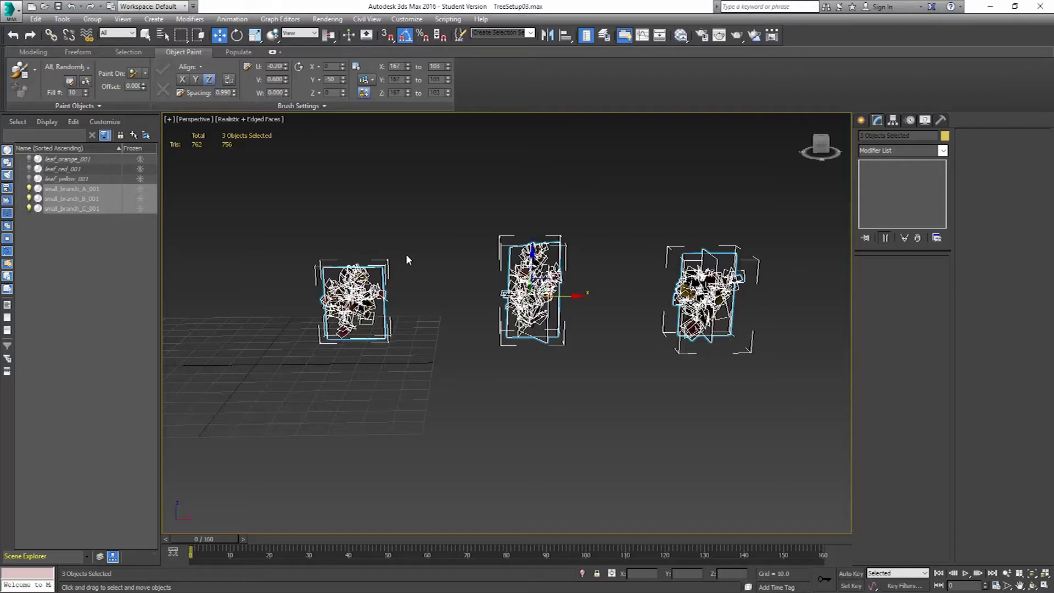
Clear the selection and switch off Edged Faces in the Perspective view.
click(423, 284)
key(F4)
alt+middle_drag(367, 289, 638, 319)
scroll(532, 315, up, 3)
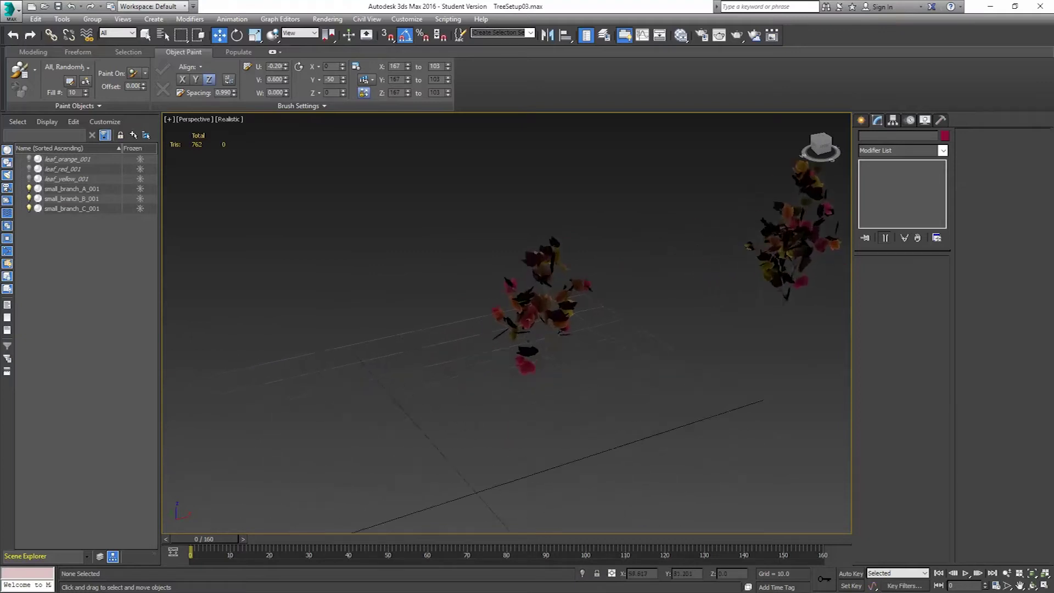
scroll(538, 307, up, 4)
Select small_branch_A_001 and orbit in closer around it.
alt+middle_drag(580, 299, 622, 309)
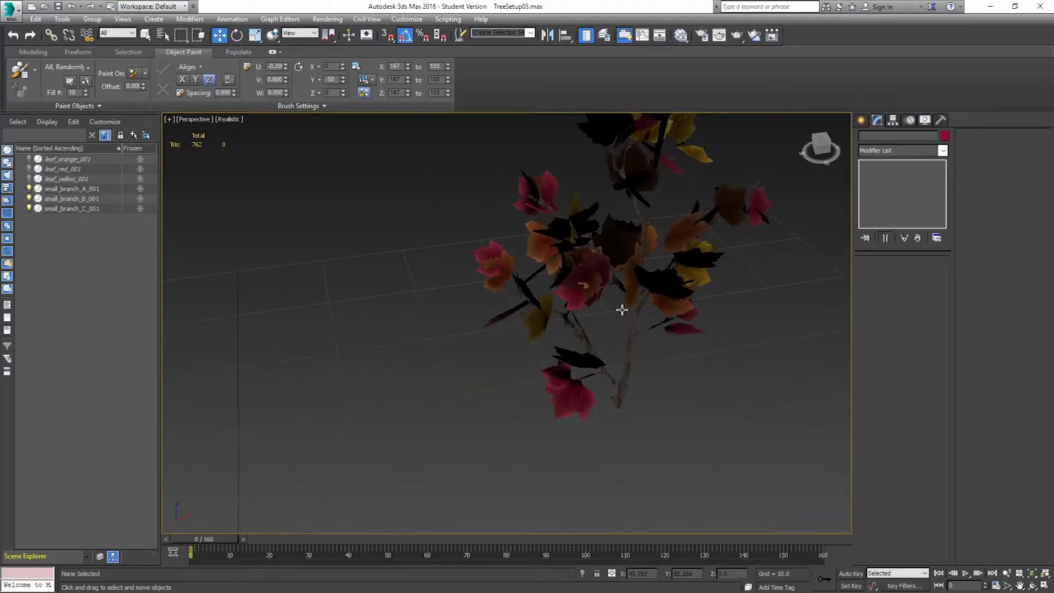
click(672, 324)
alt+middle_drag(675, 329, 611, 375)
Set the Environment background colour to grey 136 and re-render small_branch_A_001 with Shift+Q.
click(732, 38)
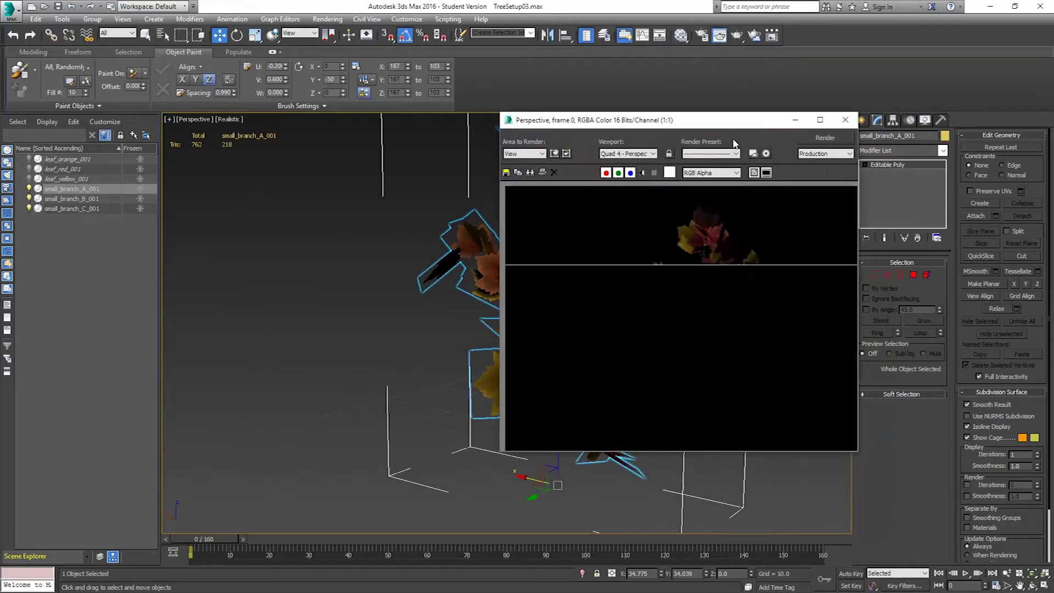
click(845, 119)
click(327, 18)
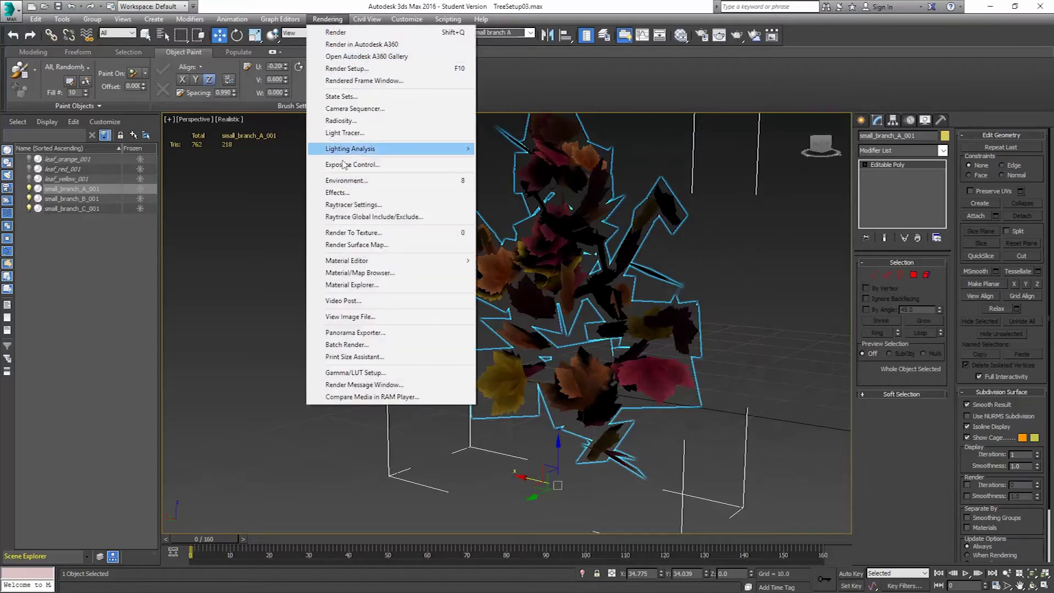
click(351, 181)
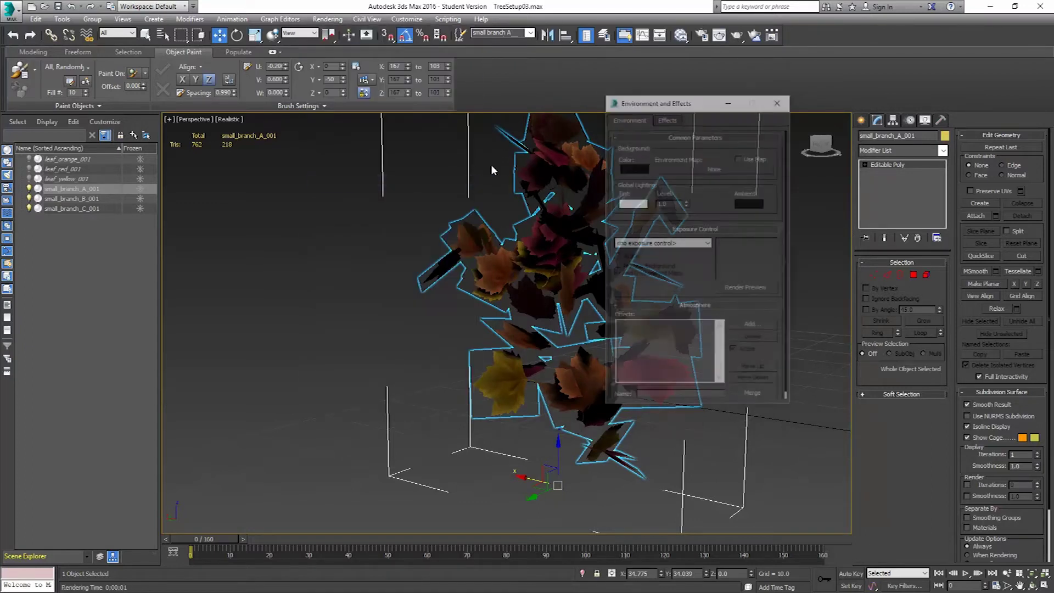
click(633, 168)
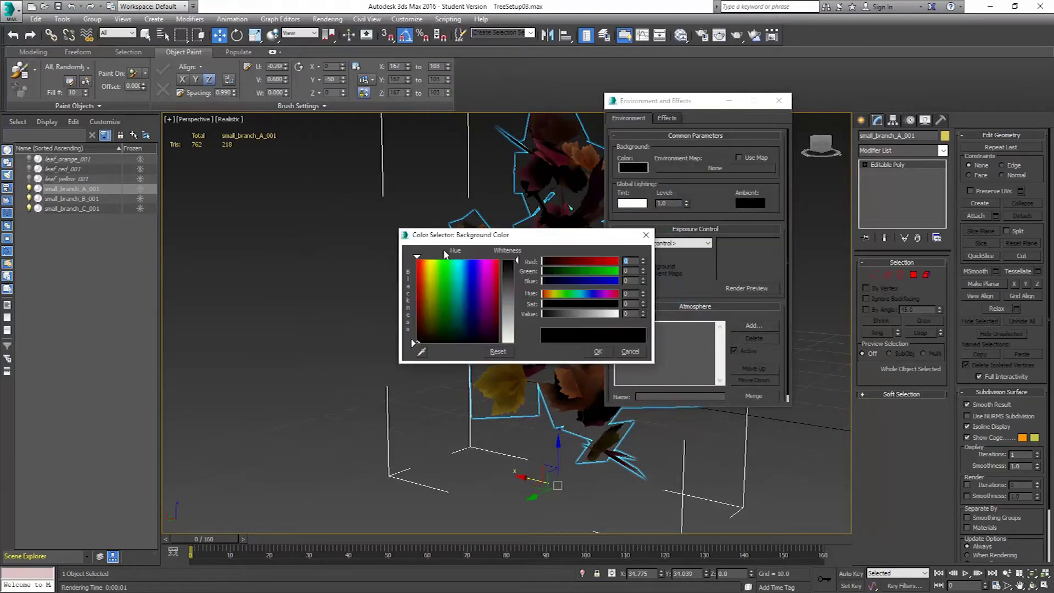
click(511, 308)
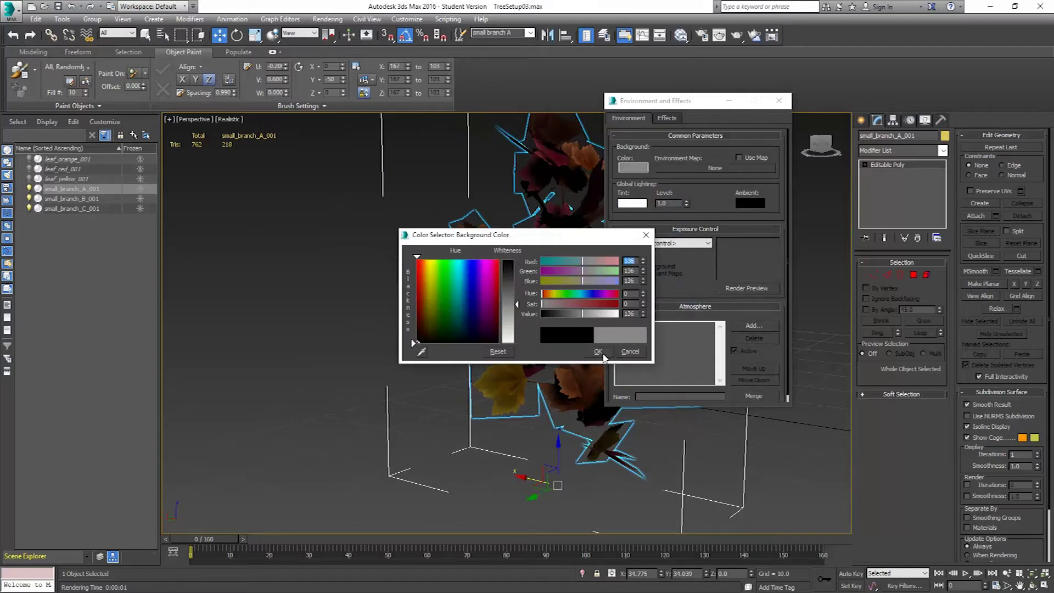
click(598, 351)
click(778, 100)
key(shift+q)
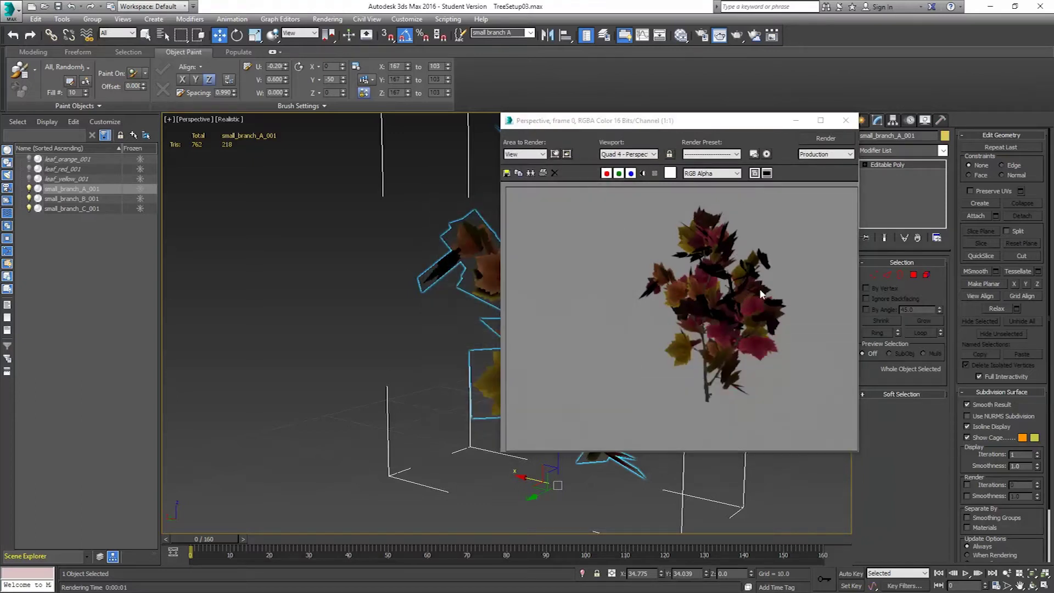
Select small_branch_B_001, frame it with Z, and orbit to a level front view.
click(845, 121)
alt+middle_drag(604, 303, 351, 313)
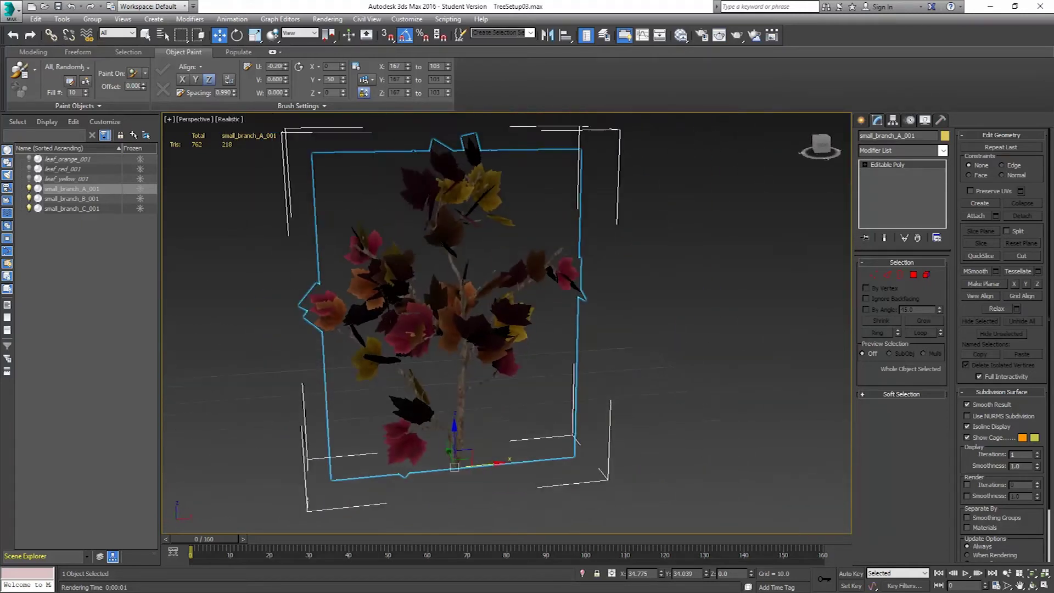
scroll(625, 301, down, 3)
middle_drag(625, 302, 417, 330)
middle_drag(530, 301, 529, 352)
click(350, 206)
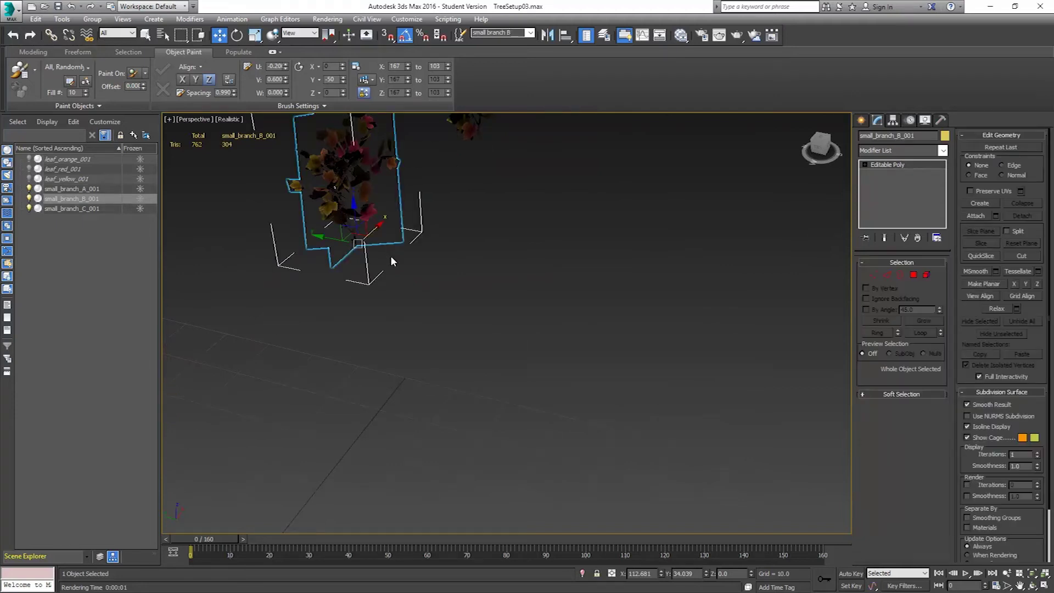
key(z)
alt+middle_drag(367, 220, 501, 303)
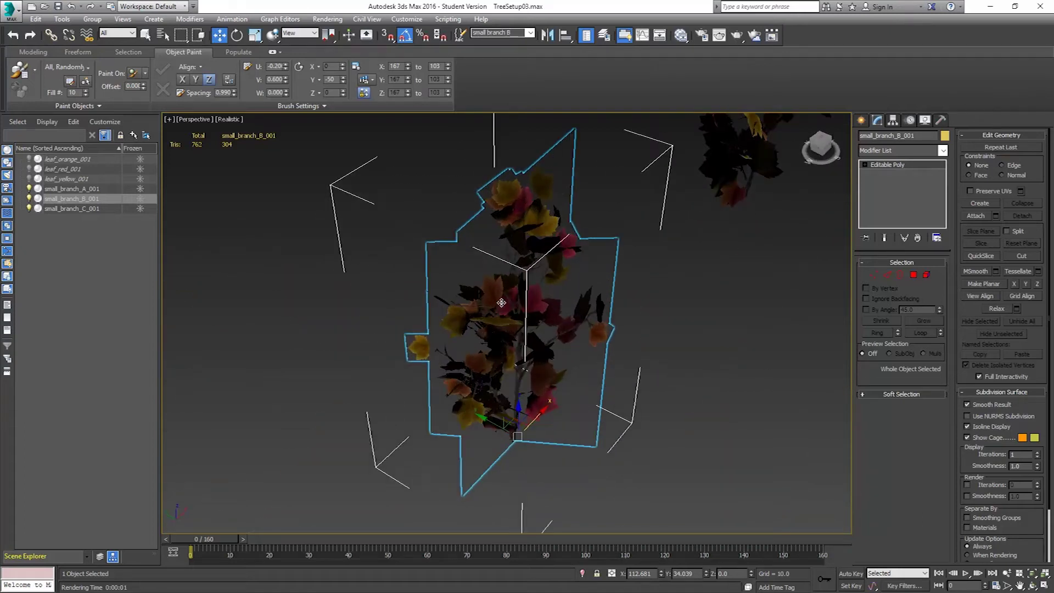
Render small_branch_B_001 against the grey background and close the rendered frame.
click(738, 36)
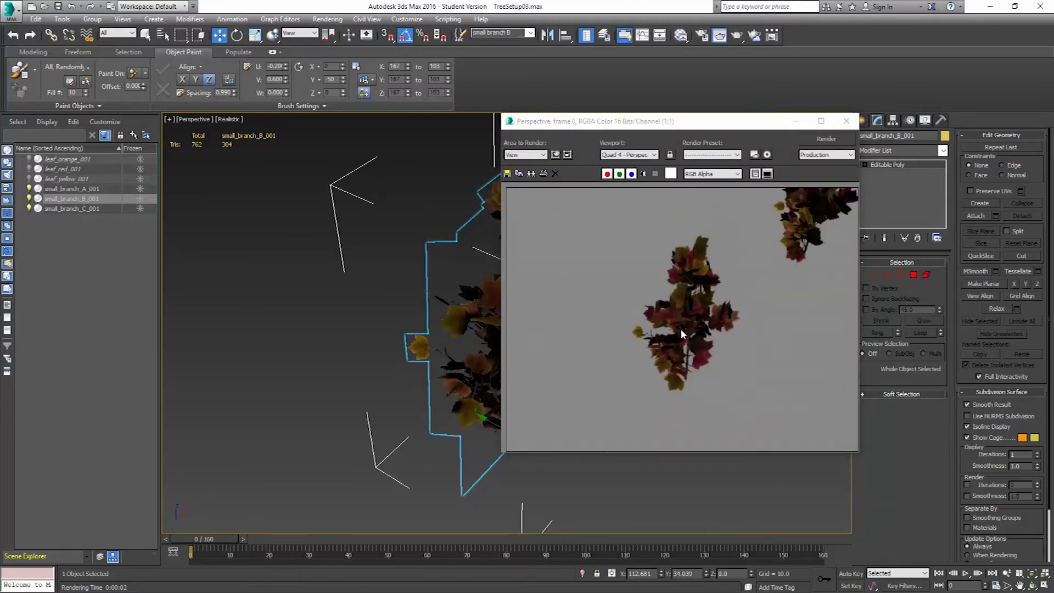
click(846, 121)
middle_drag(625, 282, 516, 380)
Select and frame small_branch_C_001, then render it against the grey background.
click(680, 201)
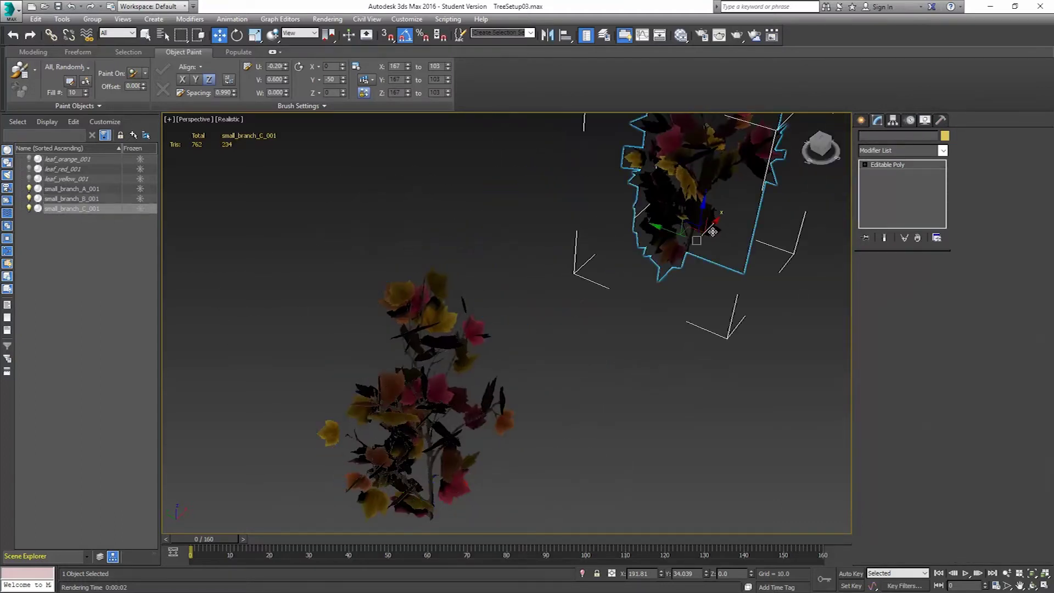
key(z)
alt+middle_drag(596, 321, 517, 341)
scroll(517, 341, up, 6)
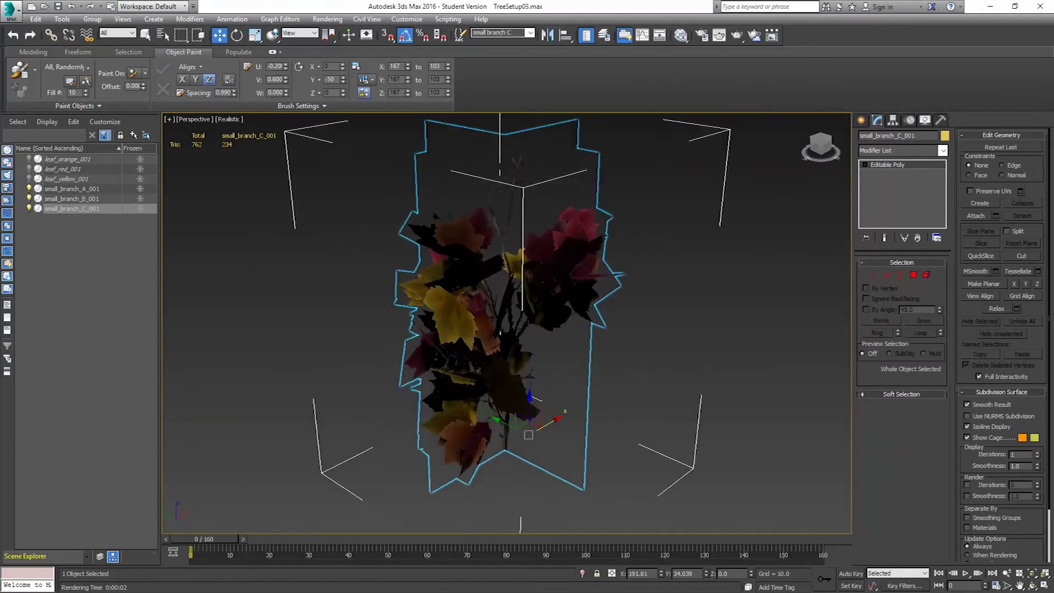
scroll(510, 351, down, 1)
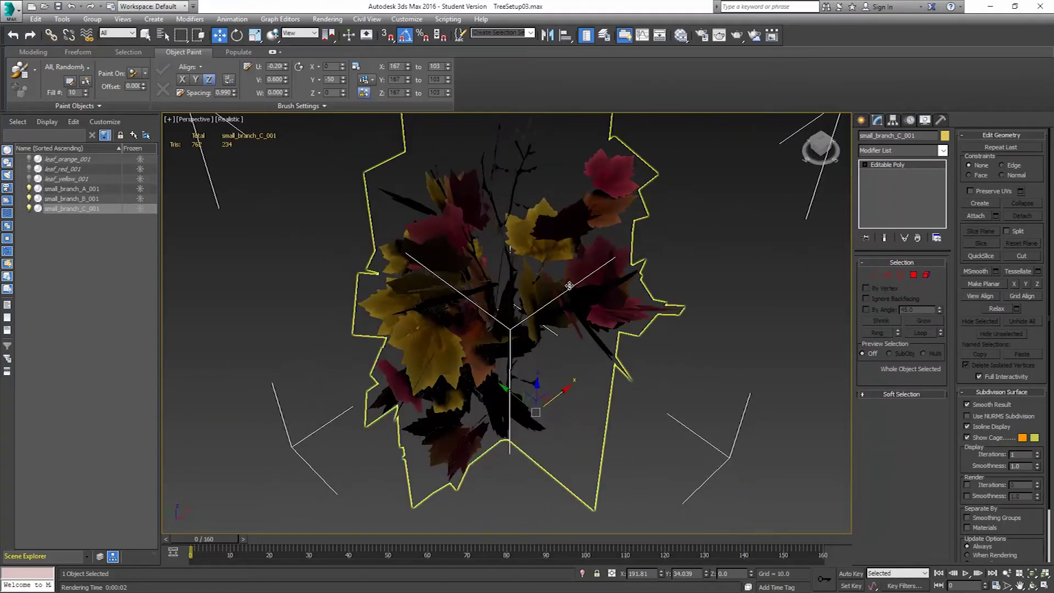
click(736, 35)
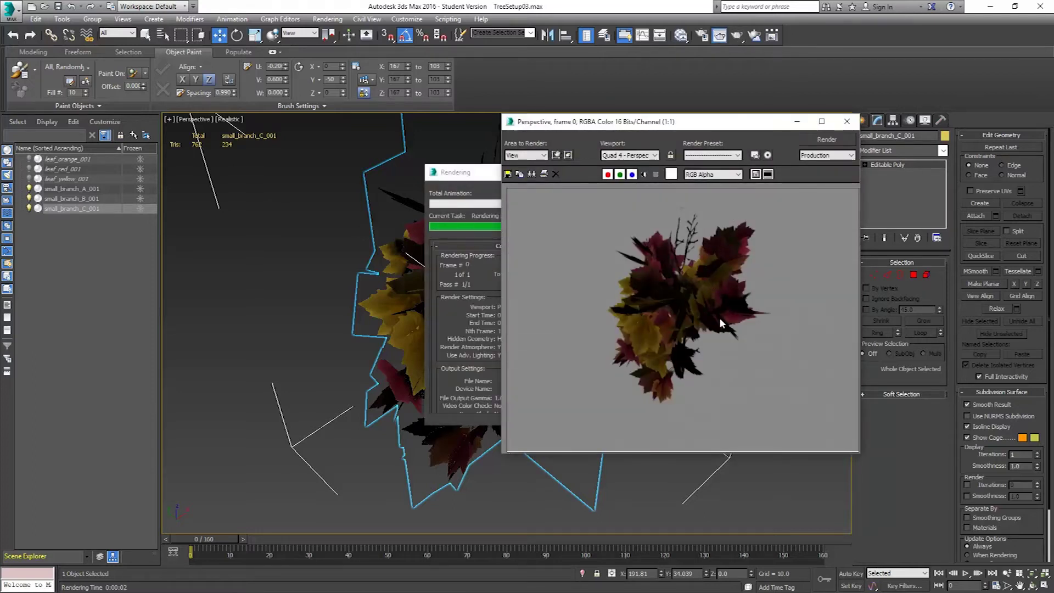
Close the render and pull the view back so all three branches show.
click(846, 121)
key(z)
scroll(528, 255, down, 6)
middle_drag(540, 318, 571, 315)
middle_drag(456, 315, 604, 348)
scroll(590, 342, down, 3)
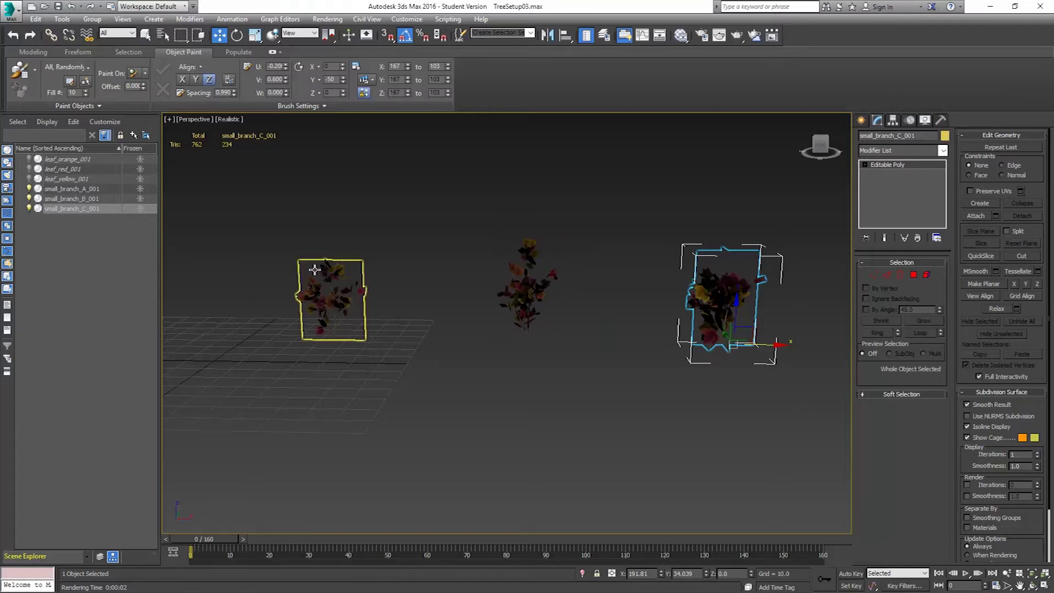
Select small_branch_B_001 and zoom in on the base of its stem.
click(531, 290)
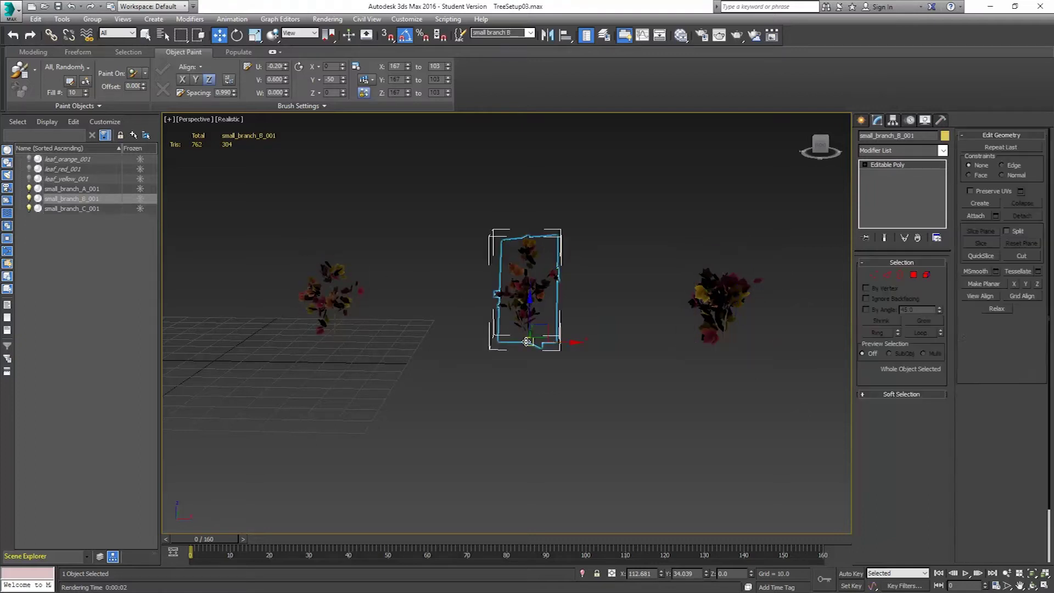
middle_drag(526, 342, 518, 311)
scroll(512, 329, up, 6)
alt+middle_drag(538, 259, 553, 277)
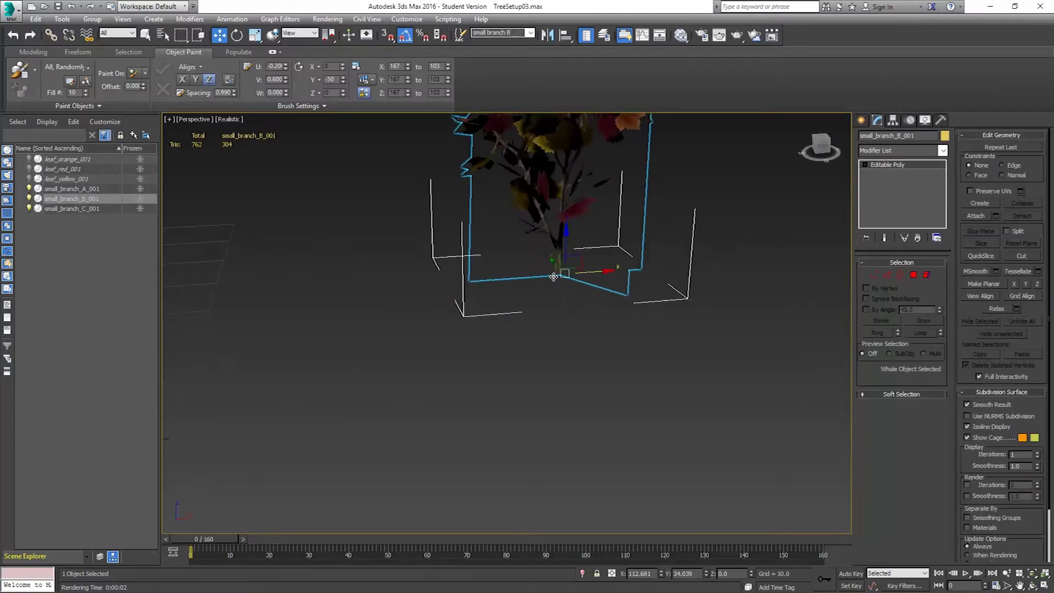
scroll(553, 277, up, 6)
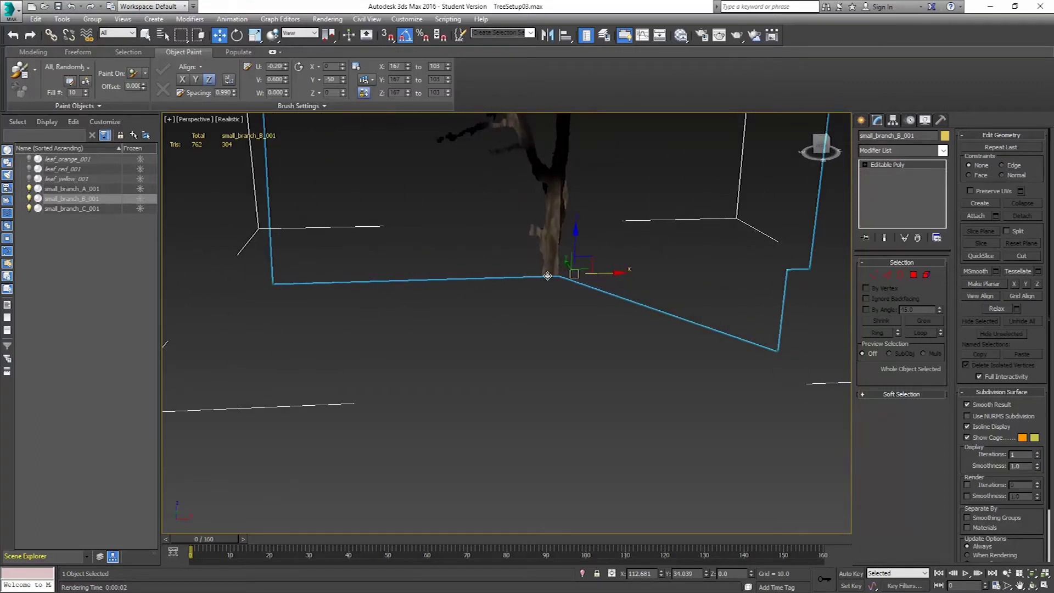
alt+middle_drag(555, 257, 567, 274)
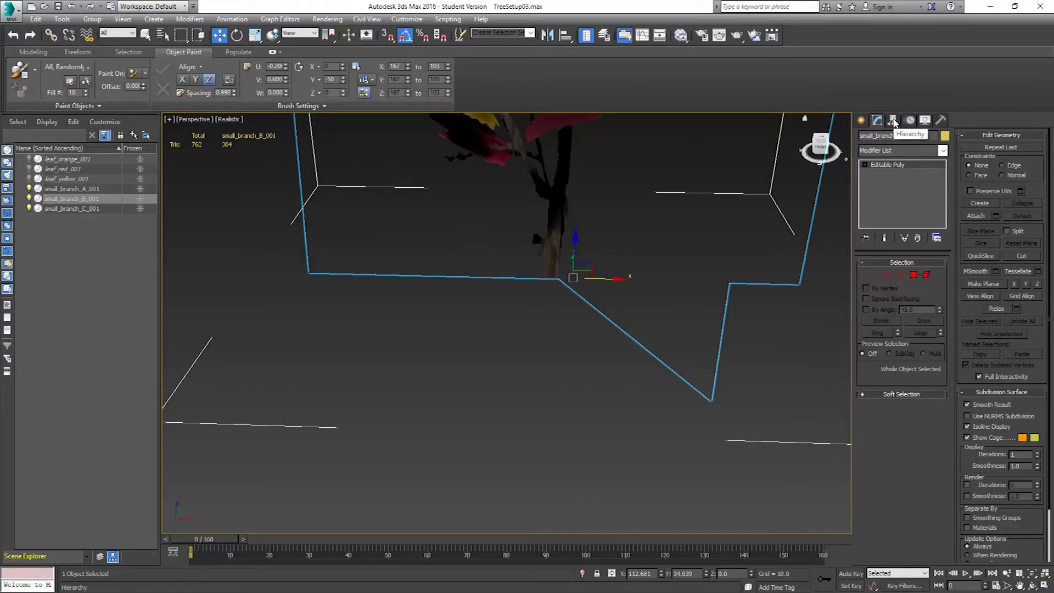
Move small_branch_B_001's pivot left to its trunk base using Affect Pivot Only.
click(893, 120)
click(900, 189)
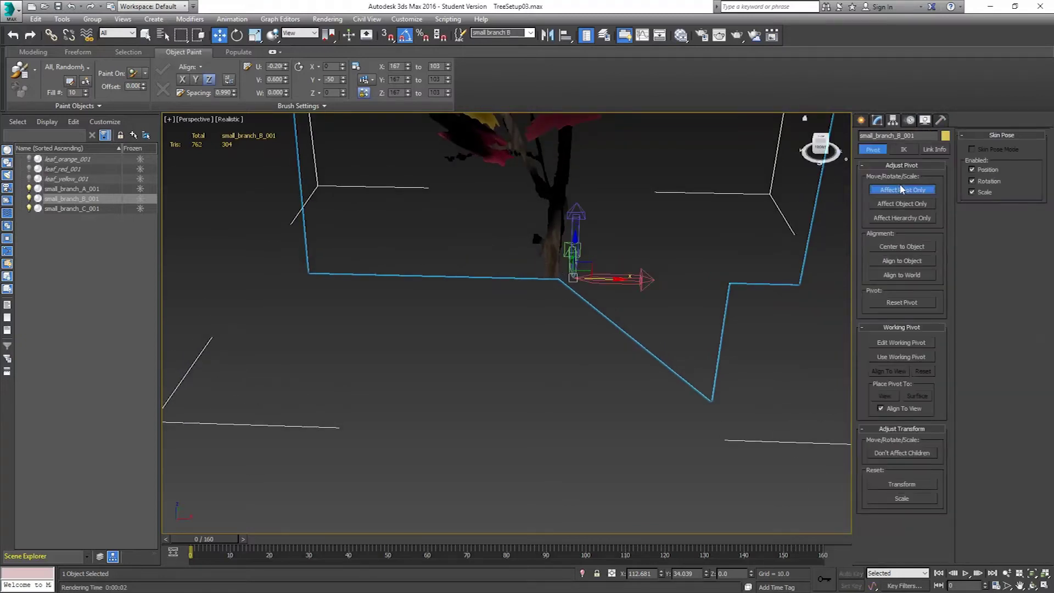
drag(606, 277, 585, 275)
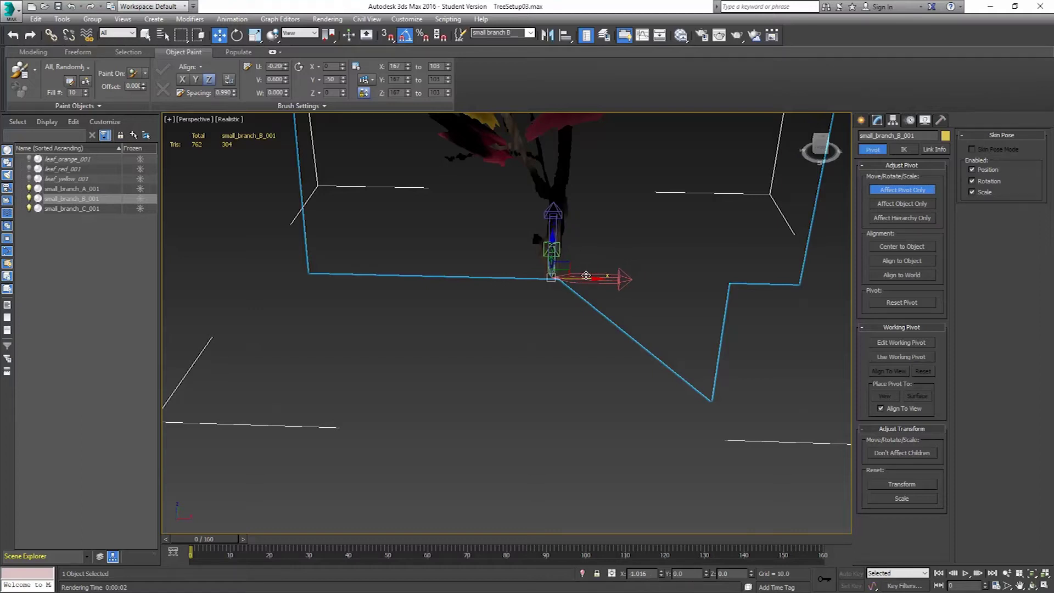
click(894, 187)
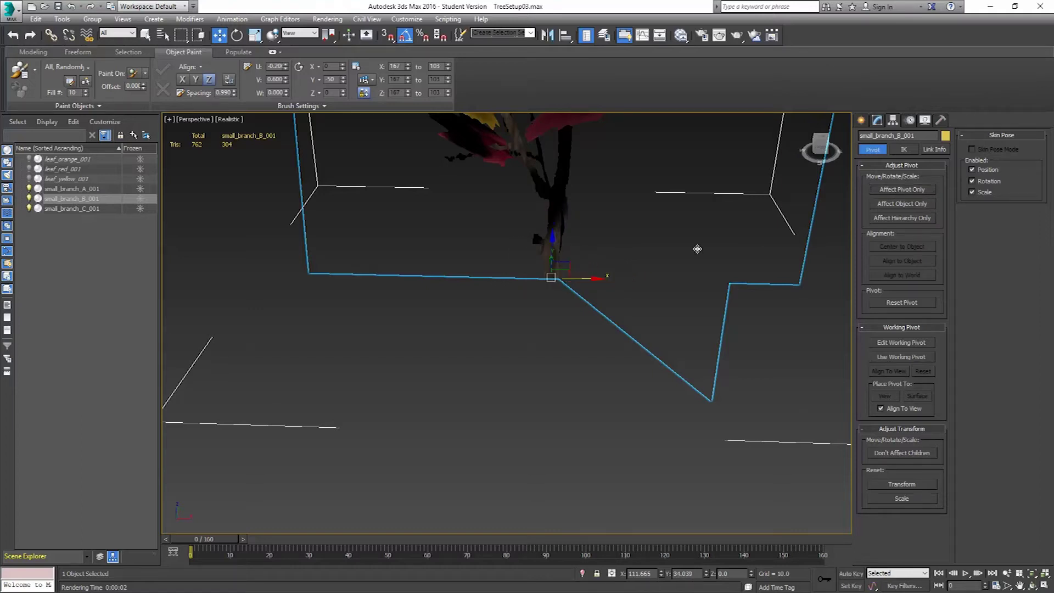
Pan across the scene and select small_branch_A_001.
scroll(628, 273, down, 5)
middle_drag(499, 315, 741, 286)
middle_drag(354, 282, 625, 328)
click(450, 245)
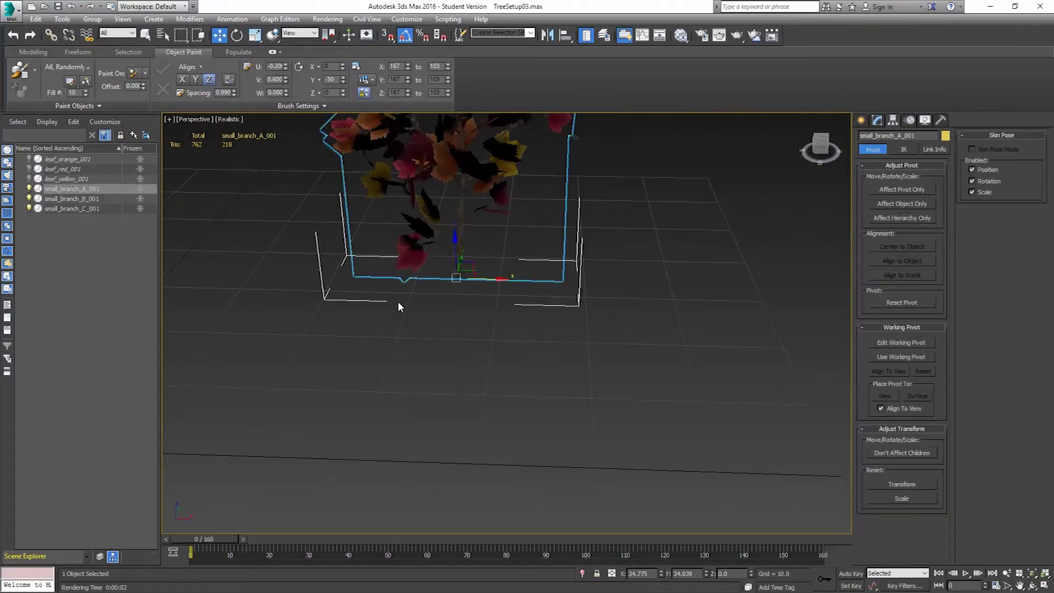
scroll(403, 300, up, 6)
scroll(439, 269, down, 6)
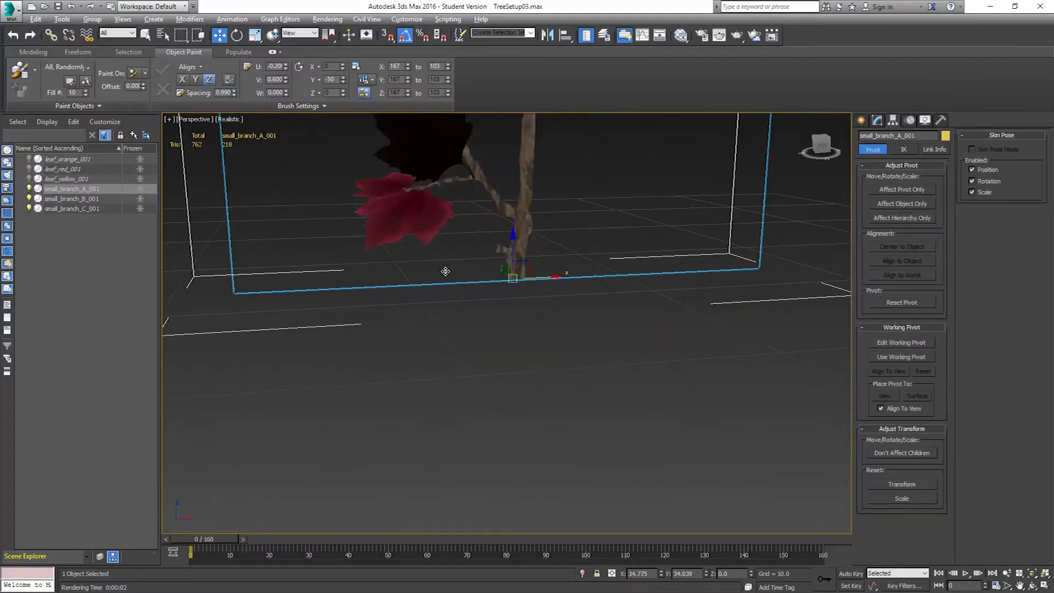
scroll(530, 362, up, 2)
middle_drag(625, 258, 557, 346)
scroll(558, 345, down, 6)
middle_drag(614, 298, 538, 303)
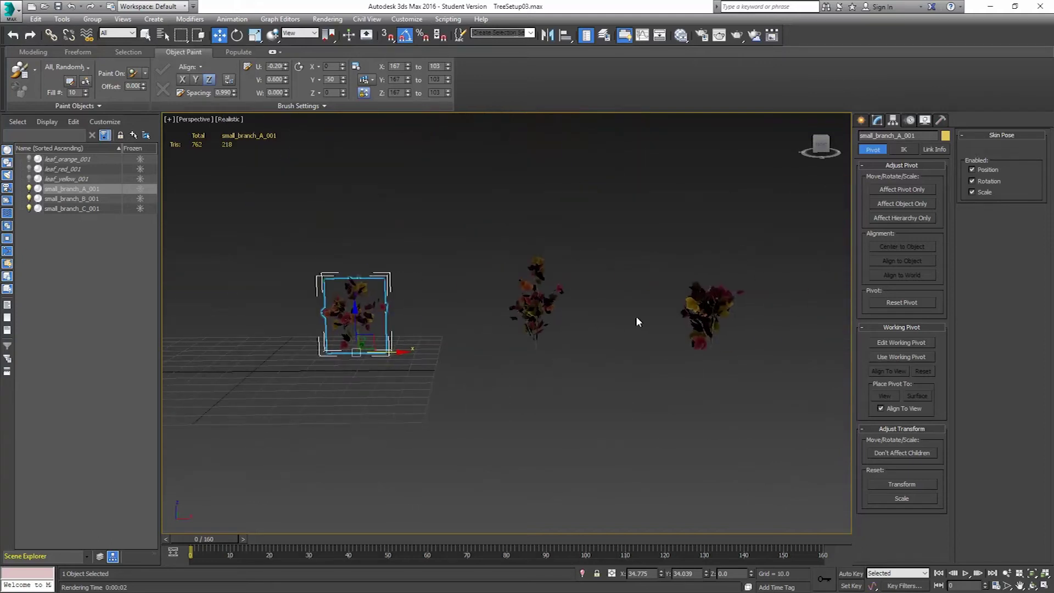
Move small_branch_C_001's pivot to the base of its stem with Affect Pivot Only.
click(699, 317)
key(z)
alt+middle_drag(565, 349, 501, 401)
scroll(501, 402, up, 4)
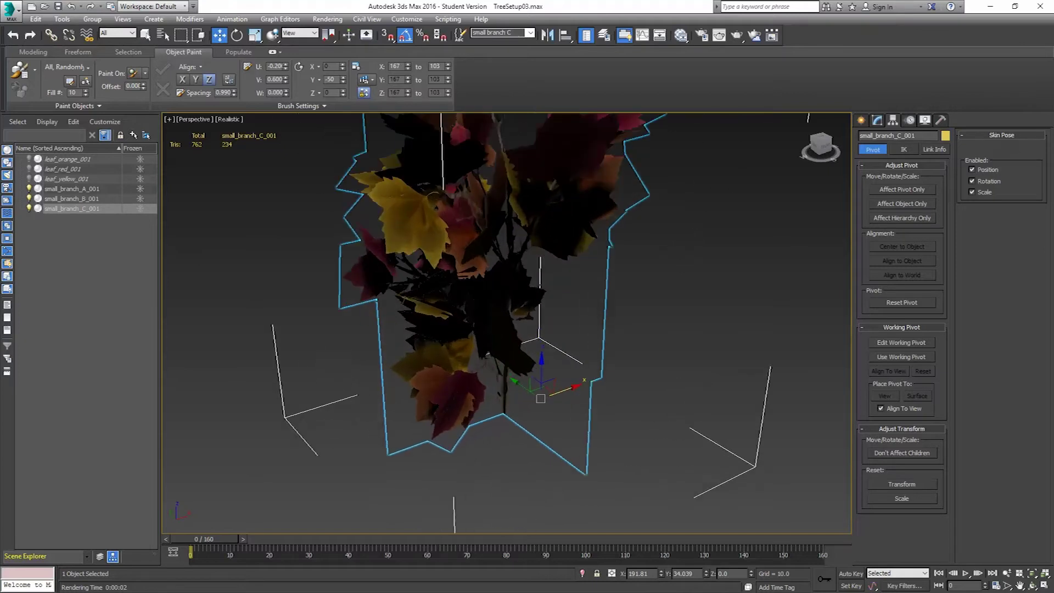
click(881, 192)
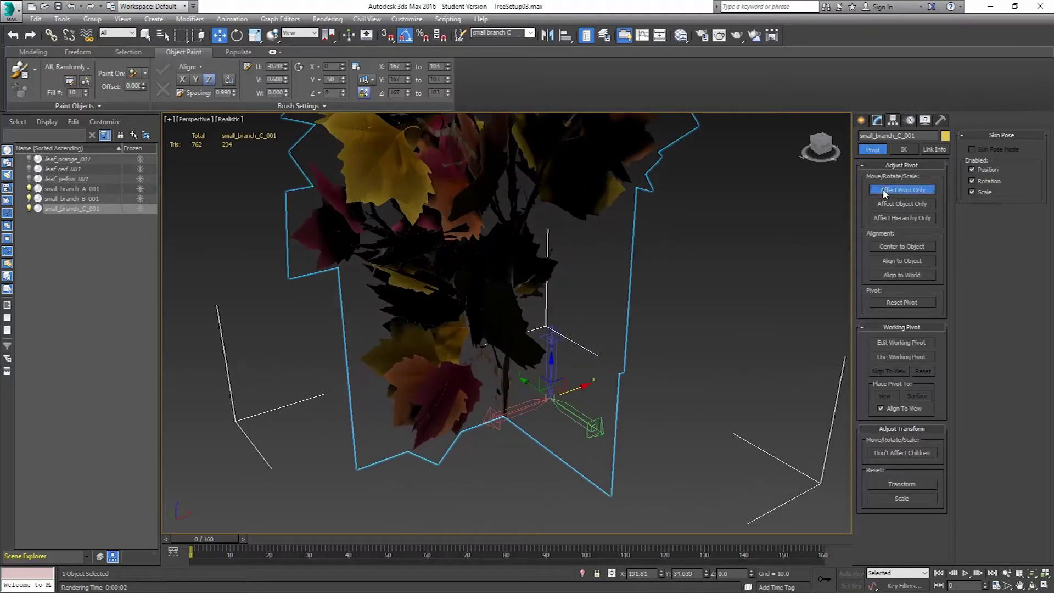
drag(574, 388, 530, 393)
alt+middle_drag(552, 409, 519, 393)
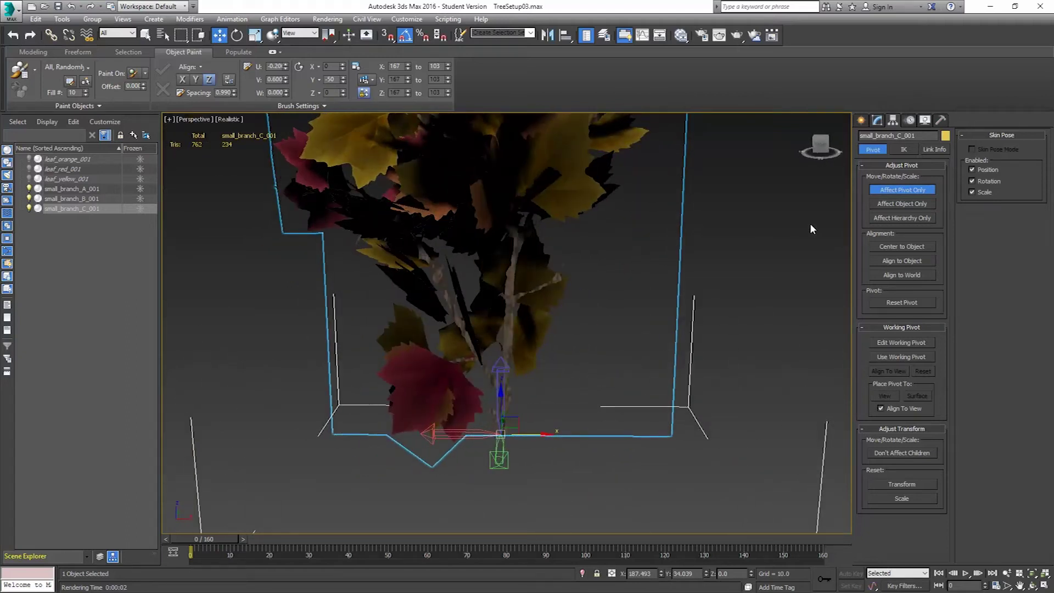
click(890, 191)
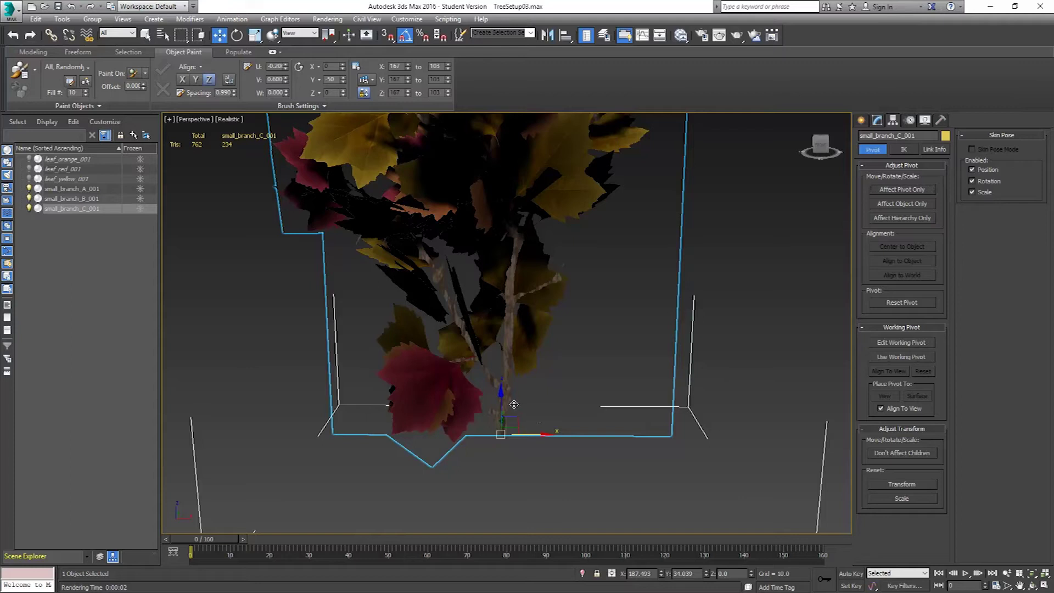
Zoom out and pan so all three branch objects are in view.
scroll(533, 308, down, 5)
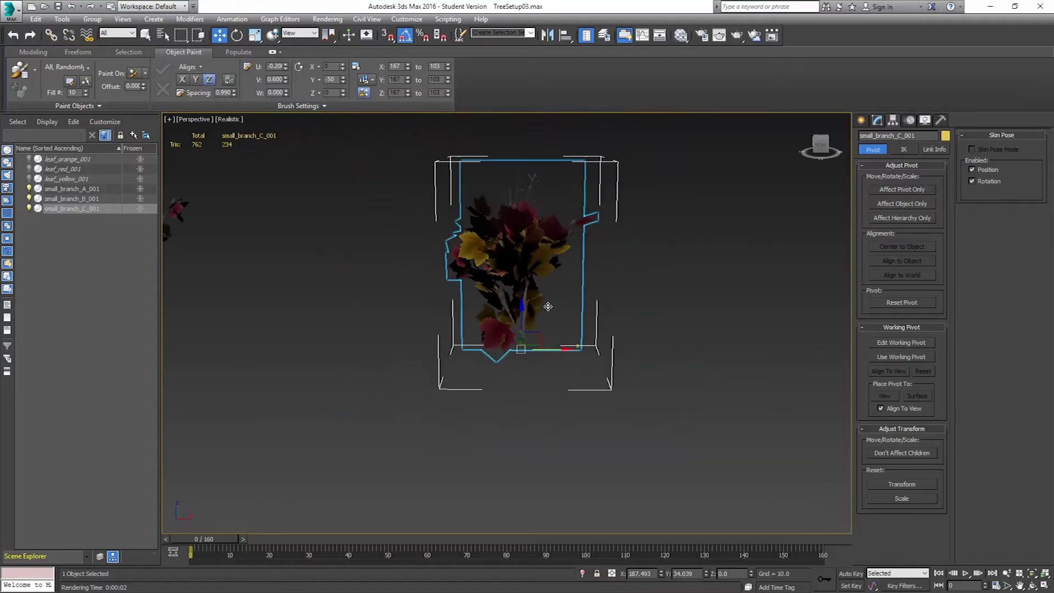
middle_drag(548, 306, 629, 388)
scroll(488, 354, down, 3)
middle_drag(465, 388, 543, 321)
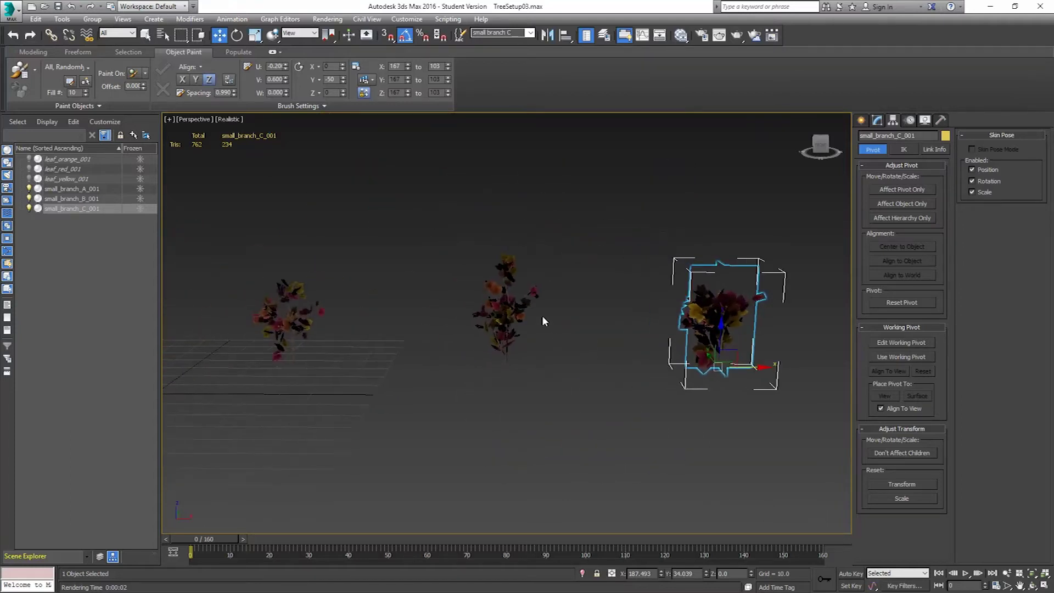
Fill the Object Paint list with small_branch_A_001, B_001 and C_001.
click(35, 72)
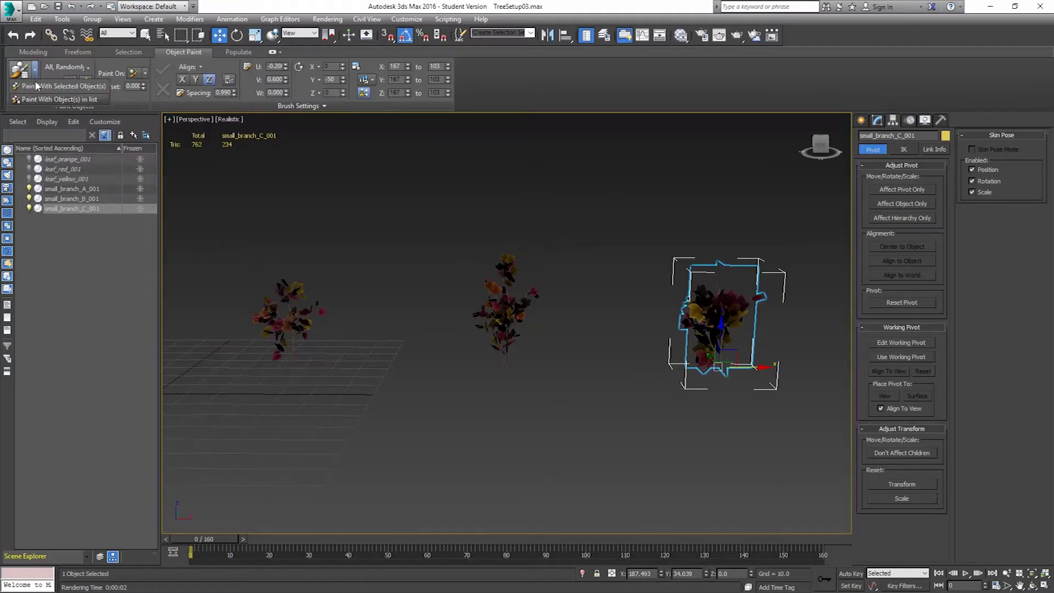
click(67, 100)
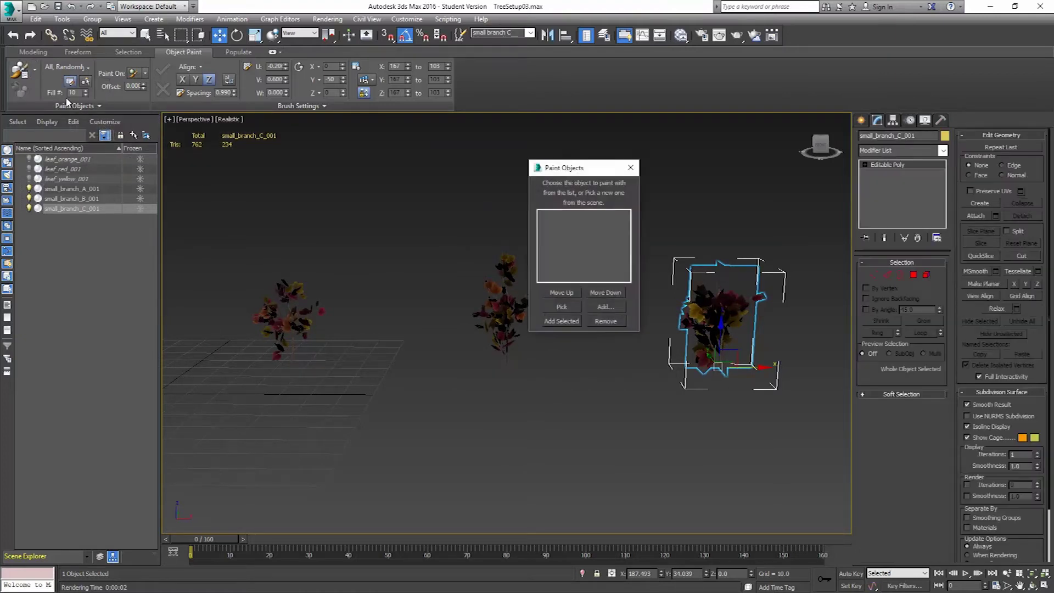
click(691, 313)
ctrl+click(513, 308)
ctrl+click(277, 309)
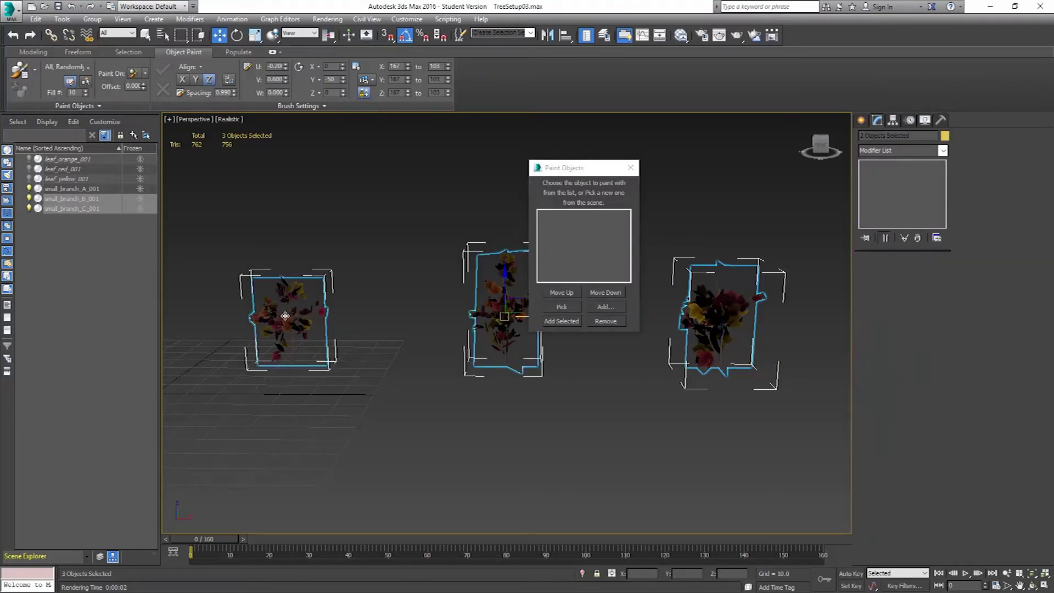
click(565, 321)
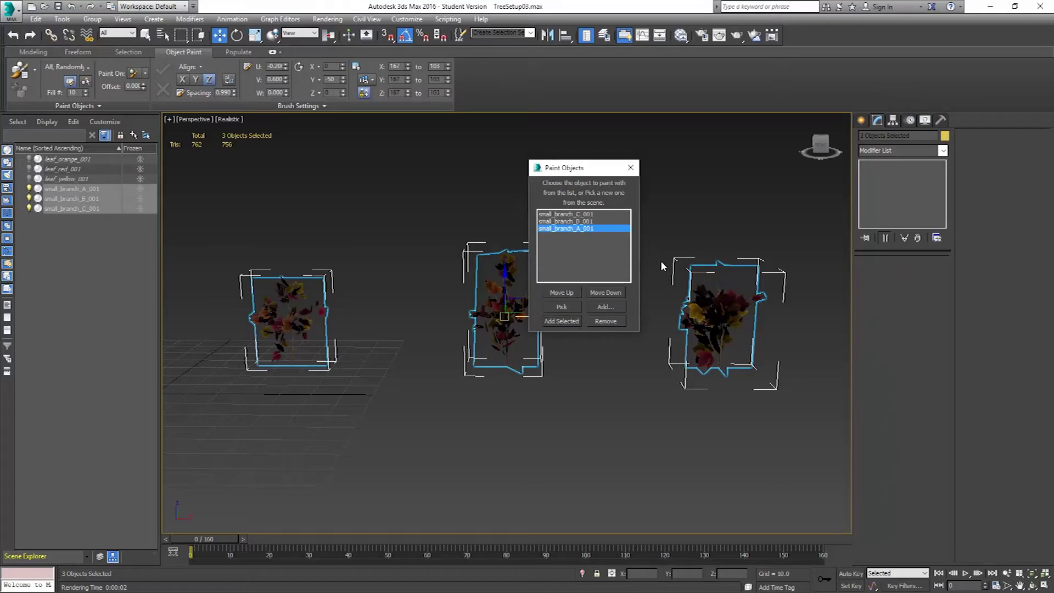
click(630, 167)
Keep the Object Paint order set to All, Randomly.
click(88, 69)
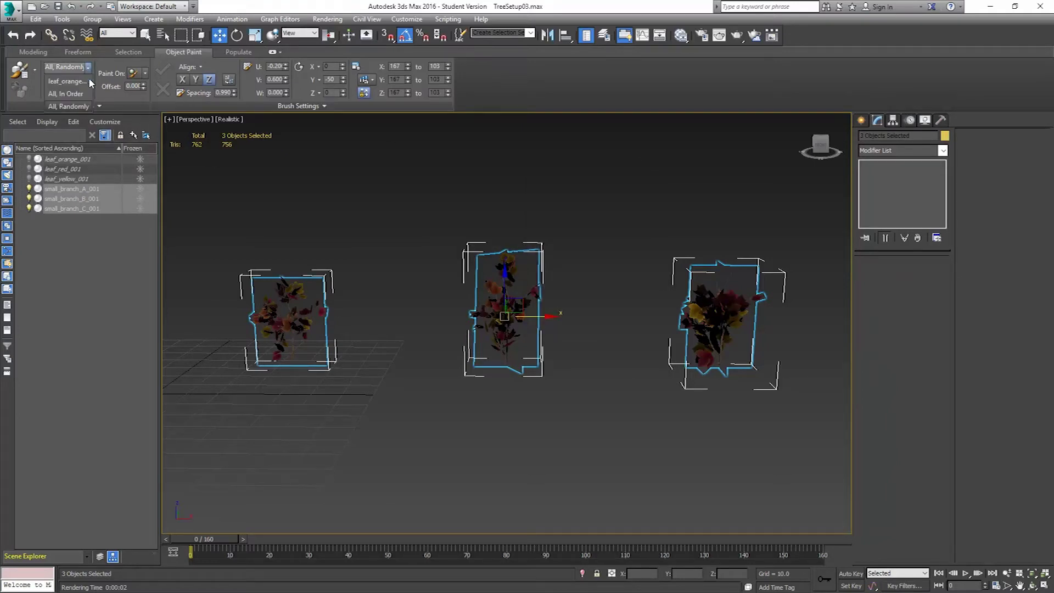
click(68, 106)
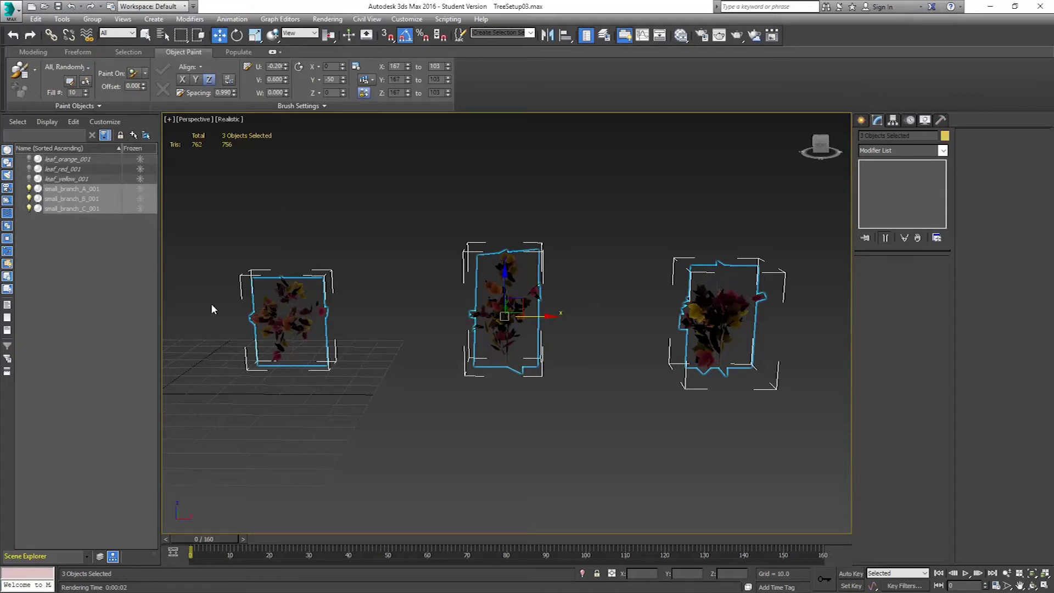
middle_drag(319, 275, 537, 281)
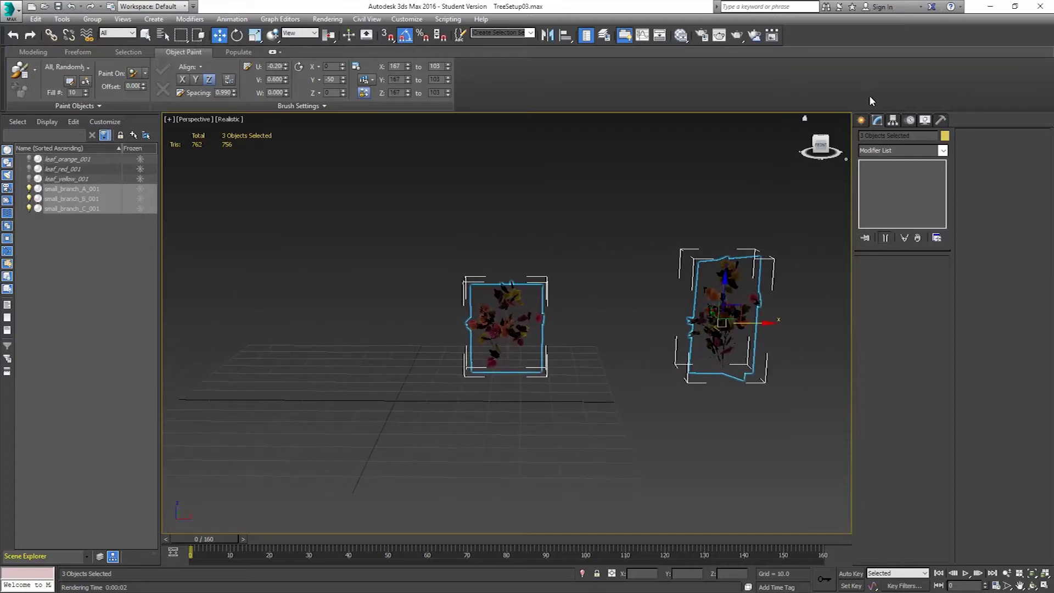
Create a sphere on the left side of the grid.
click(861, 121)
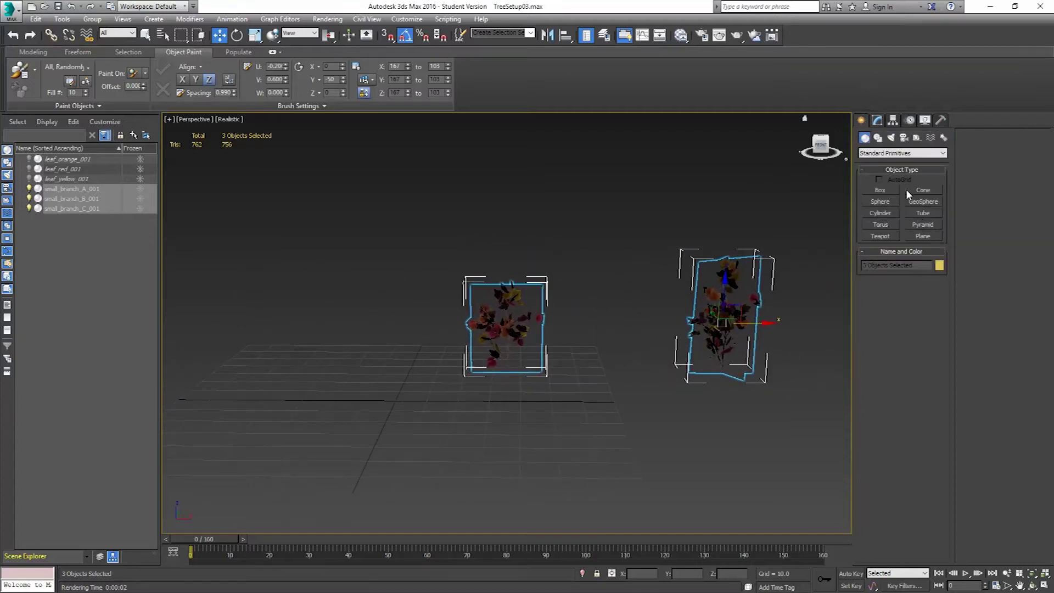
click(880, 201)
drag(341, 376, 343, 354)
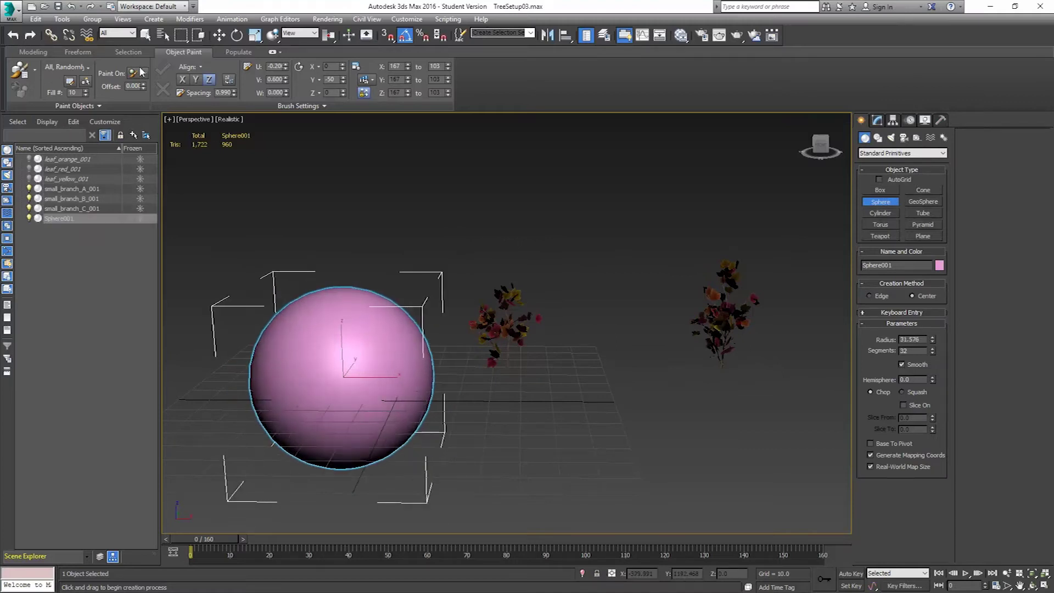
Paint random branch copies across the sphere with Paint On set to Selected Objects.
click(19, 80)
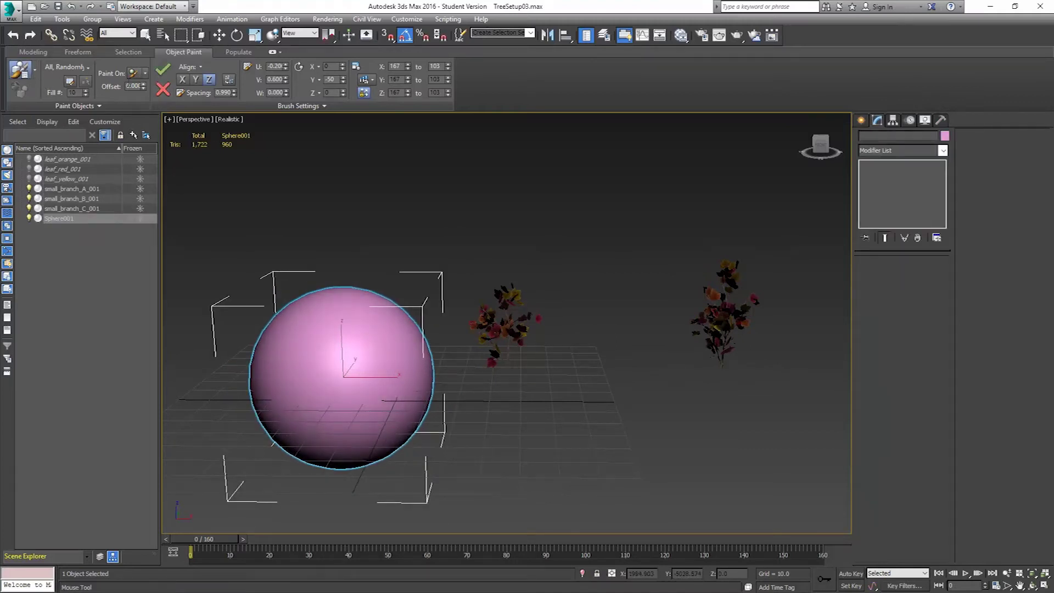
click(147, 74)
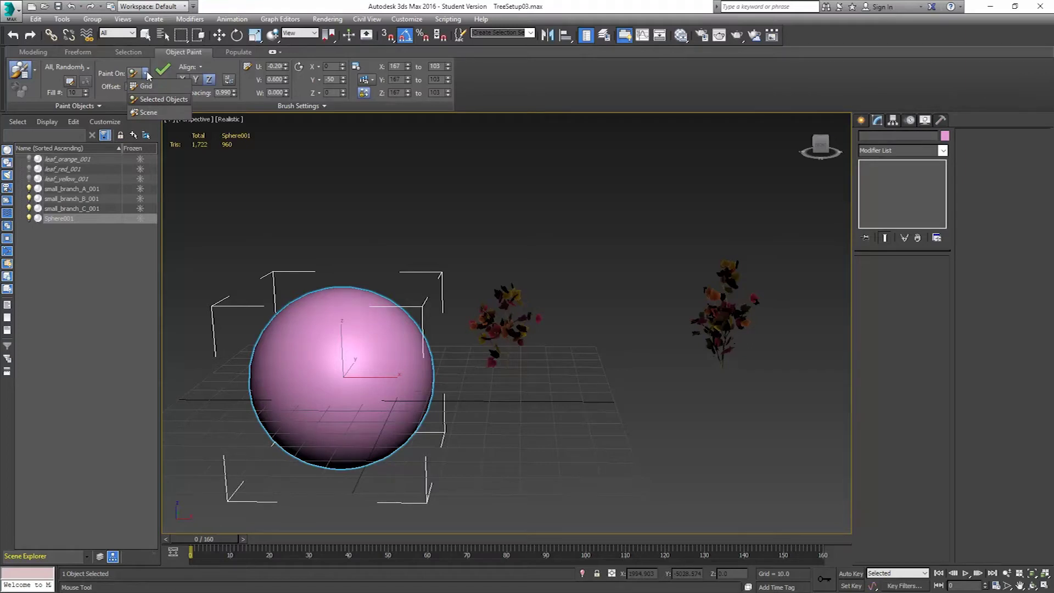
click(159, 100)
mouse_move(393, 351)
mouse_down()
mouse_move(355, 317)
mouse_move(307, 329)
mouse_up()
mouse_move(338, 388)
alt+middle_down()
mouse_move(390, 364)
mouse_move(463, 379)
mouse_move(348, 388)
mouse_move(369, 384)
alt+middle_up()
Cancel Object Paint to discard the painted copies, then delete Sphere001.
scroll(369, 384, up, 1)
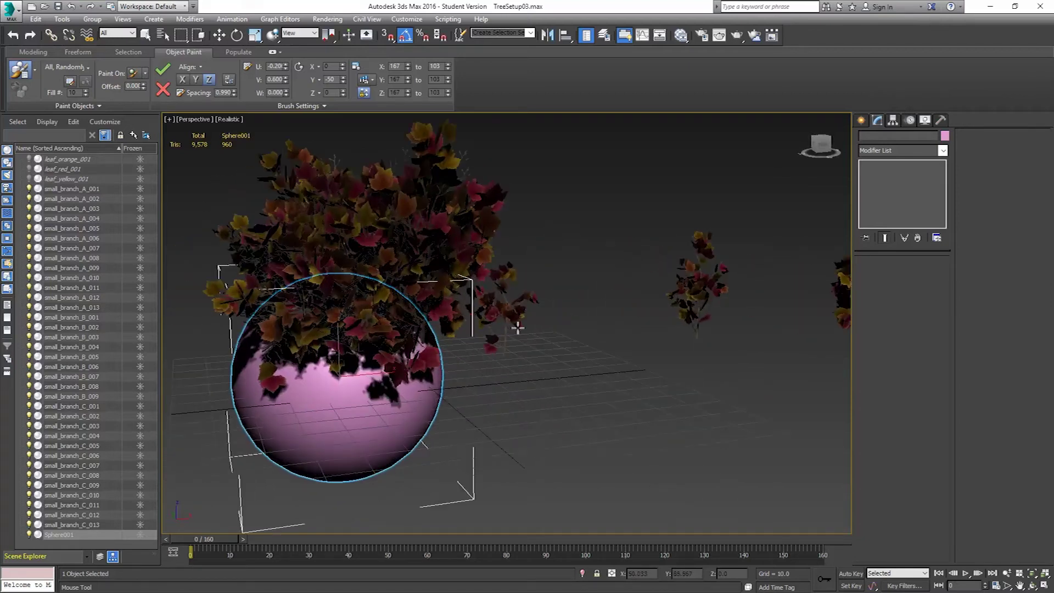
click(163, 89)
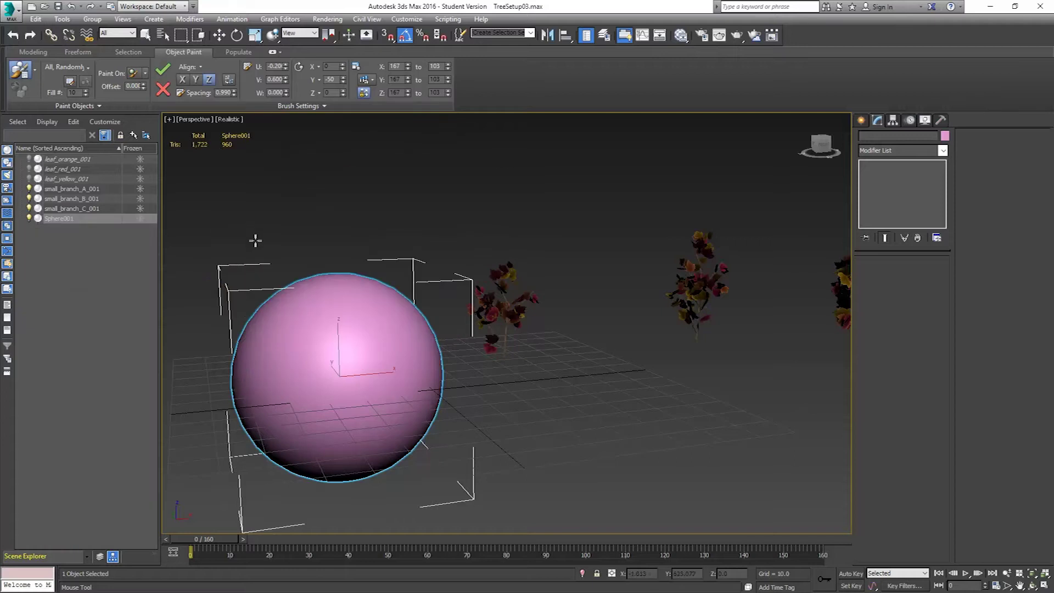
key(w)
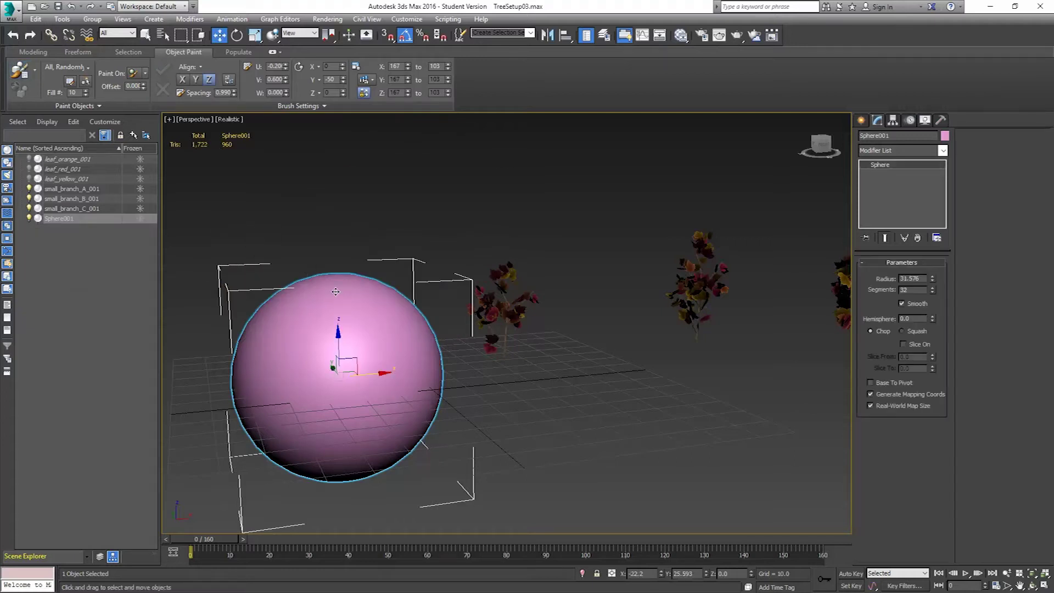
key(Delete)
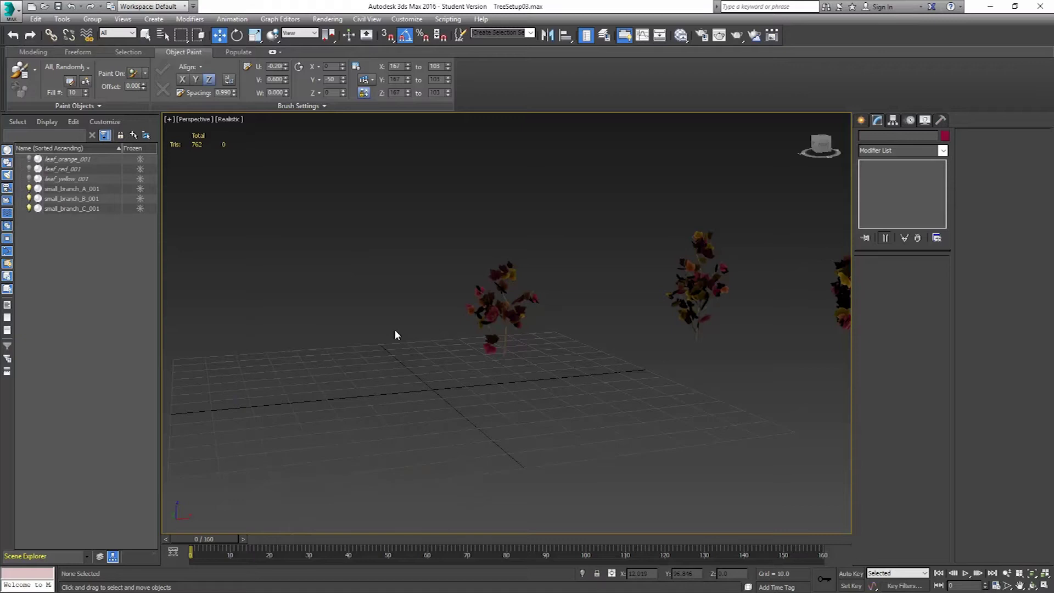
alt+middle_drag(440, 371, 422, 370)
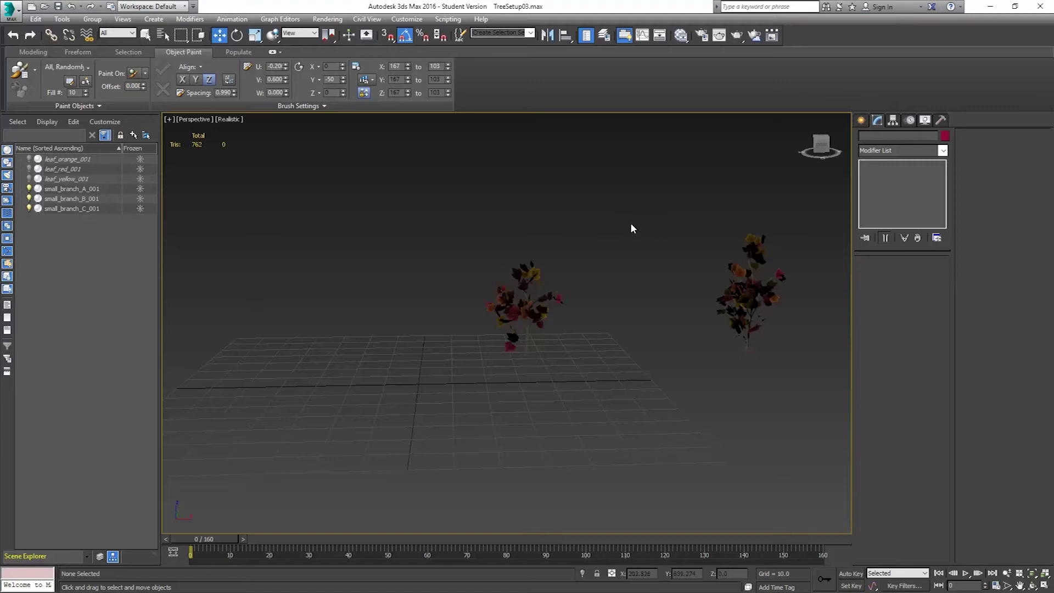
Activate the Cylinder tool under Standard Primitives in the Create panel.
click(860, 120)
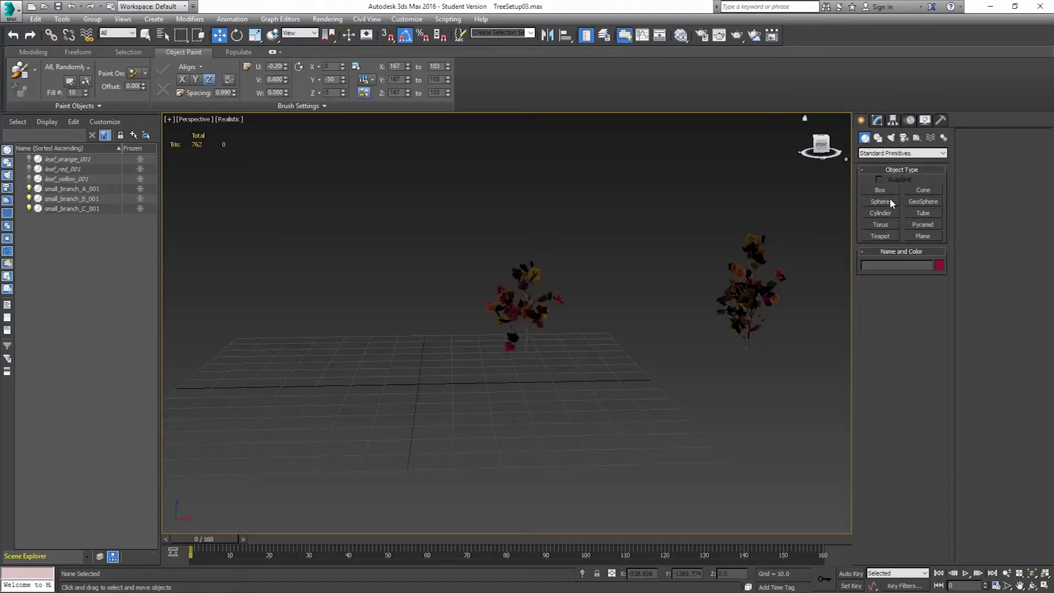
click(880, 213)
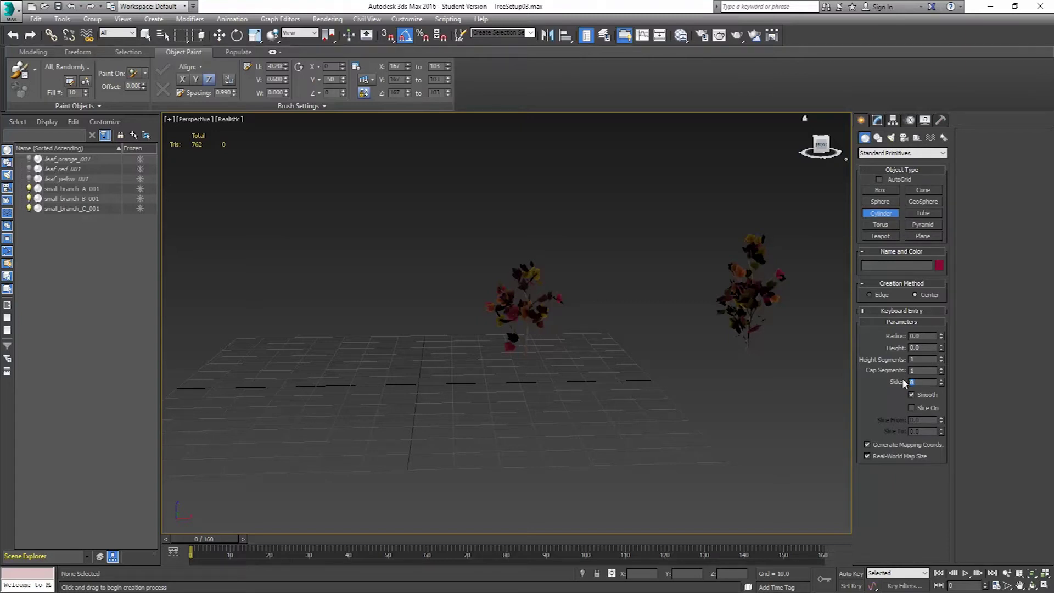
Drag out a flat cylinder near the grid centre.
alt+middle_drag(472, 380, 469, 396)
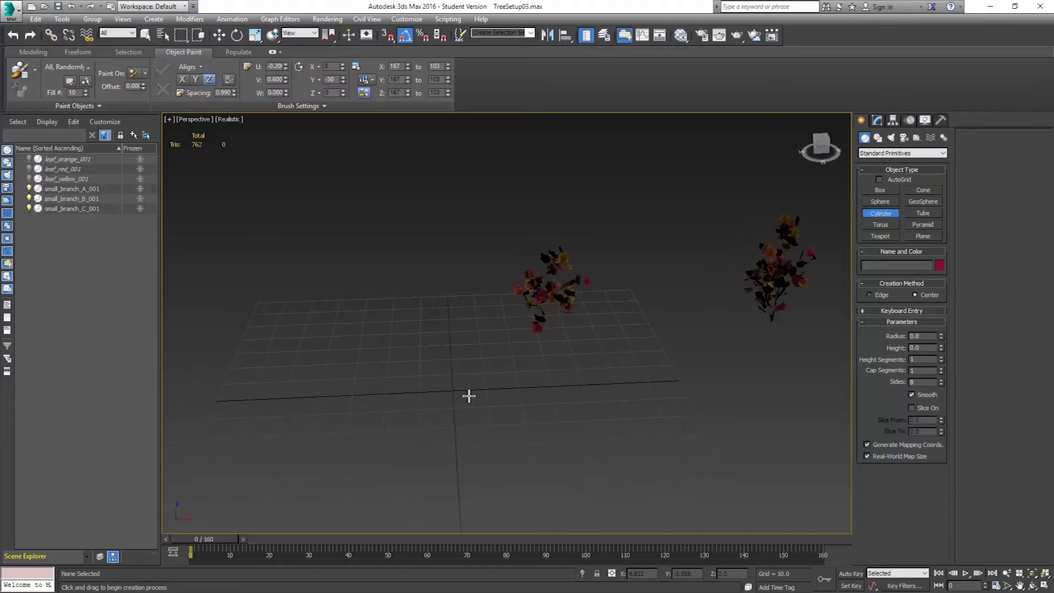
drag(453, 389, 449, 377)
click(447, 395)
right_click(457, 415)
alt+middle_drag(456, 416, 621, 331)
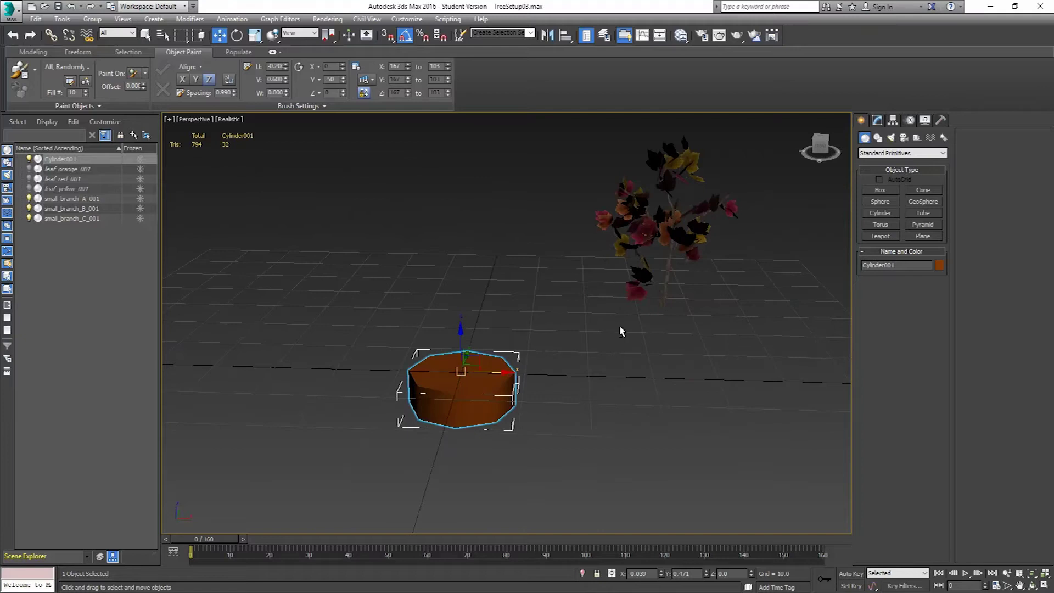
Set Cylinder001's radius to 8.476 and turn Edged Faces back on.
click(877, 120)
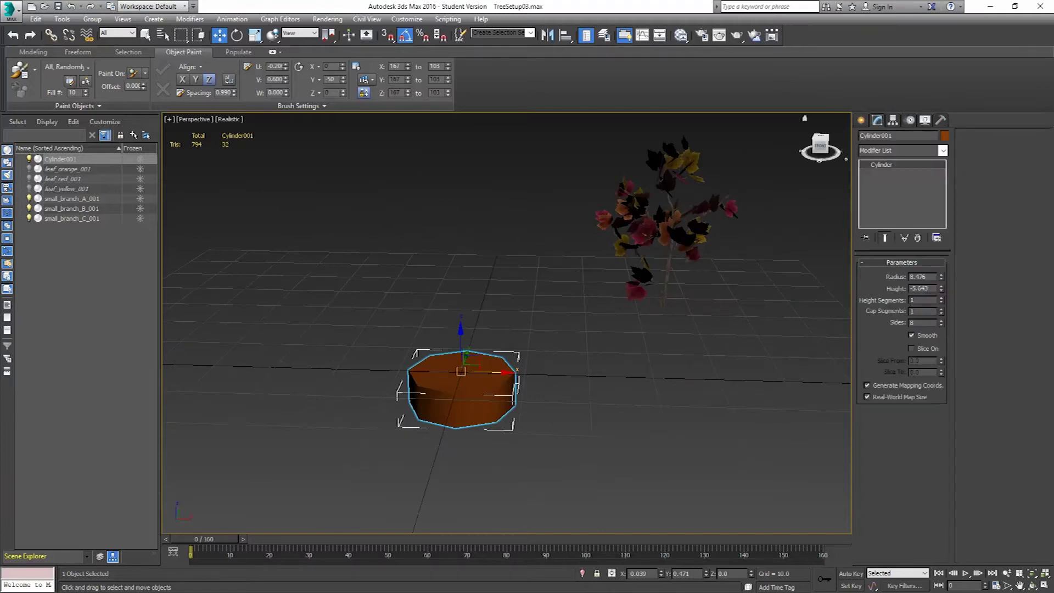
drag(941, 276, 931, 213)
right_click(941, 279)
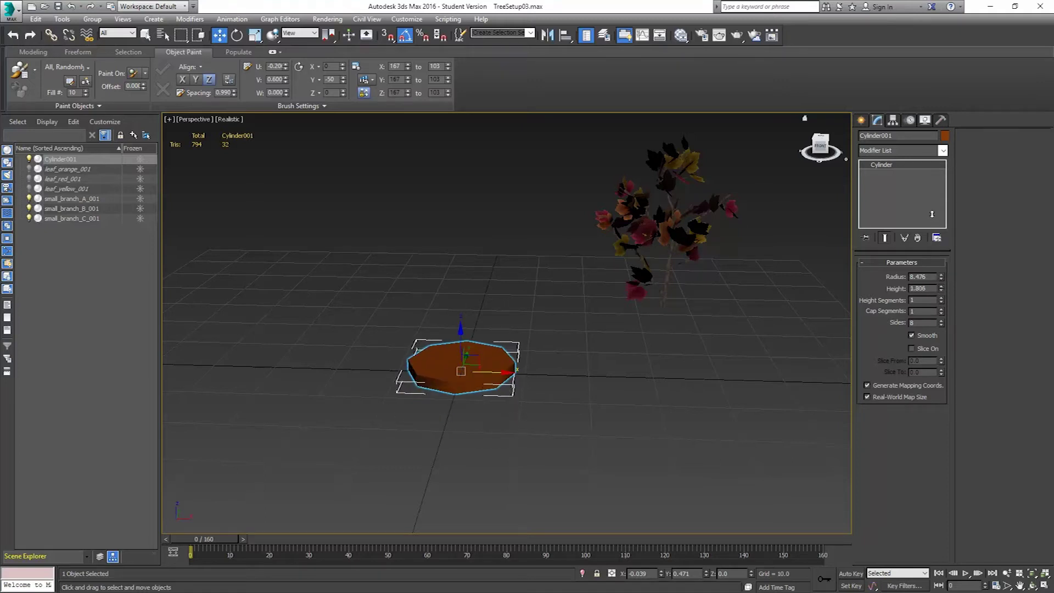
alt+middle_drag(591, 335, 480, 379)
key(F4)
Convert the cylinder to an Editable Poly and reset its X and Y position to 0.
right_click(464, 361)
mouse_move(499, 470)
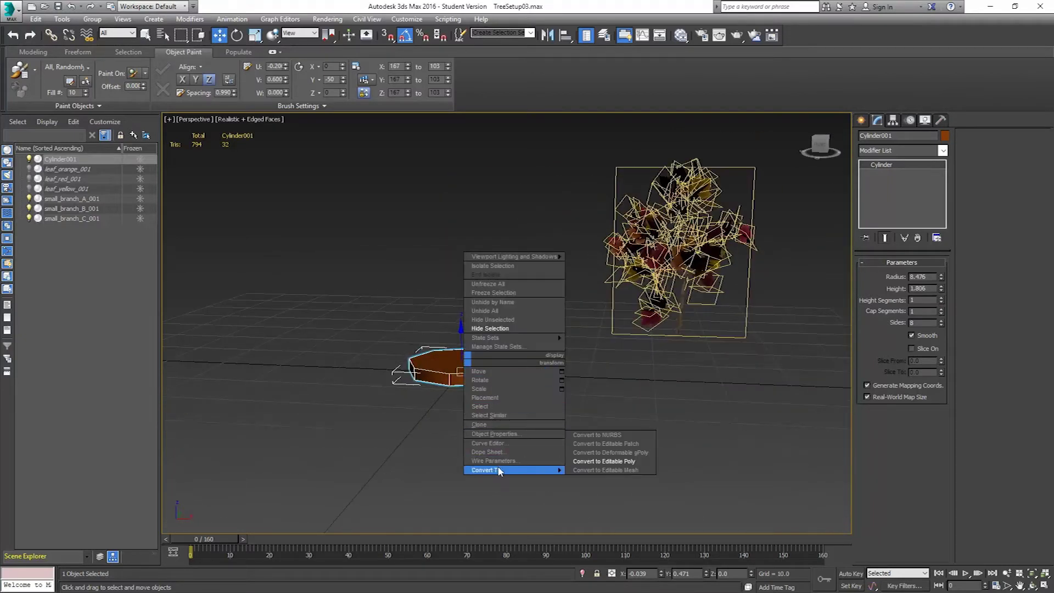
click(601, 461)
right_click(661, 574)
right_click(706, 573)
Uniformly scale the cylinder's top polygon up to 115%.
alt+middle_drag(450, 380, 453, 430)
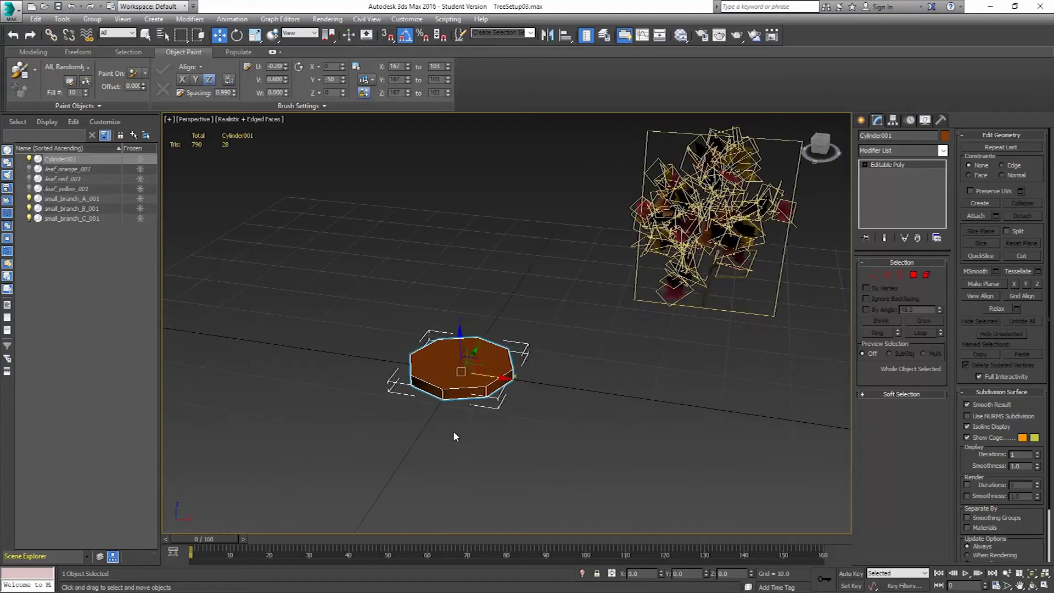
right_click(488, 365)
click(913, 275)
alt+middle_drag(602, 362, 565, 257)
click(472, 366)
click(254, 36)
drag(466, 372, 462, 361)
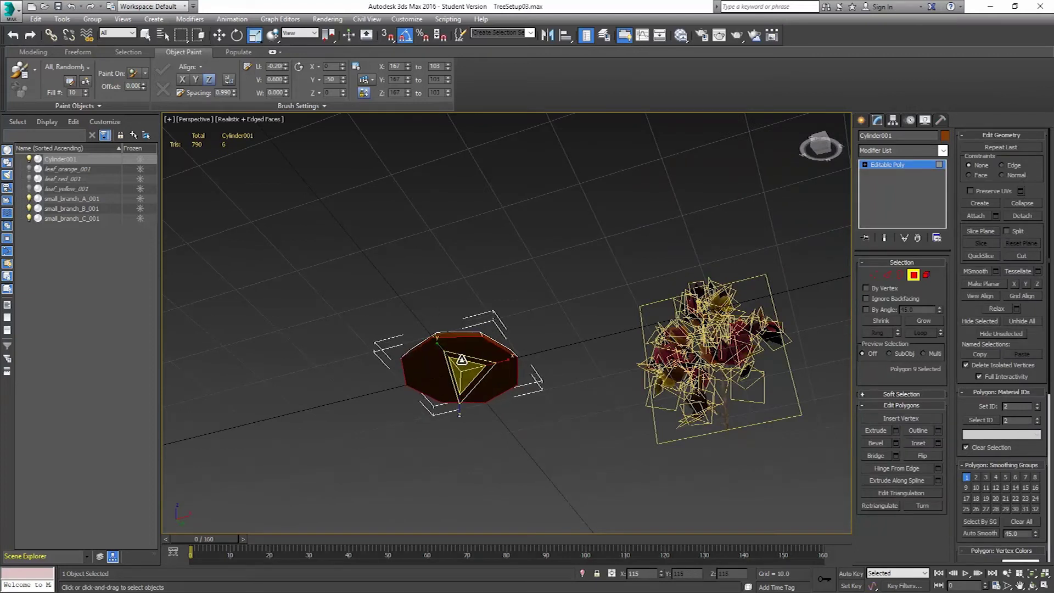
Select the bottom border in Border mode and Shift-drag it down on Z to extrude.
alt+middle_drag(462, 362, 457, 404)
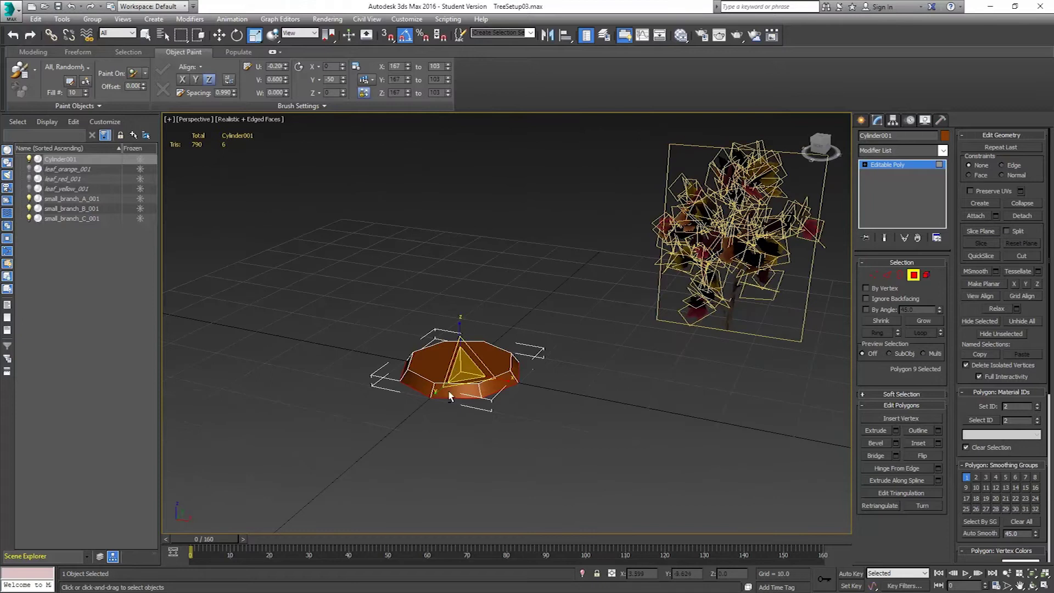
click(435, 194)
alt+middle_drag(428, 235, 480, 233)
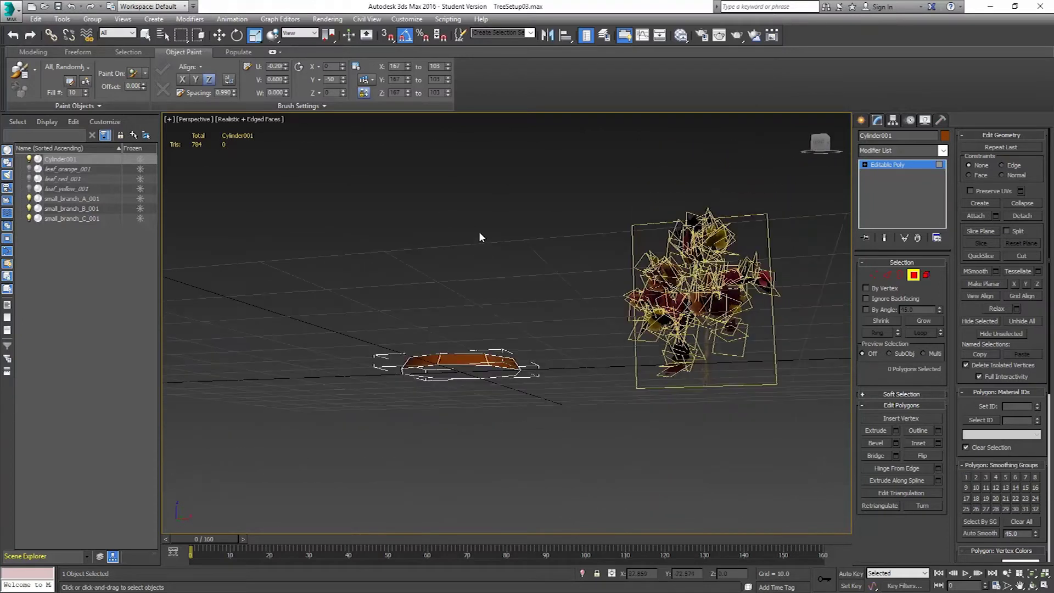
key(3)
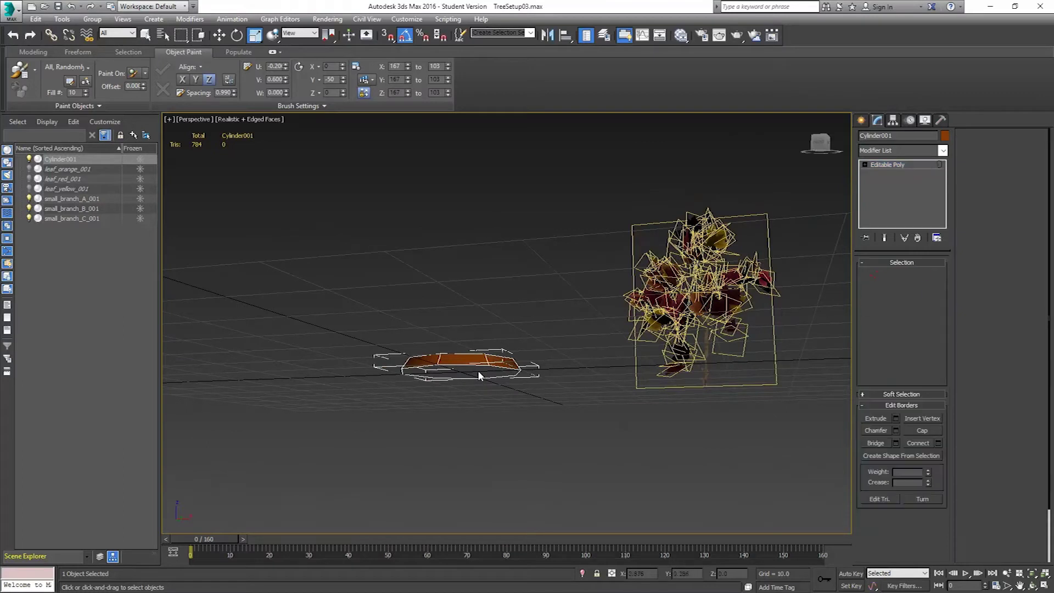
click(478, 371)
click(219, 35)
alt+middle_drag(320, 150, 453, 338)
shift+drag(460, 340, 460, 358)
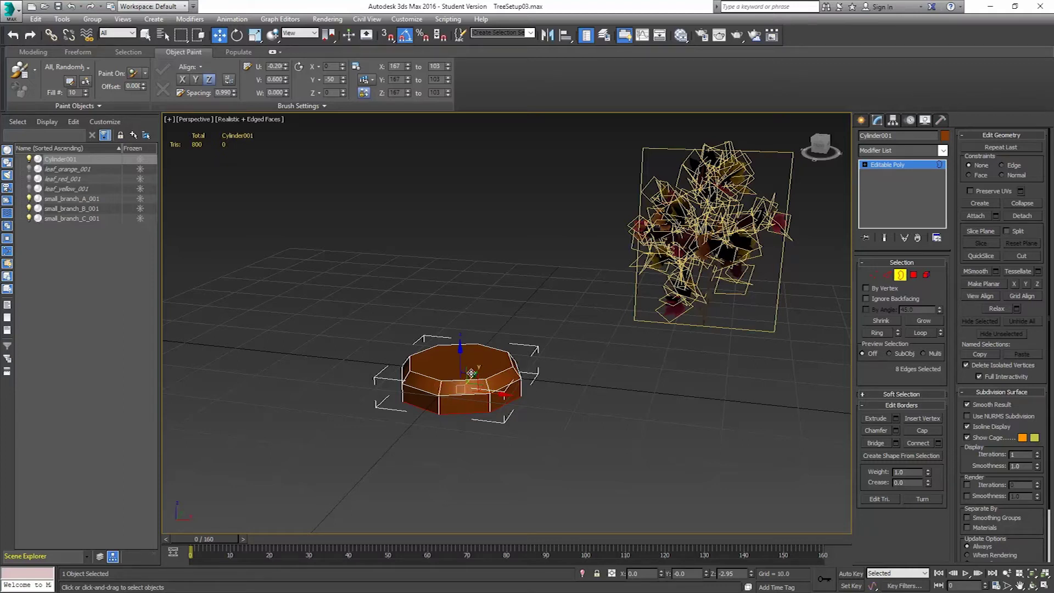
Select the top cap polygon and uniformly scale it down to 67%, then return to object level.
click(913, 274)
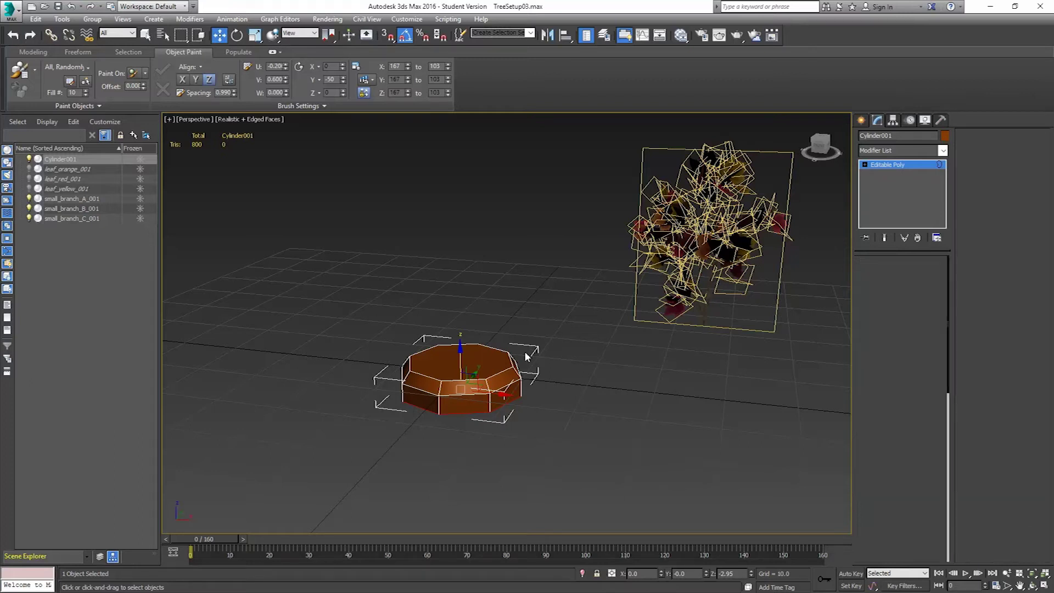
click(493, 359)
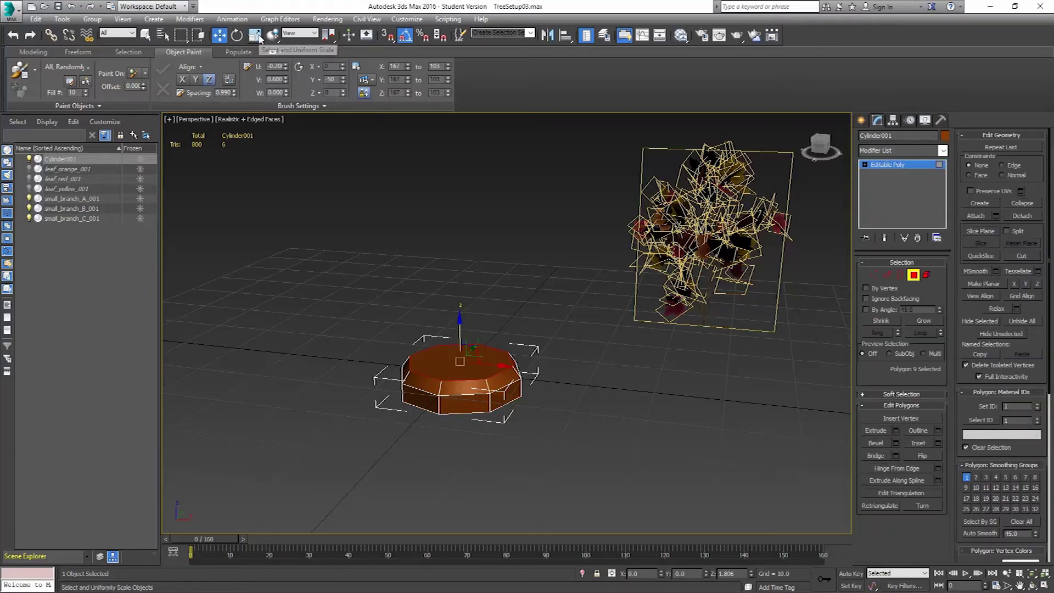
key(F2)
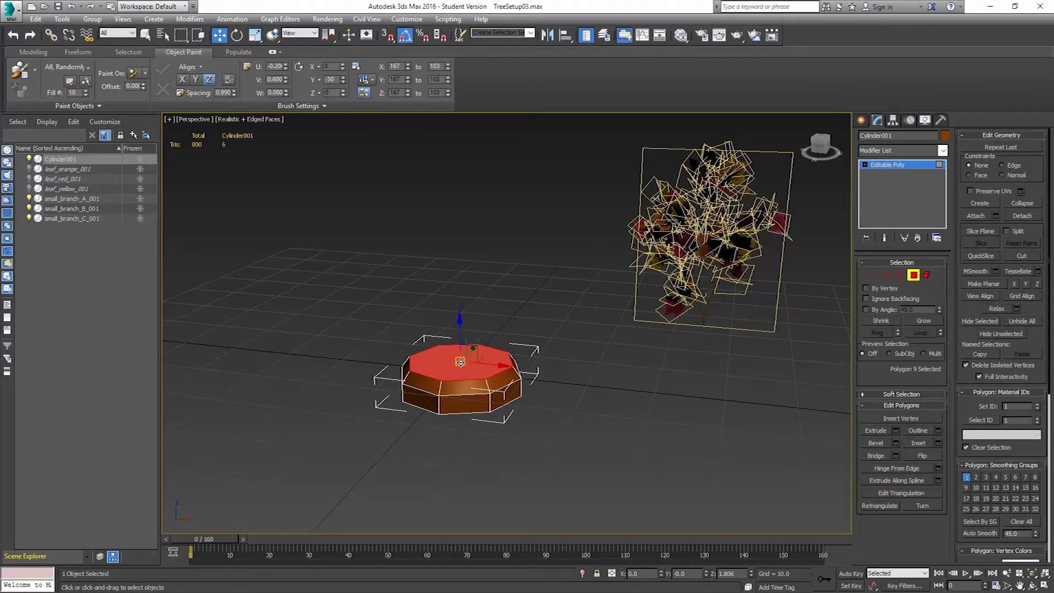
key(F2)
key(F2)
click(255, 35)
drag(462, 358, 473, 386)
alt+middle_drag(473, 387, 487, 374)
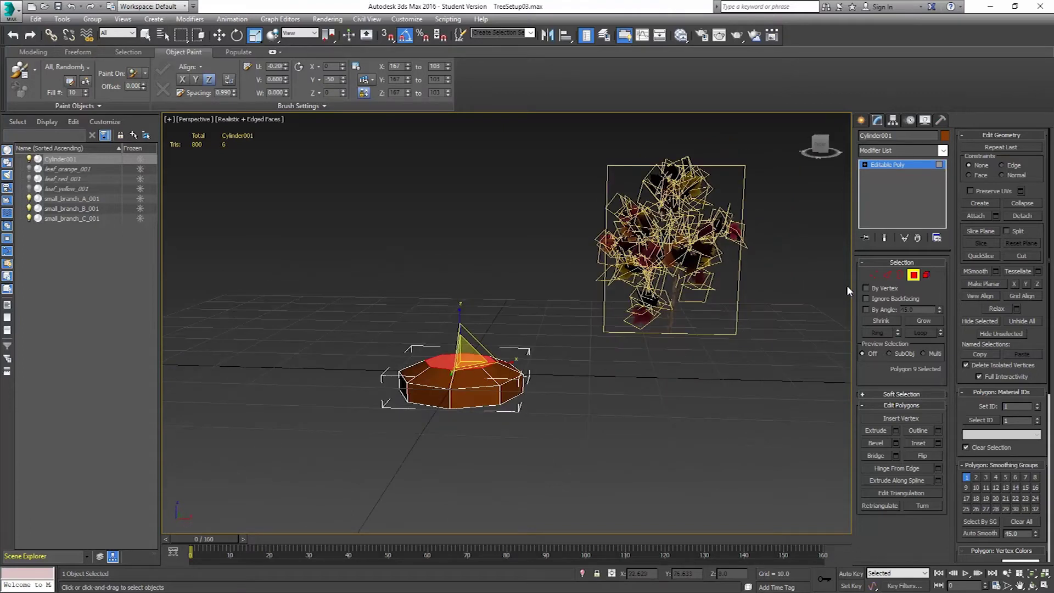
click(912, 275)
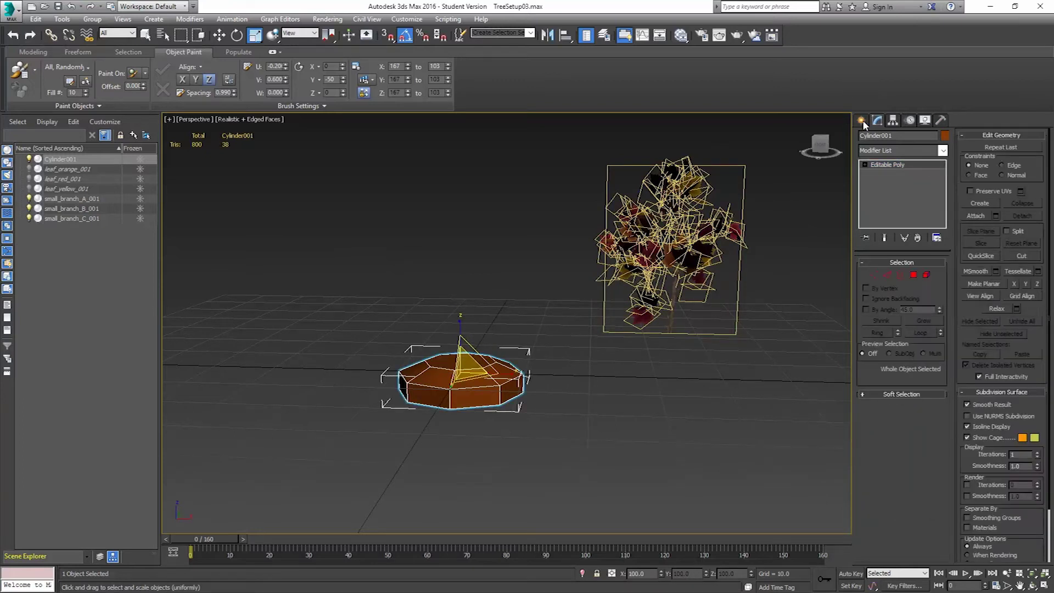
Rename Cylinder001 to 'Tree' in the Modify panel.
drag(900, 136, 800, 144)
text(Tree)
key(Return)
alt+middle_drag(525, 363, 612, 436)
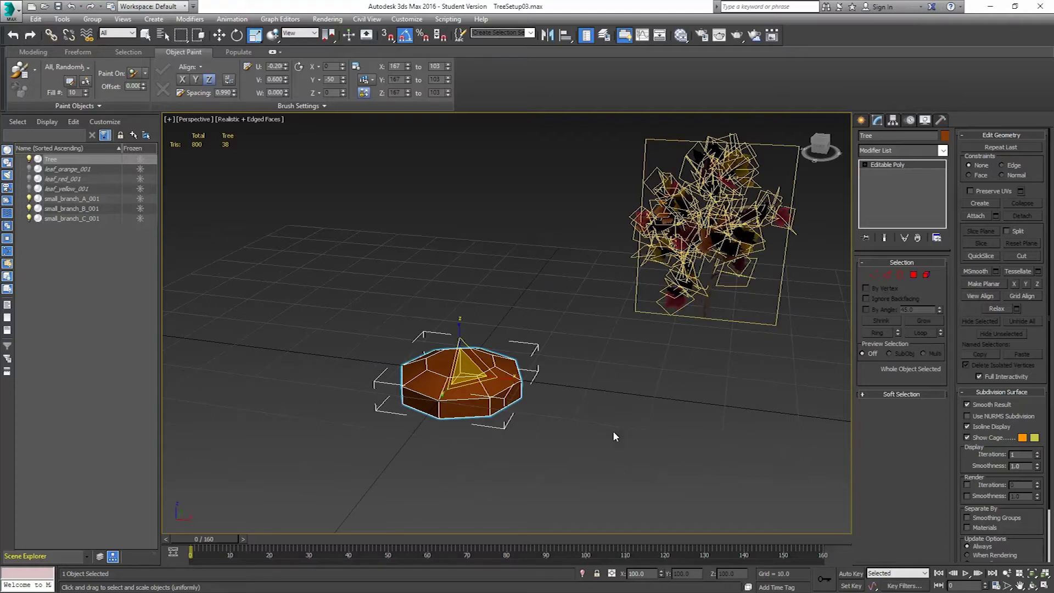
Reselect the base's top polygon with non-uniform scale active and frame it at a level angle.
key(r)
click(913, 279)
click(482, 359)
alt+middle_drag(470, 384, 495, 405)
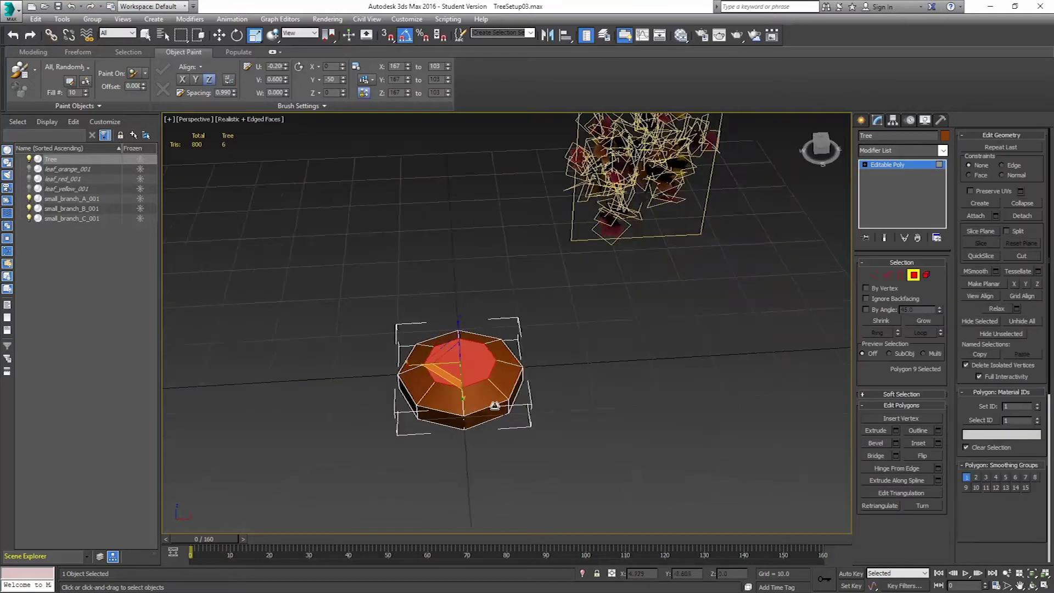
scroll(467, 356, up, 5)
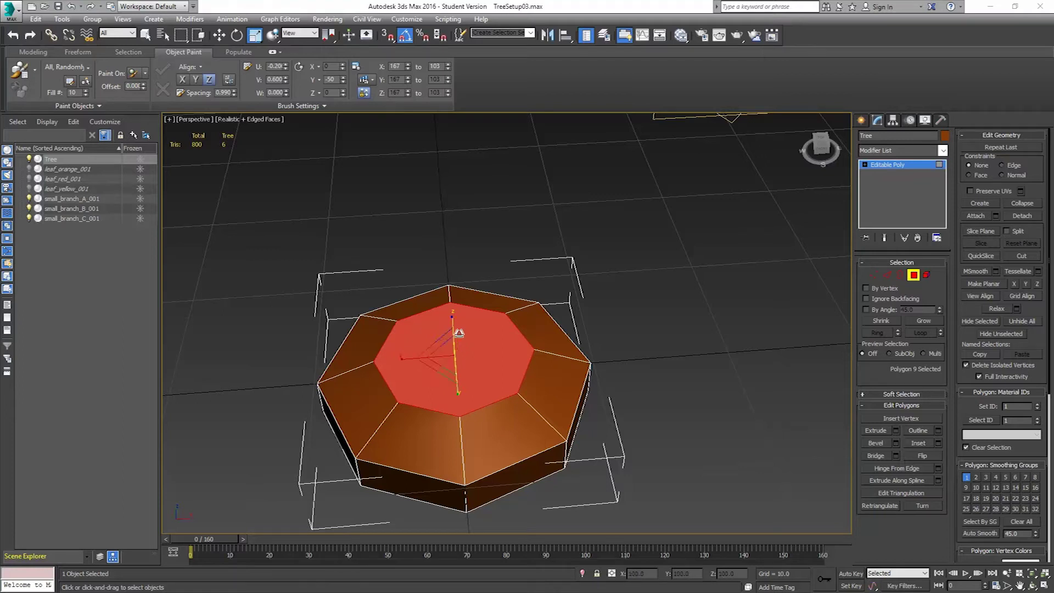
alt+middle_drag(466, 377, 472, 333)
scroll(475, 344, down, 5)
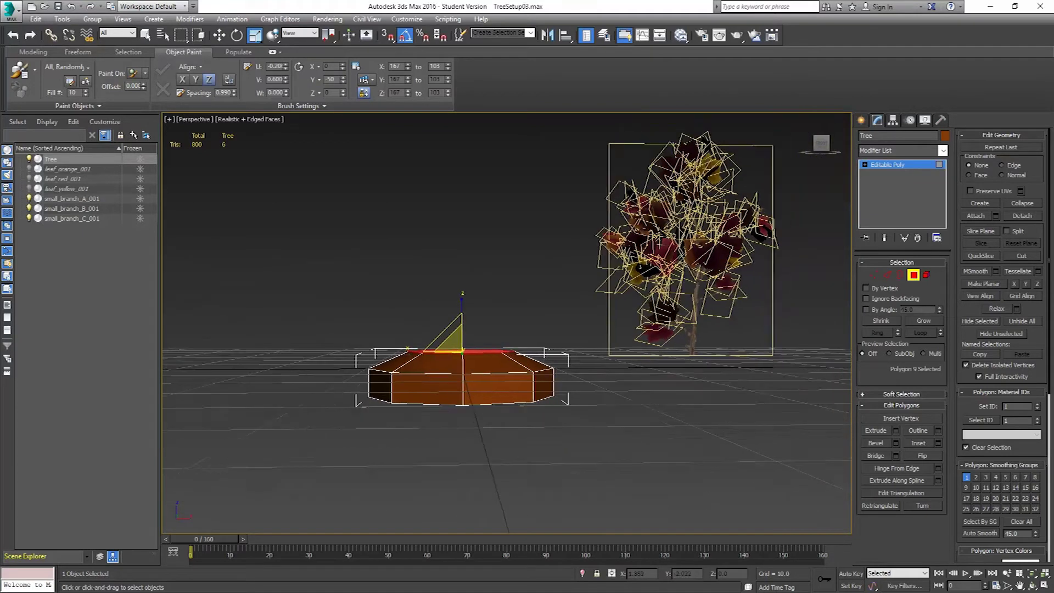
scroll(472, 393, up, 3)
middle_drag(474, 394, 520, 459)
scroll(520, 459, down, 6)
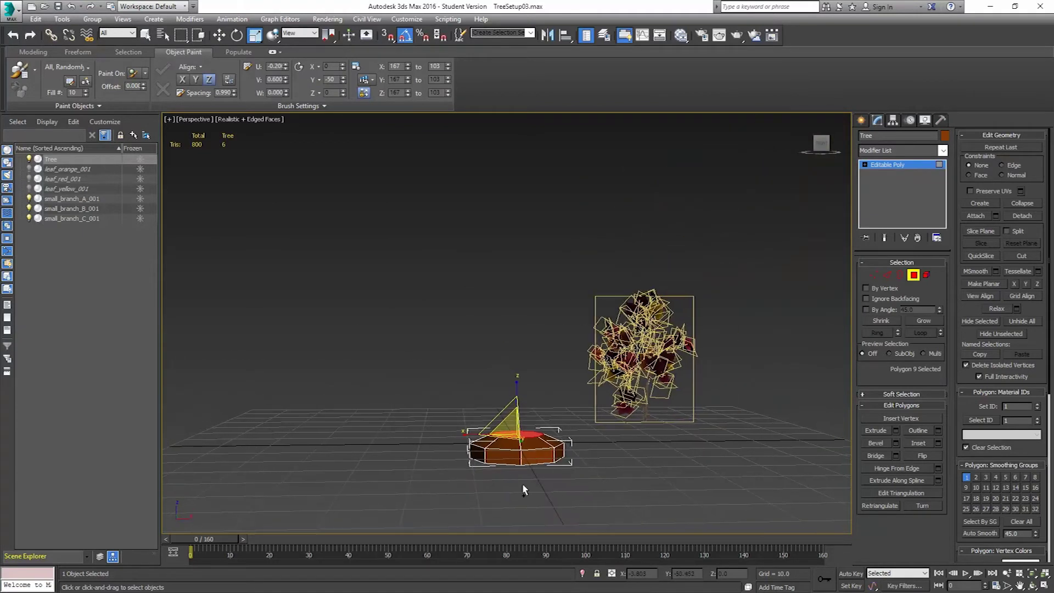
scroll(504, 482, down, 2)
mouse_move(504, 482)
alt+middle_down()
mouse_move(503, 471)
mouse_move(495, 499)
alt+middle_up()
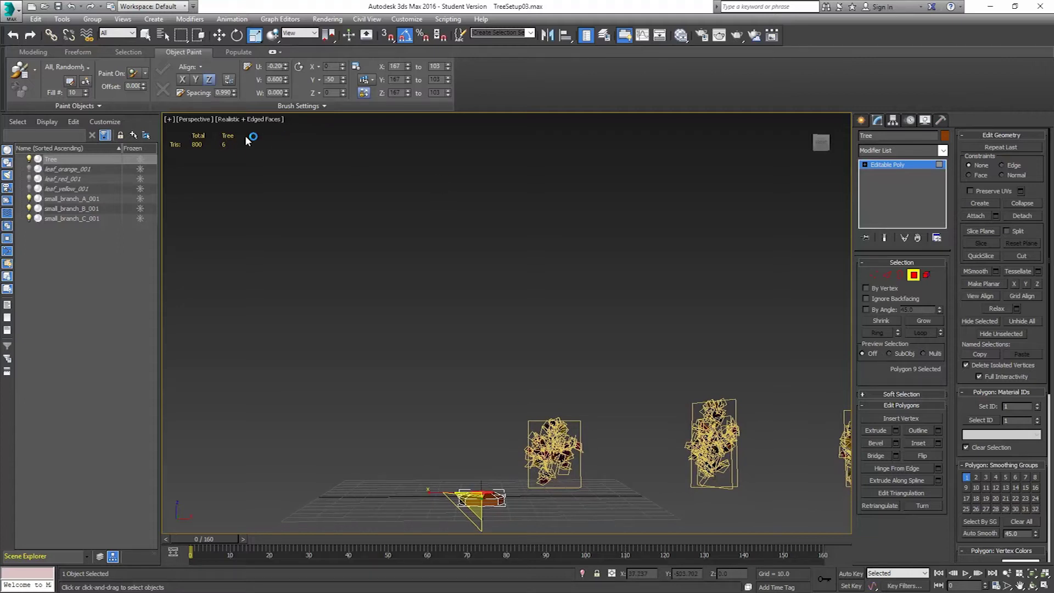
Activate Freeform > PolyDraw > Branches and expand the PolyDraw options panel.
click(76, 52)
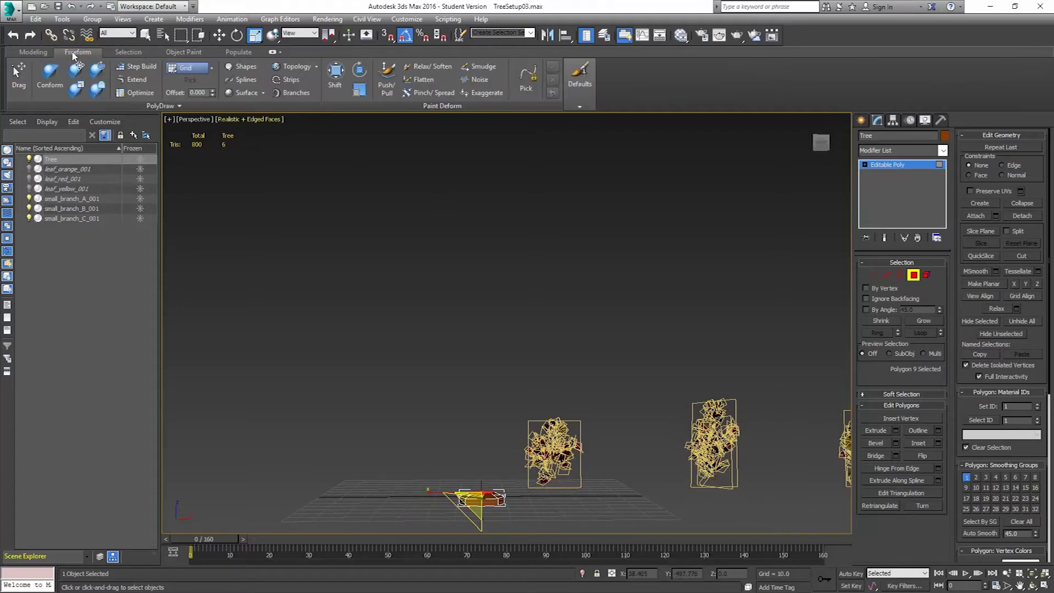
click(291, 93)
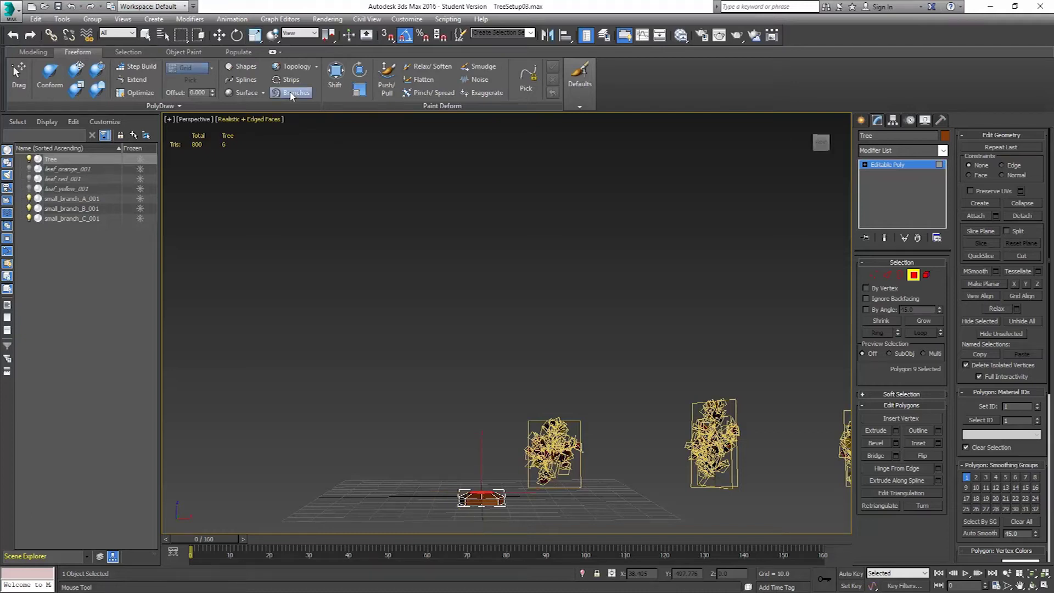
click(168, 107)
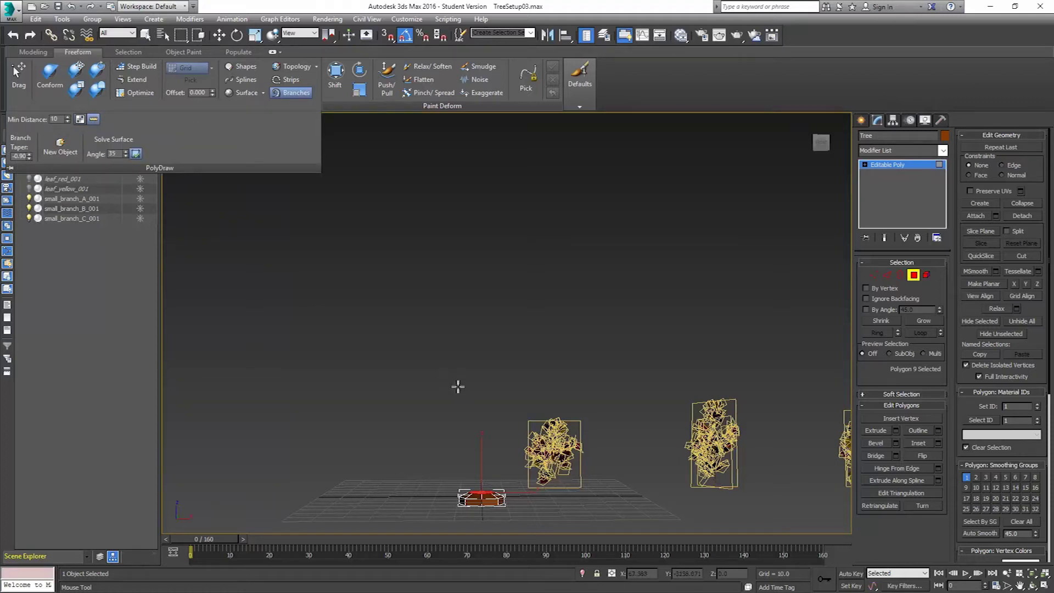
mouse_move(489, 450)
alt+middle_down()
mouse_move(492, 471)
mouse_move(468, 451)
alt+middle_up()
scroll(471, 437, up, 6)
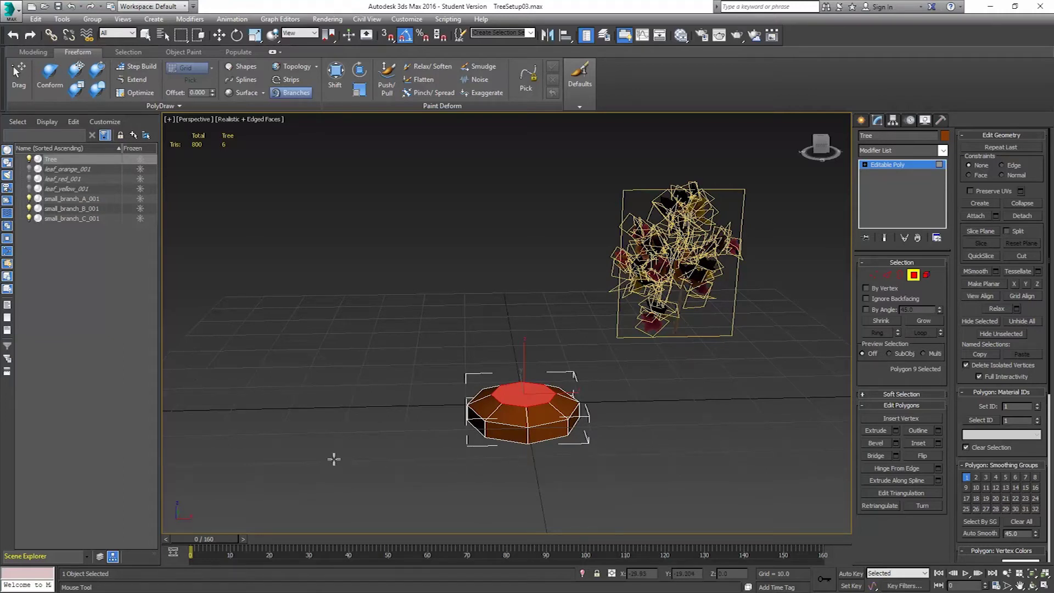
click(113, 106)
drag(519, 361, 425, 155)
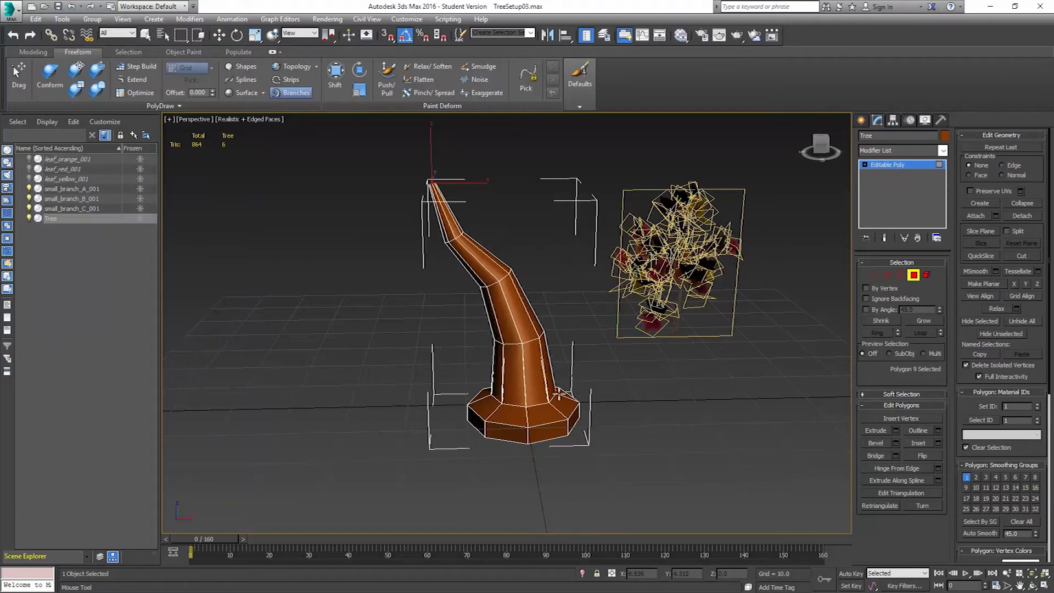
mouse_move(502, 339)
alt+middle_down()
mouse_move(423, 329)
mouse_move(504, 333)
alt+middle_up()
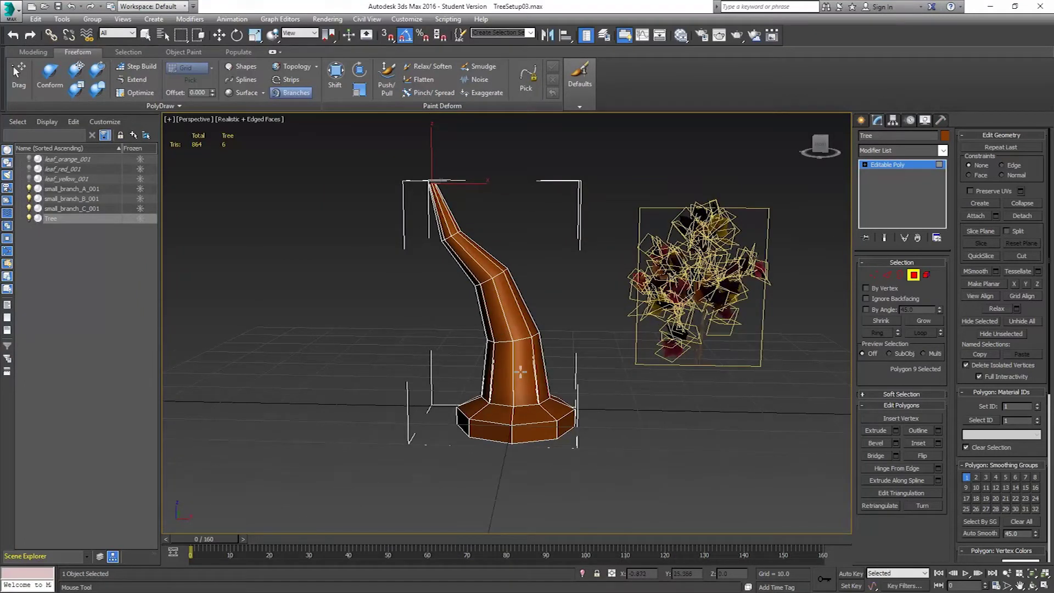
key(ctrl+z)
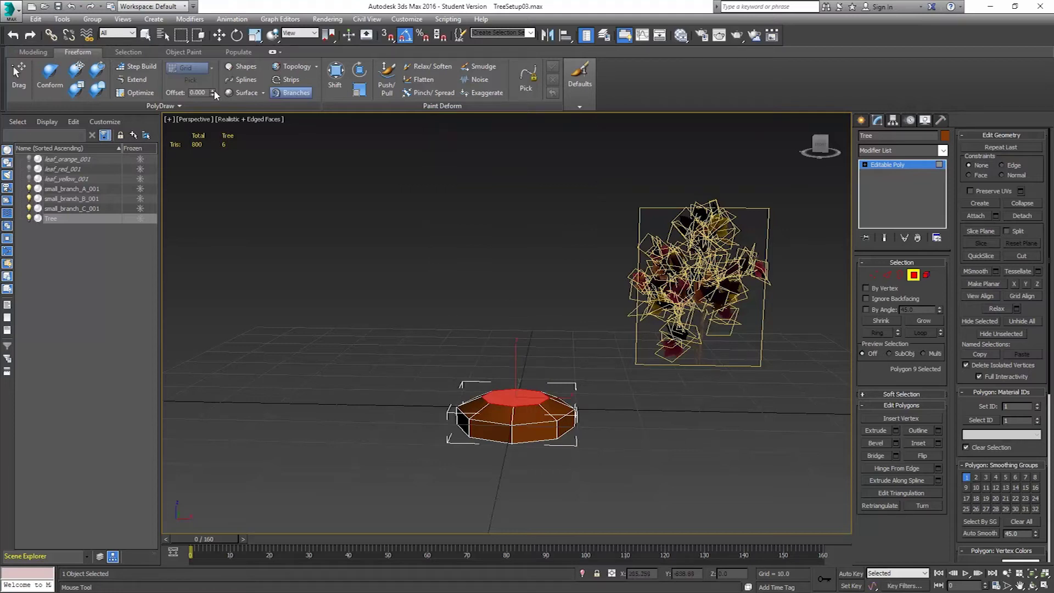
drag(524, 397, 397, 186)
alt+middle_drag(542, 394, 452, 394)
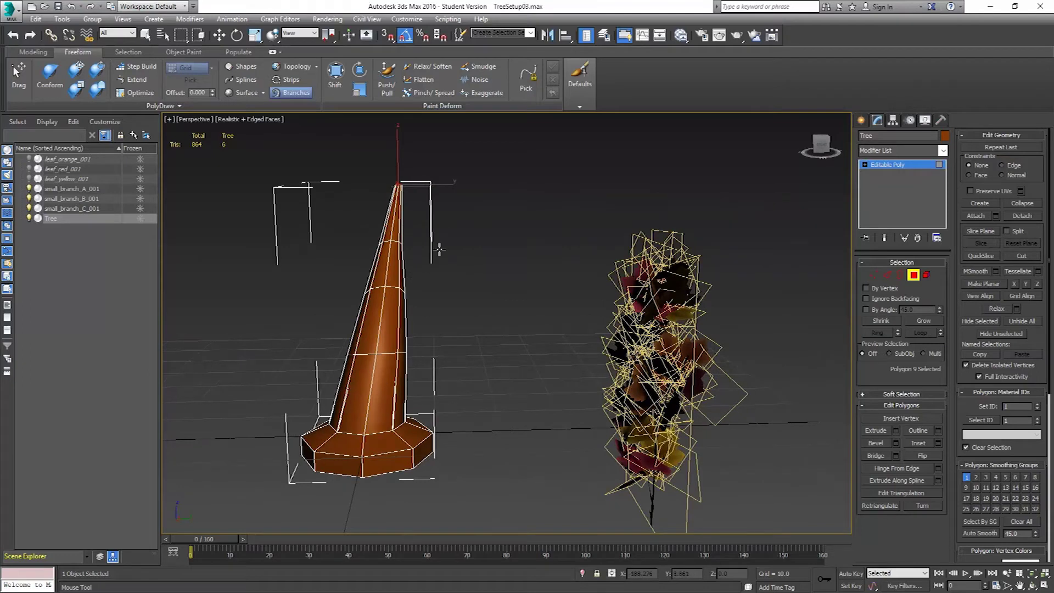
key(ctrl+z)
alt+middle_drag(421, 383, 496, 416)
mouse_move(372, 417)
mouse_down()
mouse_move(365, 324)
mouse_move(291, 212)
mouse_move(298, 156)
mouse_up()
alt+middle_drag(424, 411, 496, 407)
key(ctrl+z)
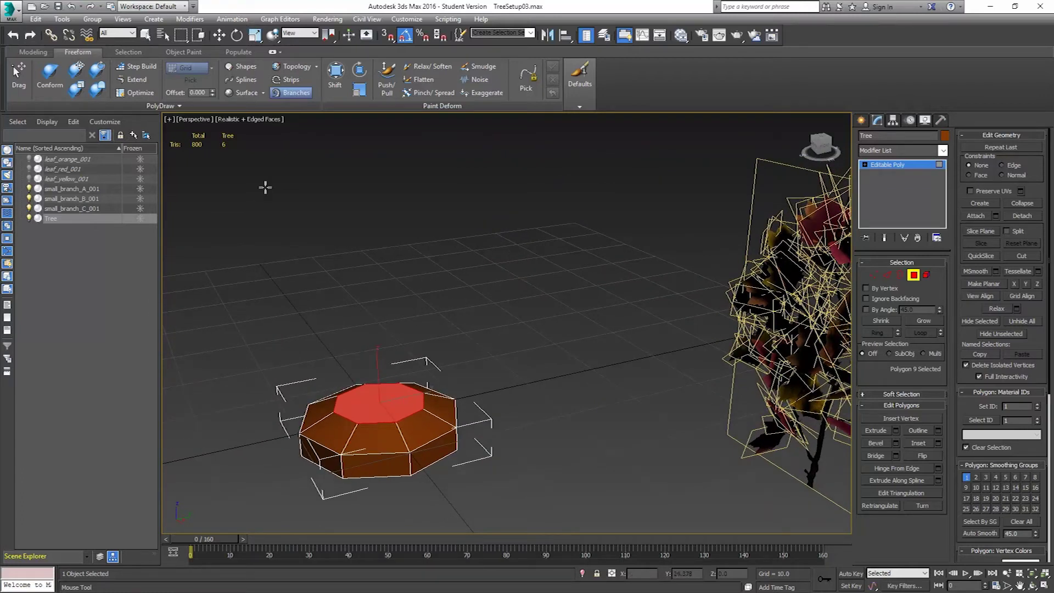
alt+middle_drag(311, 273, 388, 253)
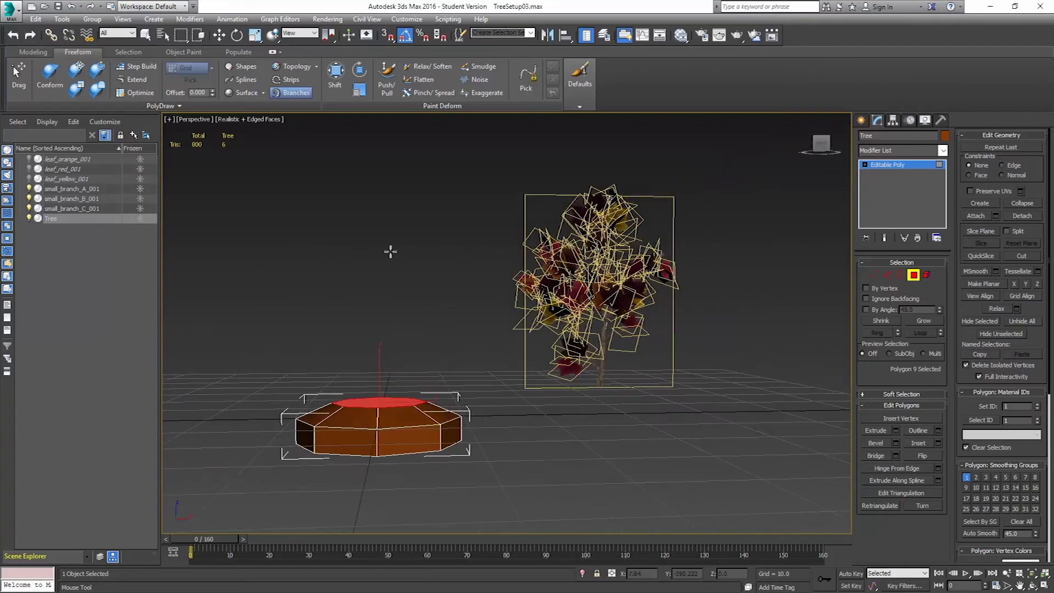
click(153, 105)
middle_drag(402, 380, 438, 408)
scroll(439, 409, down, 4)
scroll(429, 434, up, 3)
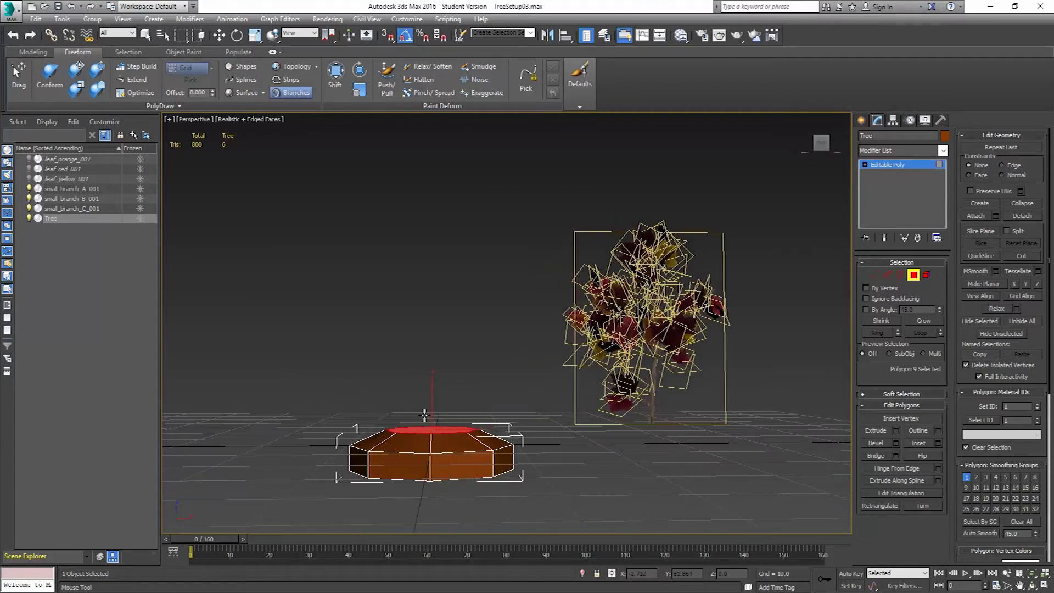
click(150, 105)
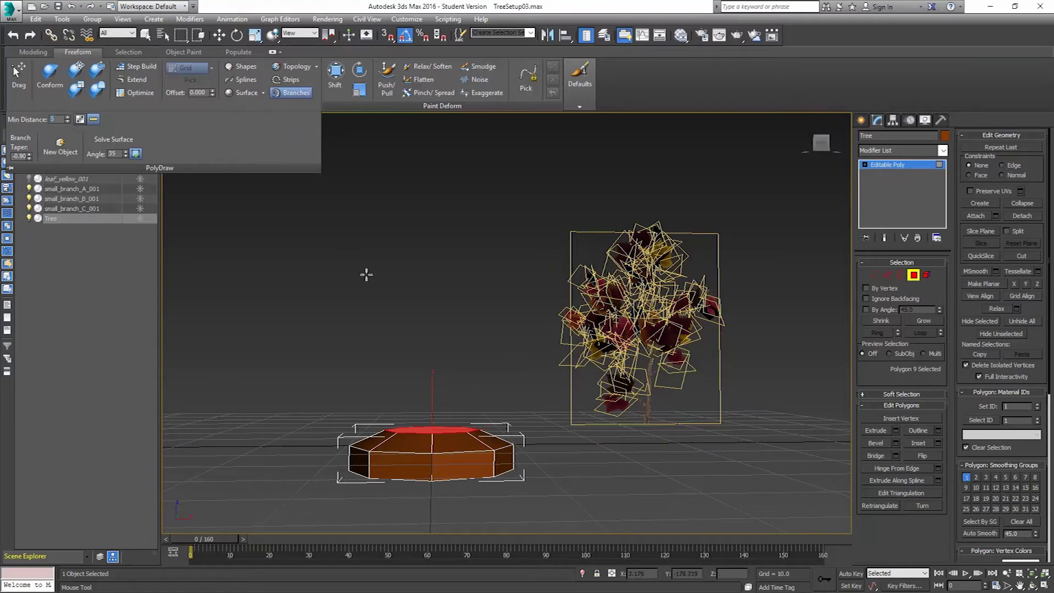
Draw a tall curved trunk upward from the base's top face with the Branches tool.
scroll(388, 324, down, 2)
scroll(387, 329, down, 3)
middle_drag(393, 359, 434, 466)
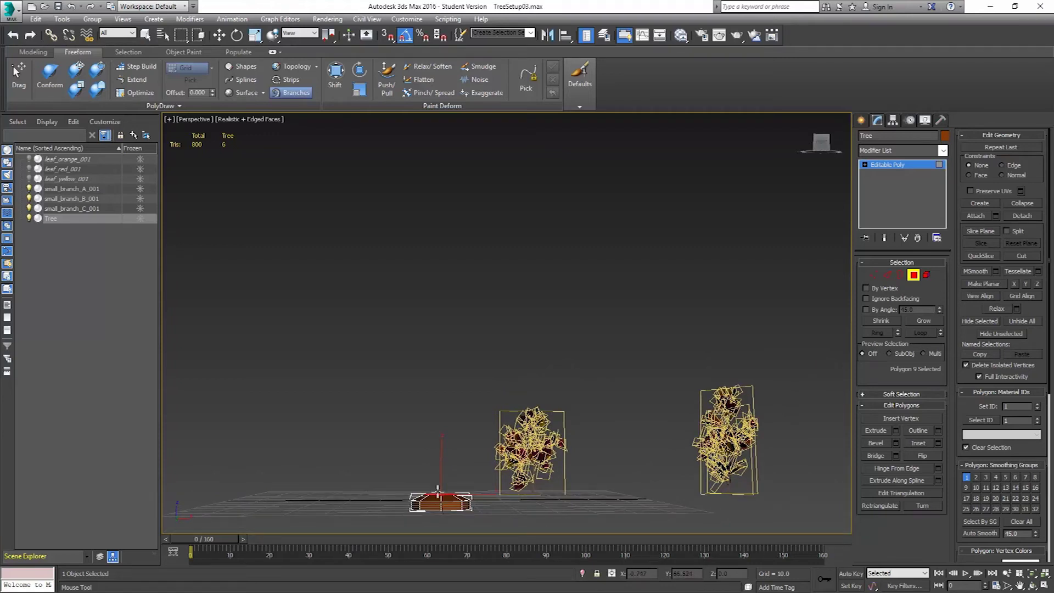
mouse_move(440, 489)
mouse_down()
mouse_move(420, 414)
mouse_move(419, 305)
mouse_move(477, 223)
mouse_up()
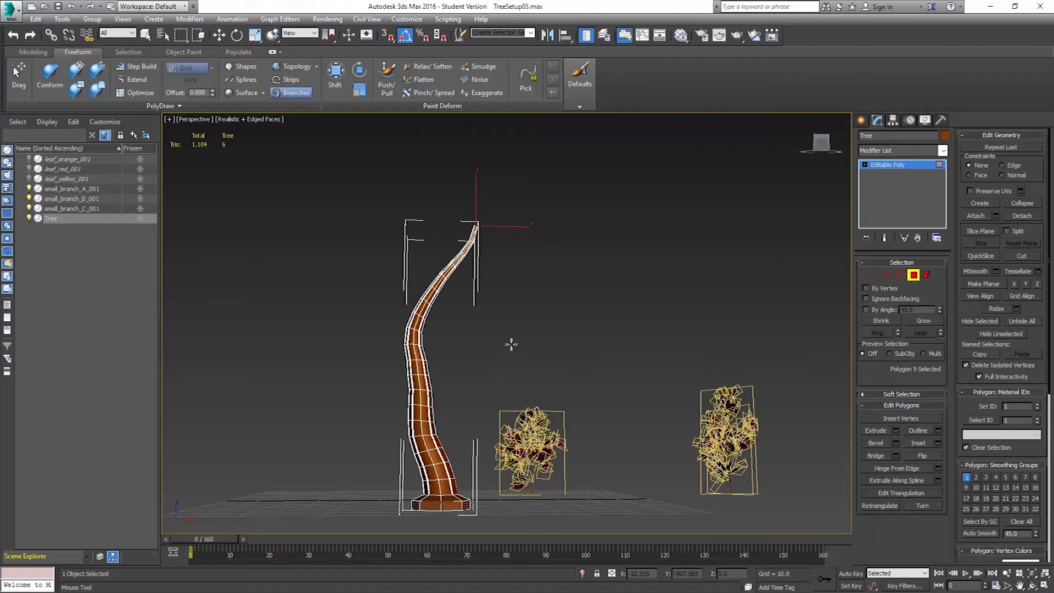
alt+middle_drag(399, 399, 495, 409)
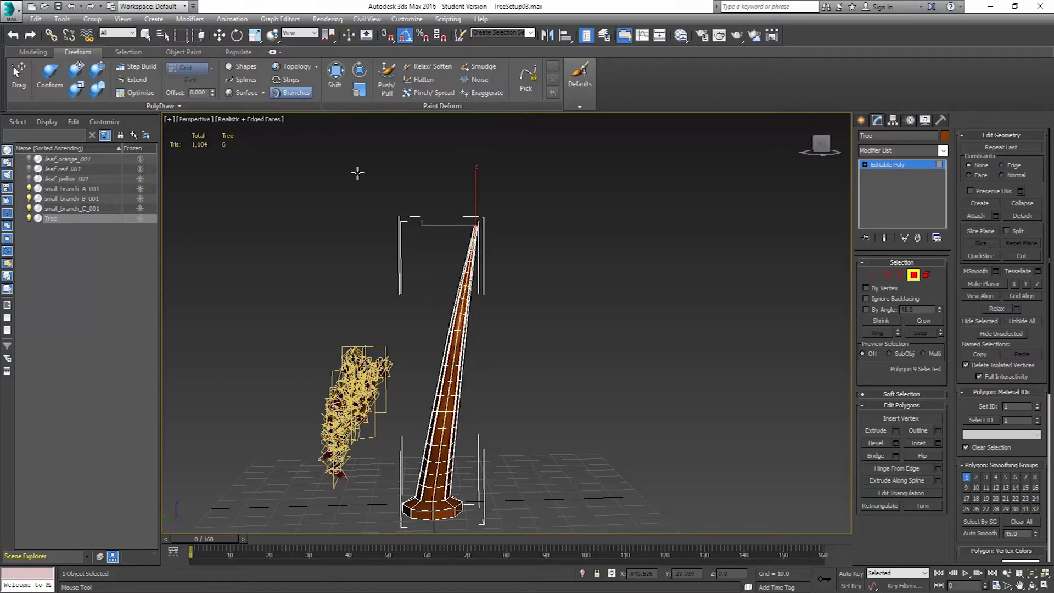
Use the Shift brush to push the mid-trunk left and bend the upper trunk and tip right.
click(336, 82)
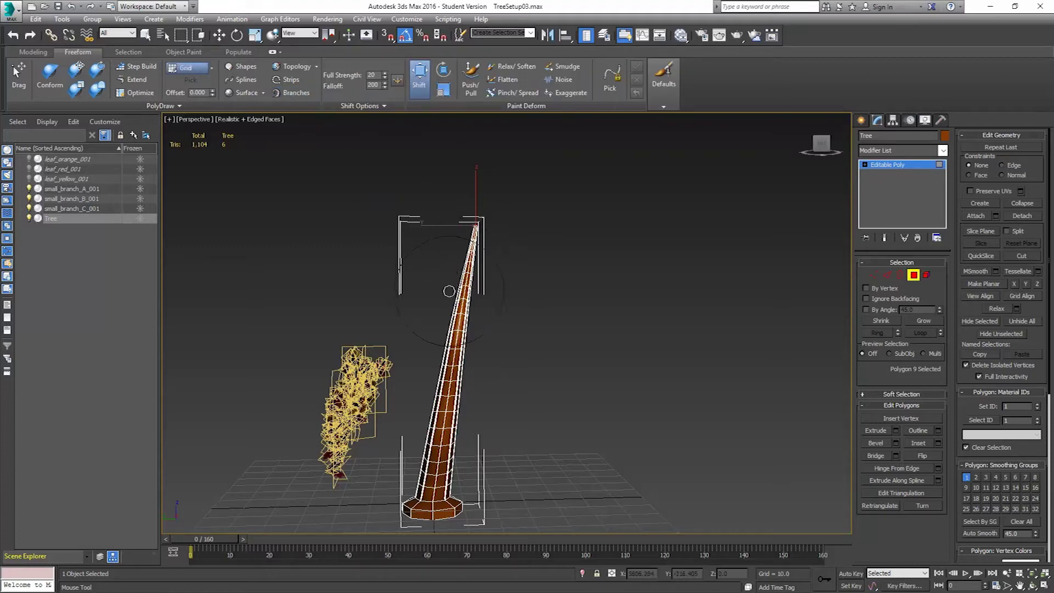
drag(448, 316, 436, 317)
drag(437, 388, 426, 371)
drag(424, 408, 416, 409)
mouse_move(422, 447)
mouse_down()
mouse_move(423, 459)
mouse_move(432, 451)
mouse_up()
mouse_move(461, 271)
mouse_down()
mouse_move(450, 256)
mouse_move(455, 268)
mouse_up()
alt+middle_drag(491, 369, 330, 369)
drag(480, 204, 502, 226)
alt+middle_drag(502, 226, 482, 242)
drag(491, 223, 508, 225)
alt+middle_drag(483, 303, 553, 317)
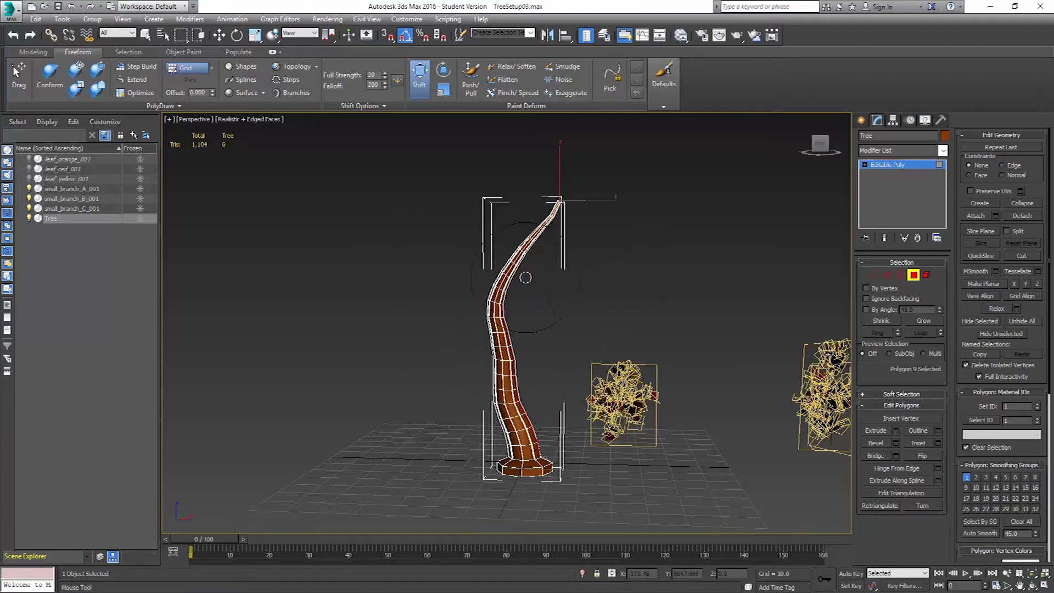
Return to Select and Move and select an edge on the upper trunk in Edge mode.
alt+middle_drag(550, 325, 508, 338)
scroll(543, 354, up, 4)
key(w)
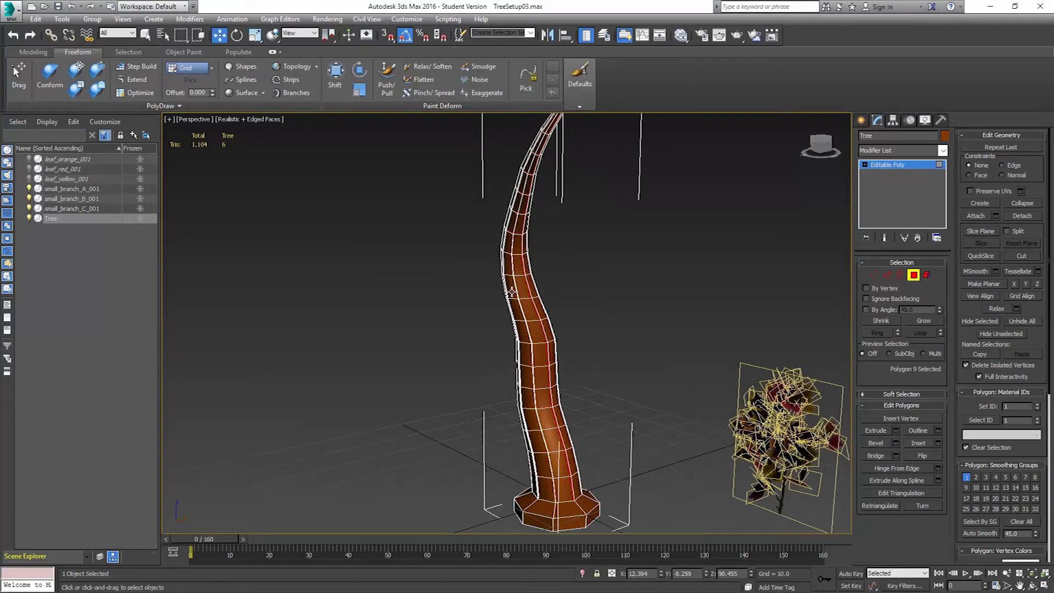
alt+middle_drag(589, 187, 543, 247)
scroll(543, 247, up, 5)
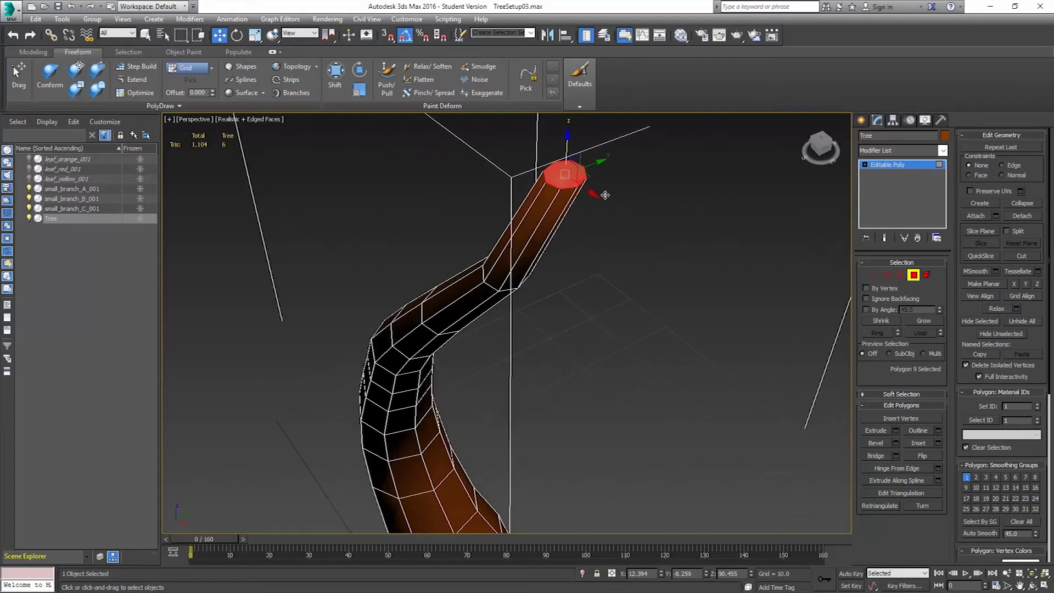
alt+middle_drag(480, 280, 521, 251)
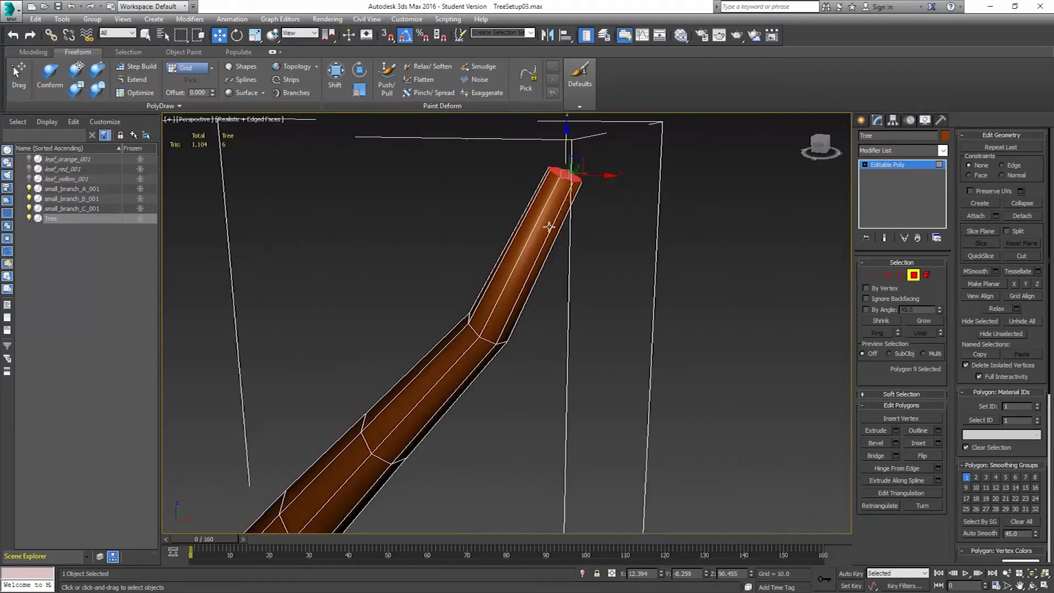
scroll(539, 191, down, 5)
scroll(531, 296, up, 4)
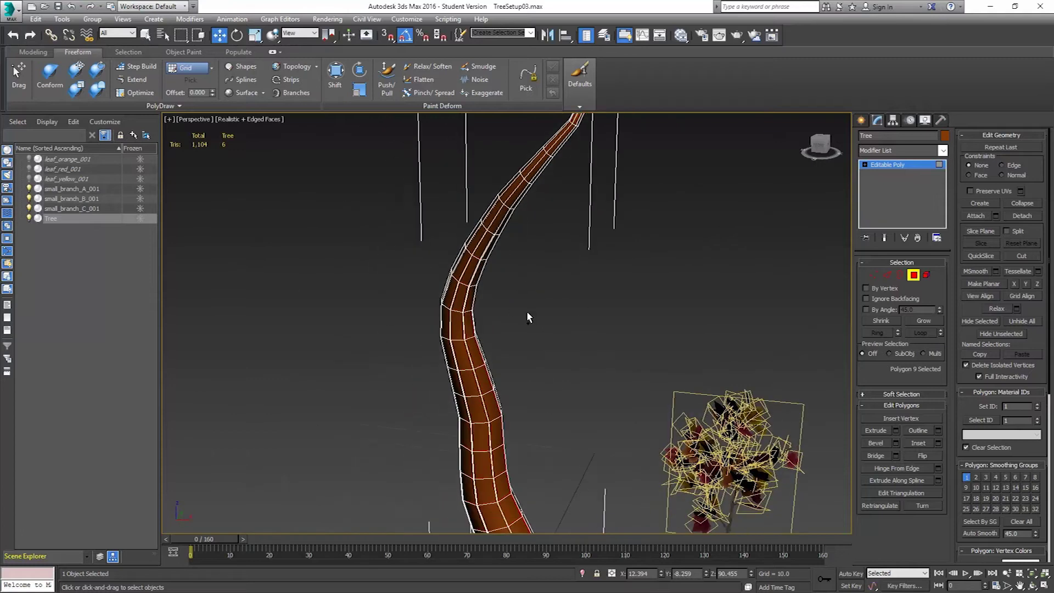
scroll(531, 297, down, 3)
alt+middle_drag(523, 403, 640, 333)
scroll(548, 248, up, 2)
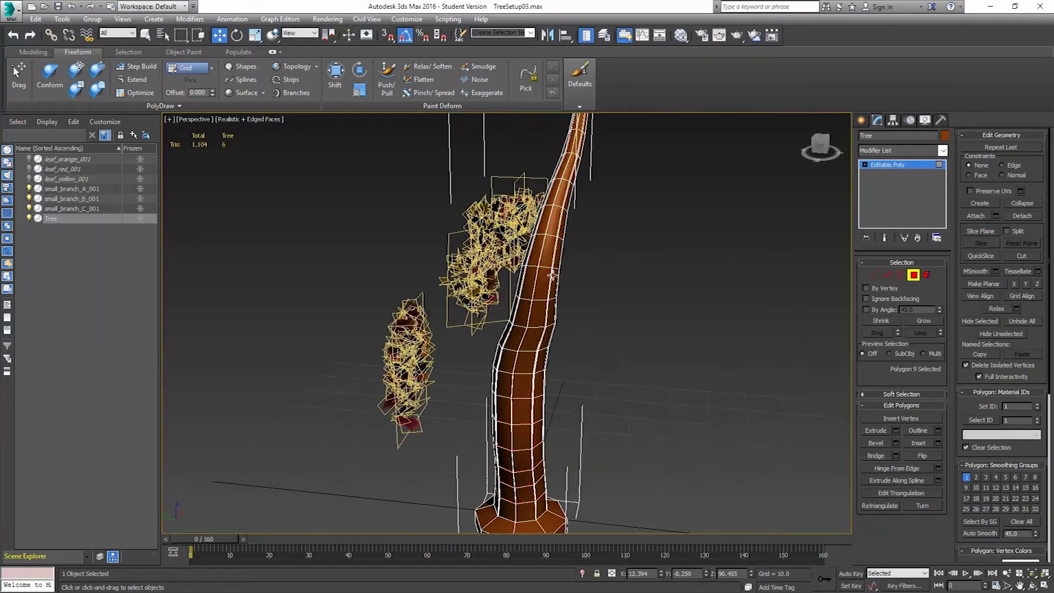
click(886, 276)
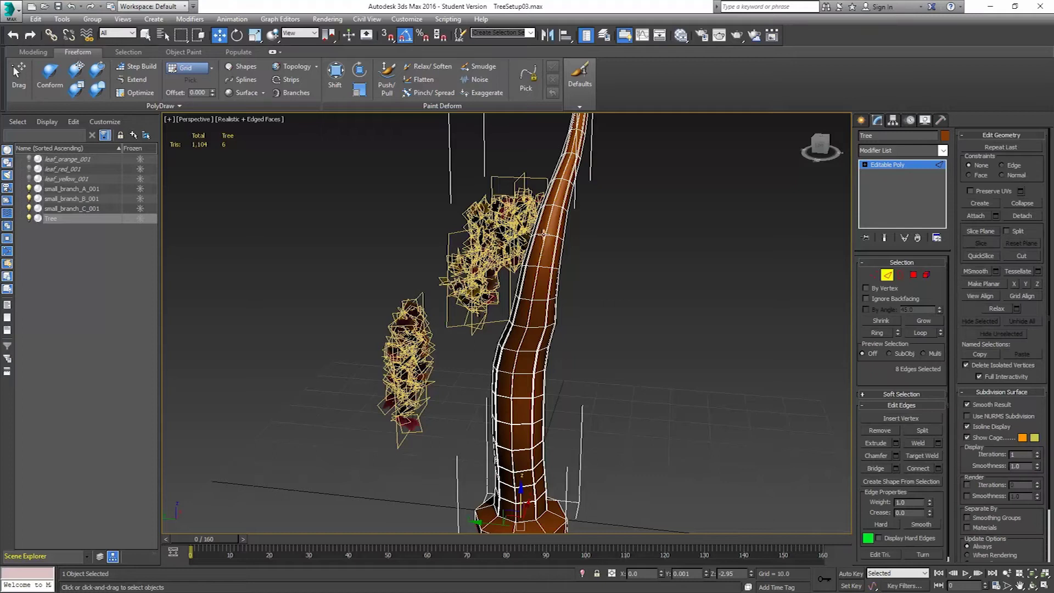
click(540, 253)
scroll(540, 252, up, 3)
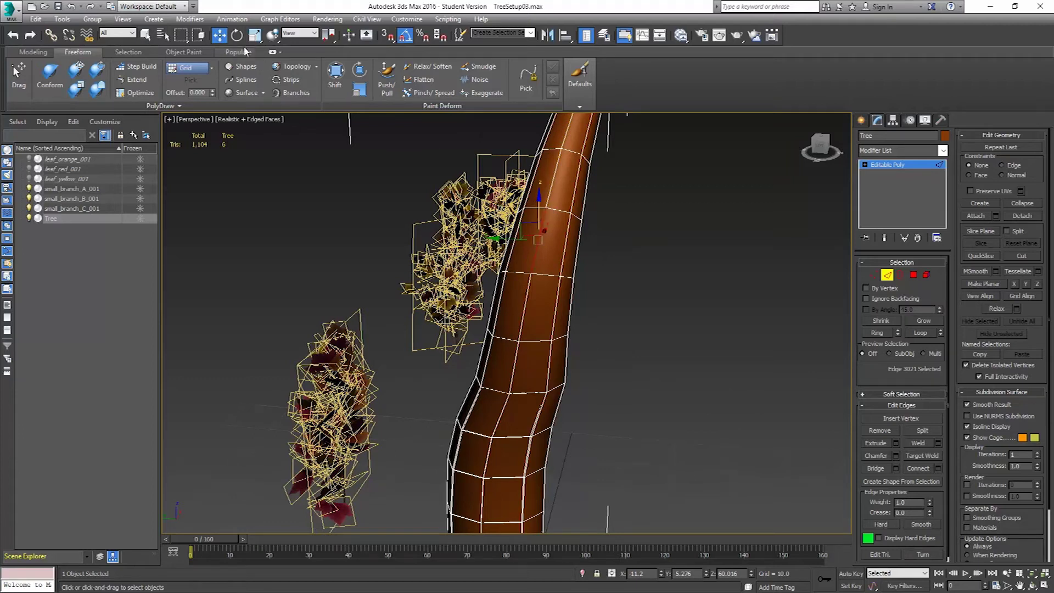
Uniformly scale two neighbouring vertical trunk edges inward.
click(255, 35)
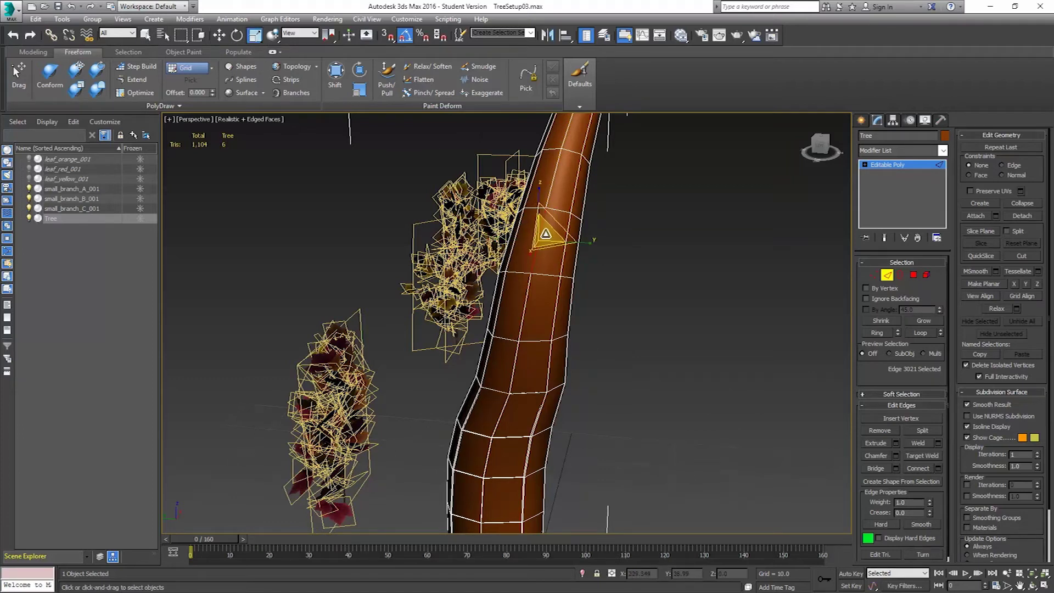
alt+middle_drag(546, 233, 553, 279)
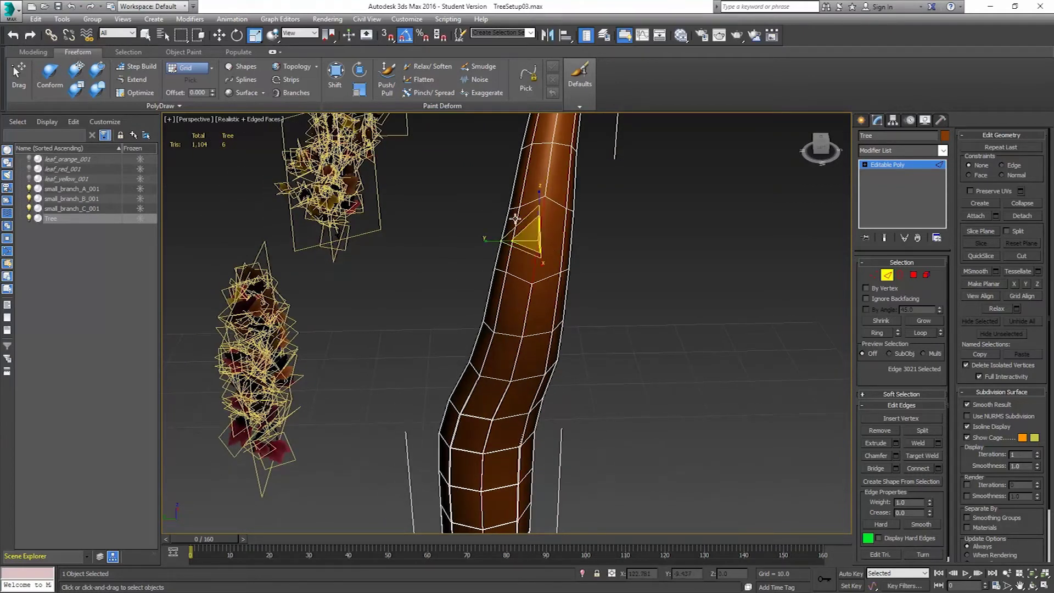
click(514, 218)
ctrl+click(564, 232)
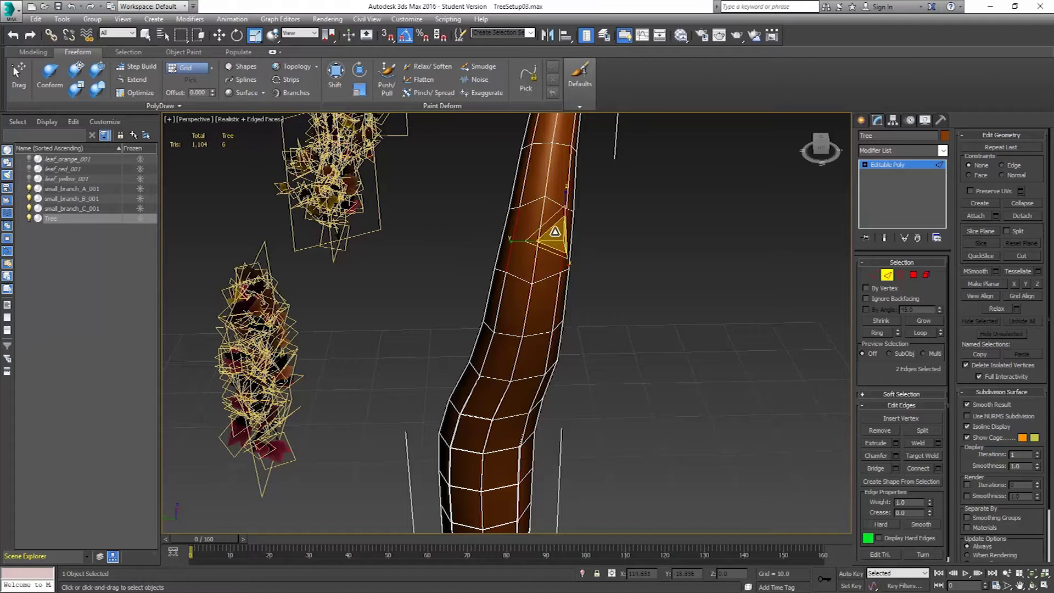
mouse_move(563, 252)
mouse_down()
mouse_move(563, 285)
mouse_move(562, 259)
mouse_up()
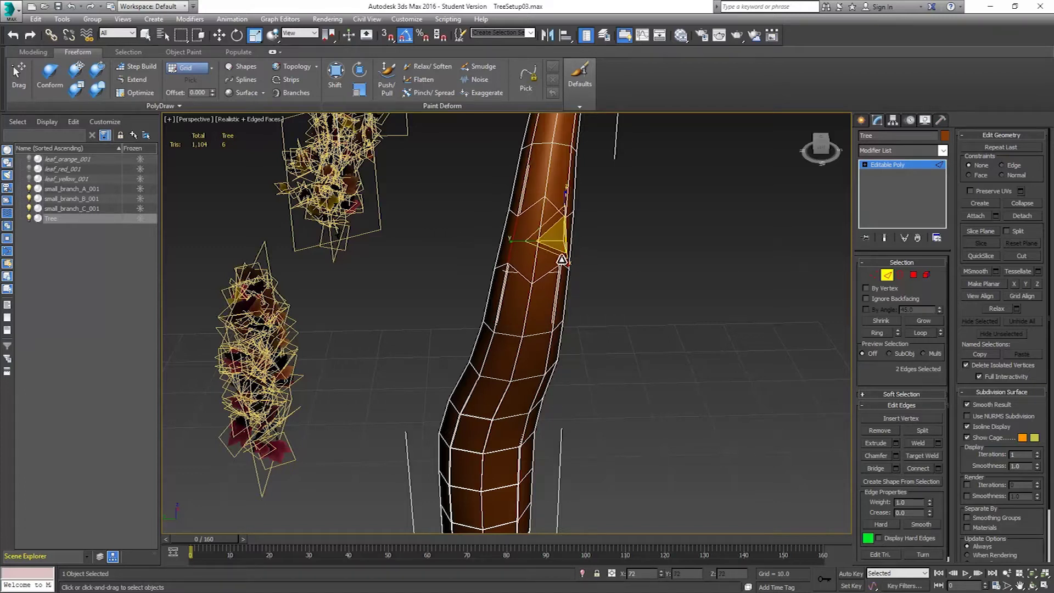
Shrink another single vertical trunk edge slightly, then clear the edge selection.
click(541, 214)
drag(532, 232, 531, 239)
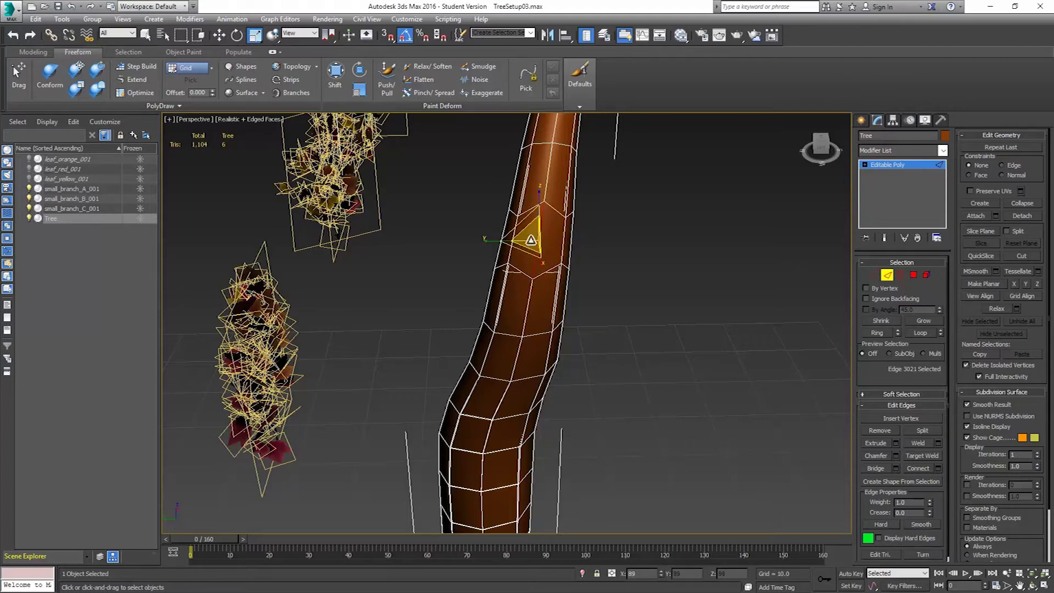
click(630, 245)
mouse_move(630, 245)
alt+middle_down()
mouse_move(595, 249)
mouse_move(614, 246)
alt+middle_up()
click(539, 219)
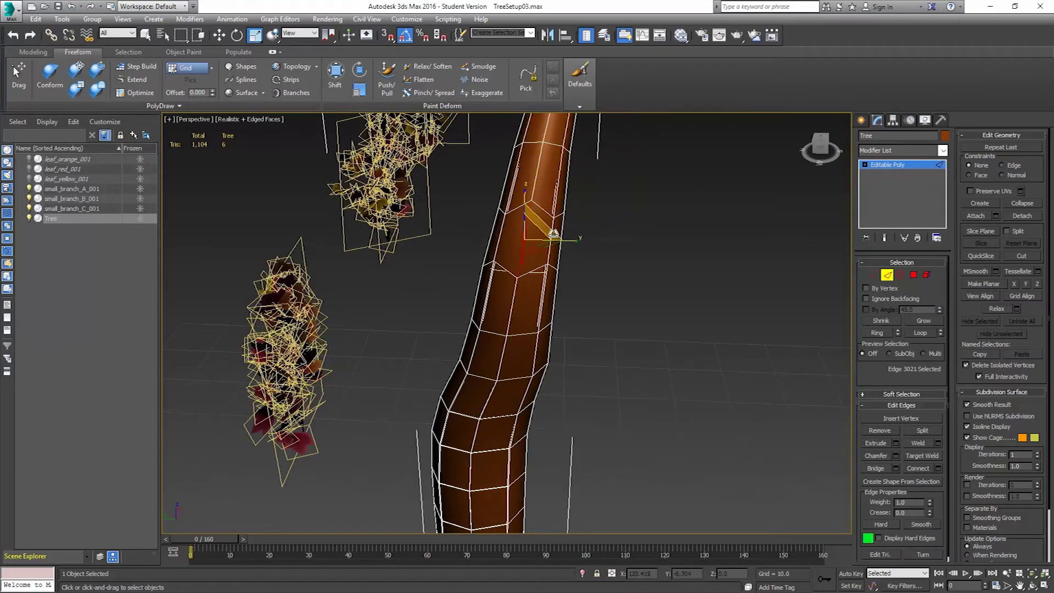
click(553, 233)
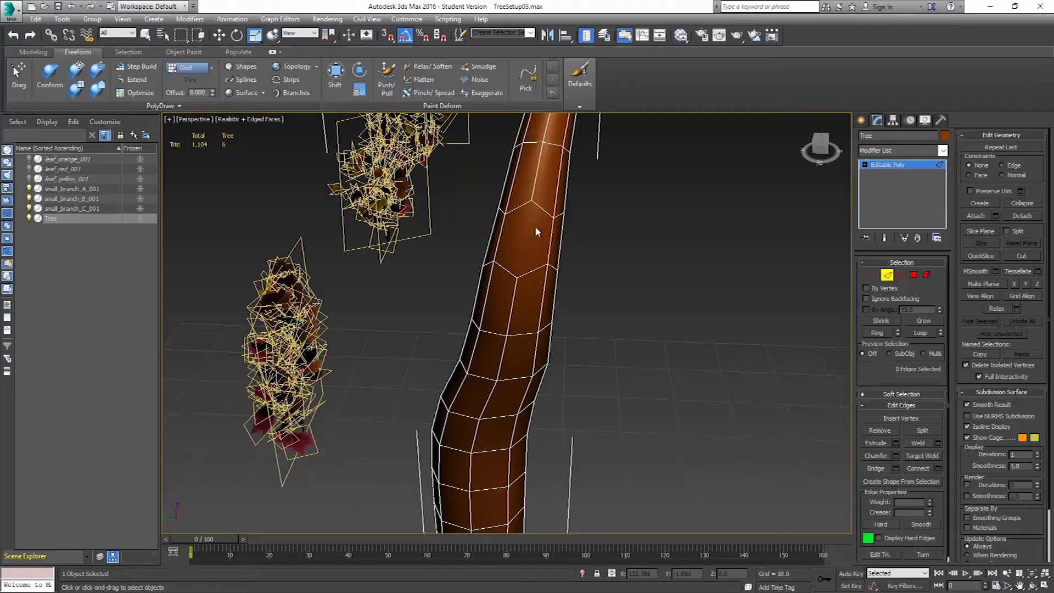
click(913, 276)
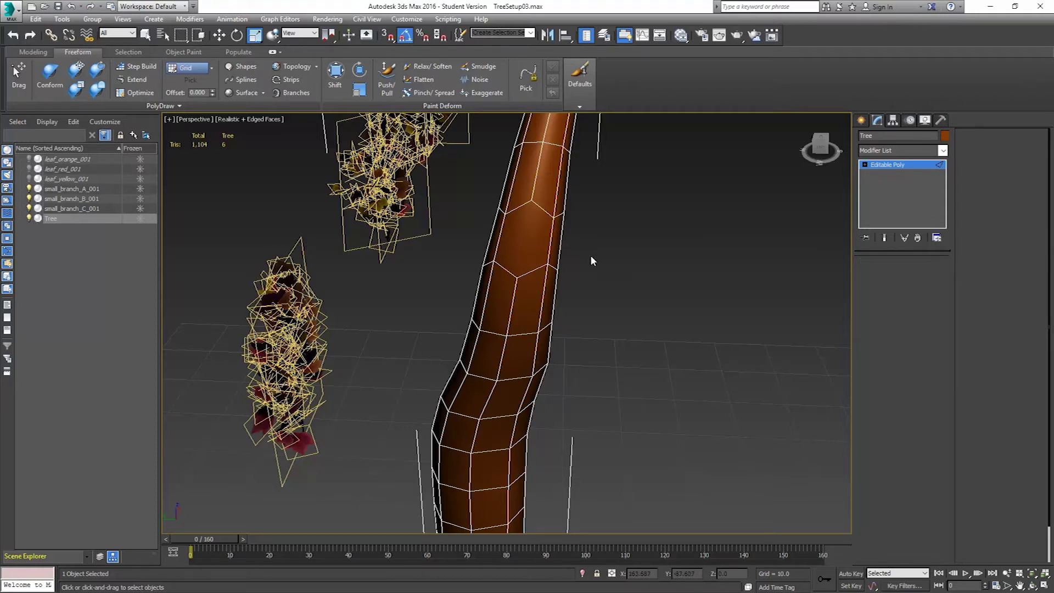
Grow a branch up and to the left from the reshaped trunk face, reaching 1,200 triangles.
click(536, 231)
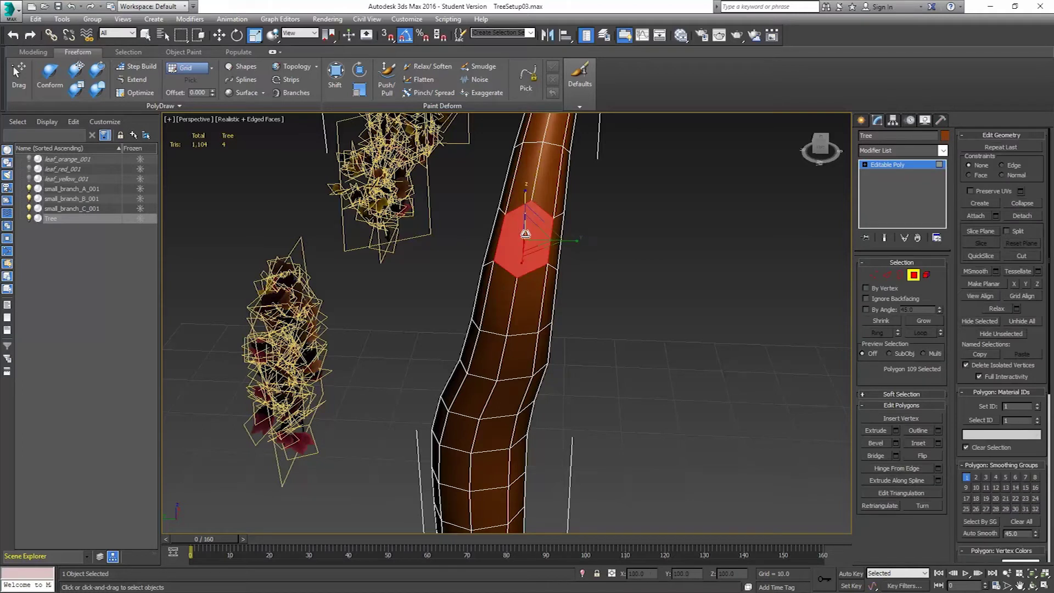
alt+middle_drag(643, 270, 535, 257)
scroll(548, 256, down, 5)
middle_drag(549, 319, 582, 372)
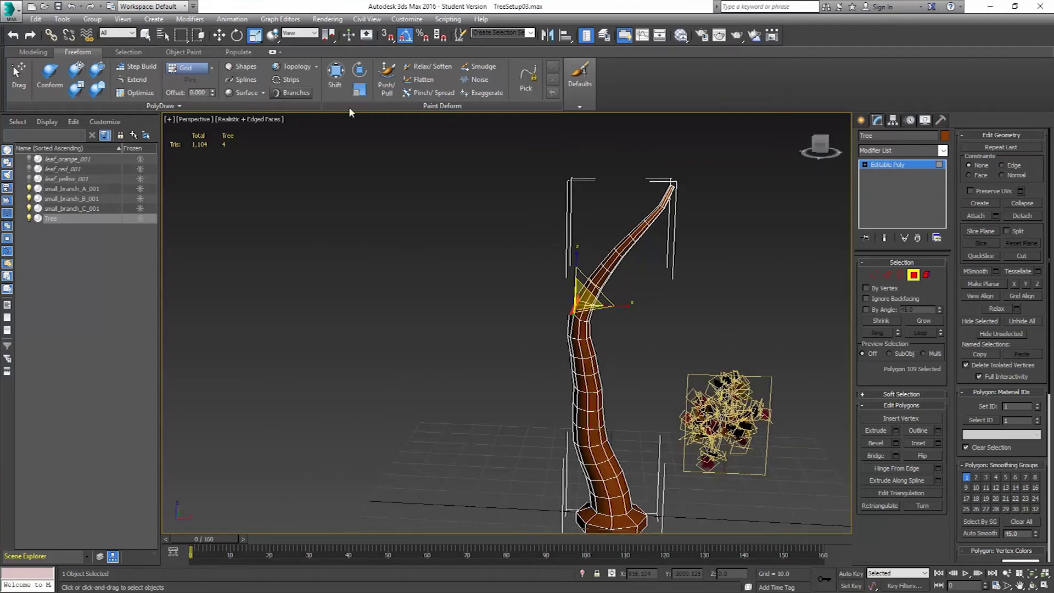
click(291, 92)
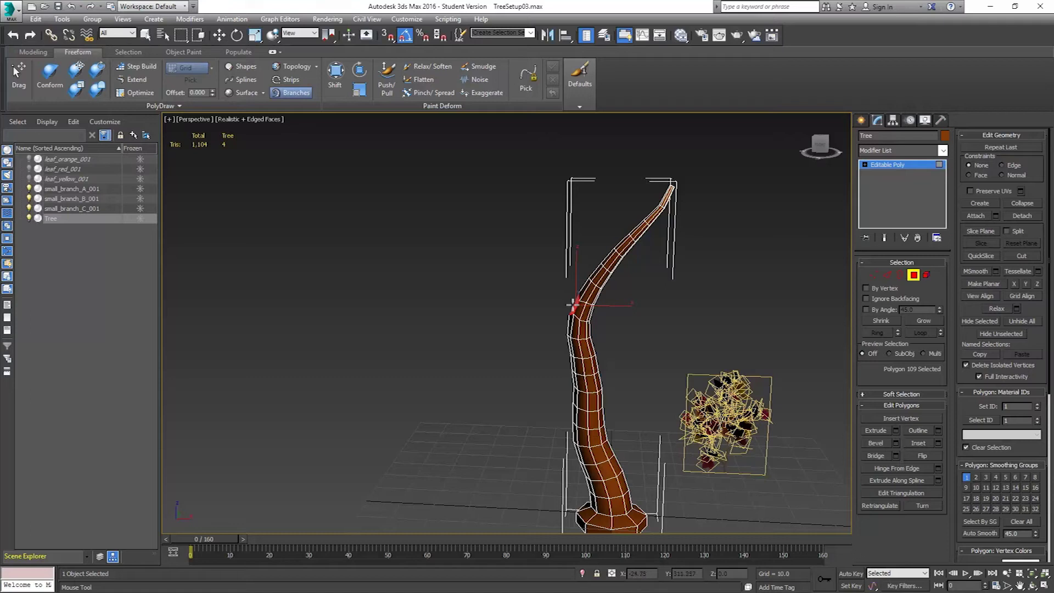
mouse_move(574, 303)
mouse_down()
mouse_move(533, 248)
mouse_move(443, 227)
mouse_up()
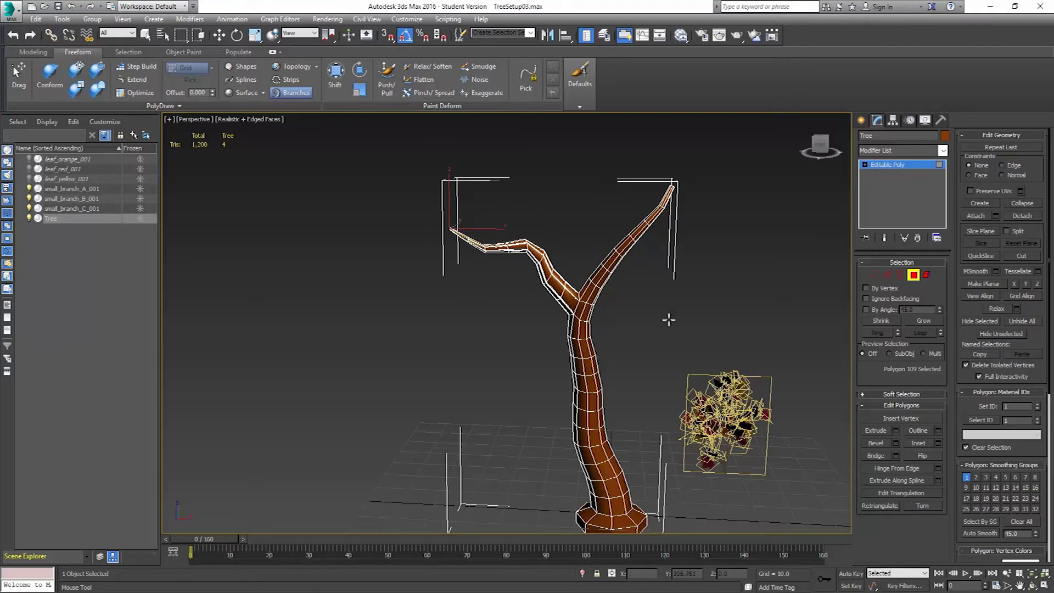
alt+middle_drag(598, 356, 545, 349)
Uniformly scale a lower-trunk edge so the edges converge into a V.
scroll(603, 347, up, 4)
key(w)
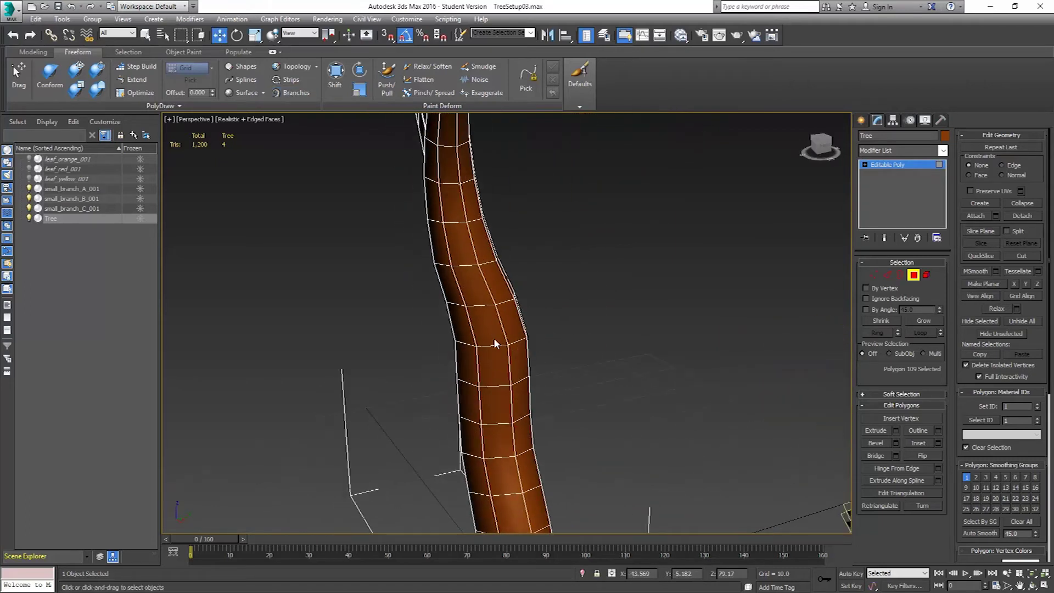
click(888, 274)
alt+middle_drag(493, 331, 516, 324)
click(495, 321)
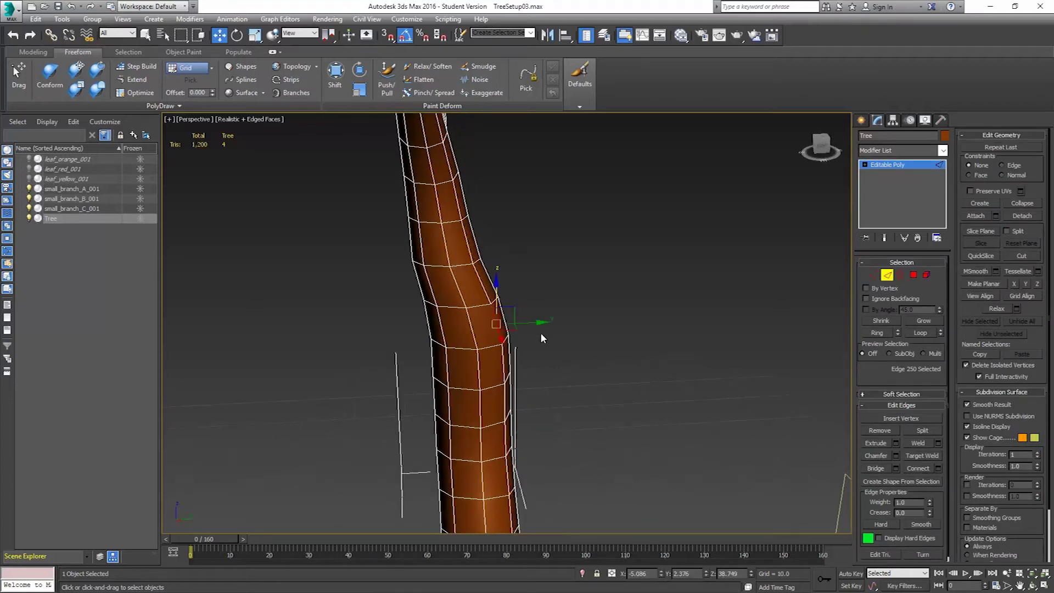
alt+middle_drag(665, 313, 548, 343)
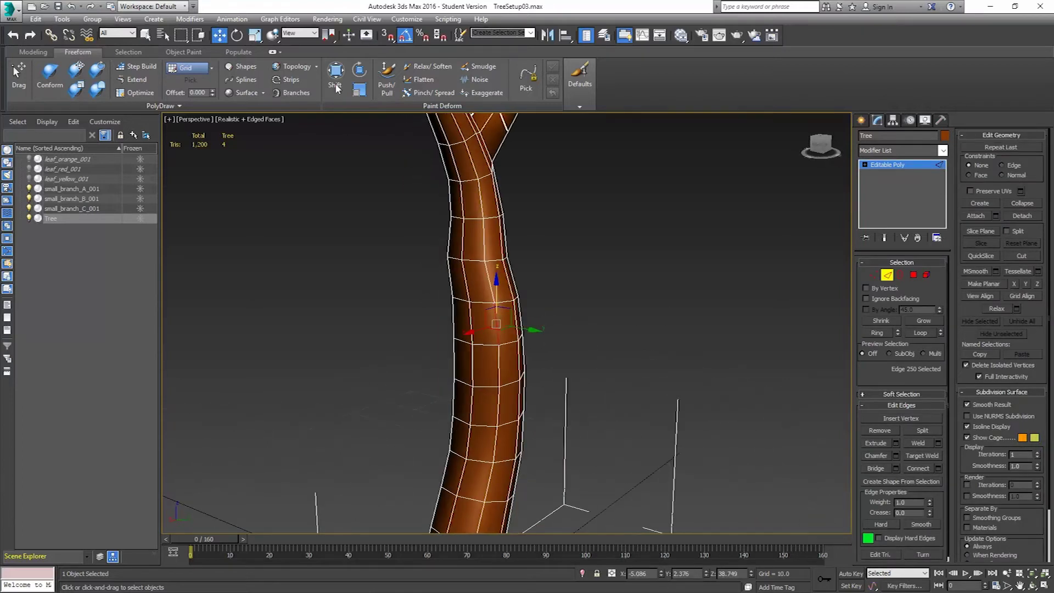
click(254, 35)
drag(498, 313, 492, 278)
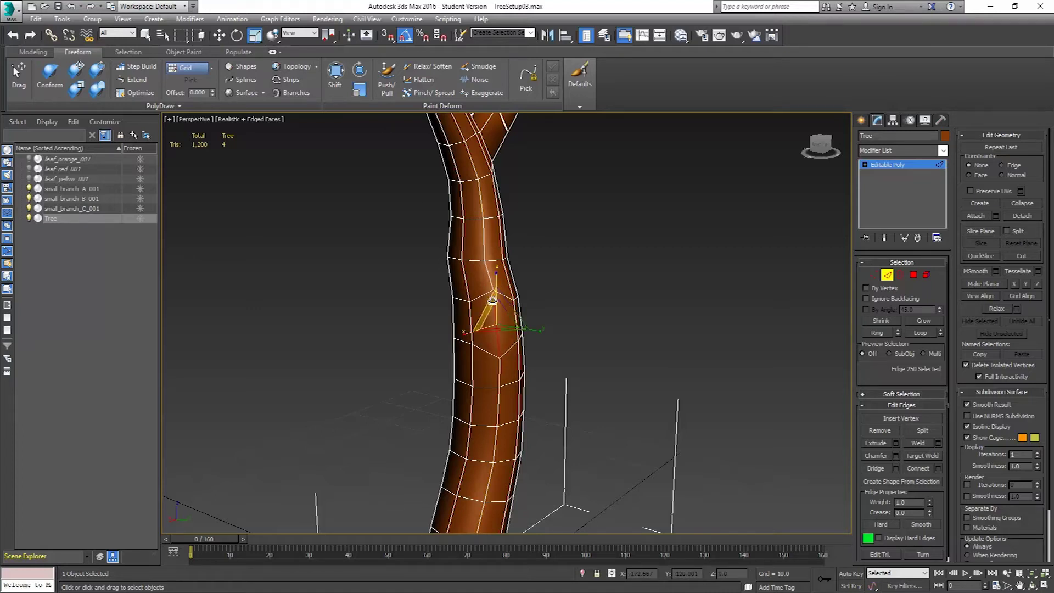
Select a lower-trunk face, try drawing a branch toward the lower left, and undo it.
click(913, 276)
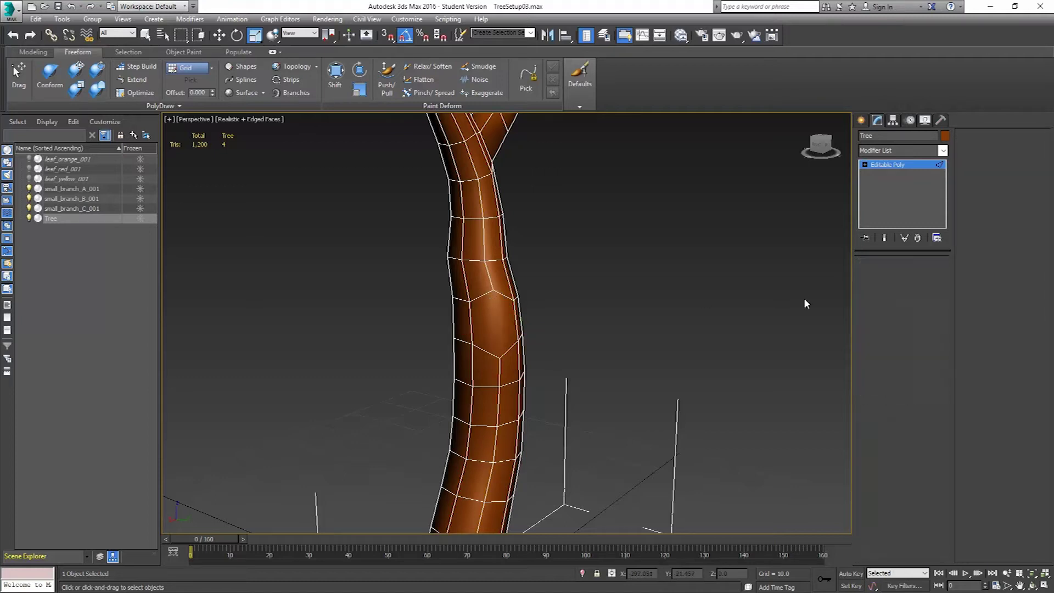
click(495, 323)
alt+middle_drag(527, 377, 612, 376)
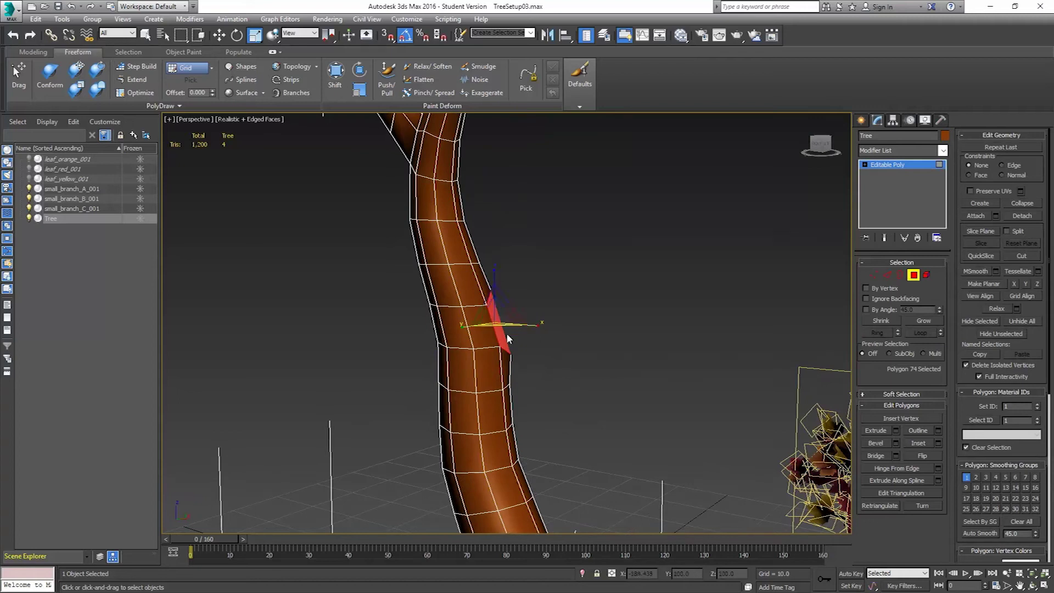
scroll(679, 222, down, 5)
middle_drag(621, 273, 618, 317)
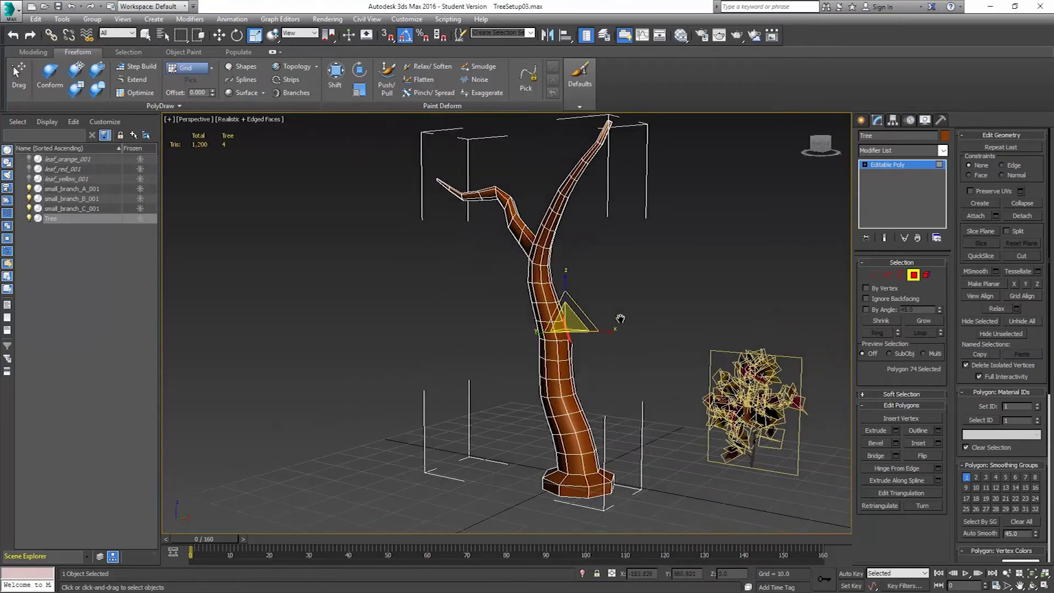
click(292, 92)
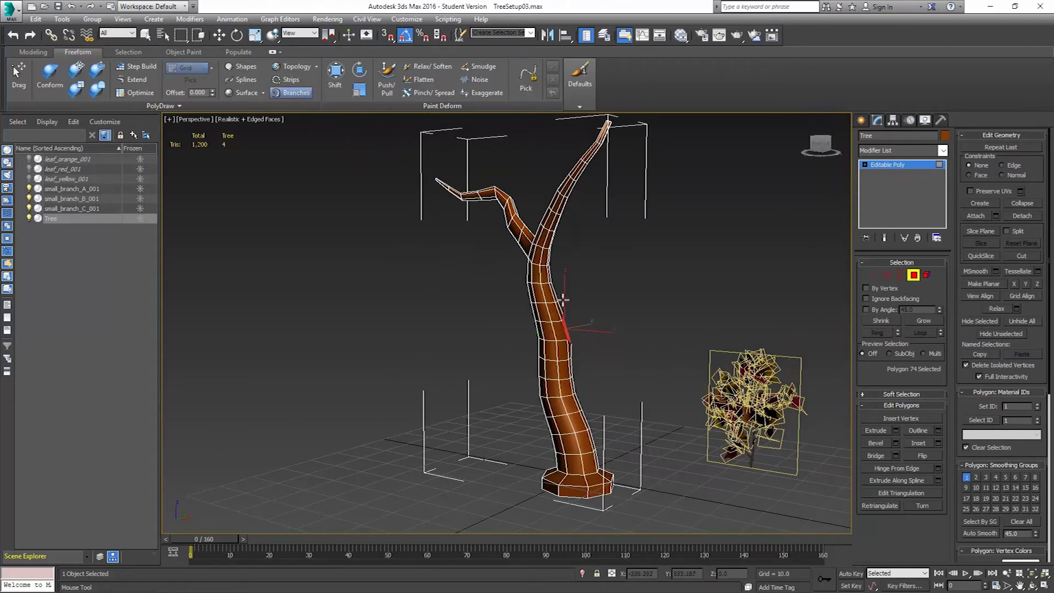
mouse_move(569, 322)
mouse_down()
mouse_move(576, 314)
mouse_move(523, 395)
mouse_move(480, 404)
mouse_up()
key(ctrl+z)
Draw a branch up and to the right from the trunk face, reaching 1,332 triangles.
alt+middle_drag(566, 319, 558, 339)
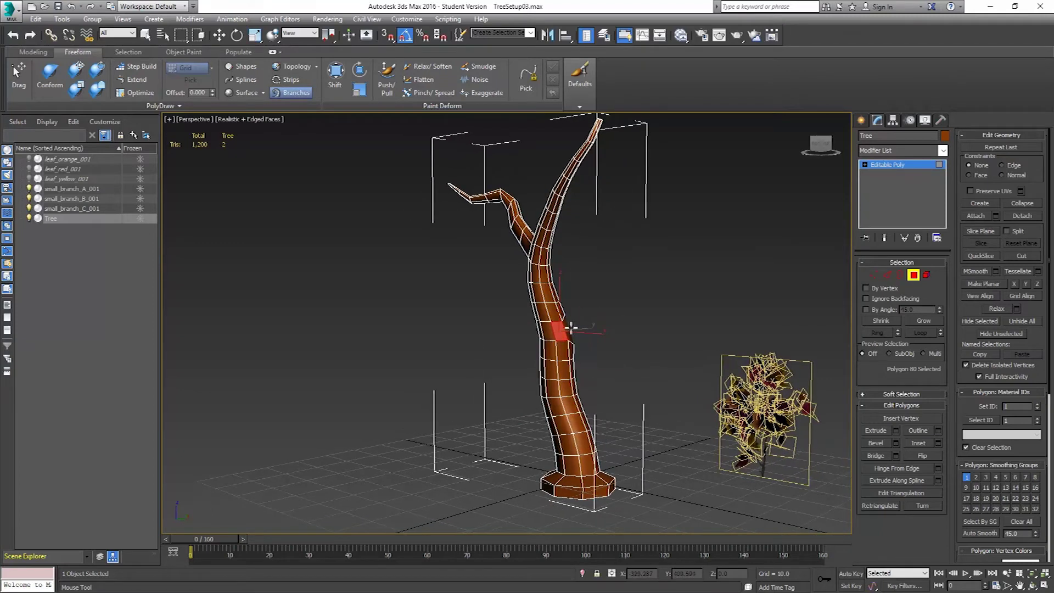
mouse_move(570, 327)
mouse_down()
mouse_move(616, 294)
mouse_move(684, 209)
mouse_move(741, 205)
mouse_up()
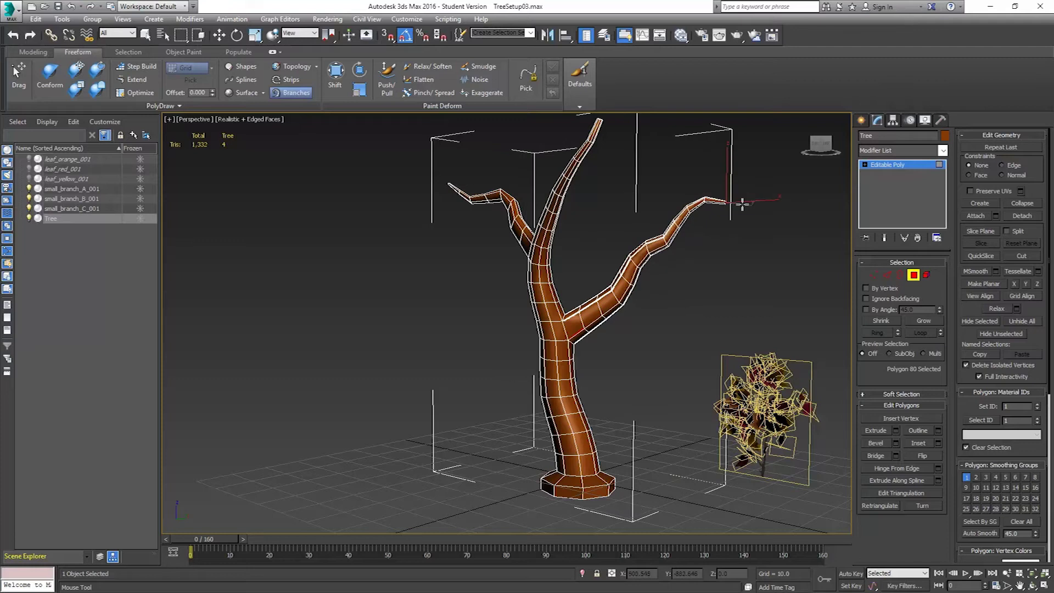
mouse_move(680, 304)
alt+middle_down()
mouse_move(600, 313)
mouse_move(769, 298)
mouse_move(676, 313)
alt+middle_up()
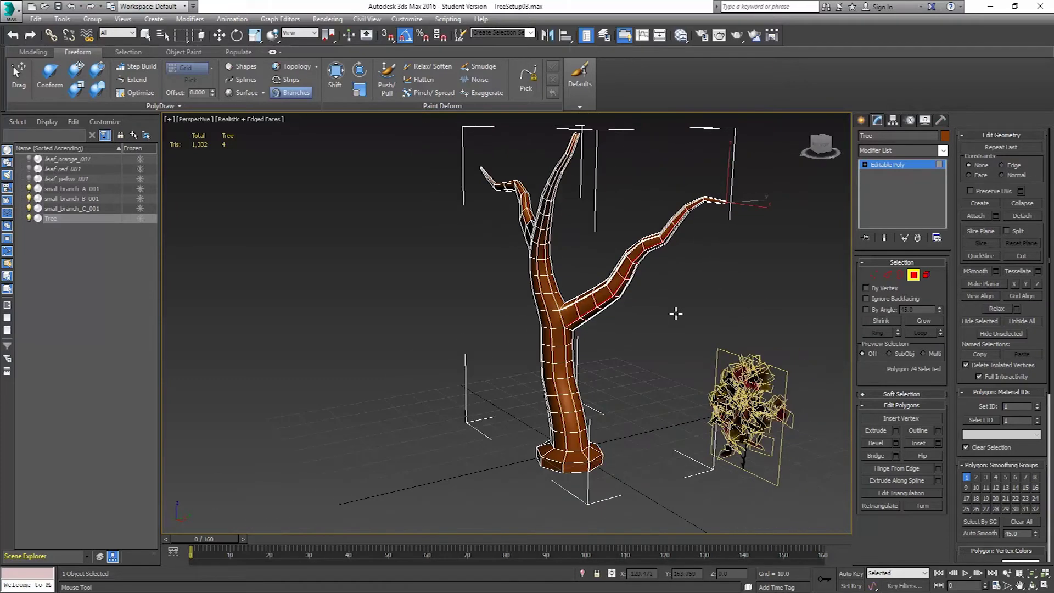
middle_drag(580, 316, 647, 335)
Select a vertical edge on the trunk and scale it up.
scroll(647, 334, up, 3)
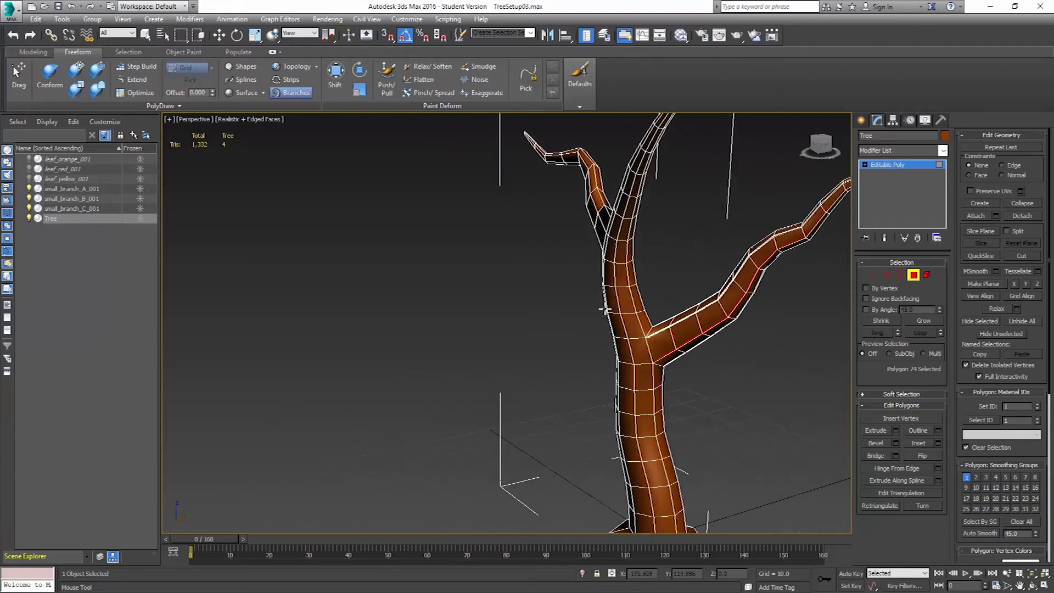
key(w)
alt+middle_drag(630, 277, 627, 319)
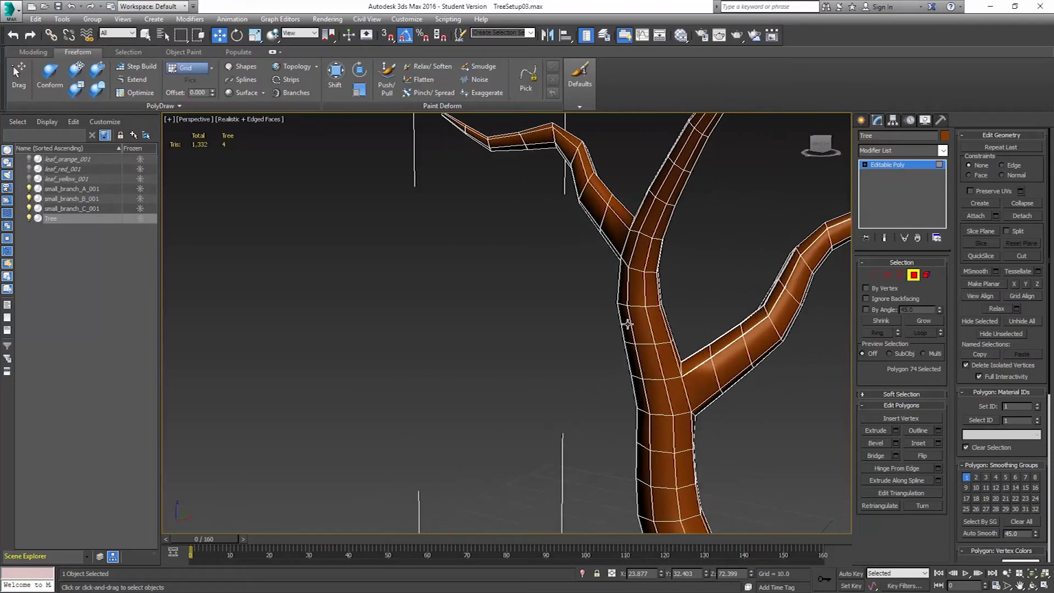
click(631, 324)
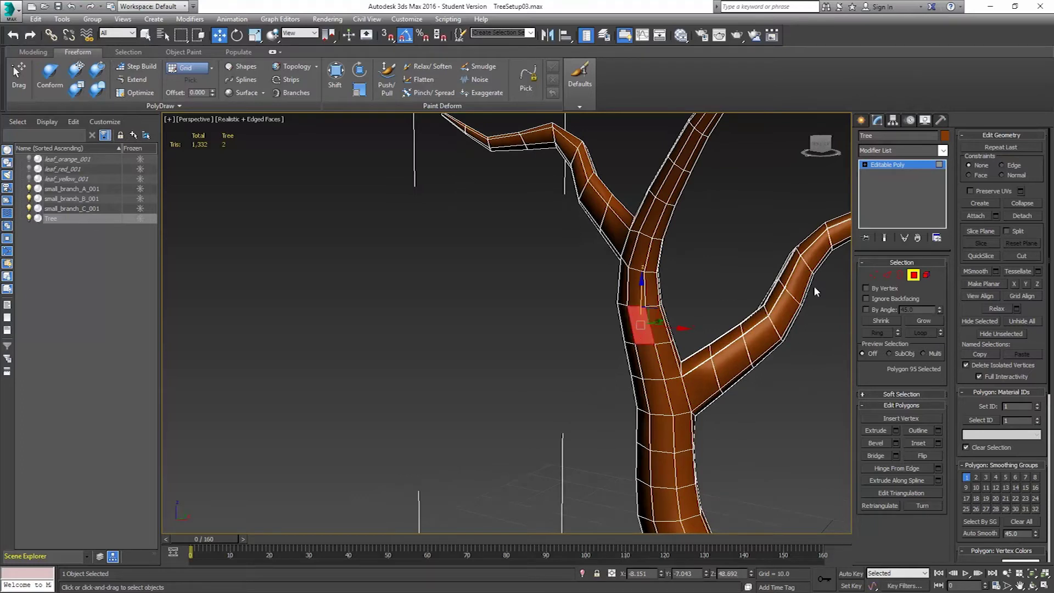
click(885, 276)
alt+middle_drag(669, 315, 677, 313)
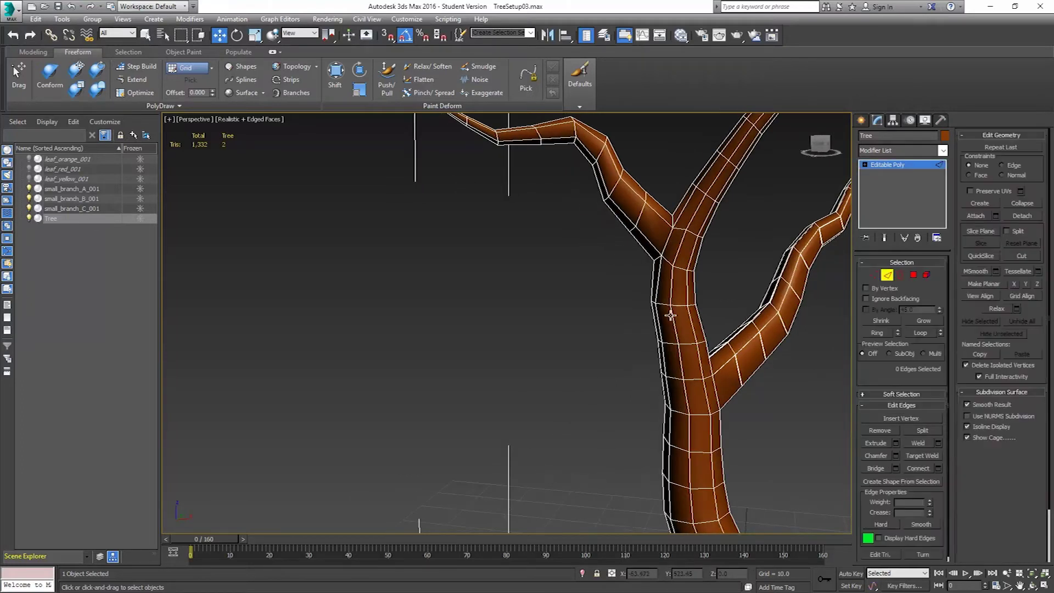
click(671, 319)
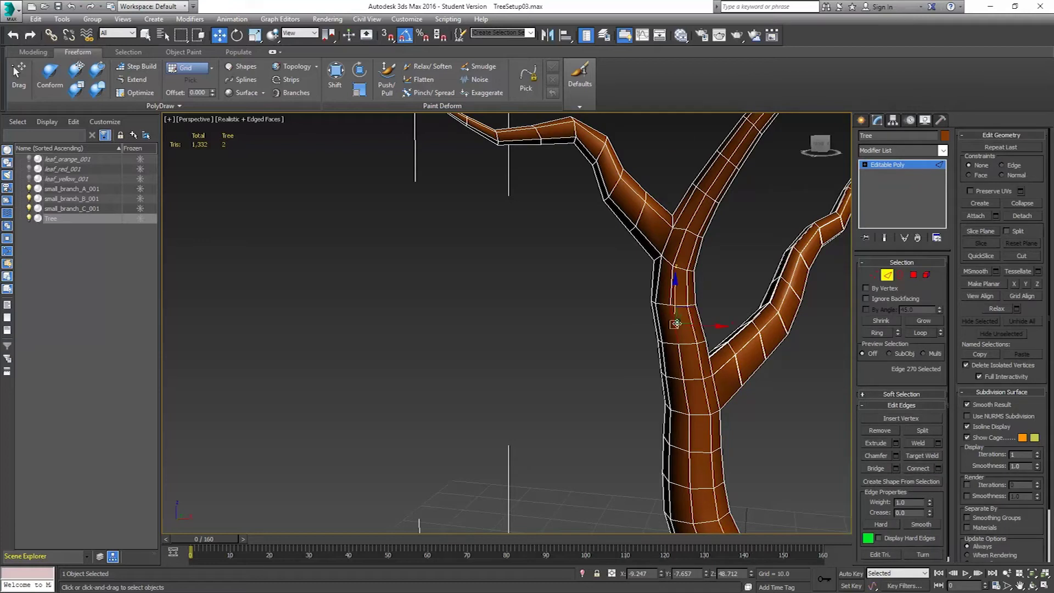
alt+middle_drag(660, 321, 681, 333)
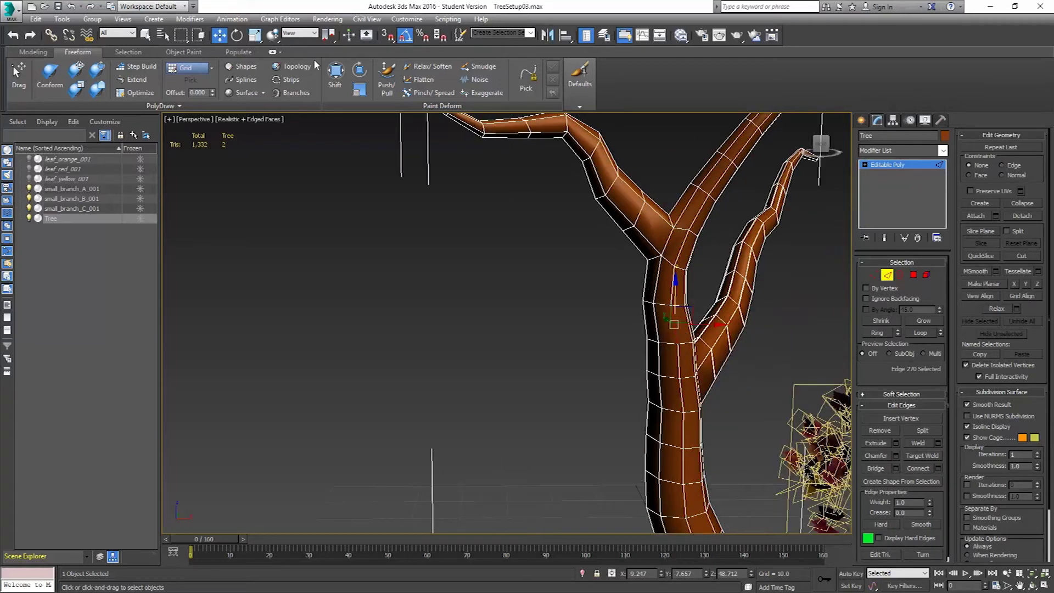
click(256, 35)
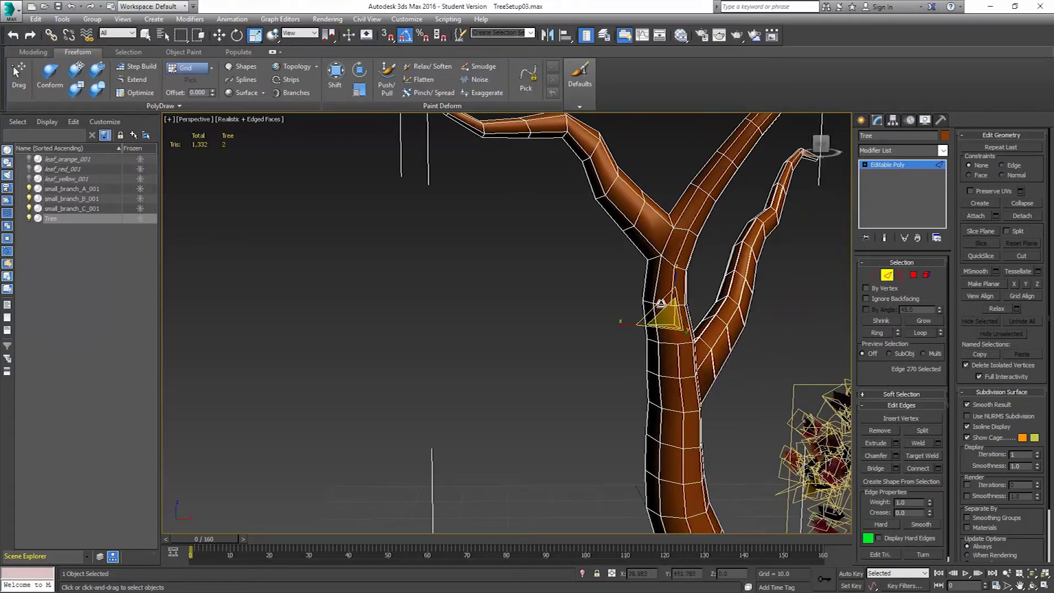
drag(668, 307, 667, 303)
click(716, 299)
Grow a new branch from a trunk side polygon toward the upper right.
alt+middle_drag(682, 322, 714, 320)
click(913, 274)
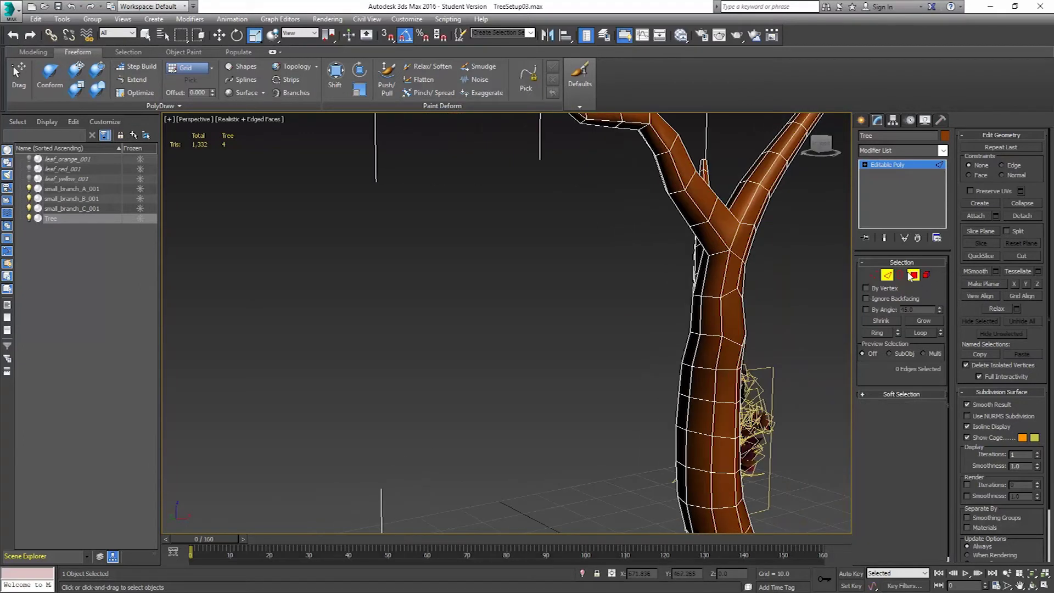
click(731, 319)
alt+middle_drag(731, 319, 694, 373)
scroll(746, 334, down, 4)
scroll(693, 373, up, 4)
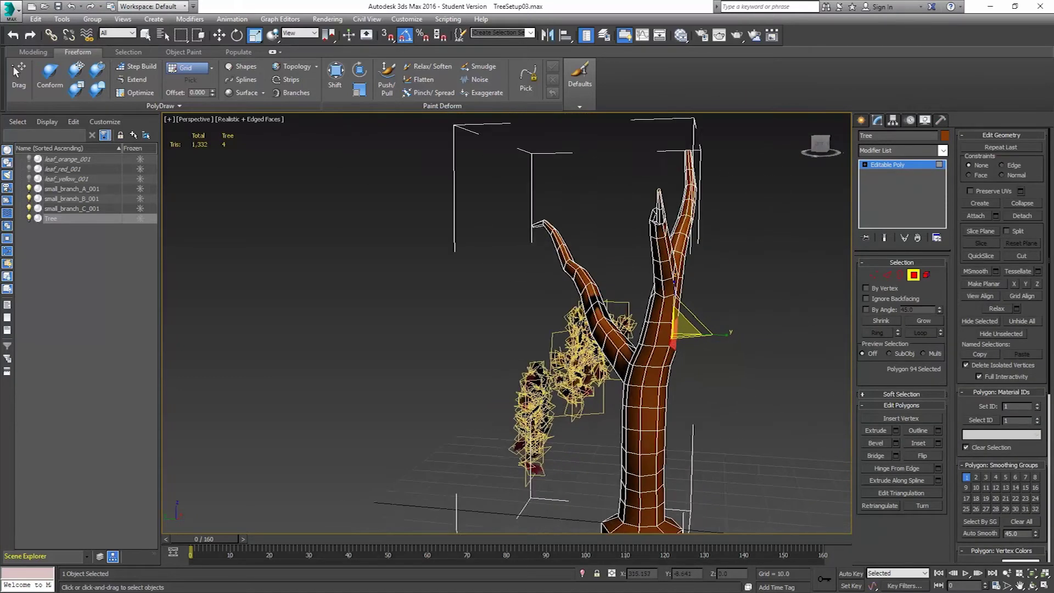
alt+middle_drag(438, 202, 285, 209)
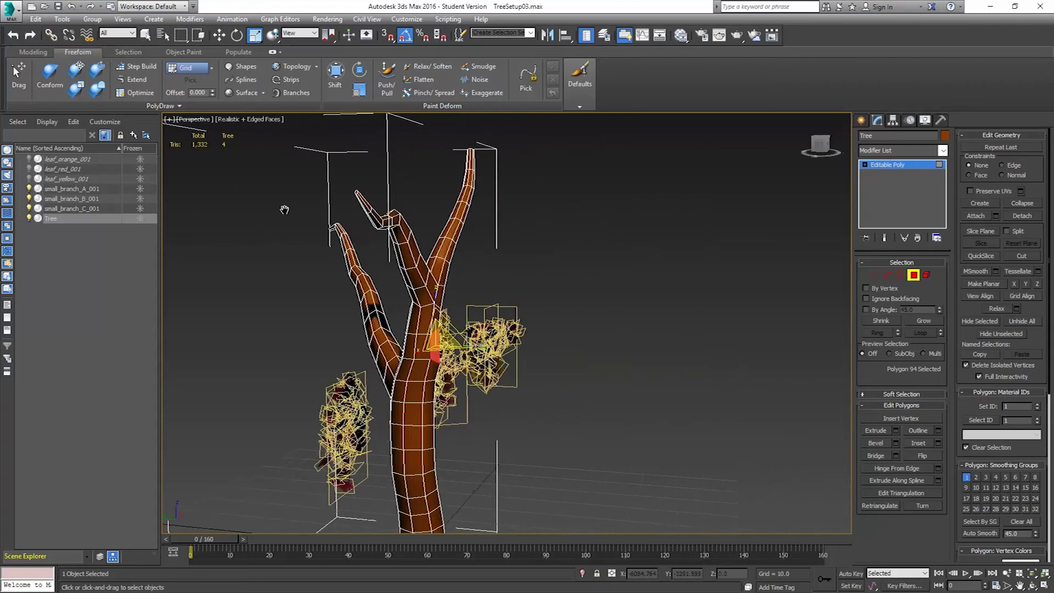
scroll(324, 224, up, 4)
alt+middle_drag(415, 293, 377, 253)
scroll(425, 292, down, 3)
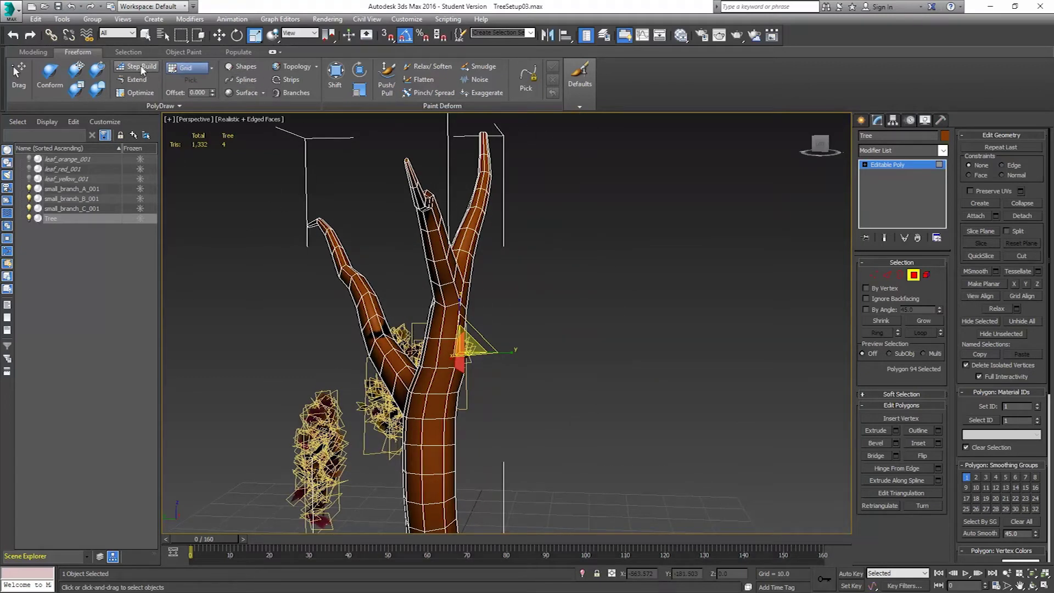
click(297, 93)
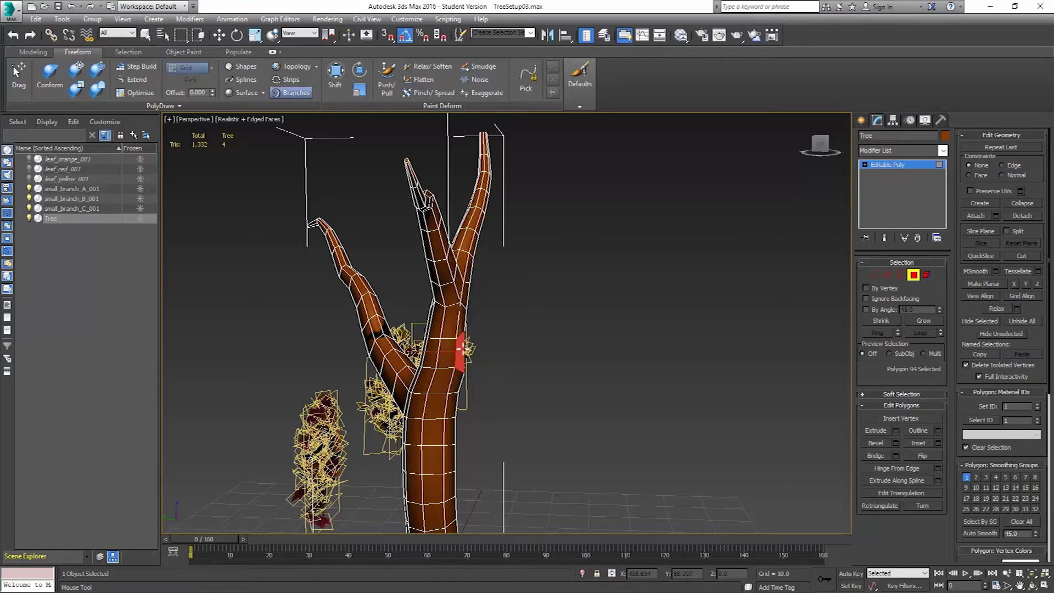
mouse_move(464, 349)
mouse_down()
mouse_move(496, 317)
mouse_move(534, 313)
mouse_move(593, 252)
mouse_move(680, 241)
mouse_up()
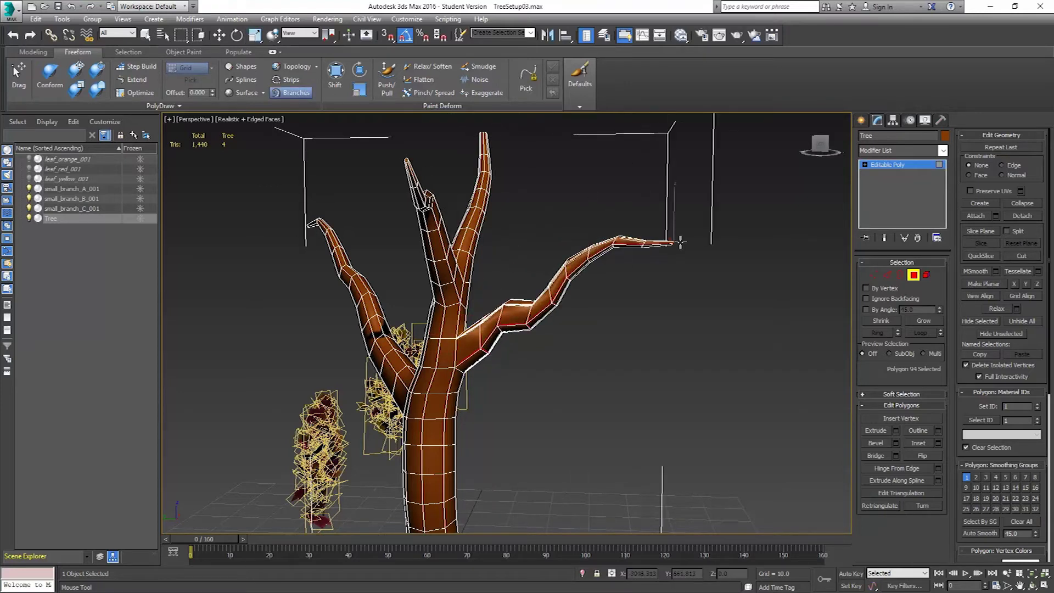
alt+middle_drag(653, 329, 585, 329)
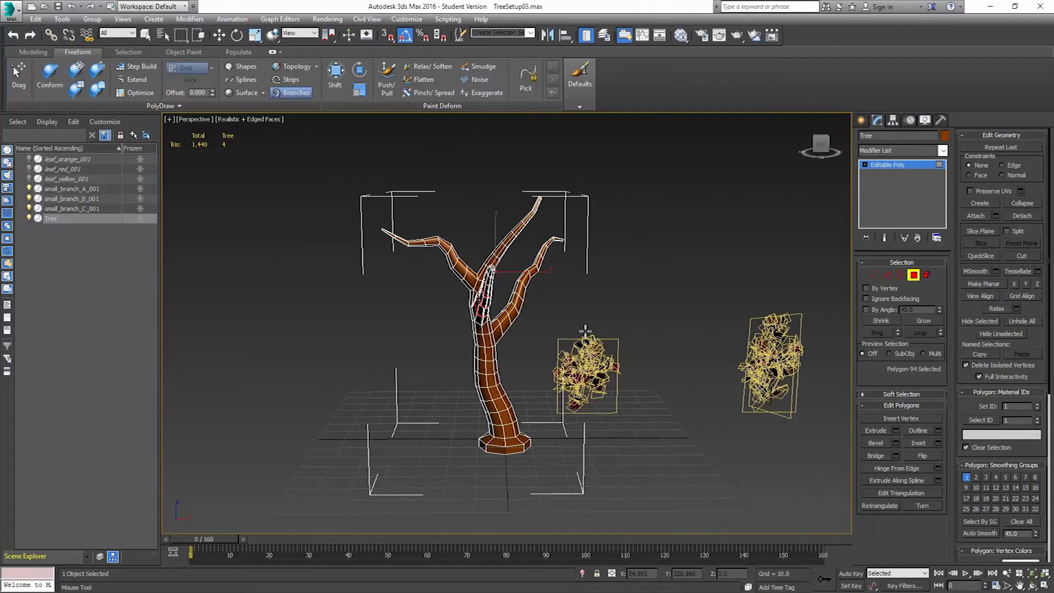
click(912, 275)
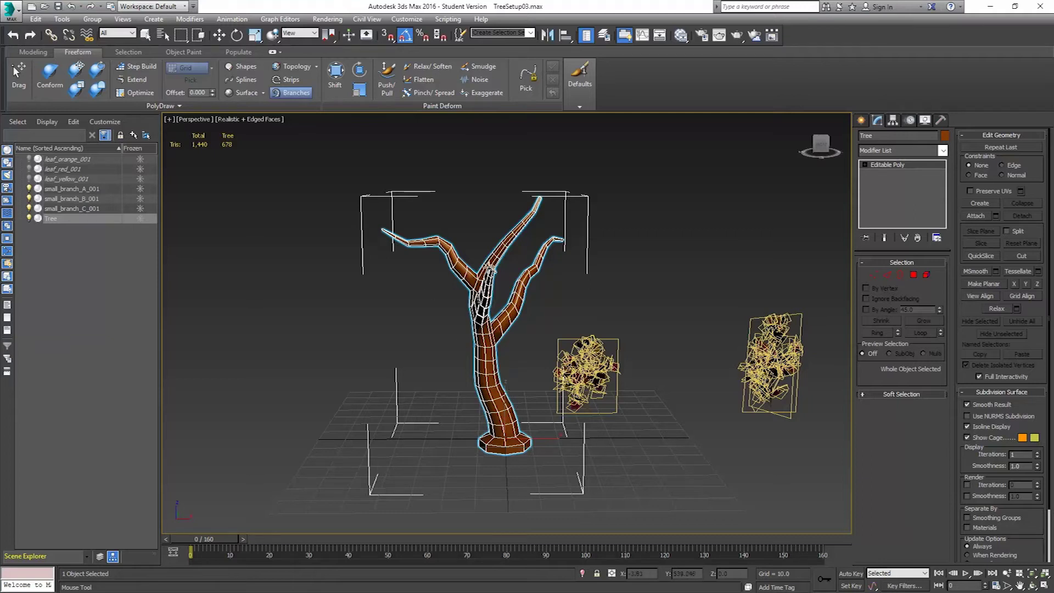
alt+middle_drag(536, 329, 440, 338)
scroll(452, 330, up, 8)
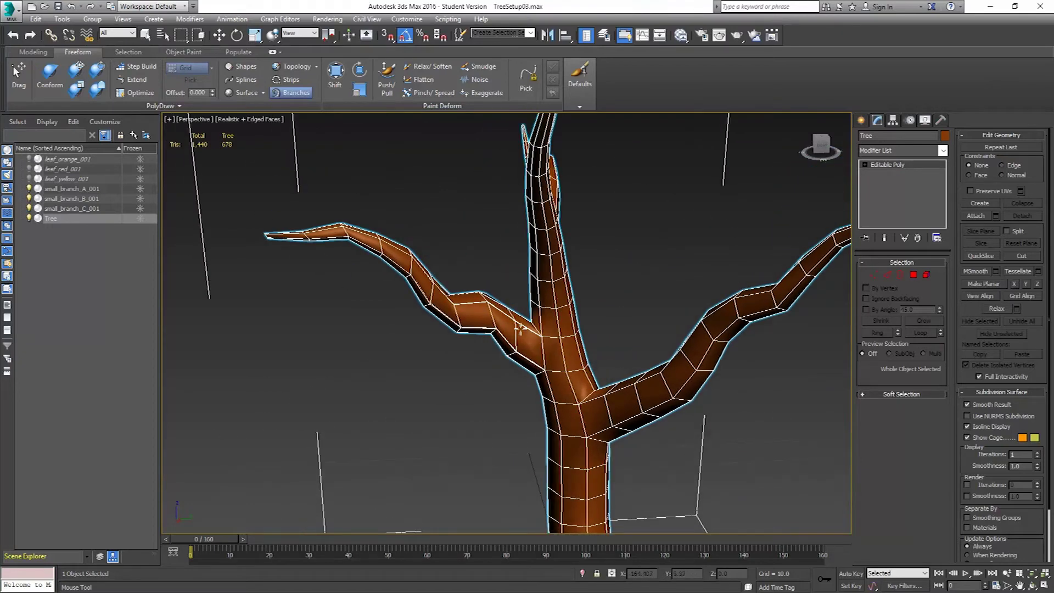
scroll(569, 329, down, 8)
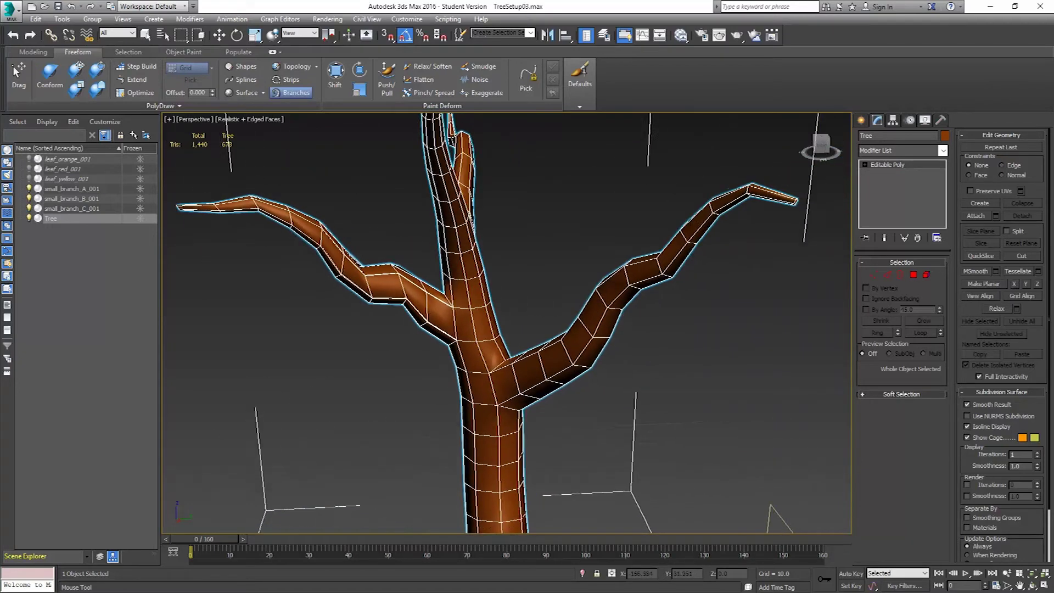
scroll(568, 357, down, 4)
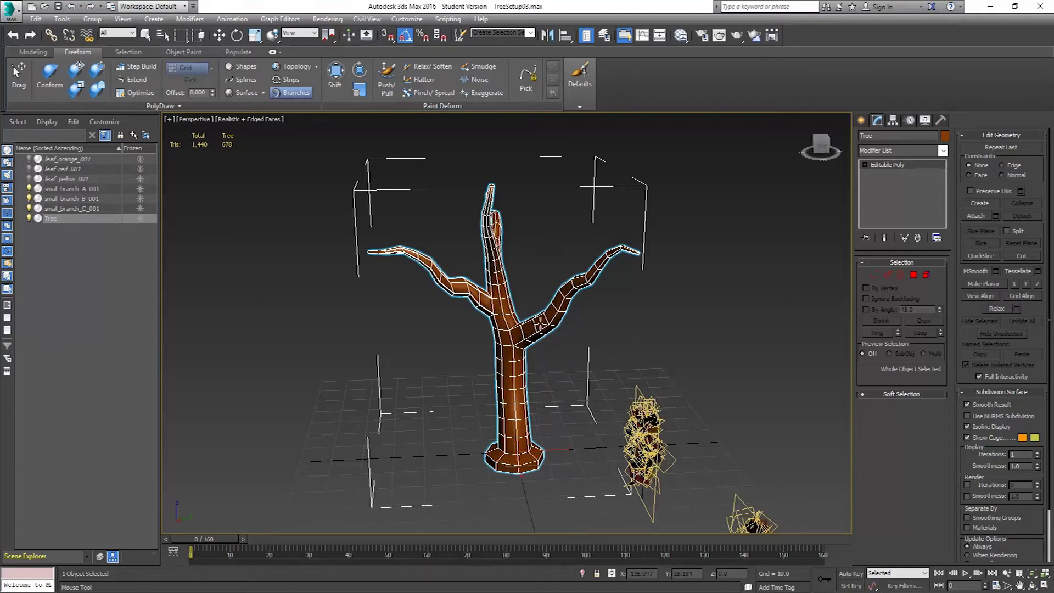
click(912, 274)
alt+middle_drag(626, 310, 584, 303)
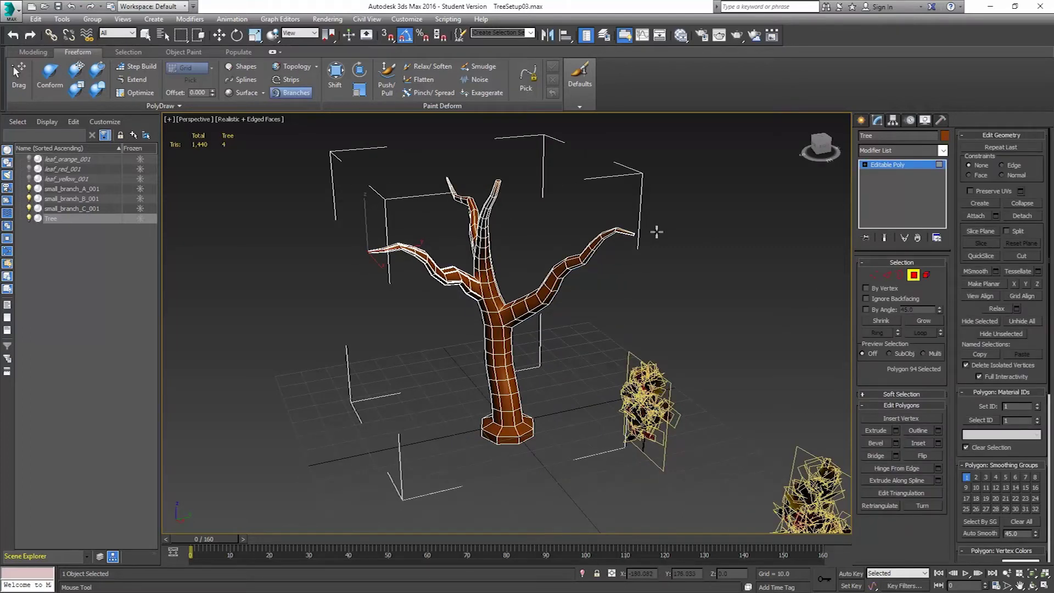
Select the polygons at the right branch tip.
key(w)
click(626, 244)
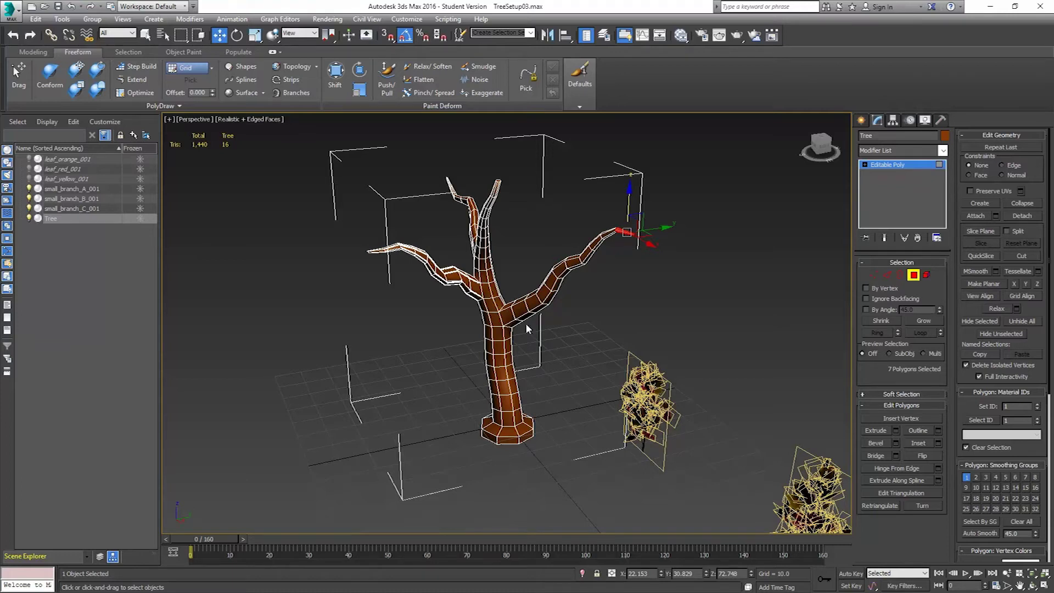
alt+middle_drag(601, 285, 620, 281)
Return to the Tree's Editable Poly level and scroll the Modifier List toward Unwrap UVW.
click(913, 275)
click(924, 165)
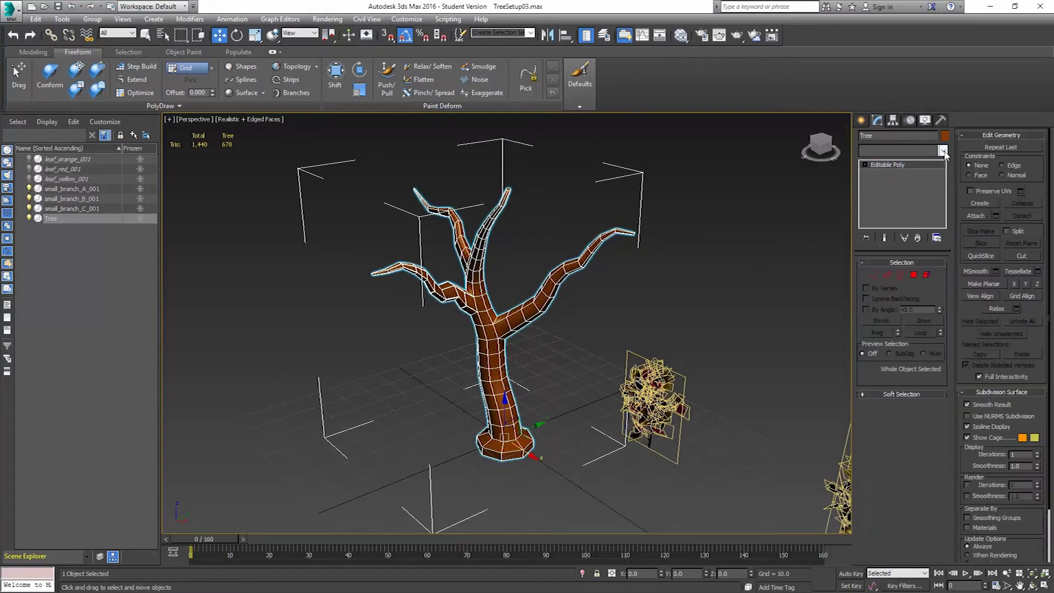
click(942, 150)
scroll(956, 294, down, 10)
scroll(958, 318, down, 9)
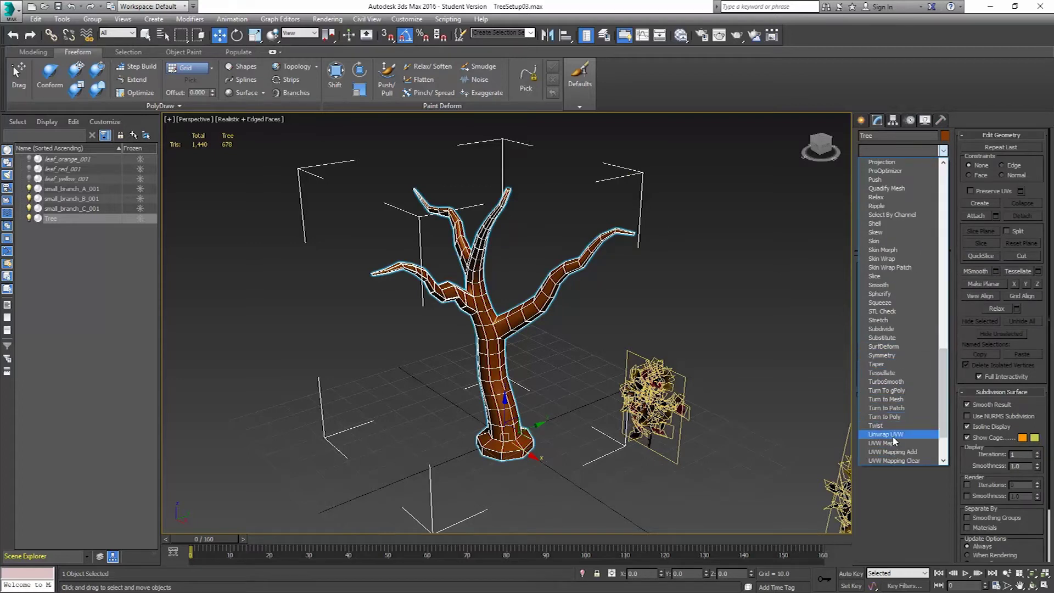
Add an Unwrap UVW modifier to the Tree and switch to face selection.
click(892, 434)
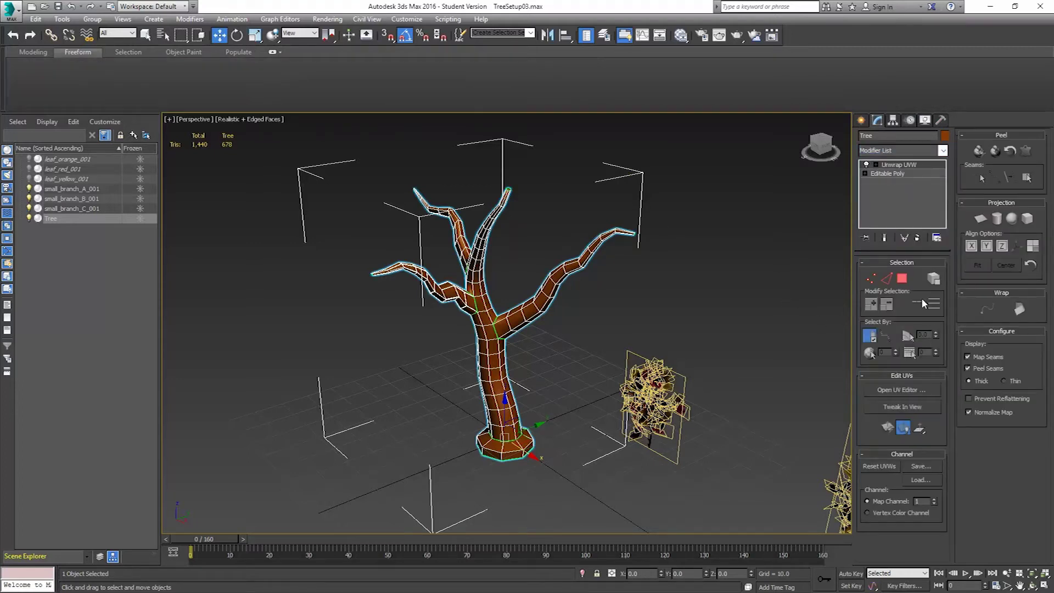
click(901, 279)
mouse_move(647, 269)
alt+middle_down()
mouse_move(643, 280)
mouse_move(652, 265)
alt+middle_up()
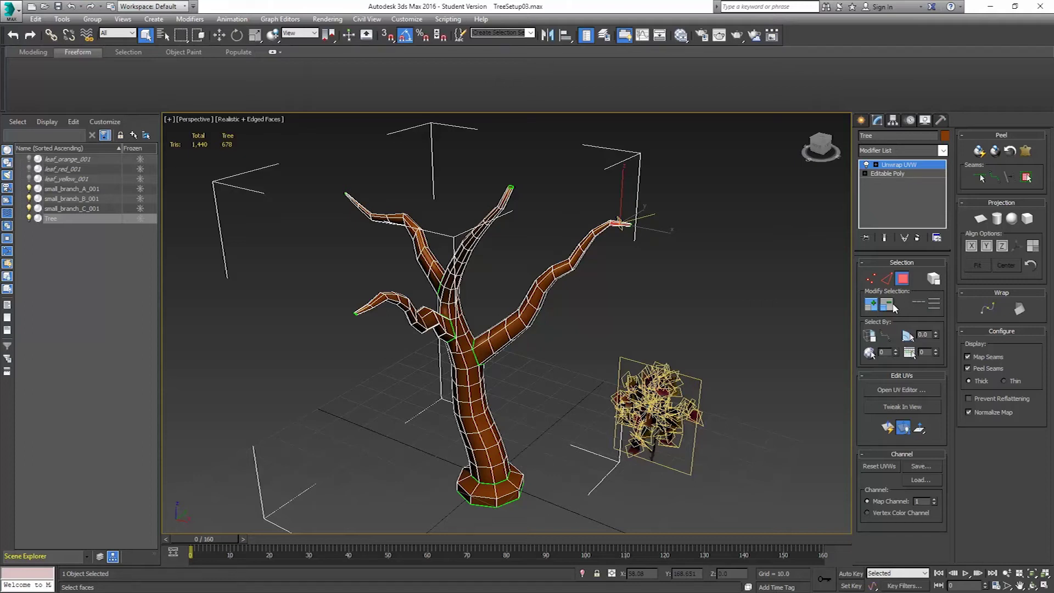
Grow the face selection along the right branch into the trunk junction and open the UV Editor.
click(870, 304)
click(870, 303)
click(870, 304)
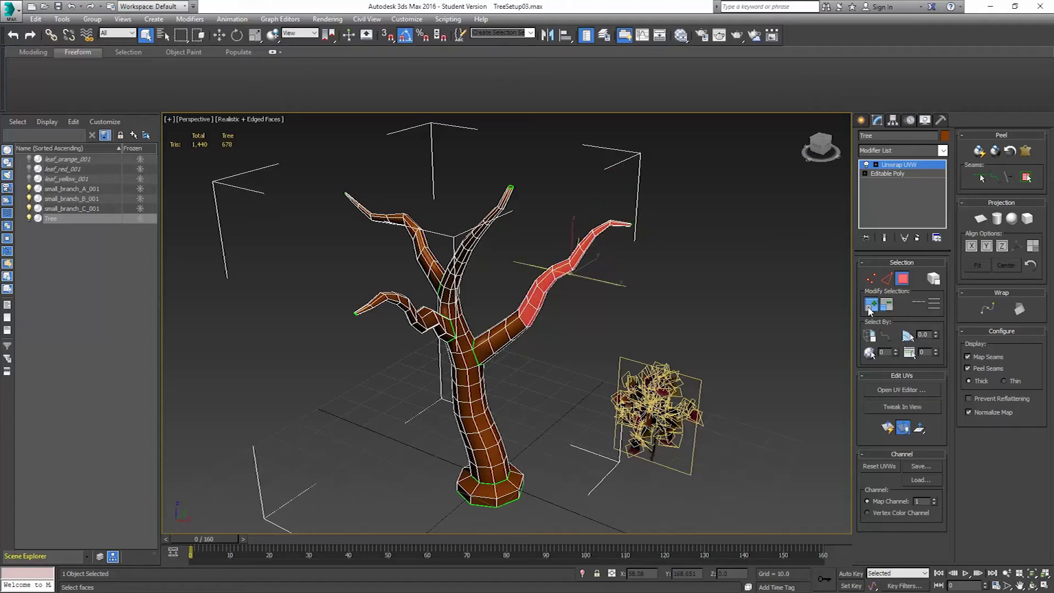
click(870, 303)
click(869, 304)
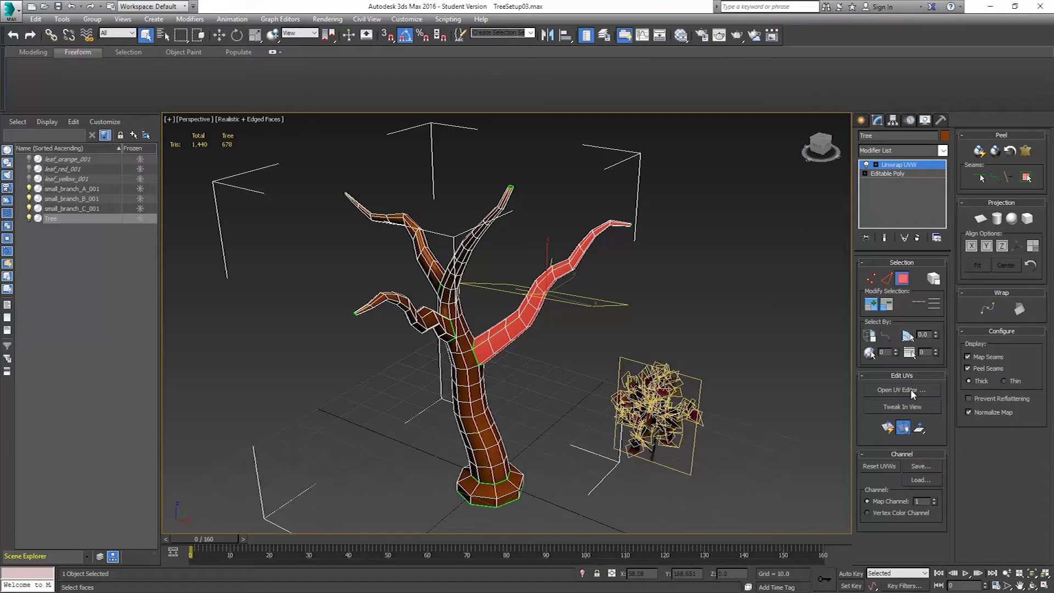
click(895, 388)
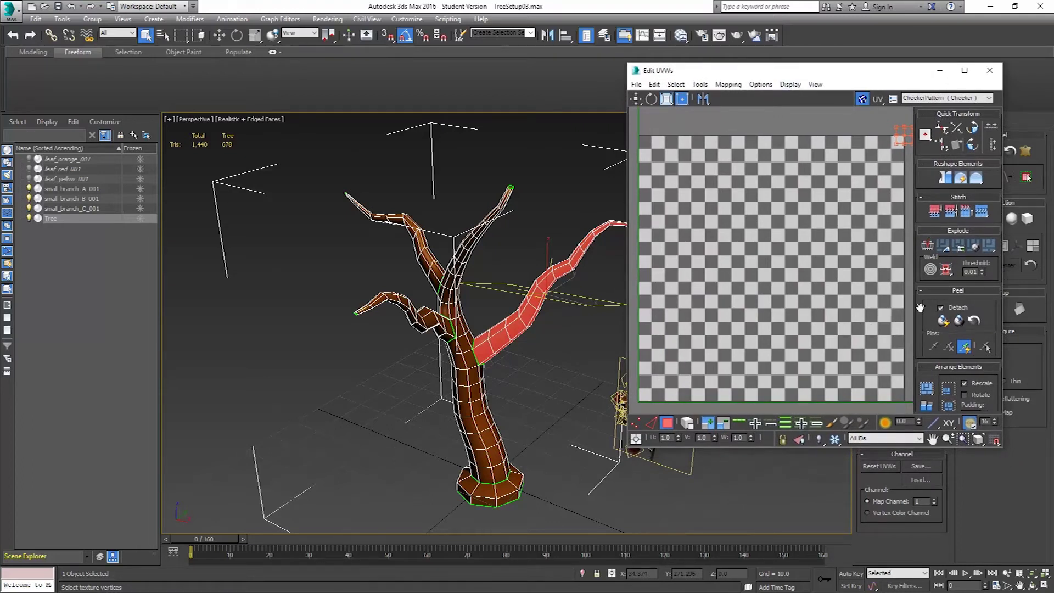
Planar-map the right branch faces and move the island left of the checker tile.
drag(920, 307, 909, 169)
drag(865, 81, 814, 90)
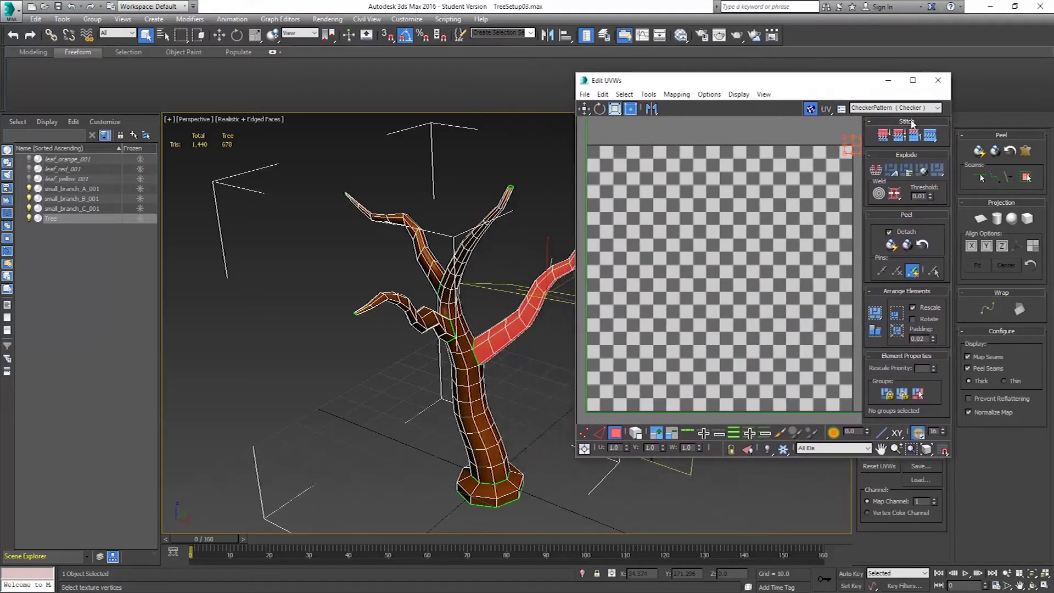
click(980, 219)
middle_drag(768, 219, 705, 287)
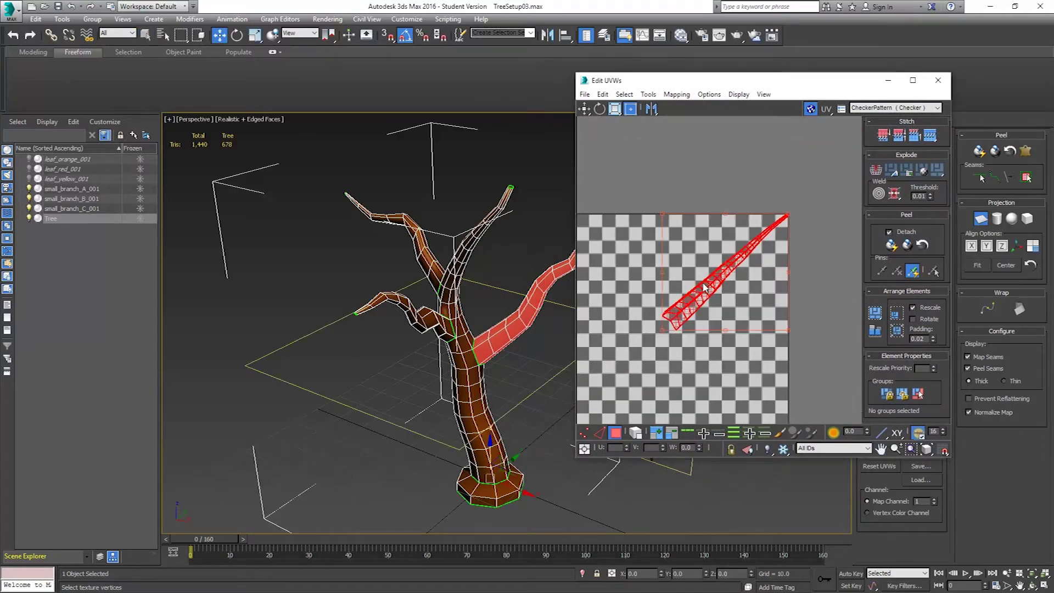
scroll(705, 287, down, 2)
click(583, 108)
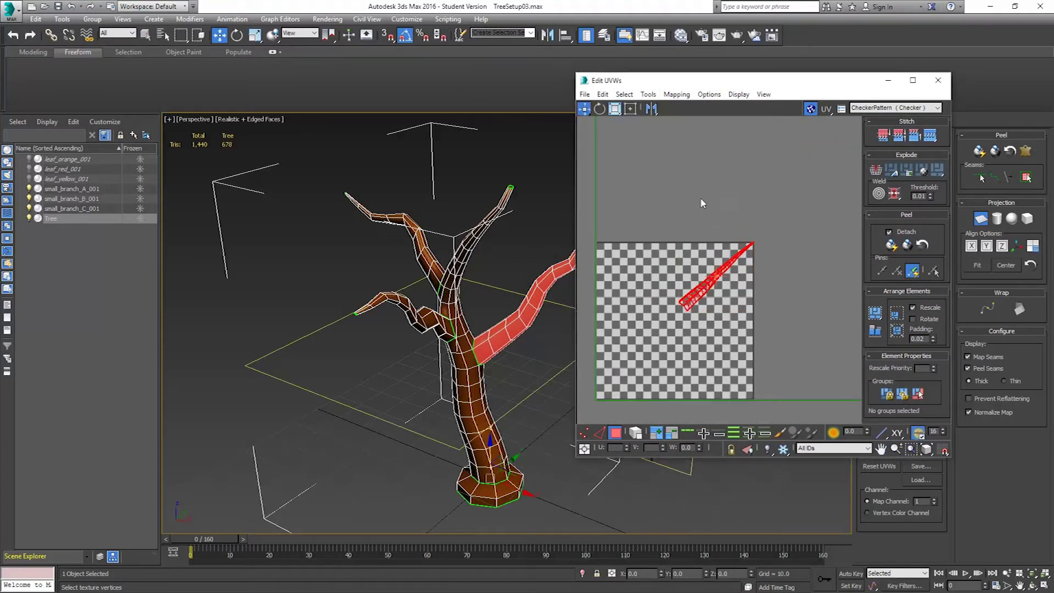
click(980, 219)
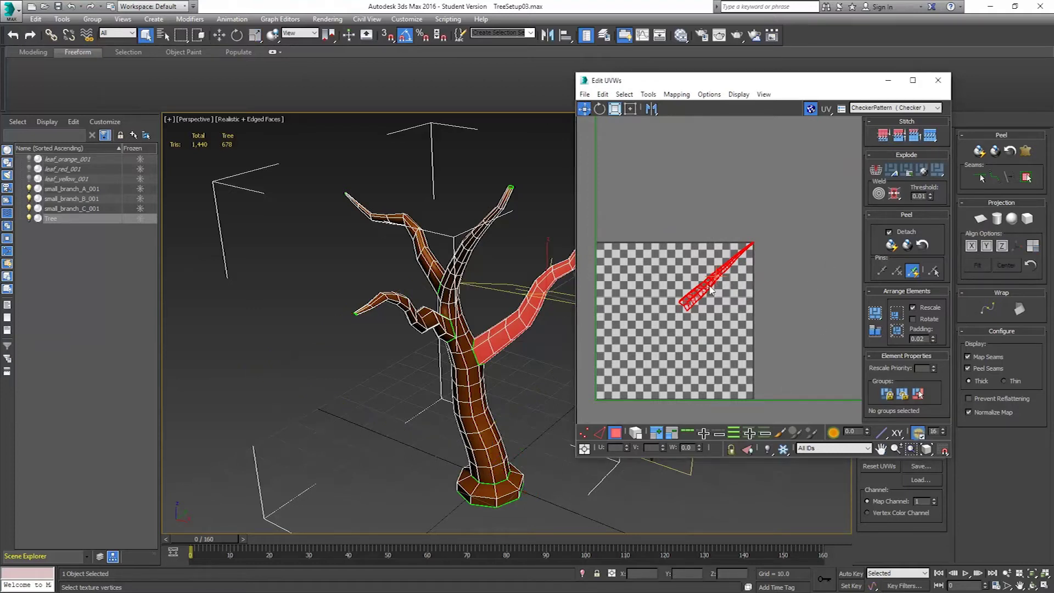
drag(709, 287, 502, 309)
middle_drag(585, 312, 746, 282)
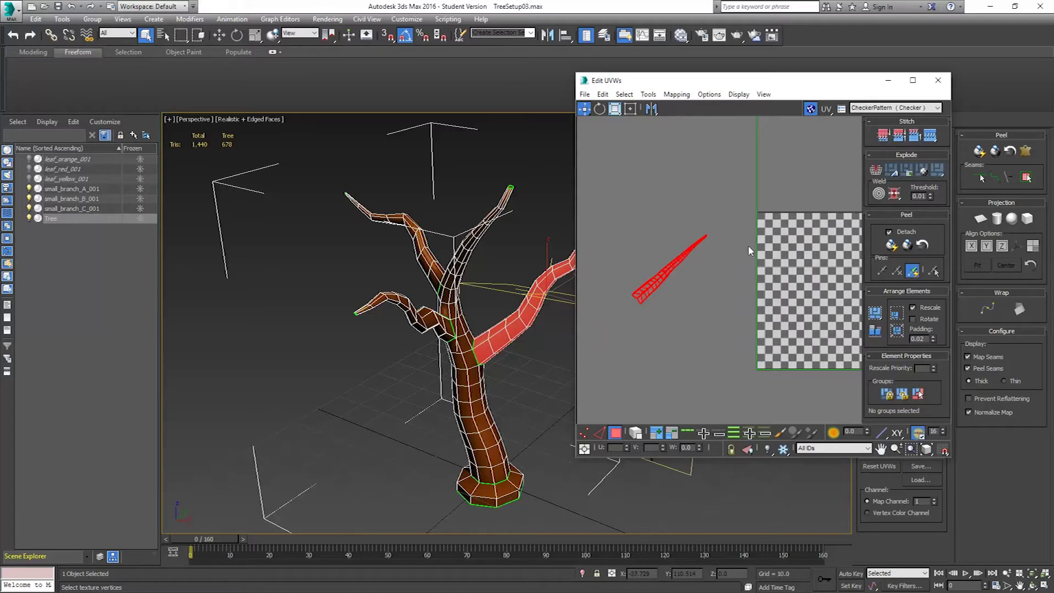
Select the faces at the upper-left branch tip.
drag(521, 156, 501, 203)
alt+middle_drag(354, 233, 383, 219)
ctrl+drag(256, 211, 283, 245)
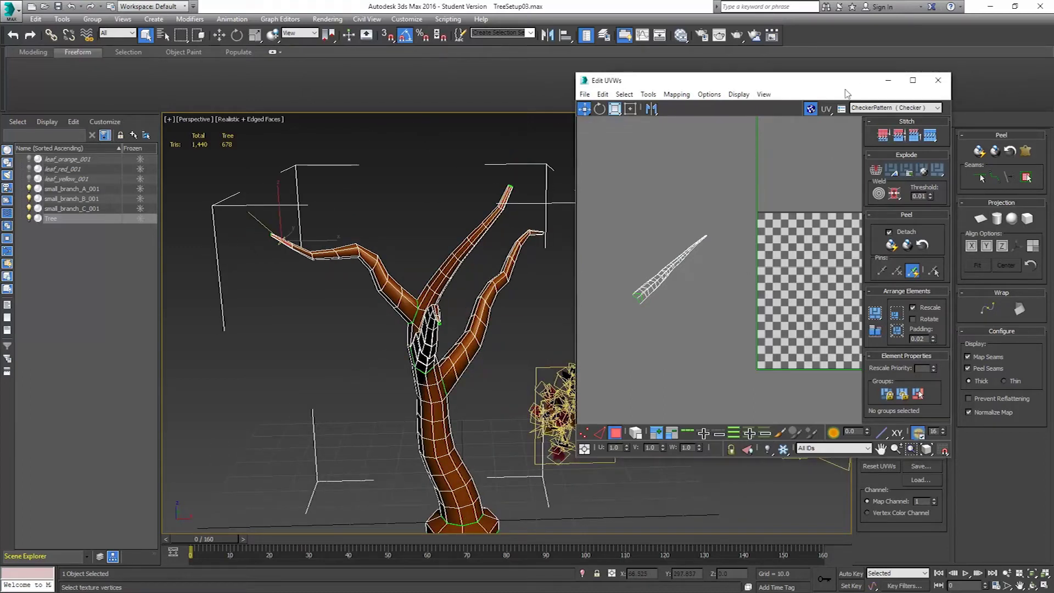
drag(783, 90, 685, 33)
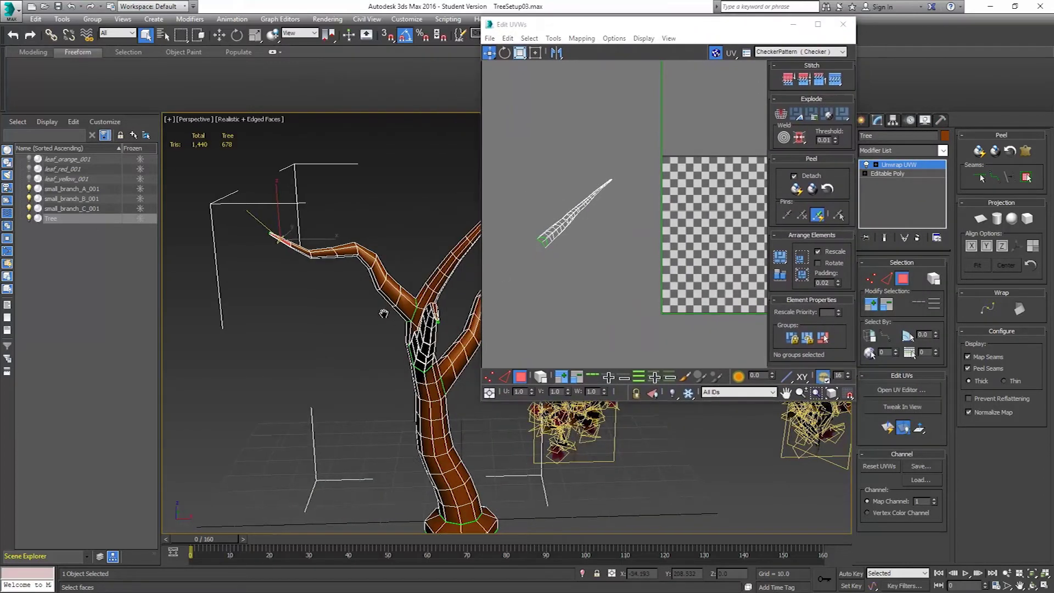
Grow the selection along the upper-left branch, planar-map it, and move the island above the tile.
click(872, 306)
click(872, 307)
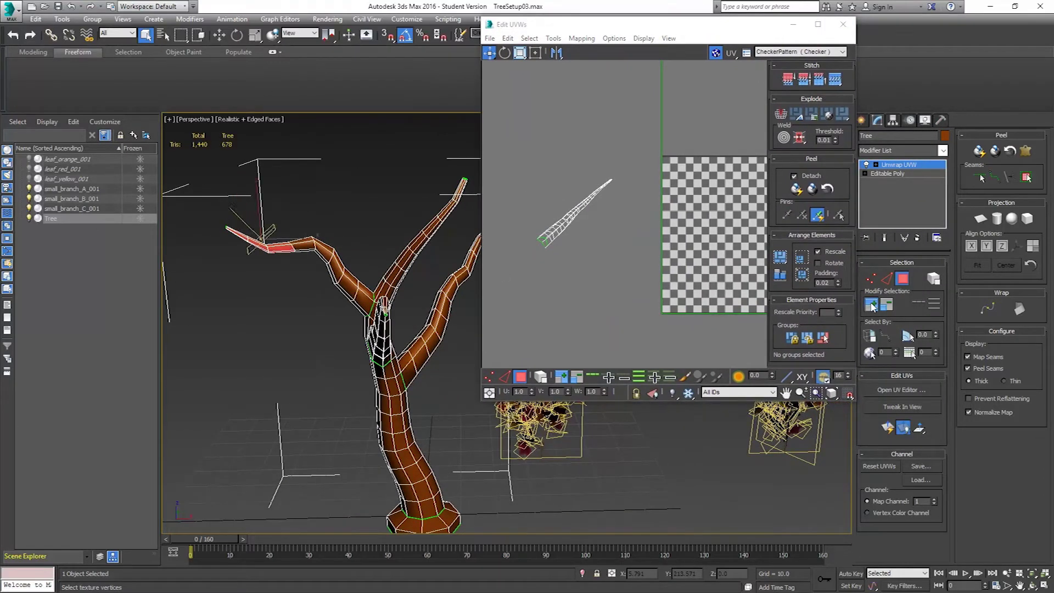
click(873, 306)
click(873, 306)
click(872, 306)
click(872, 305)
click(871, 305)
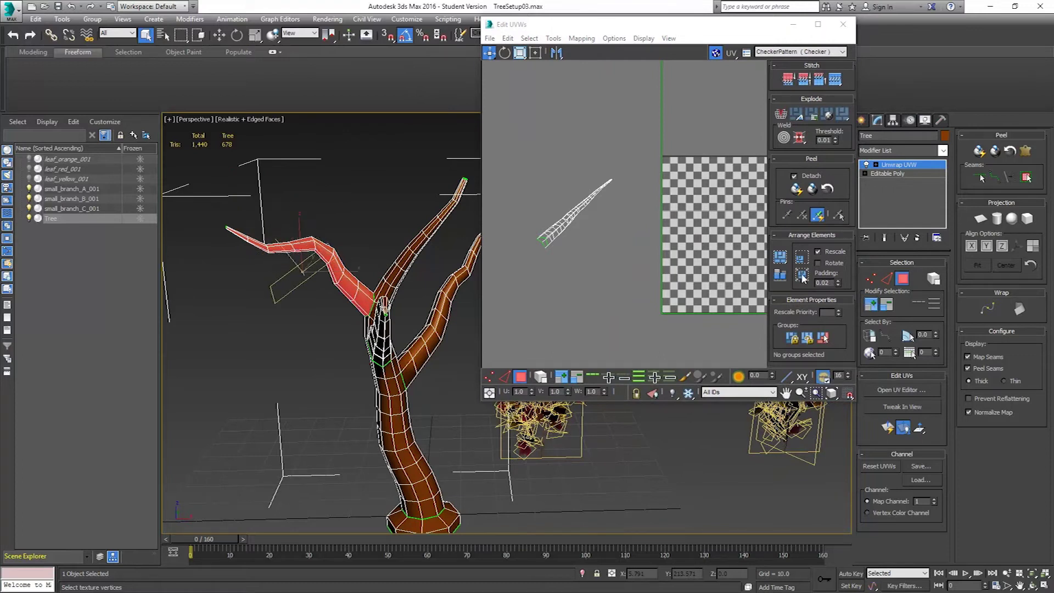
click(981, 219)
click(980, 218)
click(687, 244)
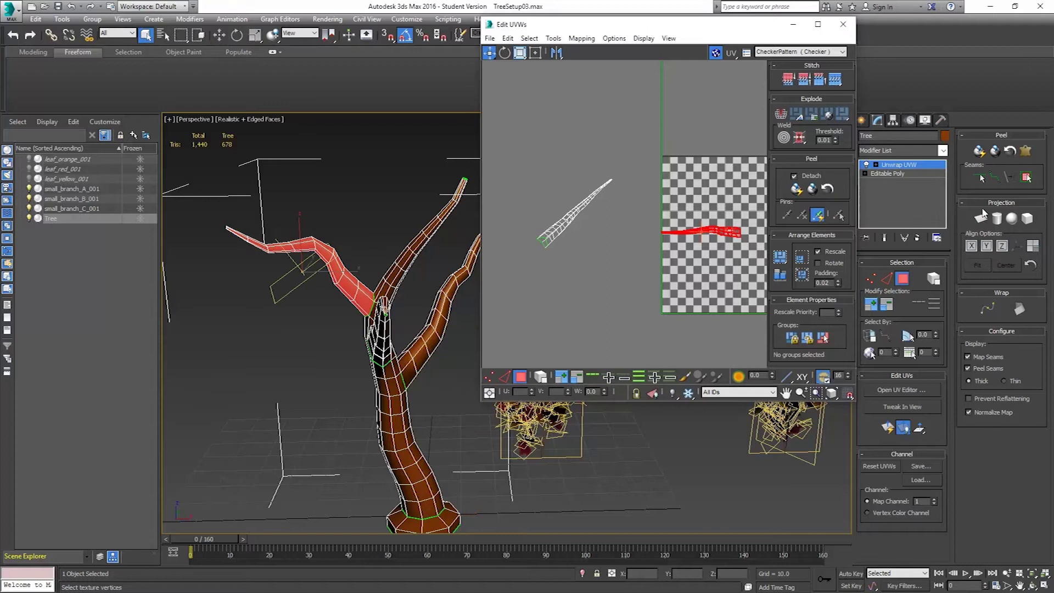
drag(733, 232, 591, 94)
Rotate the new island -90°, stand the diagonal island upright, and place them side by side.
click(504, 53)
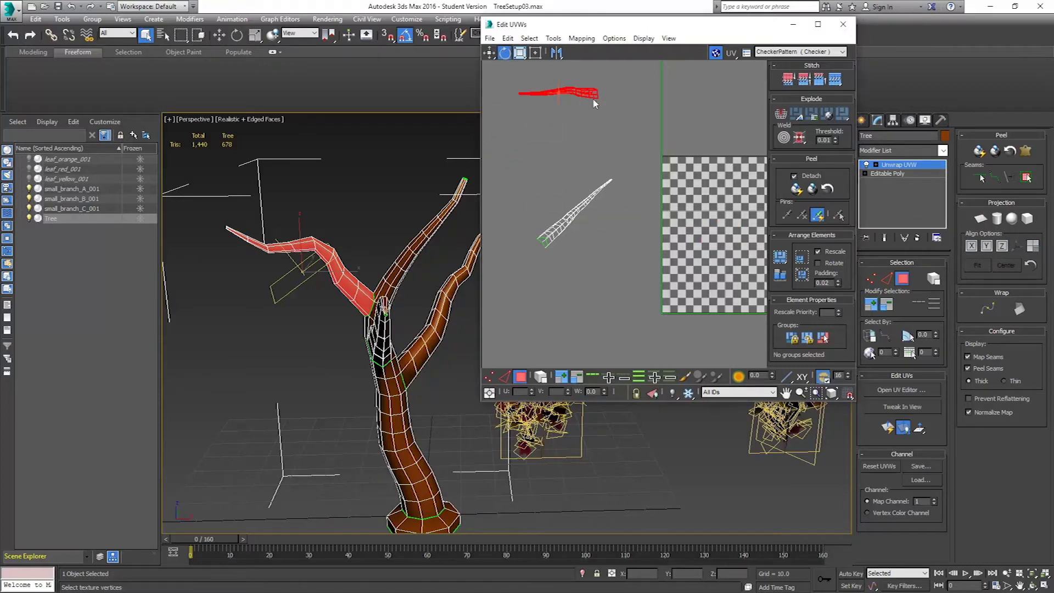
drag(558, 93, 555, 97)
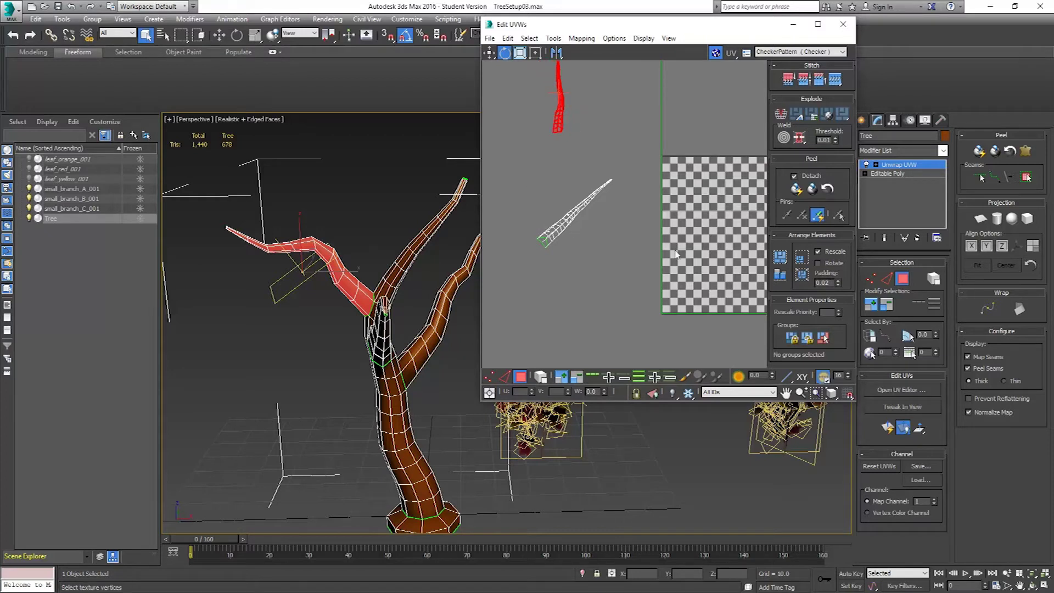
drag(644, 282, 644, 282)
drag(583, 219, 583, 219)
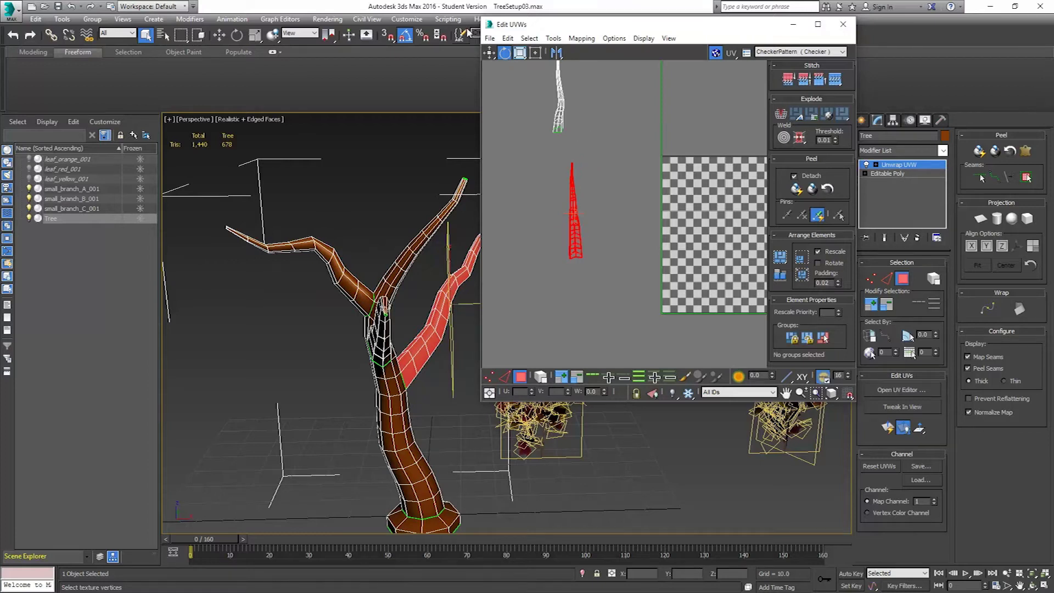
click(487, 53)
drag(573, 218, 589, 90)
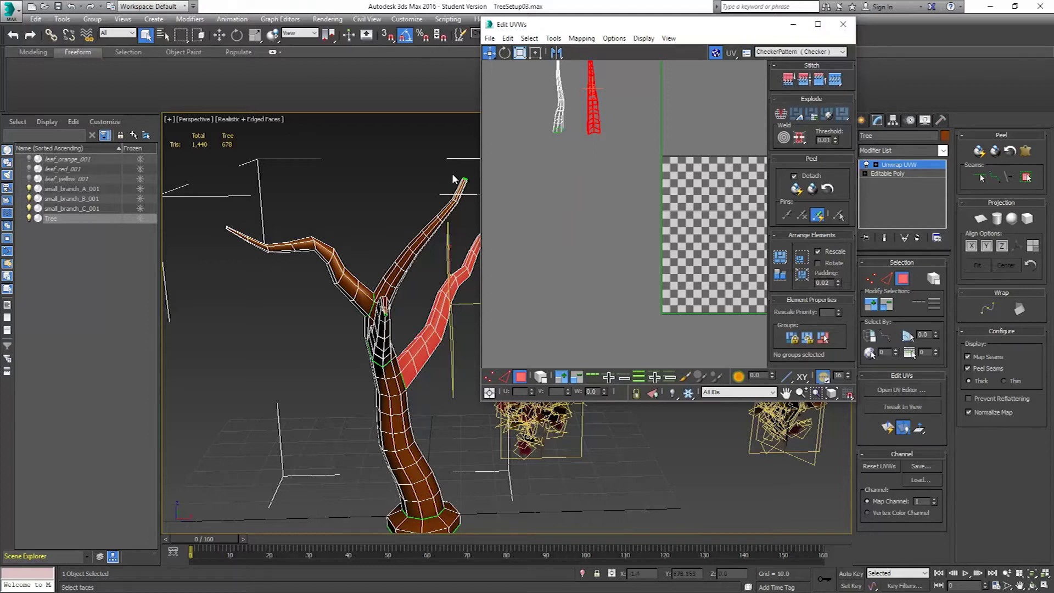
alt+middle_drag(391, 314, 367, 274)
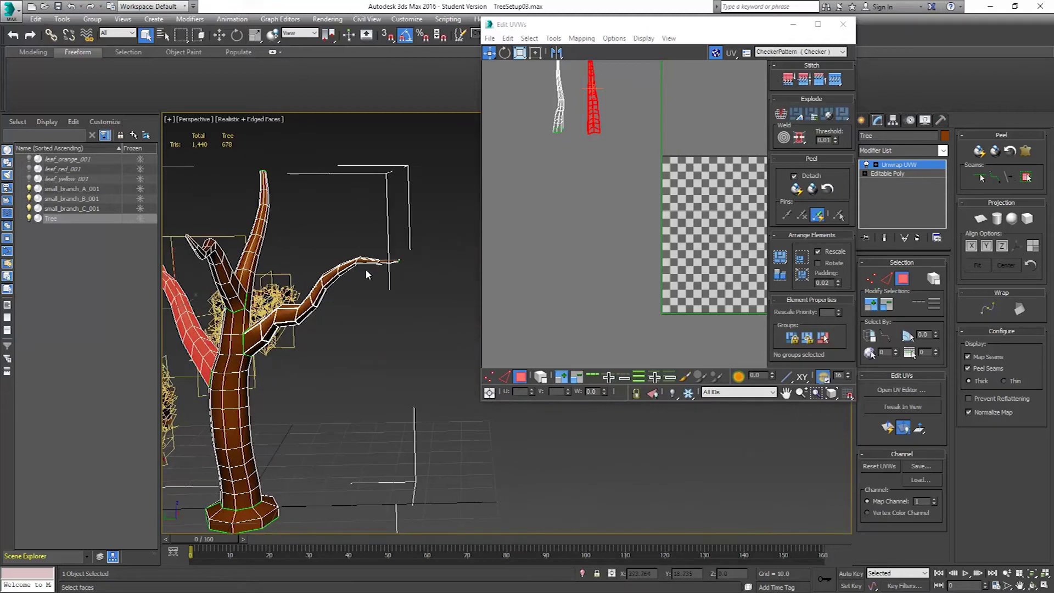
Select the right-hand branch faces, planar-map them, and move the island off the tile.
click(394, 268)
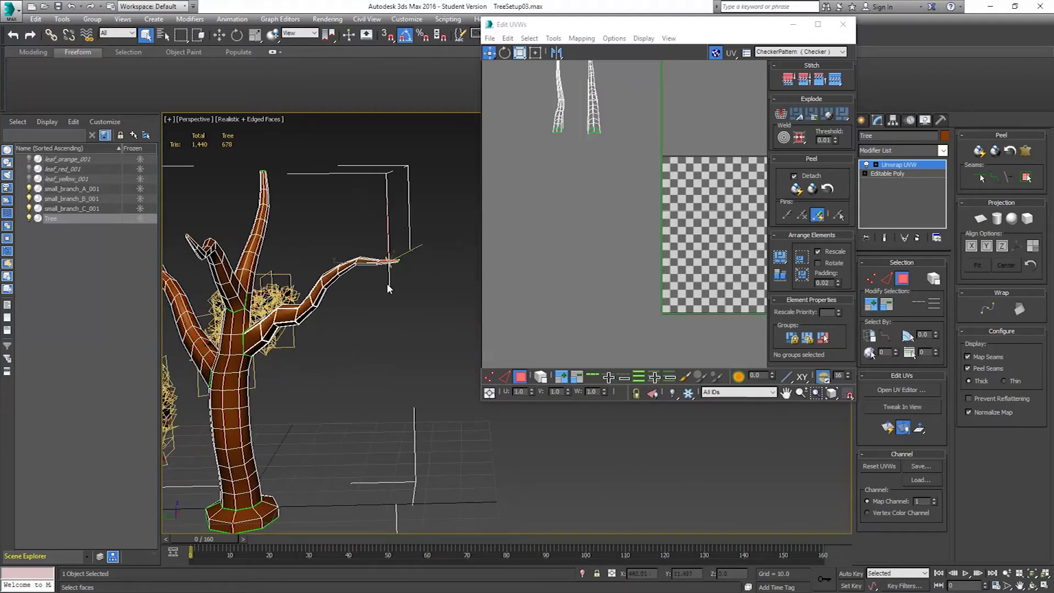
click(871, 305)
click(871, 305)
click(872, 305)
click(871, 305)
click(871, 305)
click(871, 305)
click(871, 304)
click(871, 304)
click(483, 252)
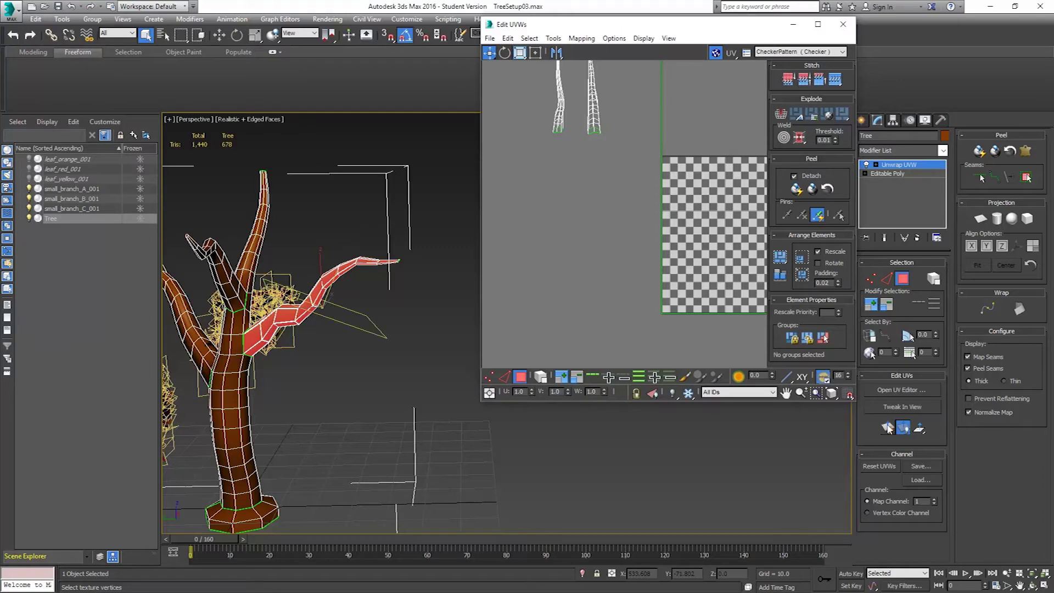
click(980, 218)
middle_drag(700, 229, 628, 221)
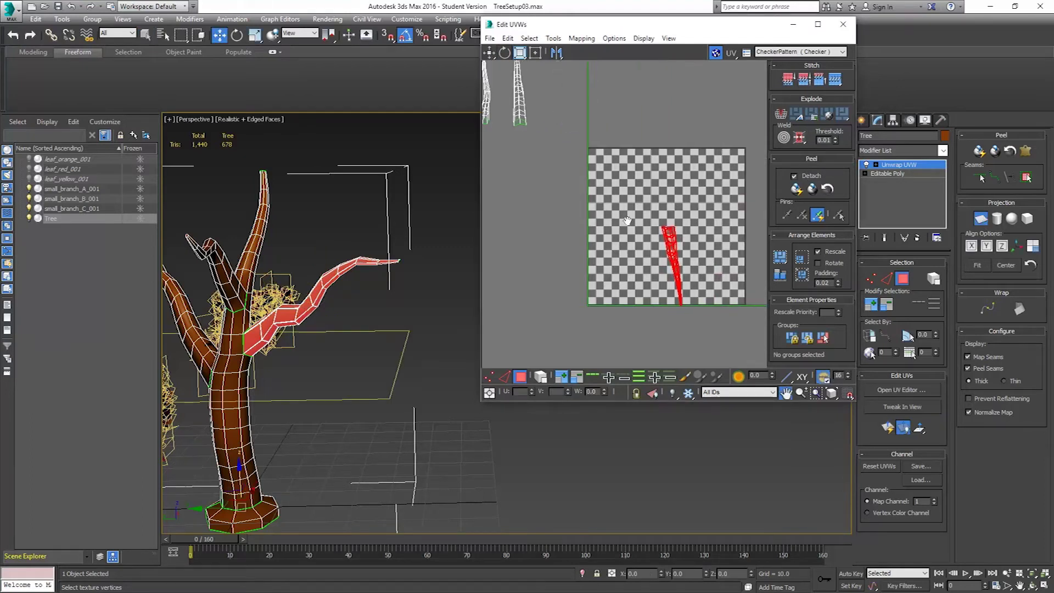
click(981, 218)
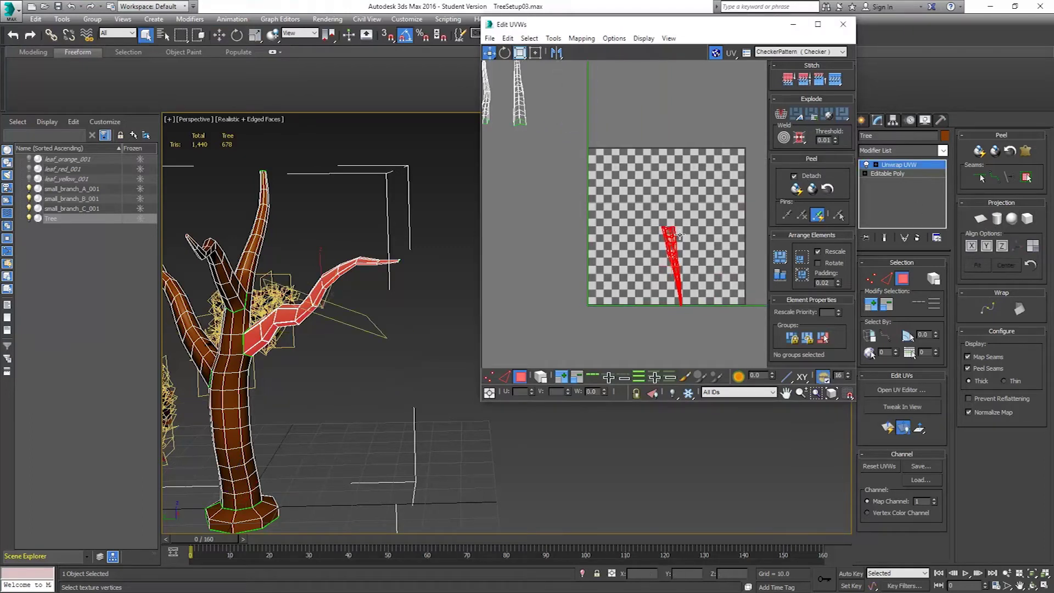
drag(669, 235, 505, 188)
middle_drag(530, 194, 617, 196)
Rotate the branch island upright and place it beside the two other branch islands.
click(505, 52)
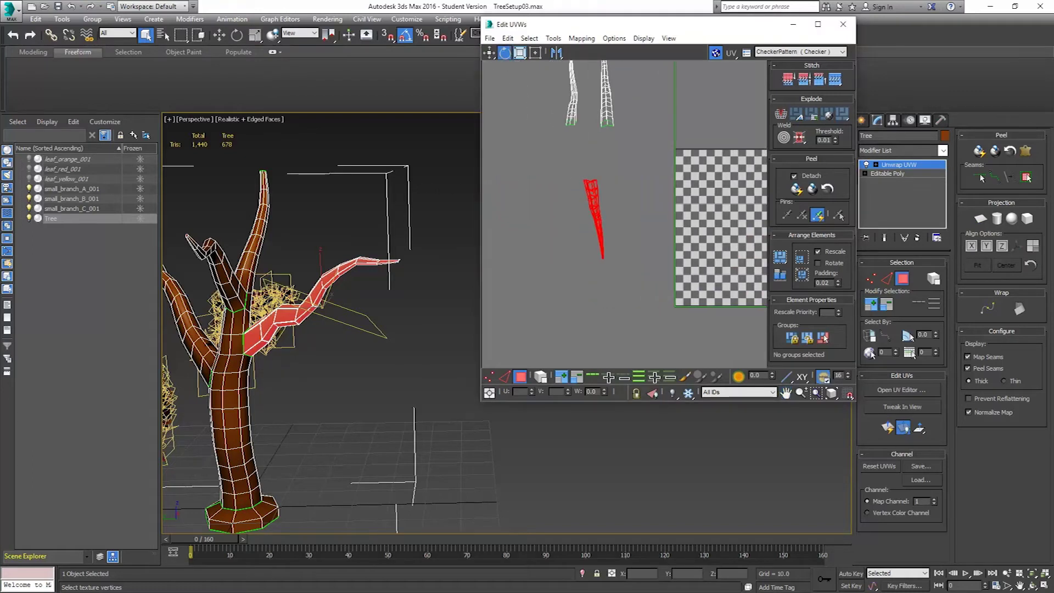
drag(592, 189, 581, 250)
middle_drag(559, 203, 599, 203)
scroll(623, 188, up, 2)
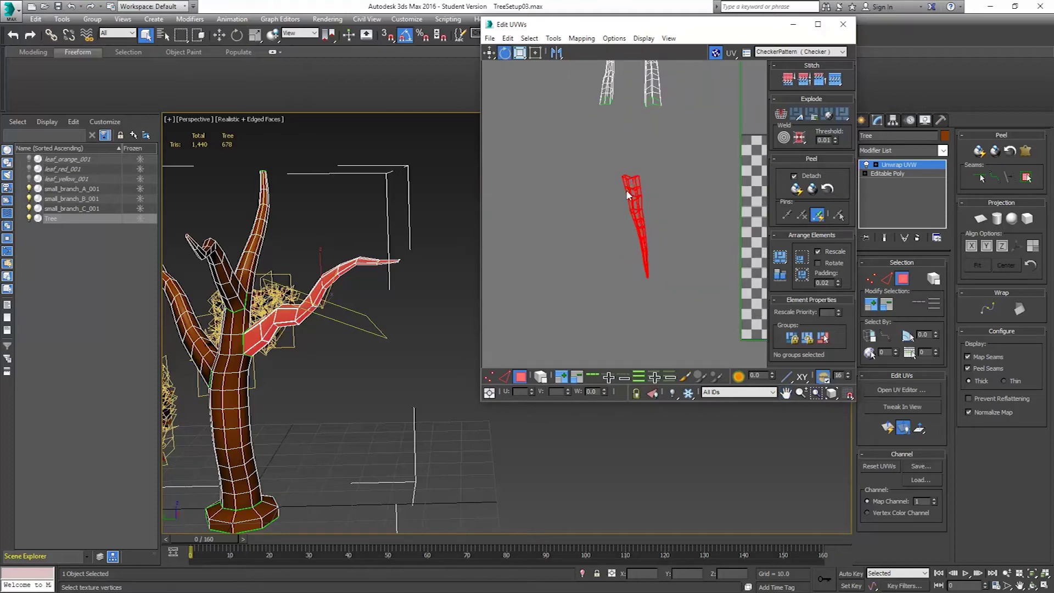
drag(631, 193, 620, 213)
key(ctrl+z)
middle_drag(616, 206, 535, 232)
scroll(548, 230, down, 5)
drag(565, 275, 565, 275)
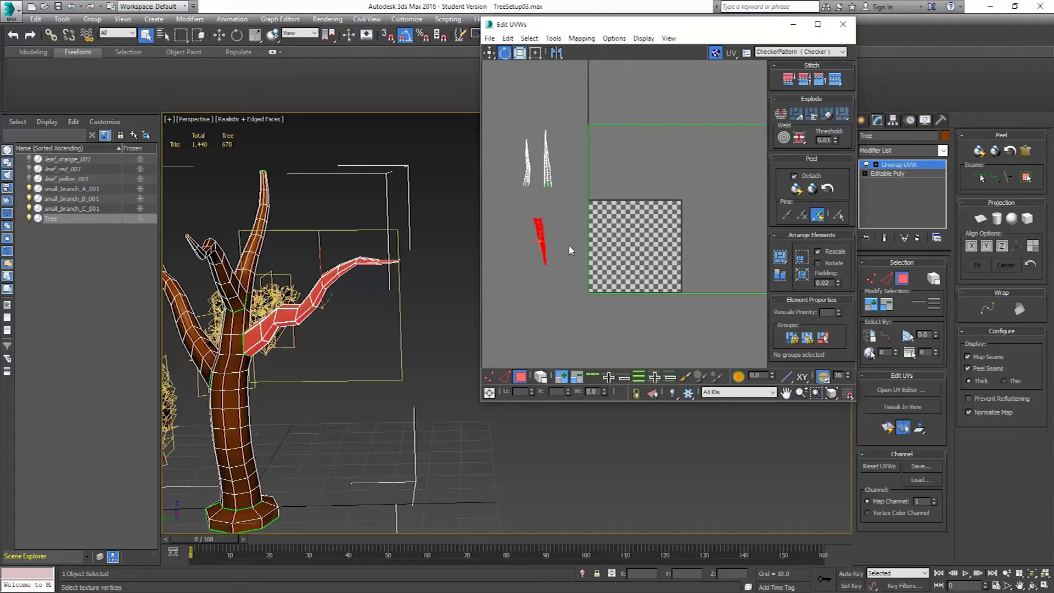
drag(539, 224, 504, 158)
key(q)
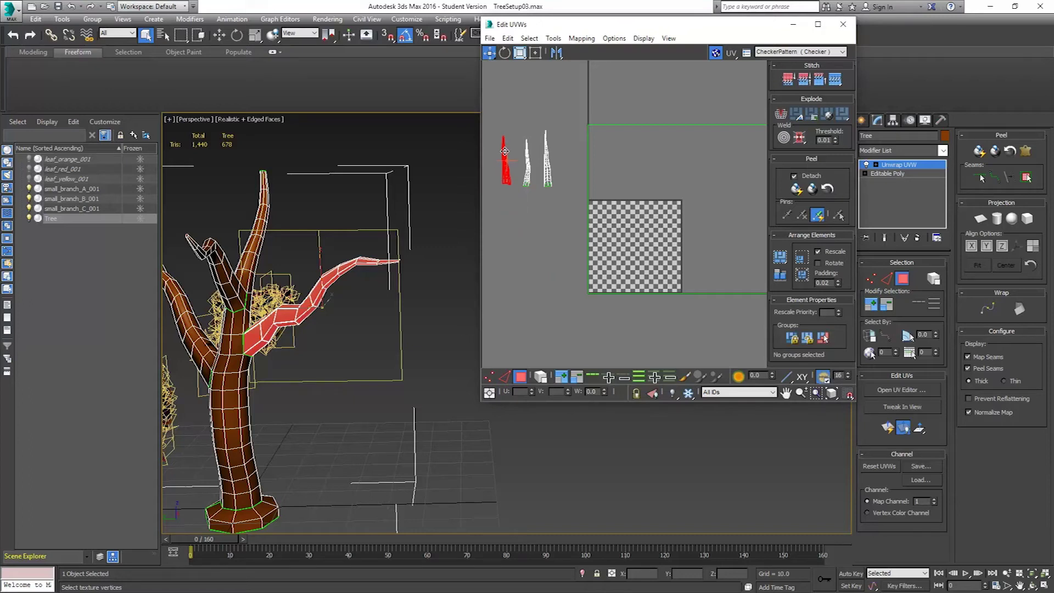
middle_drag(353, 223, 408, 198)
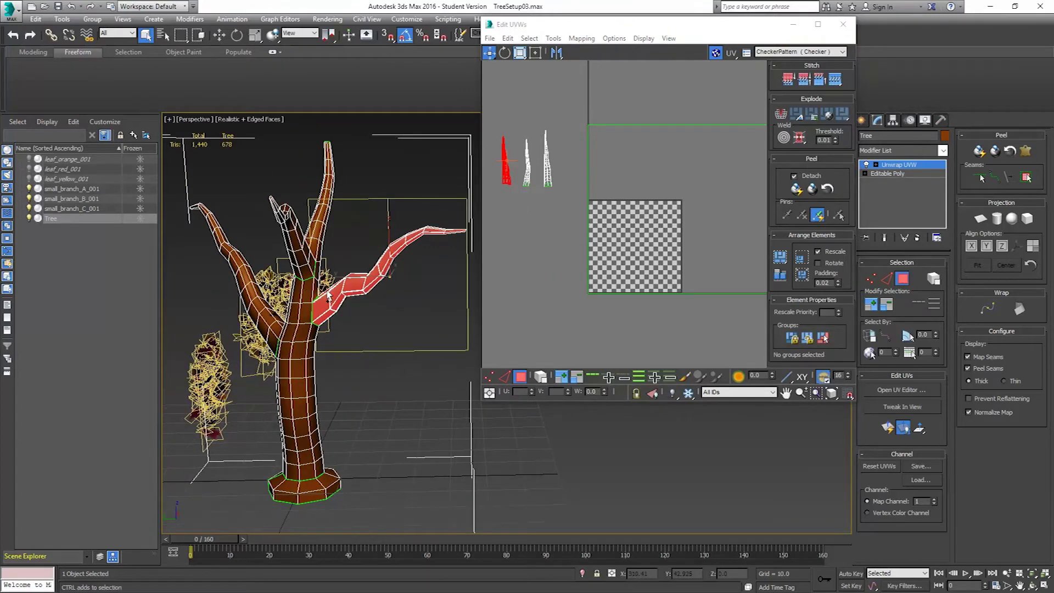
Select only the trunk faces and planar-map them aligned to the X axis, moving the island off the tile.
key(ctrl+a)
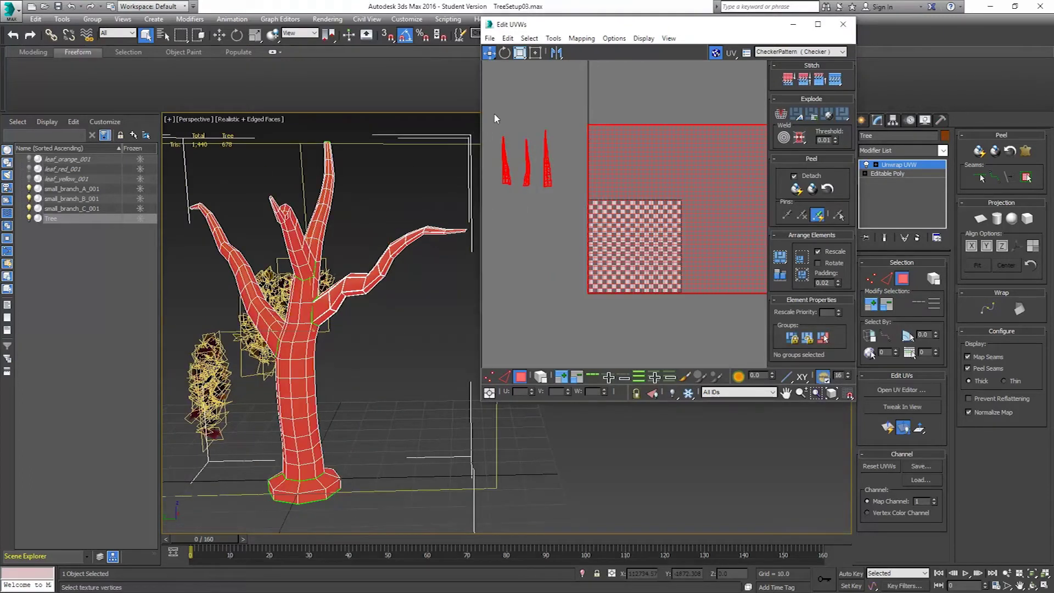
alt+drag(563, 225, 497, 125)
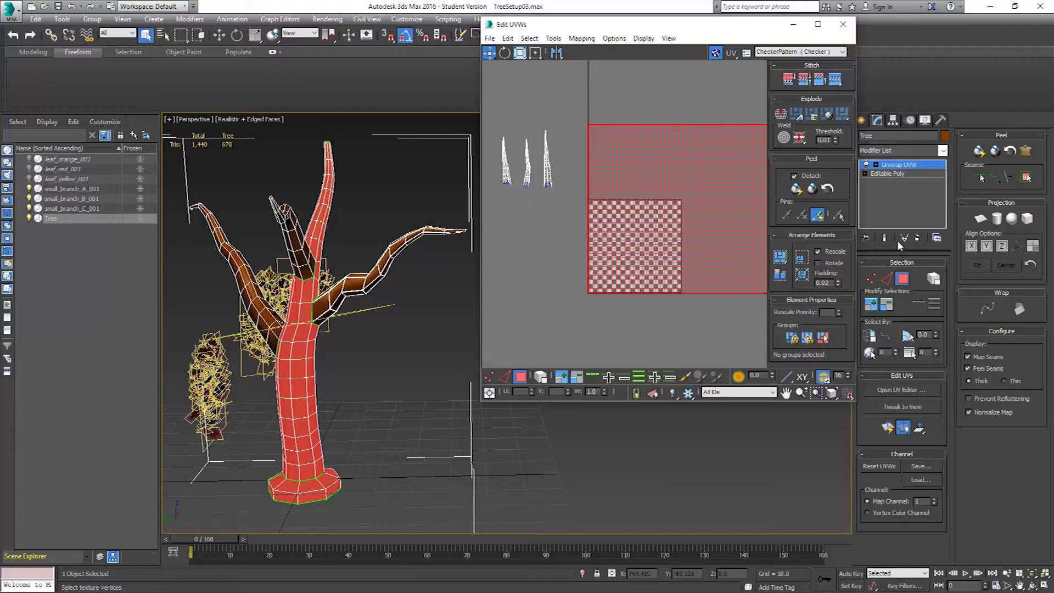
click(981, 218)
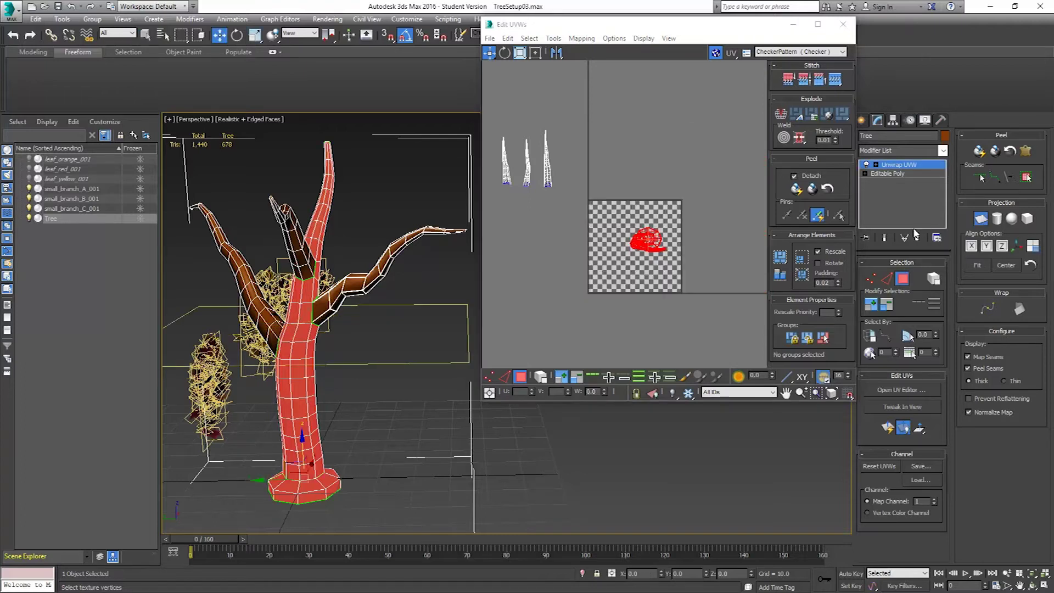
click(986, 245)
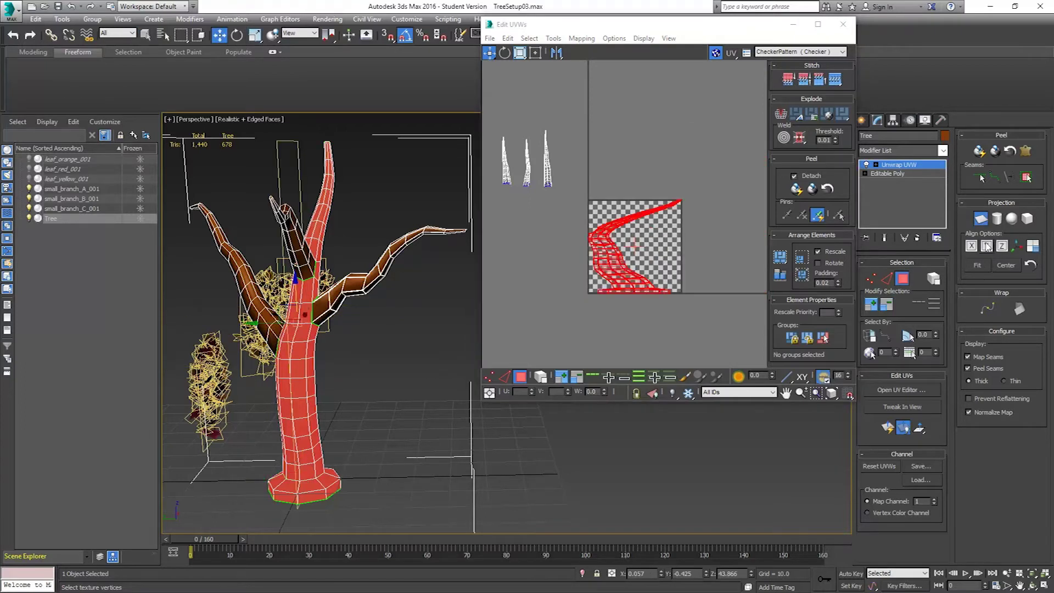
click(974, 246)
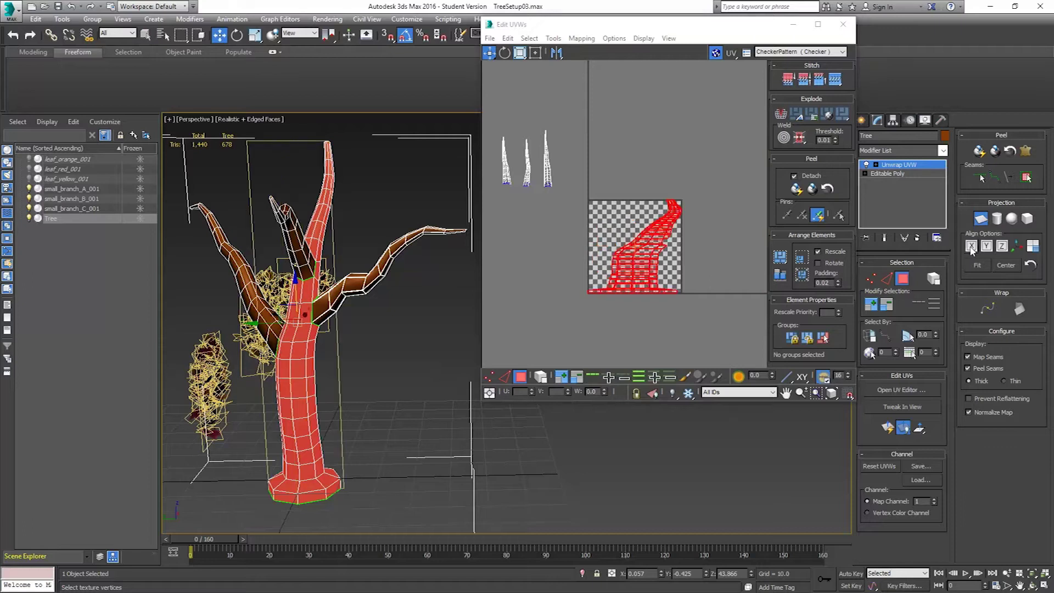
click(981, 220)
middle_drag(645, 258, 657, 213)
drag(643, 226, 521, 330)
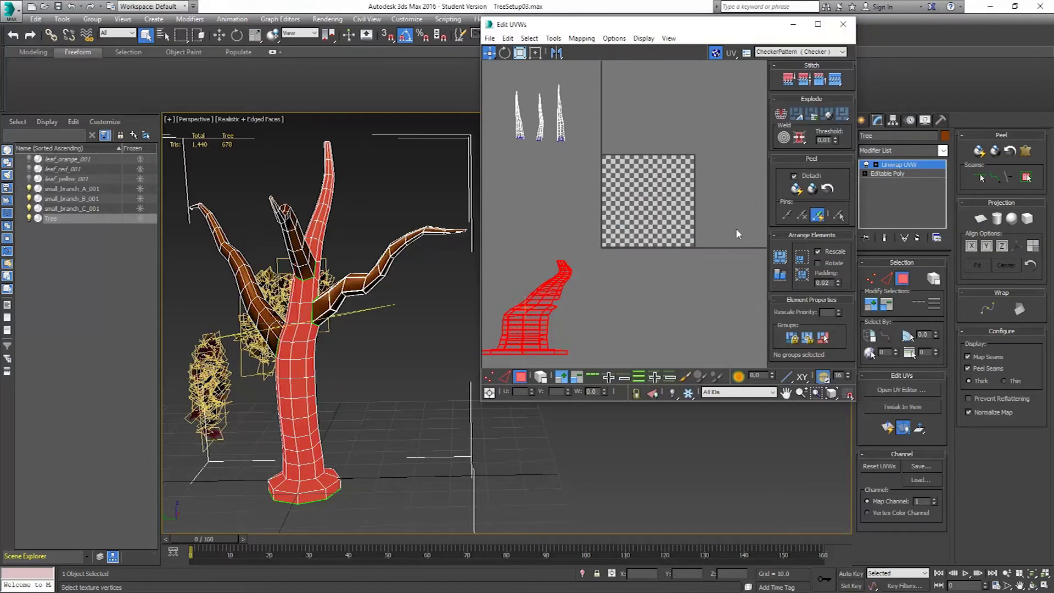
middle_drag(517, 122, 545, 159)
Re-project the trunk faces flat and move the island below-left of the tile.
alt+middle_drag(302, 164, 307, 250)
scroll(307, 251, up, 5)
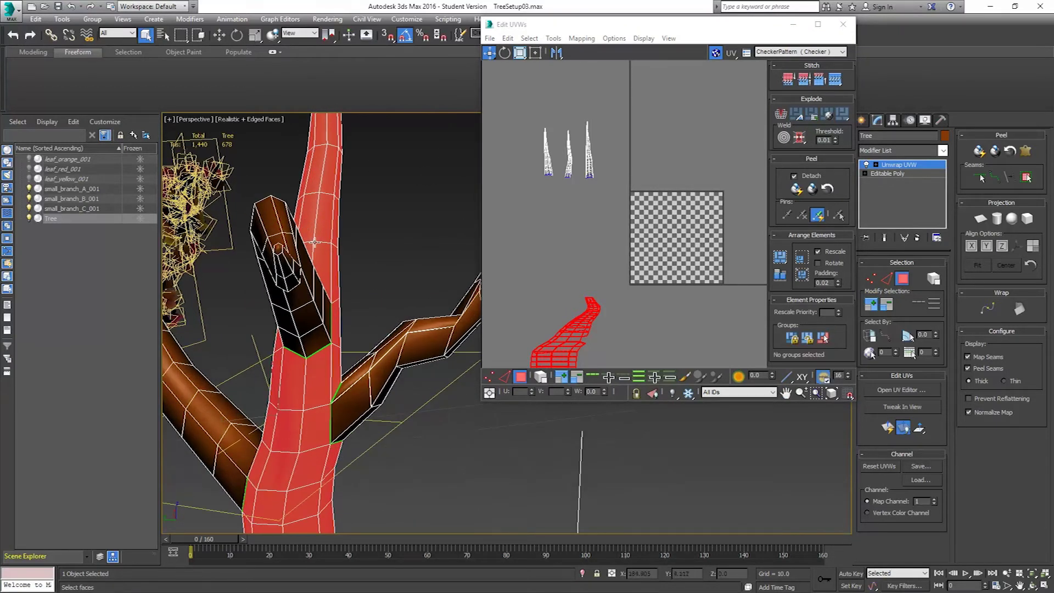
click(978, 219)
click(979, 219)
middle_drag(675, 238, 669, 244)
drag(669, 244, 546, 350)
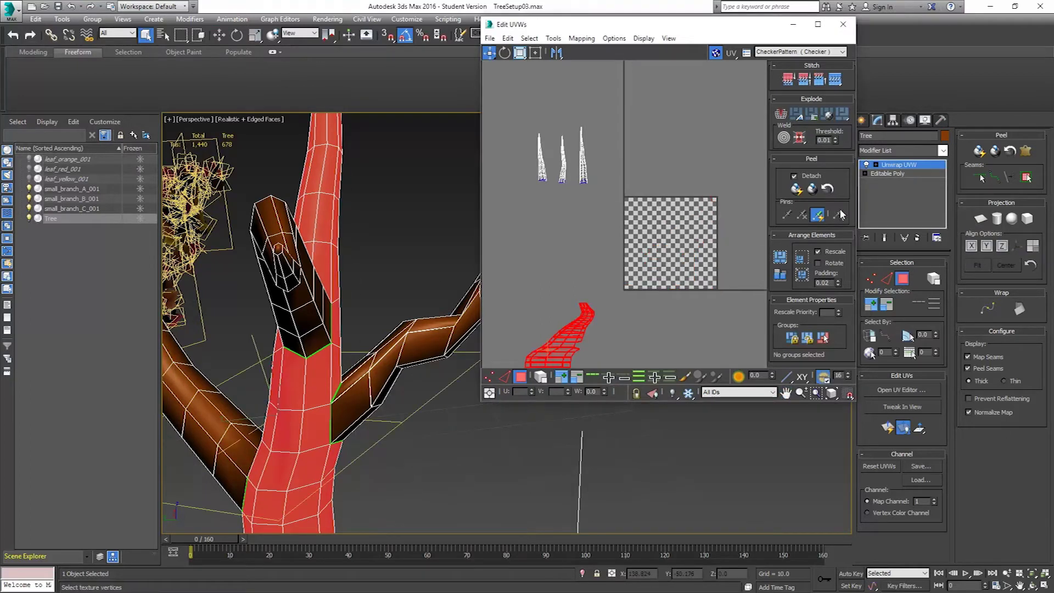
Clear the trunk selection and select the end-cap faces of the branch tips.
click(368, 249)
click(278, 250)
alt+middle_drag(353, 279, 379, 307)
scroll(274, 269, down, 4)
middle_drag(378, 307, 259, 347)
scroll(259, 347, up, 10)
scroll(259, 347, down, 5)
ctrl+click(434, 311)
scroll(428, 247, down, 4)
alt+middle_drag(427, 246, 306, 295)
scroll(346, 255, up, 8)
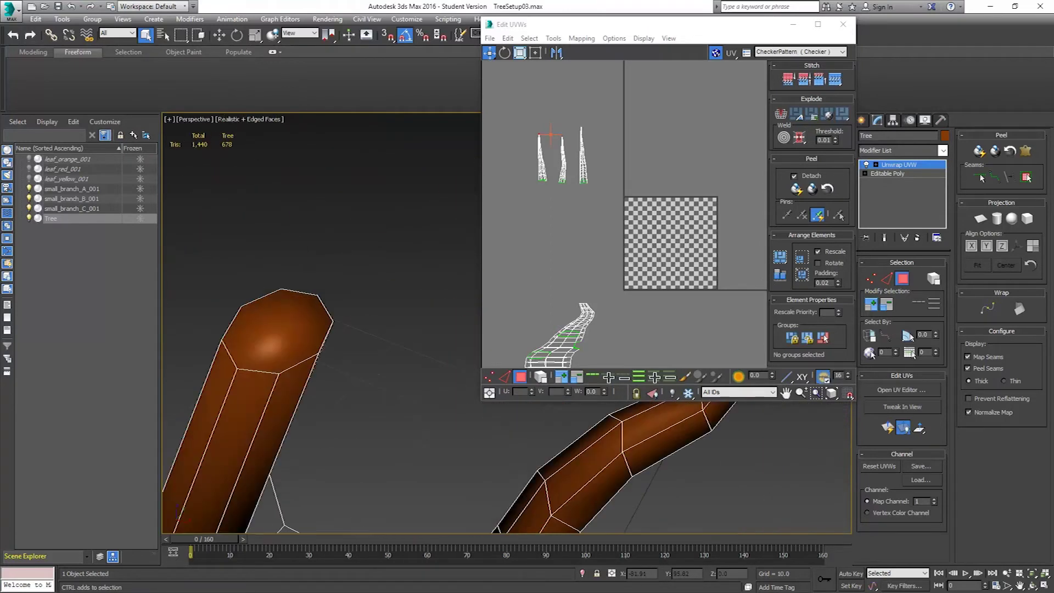
click(295, 343)
scroll(289, 380, down, 6)
alt+middle_drag(289, 380, 324, 329)
scroll(309, 321, up, 6)
Add the last branch end-cap face and nudge the cap UVs left with Freeform Mode.
click(327, 325)
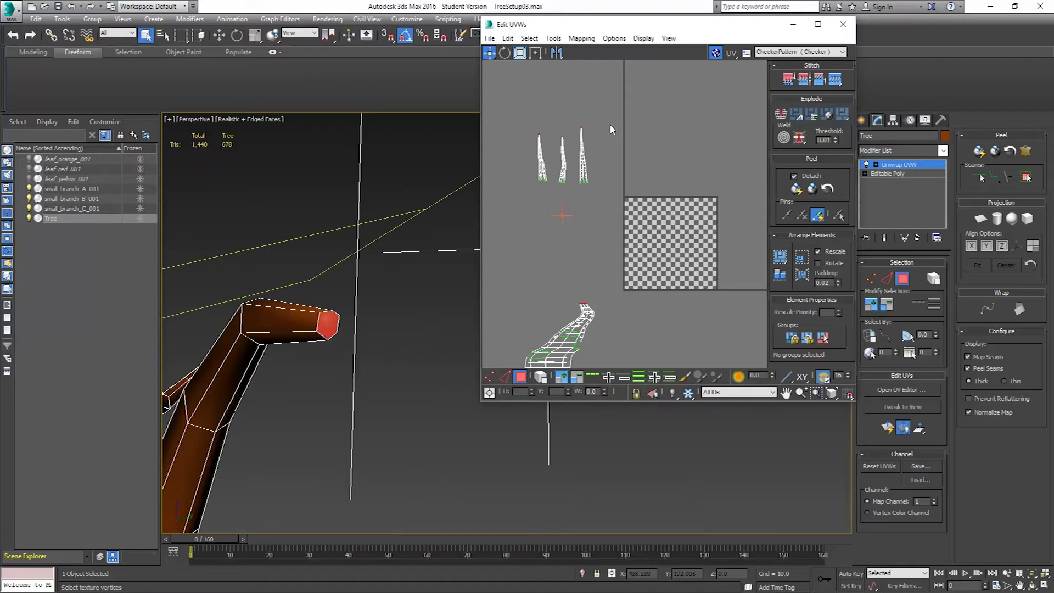
right_click(607, 140)
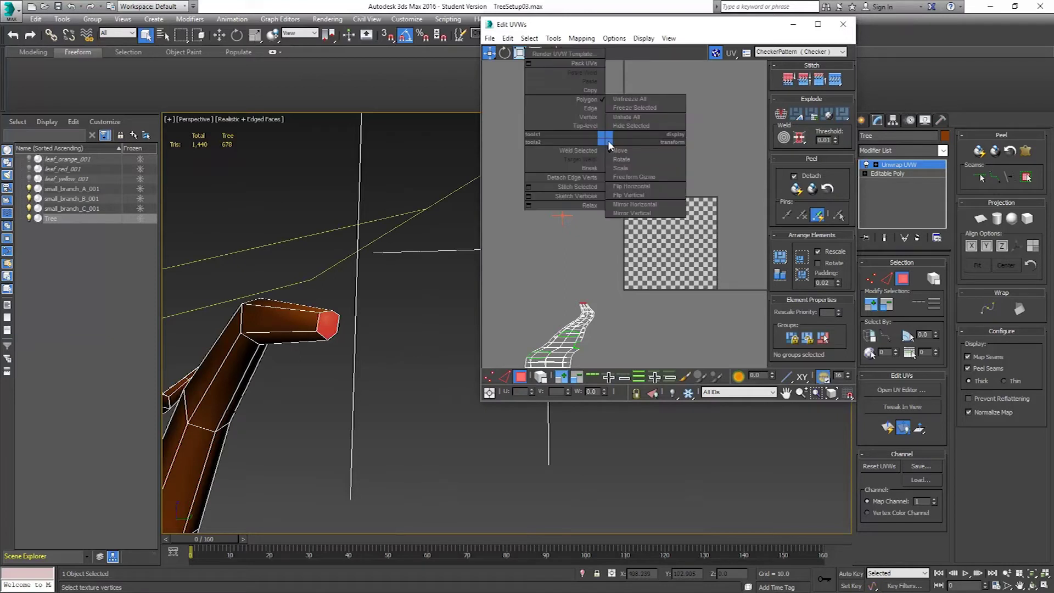
click(588, 172)
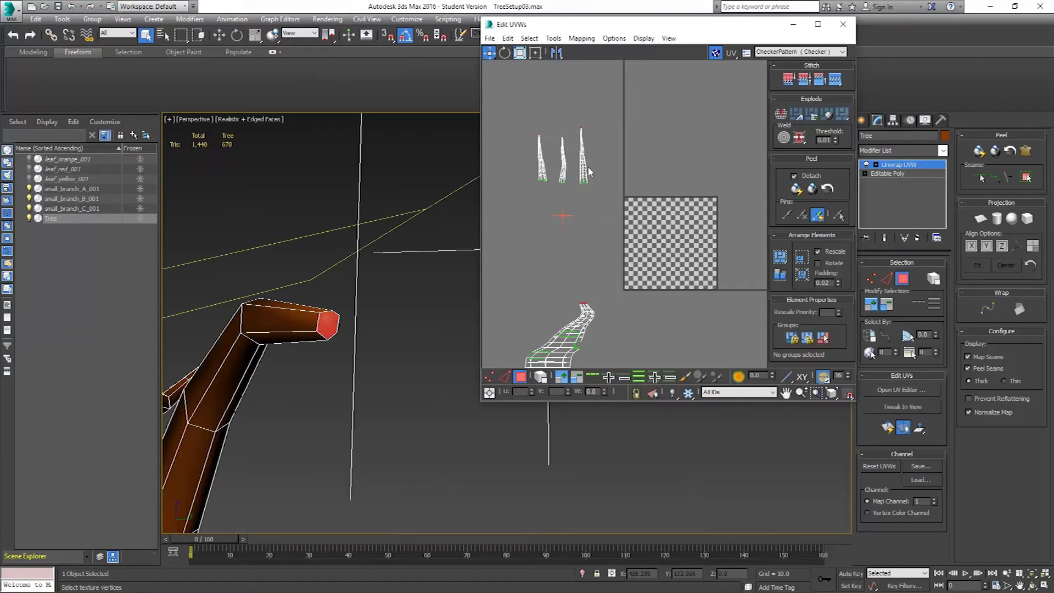
click(536, 53)
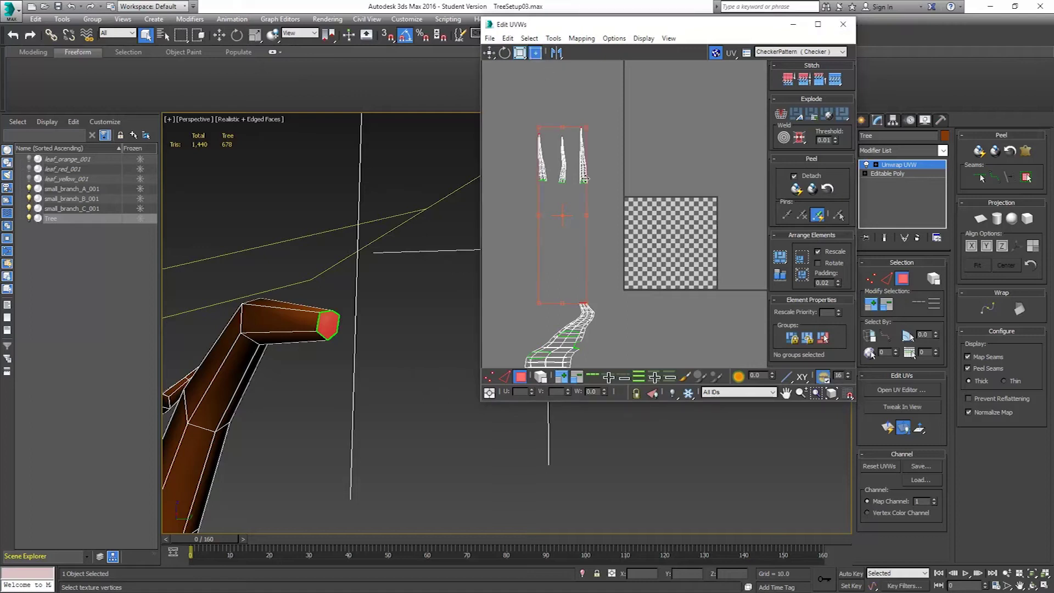
drag(577, 192, 523, 207)
middle_drag(551, 223, 618, 229)
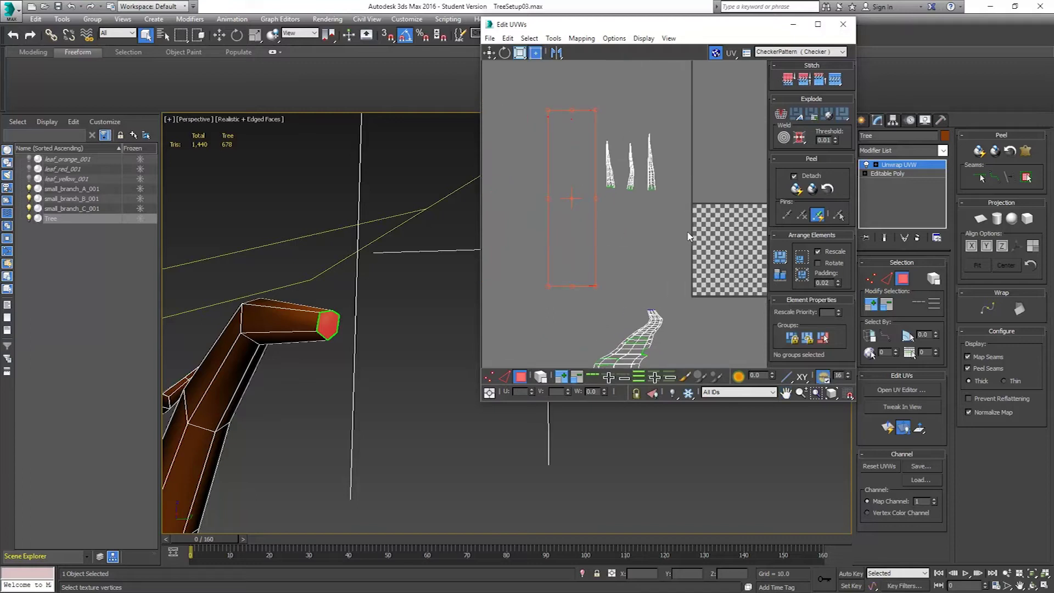
Quick Peel and Pack the end-cap faces, then move the shells to the upper right outside the tile.
click(795, 189)
click(803, 277)
middle_drag(736, 229, 621, 235)
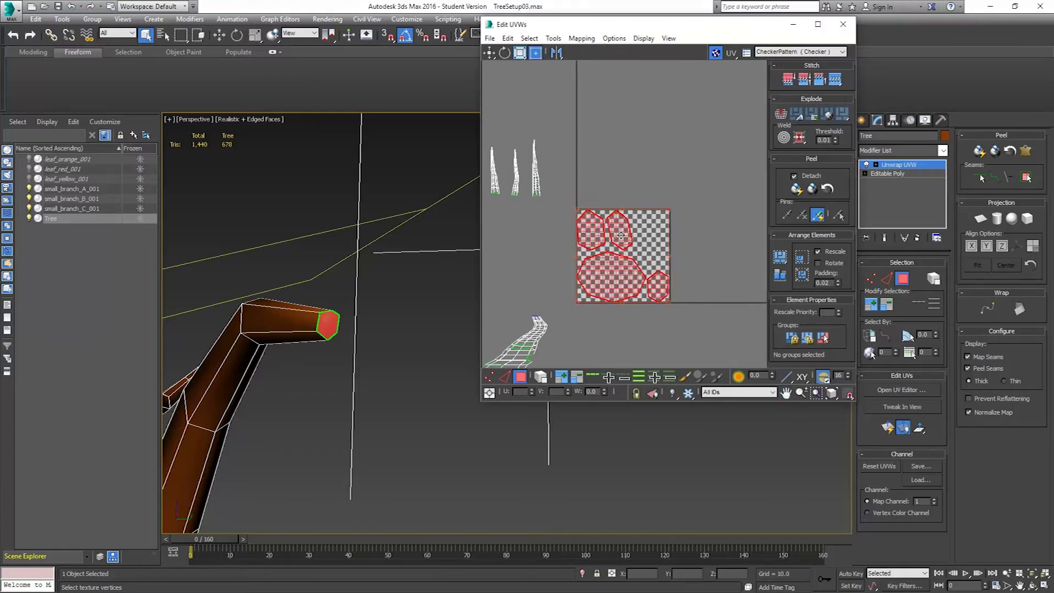
middle_drag(623, 284, 667, 245)
scroll(668, 244, down, 2)
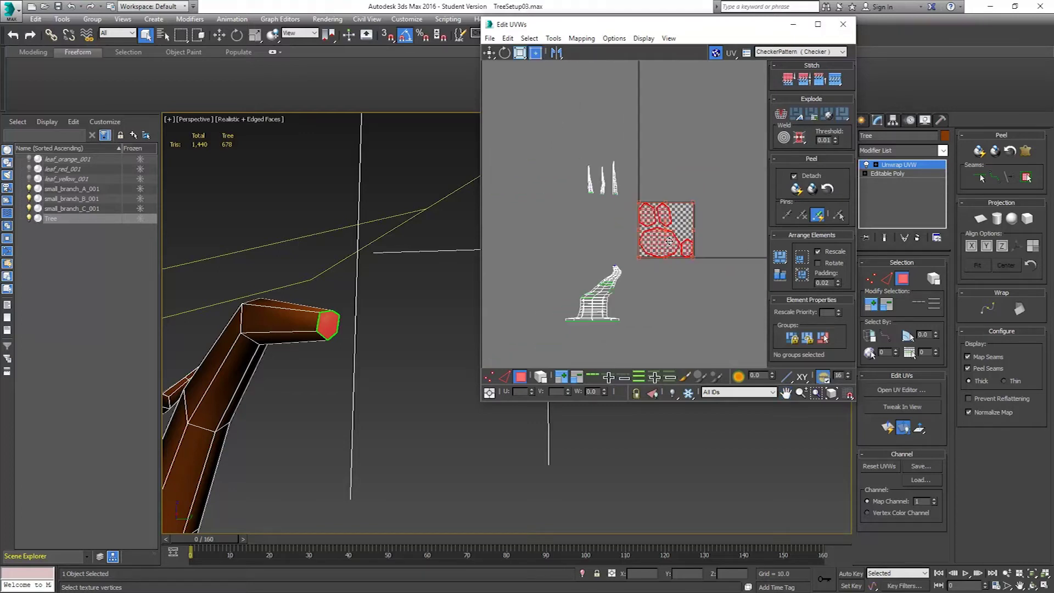
drag(656, 244, 724, 134)
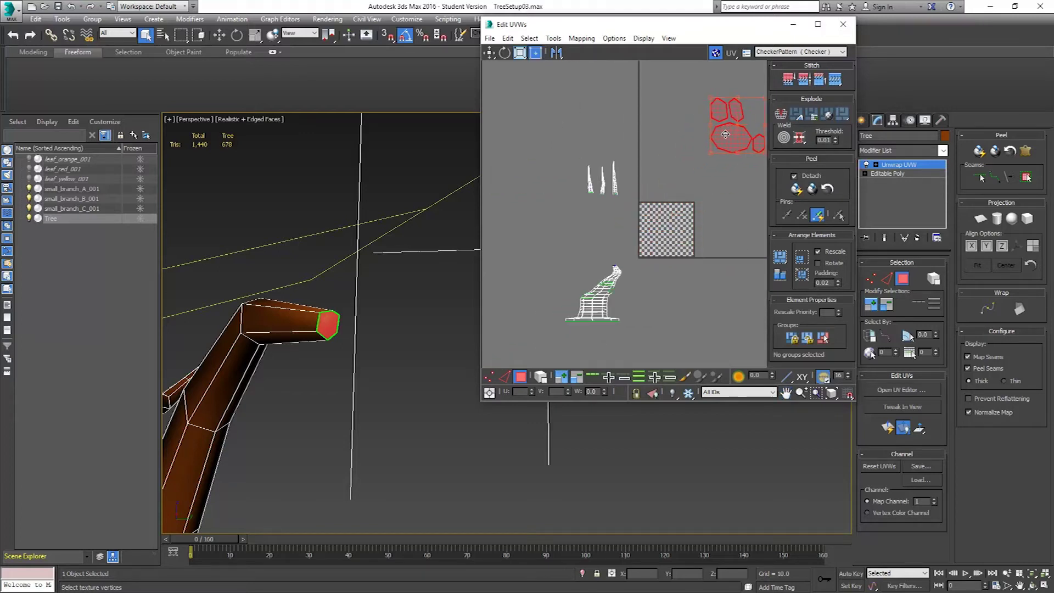
middle_drag(596, 181, 614, 193)
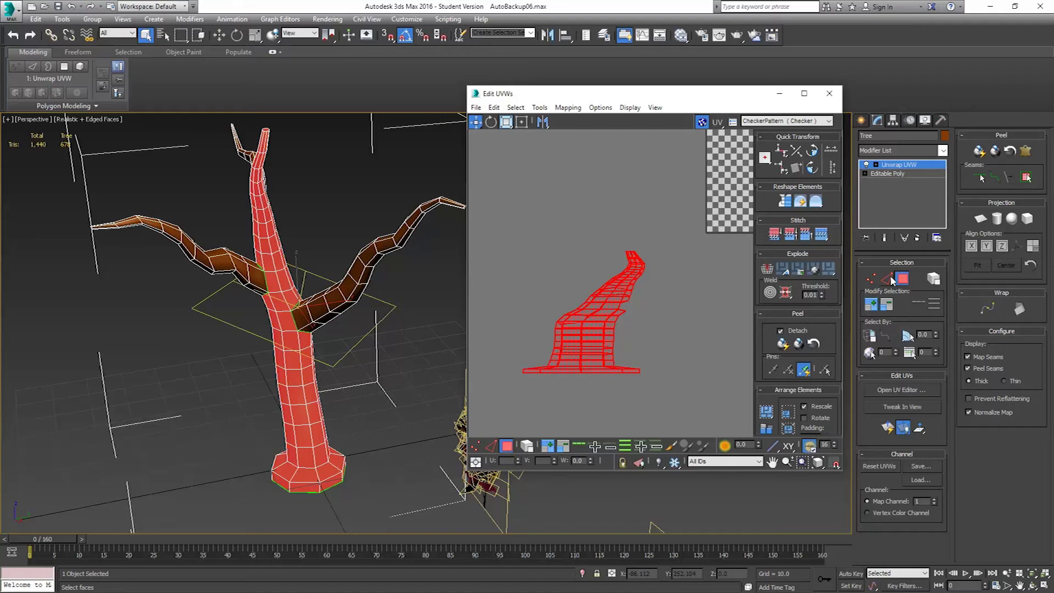
Switch Unwrap UVW to Edge, clear the trunk face selection, and enable Point-to-Point Seams.
click(888, 276)
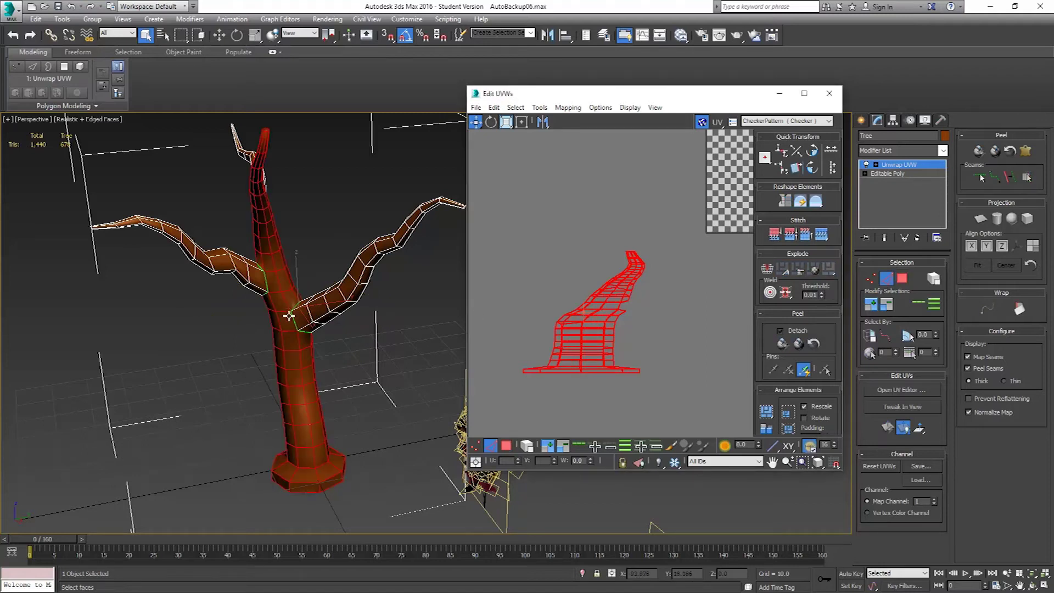
alt+middle_drag(284, 331, 65, 320)
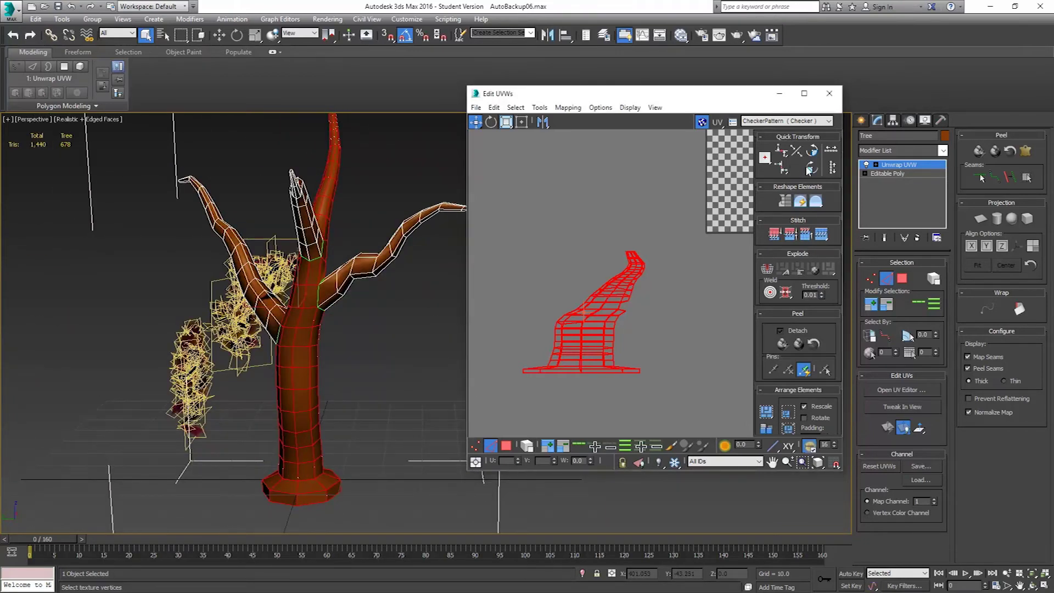
click(399, 180)
click(994, 177)
Draw a peel seam down the trunk to its base vertex.
middle_drag(322, 279, 324, 298)
alt+middle_drag(316, 343, 307, 261)
alt+middle_drag(299, 315, 299, 336)
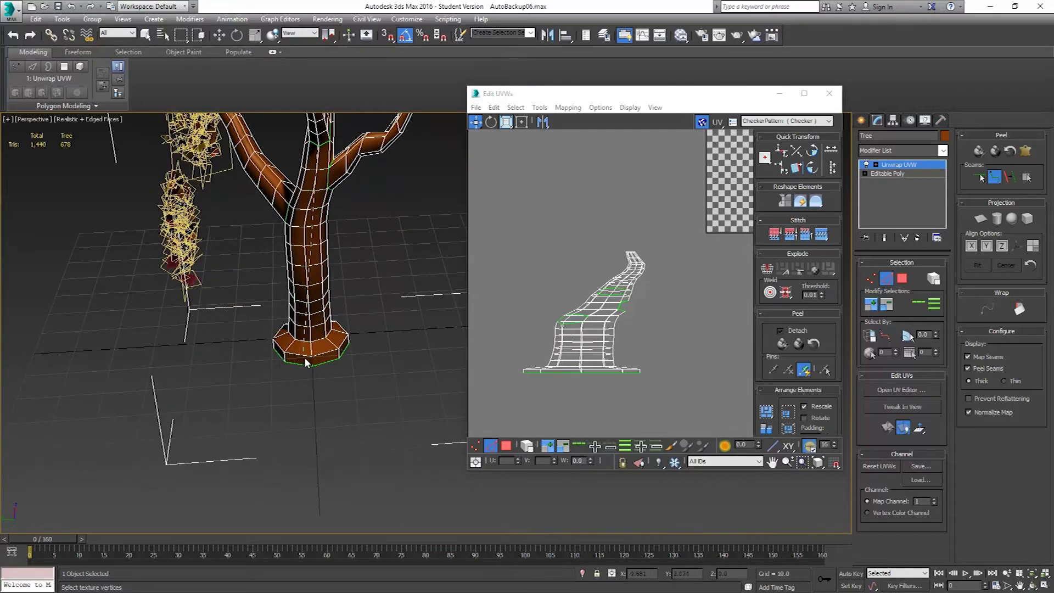
click(314, 367)
Draw a peel seam down the upper right branch from its tip.
alt+middle_drag(318, 195, 327, 284)
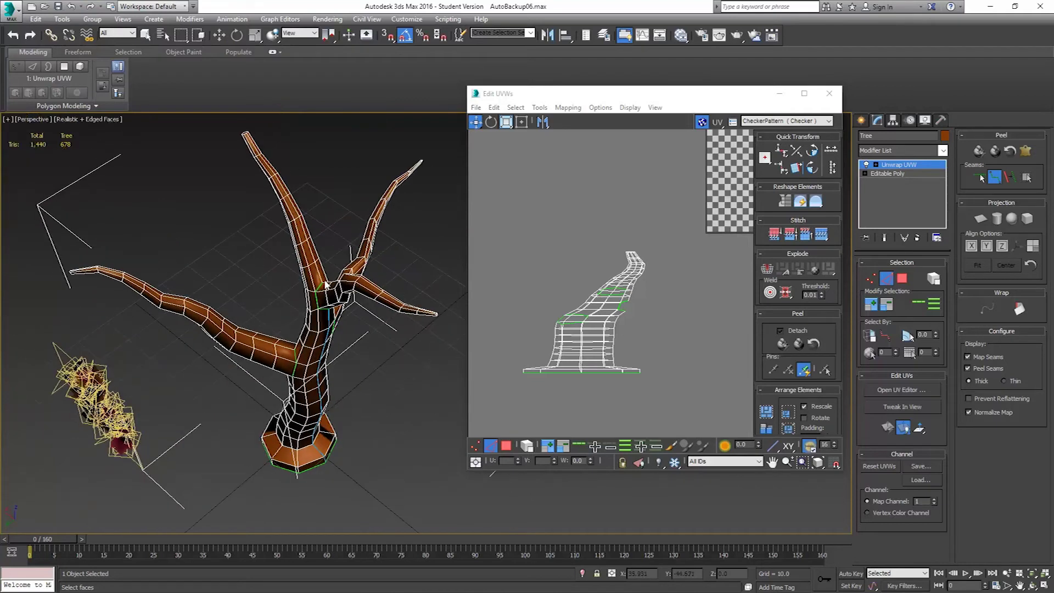
scroll(326, 284, up, 2)
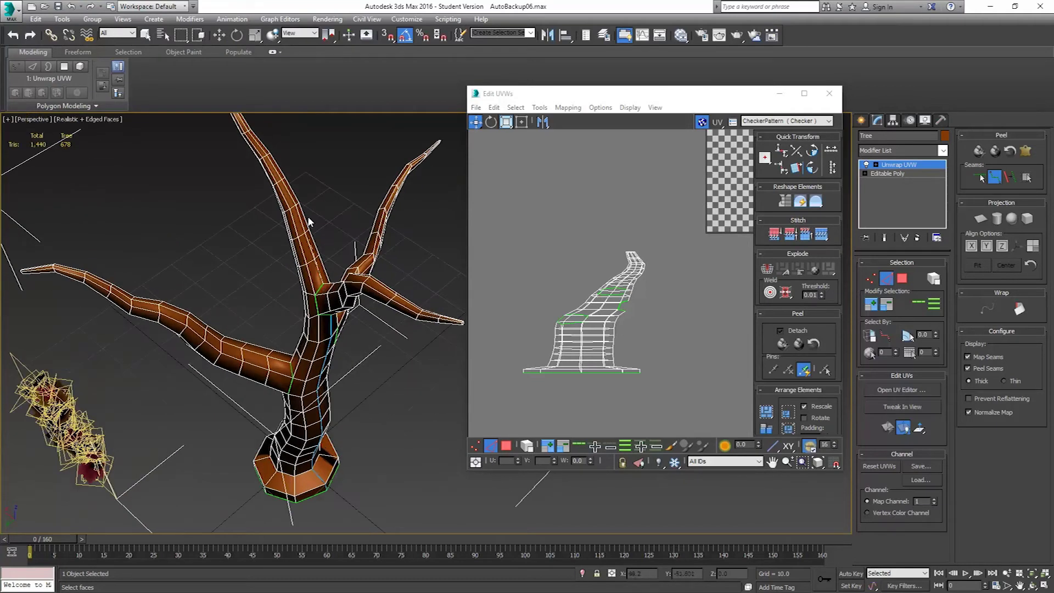
alt+middle_drag(286, 199, 263, 272)
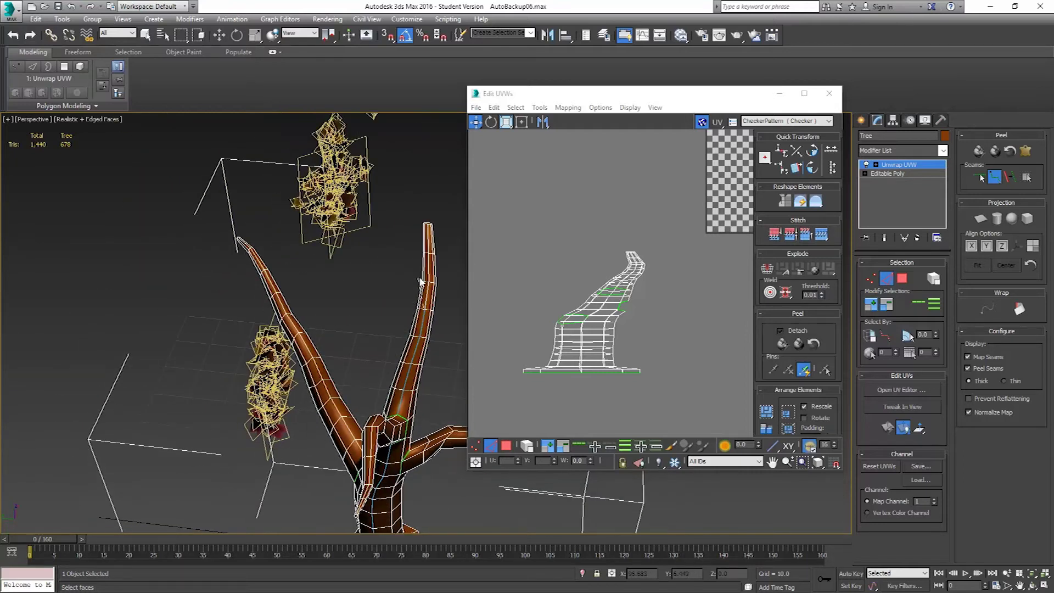
scroll(420, 281, up, 8)
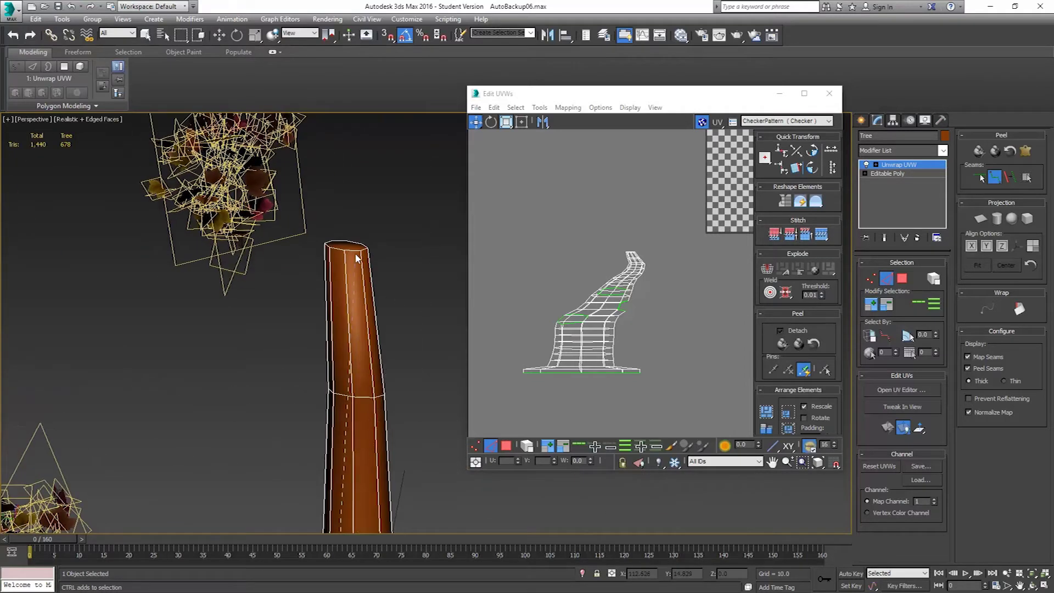
click(343, 248)
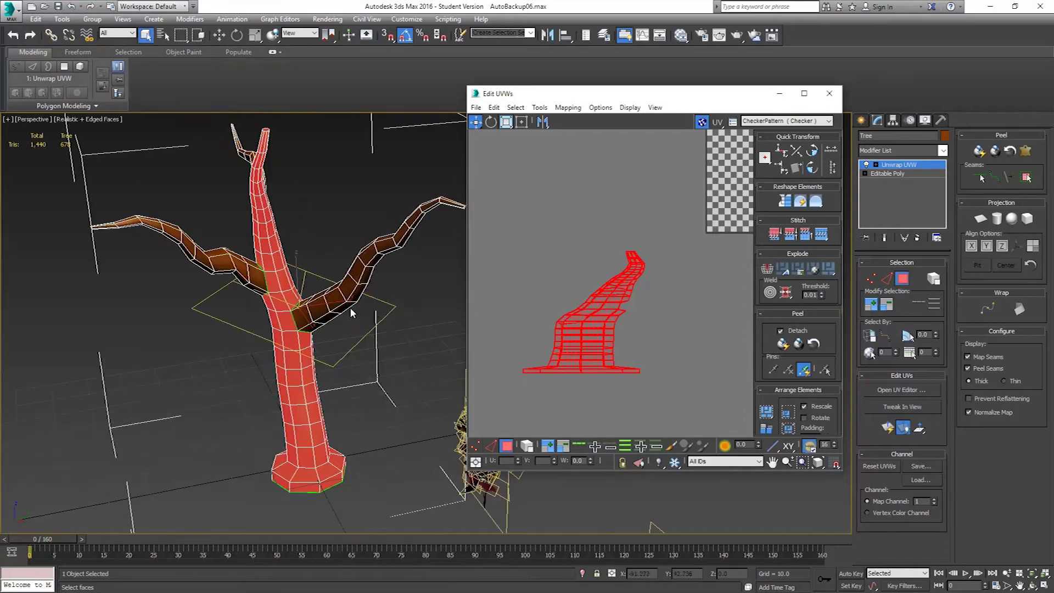
Return to Edge mode, deselect the trunk faces, and turn on Point-to-Point Seams.
click(885, 278)
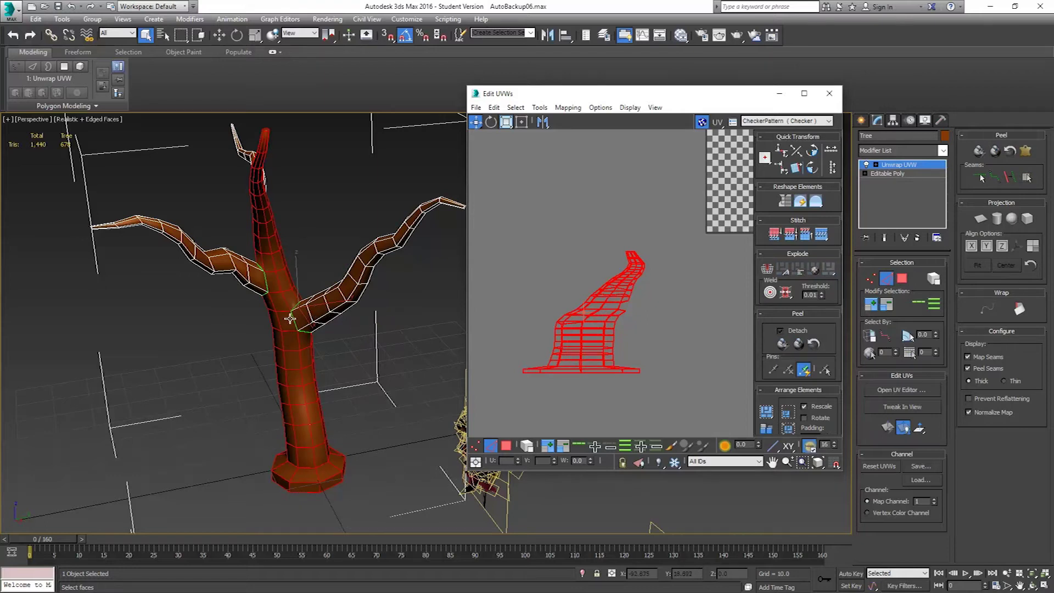
alt+middle_drag(284, 331, 66, 317)
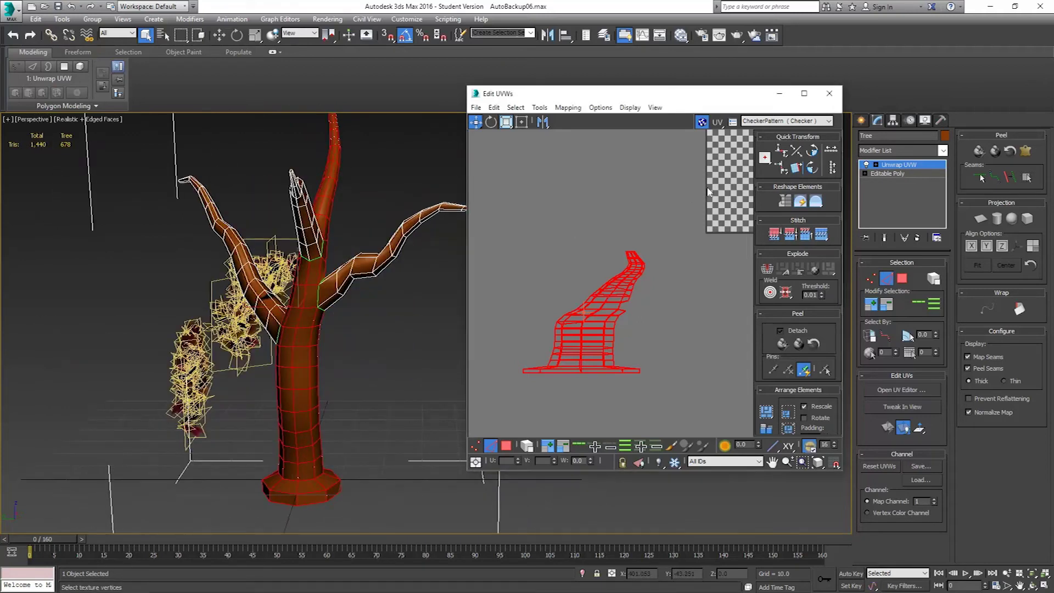
click(399, 179)
click(994, 176)
Mark a seam from the trunk top to its base vertex, then end the line.
alt+middle_drag(370, 235, 324, 324)
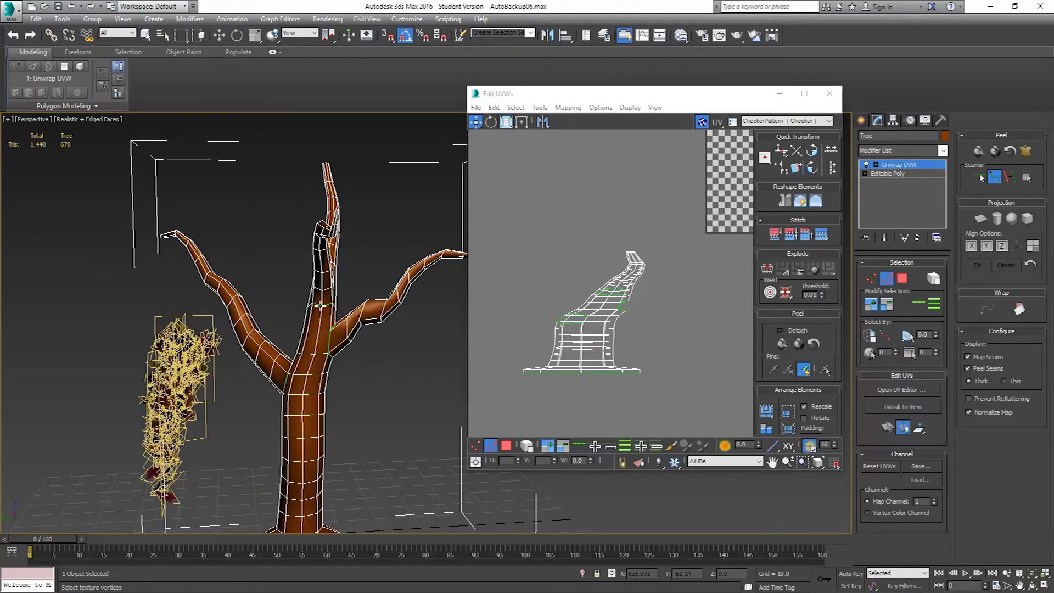
alt+middle_drag(308, 399, 299, 354)
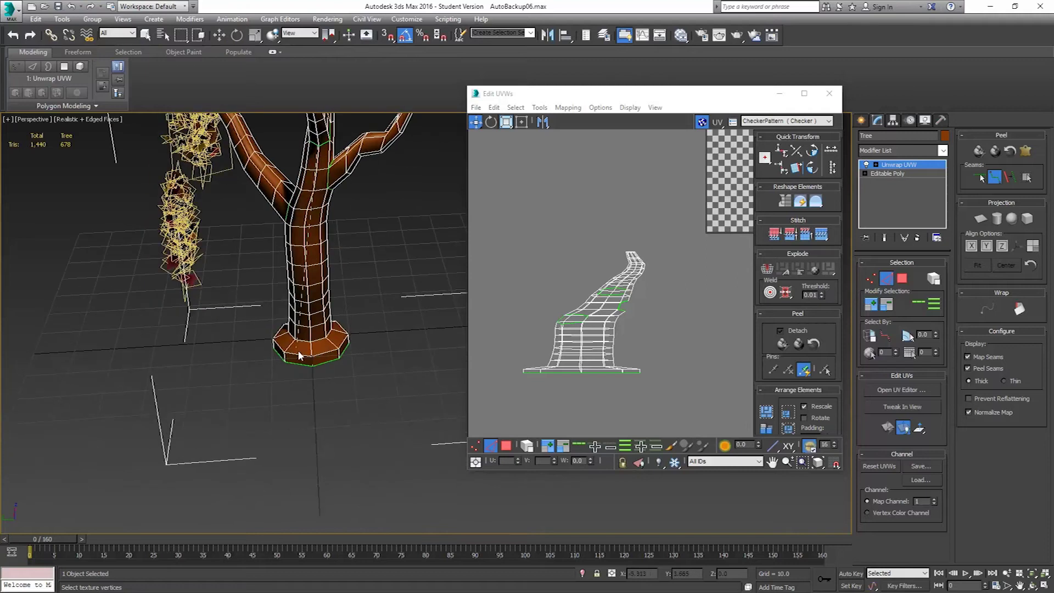
click(311, 365)
right_click(340, 297)
Trace a seam along the upper right branch, finishing at its tip.
alt+middle_drag(320, 201, 348, 206)
middle_drag(329, 170, 317, 292)
scroll(322, 283, up, 2)
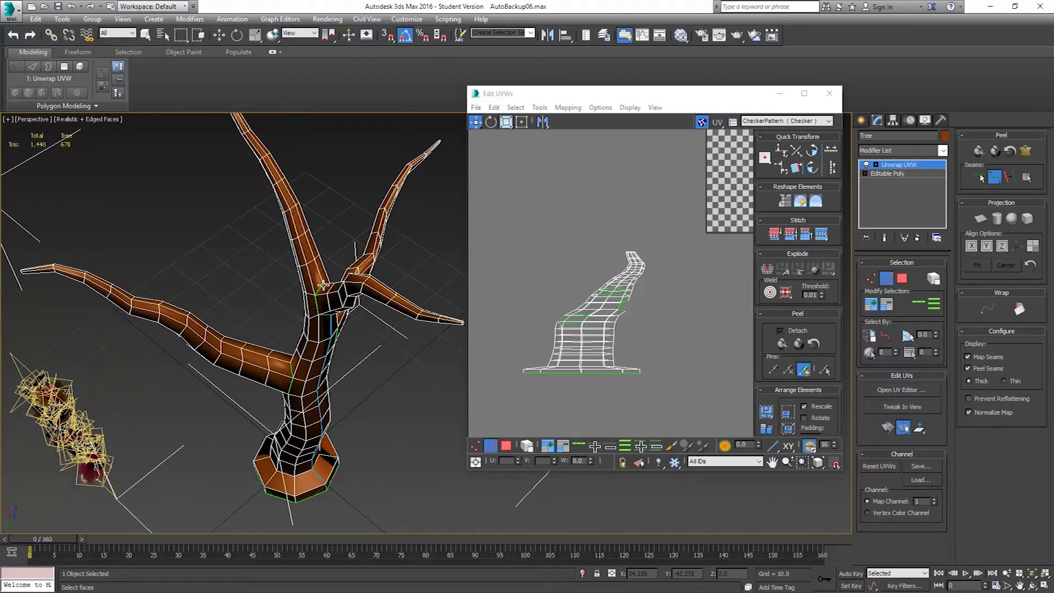
click(283, 178)
alt+middle_drag(281, 180, 263, 271)
scroll(406, 269, up, 10)
middle_drag(428, 267, 400, 299)
scroll(400, 299, down, 3)
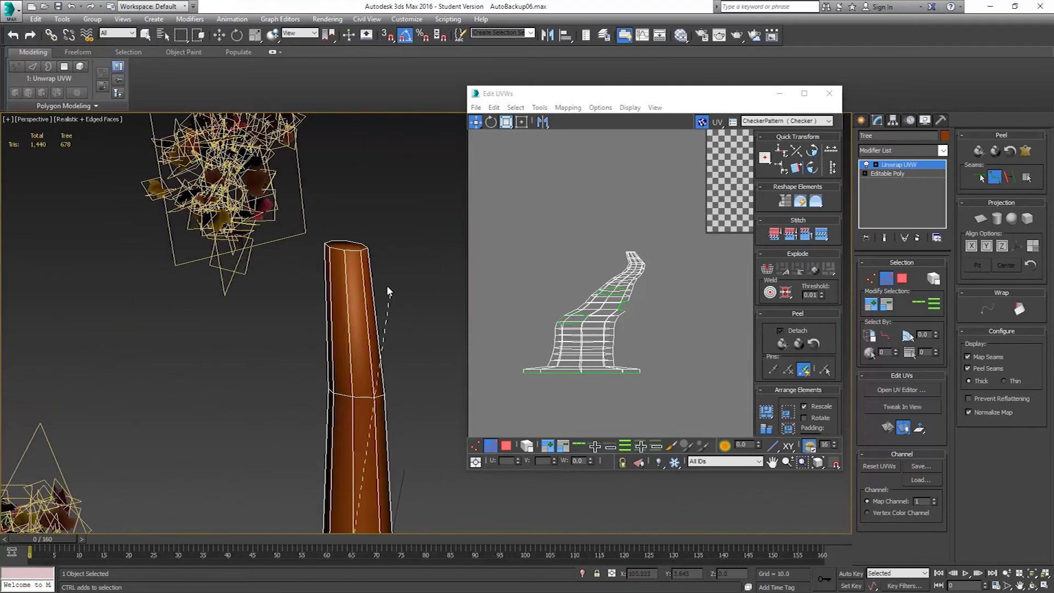
click(343, 249)
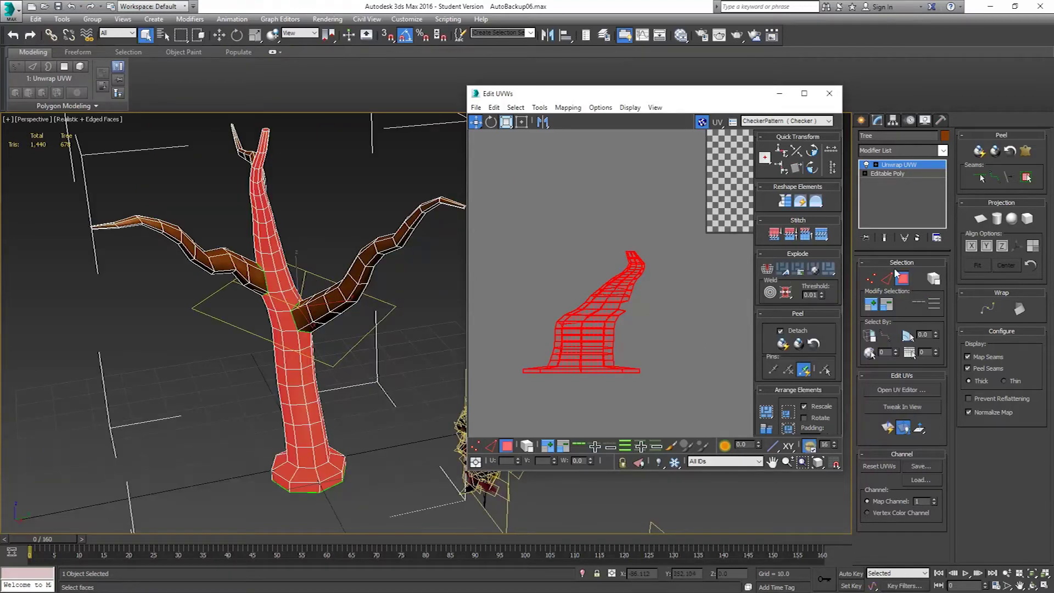
Set Edge mode, clear the trunk face selection, and activate Point-to-Point Seams.
click(887, 277)
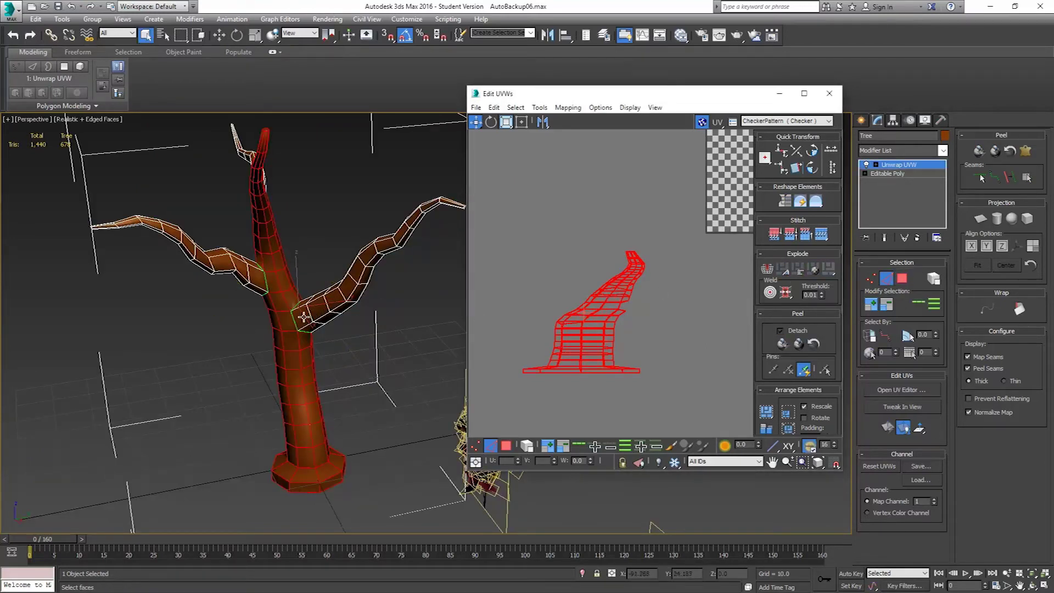
alt+middle_drag(291, 323, 66, 317)
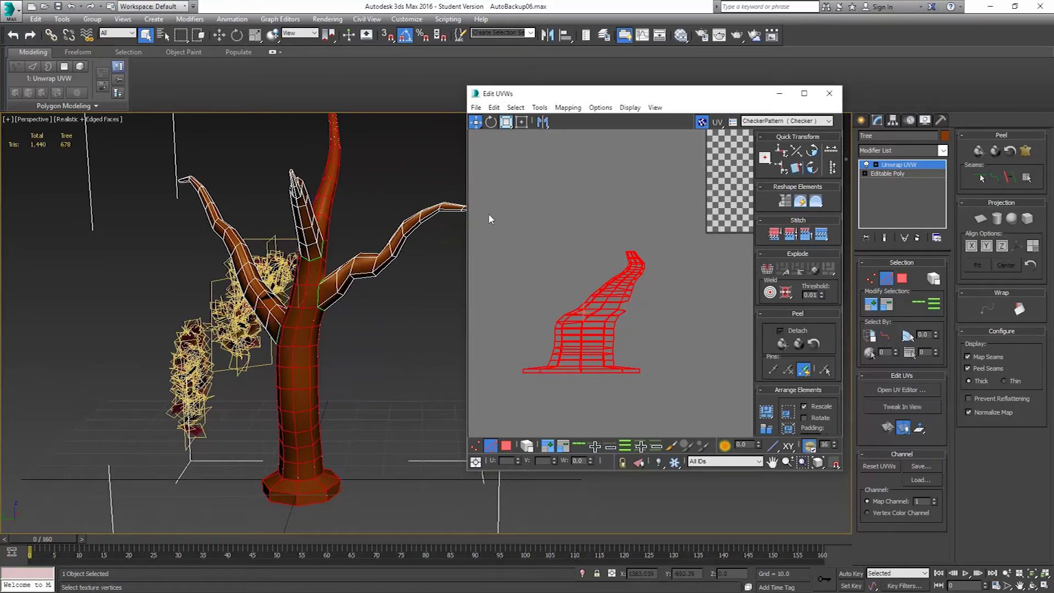
click(400, 183)
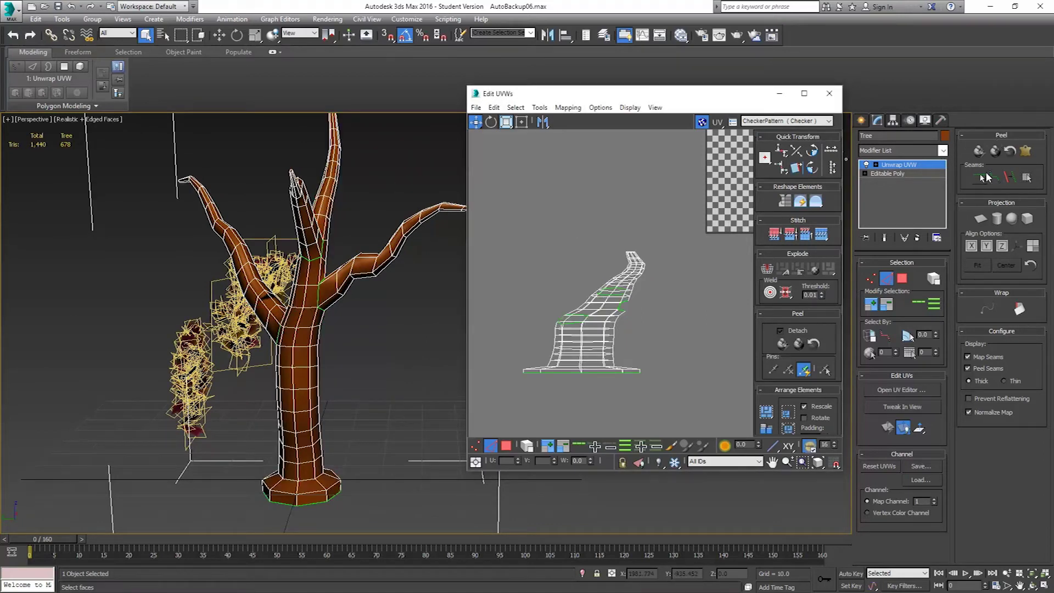
click(995, 177)
Run the trunk seam down to the base vertex.
middle_drag(323, 280, 322, 323)
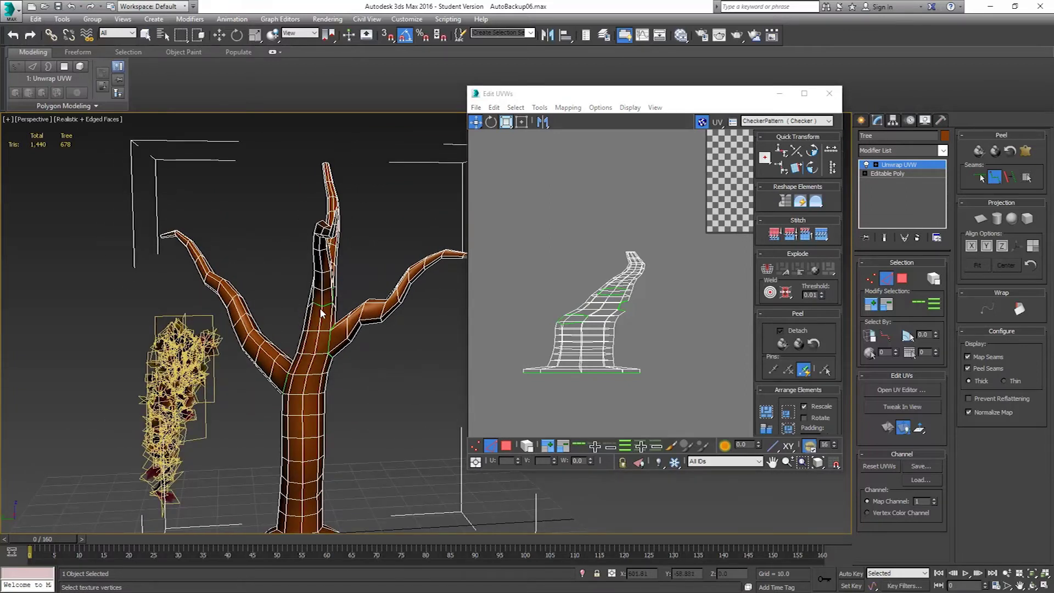
alt+middle_drag(308, 399, 299, 350)
click(313, 365)
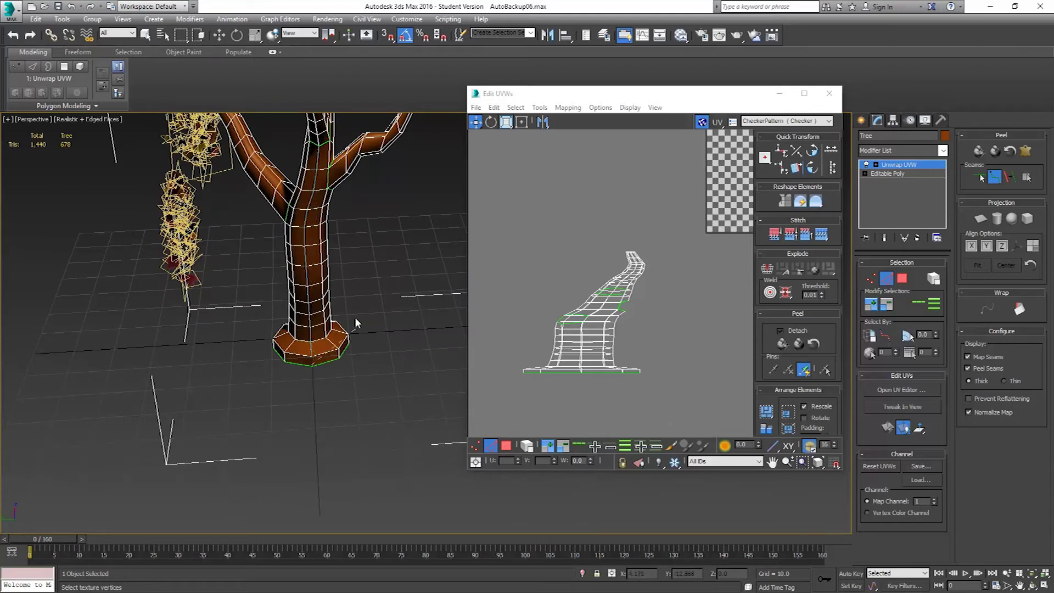
Draw a seam down the right side branch from its top.
alt+middle_drag(323, 219, 326, 279)
scroll(327, 278, up, 2)
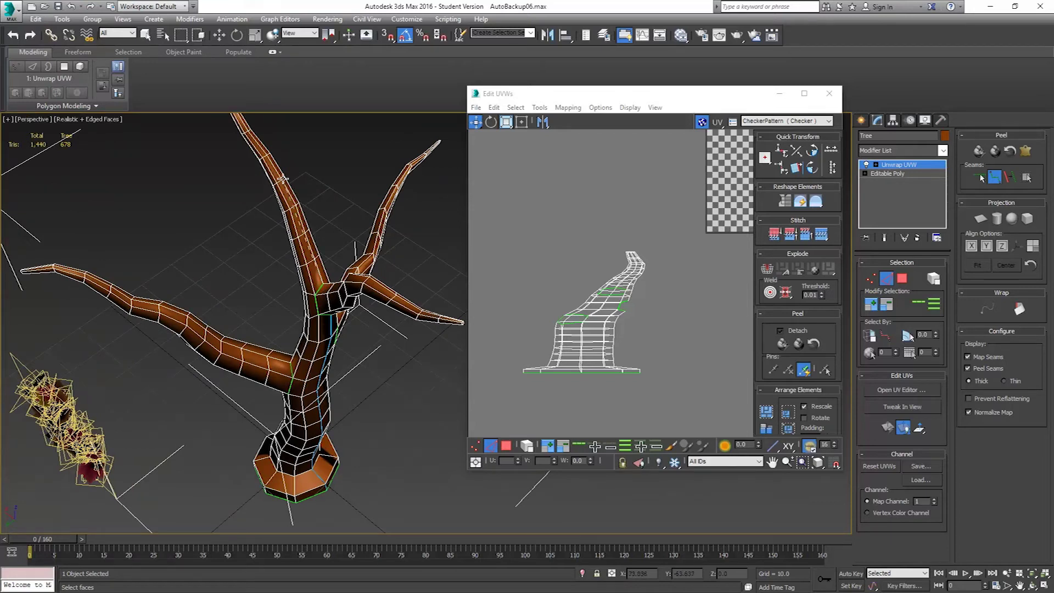
alt+middle_drag(265, 182, 310, 266)
scroll(426, 284, up, 5)
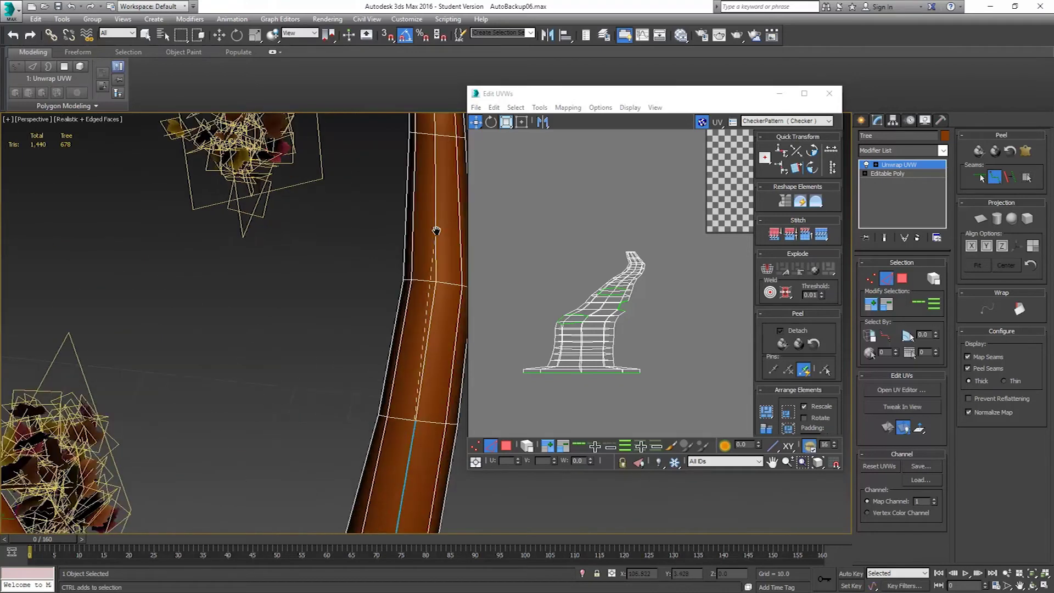
middle_drag(435, 230, 408, 319)
click(344, 249)
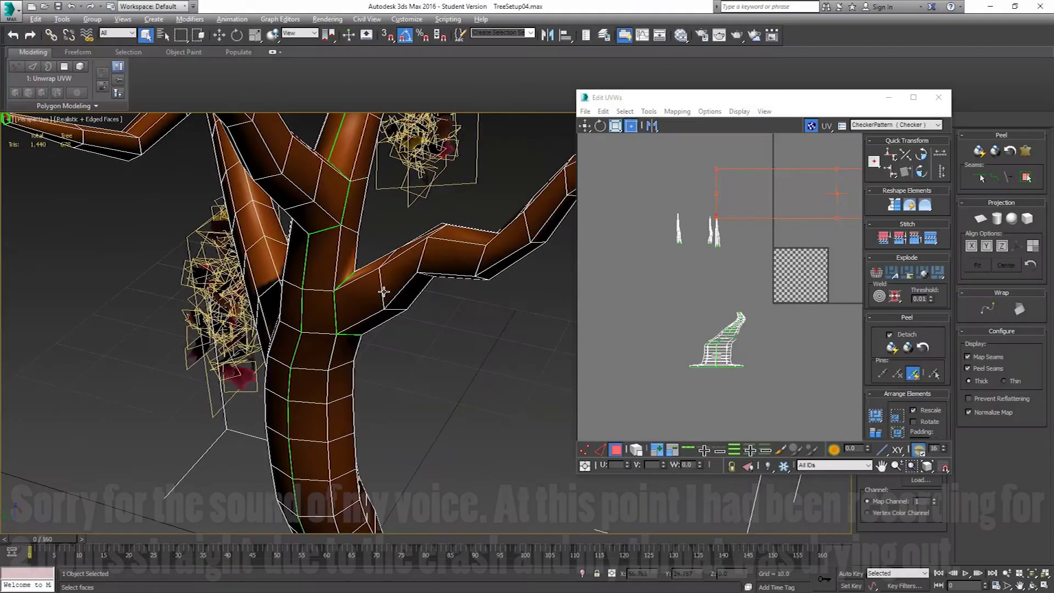
scroll(383, 292, down, 4)
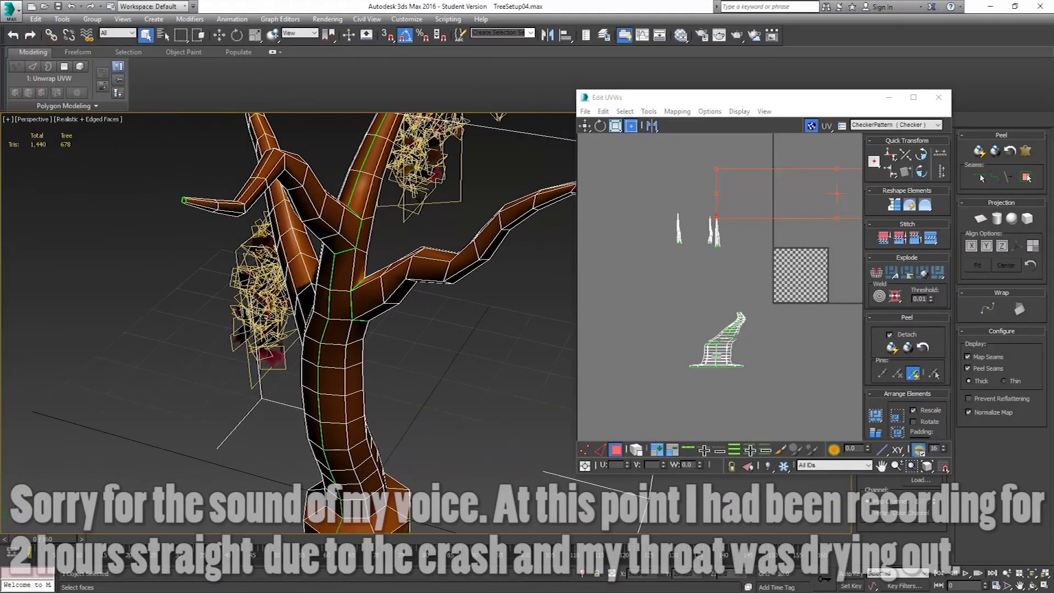
Select the trunk UV island in the UV editor and apply Pelt Map.
scroll(361, 365, up, 3)
alt+middle_drag(361, 364, 367, 350)
click(714, 343)
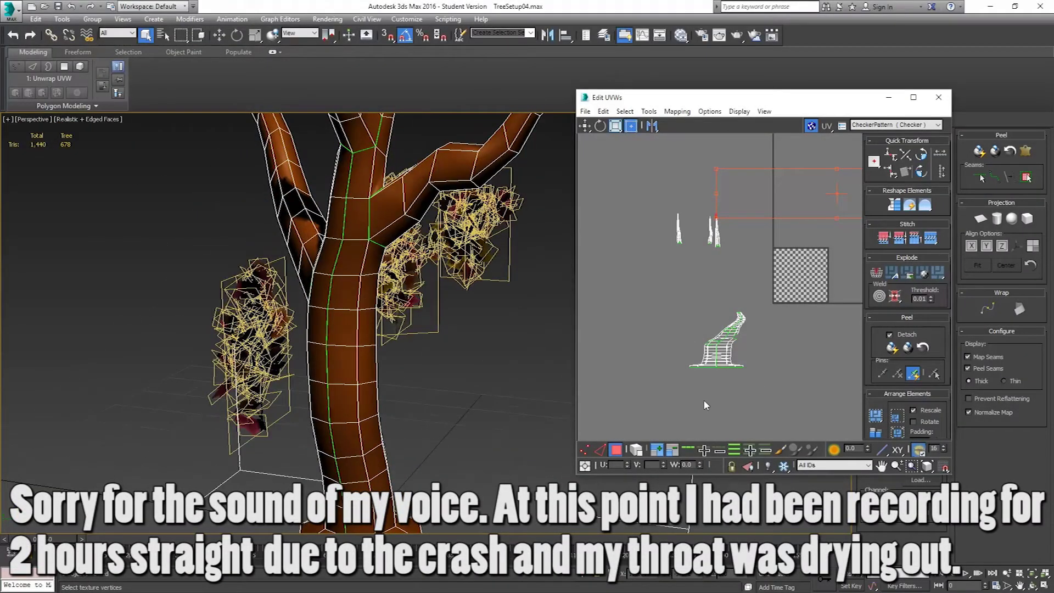
drag(782, 394, 794, 404)
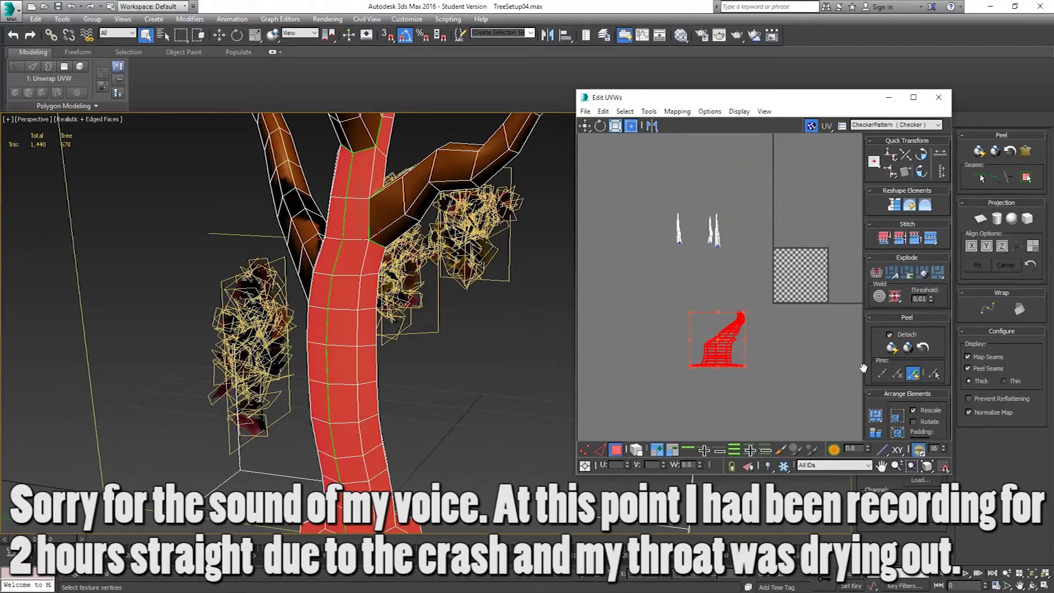
click(1024, 155)
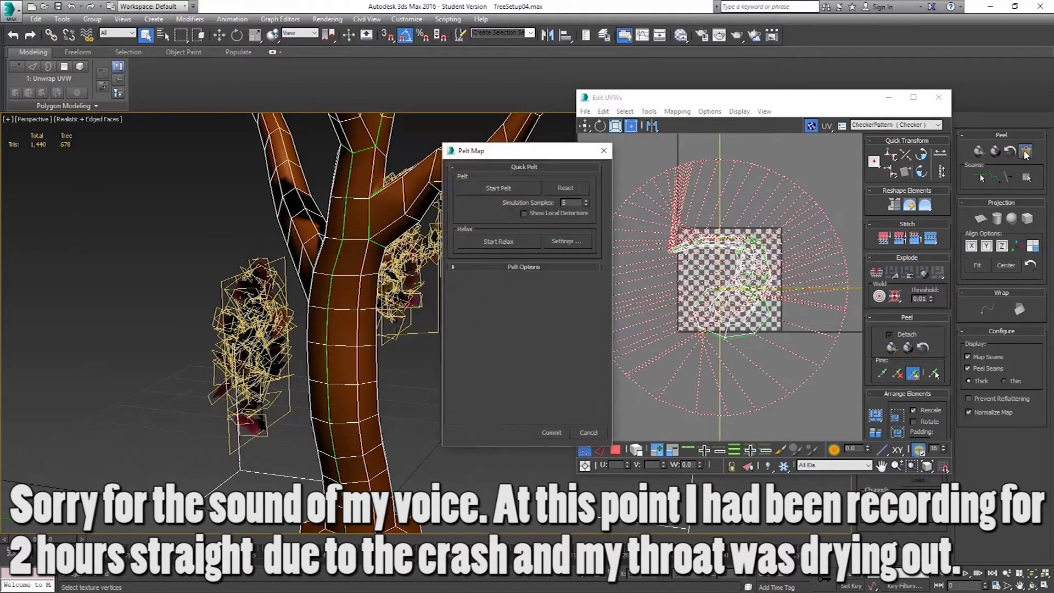
Rotate the pelt stretcher circle and run the pelt simulation once.
drag(553, 152, 477, 171)
click(457, 286)
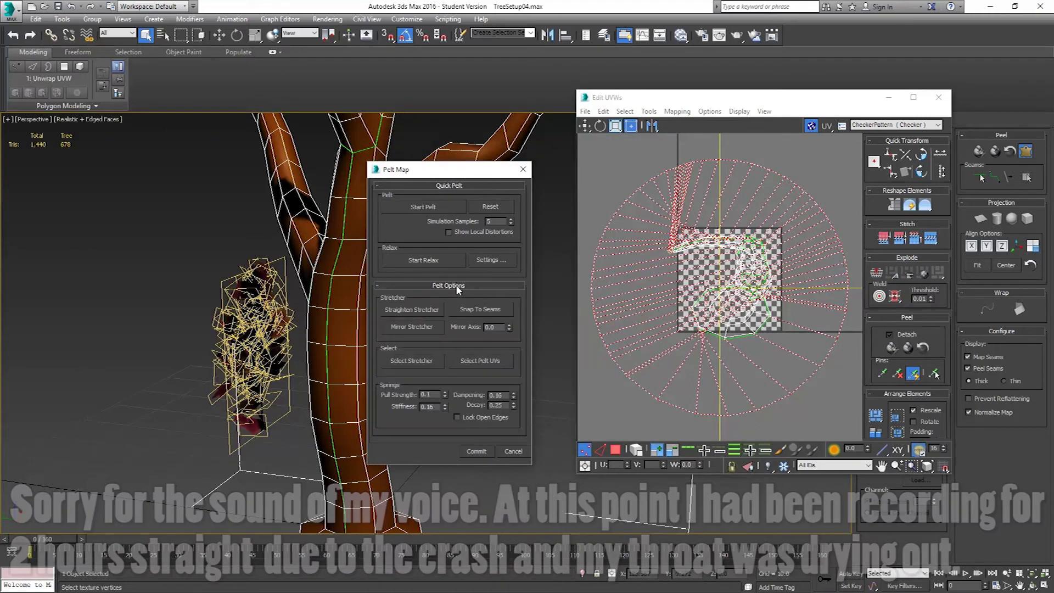
click(411, 360)
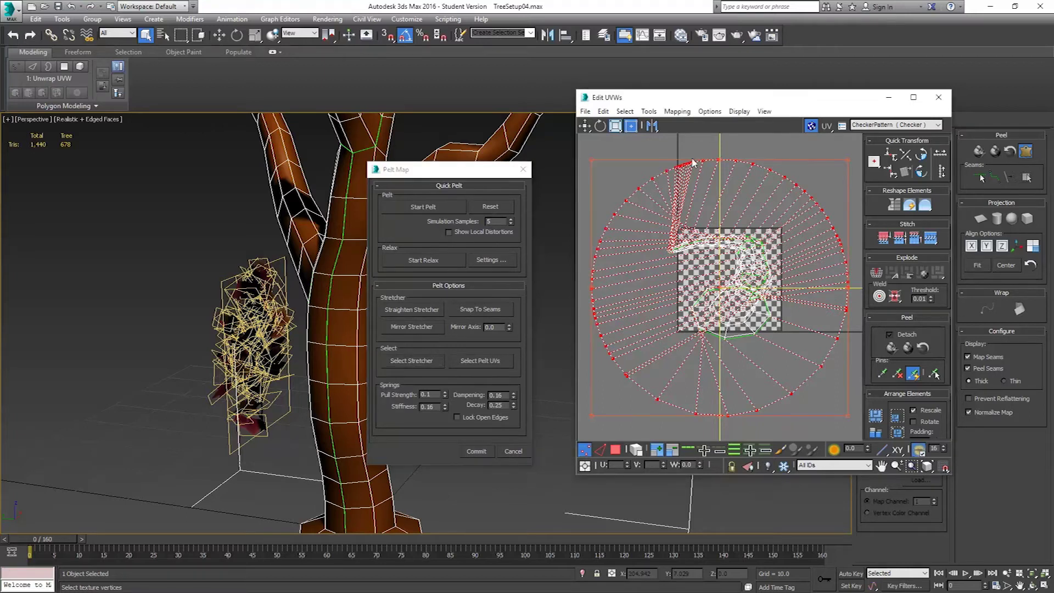
click(600, 126)
drag(720, 287, 727, 291)
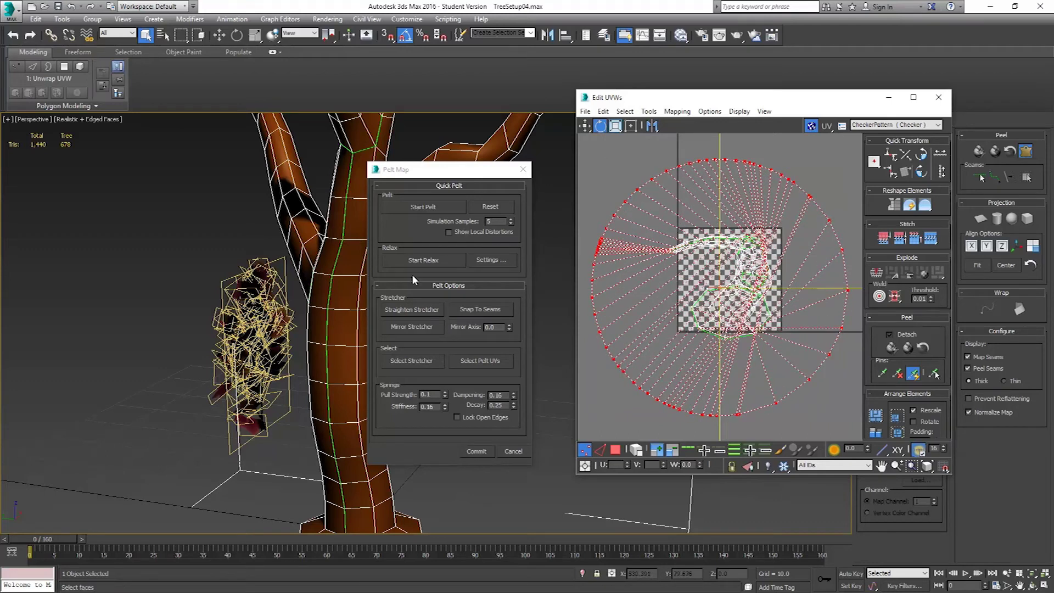
click(425, 207)
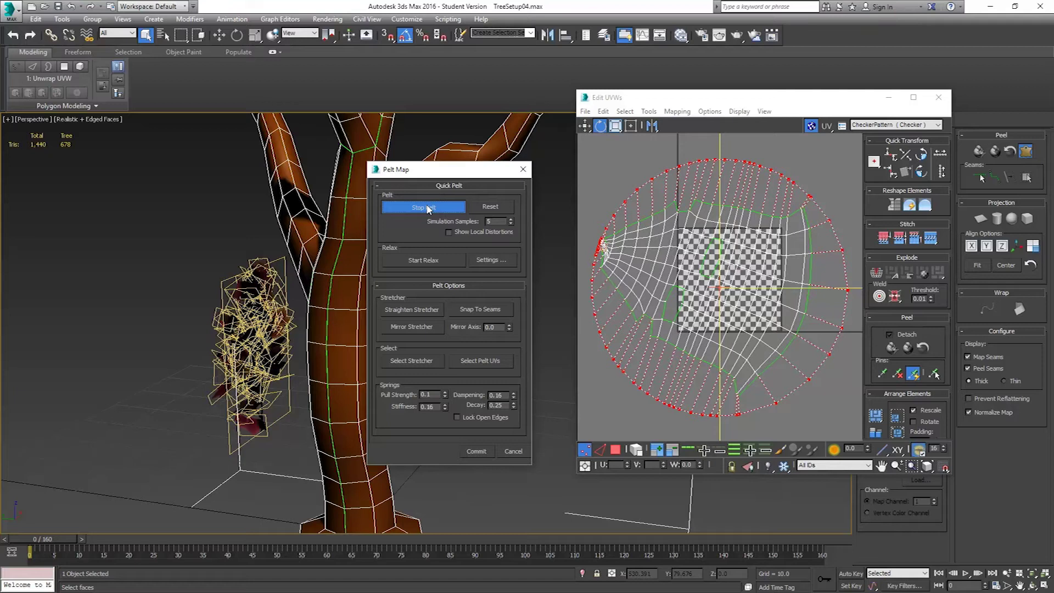
click(428, 208)
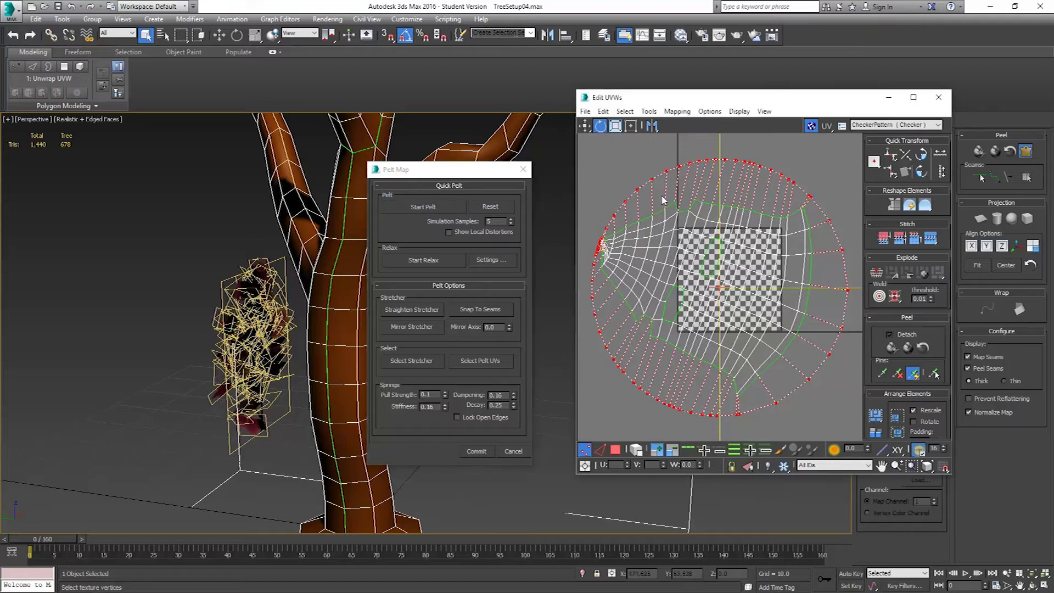
Select all UV vertices and rotate the mesh about 73° clockwise, then recentre.
scroll(656, 193, down, 5)
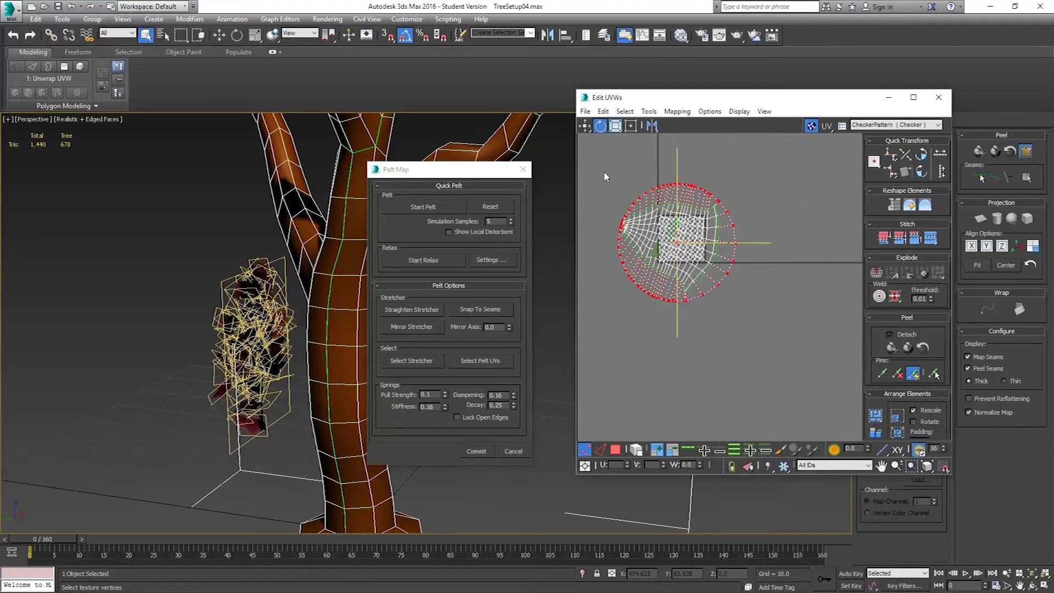
key(ctrl+a)
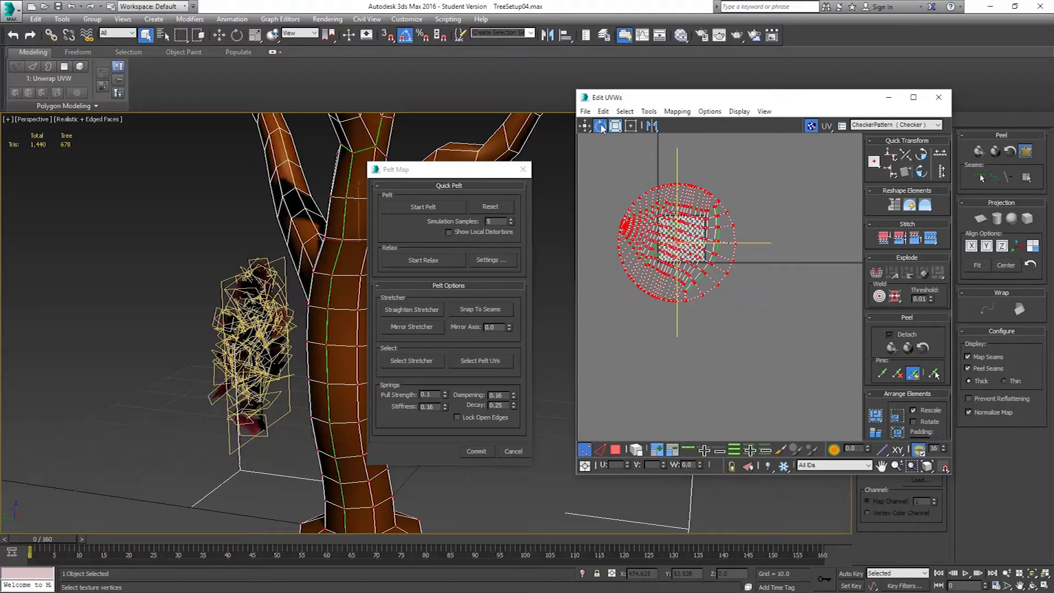
drag(705, 205, 705, 237)
middle_drag(706, 239, 709, 273)
Straighten the stretcher, stretch it into a tall ellipse, re-run the pelt, and commit.
click(413, 310)
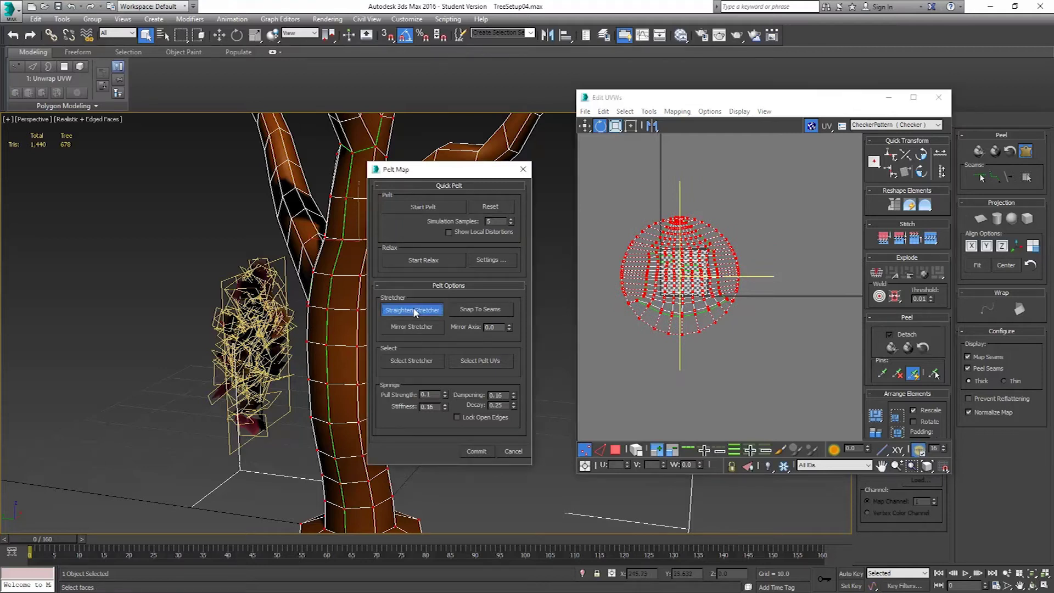
click(417, 359)
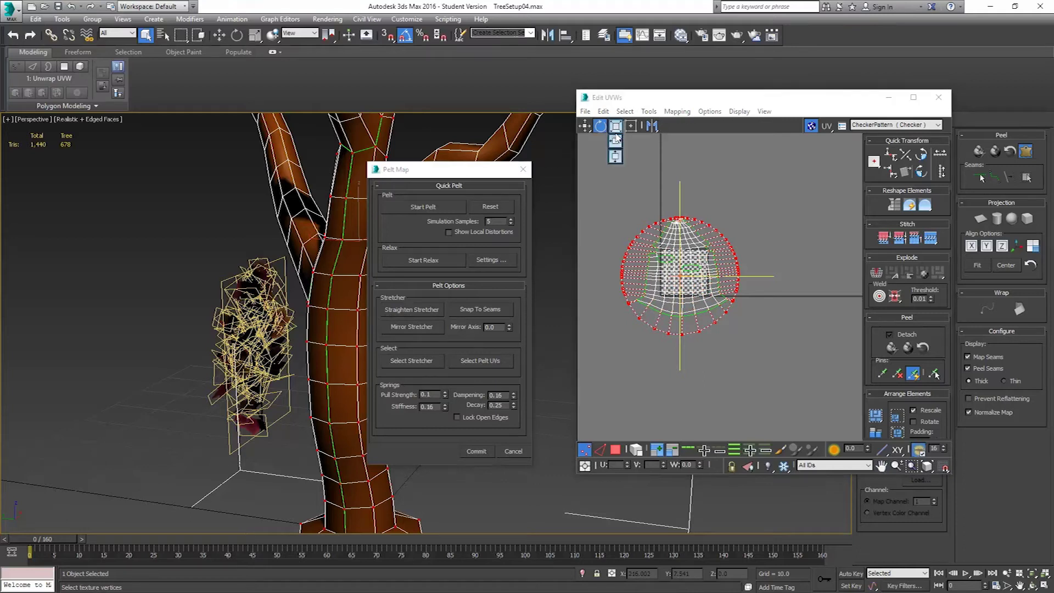
drag(695, 222, 693, 155)
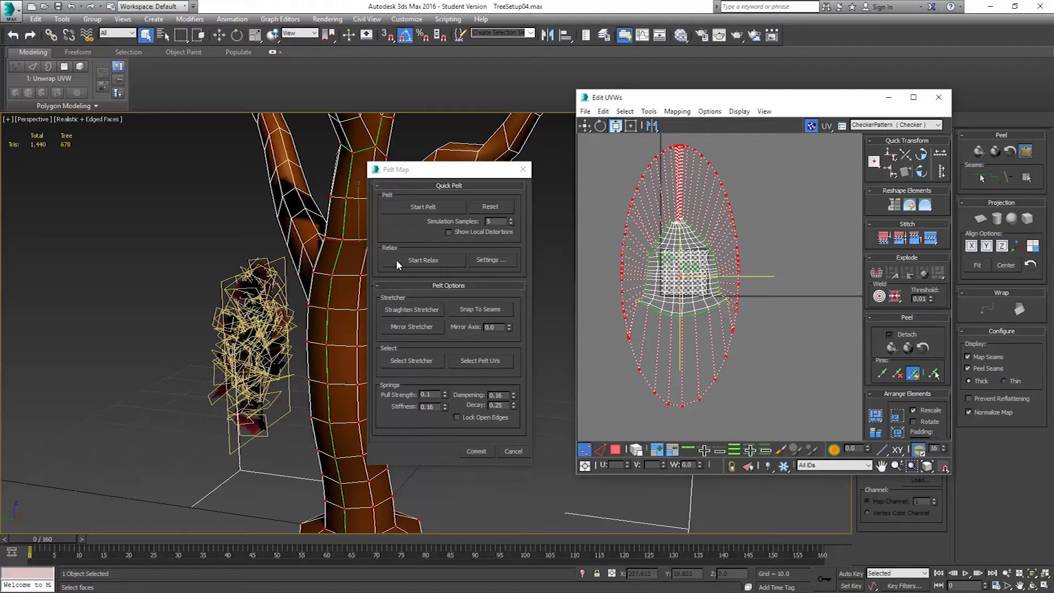
click(430, 207)
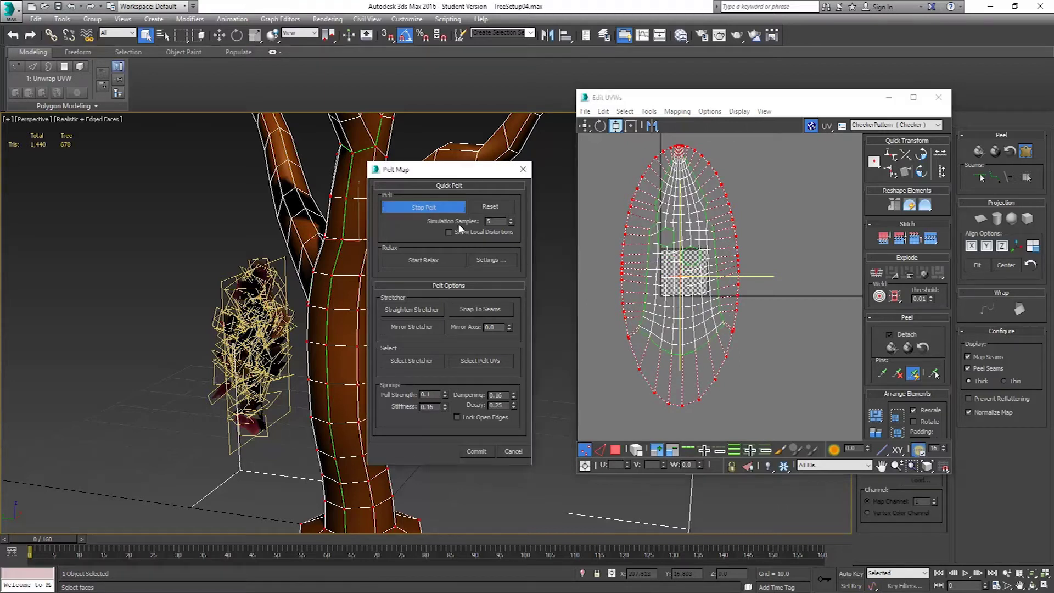
click(471, 451)
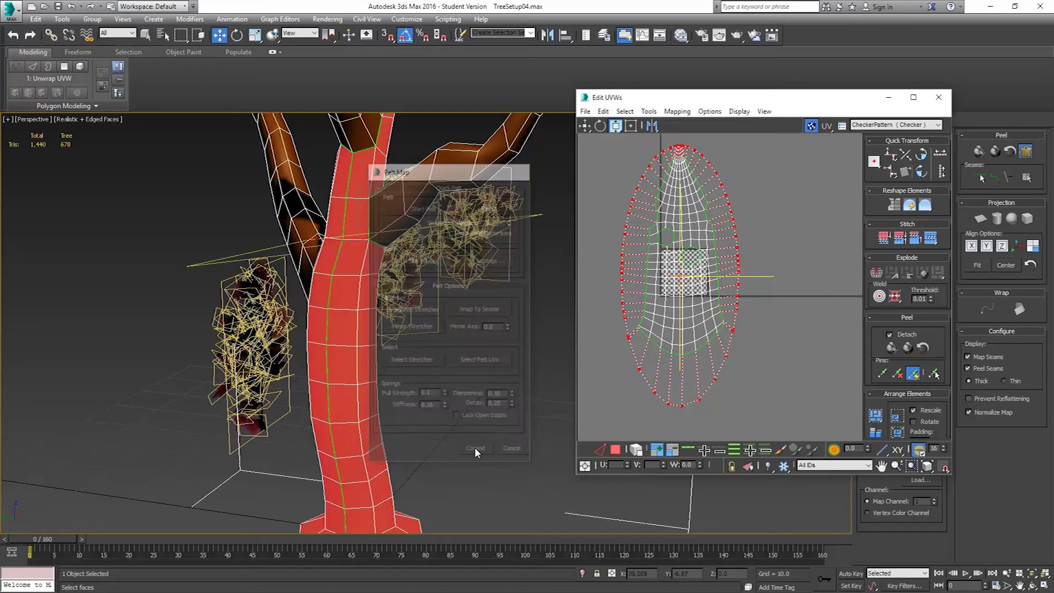
Move the unwrapped trunk island to the lower right of the UV space.
click(585, 127)
drag(683, 239, 825, 359)
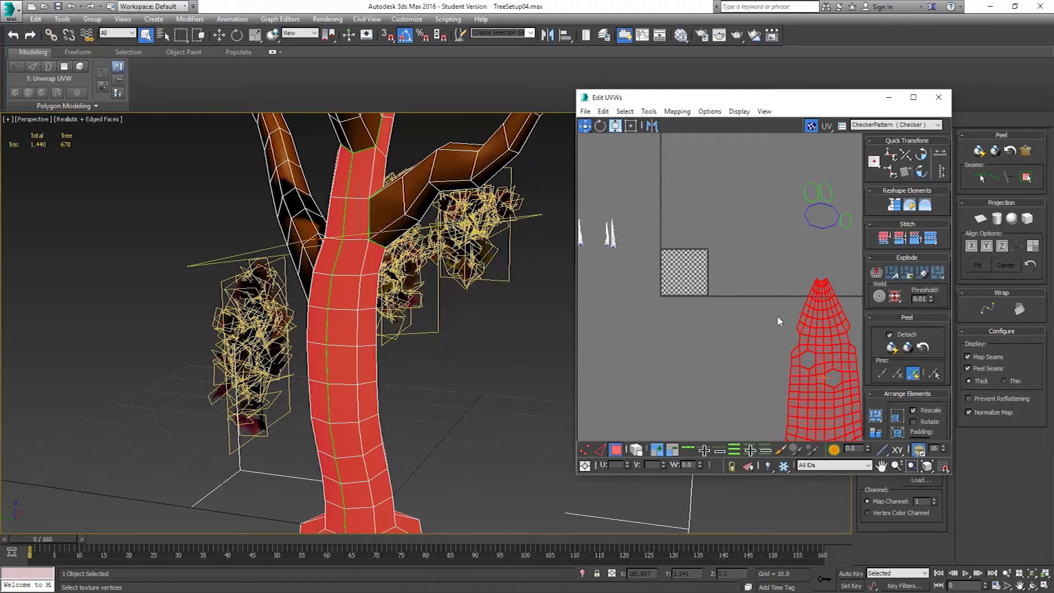
middle_drag(657, 269, 737, 317)
scroll(660, 277, up, 6)
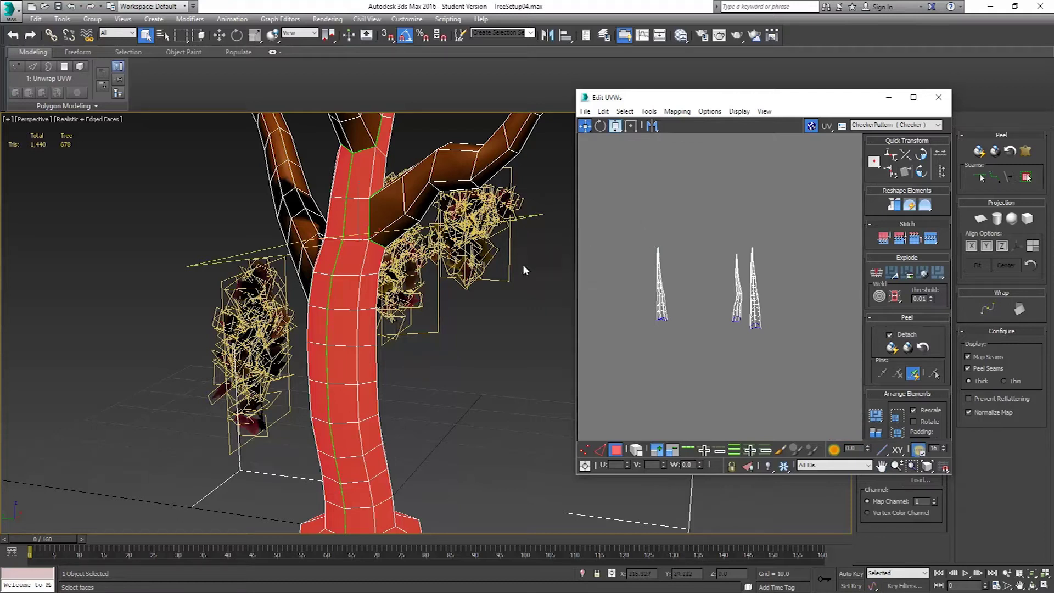
alt+middle_drag(473, 221, 483, 291)
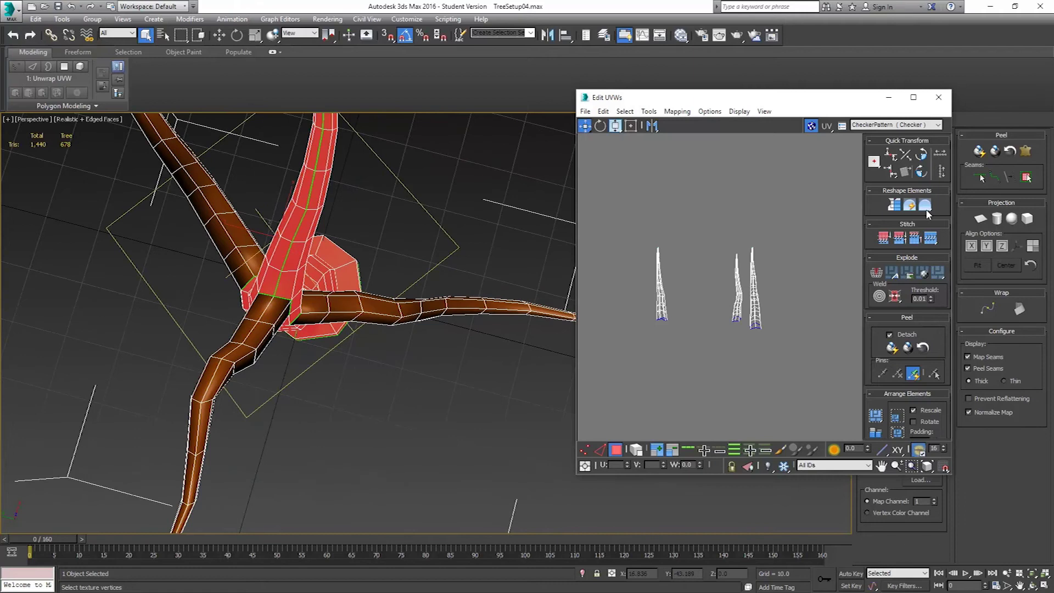
drag(859, 101, 742, 93)
Select the edge loop along the branch and Break the UVs apart there.
click(885, 278)
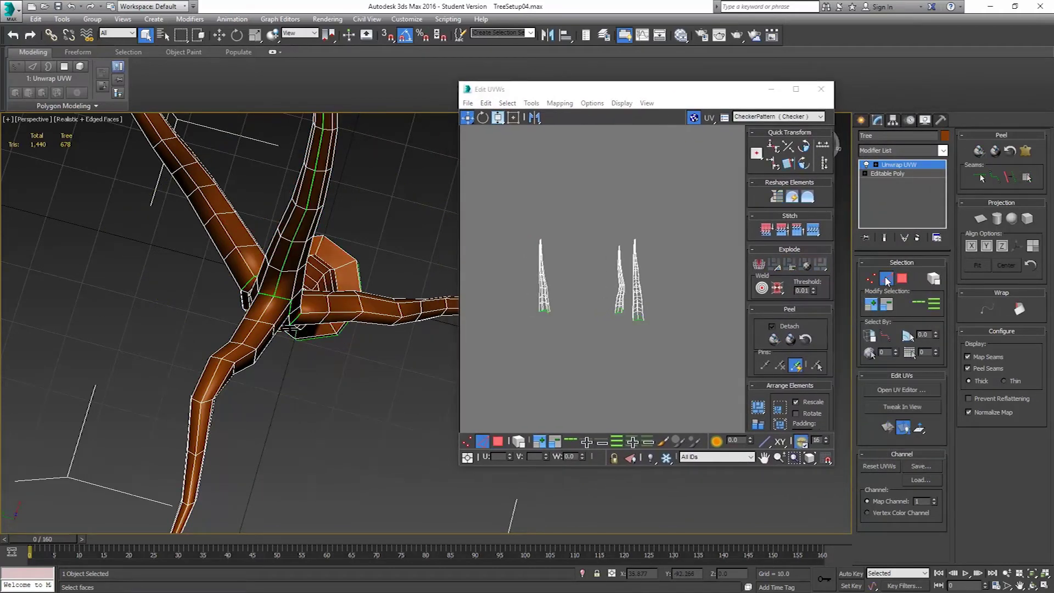
click(314, 311)
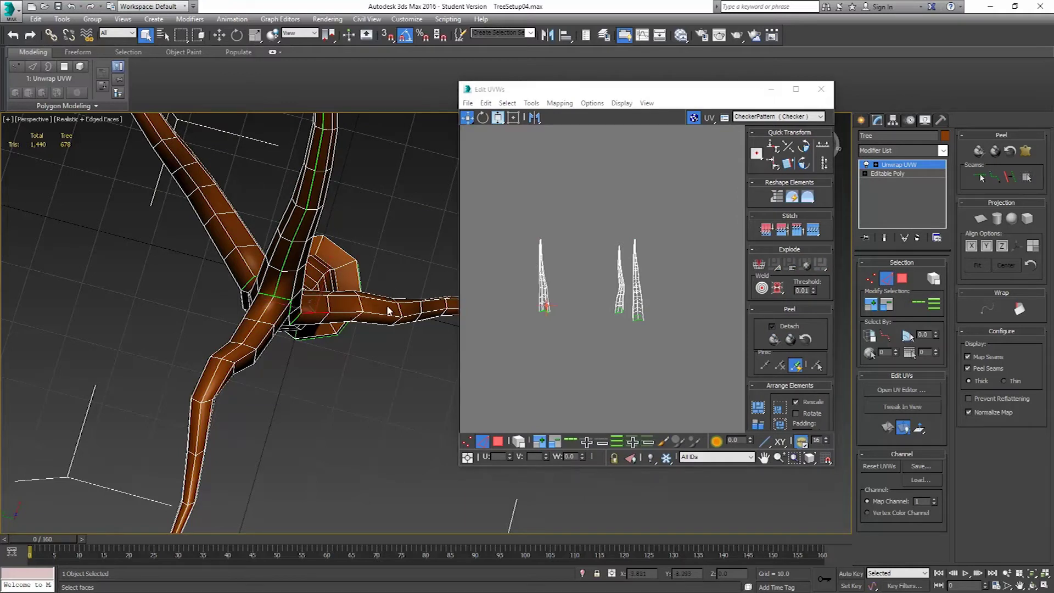
click(919, 301)
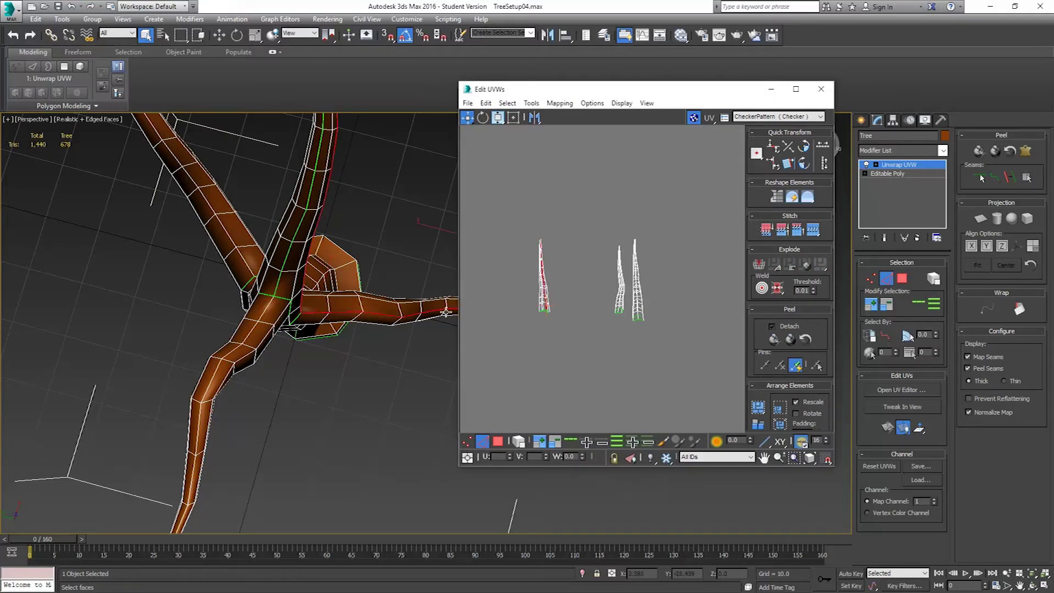
alt+middle_drag(366, 303, 316, 373)
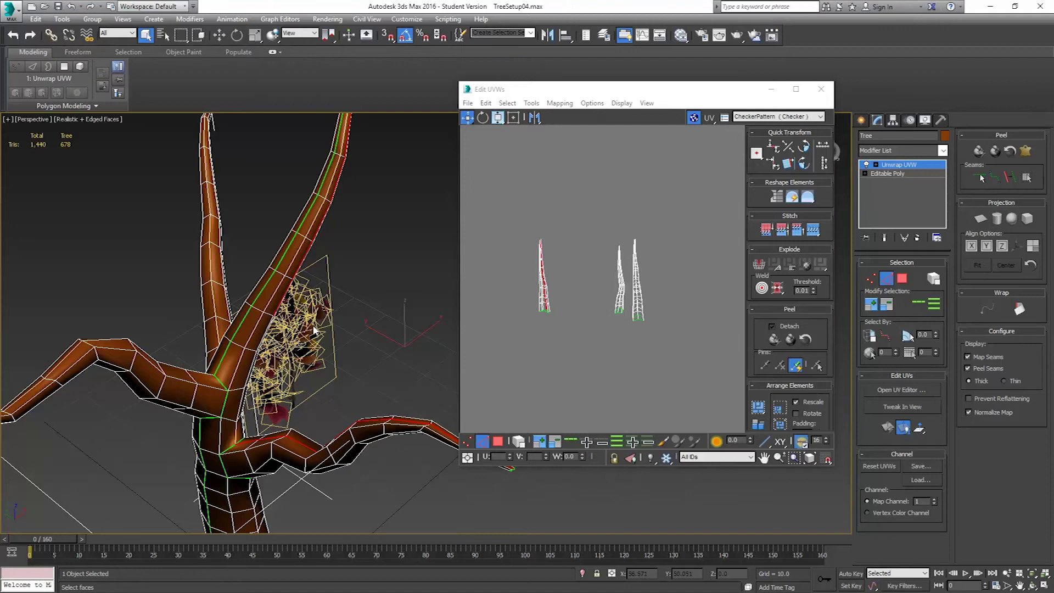
alt+middle_drag(262, 433, 281, 391)
drag(120, 176, 363, 459)
alt+middle_drag(402, 451, 351, 330)
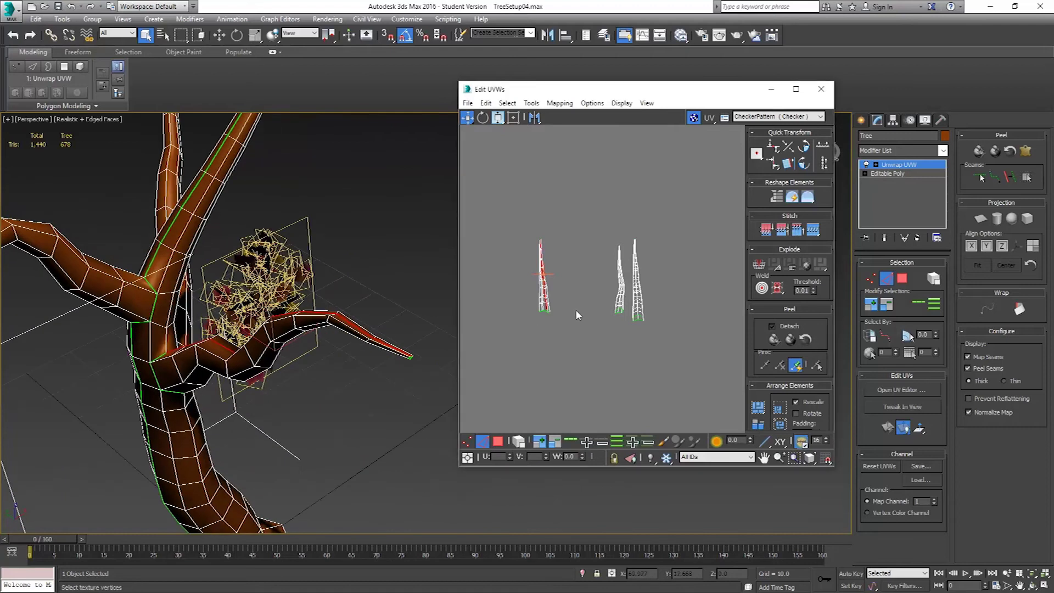
right_click(571, 262)
click(551, 291)
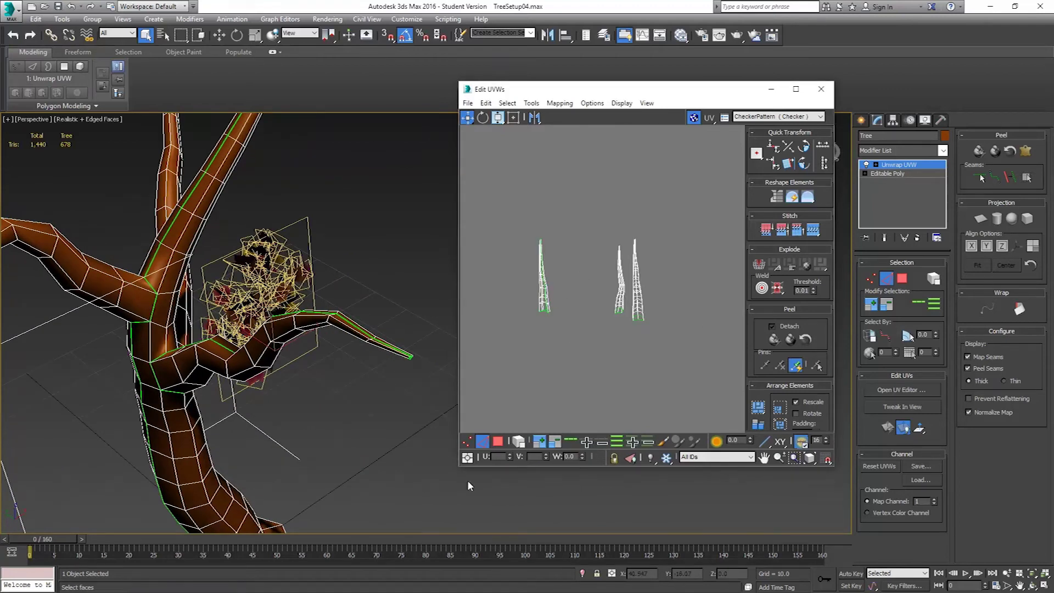
Select the left branch UV island in face mode and apply Pelt Map.
click(497, 441)
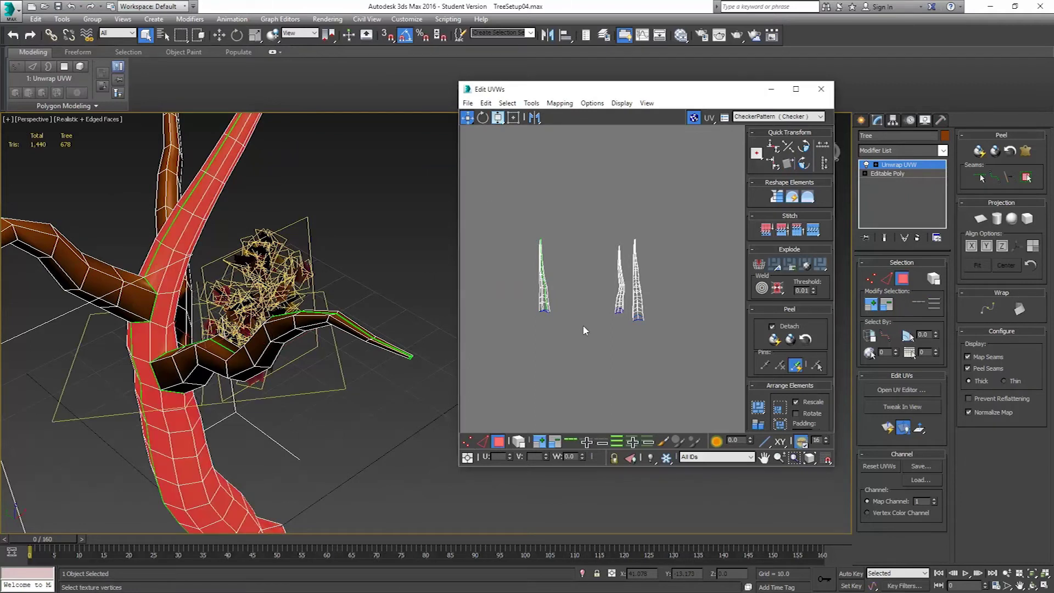
drag(584, 328, 502, 206)
click(1024, 151)
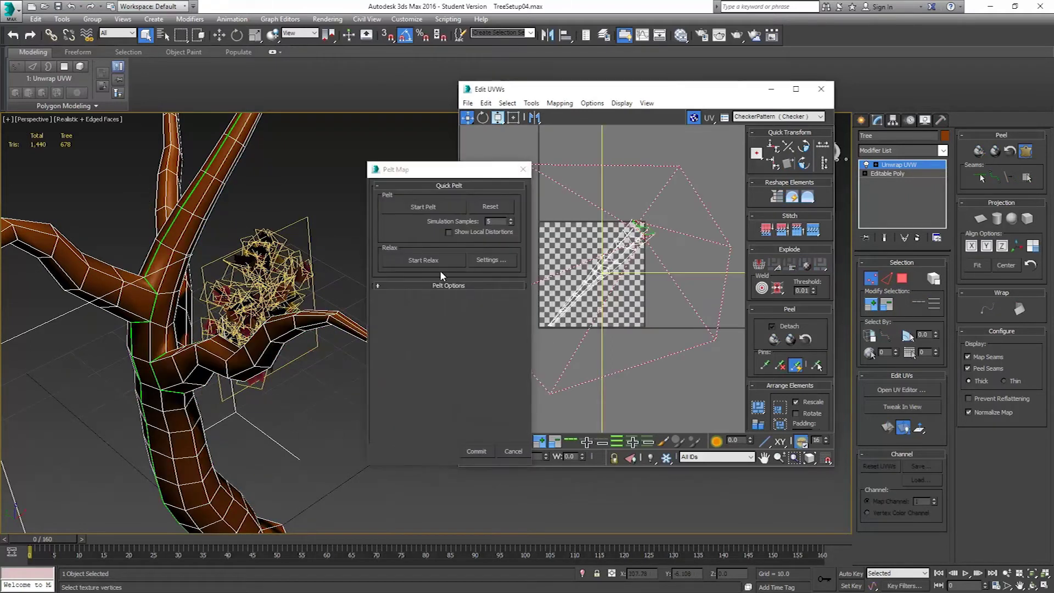
Close the branch's Pelt Map settings and bring the branch island into view.
middle_drag(572, 262, 620, 236)
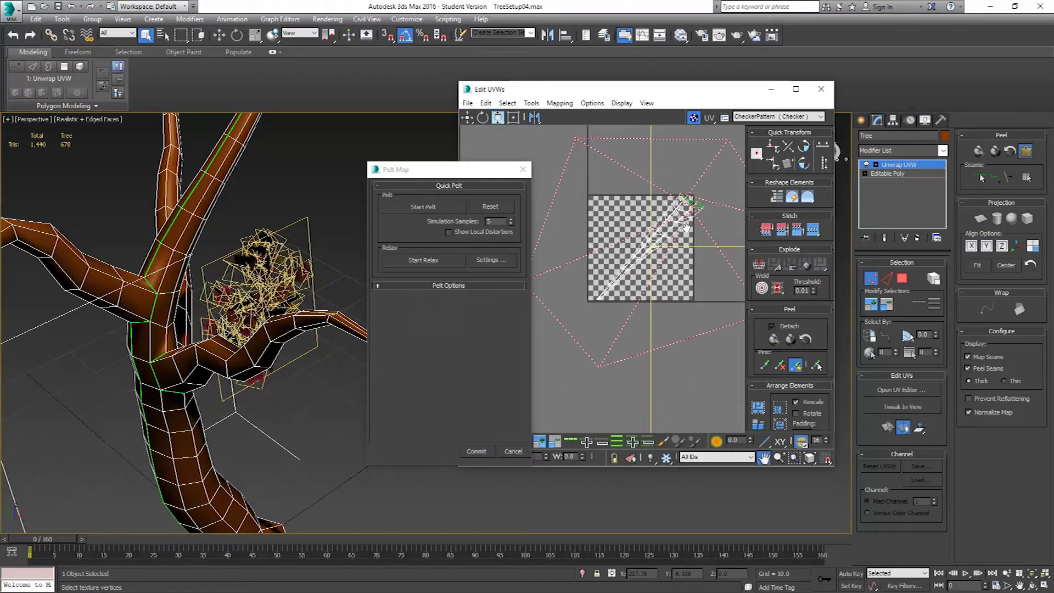
click(522, 169)
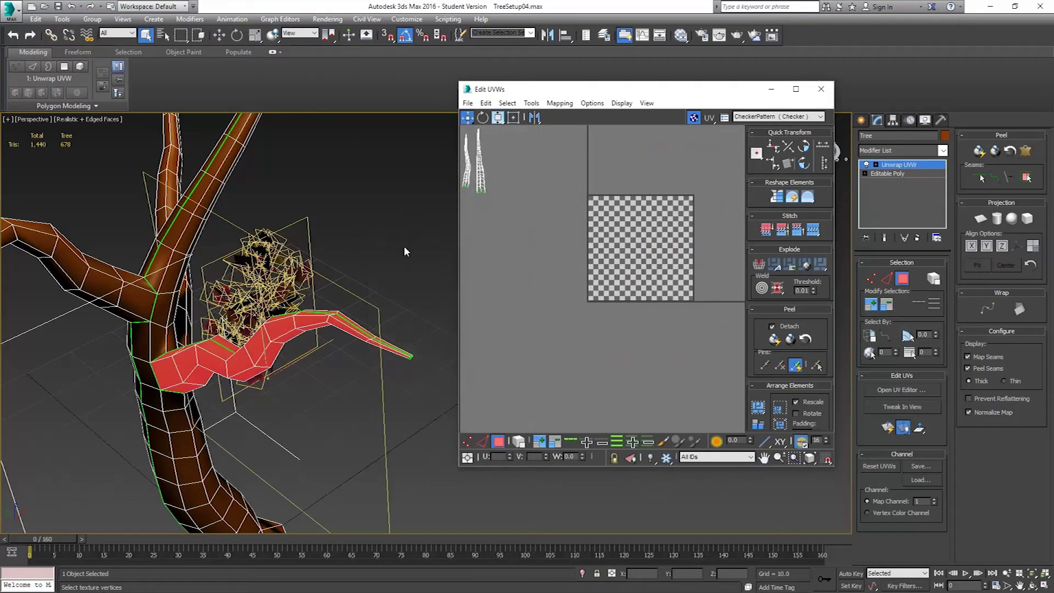
middle_drag(597, 261, 661, 317)
middle_drag(529, 273, 627, 321)
scroll(568, 252, up, 5)
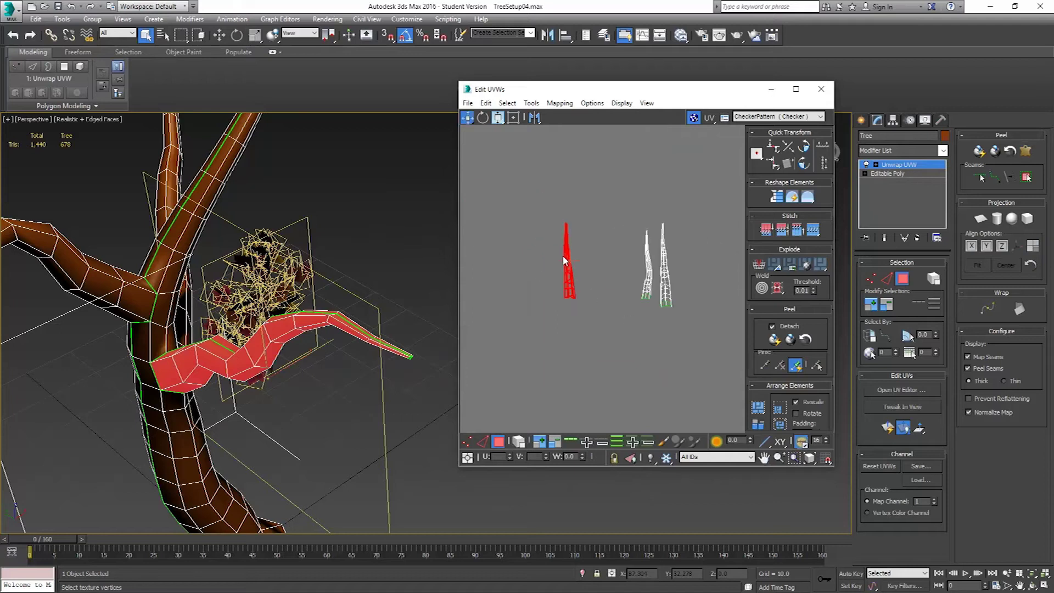
scroll(583, 248, down, 2)
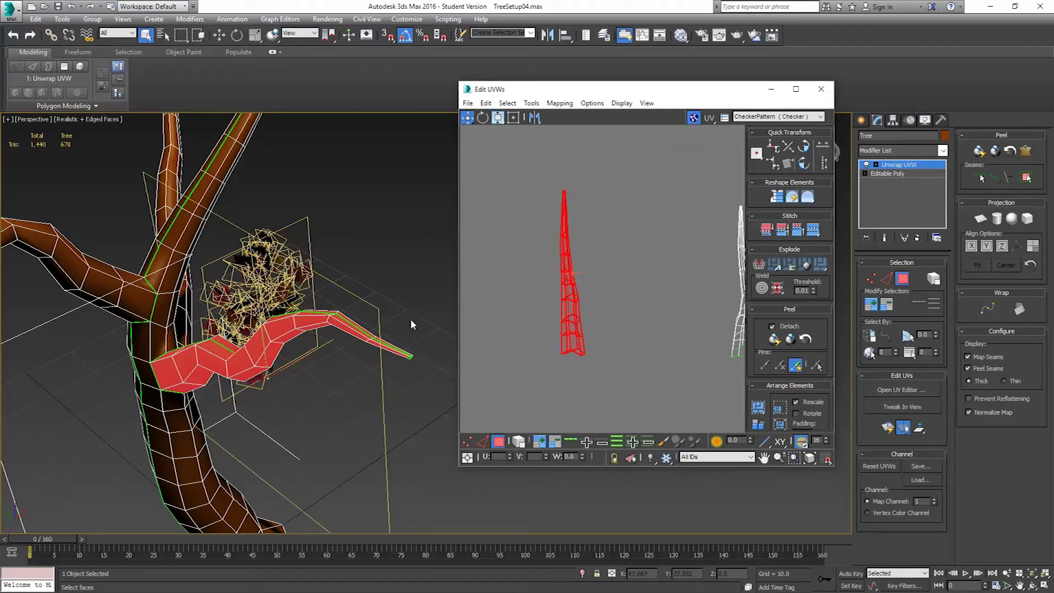
Select a full edge loop along the trunk and refine it with a box selection.
alt+middle_drag(411, 324, 167, 304)
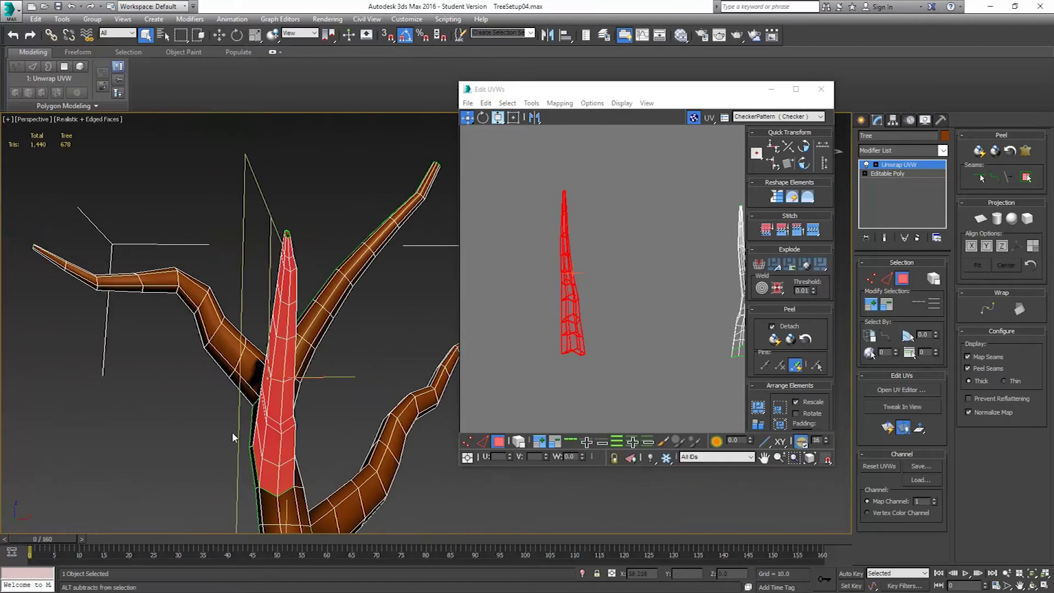
click(278, 475)
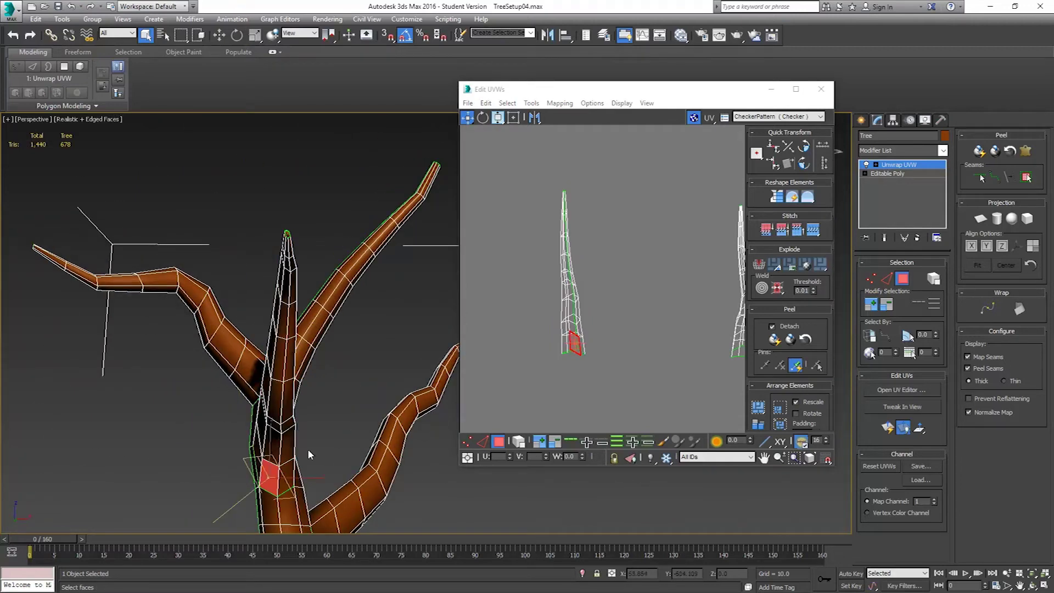
click(887, 278)
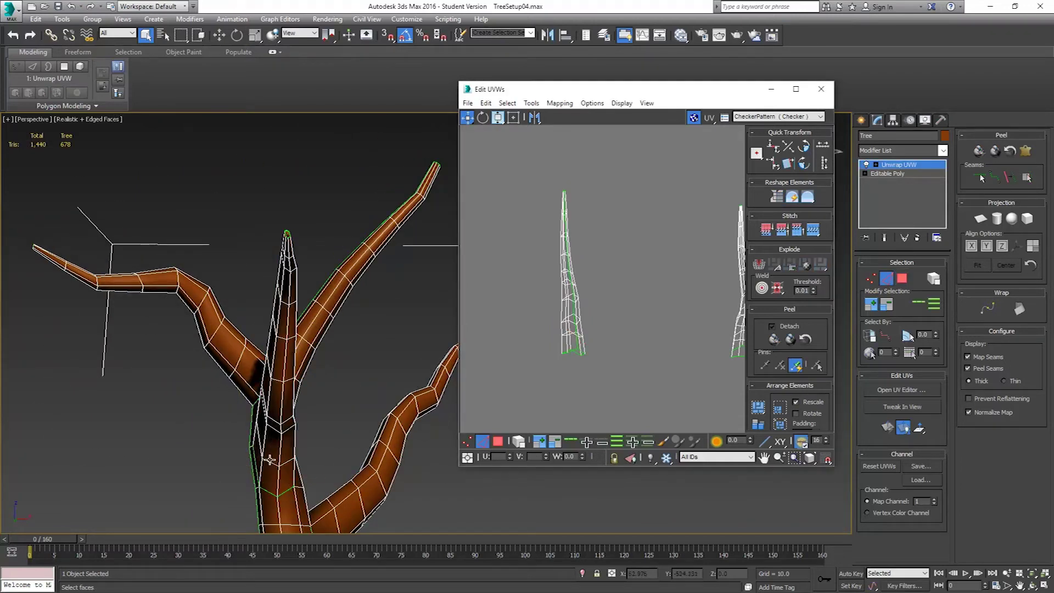
click(918, 305)
alt+middle_drag(254, 382, 272, 340)
alt+middle_drag(234, 403, 196, 410)
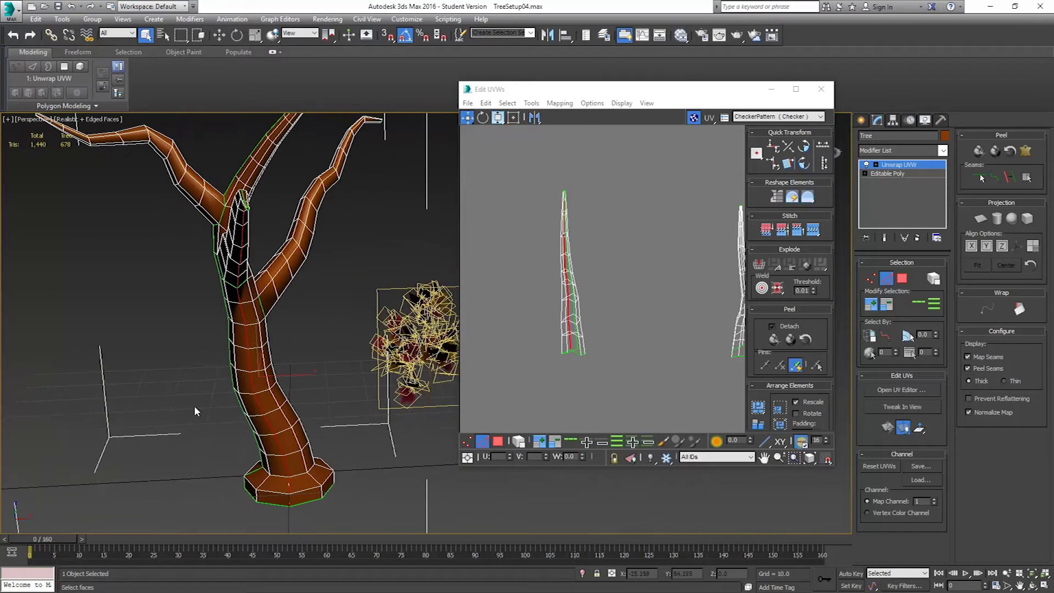
drag(168, 518, 356, 301)
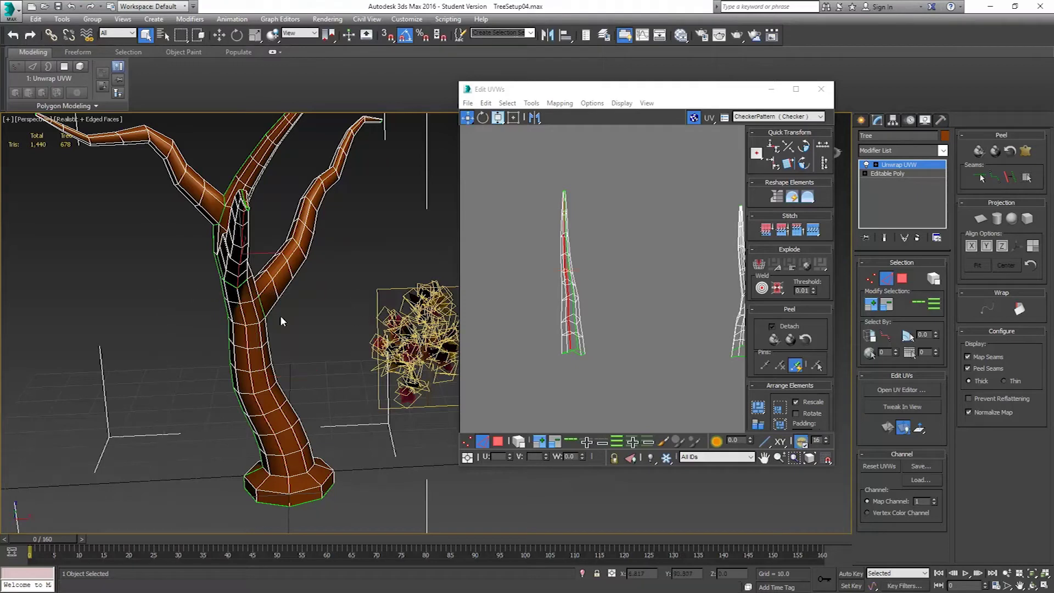
alt+middle_drag(234, 277, 344, 292)
Select the next branch's whole UV strip, move it left, and apply Pelt Map.
right_click(548, 268)
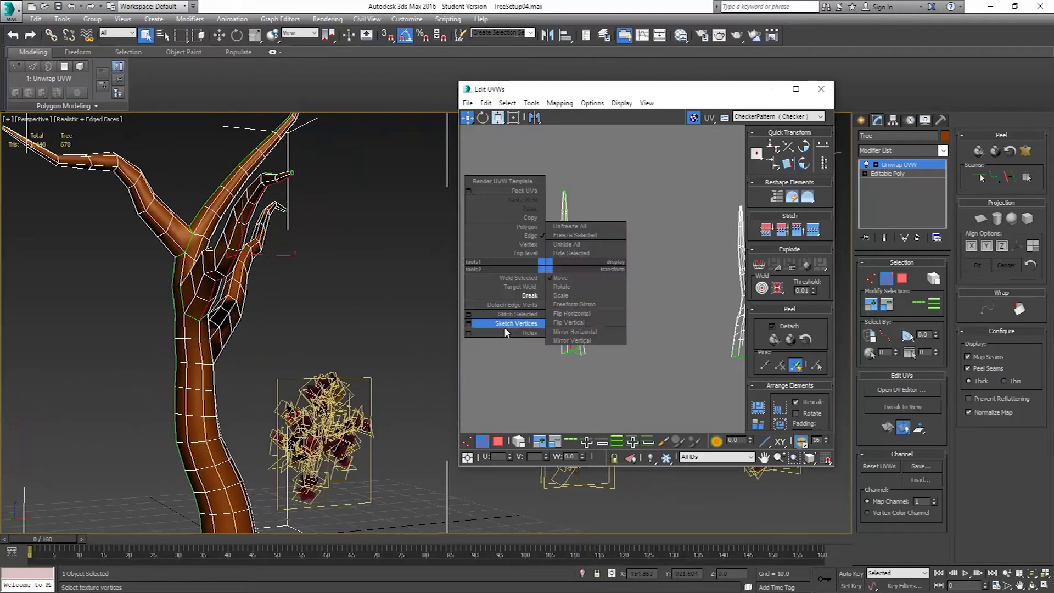
click(519, 297)
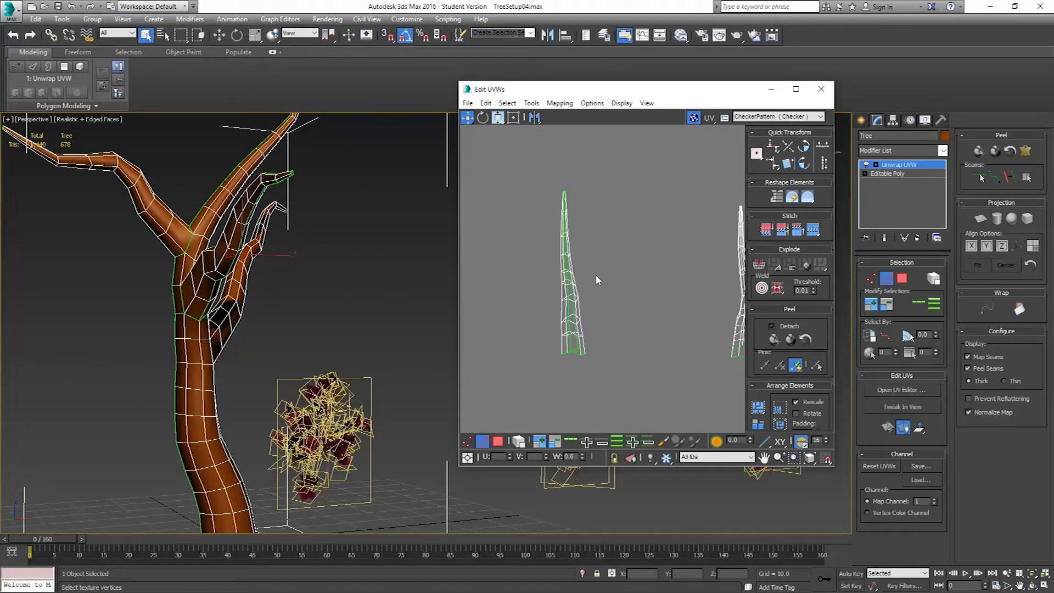
click(498, 442)
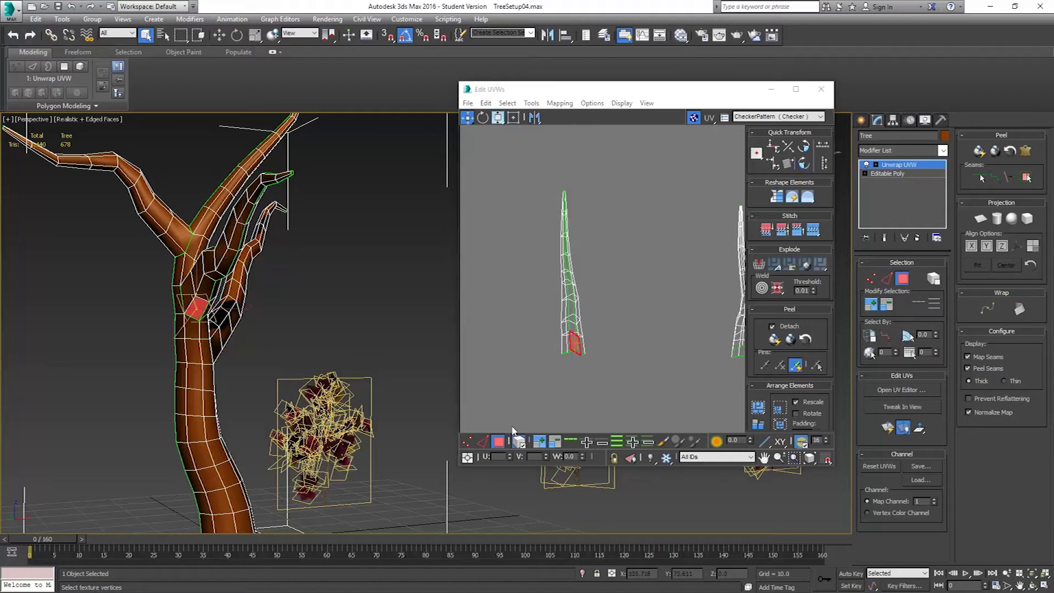
double_click(564, 302)
drag(564, 301, 483, 305)
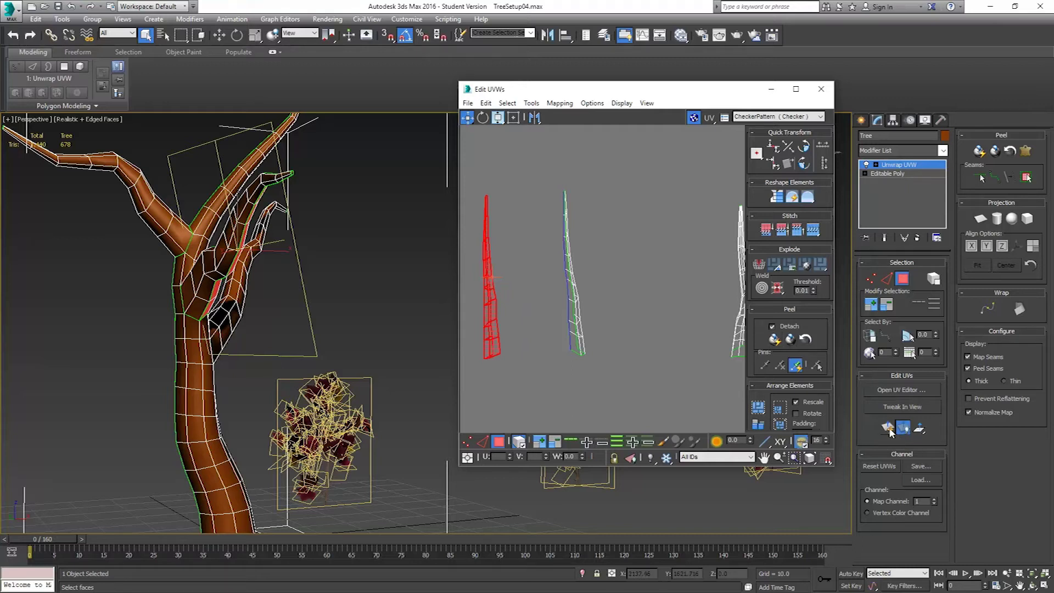
middle_drag(558, 337, 636, 329)
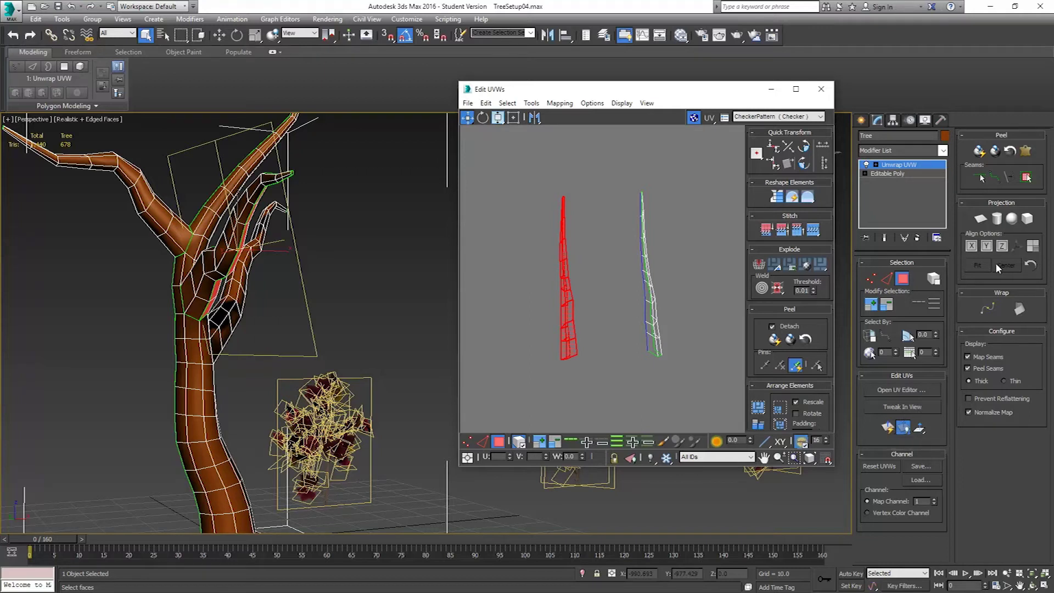
click(1027, 151)
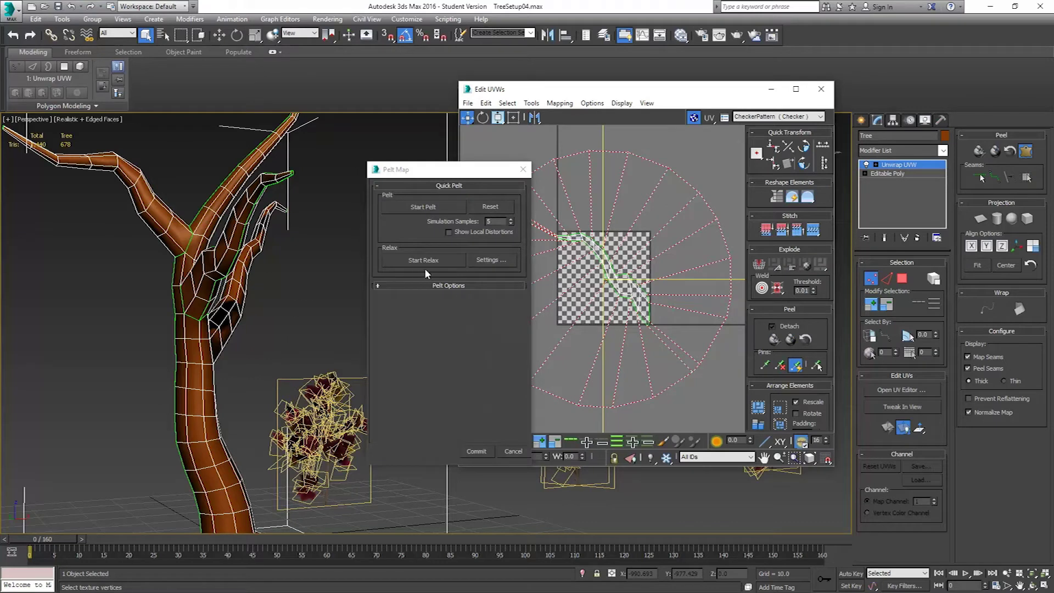
Pelt and commit the red branch island, rotate it -55° upright, and move it right.
click(431, 285)
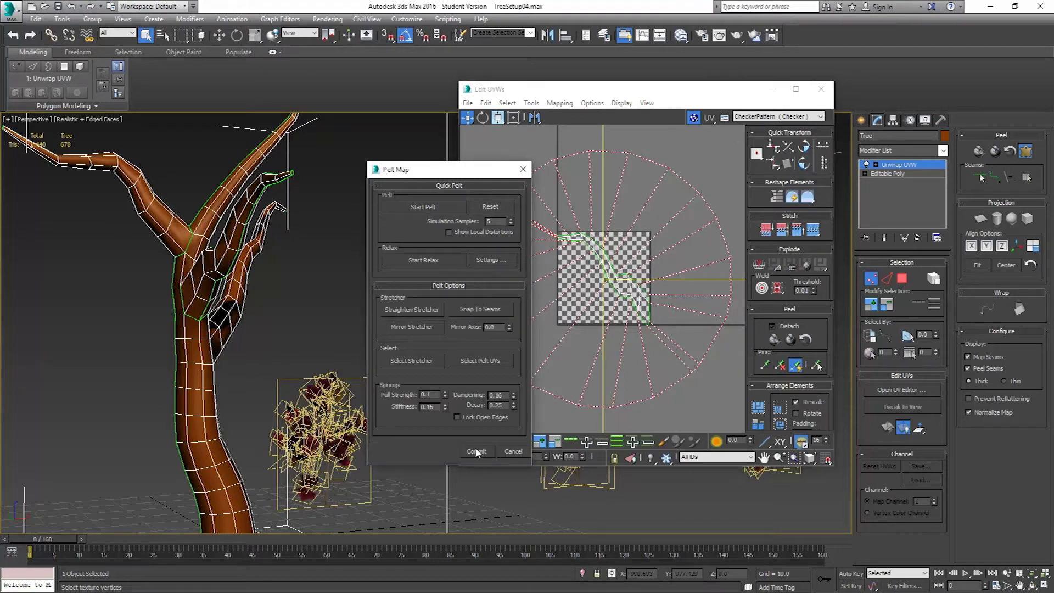
click(429, 205)
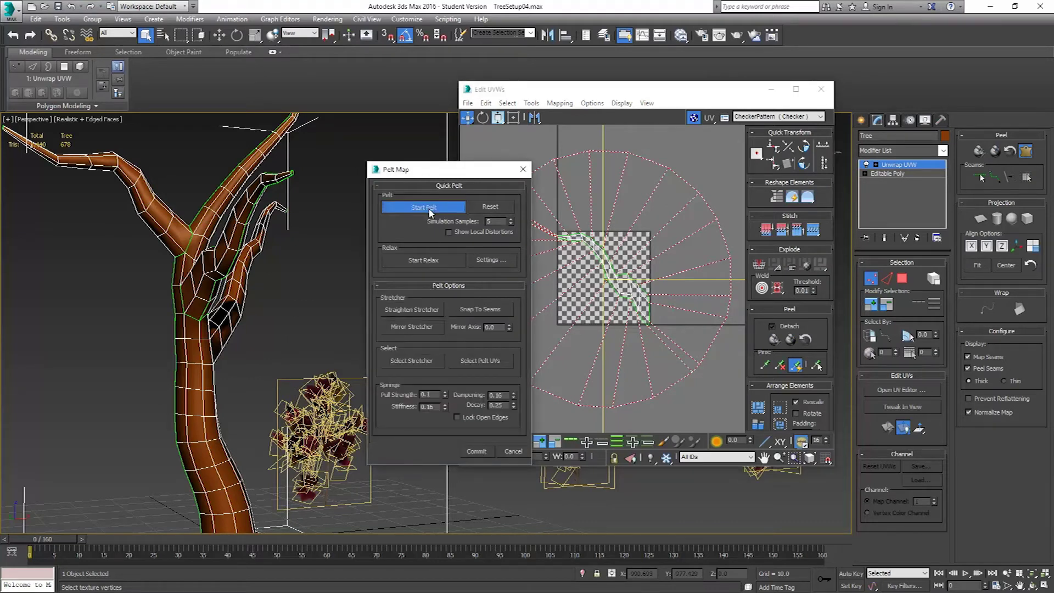
click(476, 450)
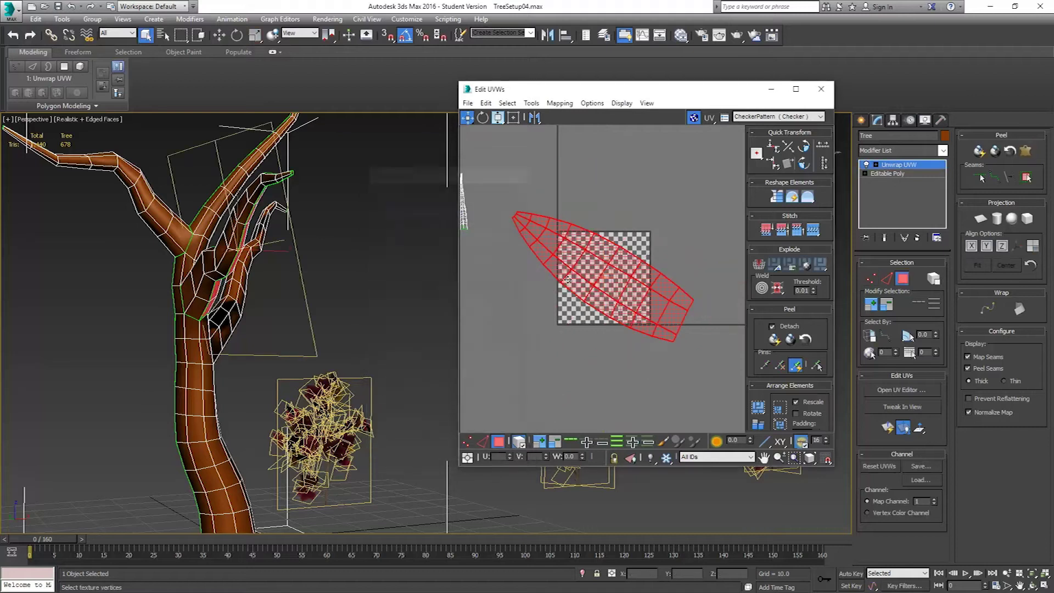
click(482, 117)
drag(614, 280, 614, 250)
click(467, 117)
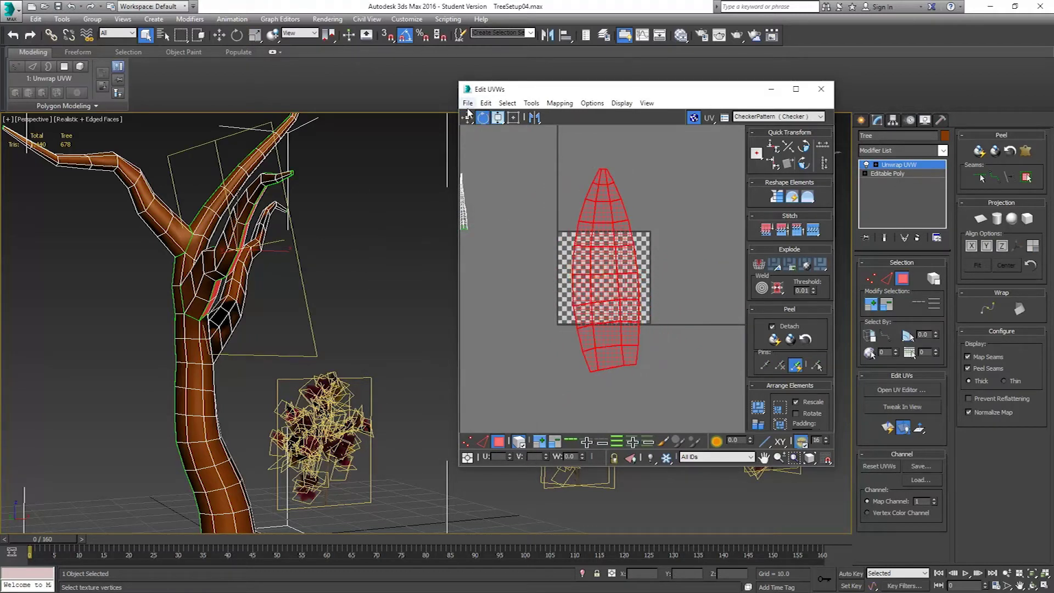
scroll(555, 250, down, 4)
drag(561, 256, 588, 366)
middle_drag(546, 291, 606, 295)
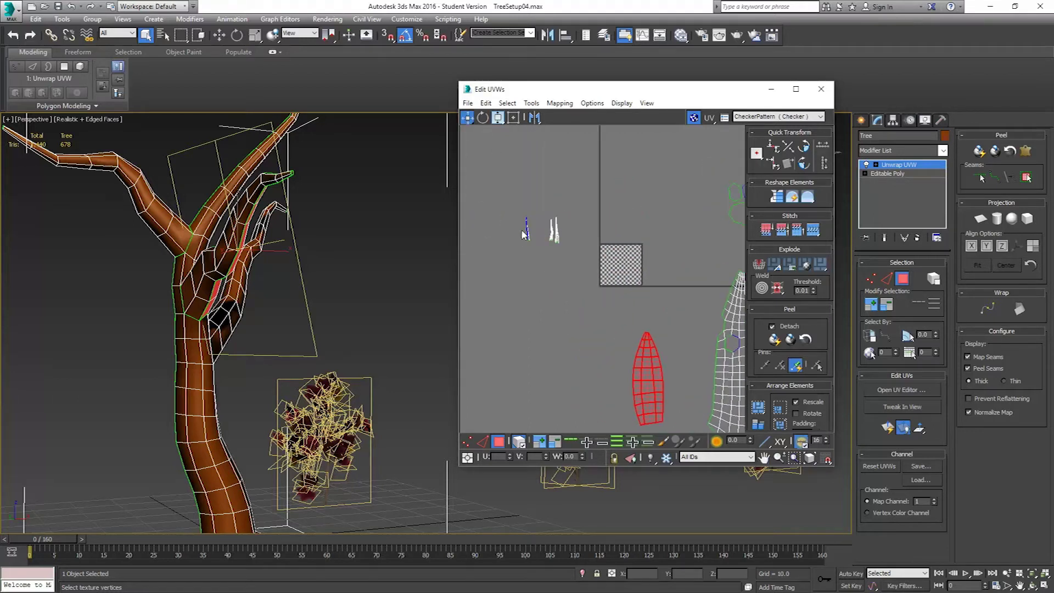
Pelt-map the small branch island, commit, stand it upright, and place it beside the blue island.
drag(536, 261, 537, 261)
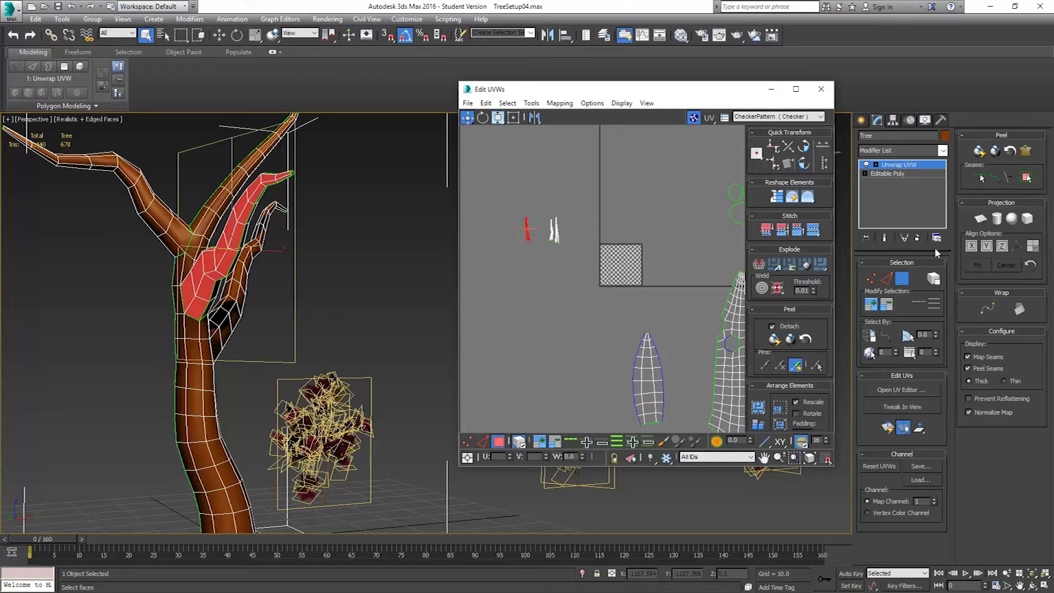
click(1025, 151)
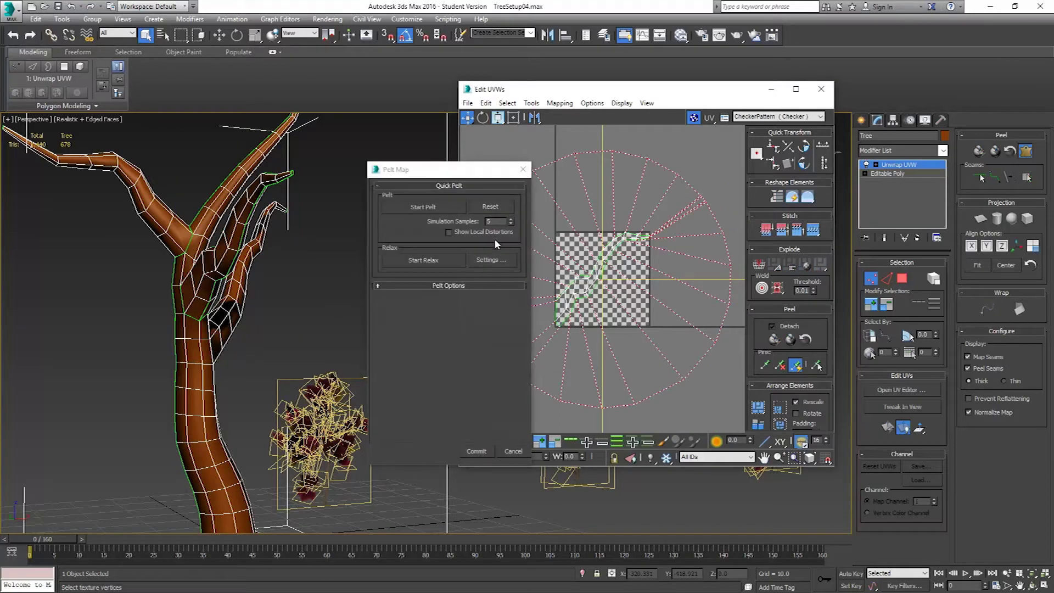
click(420, 209)
click(477, 451)
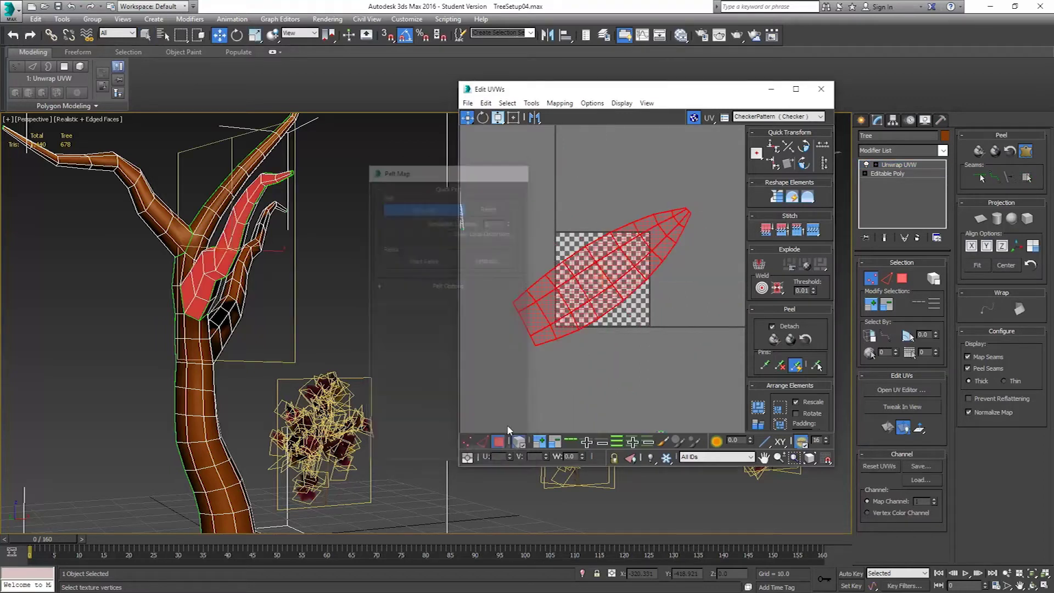
scroll(559, 158, down, 5)
click(482, 117)
drag(579, 242, 583, 240)
click(466, 118)
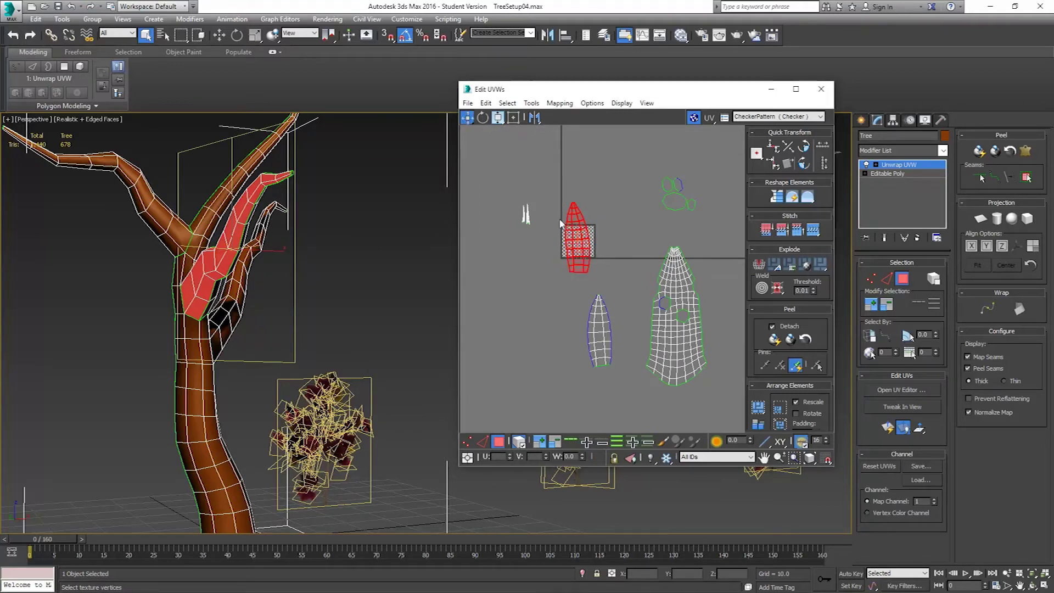
drag(571, 243, 555, 331)
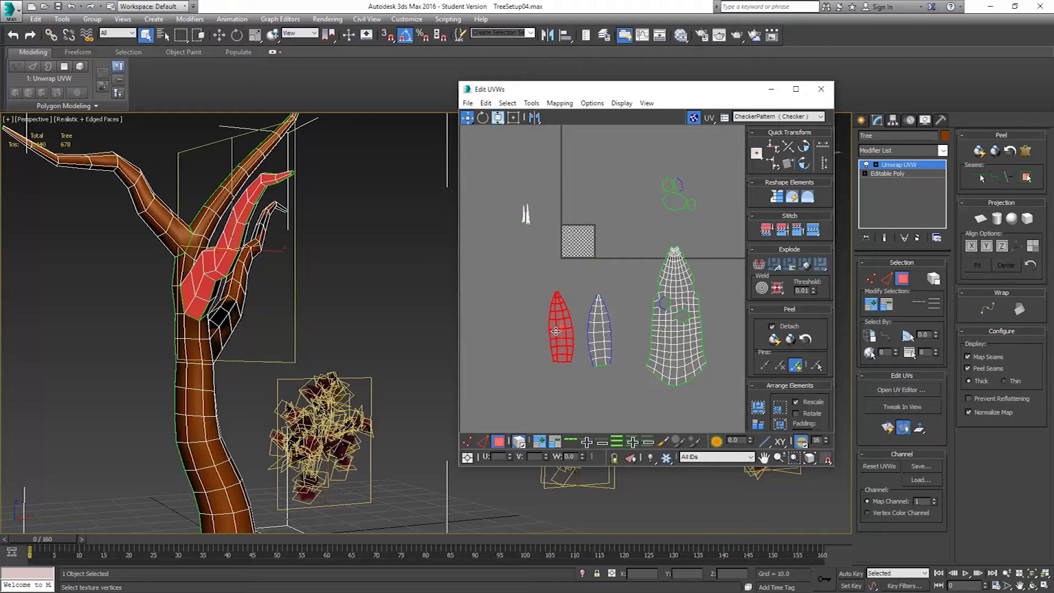
scroll(535, 240, up, 6)
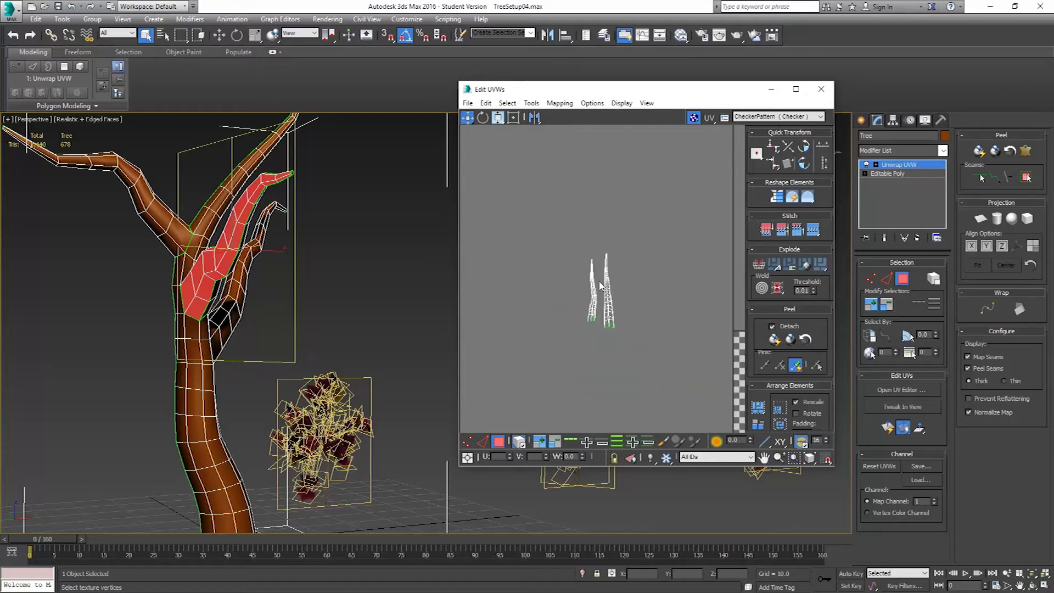
Switch to Edge mode and pick the edge ring around the lower trunk.
alt+middle_drag(263, 291, 116, 317)
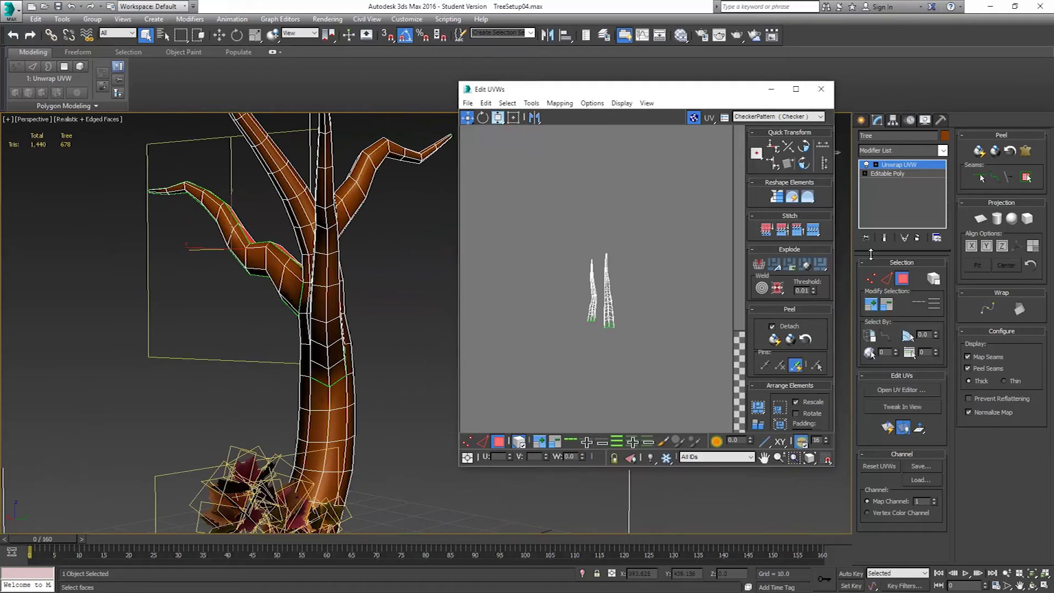
click(886, 278)
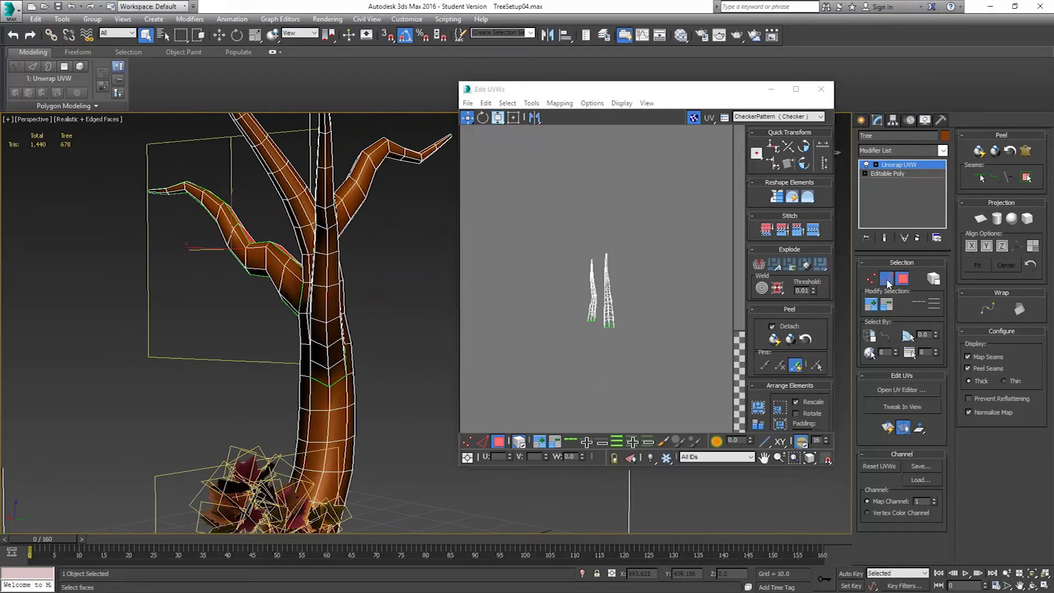
click(331, 380)
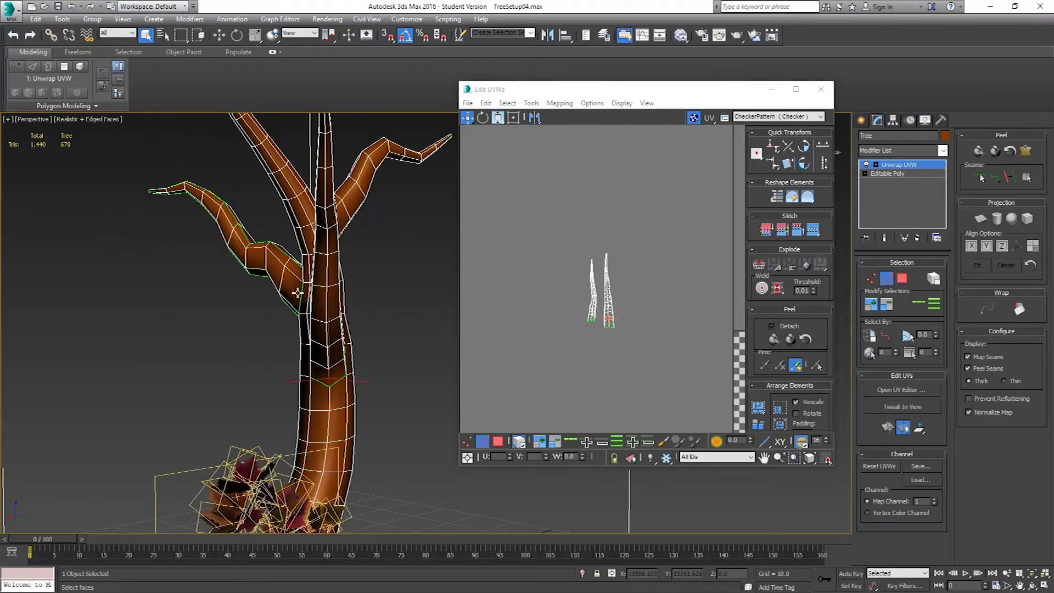
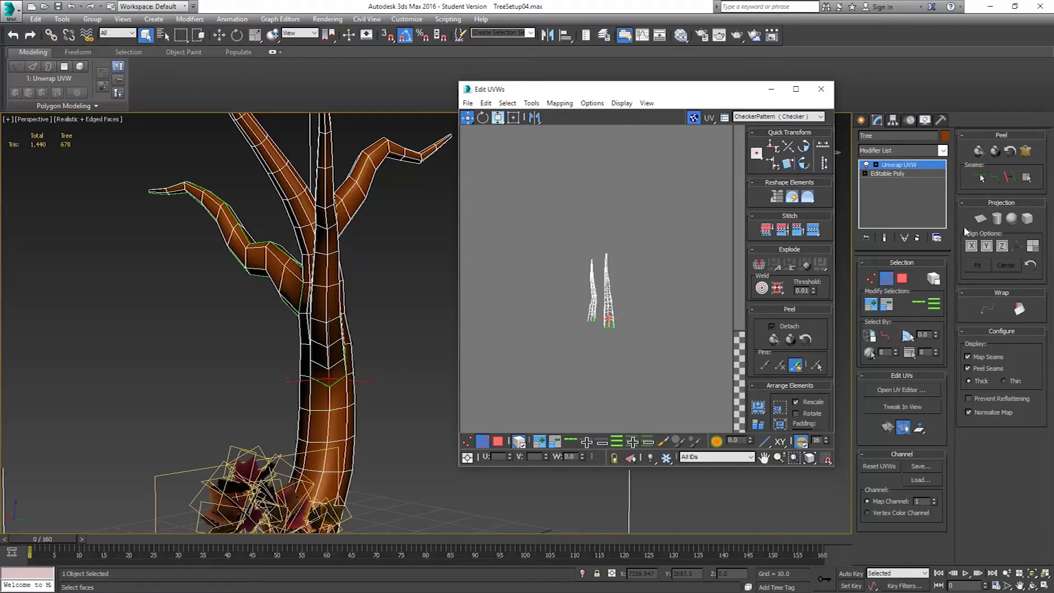
Loop-select the seam edges running from the trunk into the right branch junction.
click(922, 303)
middle_drag(248, 444, 341, 353)
drag(349, 485, 211, 235)
alt+middle_drag(325, 297, 275, 242)
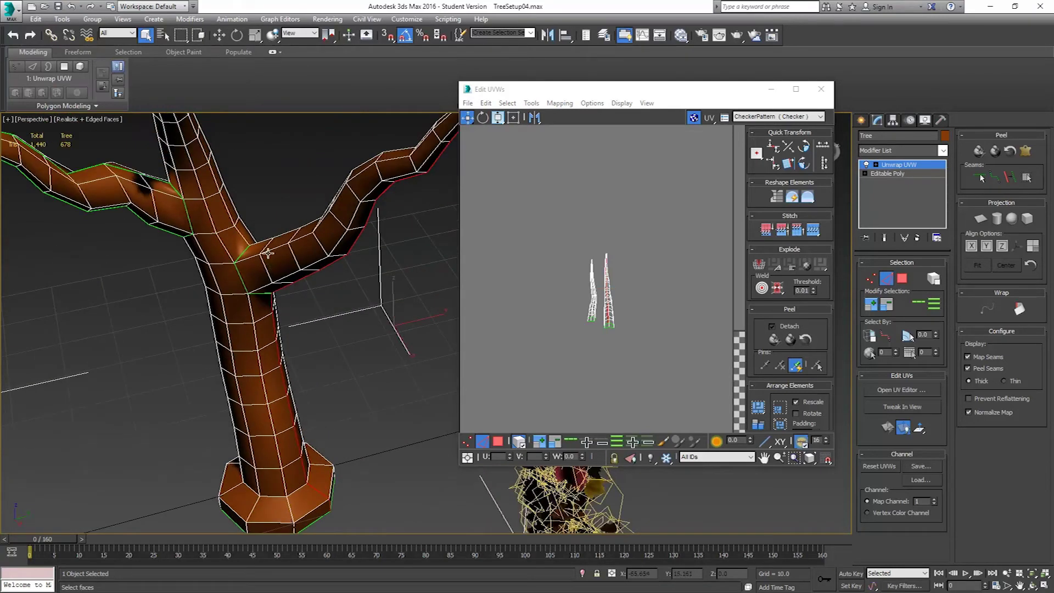
ctrl+click(261, 241)
click(919, 304)
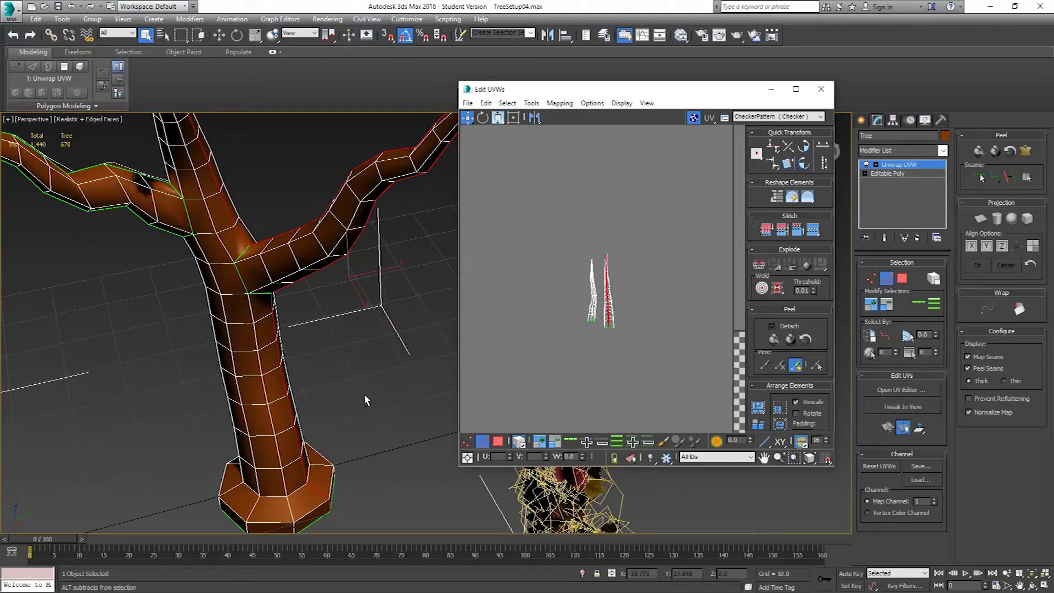
Subtract the lower trunk and vertical branch edges from the edge selection.
drag(383, 513, 244, 458)
alt+drag(169, 340, 166, 308)
middle_drag(254, 290, 160, 206)
alt+drag(333, 400, 332, 425)
middle_click(626, 349)
Break the UVs along the selected edges and pelt-map the side branch shell.
right_click(626, 337)
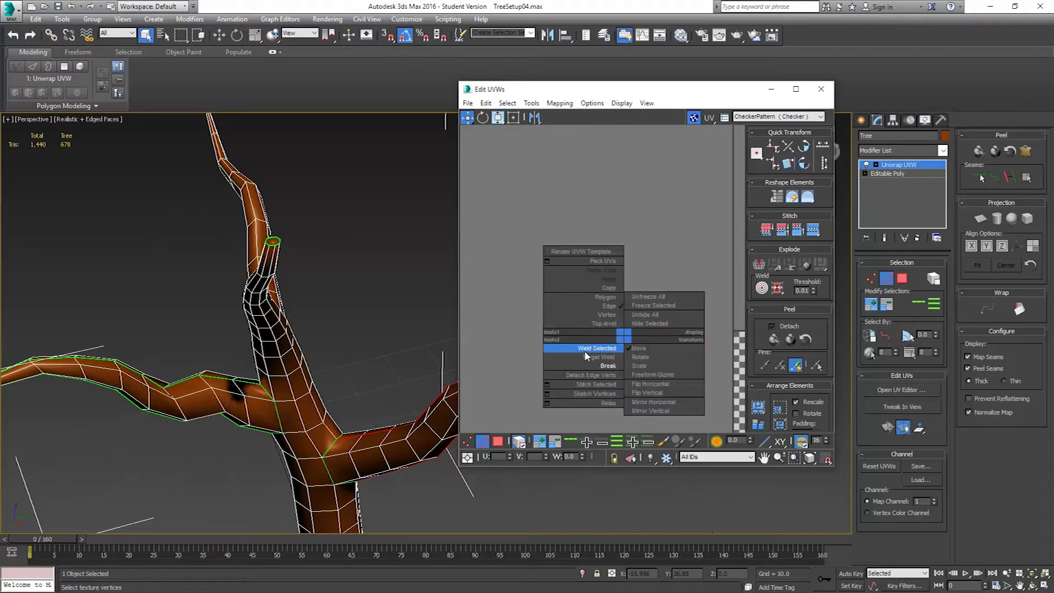
click(608, 366)
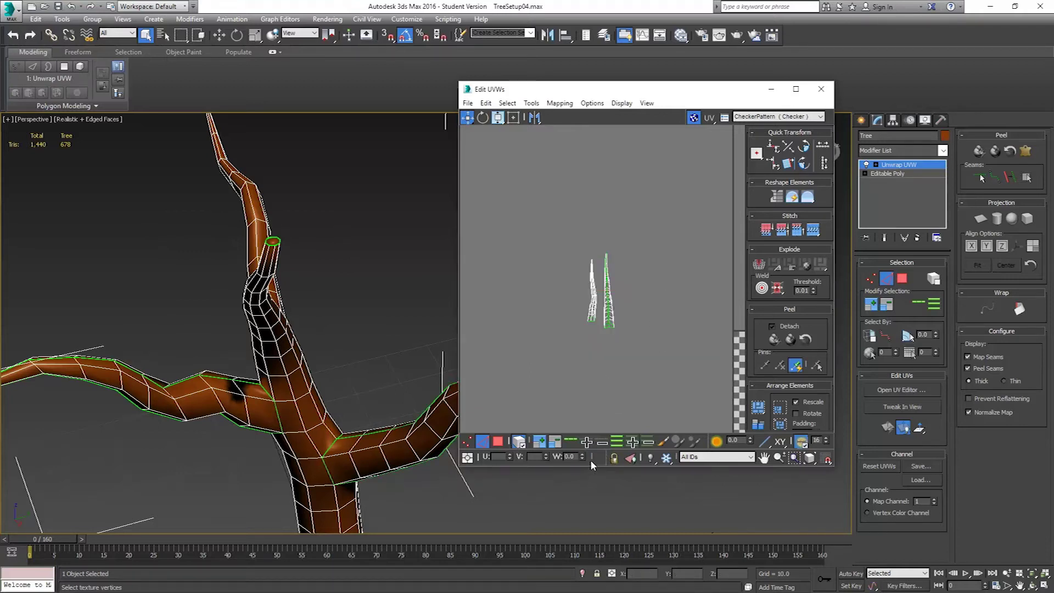
click(498, 442)
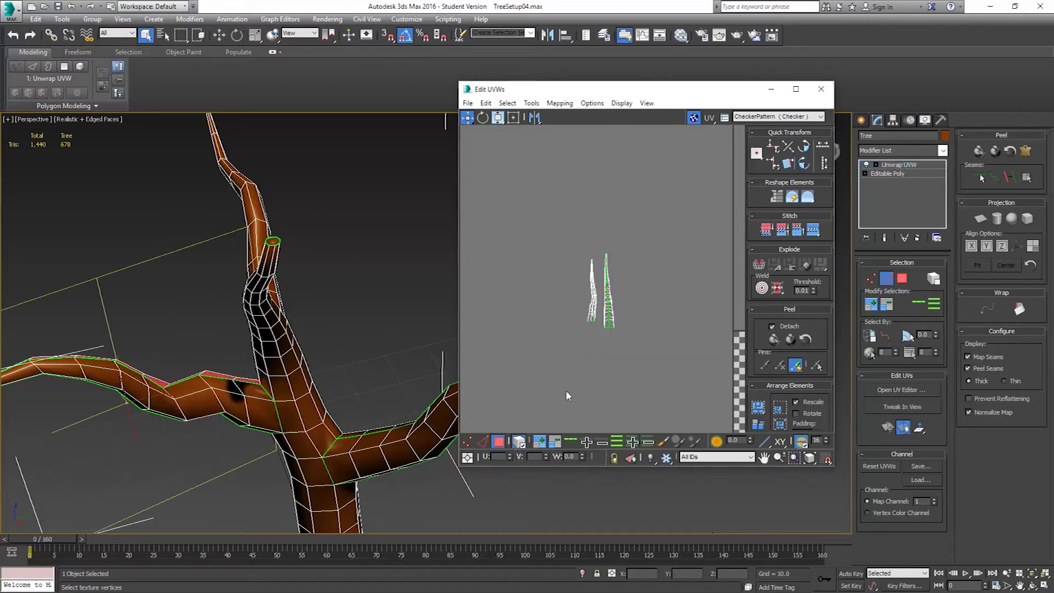
click(611, 300)
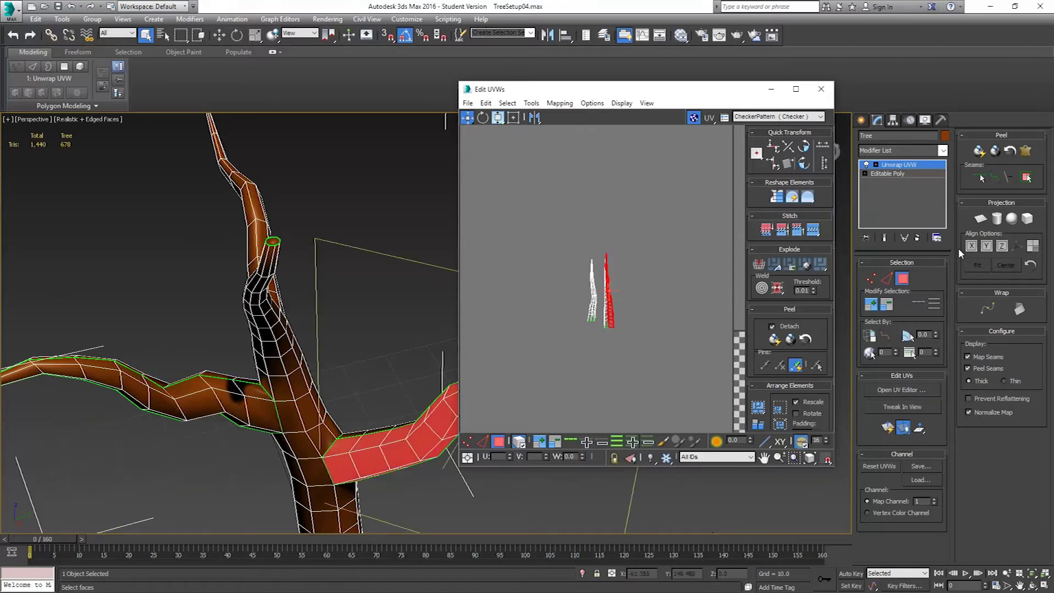
click(1029, 154)
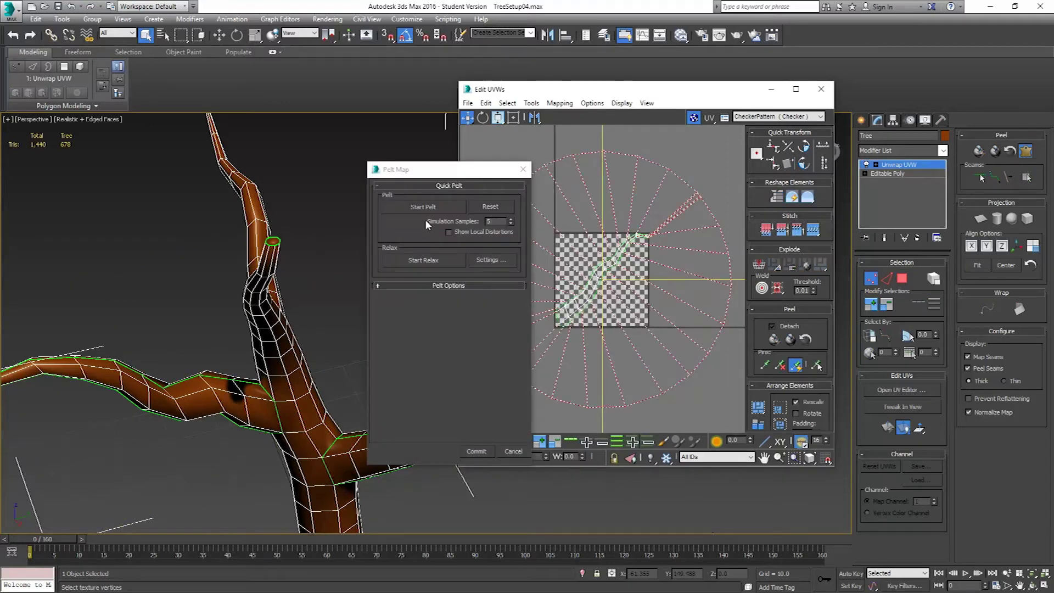
click(427, 210)
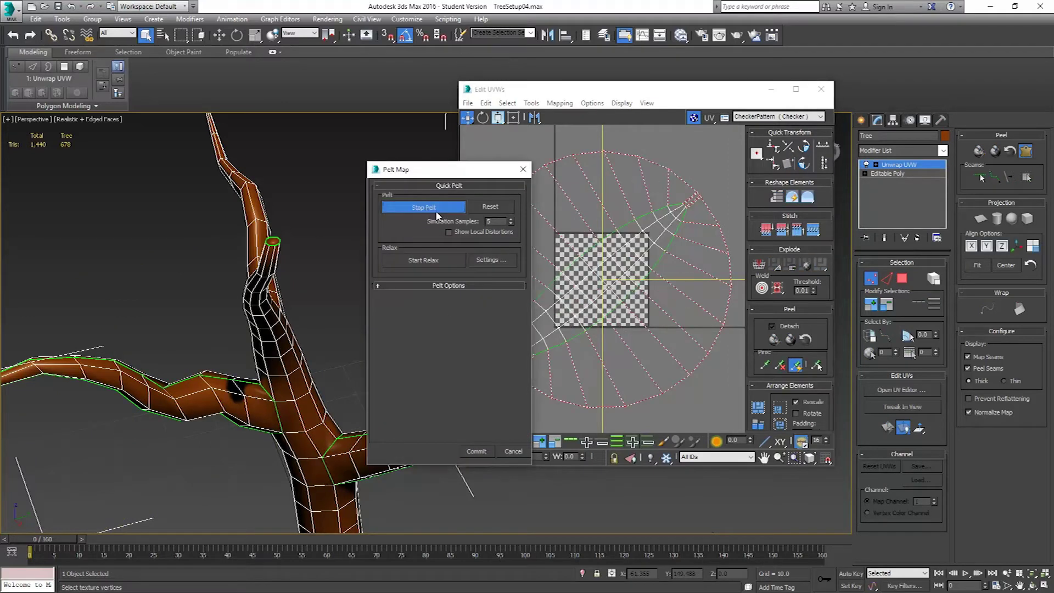
click(478, 450)
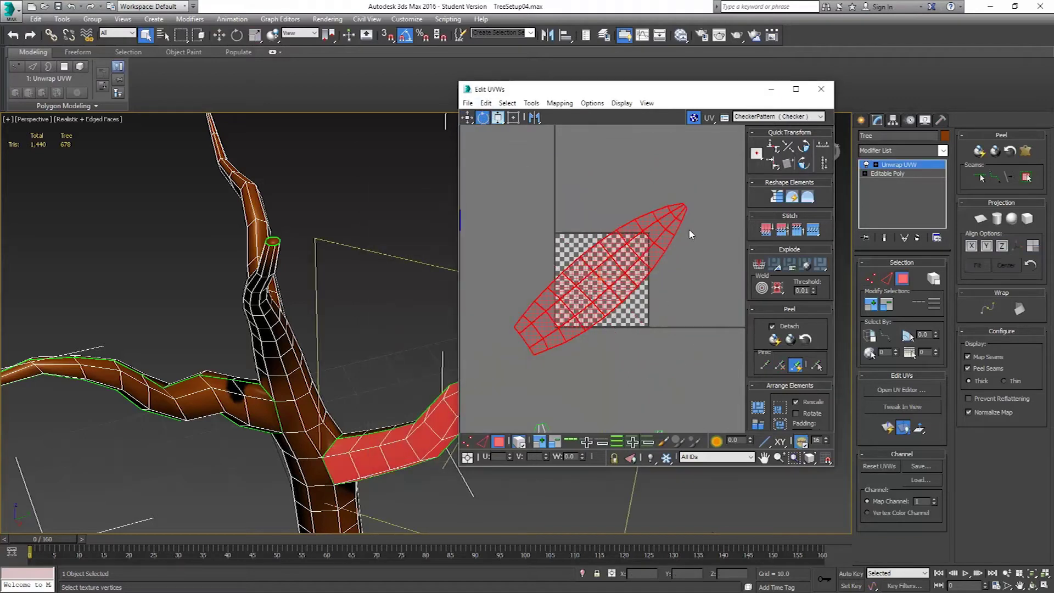
Rotate the flattened branch shell upright and move it below the other shells.
drag(672, 219, 629, 211)
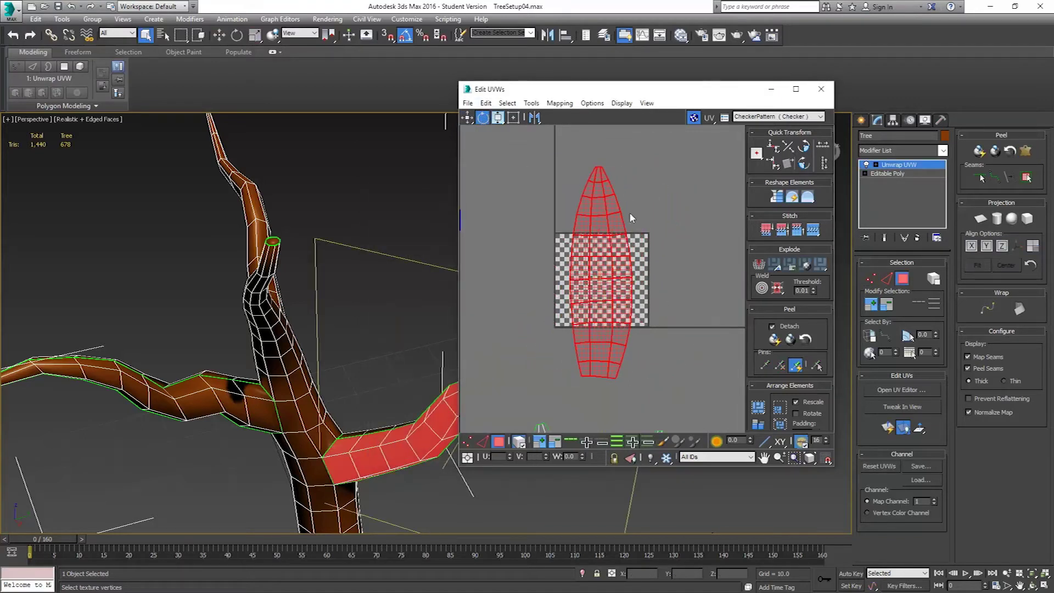
scroll(644, 252, down, 5)
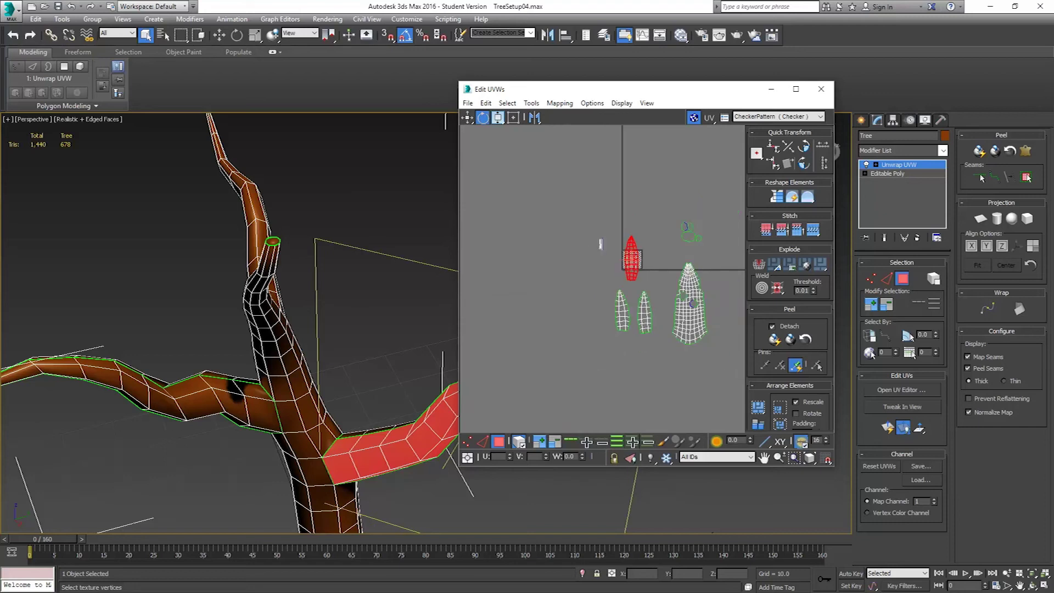
click(466, 118)
drag(628, 259, 645, 367)
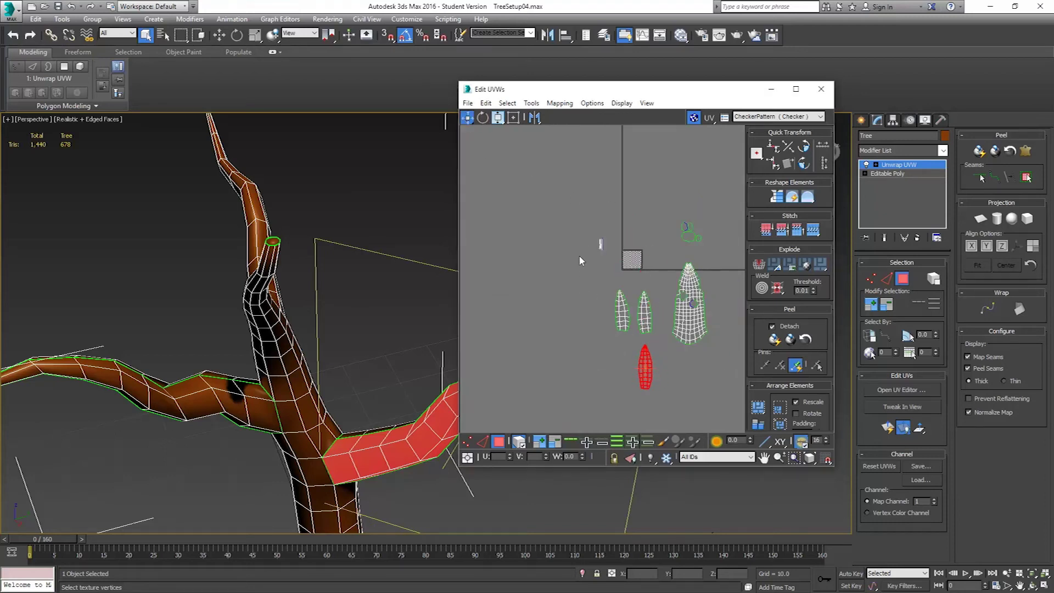
scroll(598, 254, up, 5)
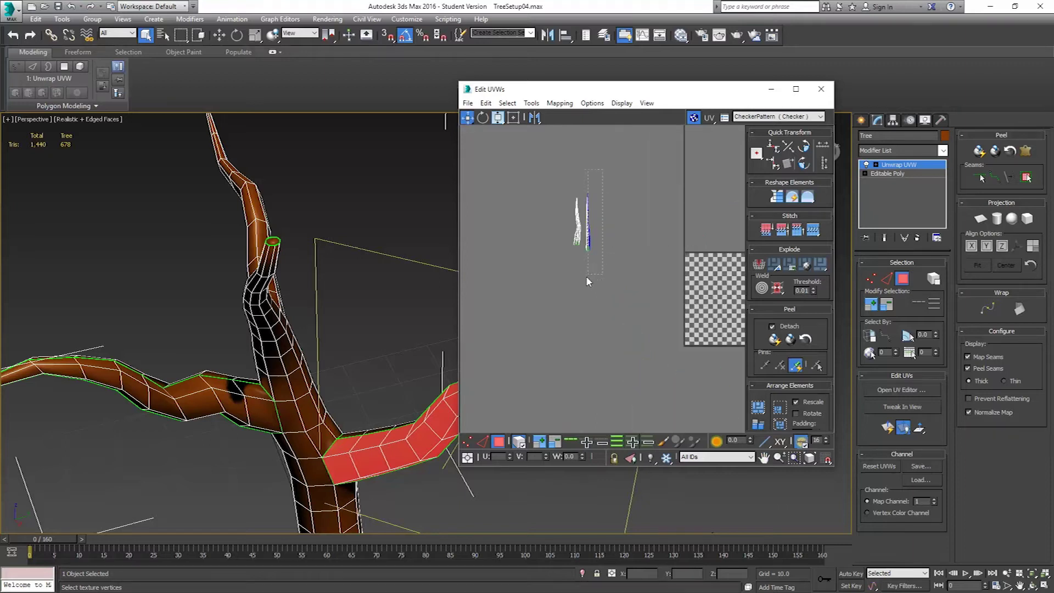
Pelt-map the next branch shell, commit, and rotate it -55° upright.
drag(584, 278, 596, 242)
click(1024, 152)
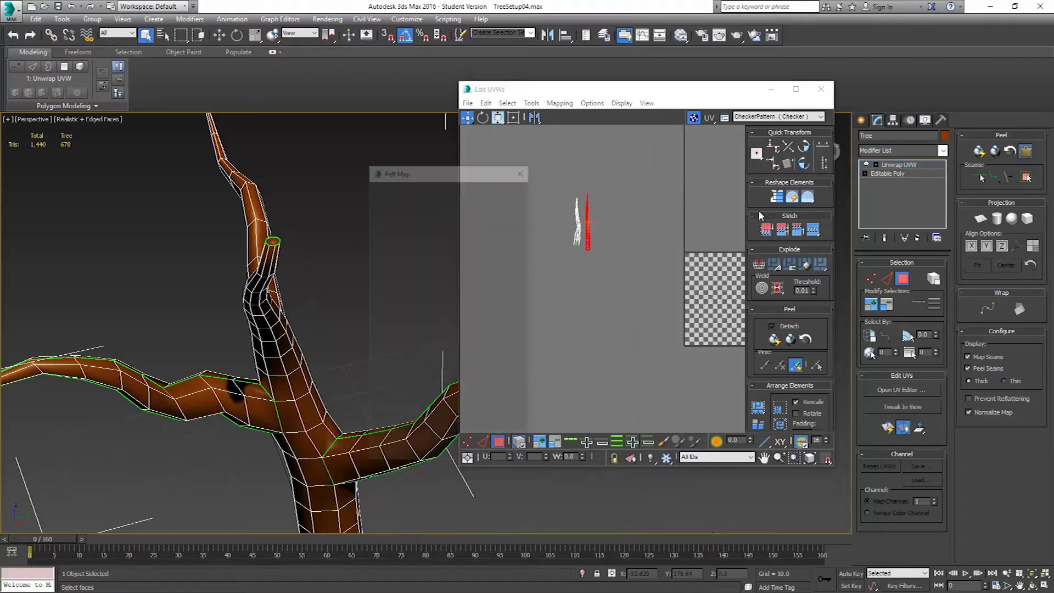
click(423, 206)
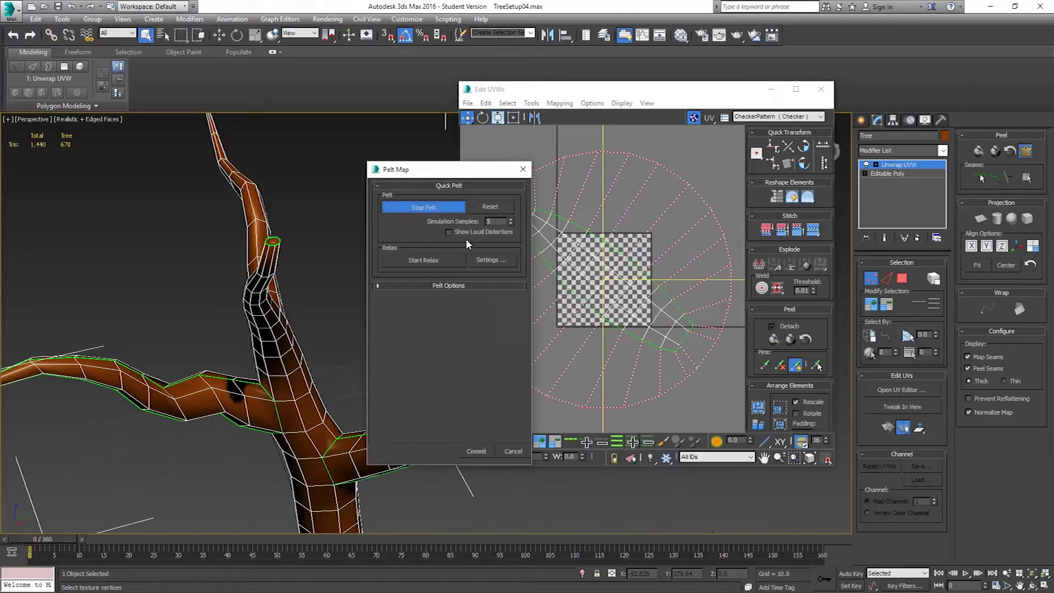
click(476, 451)
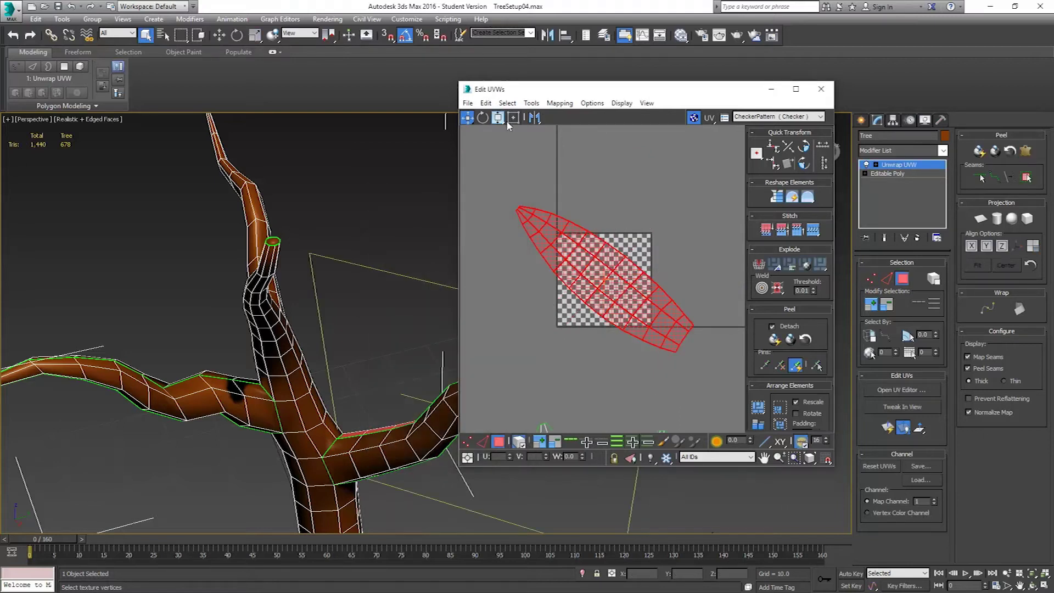
click(482, 117)
drag(540, 224, 547, 267)
Move the shell down beside the first branch shell, then select the small upper-left shell.
click(470, 117)
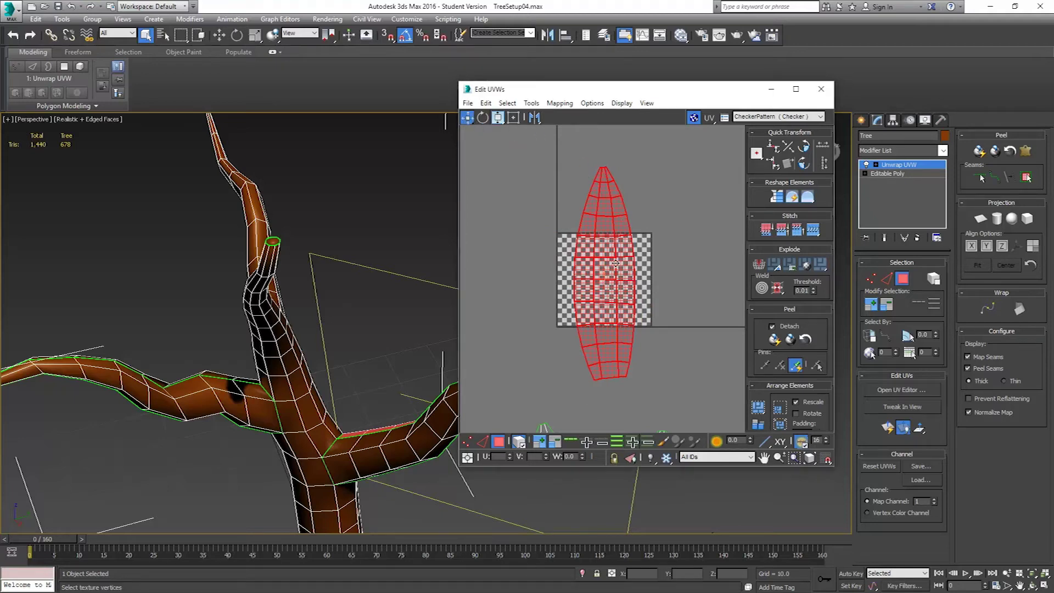
scroll(615, 264, down, 5)
middle_drag(610, 251, 608, 193)
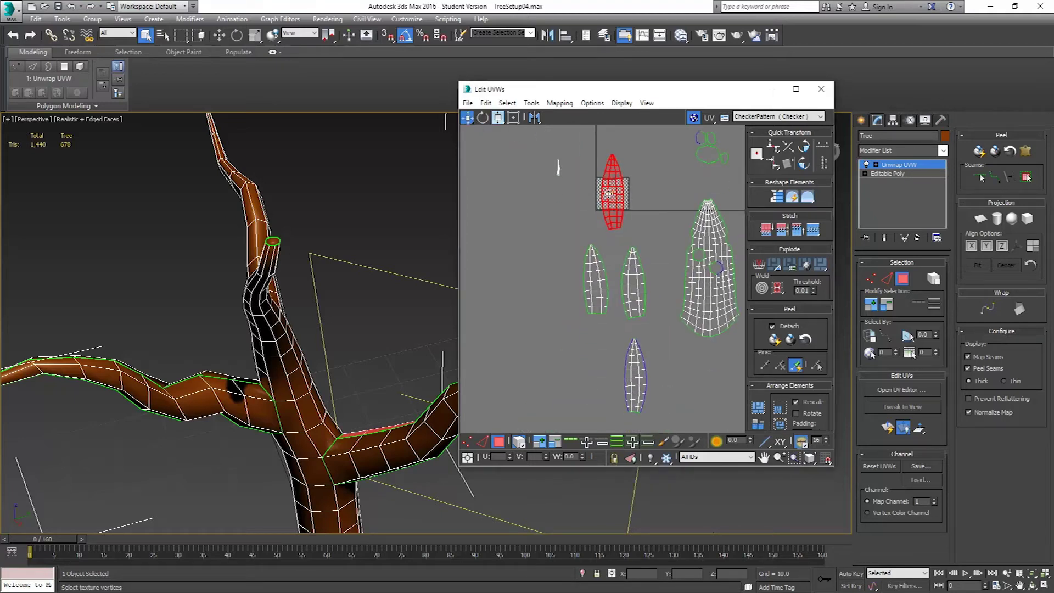
drag(608, 193, 588, 380)
middle_drag(538, 199, 542, 217)
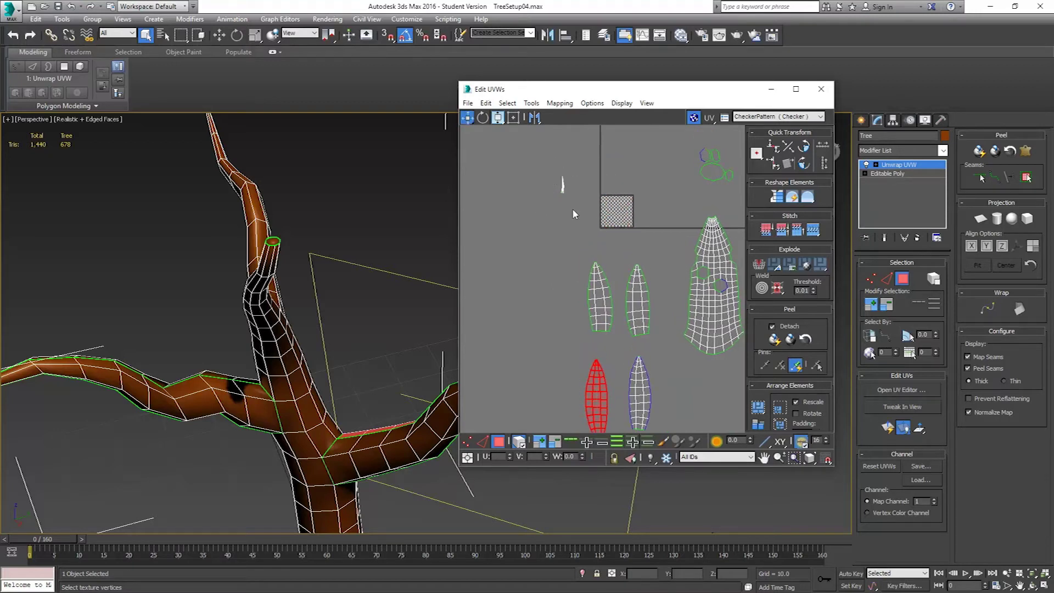
click(562, 186)
alt+middle_drag(315, 291, 434, 269)
click(885, 278)
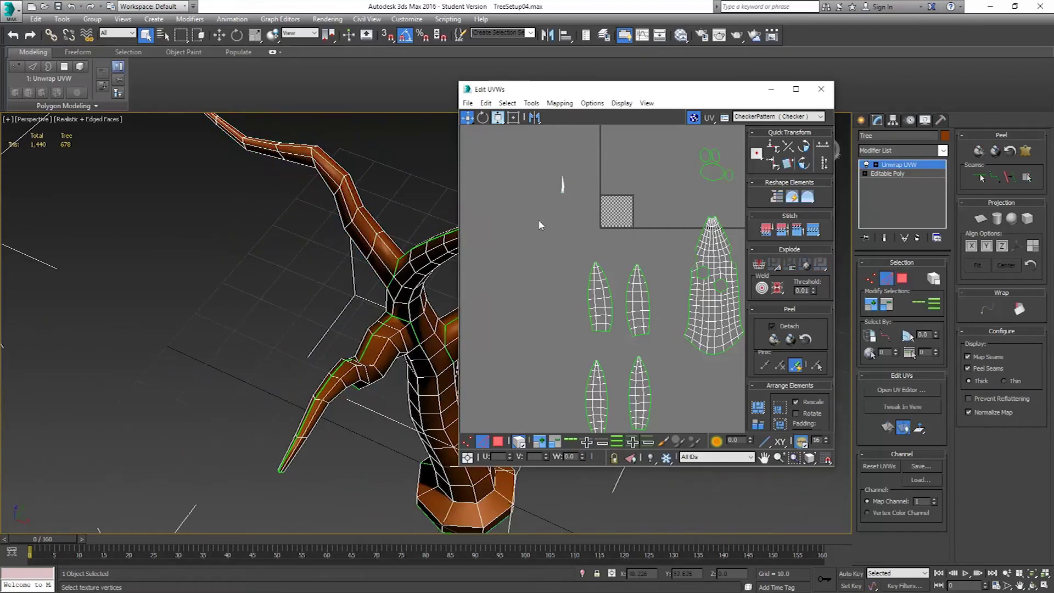
Loop-select the left branch's seam edges, subtracting the trunk's lower and top edges.
alt+middle_drag(387, 245, 377, 287)
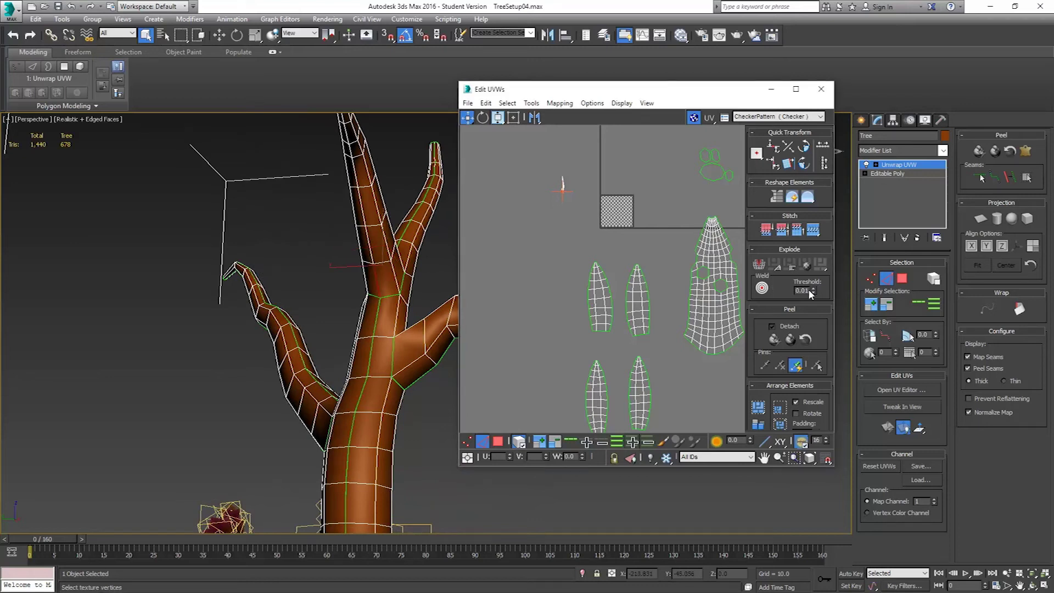
click(921, 303)
alt+middle_drag(388, 335, 391, 308)
scroll(391, 309, down, 6)
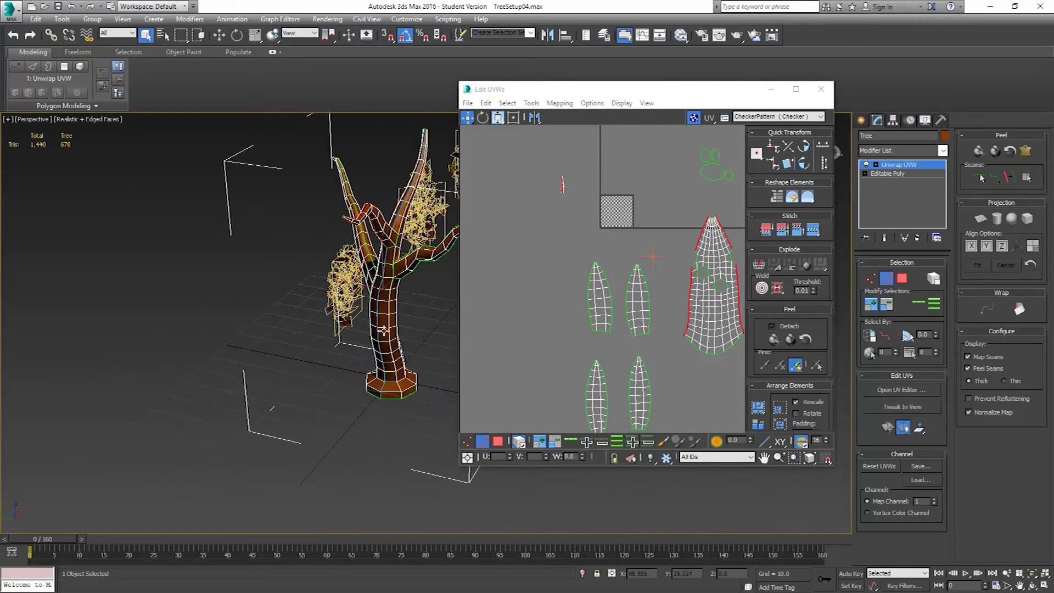
alt+drag(338, 281, 329, 256)
alt+middle_drag(379, 258, 349, 189)
drag(347, 177, 406, 298)
alt+middle_drag(436, 307, 358, 294)
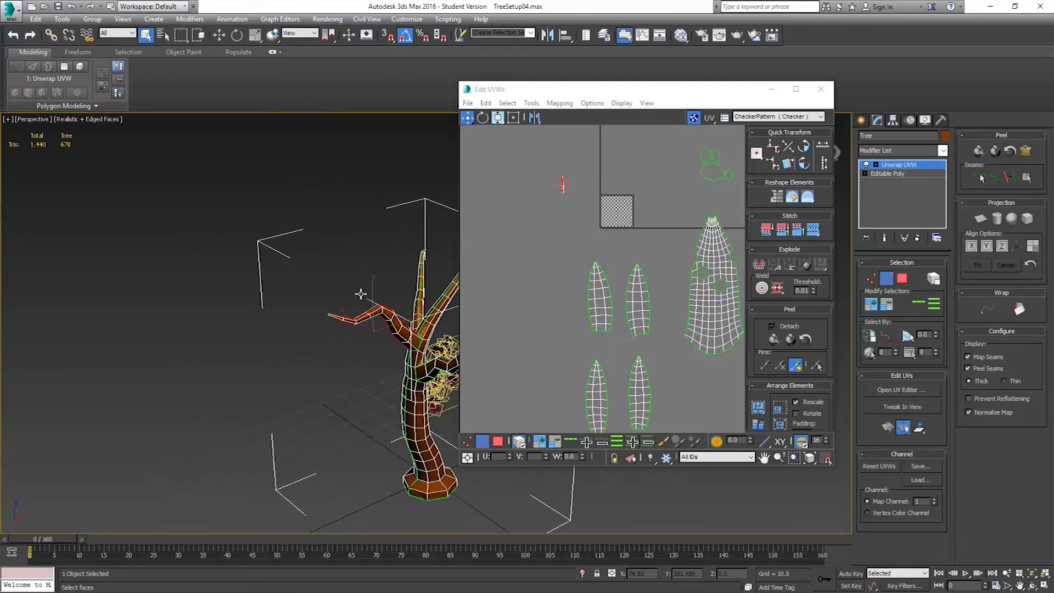
right_click(559, 259)
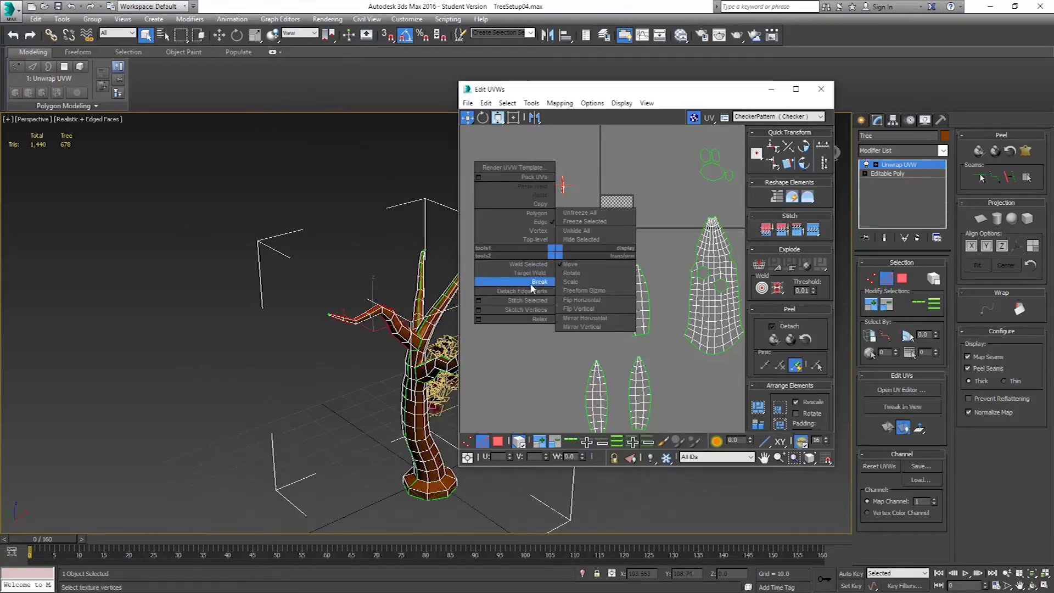
Break the UVs along the selected edges and select the left branch's shell.
click(535, 284)
click(901, 278)
click(562, 186)
middle_drag(554, 237, 557, 244)
scroll(571, 214, up, 5)
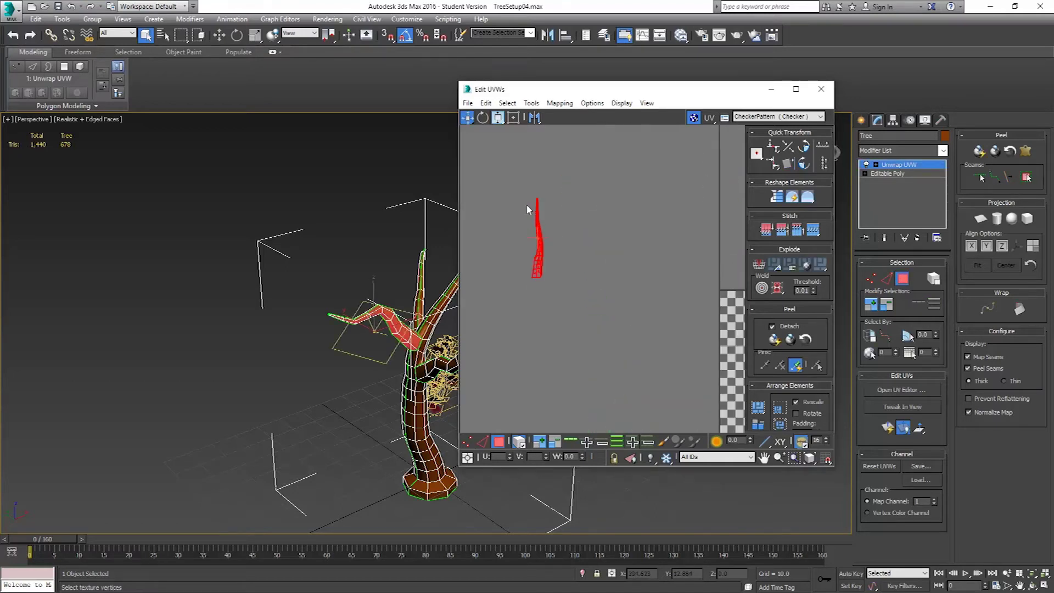
click(517, 368)
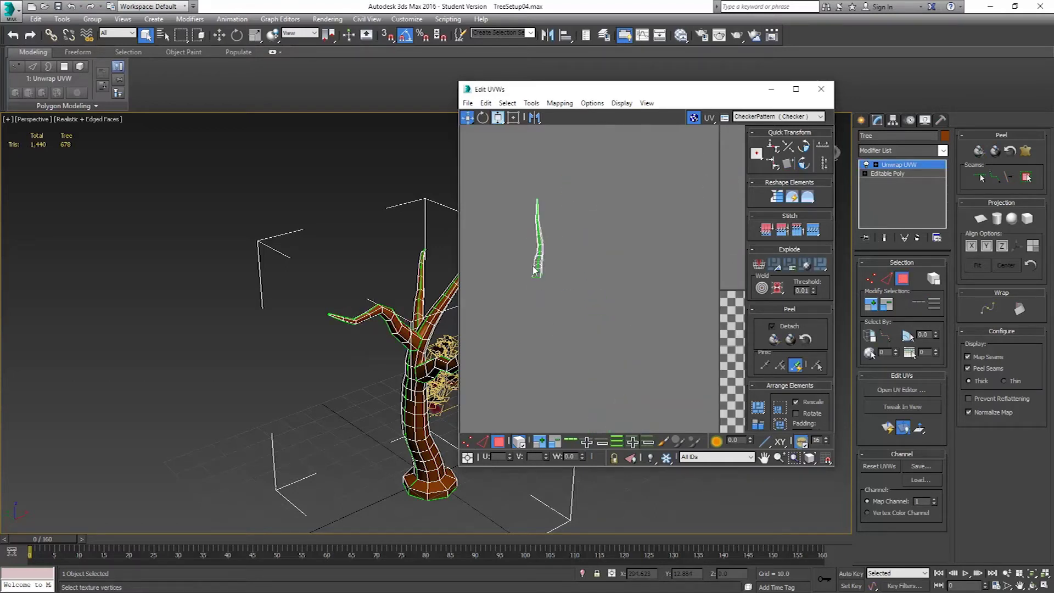
click(535, 265)
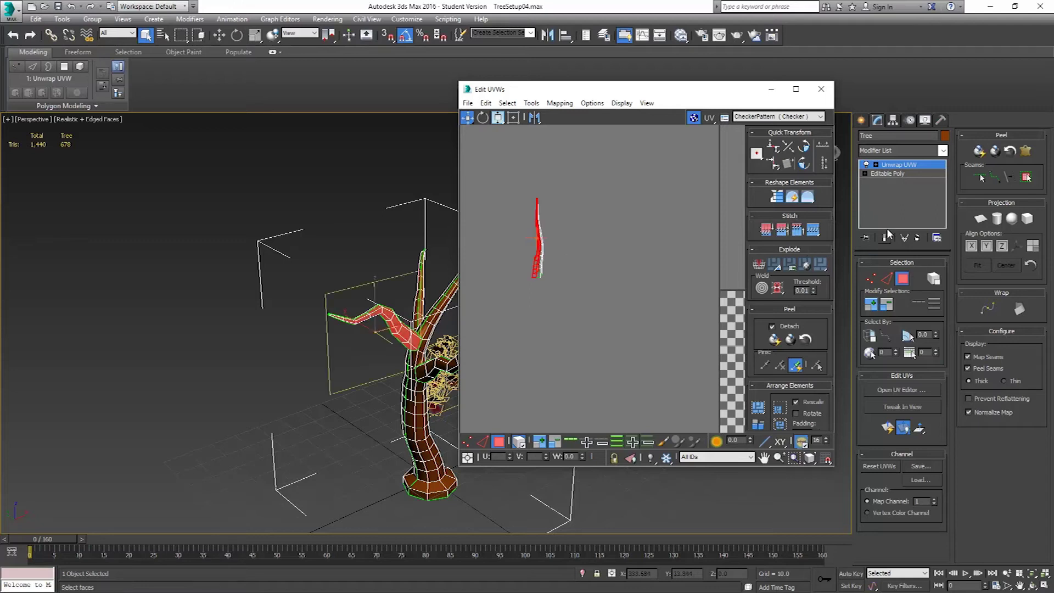
Pelt-map the left branch shell, commit, and rotate it -50° upright.
click(1025, 150)
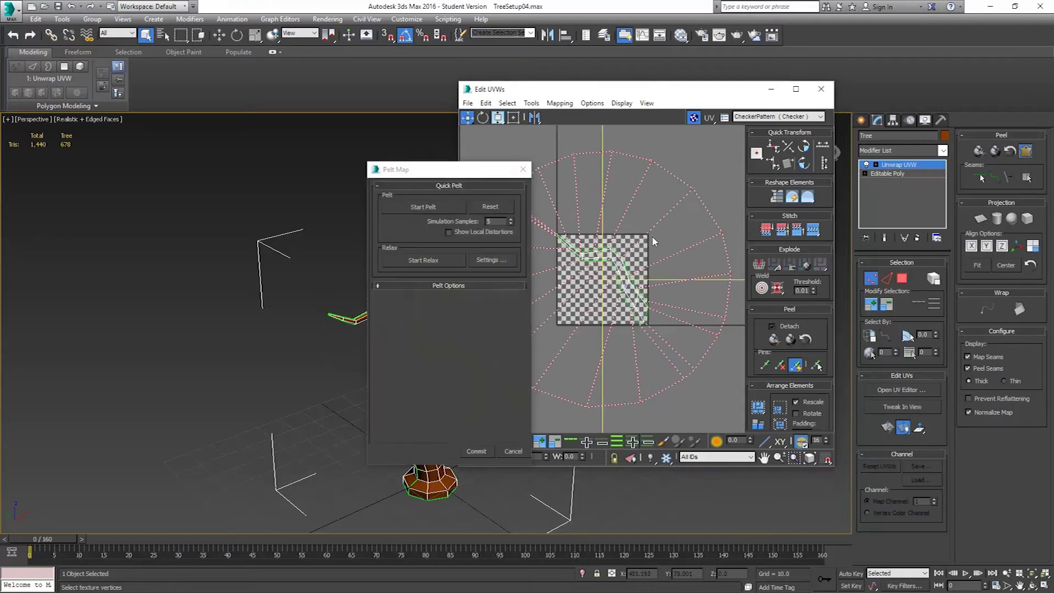
click(423, 206)
click(477, 454)
click(483, 117)
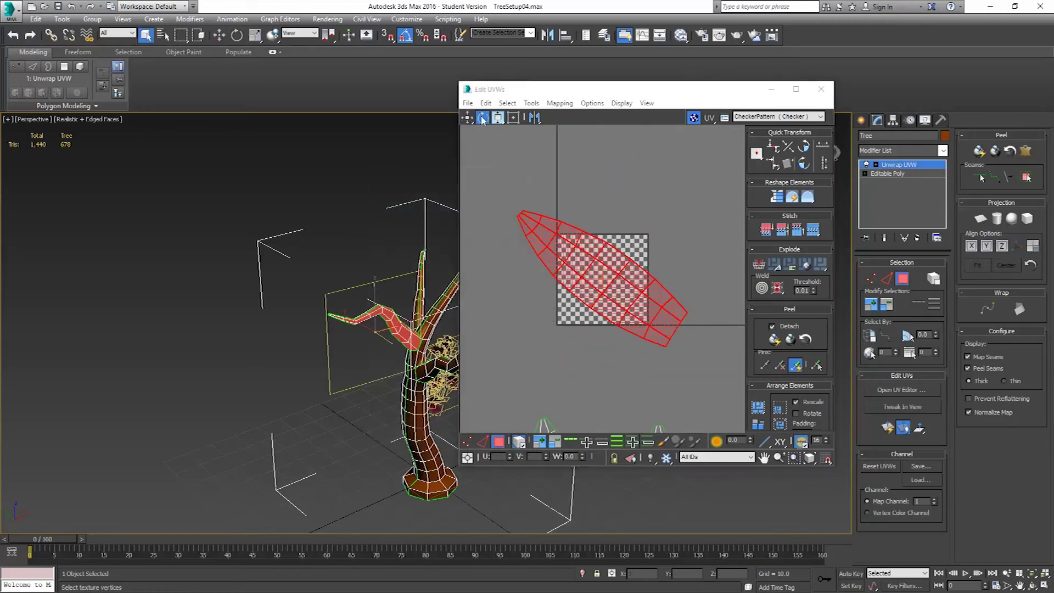
drag(613, 282, 613, 261)
Move the red shell down-left beside the others and select the small shell near the tile.
middle_drag(597, 251, 647, 154)
scroll(576, 239, down, 4)
click(467, 117)
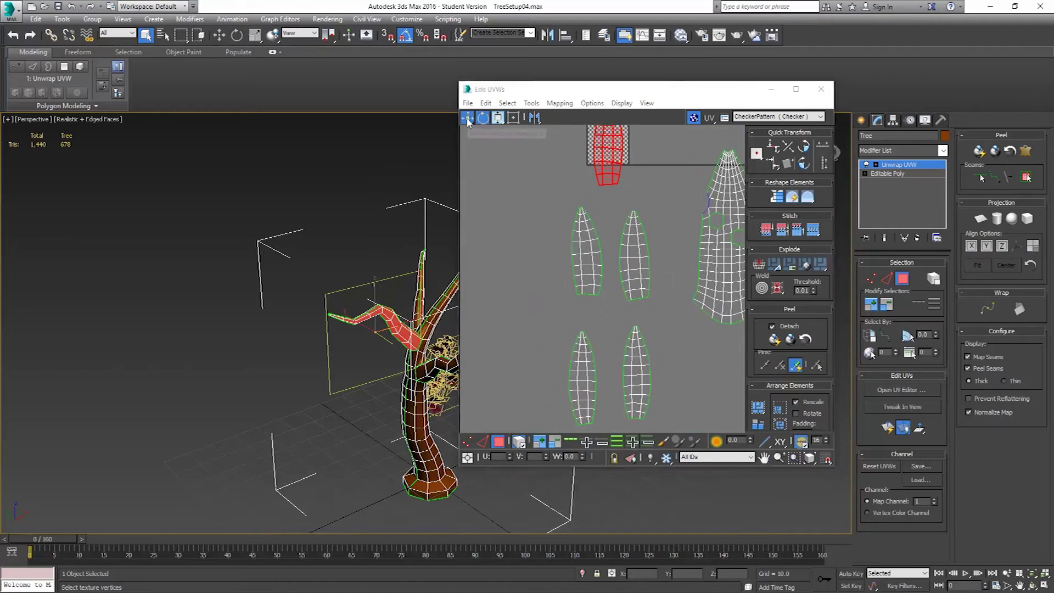
drag(603, 151, 500, 330)
middle_drag(555, 345, 572, 197)
drag(606, 370, 602, 360)
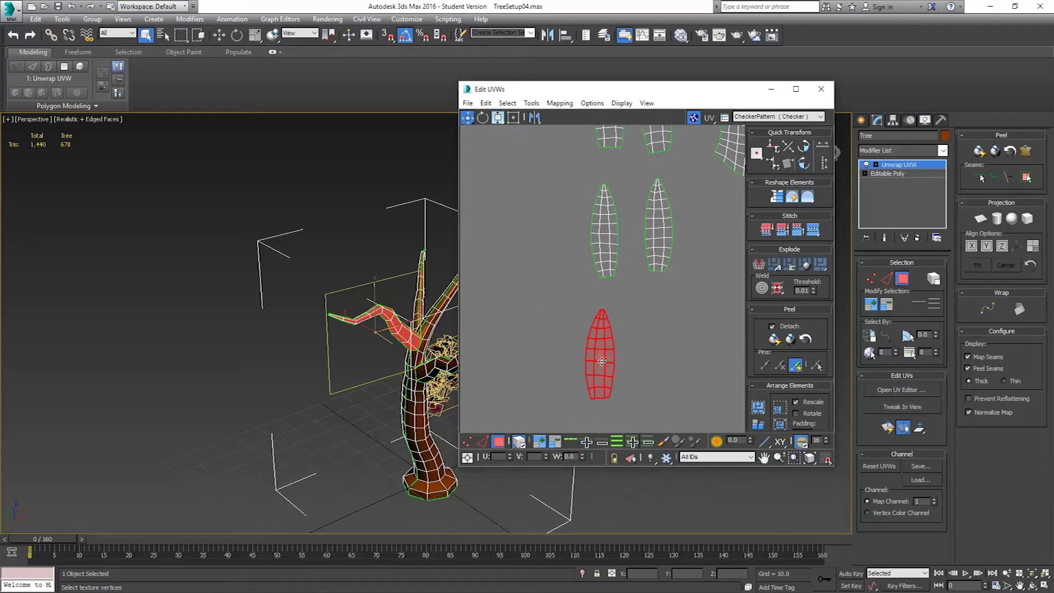
middle_drag(602, 231, 613, 320)
middle_drag(548, 199, 556, 326)
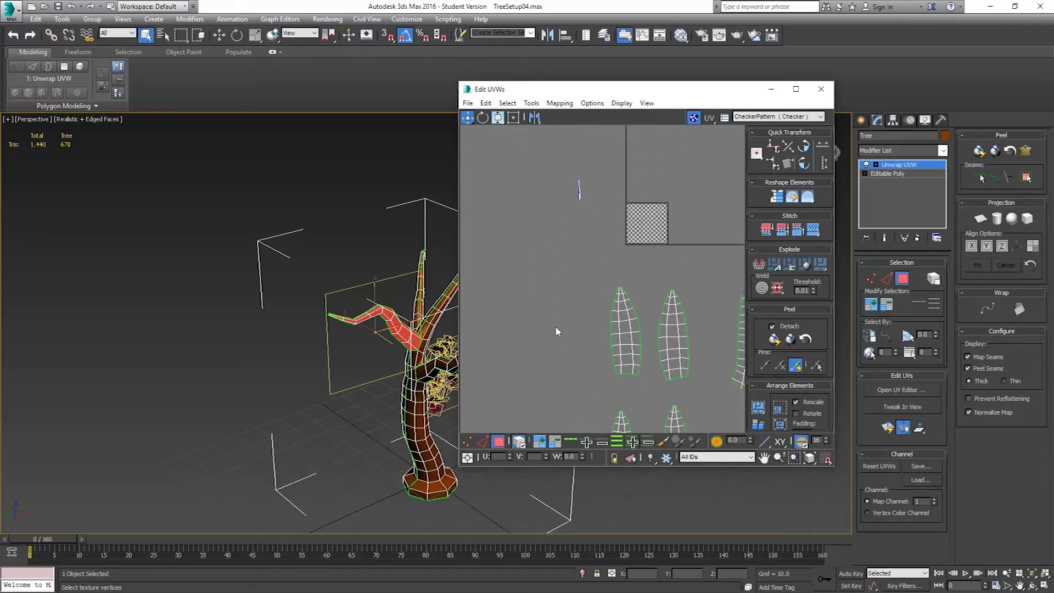
drag(555, 164, 607, 247)
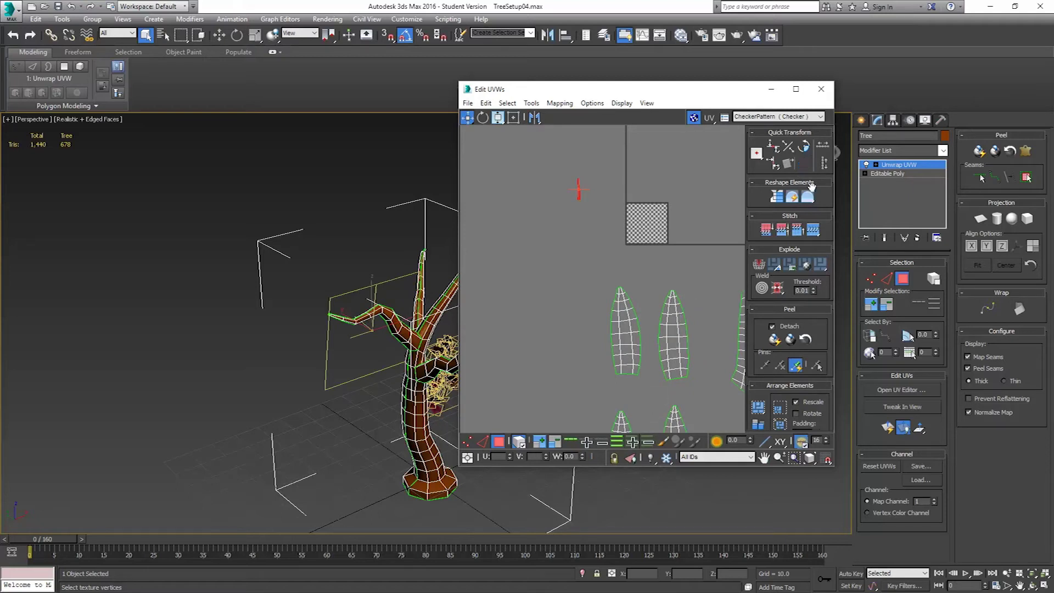
Pelt-unfold the small shell into a leaf shape and rotate it upright.
click(994, 178)
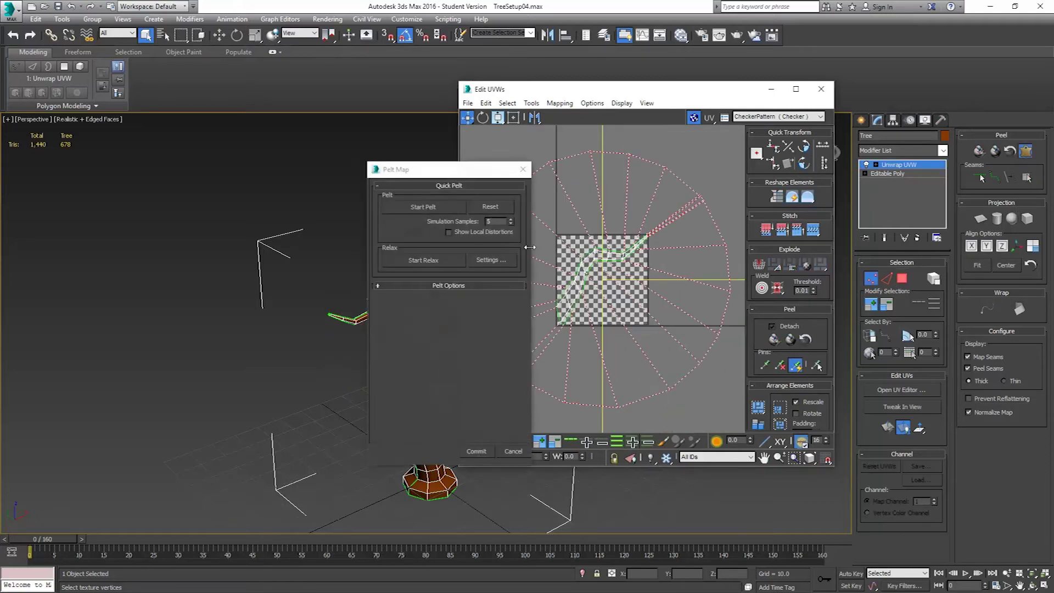
click(430, 211)
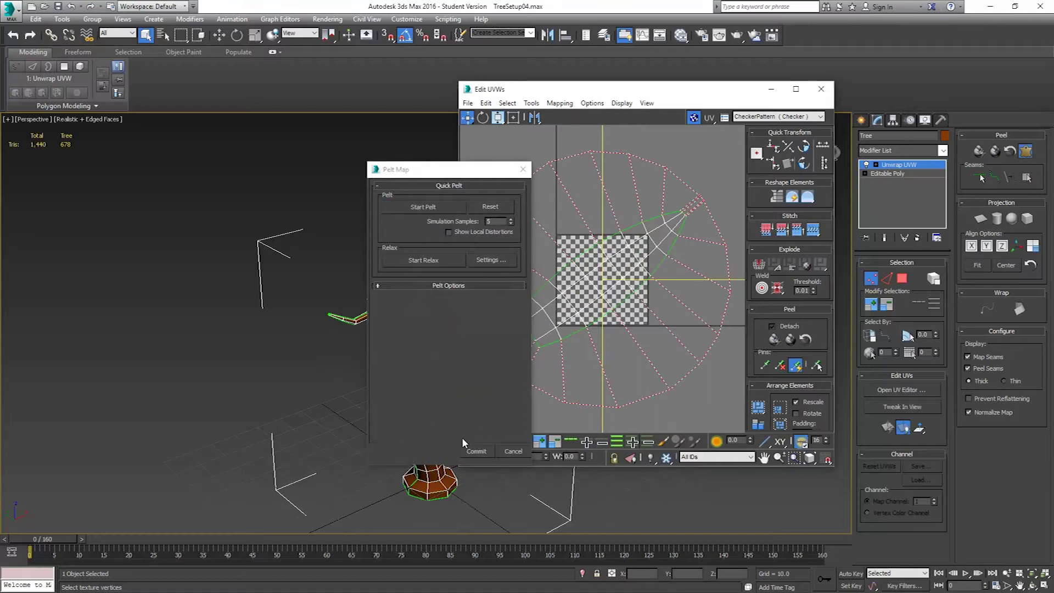
click(476, 449)
click(483, 117)
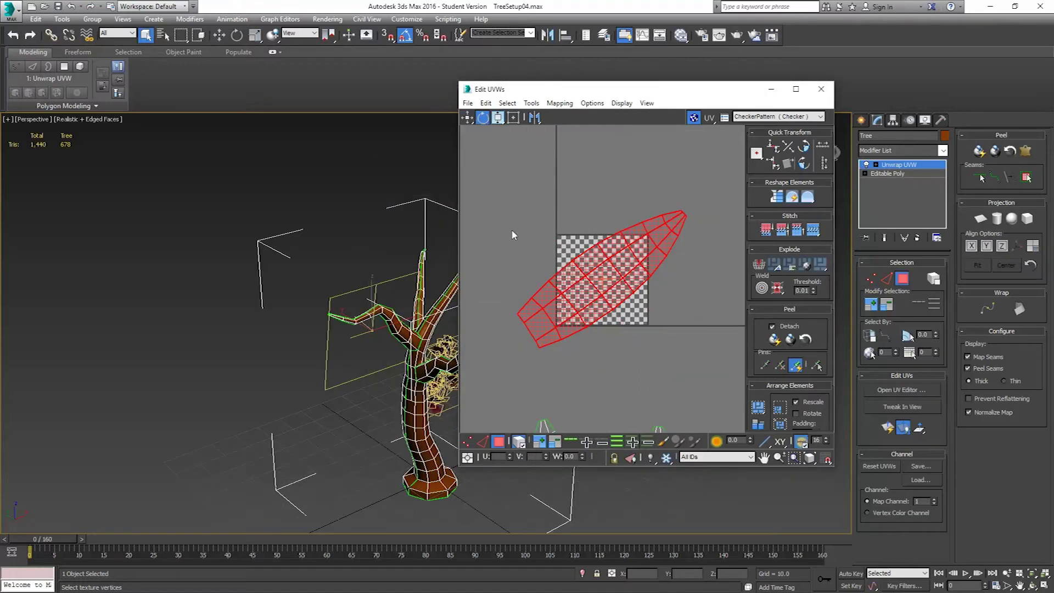
drag(611, 296, 611, 283)
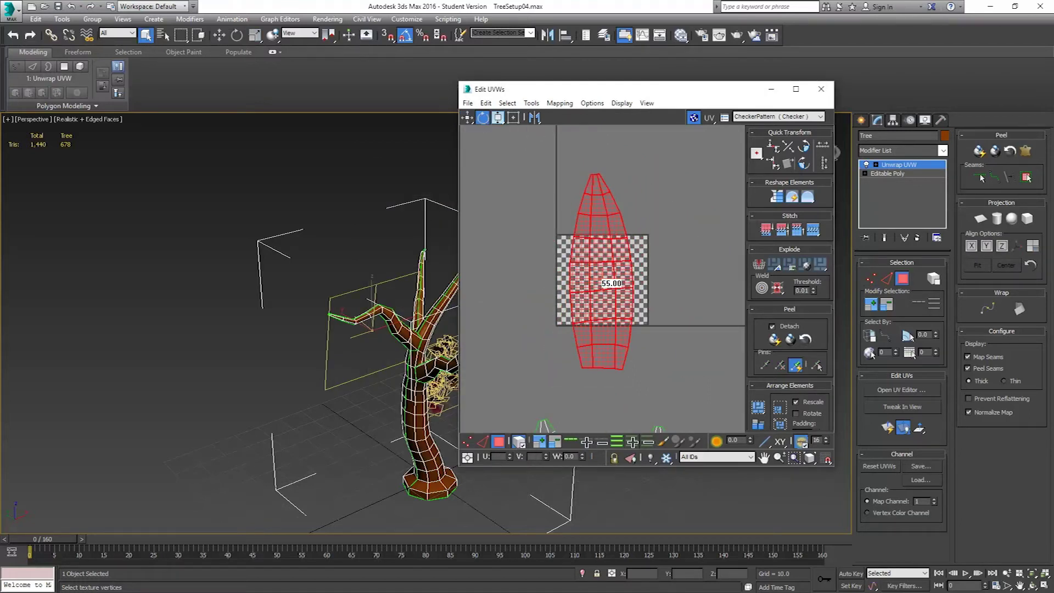
Move the red shell down beside the lowest shell.
click(467, 117)
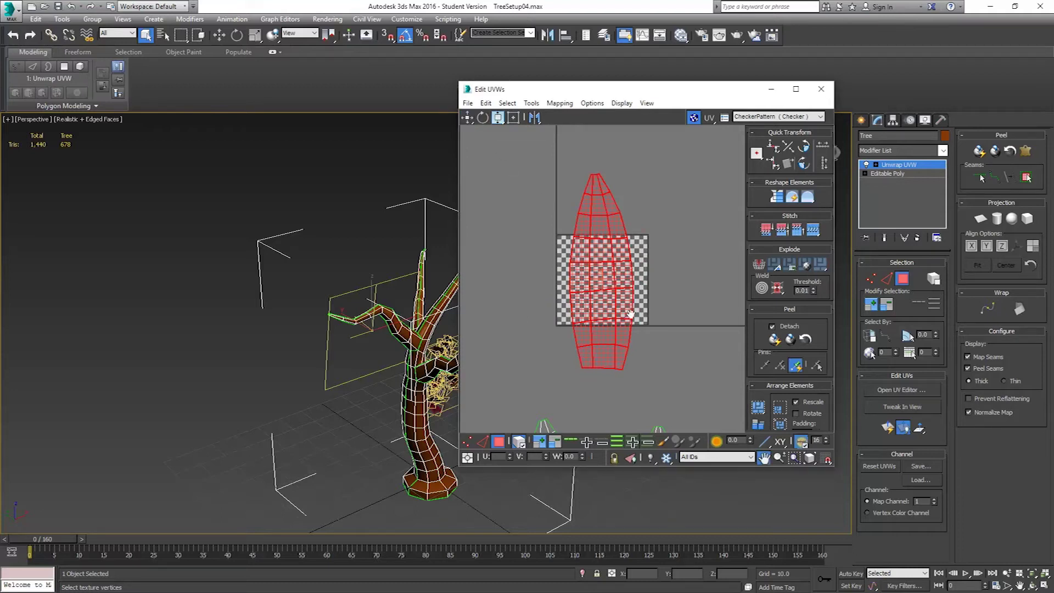
scroll(629, 273, down, 5)
drag(620, 238, 631, 395)
scroll(631, 395, up, 4)
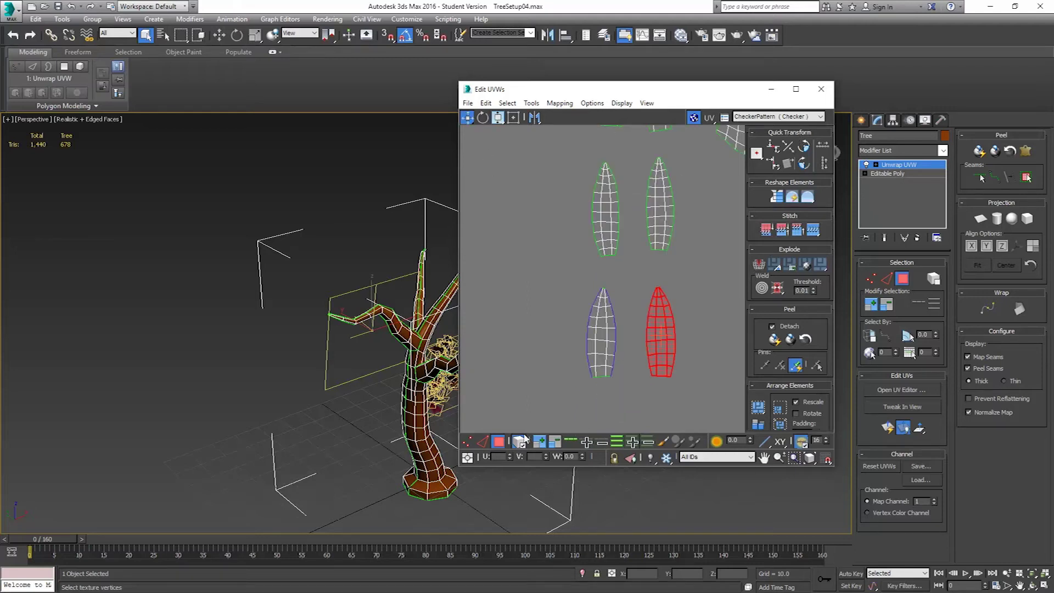
click(485, 442)
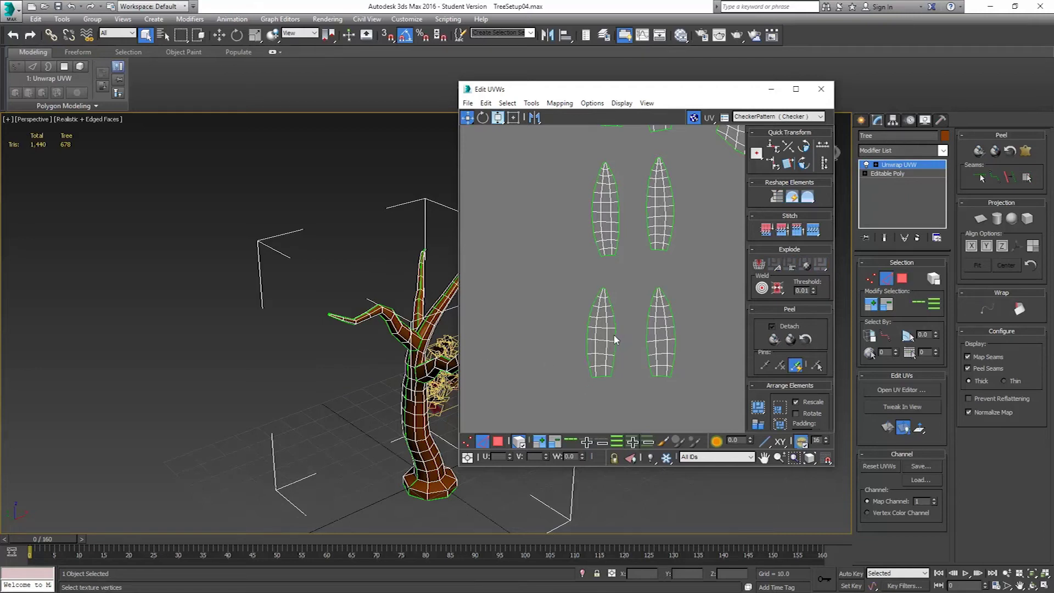
Pick an edge on the lower-left leaf shell and frame its branch in the Perspective viewport.
click(615, 339)
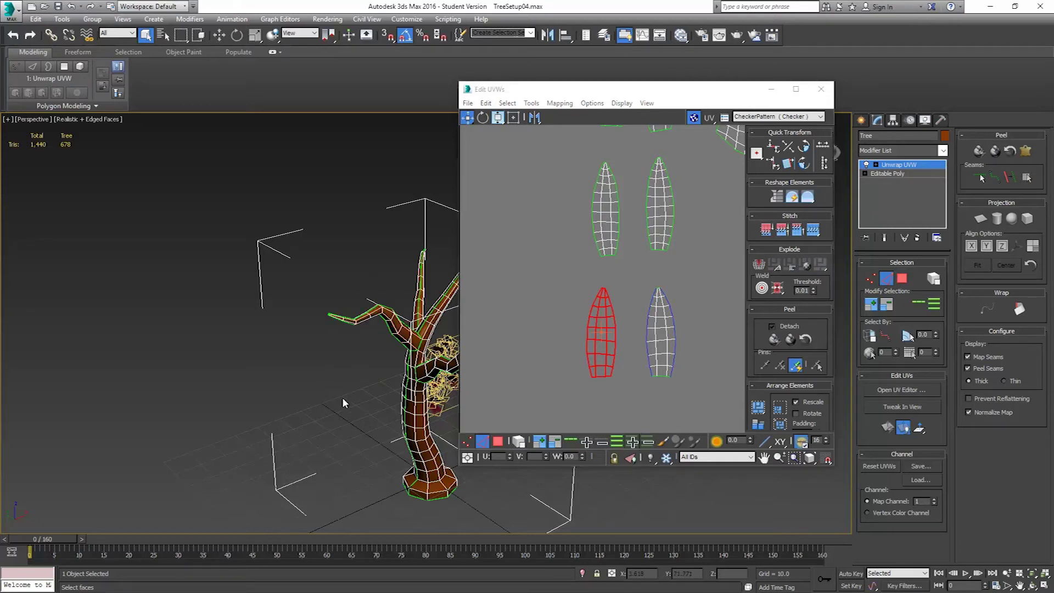
click(592, 305)
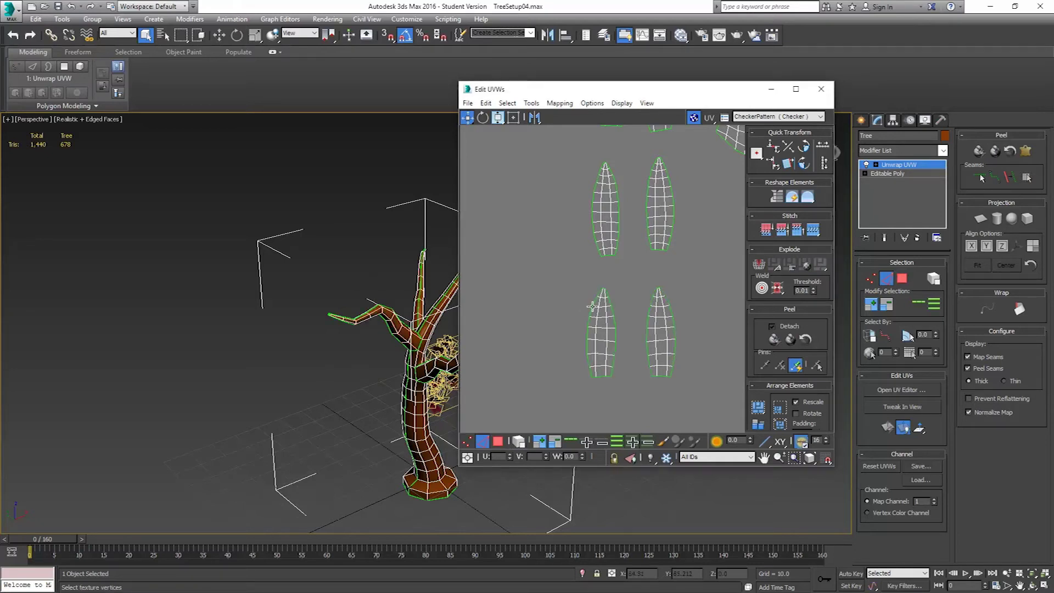
click(614, 324)
alt+middle_drag(411, 353, 384, 332)
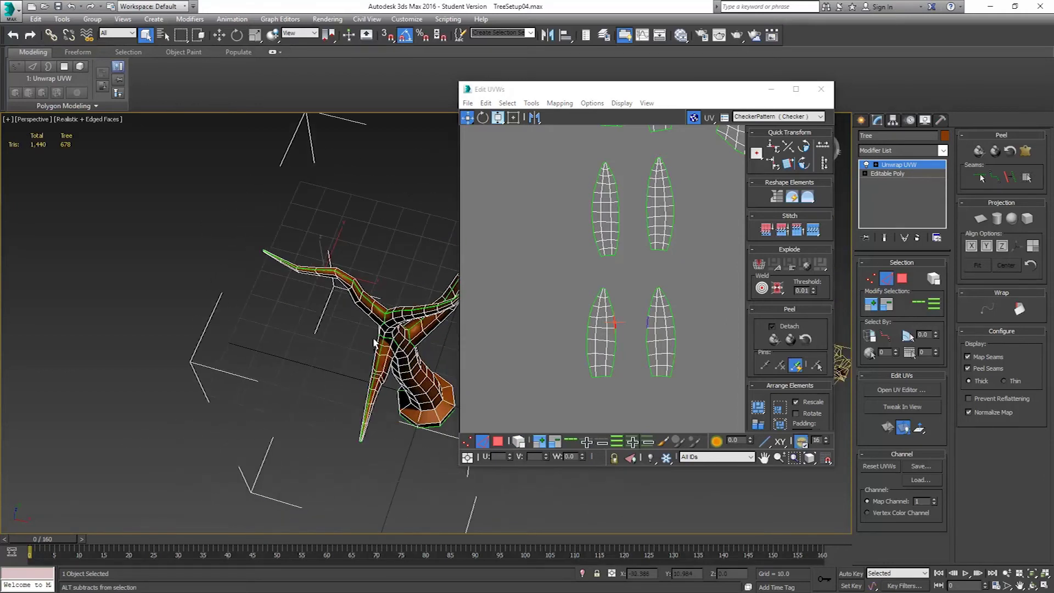
scroll(376, 299, up, 4)
alt+middle_drag(367, 264, 330, 218)
scroll(299, 291, up, 3)
scroll(271, 268, up, 2)
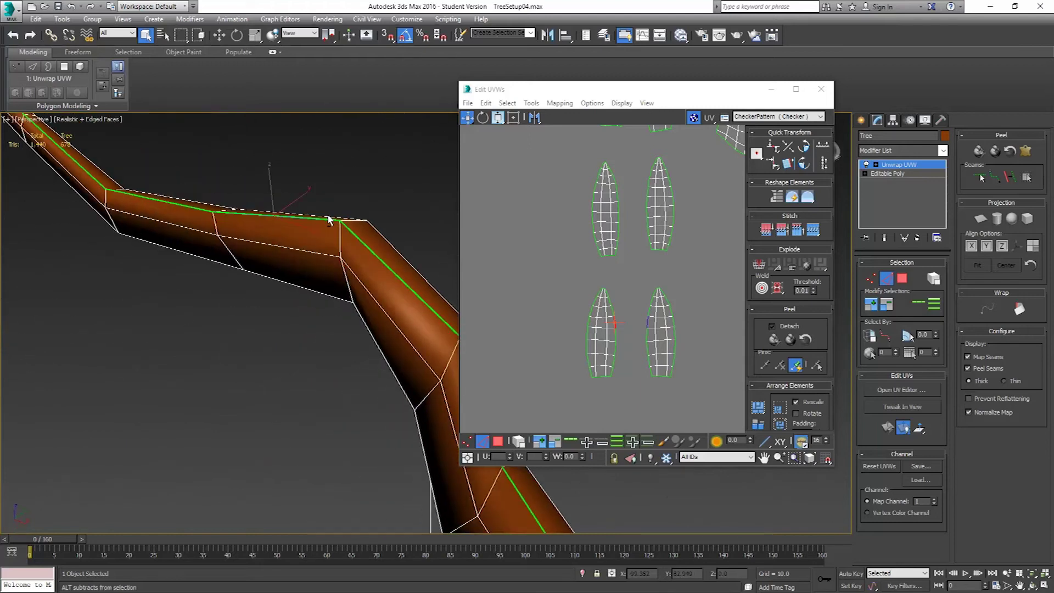
Select the lower-left leaf shell and butt it against its matching shell.
scroll(622, 332, up, 2)
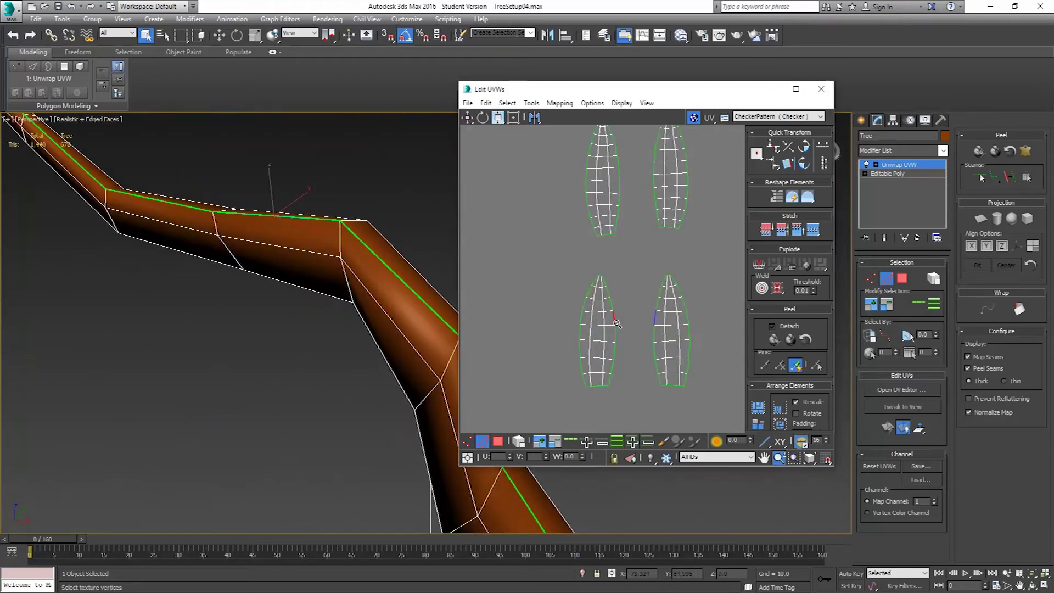
click(497, 441)
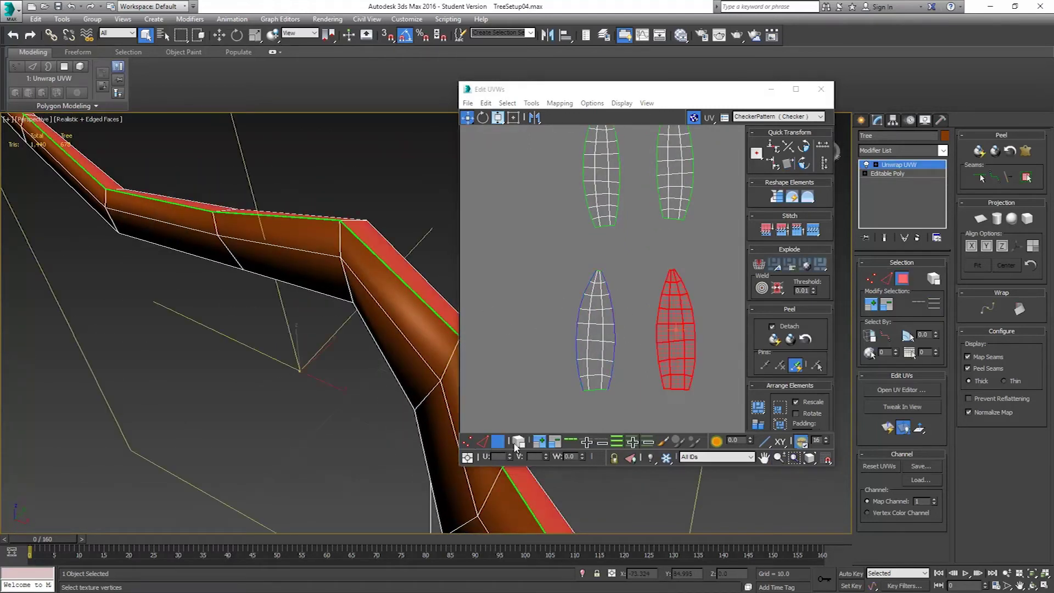
click(611, 323)
drag(611, 322, 638, 323)
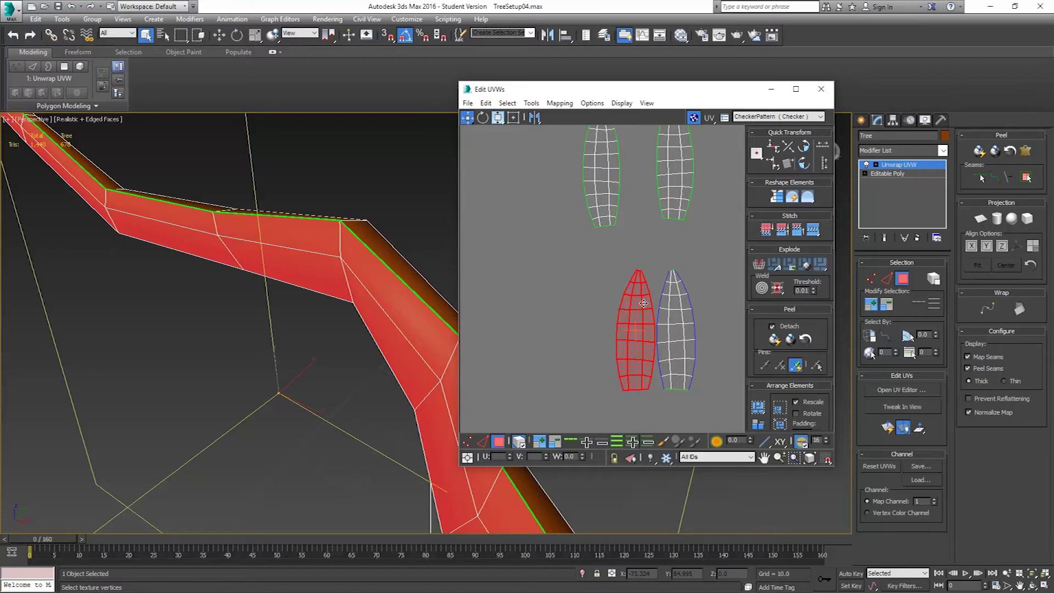
Pick an edge on the upper-left leaf shell and locate it on the tree.
middle_drag(631, 279, 634, 332)
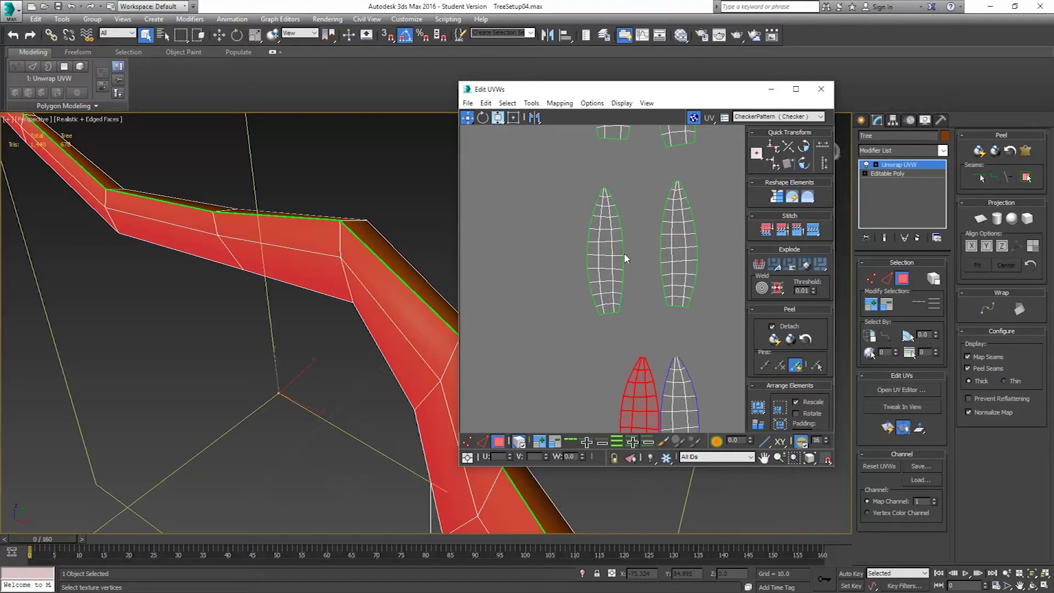
click(482, 442)
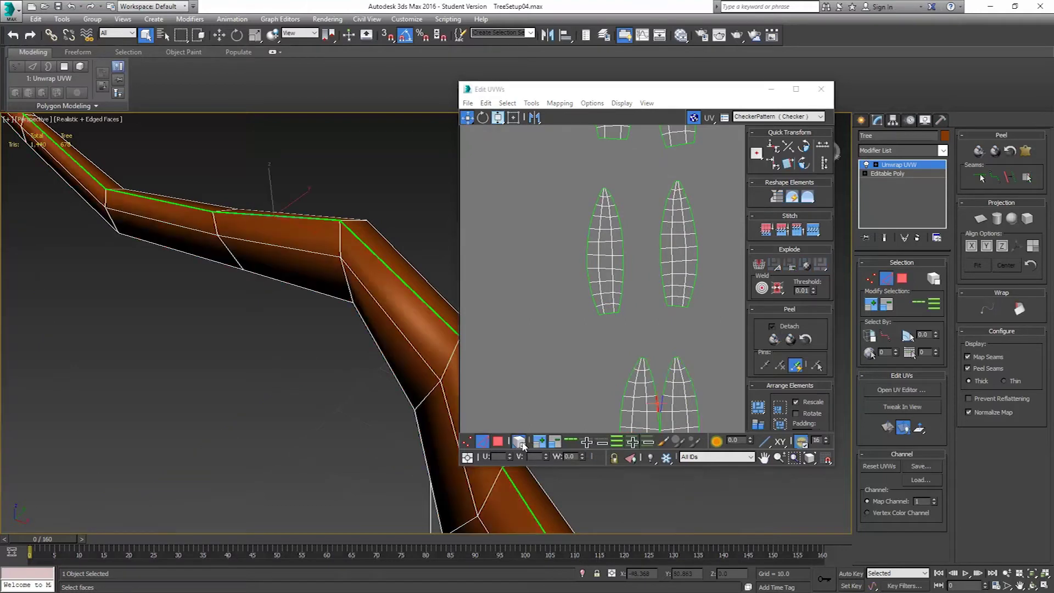
click(622, 236)
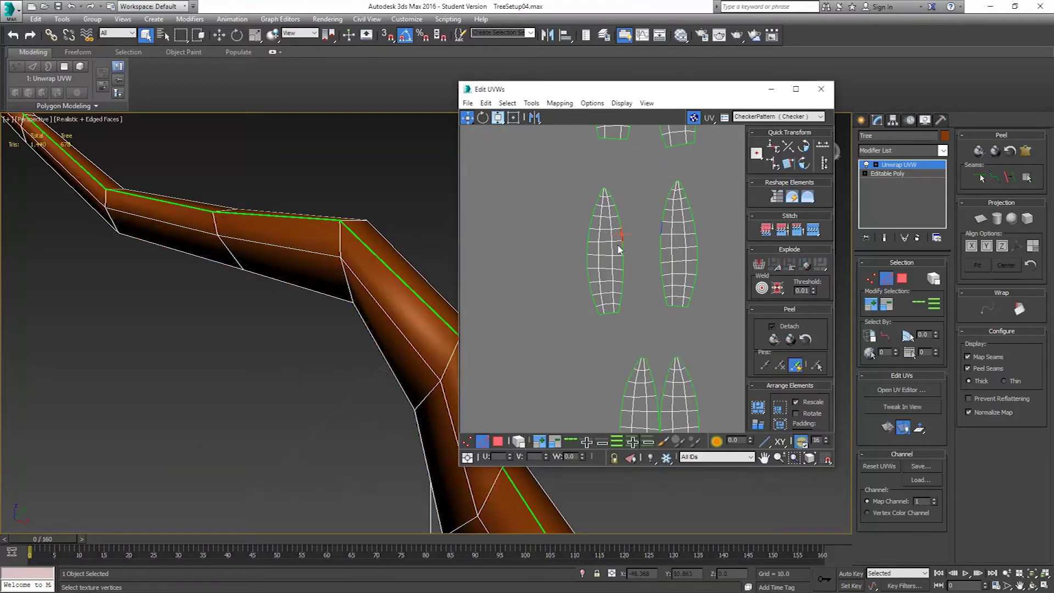
scroll(369, 301, down, 6)
mouse_move(356, 366)
middle_down()
mouse_move(223, 367)
mouse_move(353, 353)
mouse_move(274, 370)
mouse_move(364, 344)
mouse_move(345, 371)
middle_up()
scroll(346, 371, up, 5)
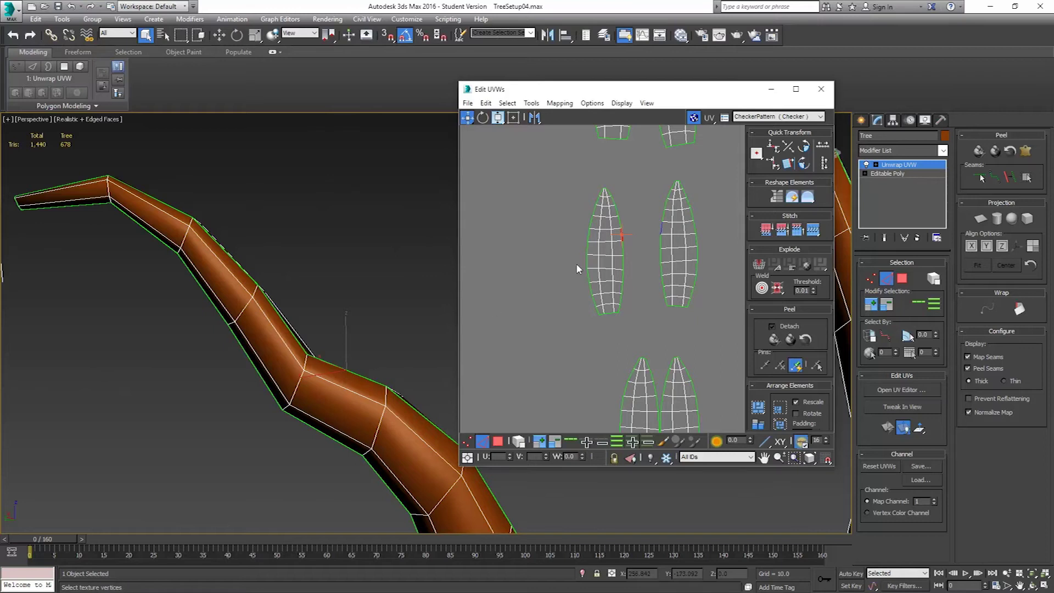
Select the whole upper-left leaf shell and slide it right against its neighbour.
click(497, 441)
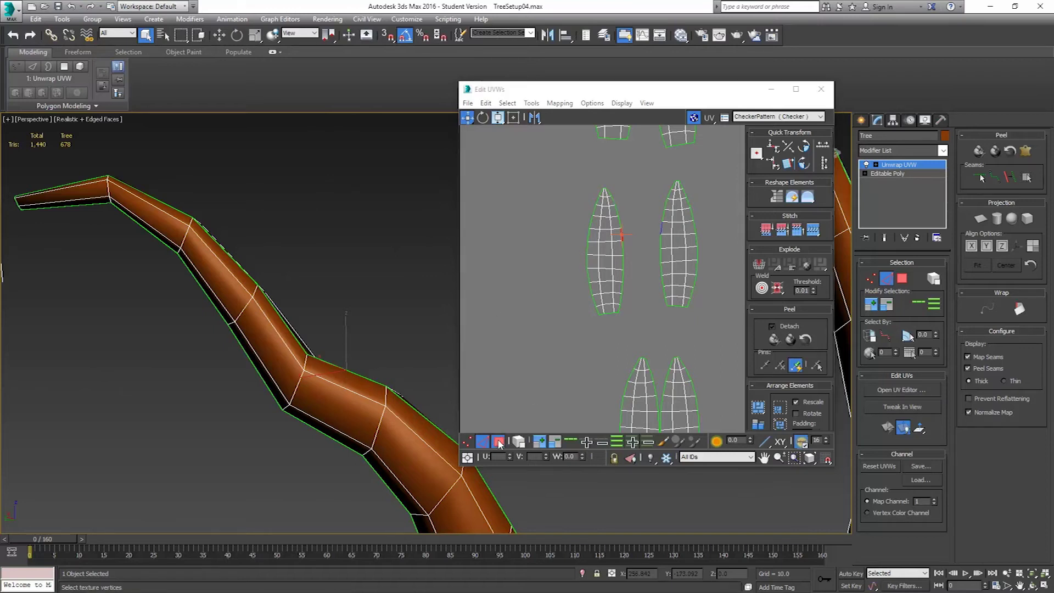
click(614, 238)
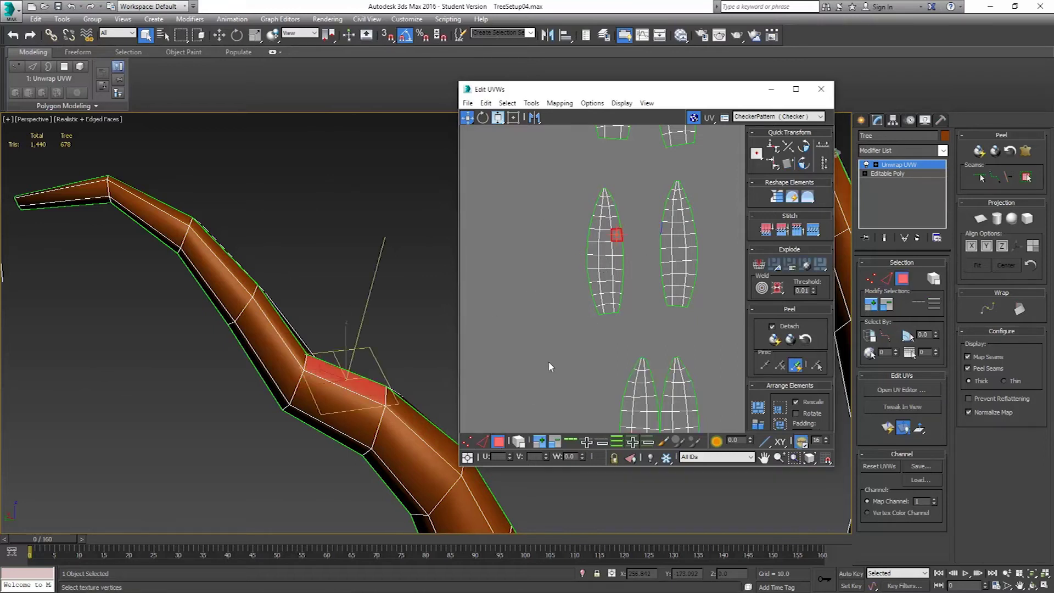
click(517, 441)
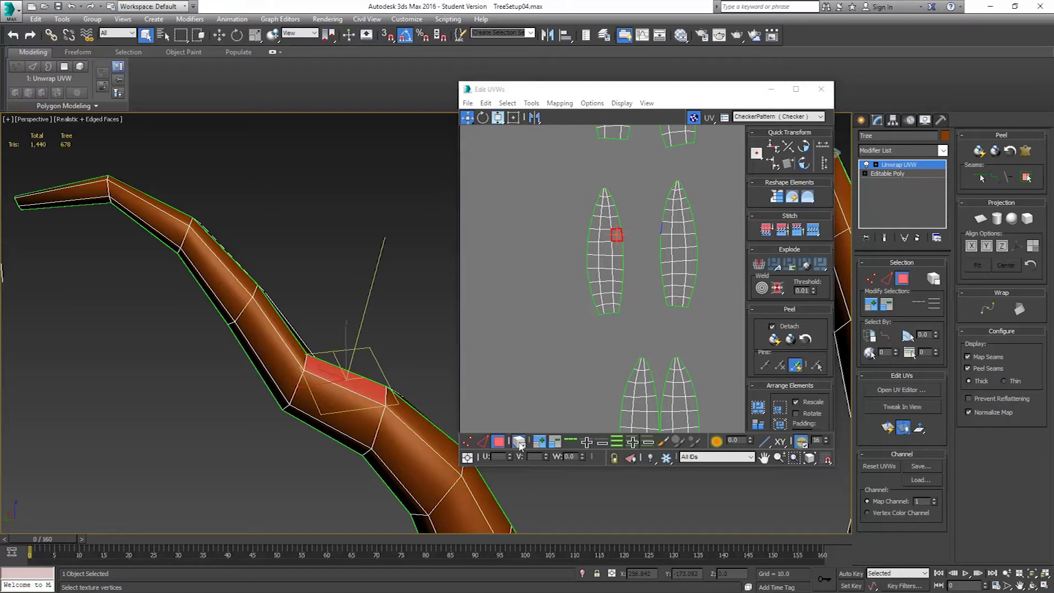
click(616, 236)
drag(637, 243, 646, 240)
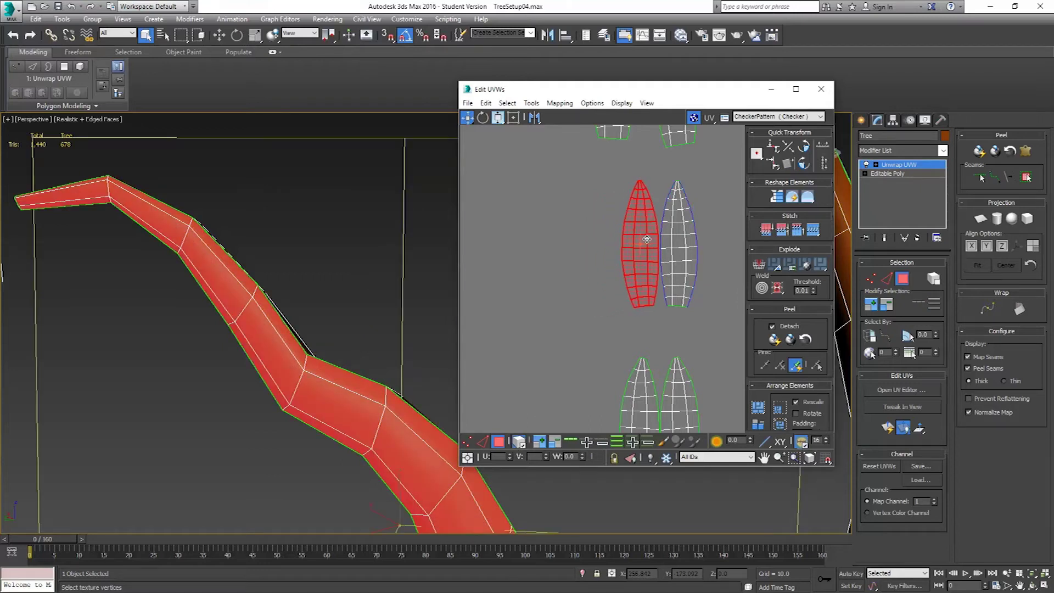
Pick an edge on the left shell and orbit the tree to inspect its branch.
middle_drag(641, 198, 624, 283)
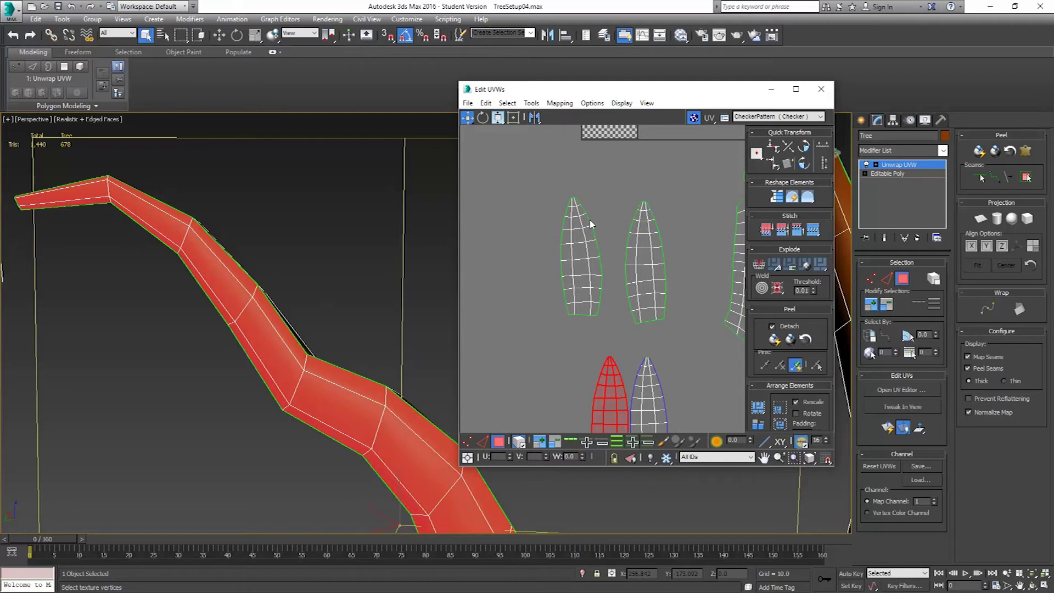
scroll(590, 225, up, 3)
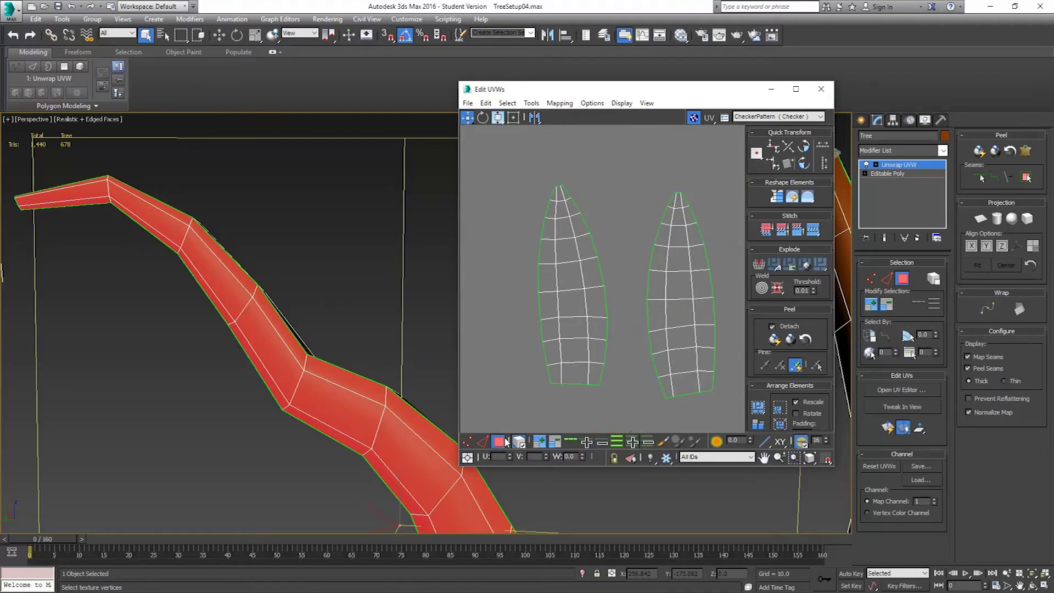
click(482, 441)
click(600, 272)
scroll(385, 250, down, 5)
middle_drag(393, 328, 317, 342)
scroll(329, 299, up, 6)
alt+middle_drag(330, 300, 244, 306)
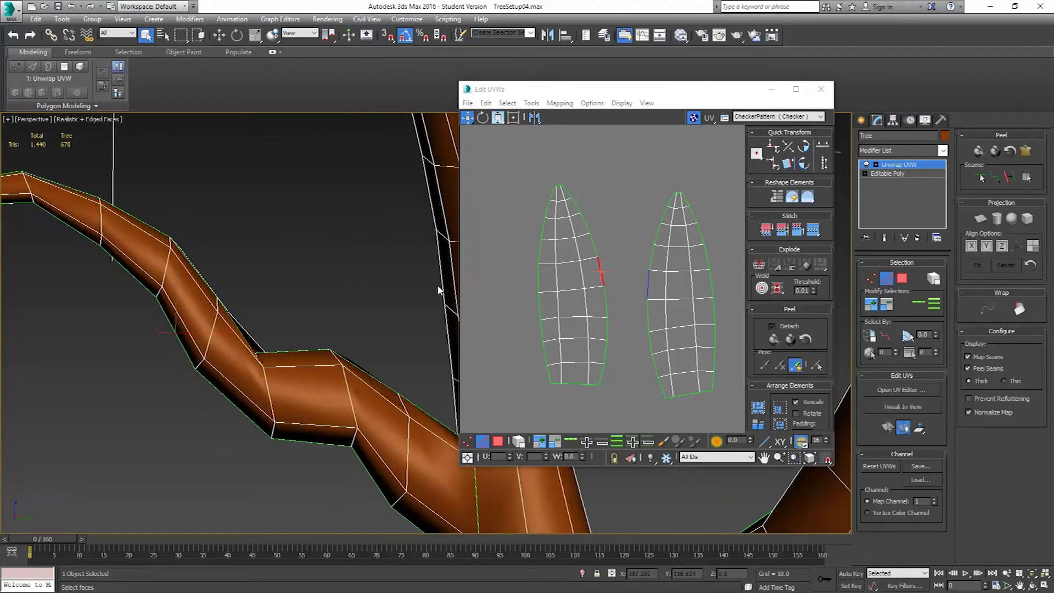
Move the middle leaf shell left past the other, deselect it, and frame the two tapered shells.
drag(617, 388, 617, 388)
middle_drag(616, 371, 588, 355)
scroll(587, 355, down, 2)
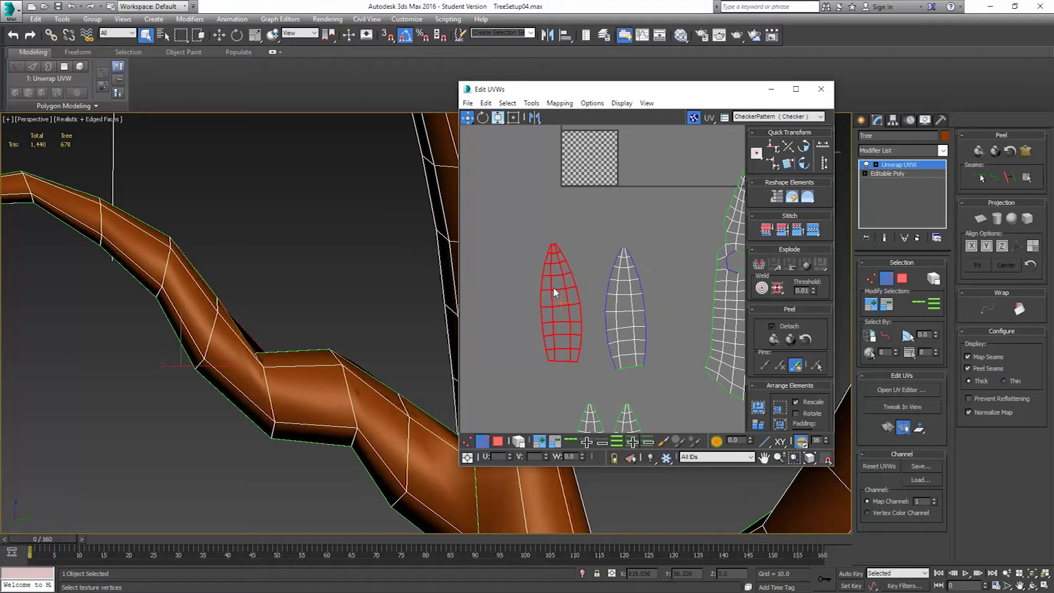
click(637, 336)
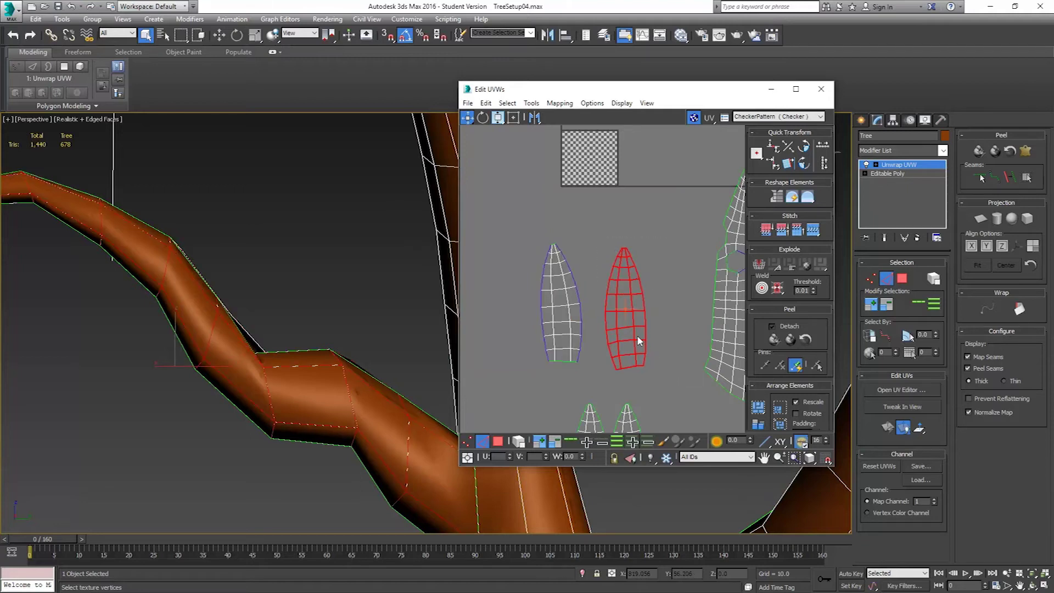
drag(635, 327, 522, 321)
click(627, 281)
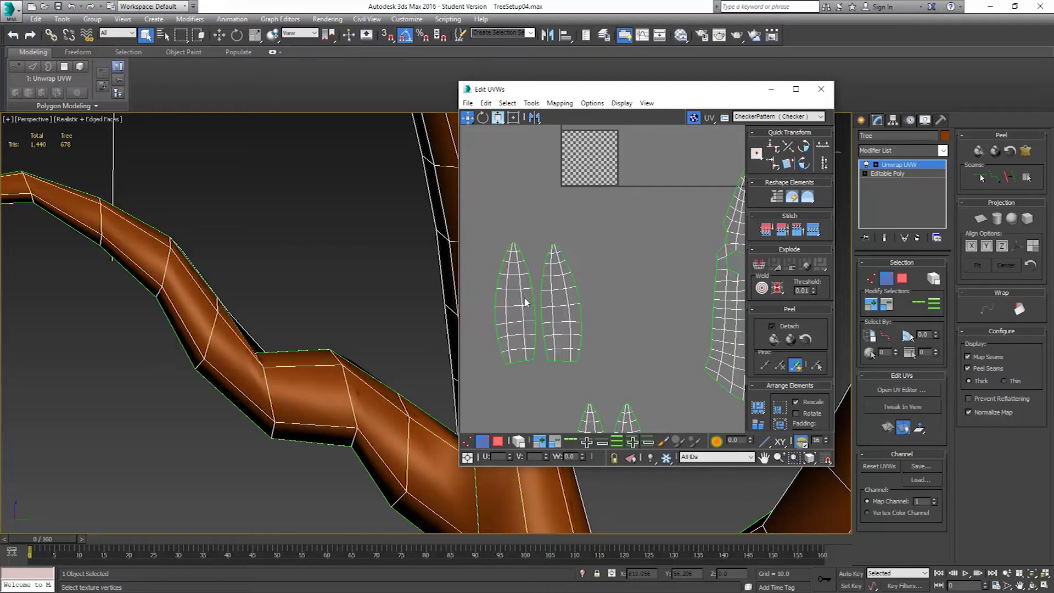
alt+middle_drag(399, 345, 283, 322)
middle_drag(525, 285, 592, 276)
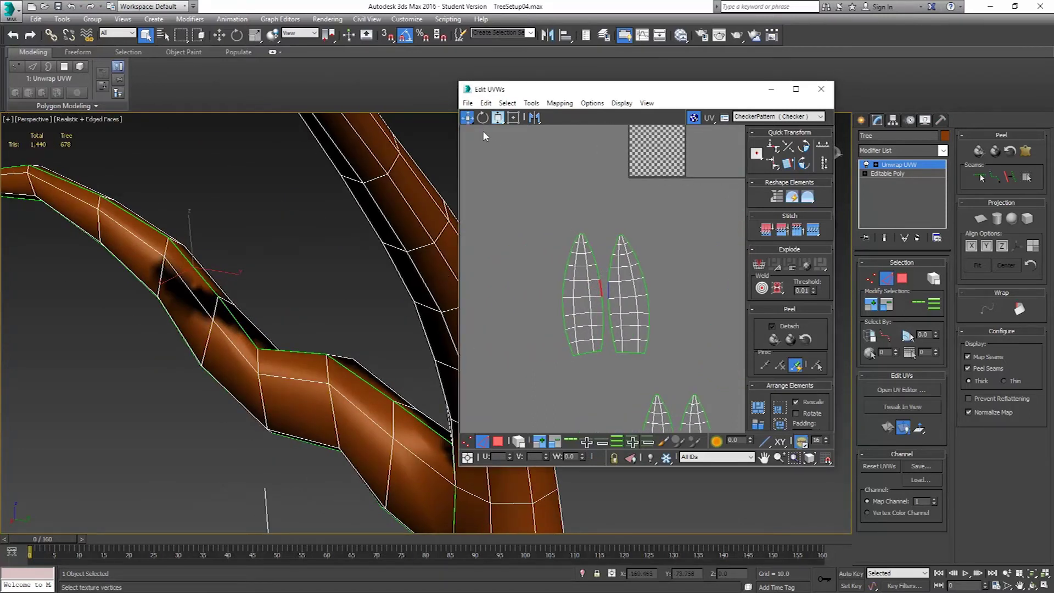
Select the tip vertices of both tapered branch shells.
click(466, 440)
scroll(580, 292, up, 5)
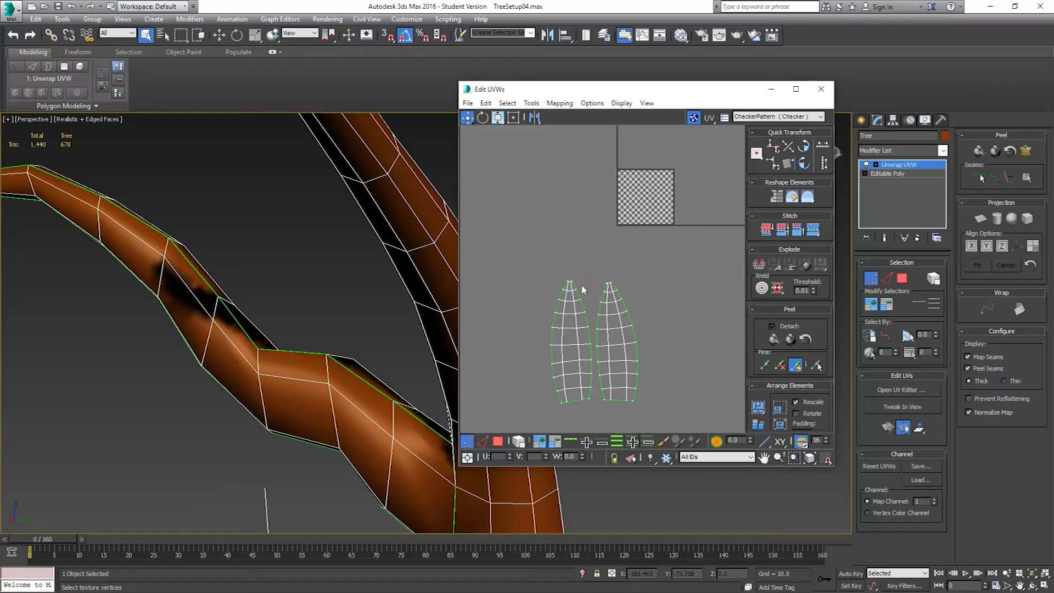
scroll(580, 292, up, 2)
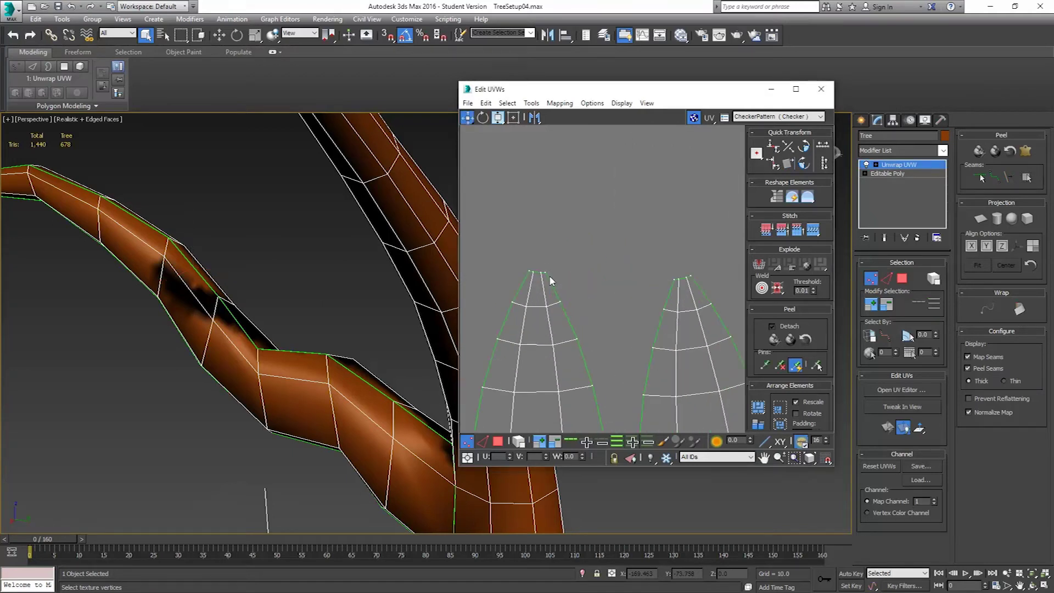
click(548, 275)
ctrl+click(672, 280)
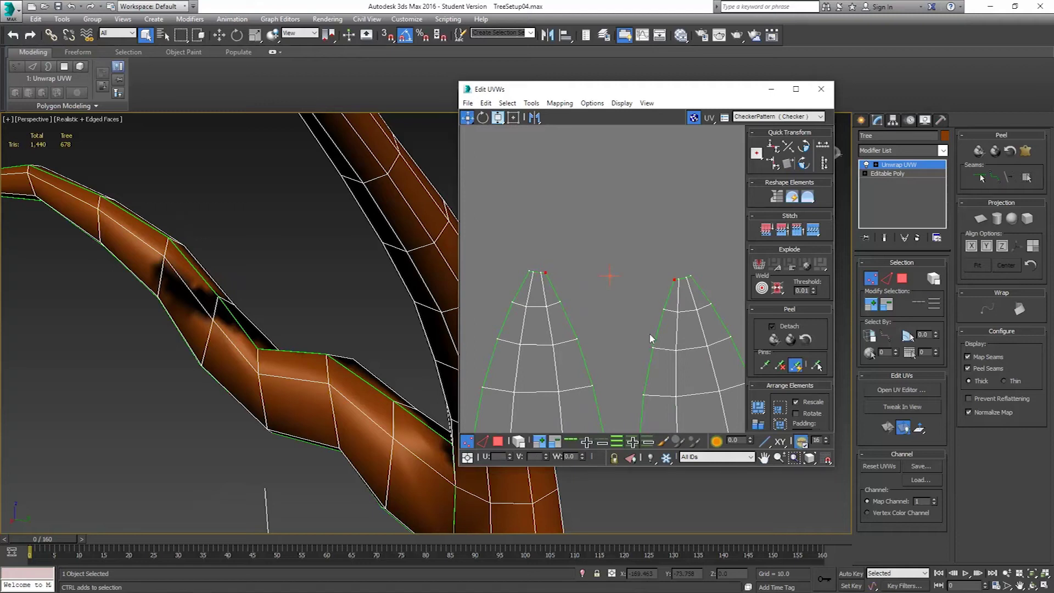
Try scaling the two tips together, then undo it and return to Move.
click(498, 118)
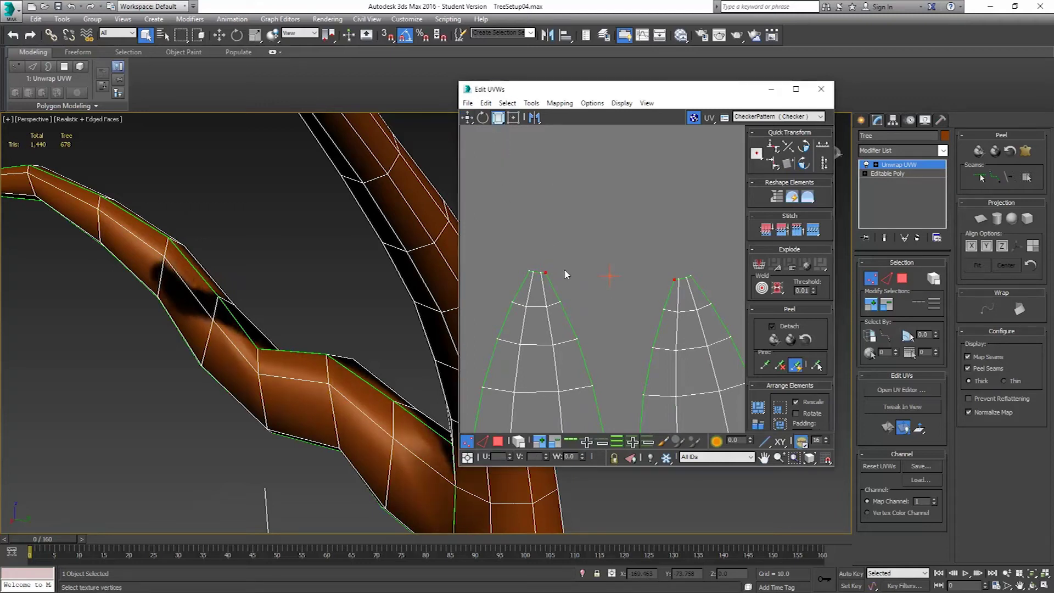
drag(545, 267, 664, 486)
drag(553, 295, 581, 321)
key(ctrl+z)
middle_drag(614, 315, 594, 243)
click(467, 118)
With Target Weld on, weld the first seam's vertices onto their right-shell partners, tip to bottom.
right_click(561, 195)
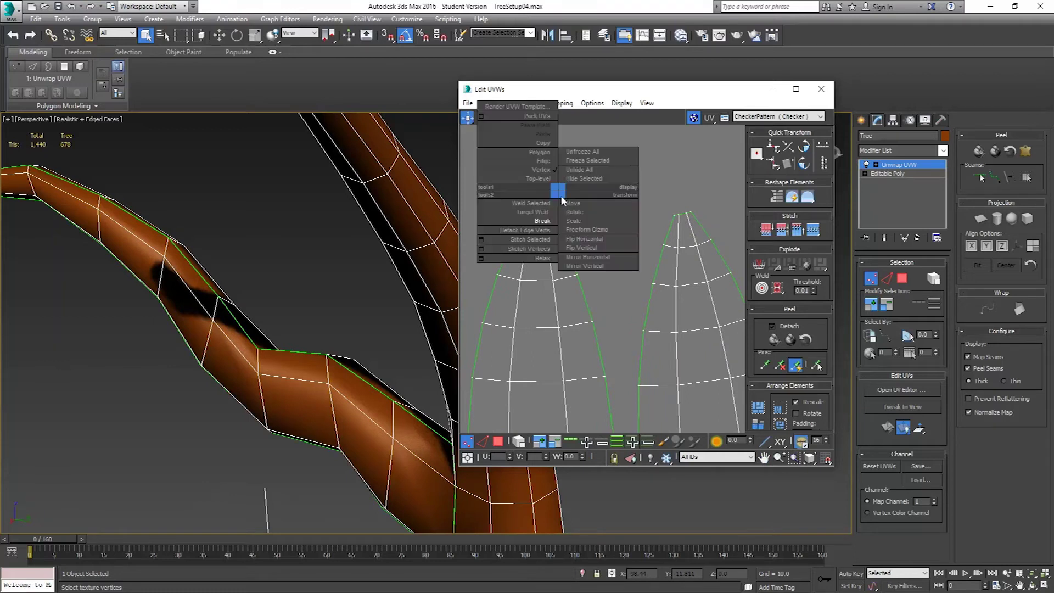
click(535, 213)
drag(547, 208, 675, 215)
drag(561, 239, 664, 245)
drag(578, 274, 653, 282)
drag(591, 321, 644, 332)
middle_drag(644, 331, 624, 218)
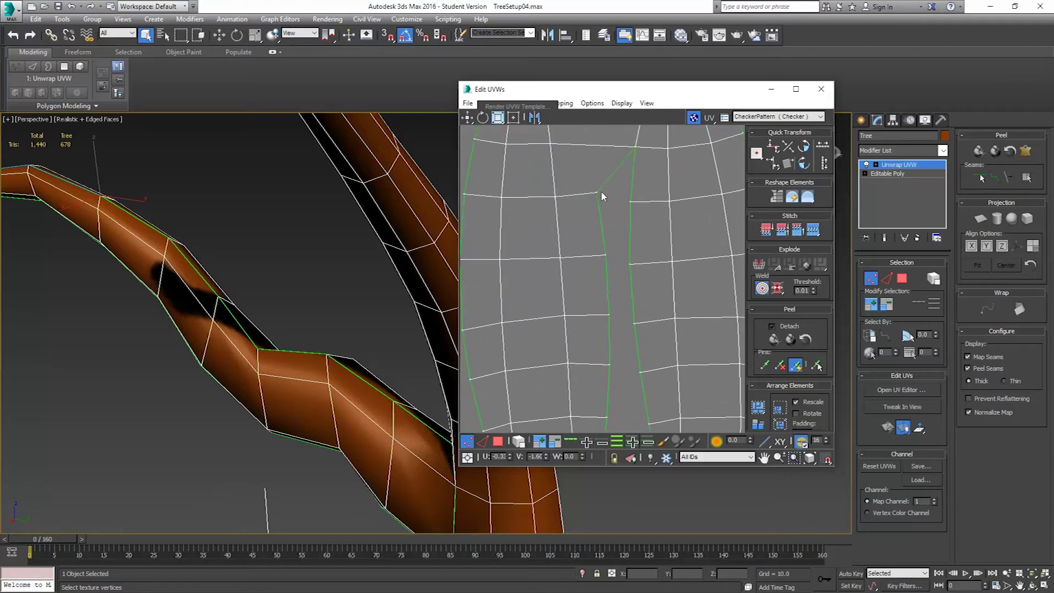
drag(630, 201, 630, 202)
drag(603, 255, 630, 265)
click(613, 315)
drag(616, 318, 634, 323)
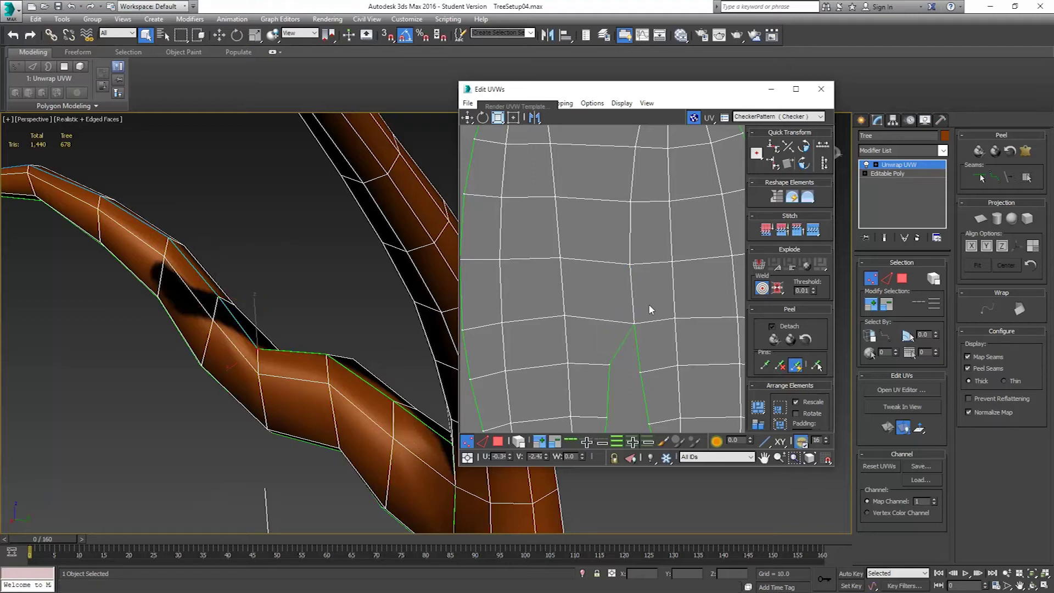
middle_drag(647, 304, 630, 212)
drag(591, 273, 622, 281)
drag(588, 325, 631, 331)
drag(583, 366, 639, 371)
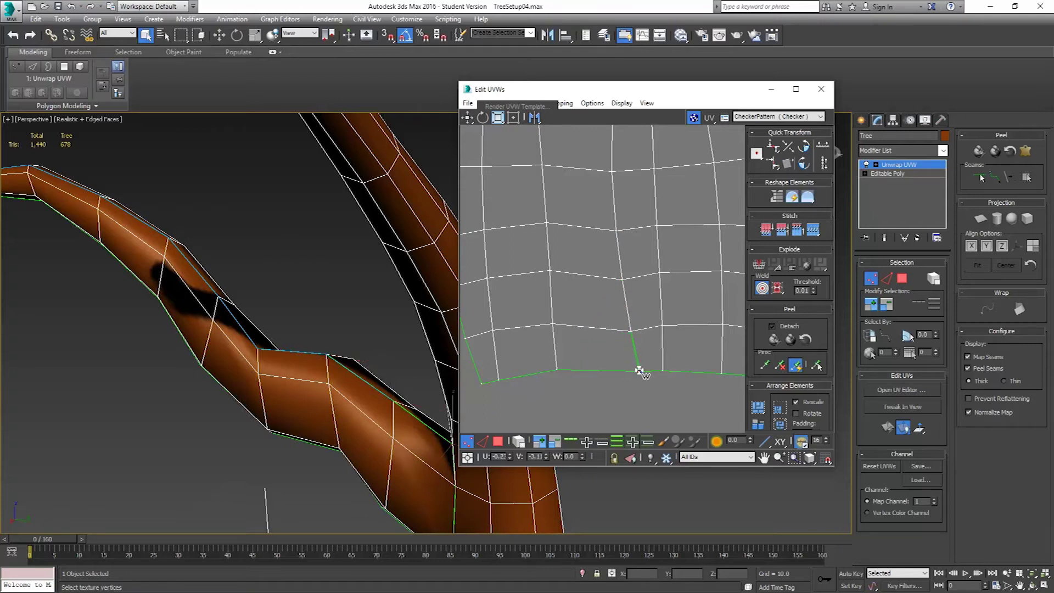
Weld the other shell pair's upper seam vertices across the gap, starting at the tips.
middle_drag(646, 339, 635, 272)
scroll(635, 273, down, 5)
middle_drag(665, 353, 566, 293)
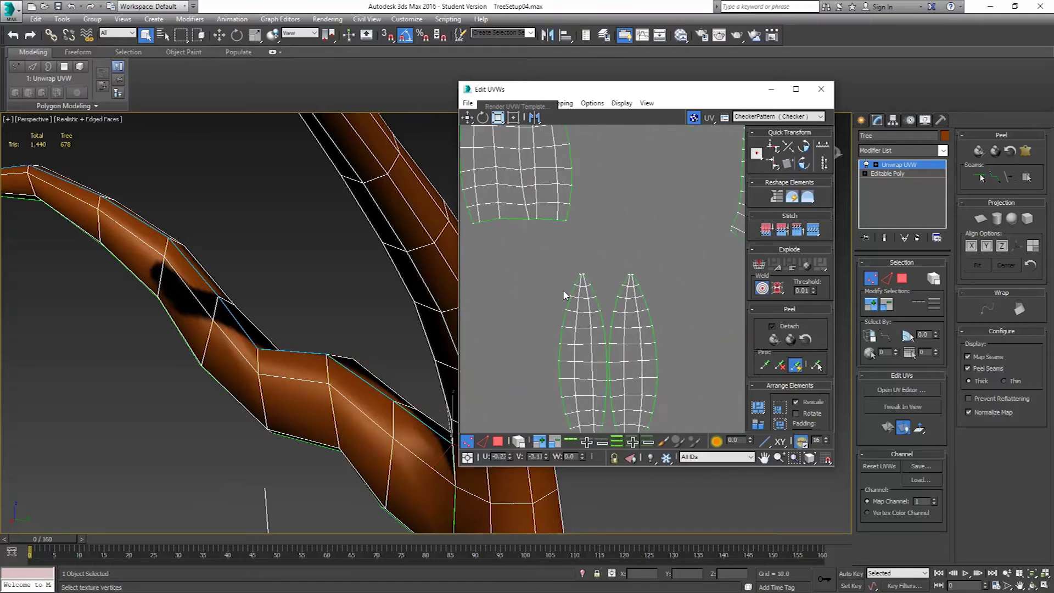
scroll(608, 279, up, 5)
drag(538, 264, 662, 265)
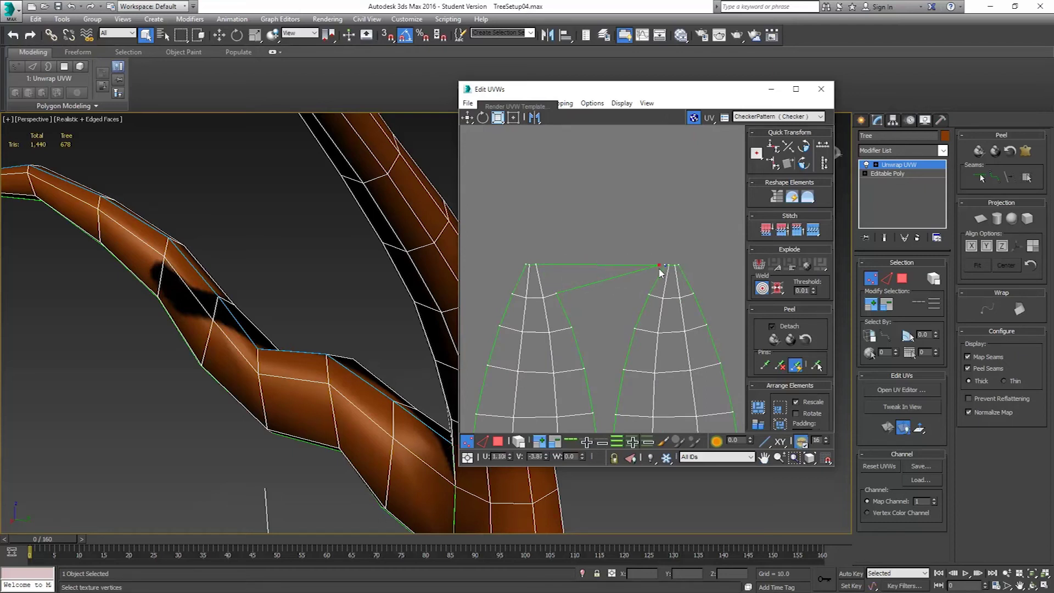
middle_drag(659, 269, 583, 276)
scroll(583, 277, up, 5)
drag(576, 259, 594, 258)
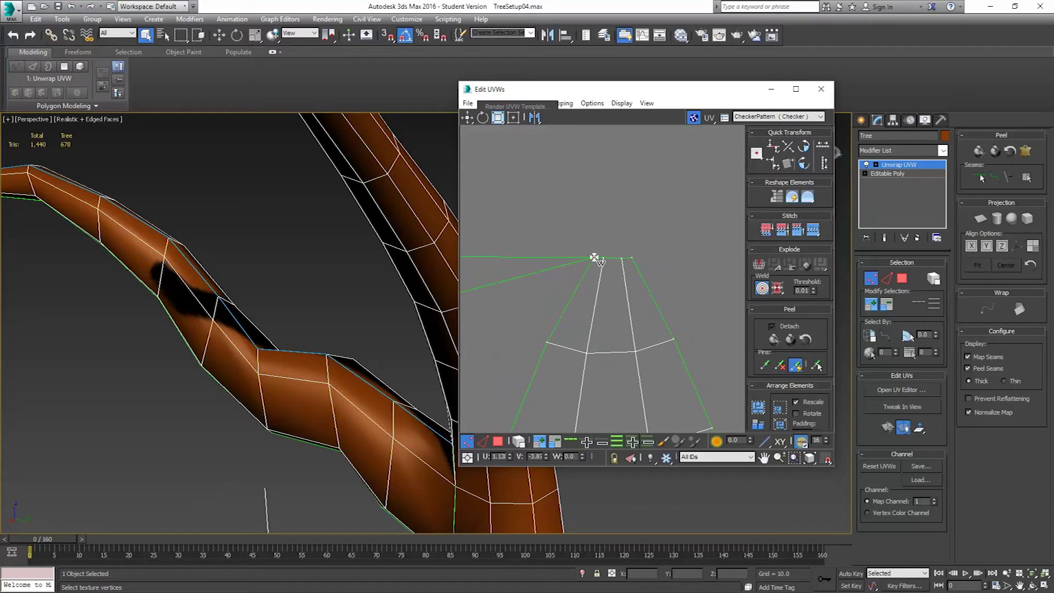
middle_drag(552, 309, 727, 217)
scroll(638, 246, down, 3)
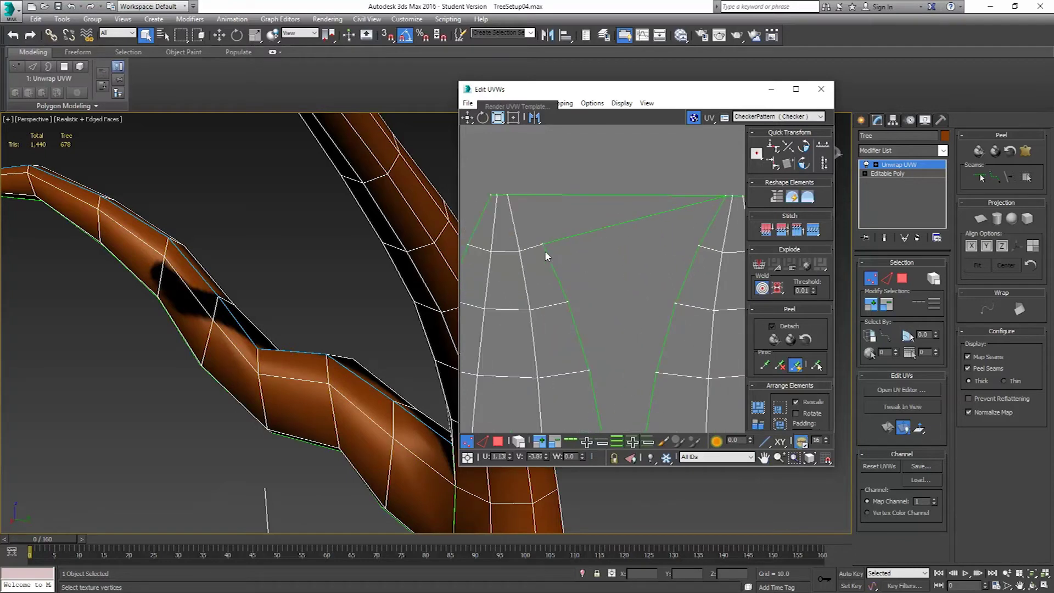
drag(542, 249, 697, 247)
drag(566, 301, 675, 303)
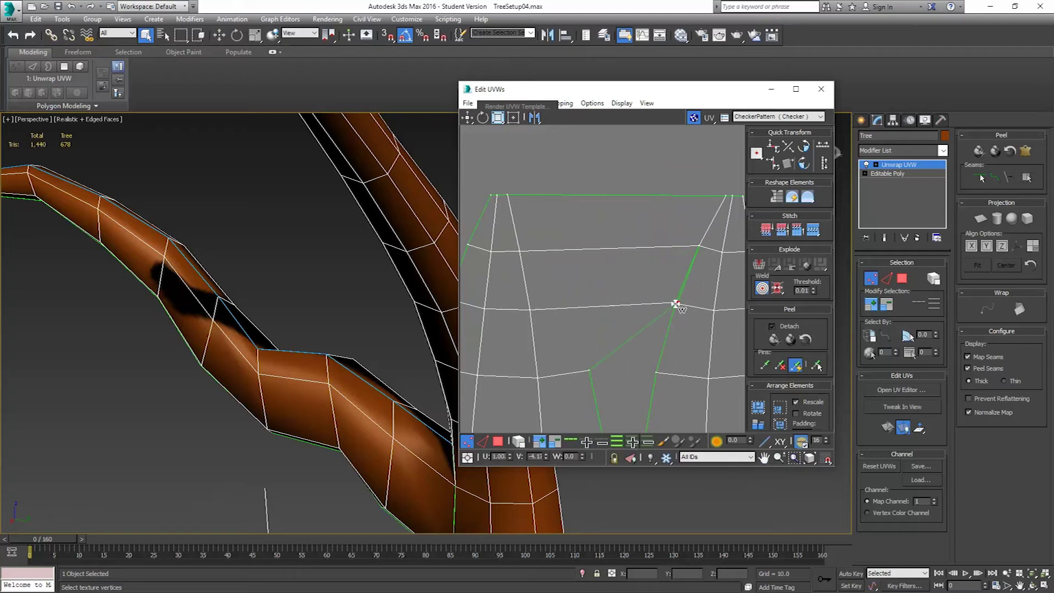
Weld the remaining lower seam vertices onto their neighbours down to the bottom edge.
middle_drag(644, 336, 618, 178)
drag(562, 219, 629, 222)
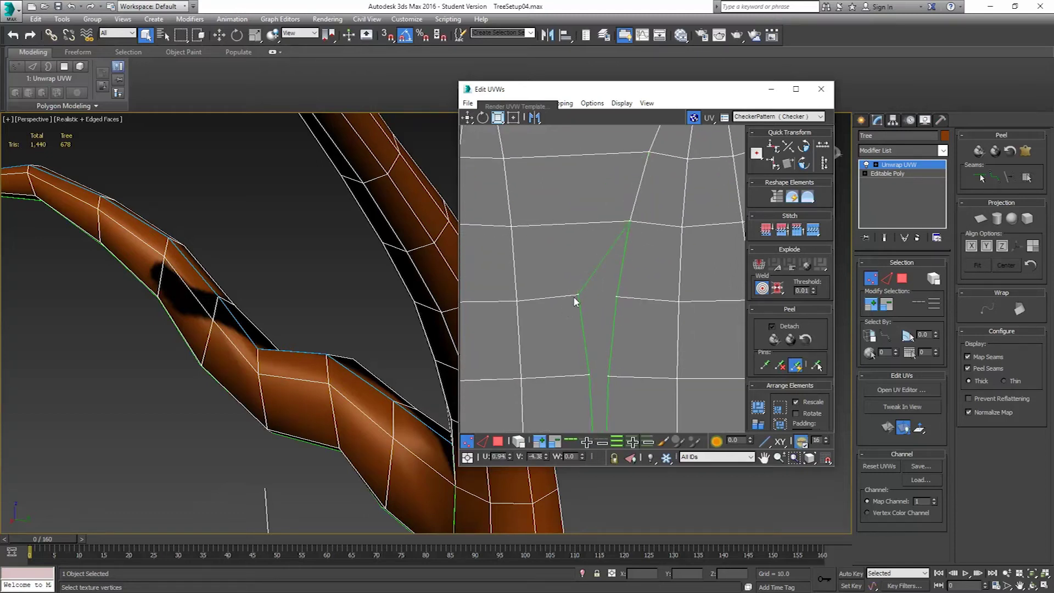
drag(577, 295, 616, 297)
middle_drag(616, 301, 610, 156)
drag(583, 231, 602, 230)
drag(590, 324, 600, 322)
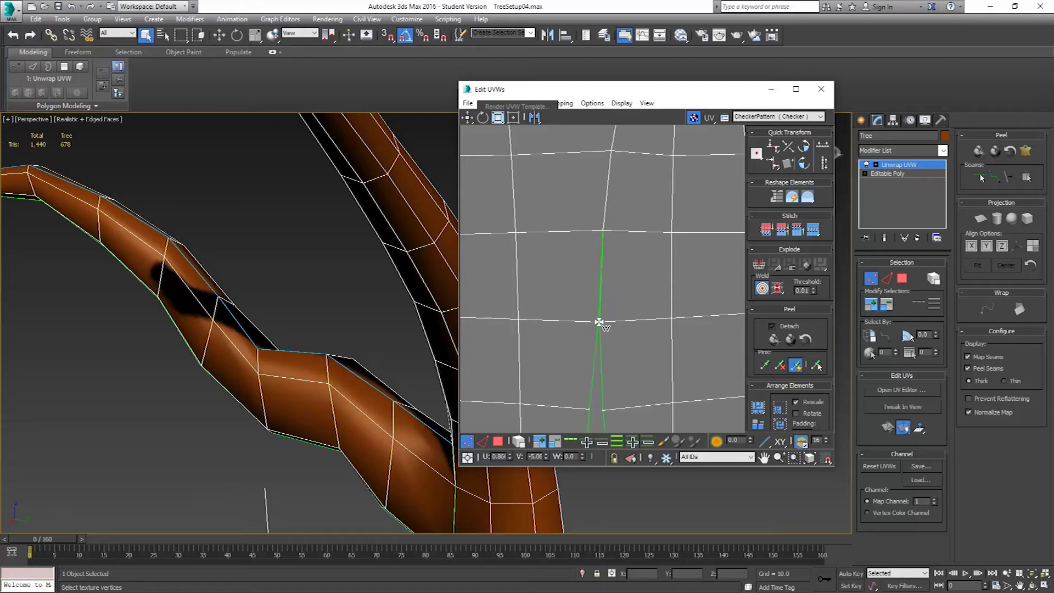
middle_drag(618, 346, 576, 221)
drag(568, 228, 584, 231)
middle_drag(590, 333, 564, 231)
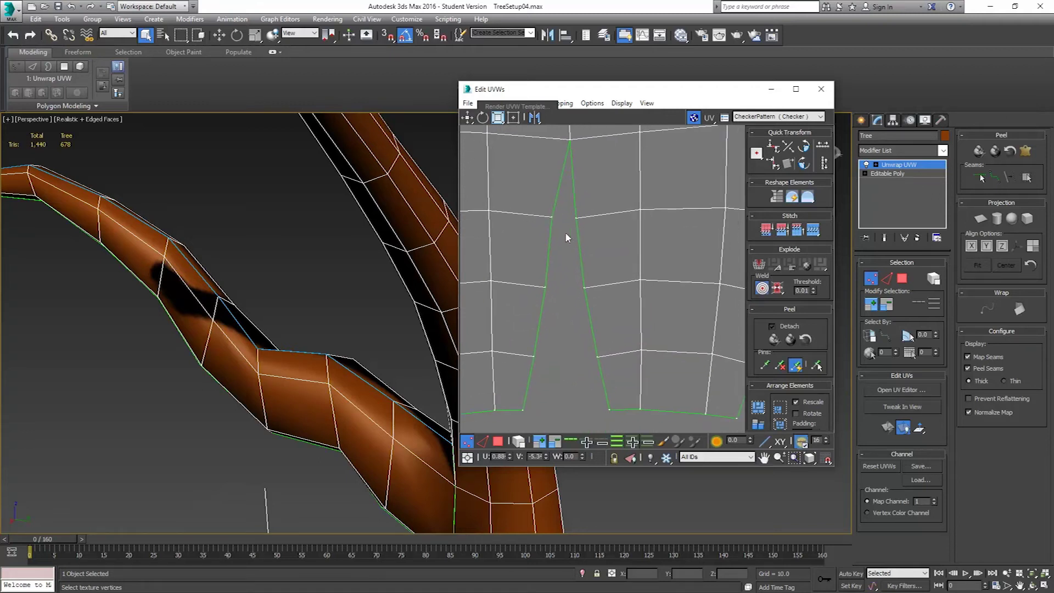
drag(552, 220, 575, 218)
drag(545, 288, 584, 287)
drag(532, 356, 596, 356)
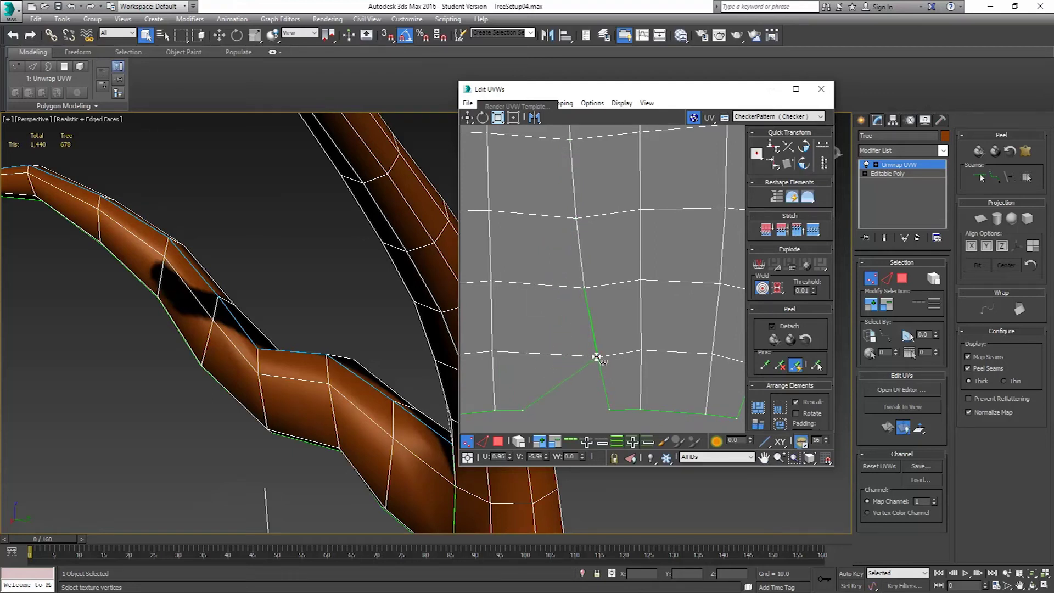
drag(521, 410, 607, 407)
scroll(560, 341, down, 8)
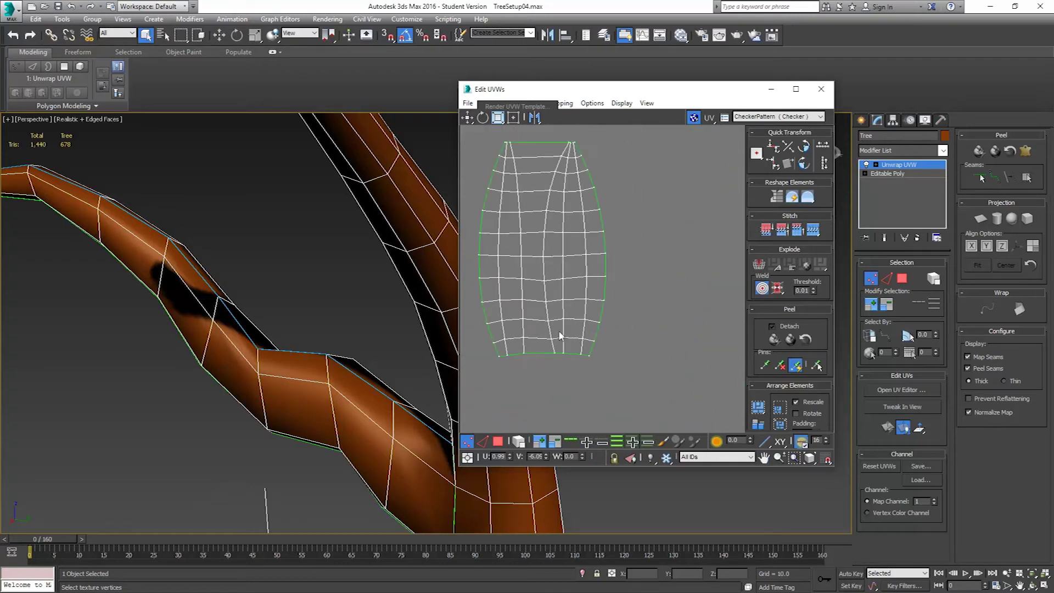
Weld the left strip's upper seam vertices onto the right strip, closing the upper seam.
middle_drag(567, 349, 584, 192)
scroll(556, 272, up, 3)
scroll(566, 179, up, 2)
drag(531, 171, 669, 173)
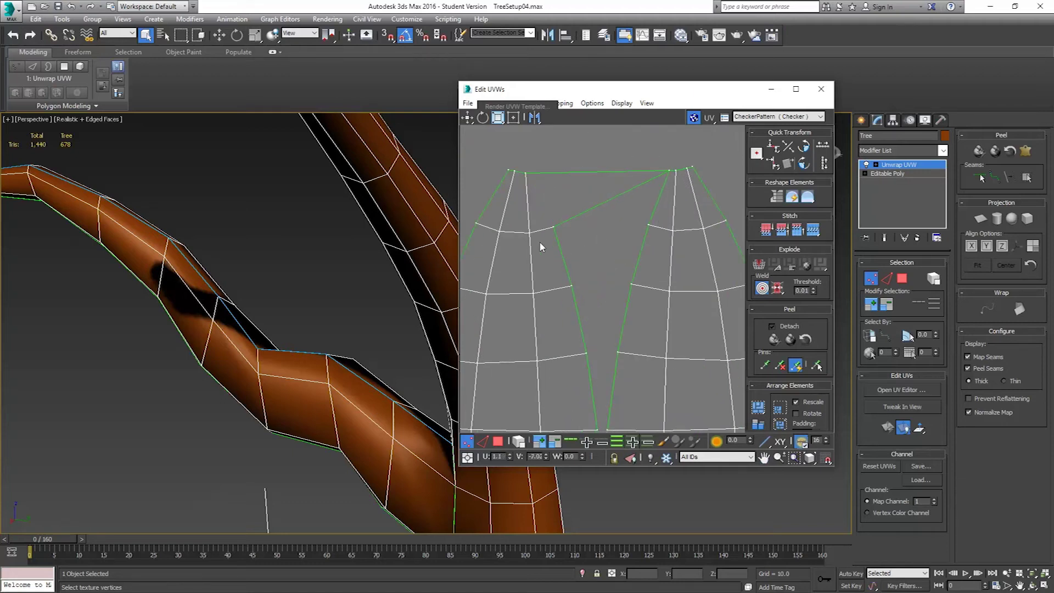
drag(555, 228, 648, 225)
drag(573, 284, 631, 282)
drag(586, 352, 617, 352)
middle_drag(613, 386, 611, 224)
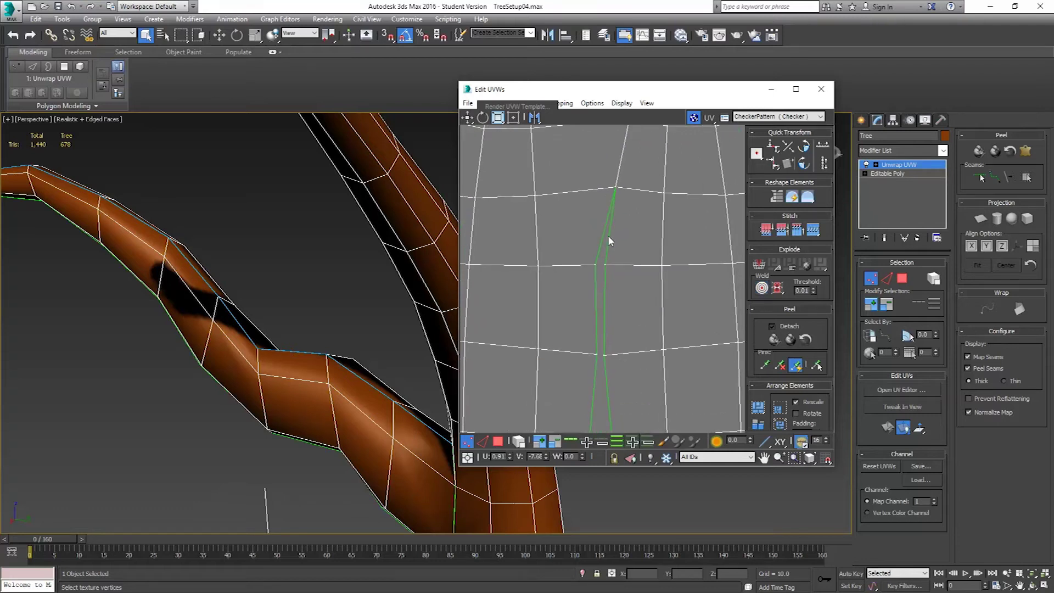
drag(595, 263, 605, 266)
Weld the lower seam vertices down to the last one, then centre the stitched island.
middle_drag(603, 344, 580, 210)
drag(572, 220, 581, 221)
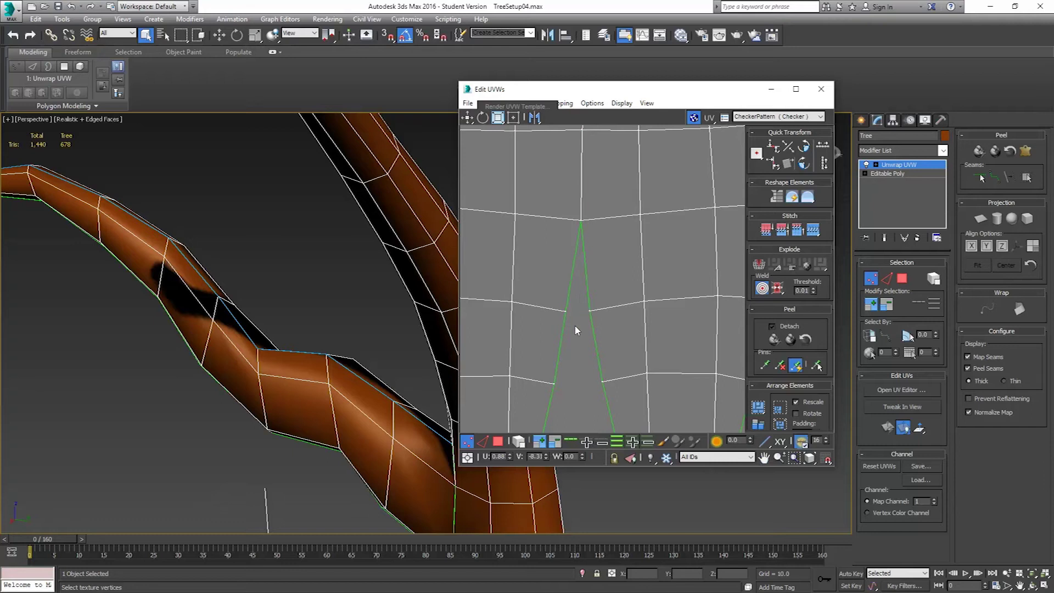
drag(564, 311, 590, 311)
drag(554, 384, 602, 382)
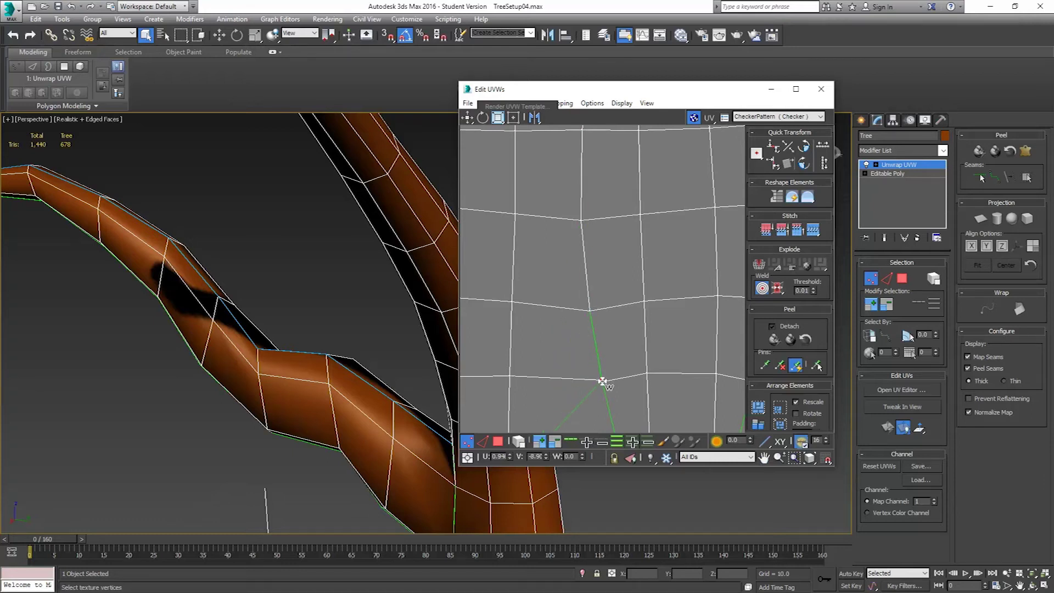
middle_drag(590, 401, 542, 238)
drag(493, 285, 570, 284)
scroll(566, 296, down, 6)
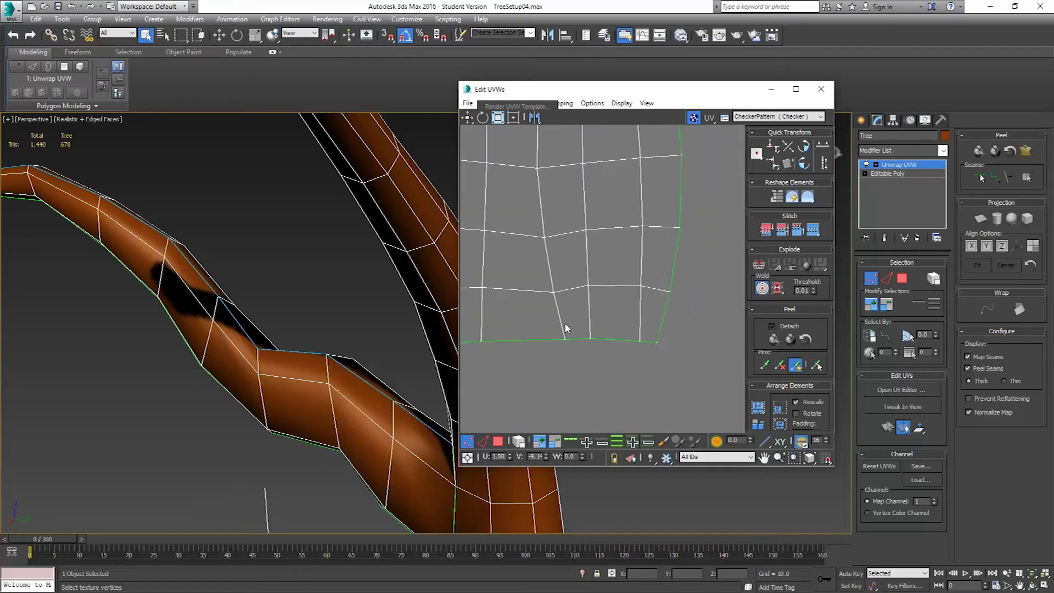
middle_drag(559, 204, 565, 241)
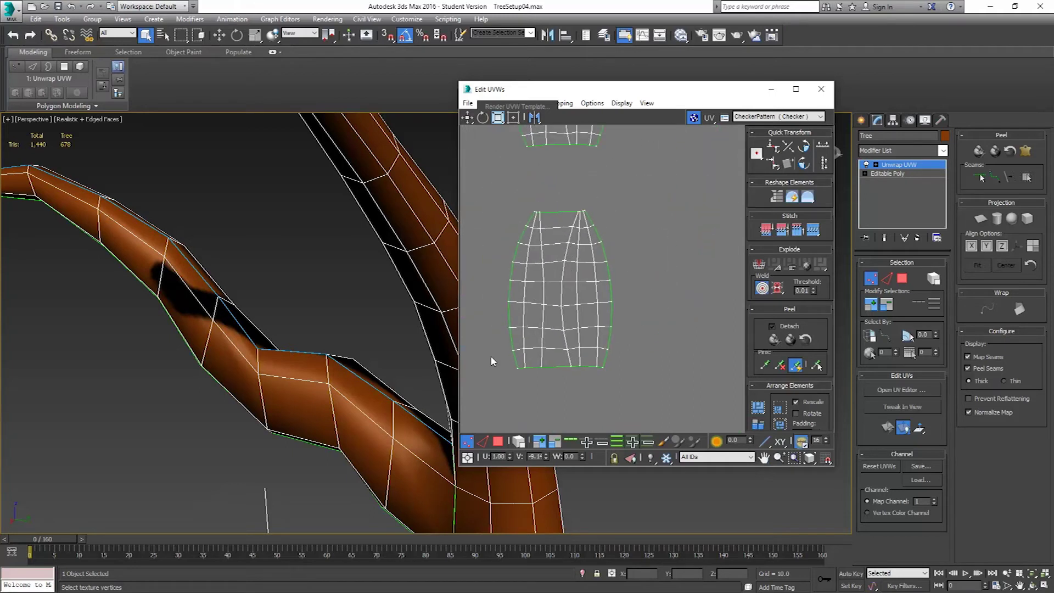
In Edge mode with Target Weld off, select one edge row across both the lower and upper islands.
click(481, 442)
drag(497, 314, 623, 314)
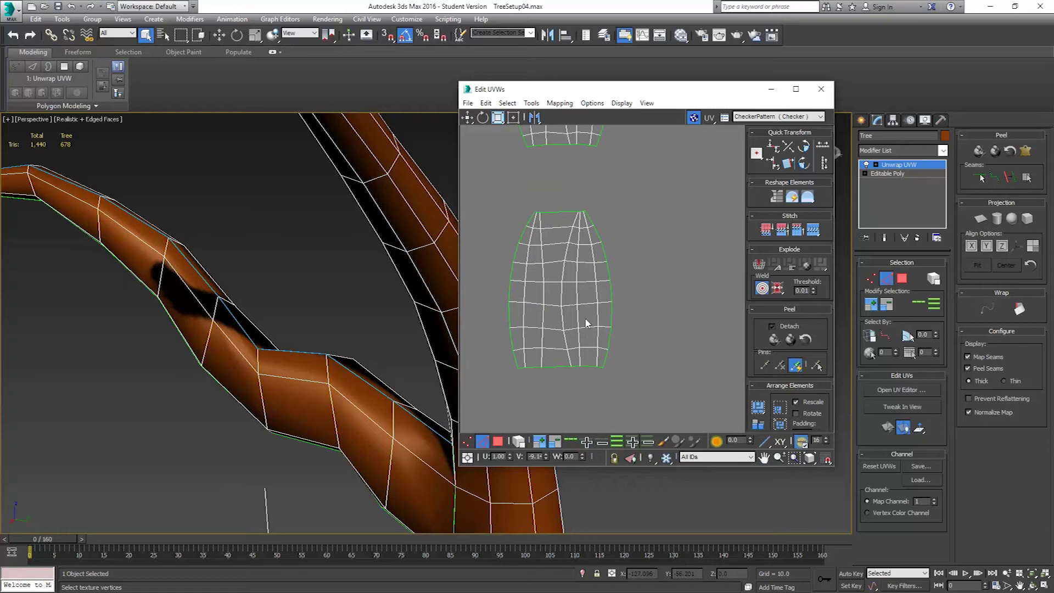
key(w)
drag(501, 299, 610, 284)
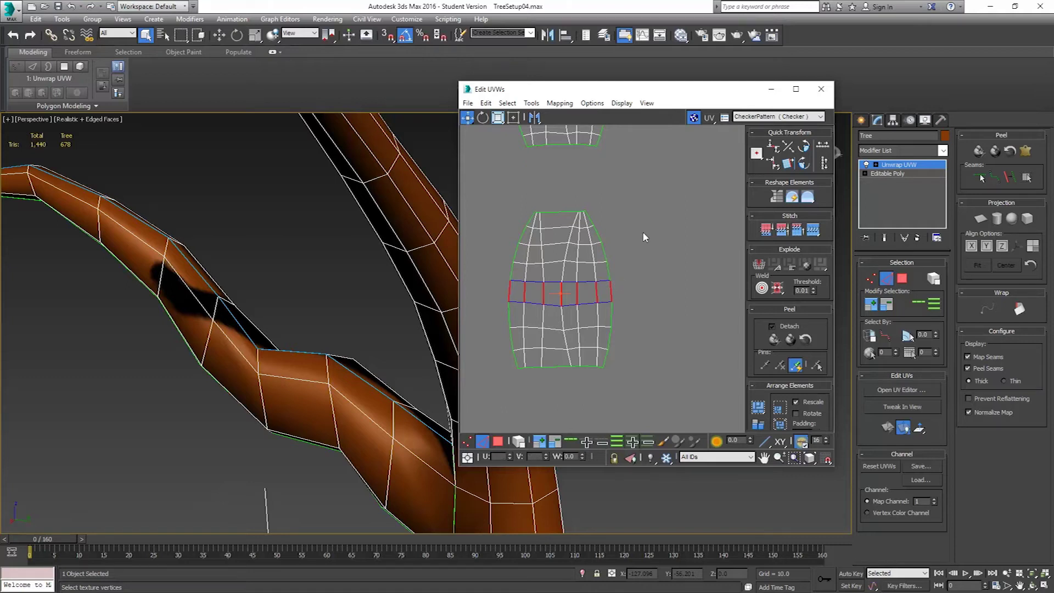
middle_drag(606, 216, 602, 304)
ctrl+drag(499, 179, 622, 187)
middle_drag(621, 144, 637, 348)
middle_drag(534, 200, 683, 233)
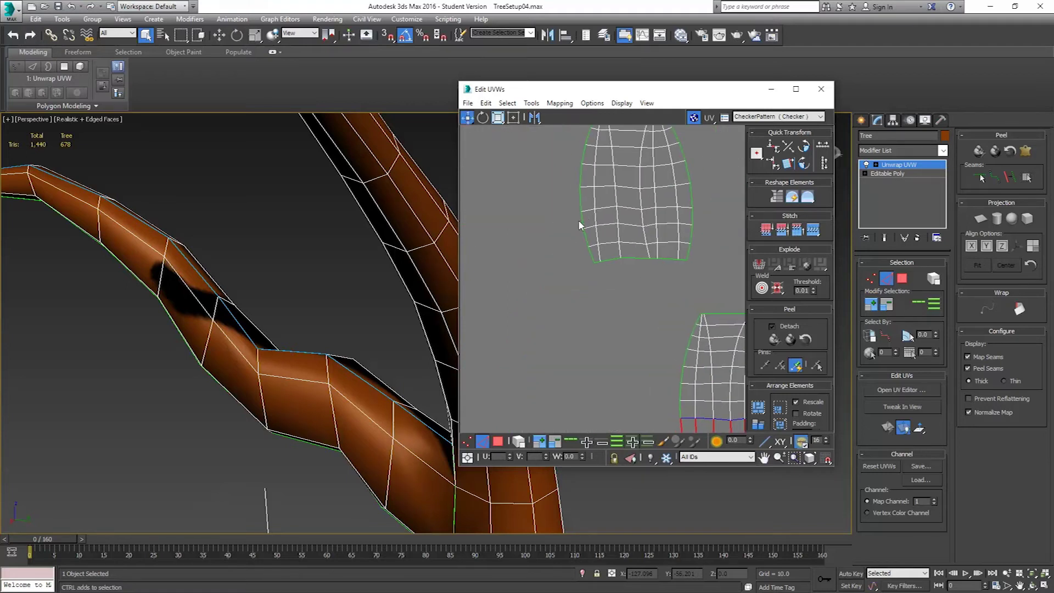
middle_drag(674, 351, 611, 360)
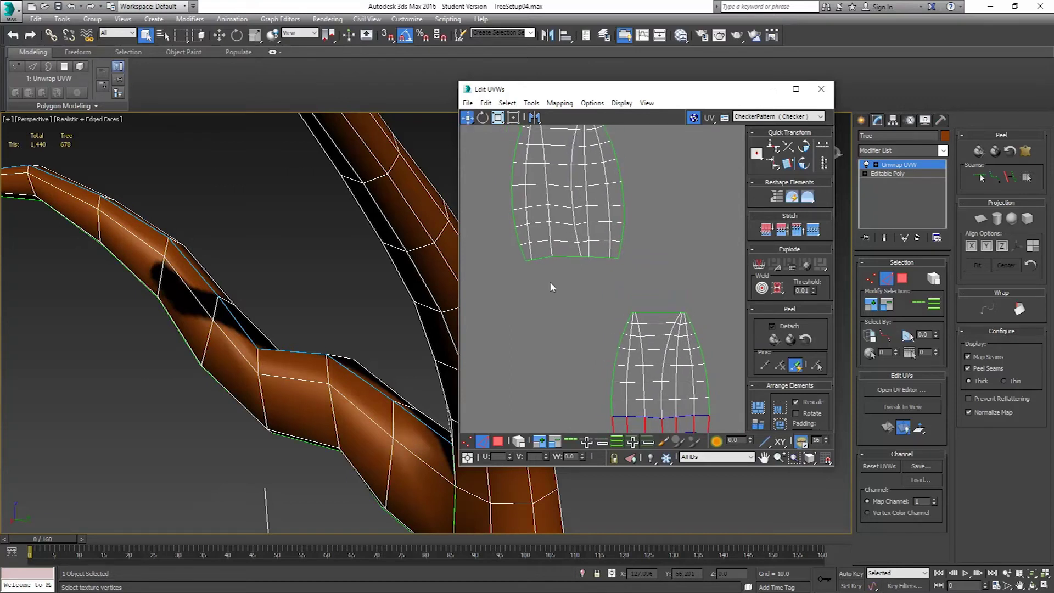
drag(508, 231, 639, 237)
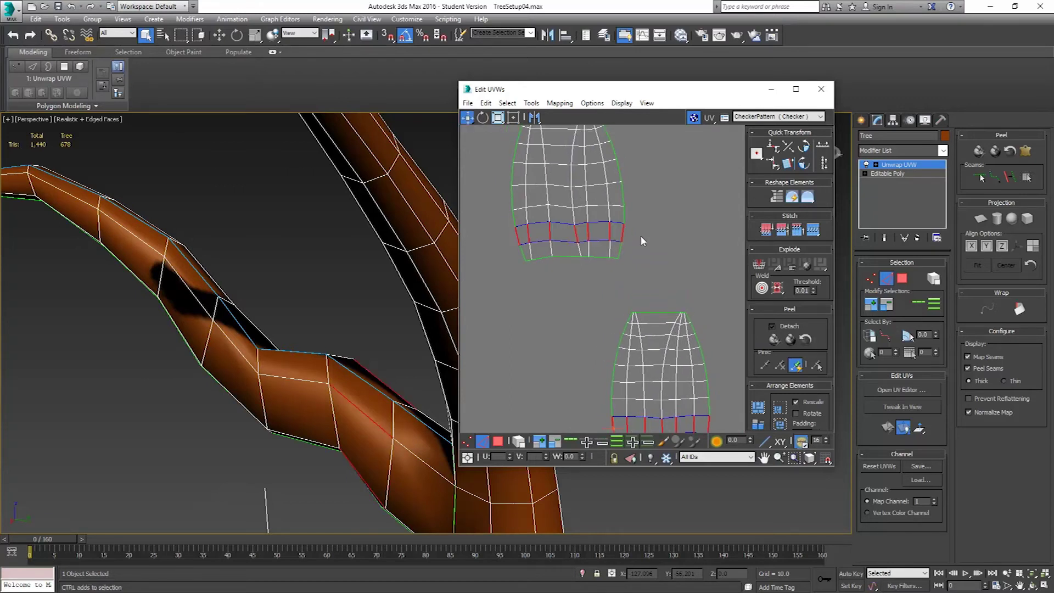
click(918, 302)
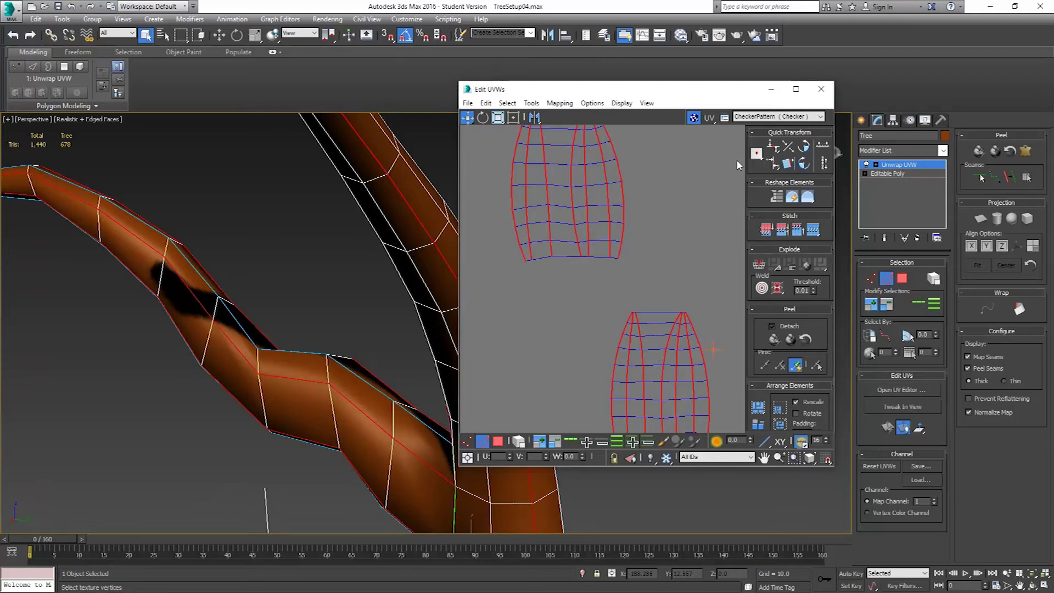
click(773, 163)
drag(773, 163, 773, 182)
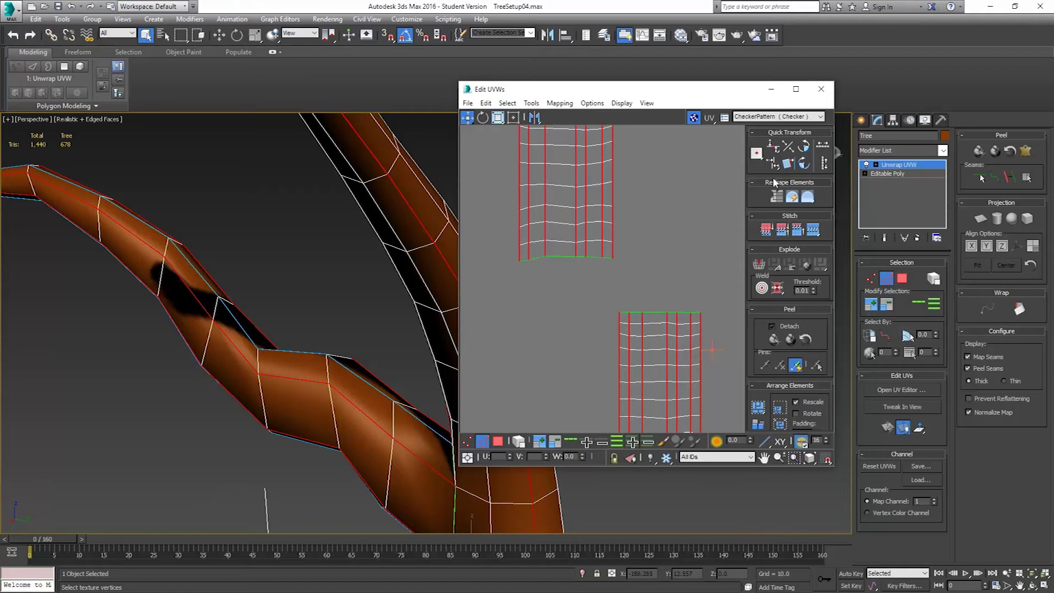
scroll(658, 281, down, 3)
middle_drag(667, 299, 605, 272)
key(ctrl+z)
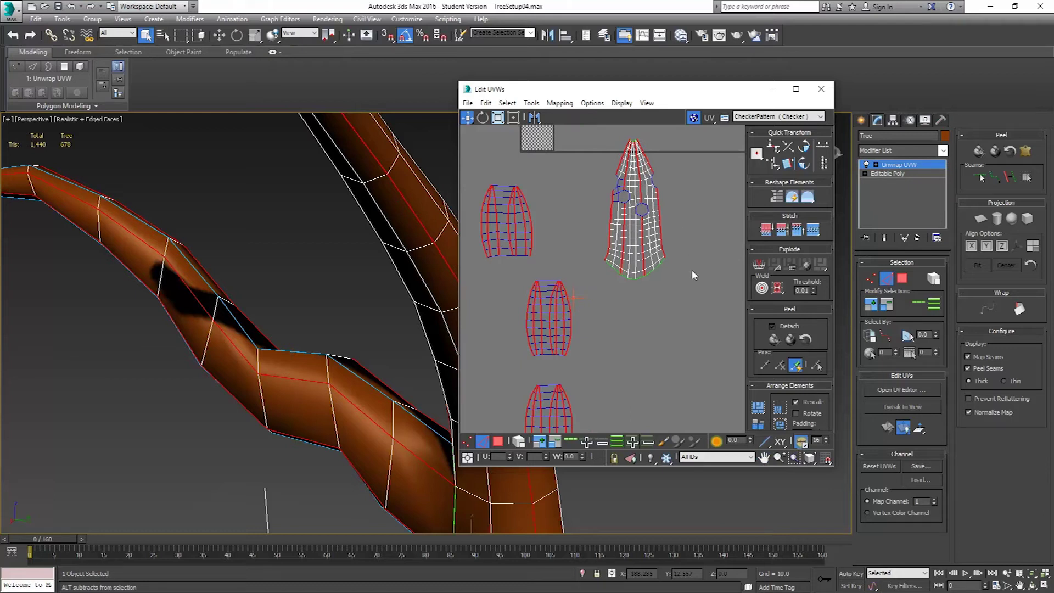
Deselect the cone-shaped trunk shell and apply Align Vertically in Place to the three branch shells.
click(695, 294)
mouse_move(615, 277)
middle_down()
mouse_move(624, 218)
mouse_move(625, 268)
middle_up()
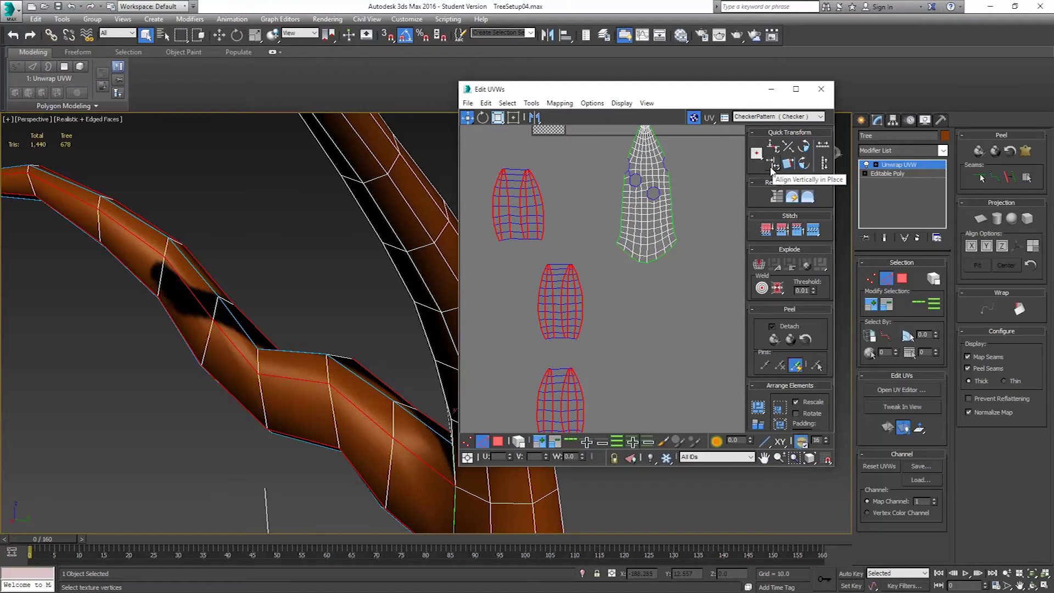
click(771, 166)
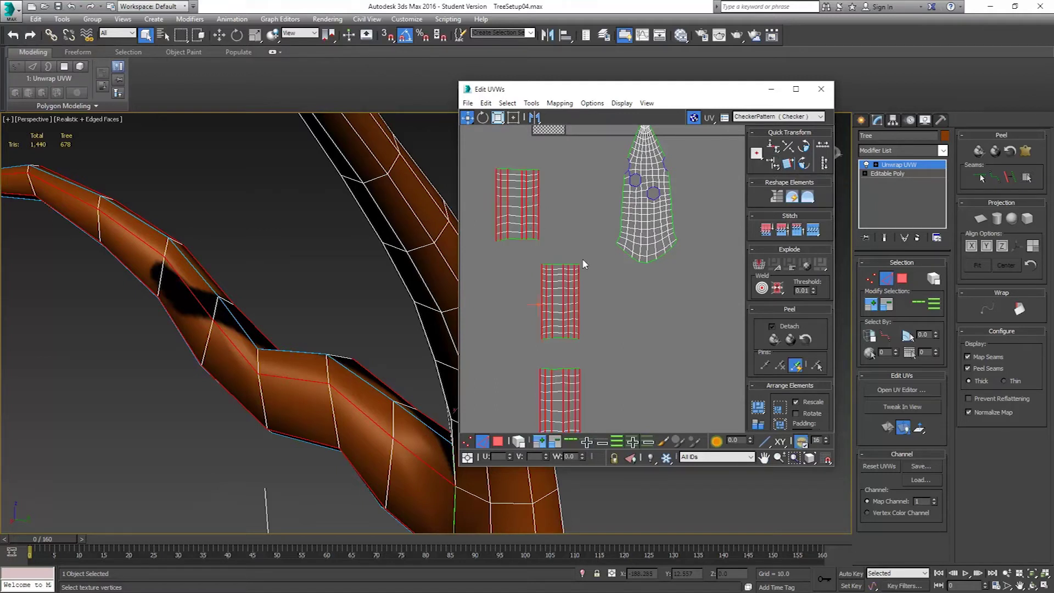
Ring-select the centre-column edges of the middle, lower and upper-left branch shells.
middle_drag(583, 257, 567, 230)
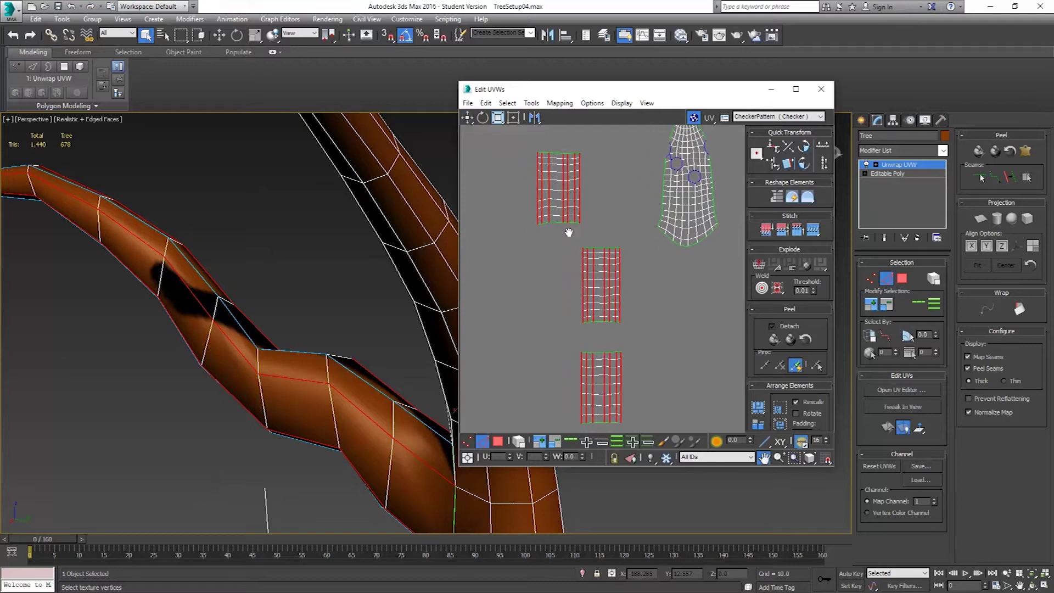
scroll(561, 232, up, 3)
middle_drag(646, 280, 643, 213)
scroll(643, 208, down, 3)
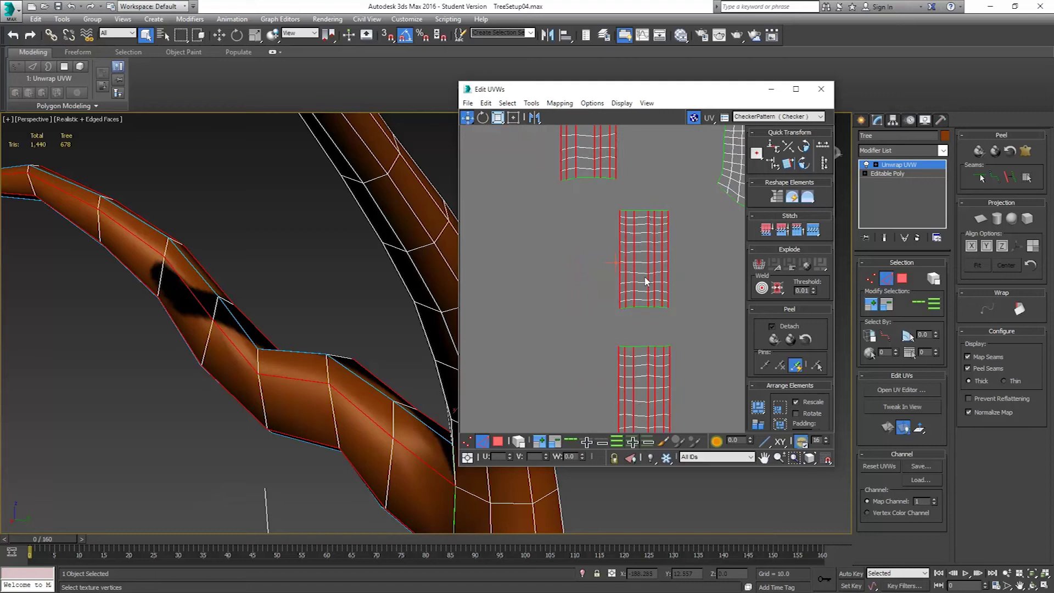
click(644, 317)
middle_drag(637, 347, 637, 250)
ctrl+drag(641, 358, 641, 358)
middle_drag(602, 174, 616, 362)
ctrl+drag(599, 180, 599, 304)
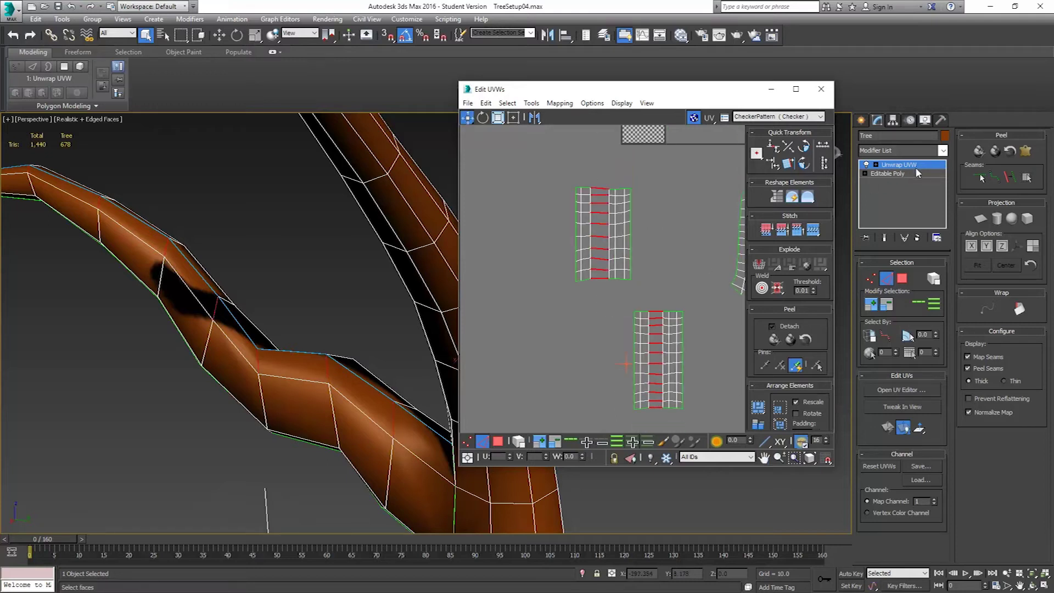
Expand the edge ring, then Point to Point Seam the upper shell's top and bottom edges.
click(918, 305)
scroll(591, 304, down, 5)
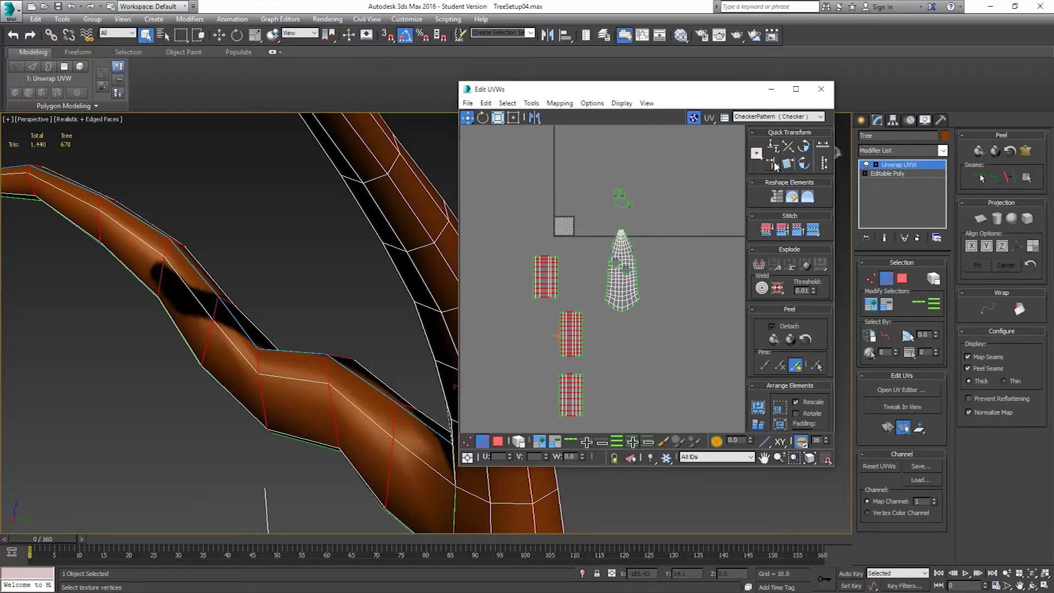
middle_drag(547, 307, 589, 268)
scroll(553, 273, up, 5)
middle_drag(661, 231, 638, 295)
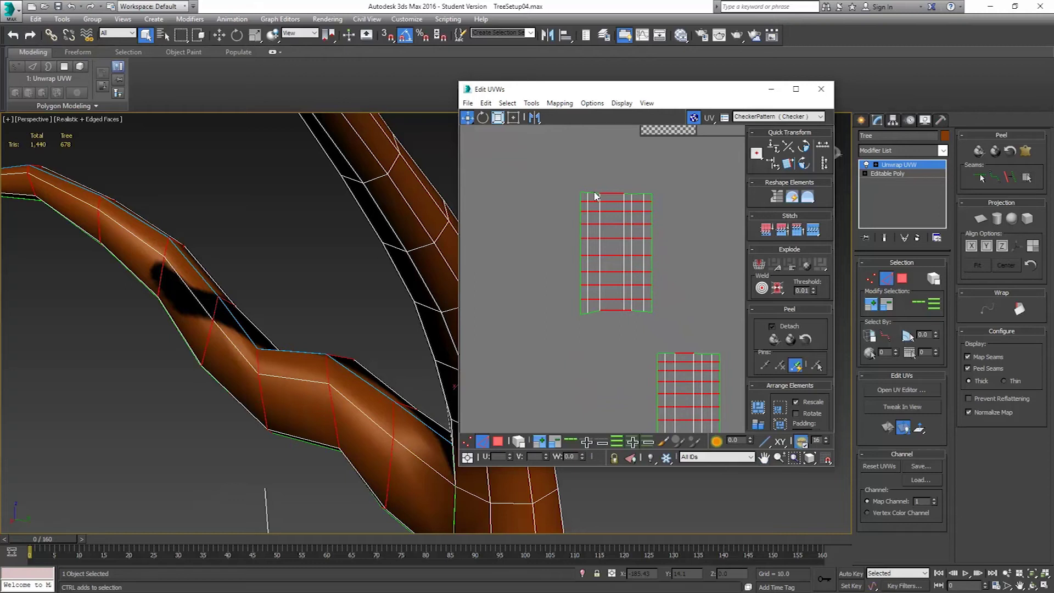
scroll(593, 219, up, 4)
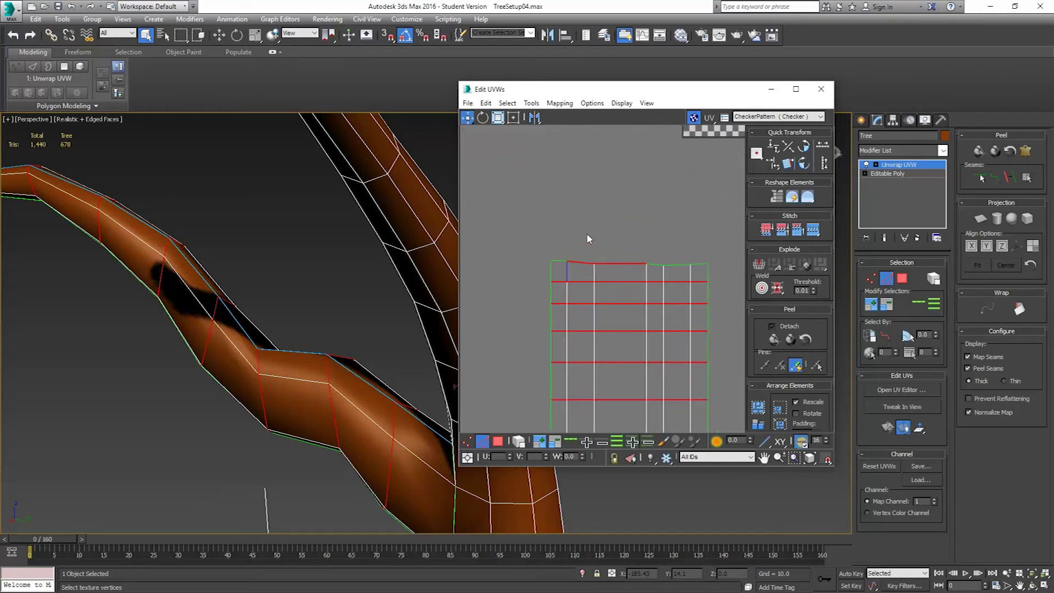
click(560, 265)
click(663, 265)
click(699, 264)
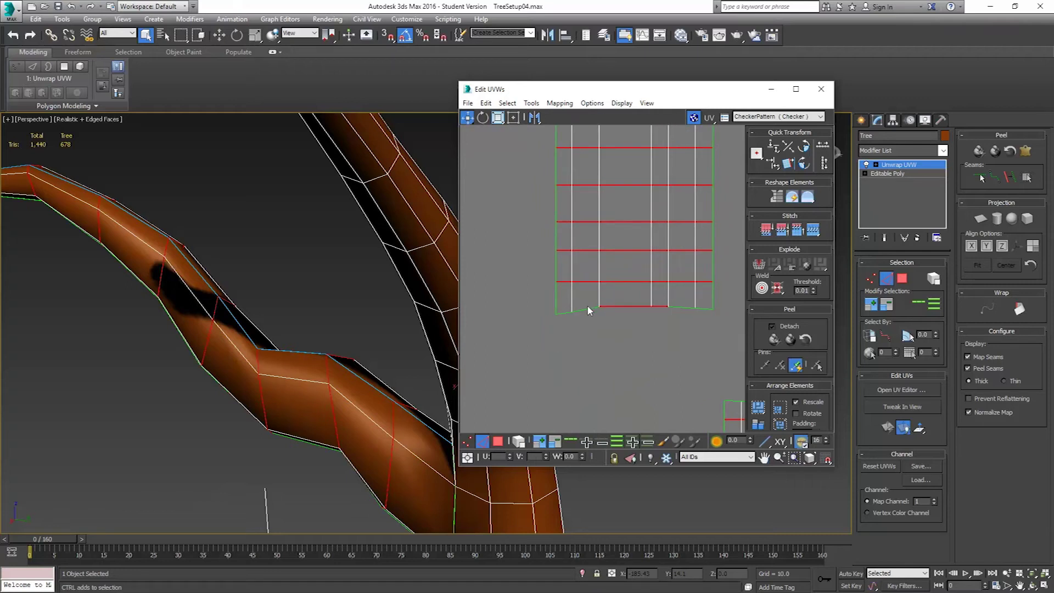
click(582, 309)
click(696, 308)
Seam the second shell along its full top edge and its bottom-left edge.
middle_drag(686, 325, 602, 277)
scroll(602, 278, down, 3)
middle_drag(635, 333, 601, 291)
scroll(601, 292, up, 6)
click(571, 258)
ctrl+click(613, 258)
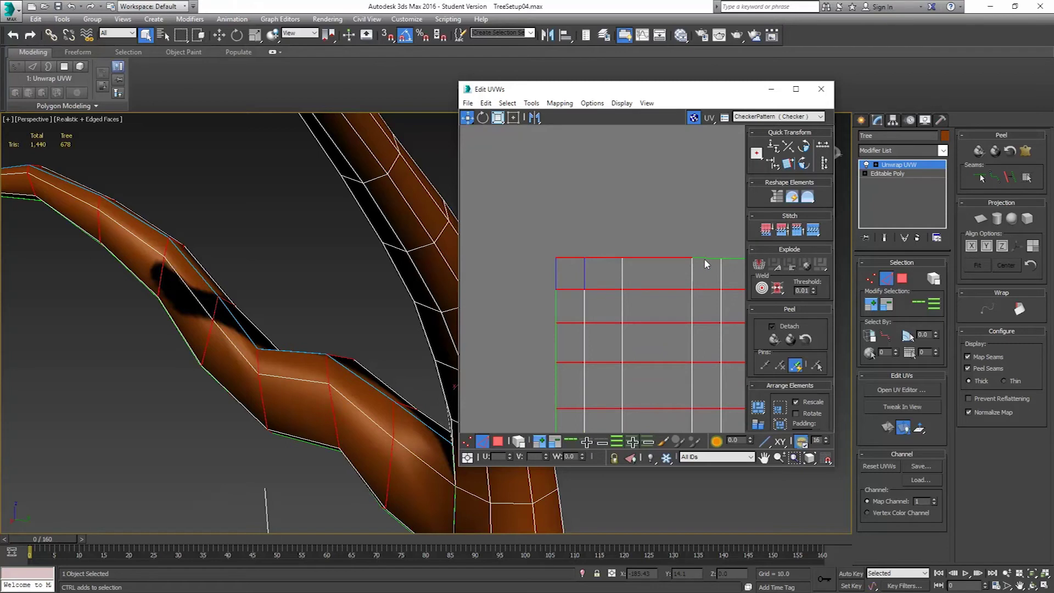
click(721, 258)
ctrl+click(732, 258)
middle_drag(729, 259, 535, 246)
click(592, 246)
middle_drag(582, 360, 588, 278)
scroll(587, 269, up, 3)
ctrl+click(574, 250)
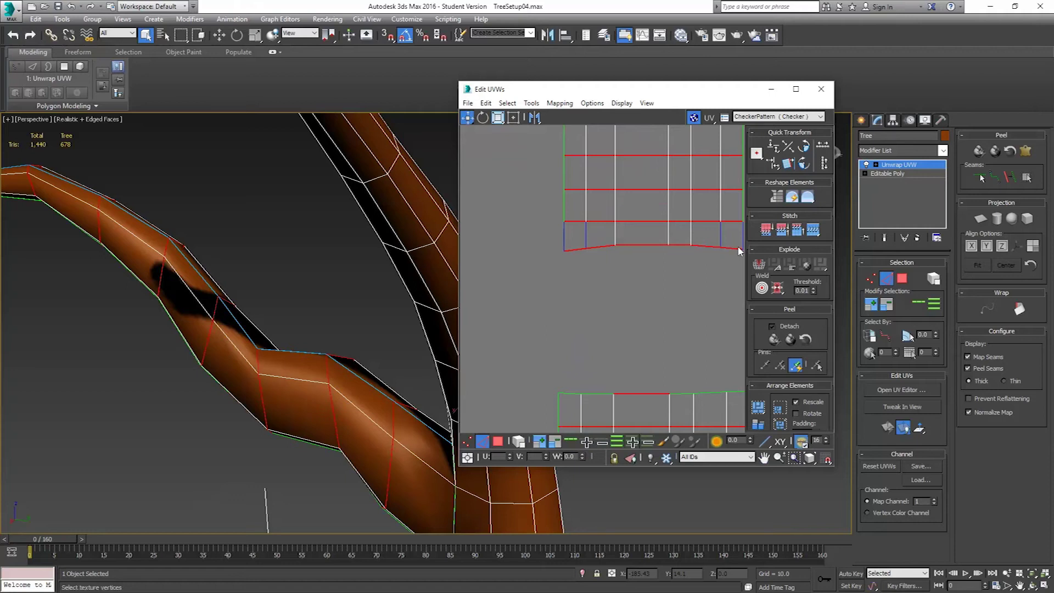
Select the lower strip's top and bottom-right edge segments and Align Horizontally the bottom row.
middle_drag(648, 299, 593, 192)
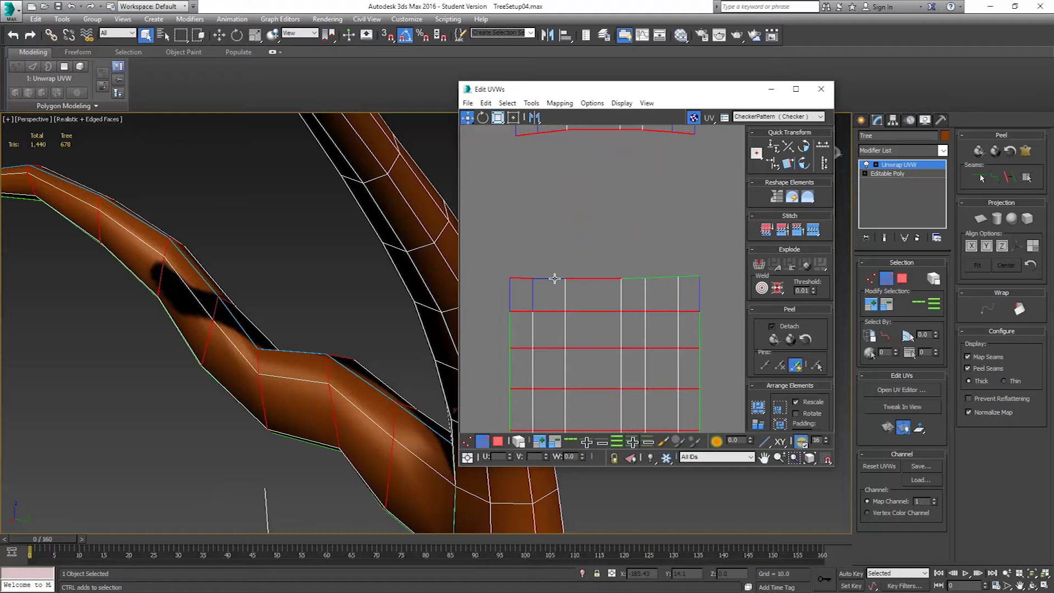
click(631, 278)
middle_drag(660, 289, 665, 181)
middle_drag(617, 313, 626, 176)
middle_drag(590, 343, 597, 233)
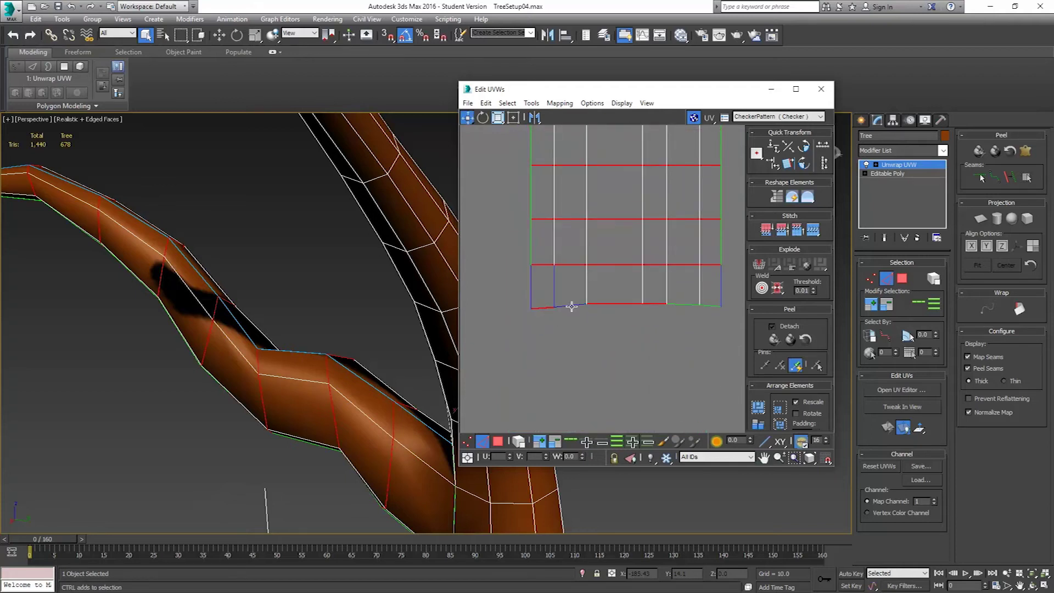
ctrl+click(708, 305)
middle_drag(684, 259, 676, 287)
click(772, 147)
scroll(631, 226, down, 10)
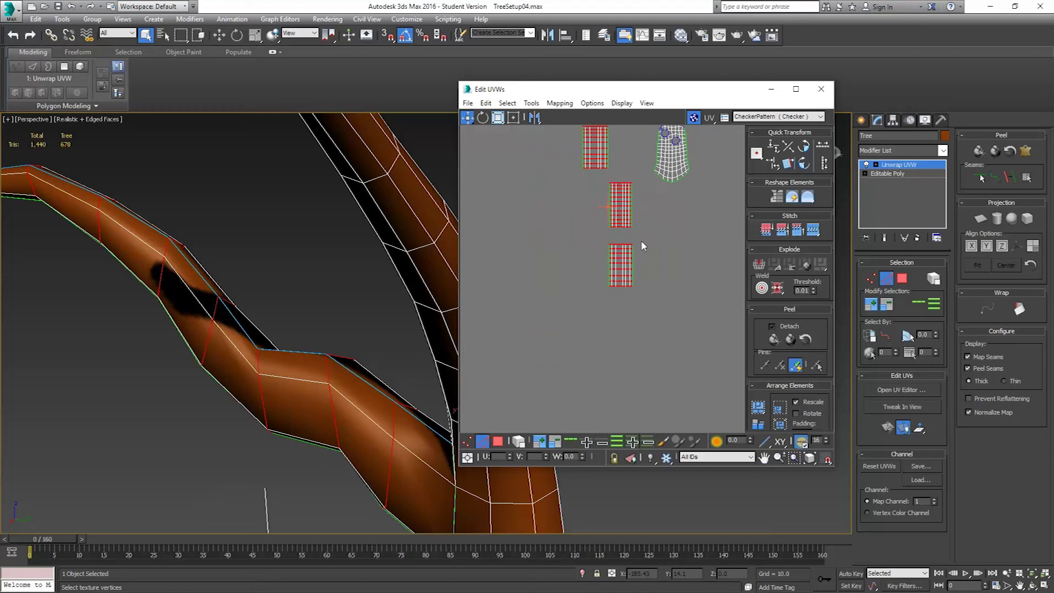
In Freeform Mode, select the upper branch strip and move it to the tile's top-left corner.
scroll(600, 184, up, 6)
middle_drag(604, 171, 556, 201)
click(513, 117)
click(524, 186)
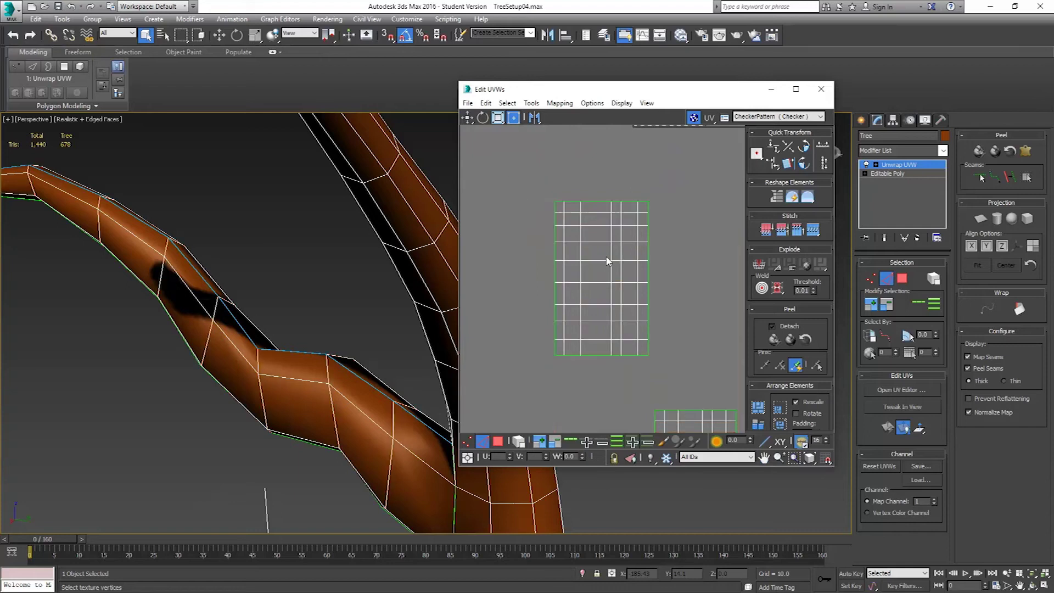
drag(524, 186, 679, 373)
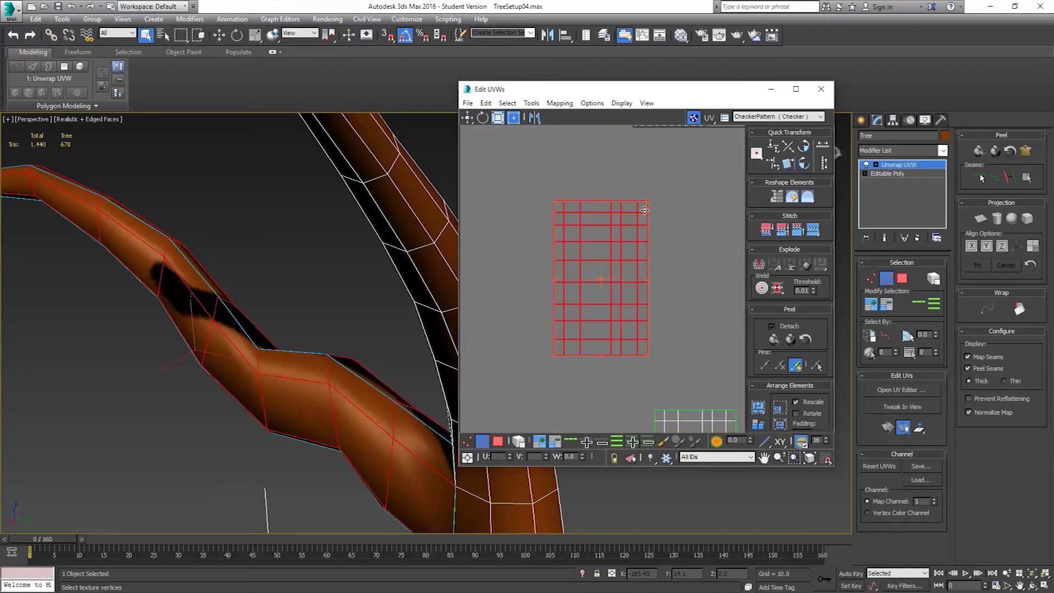
middle_drag(621, 231, 579, 352)
drag(574, 360, 652, 211)
scroll(617, 207, up, 5)
middle_drag(576, 165, 605, 343)
scroll(576, 279, up, 4)
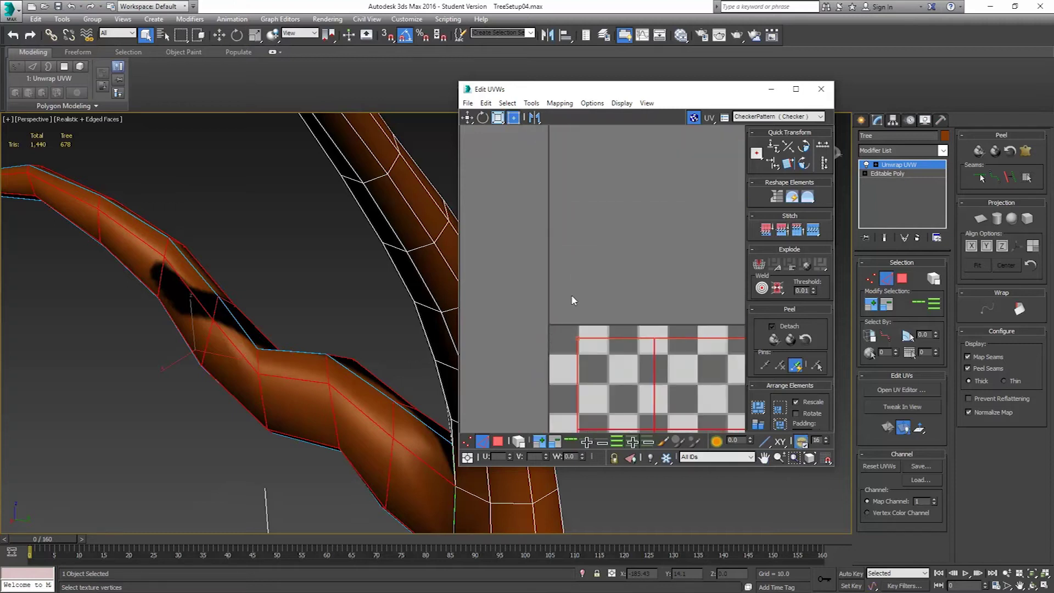
drag(571, 336, 549, 329)
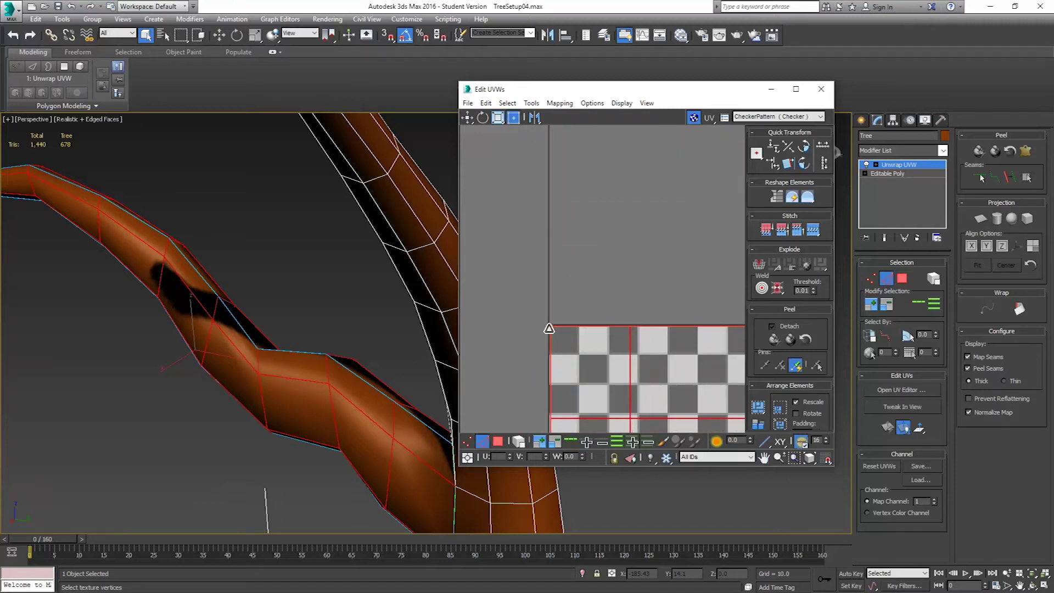
scroll(550, 329, up, 4)
drag(560, 292, 531, 272)
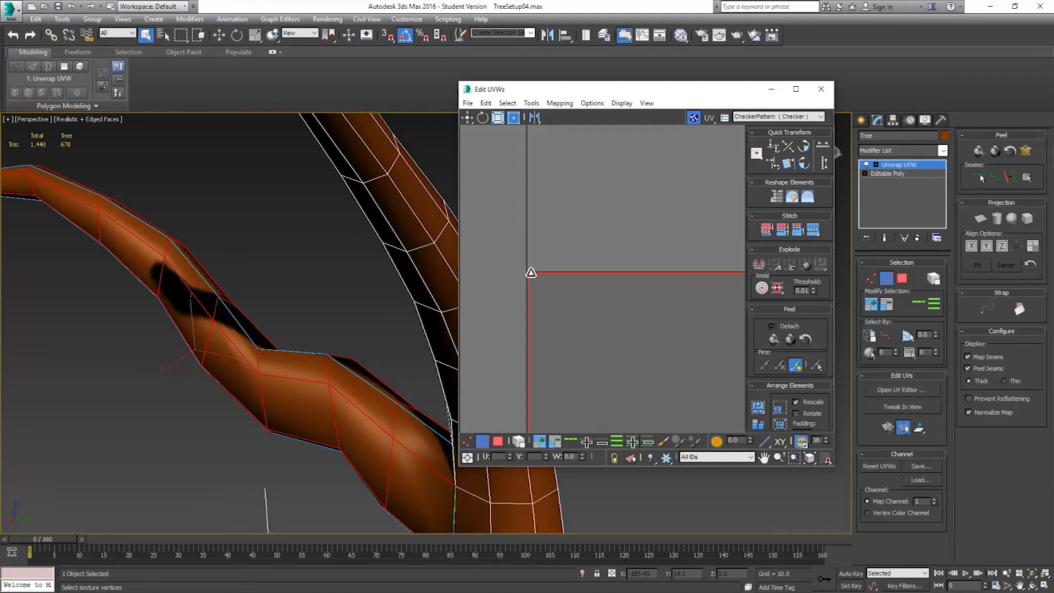
Scale the strip down to fit inside the tile and pull its corner onto the tile edge.
scroll(512, 294, down, 5)
scroll(635, 358, down, 2)
middle_drag(669, 372, 513, 216)
middle_drag(584, 367, 655, 278)
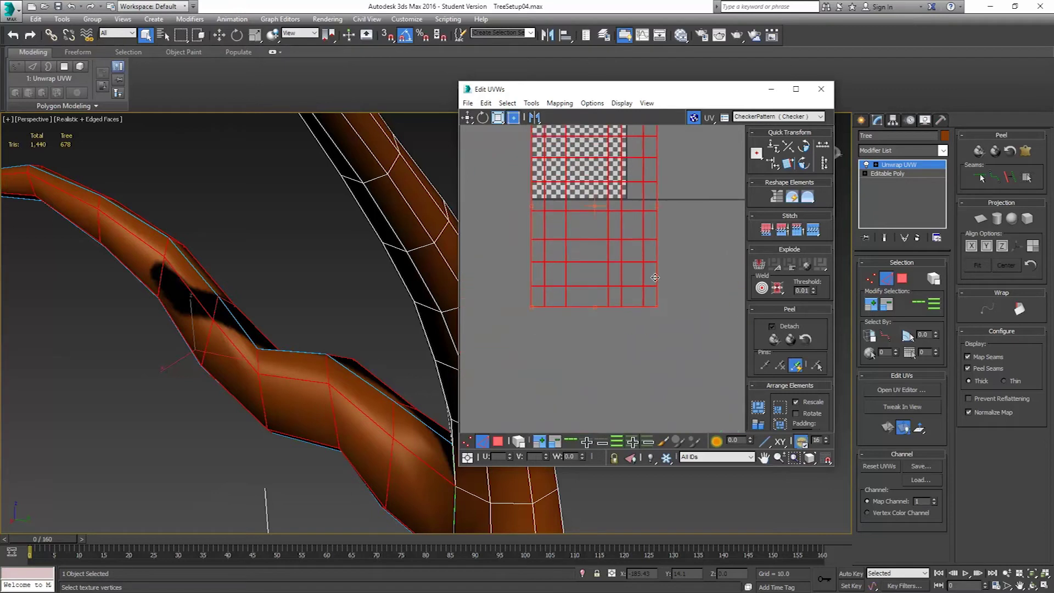
drag(656, 306, 627, 200)
scroll(632, 219, up, 6)
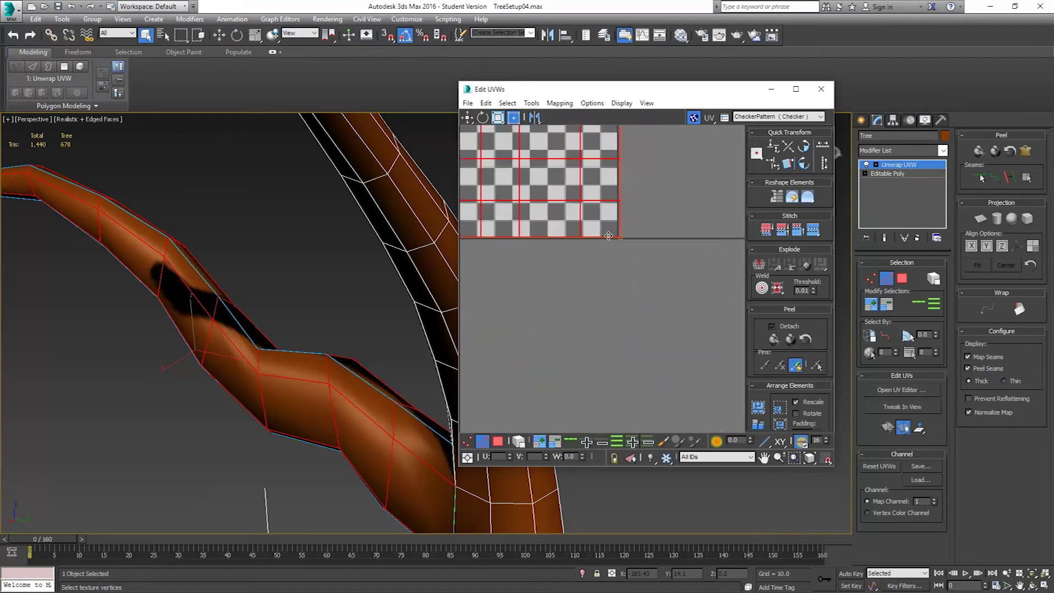
drag(688, 276, 659, 283)
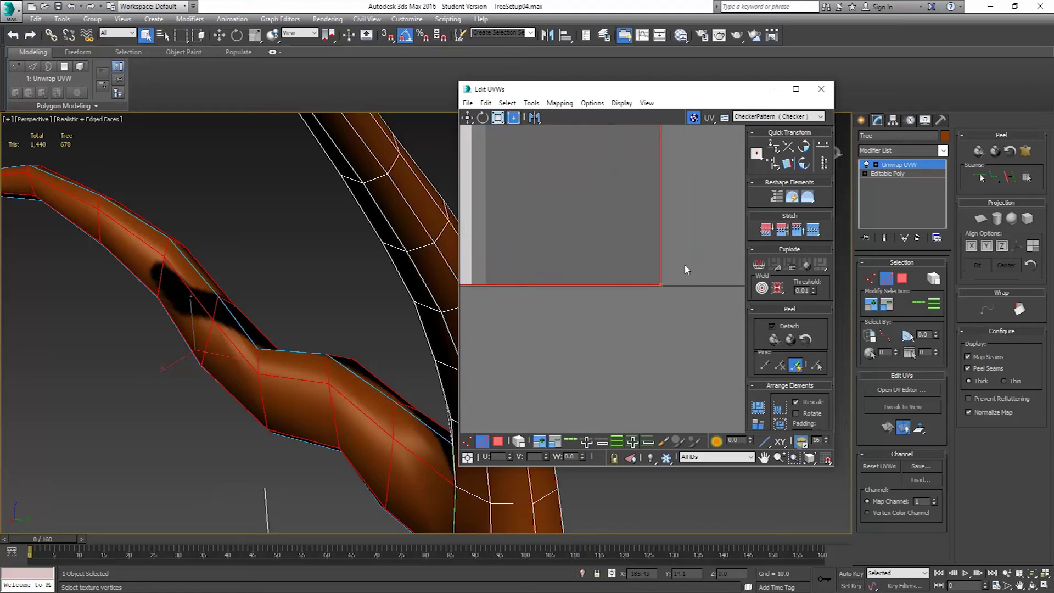
scroll(692, 258, down, 5)
scroll(691, 267, down, 3)
middle_drag(690, 284, 660, 221)
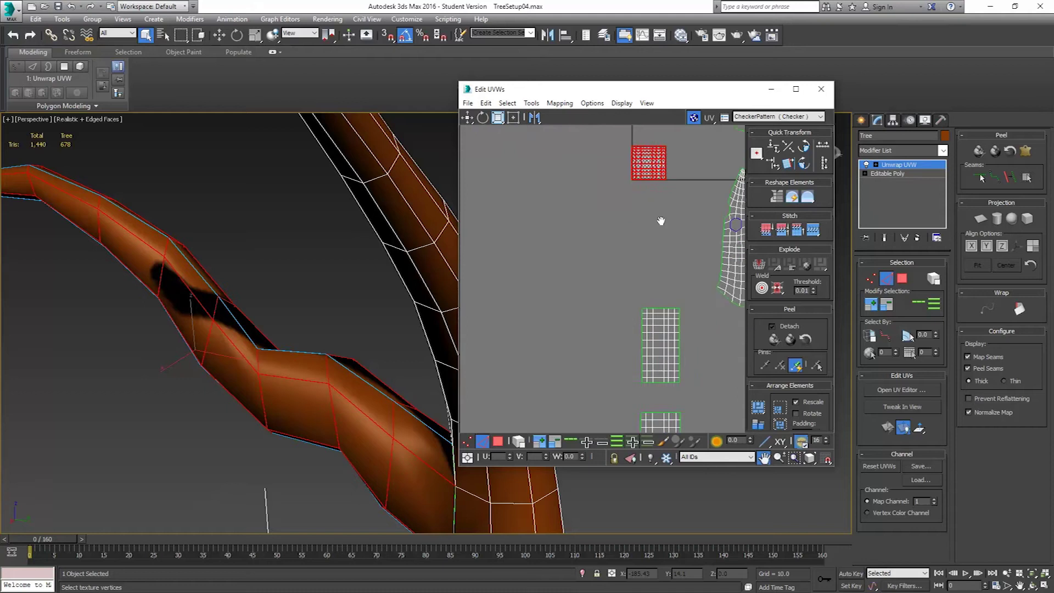
Move the middle UV shell up onto the tile and snap its top-left corner to the tile corner.
drag(690, 376, 648, 172)
middle_drag(640, 160, 666, 278)
scroll(663, 278, up, 6)
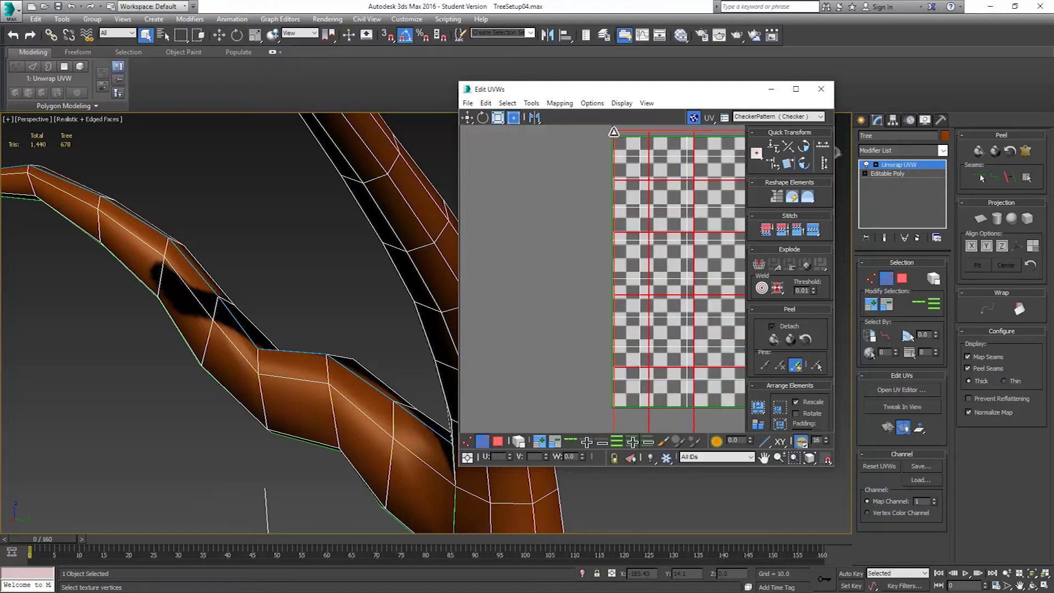
middle_drag(612, 147, 611, 233)
scroll(613, 241, up, 5)
scroll(615, 225, up, 2)
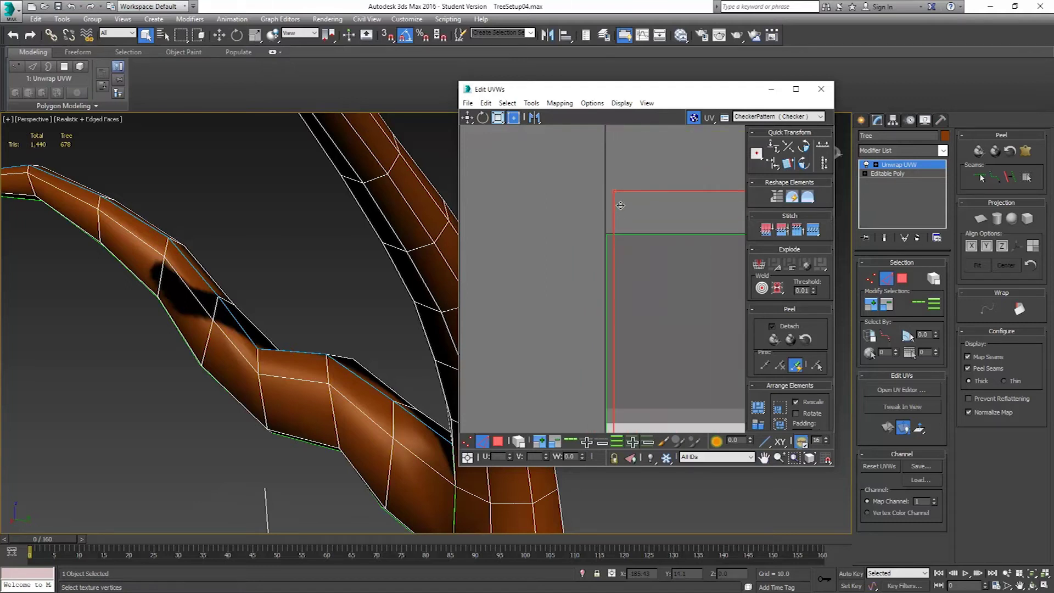
drag(613, 194, 607, 235)
Squash the red UV grid vertically and scale it until its corner meets the tile corner.
middle_drag(624, 270, 605, 255)
scroll(605, 256, down, 14)
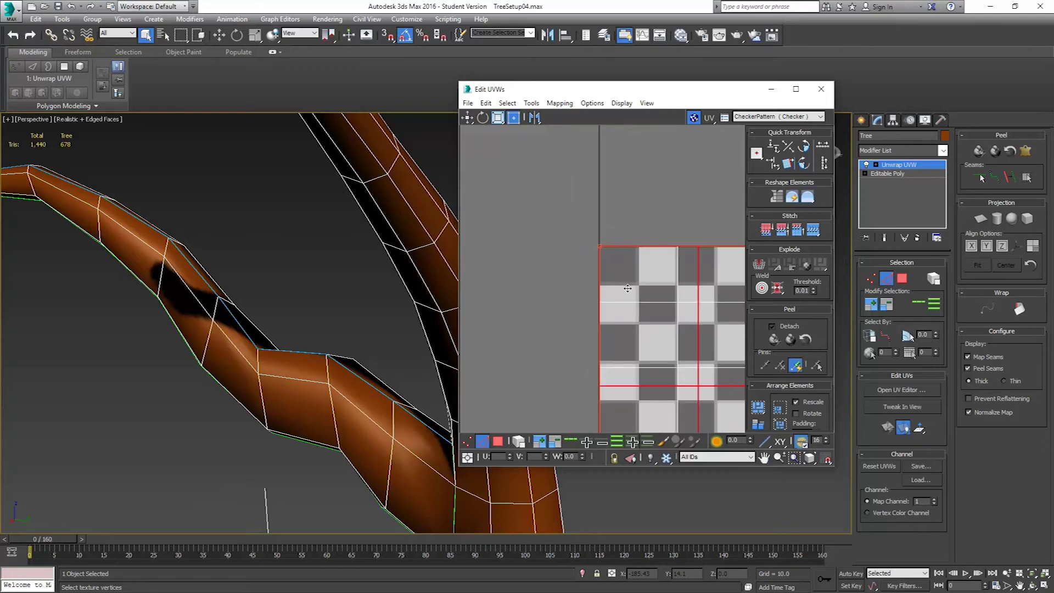
middle_drag(689, 355, 594, 212)
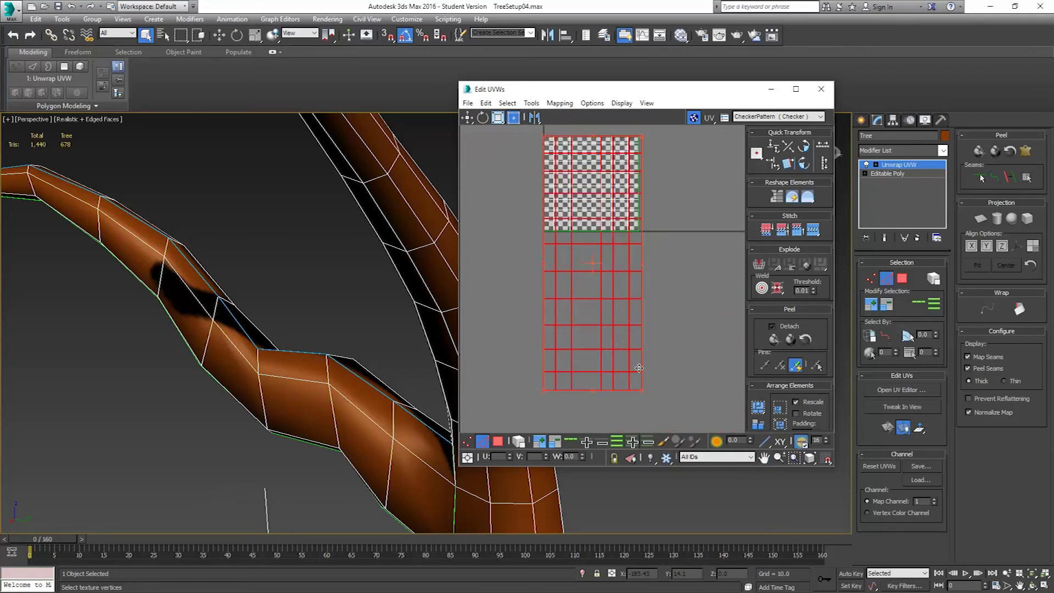
drag(642, 388, 641, 232)
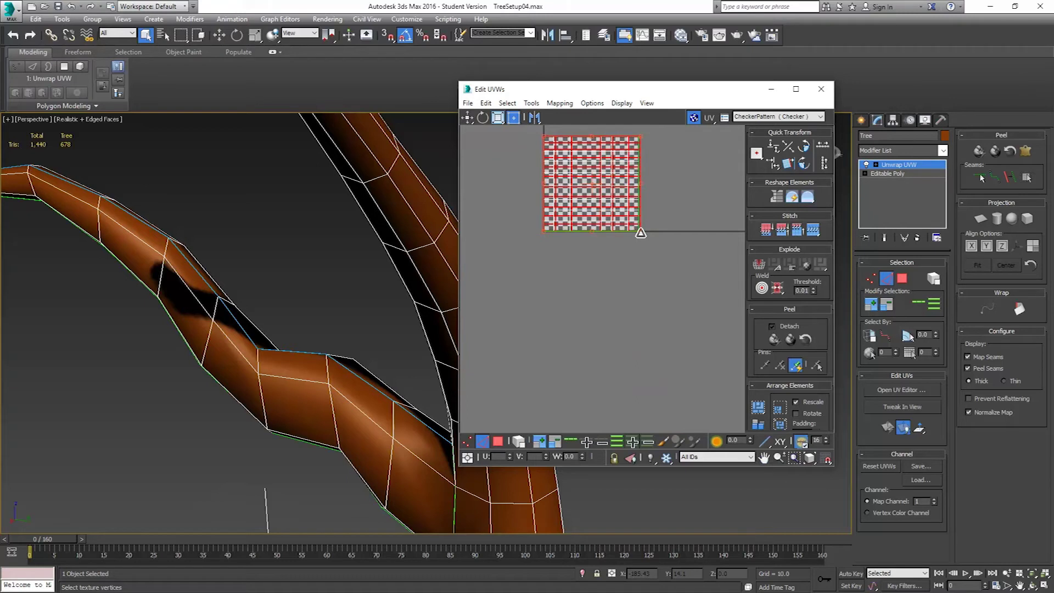
scroll(639, 241, up, 5)
scroll(645, 195, up, 5)
scroll(646, 192, up, 1)
drag(639, 232, 555, 224)
scroll(595, 242, down, 6)
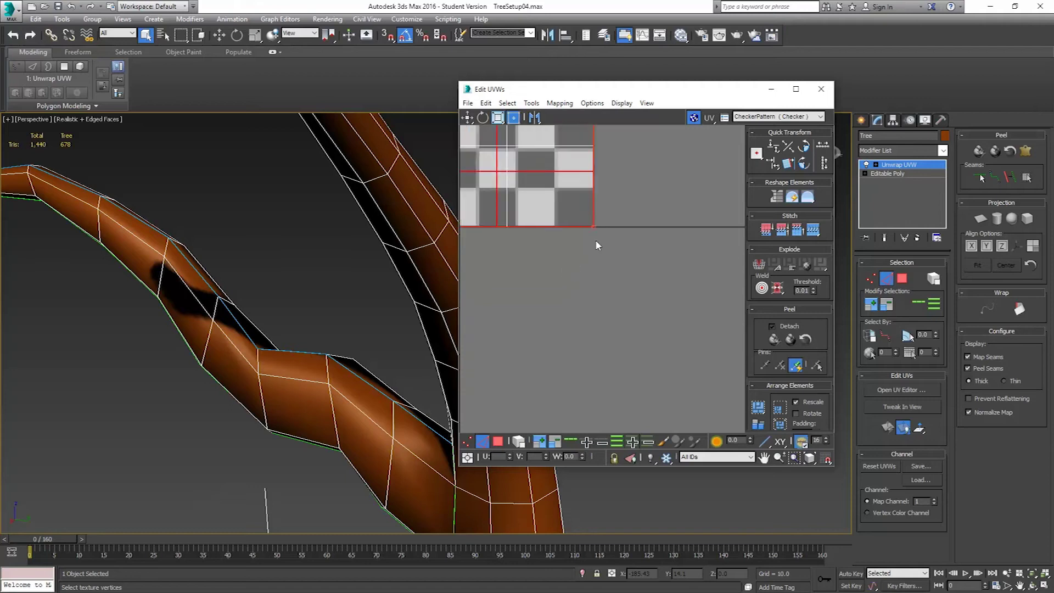
scroll(603, 286, down, 5)
middle_drag(607, 313, 604, 212)
scroll(612, 274, down, 4)
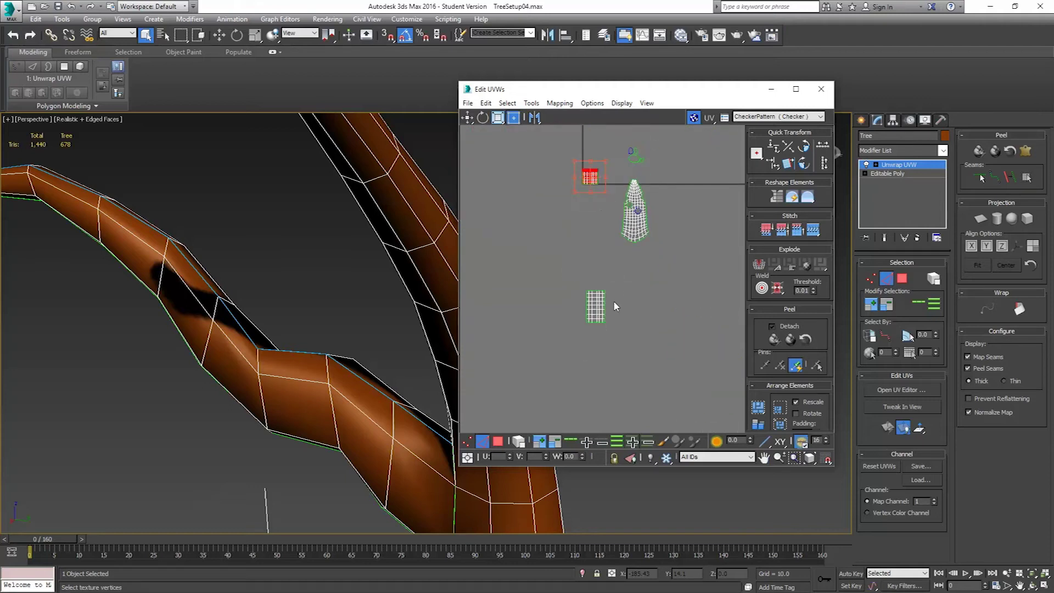
Select the strip UV shell, move it onto the tile, and snap its top-left corner there.
drag(634, 339, 633, 340)
drag(596, 305, 588, 176)
scroll(587, 177, up, 4)
scroll(588, 176, up, 3)
middle_drag(550, 146, 620, 320)
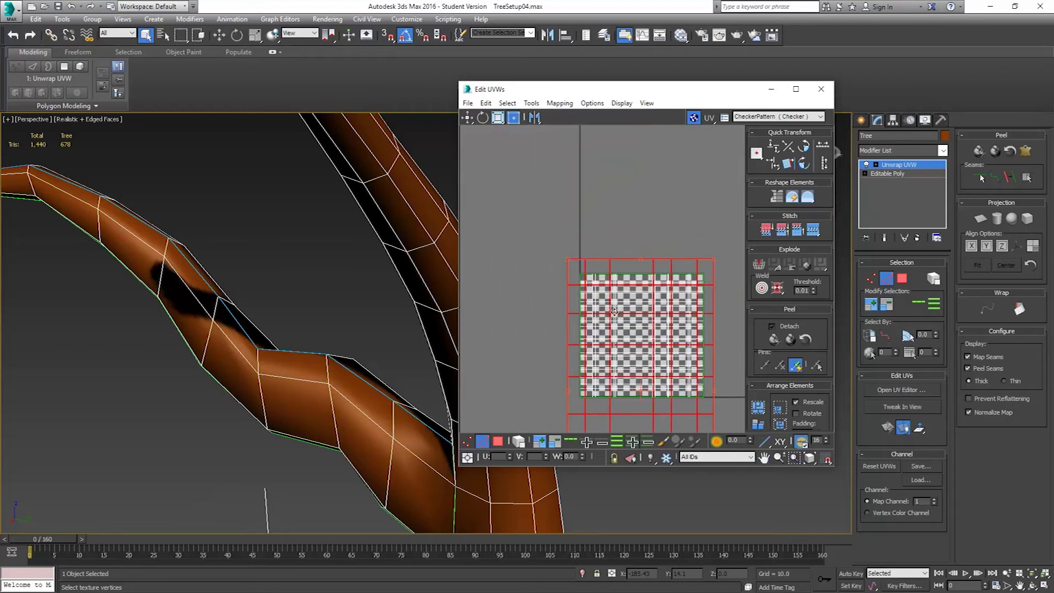
scroll(592, 266, up, 6)
drag(480, 228, 530, 289)
Stretch the strip shell to the tile's left border, lower-right corner and bottom edge.
scroll(527, 293, up, 6)
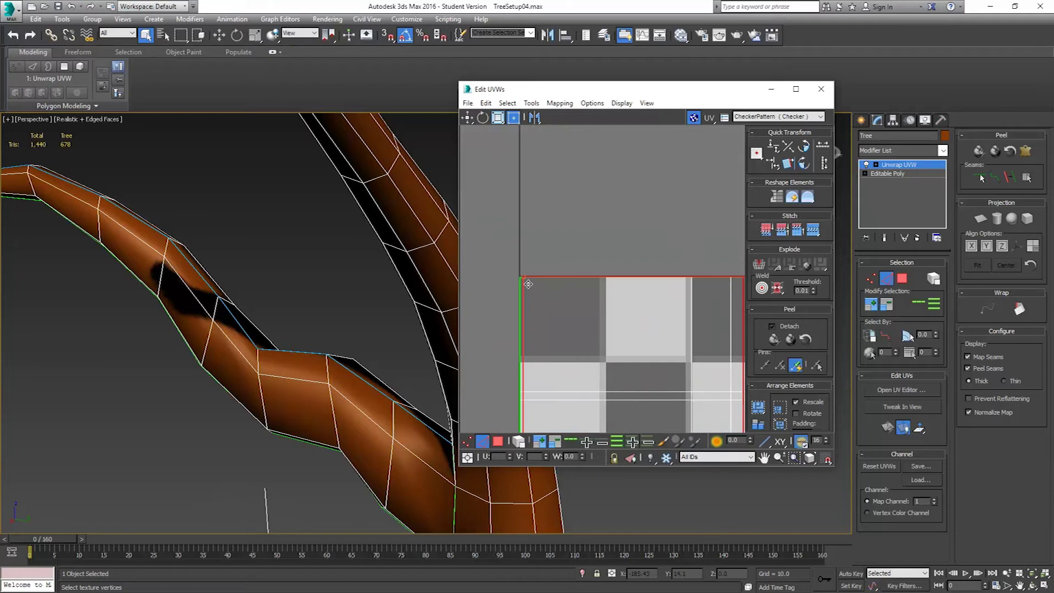
middle_drag(505, 277, 582, 295)
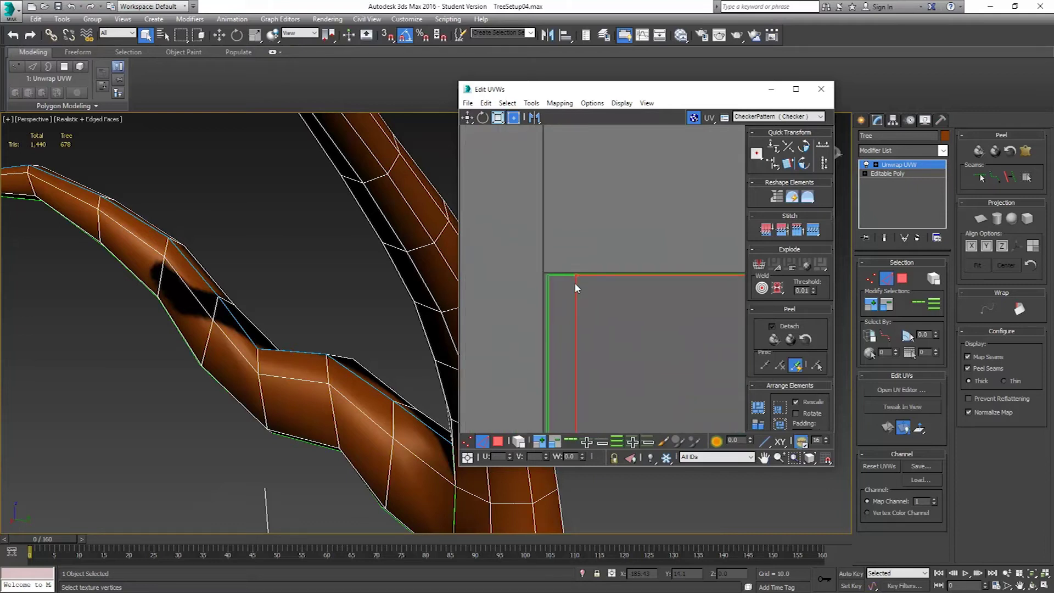
drag(573, 276, 543, 275)
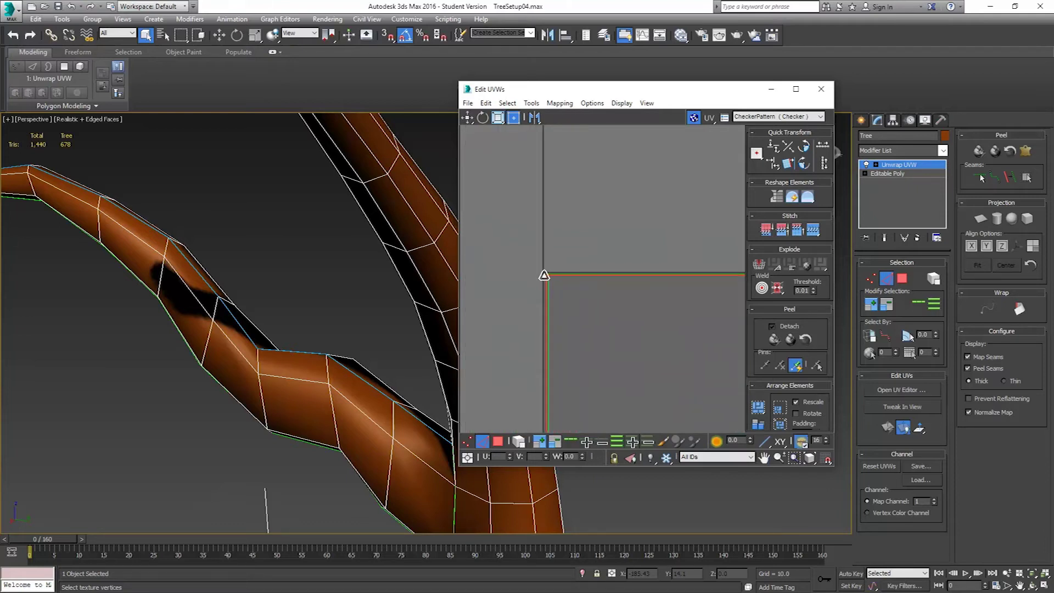
scroll(548, 259, down, 8)
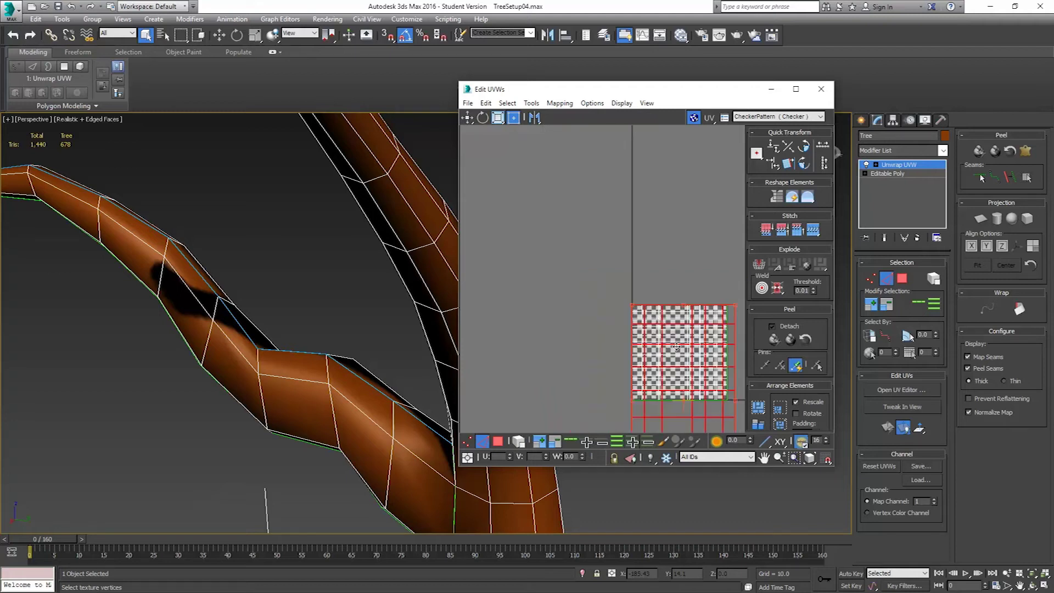
scroll(624, 299, up, 3)
drag(646, 392, 631, 228)
scroll(640, 274, up, 5)
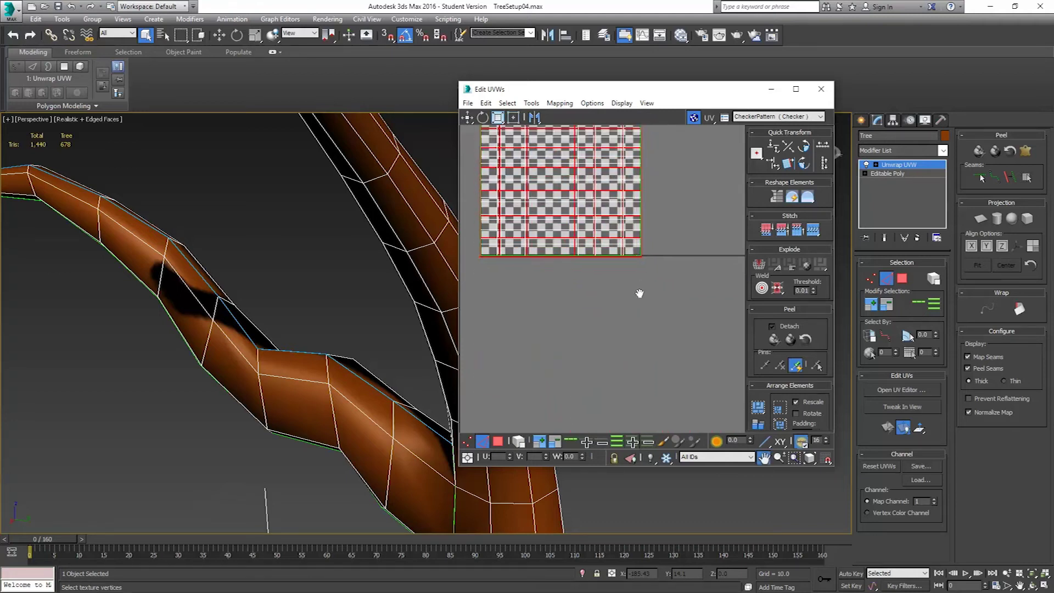
scroll(635, 236, up, 6)
drag(624, 237, 614, 197)
scroll(616, 202, up, 5)
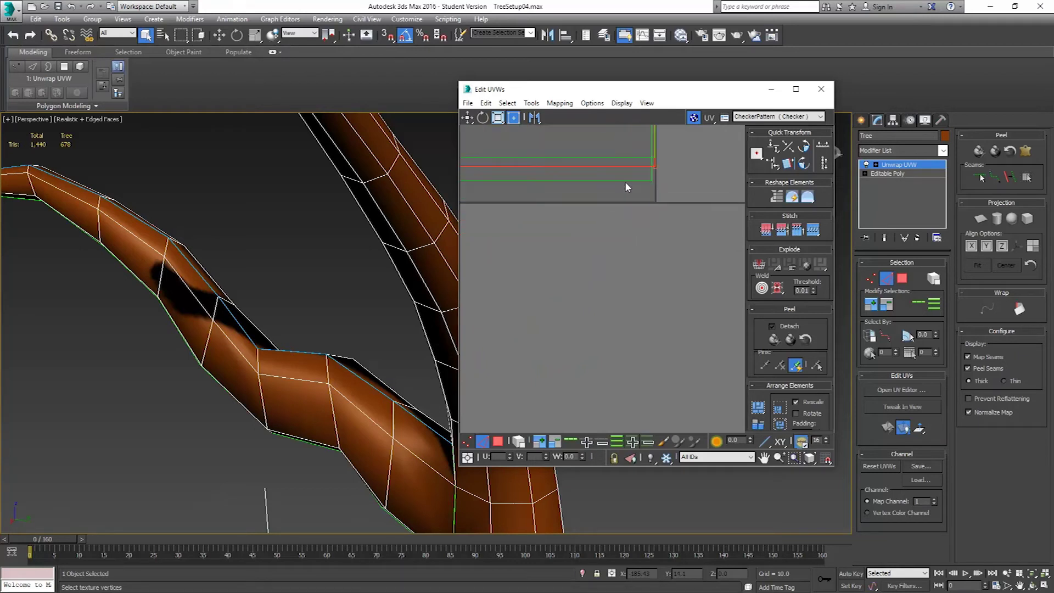
drag(654, 165, 653, 201)
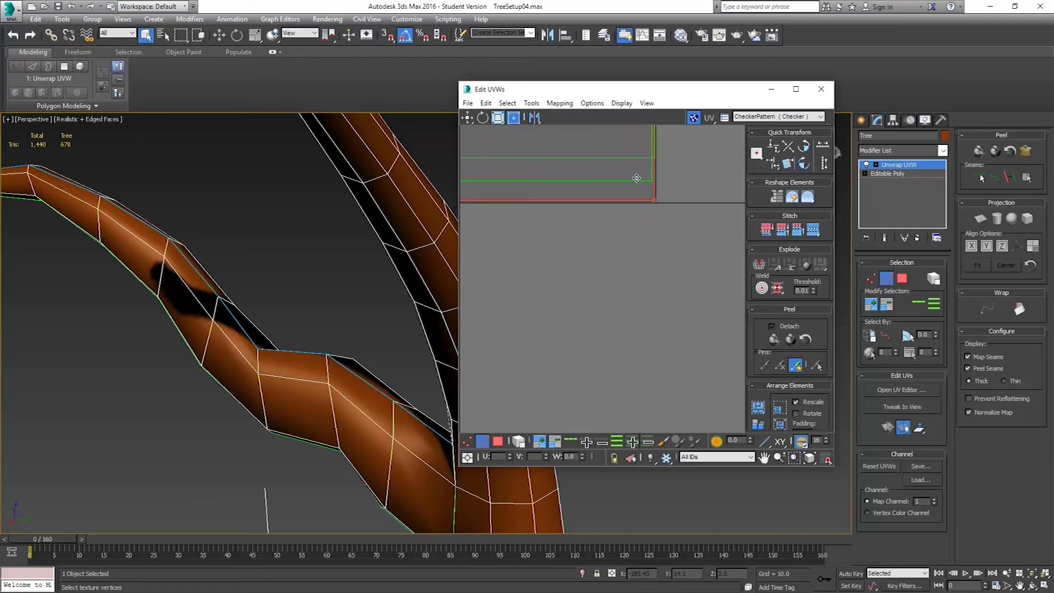
Clear the UV face selection and exit UV sub-object editing.
click(498, 441)
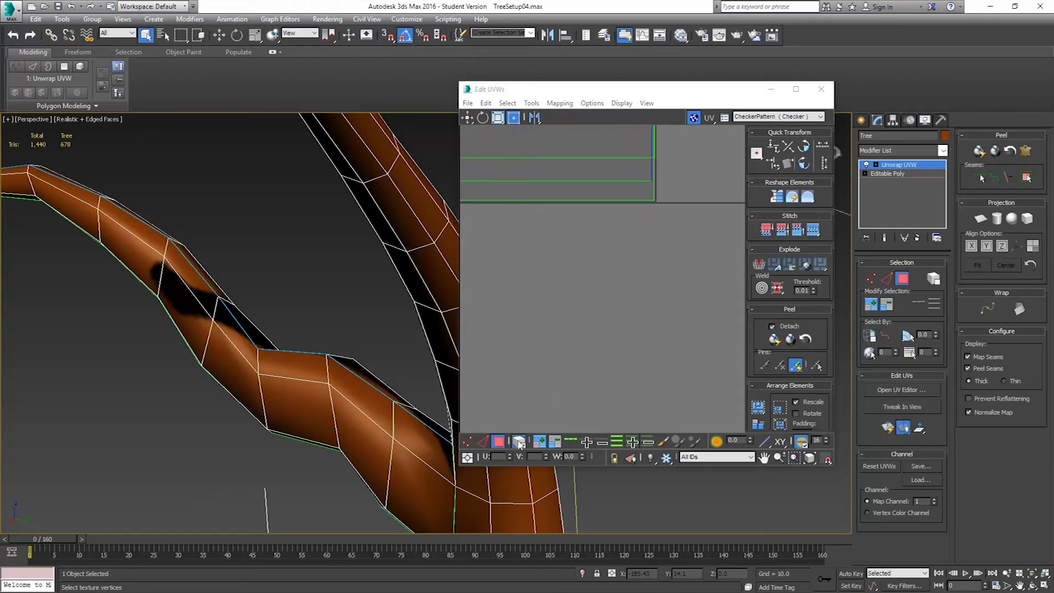
middle_drag(641, 213, 640, 234)
scroll(641, 213, down, 15)
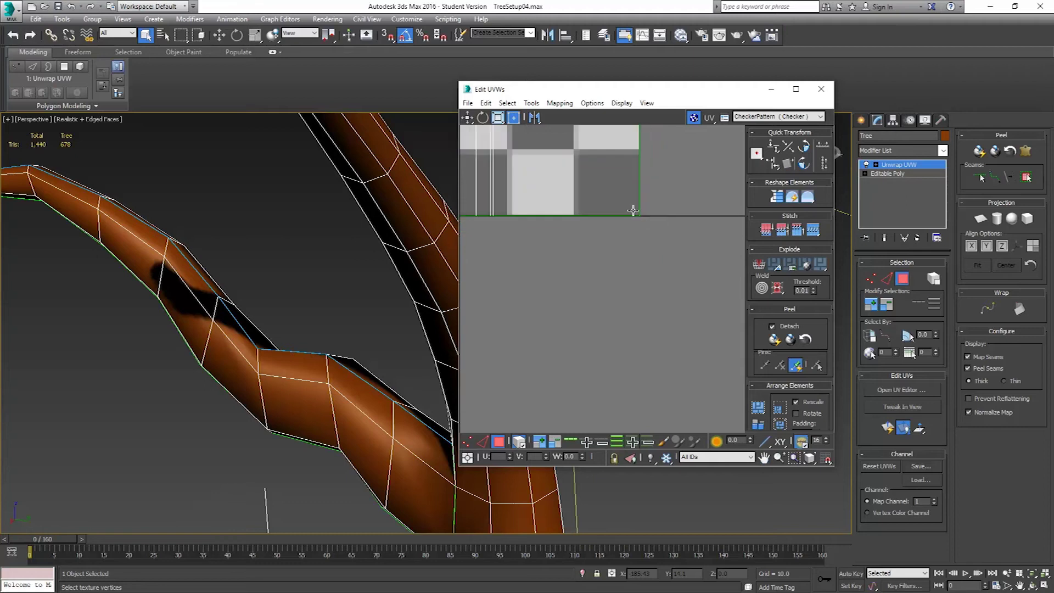
middle_drag(600, 178, 668, 350)
scroll(669, 354, down, 4)
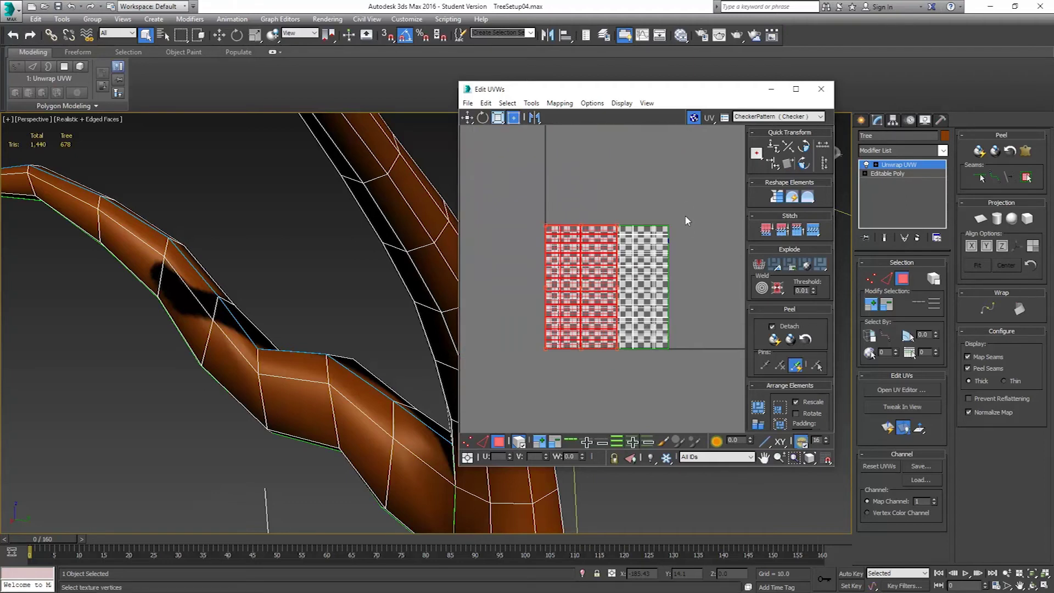
click(682, 229)
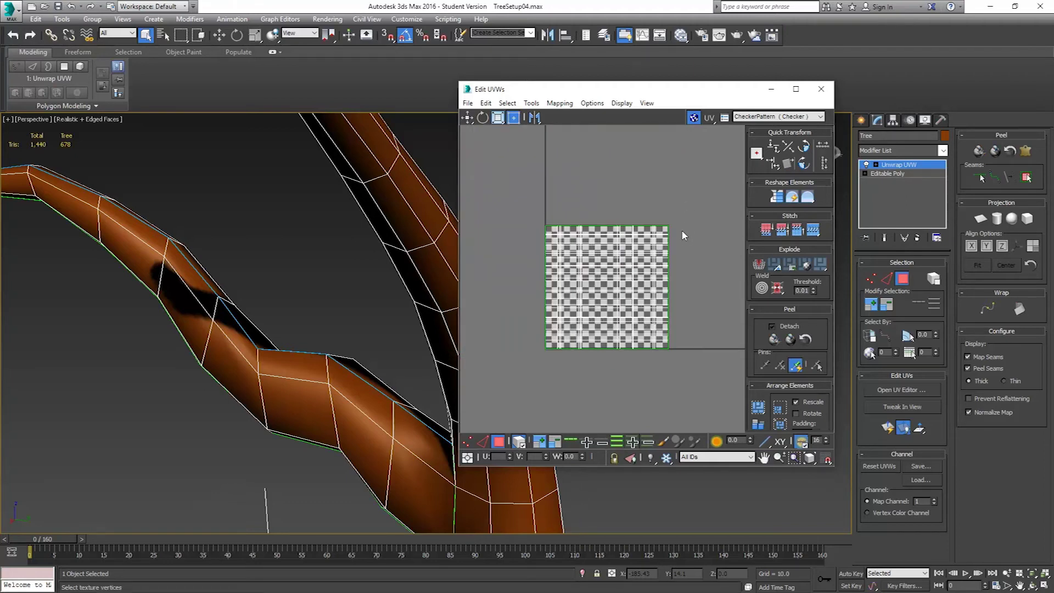
click(891, 164)
click(11, 9)
Save the scene as TreeSetup05.max, incrementing TreeSetup04.max in the TreeSetup folder.
click(43, 134)
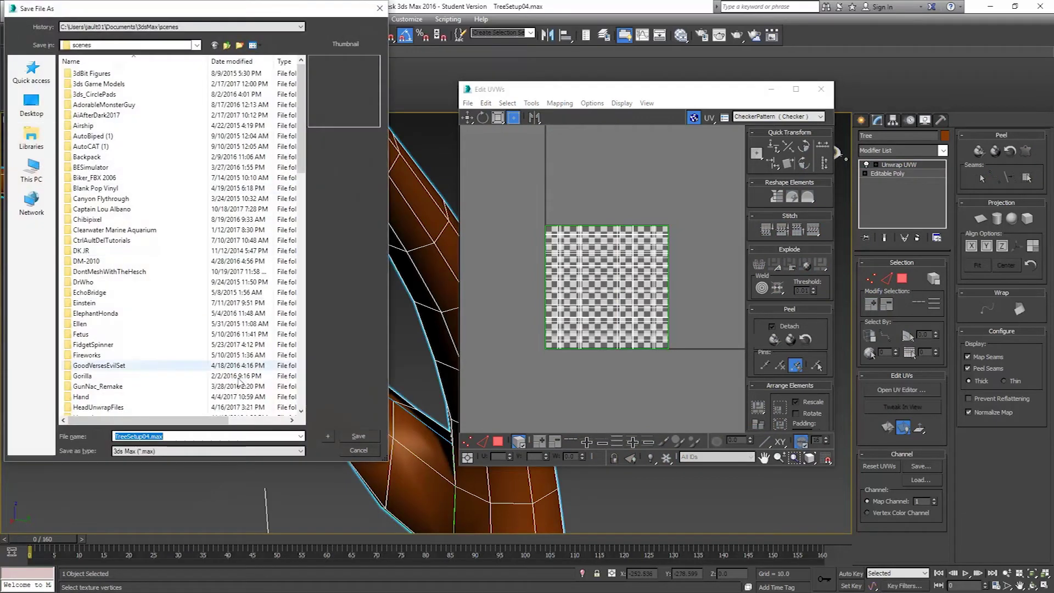
click(168, 27)
click(137, 44)
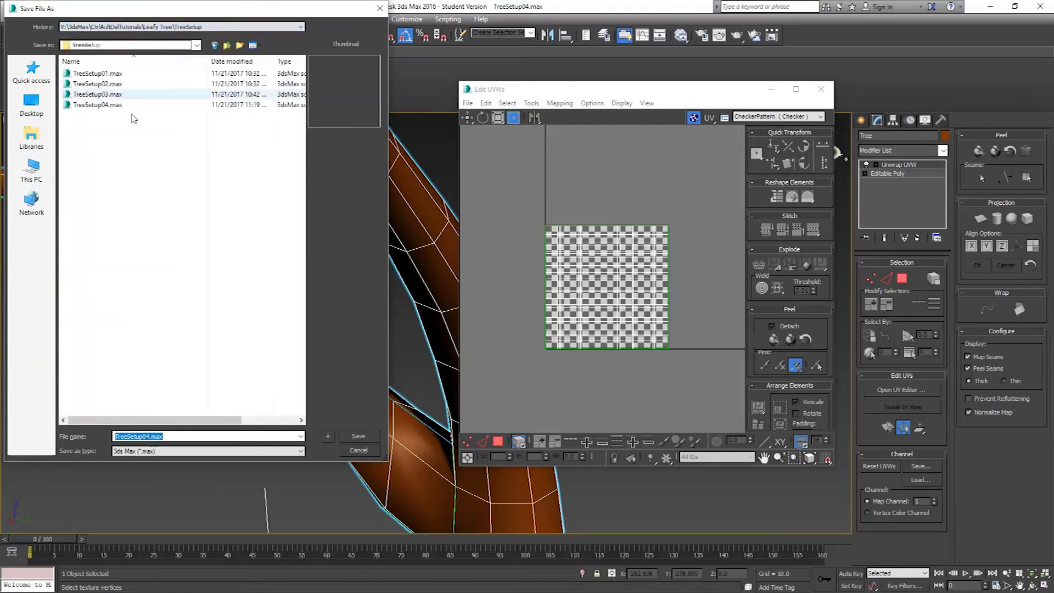
click(129, 104)
click(343, 435)
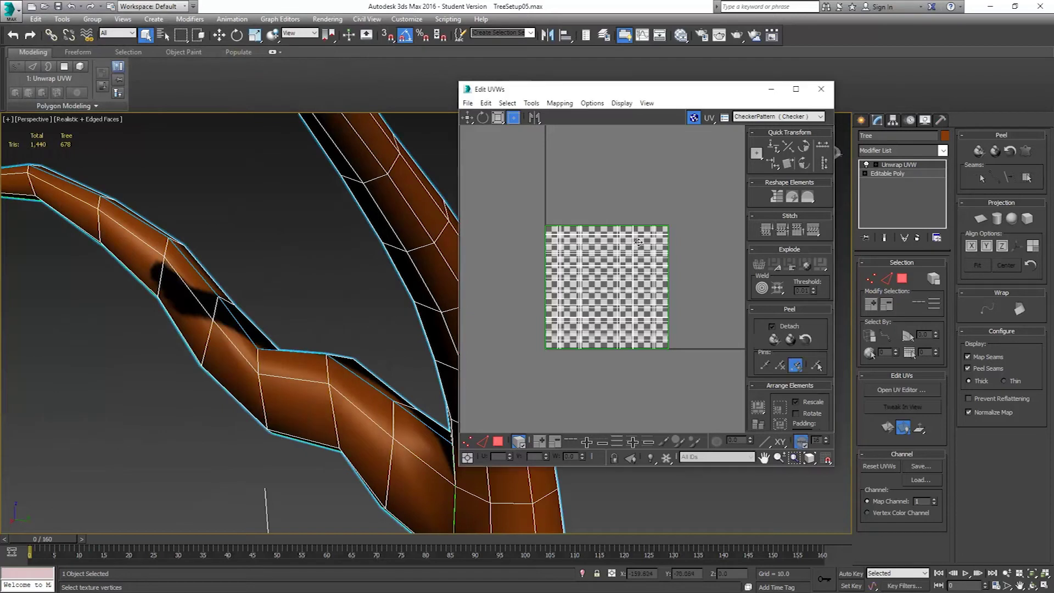
scroll(647, 206, down, 4)
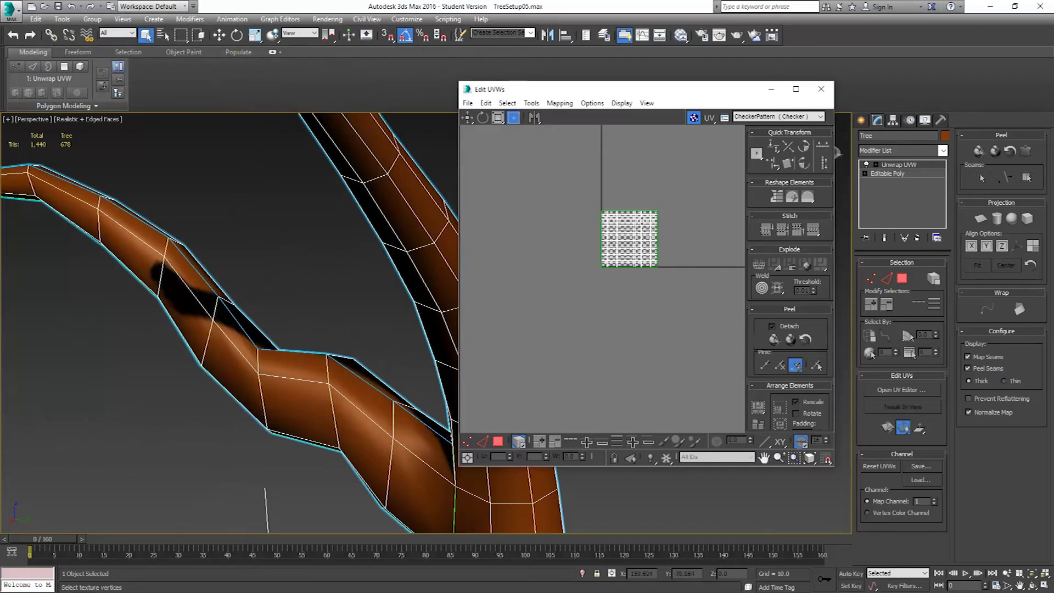
middle_drag(623, 268, 595, 190)
scroll(594, 193, down, 5)
middle_drag(630, 225, 605, 257)
scroll(612, 230, up, 4)
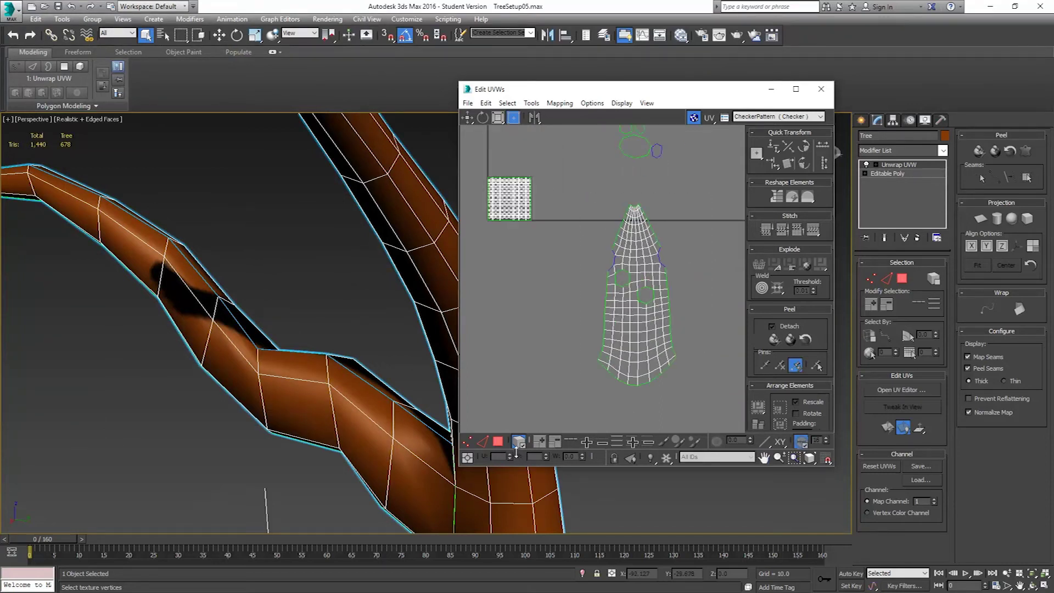
In UV Edge mode, box-select a short vertical column of edges in the cone-shaped shell.
click(497, 441)
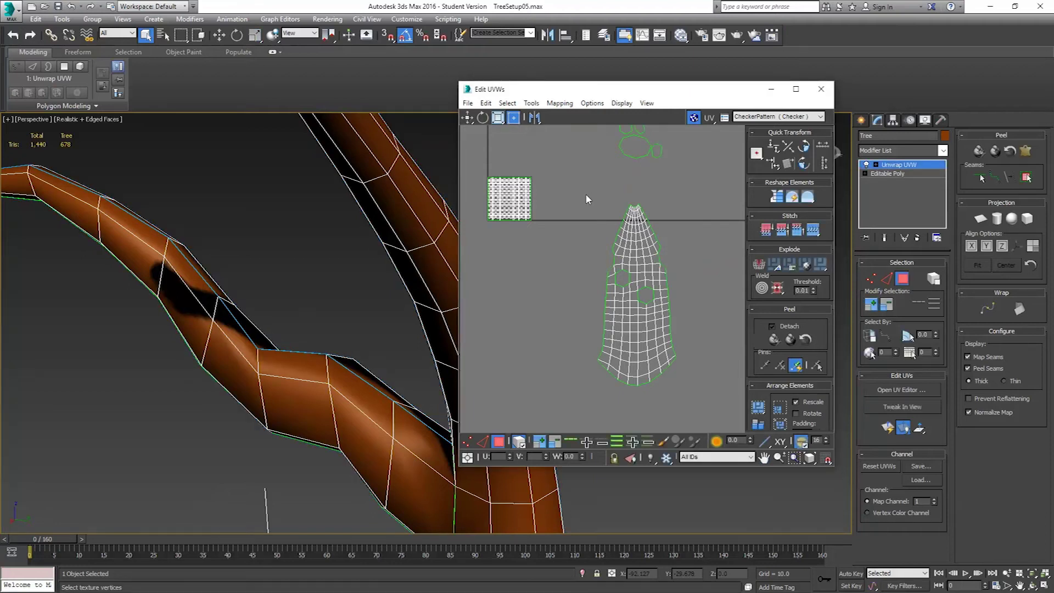
drag(704, 395, 704, 395)
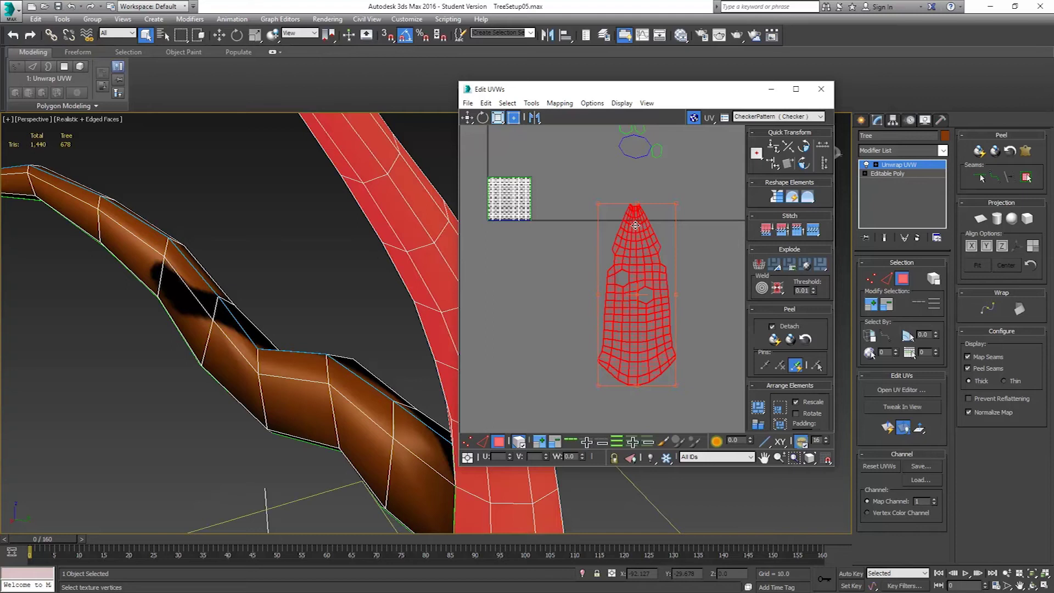
click(482, 442)
scroll(571, 378, up, 5)
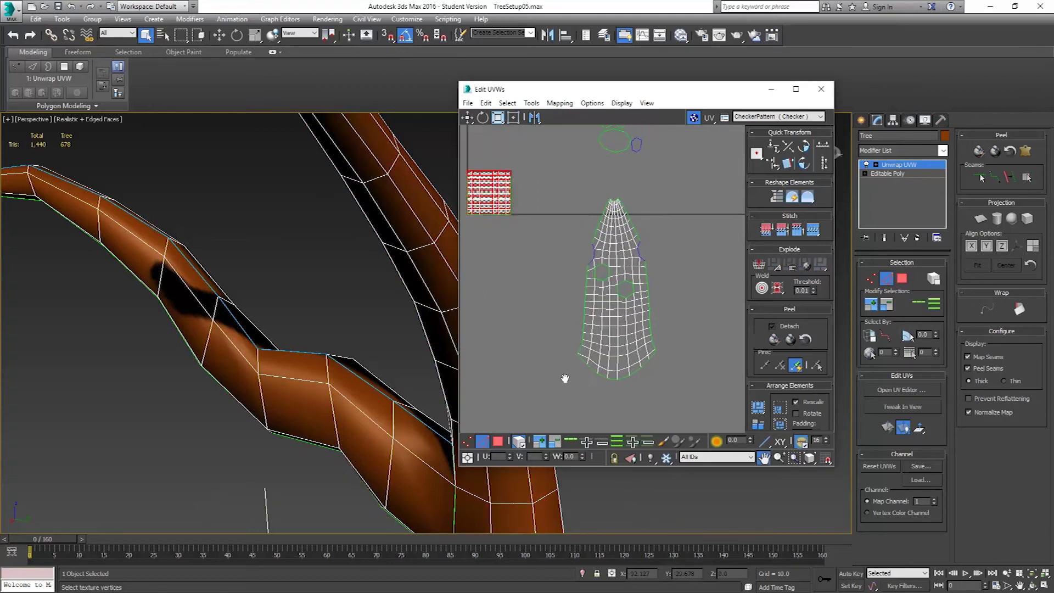
click(623, 379)
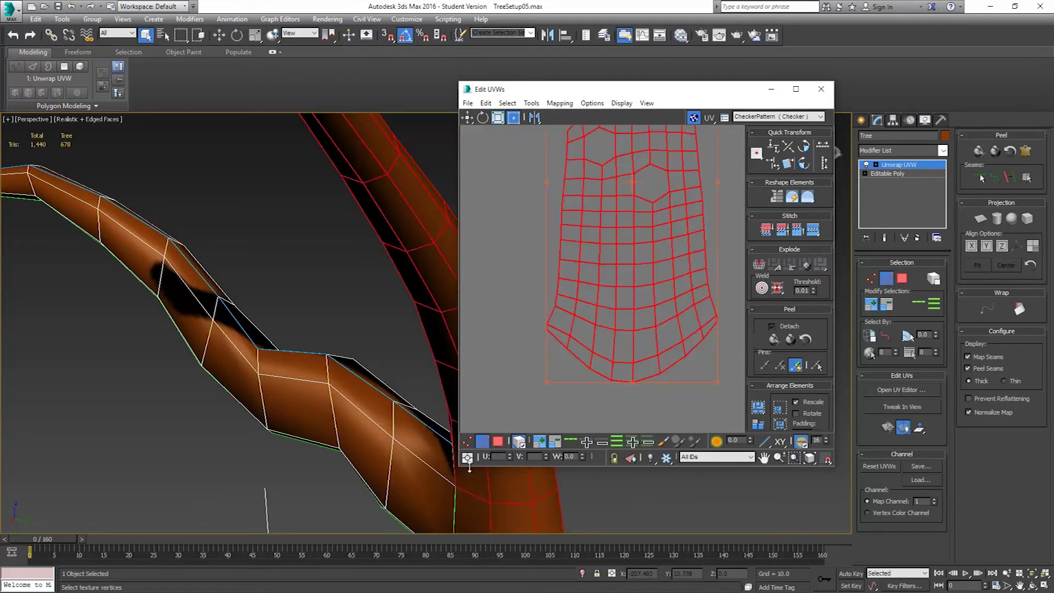
click(621, 397)
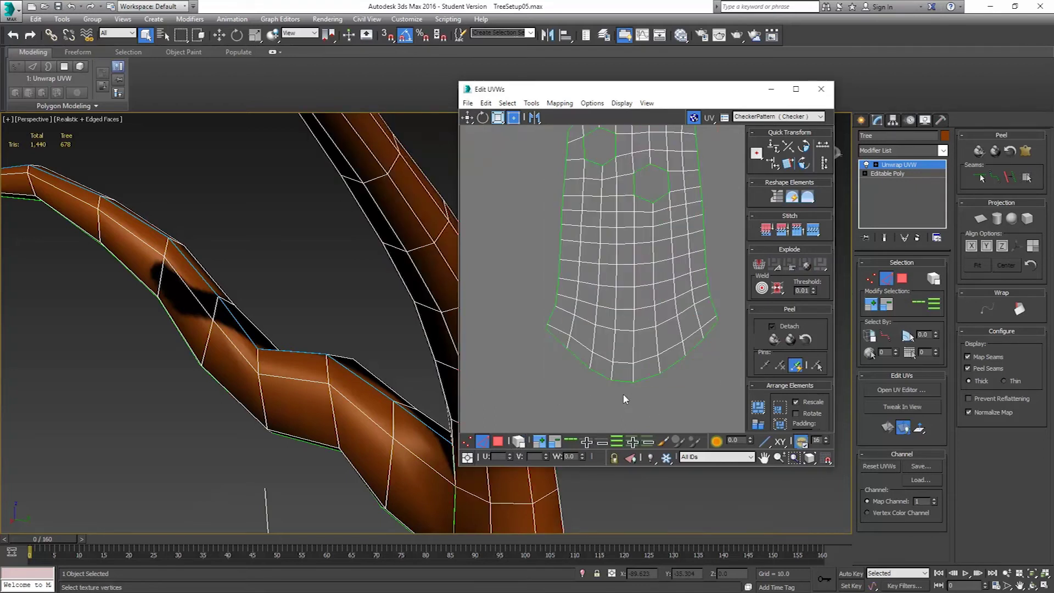
drag(620, 393, 630, 222)
drag(631, 173, 631, 172)
middle_drag(631, 172, 635, 345)
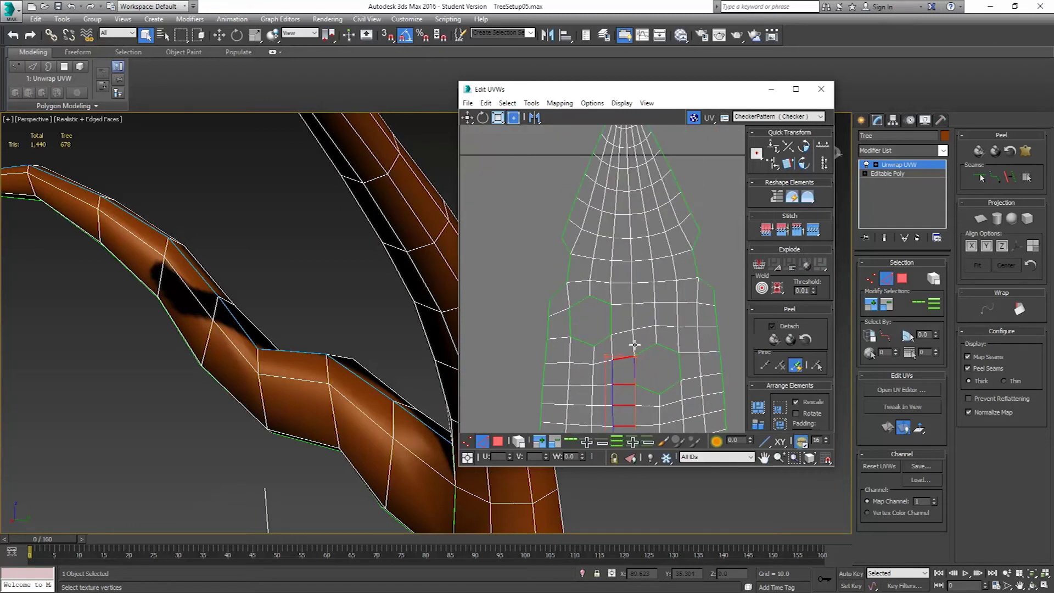
Grow the edge selection into rings and loops, undoing a trial vertex move.
click(933, 305)
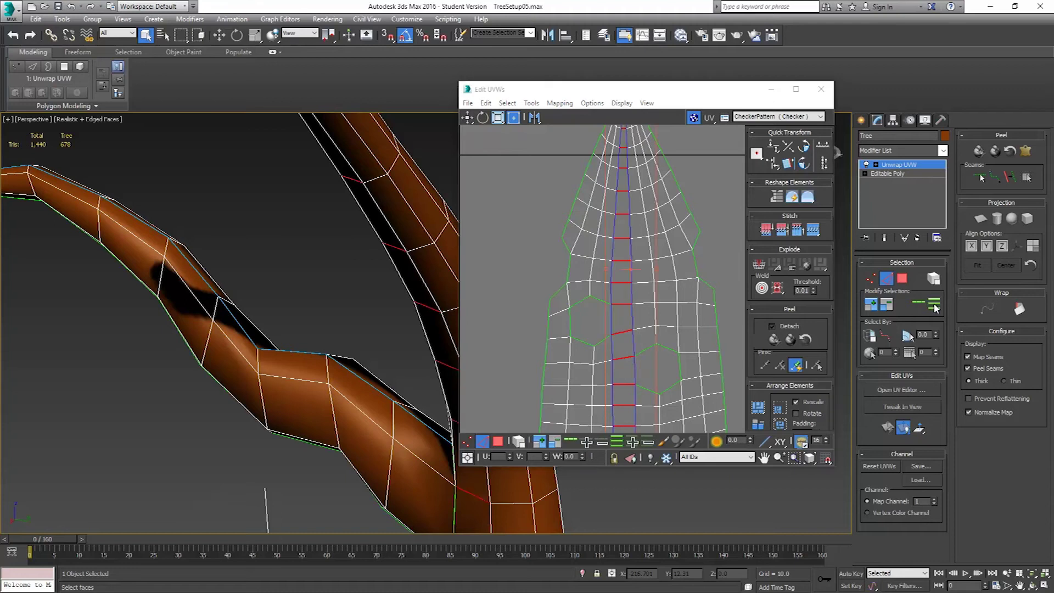
click(916, 303)
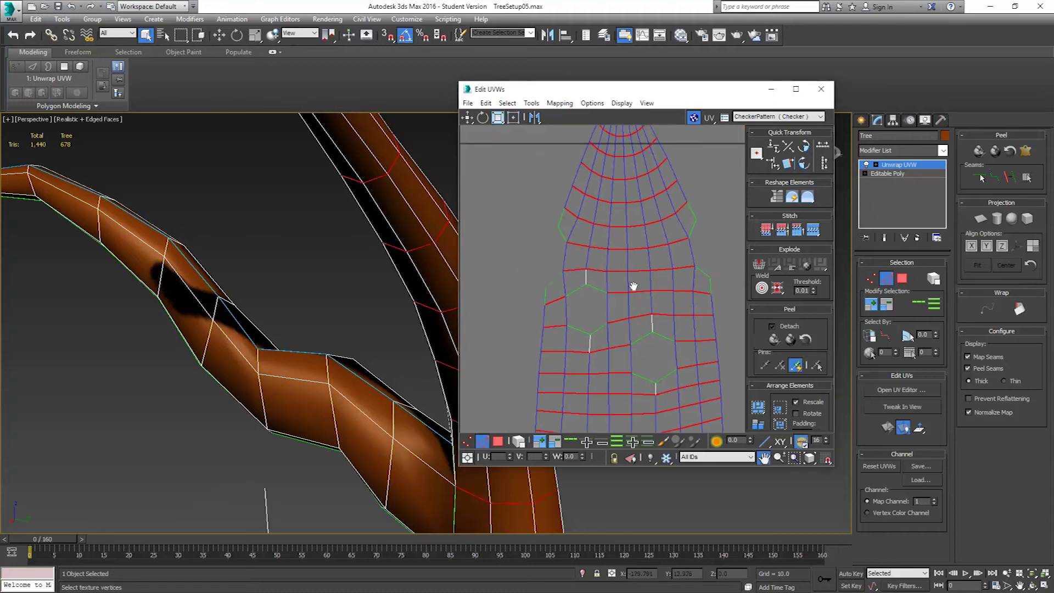
scroll(636, 309, down, 5)
scroll(626, 247, up, 8)
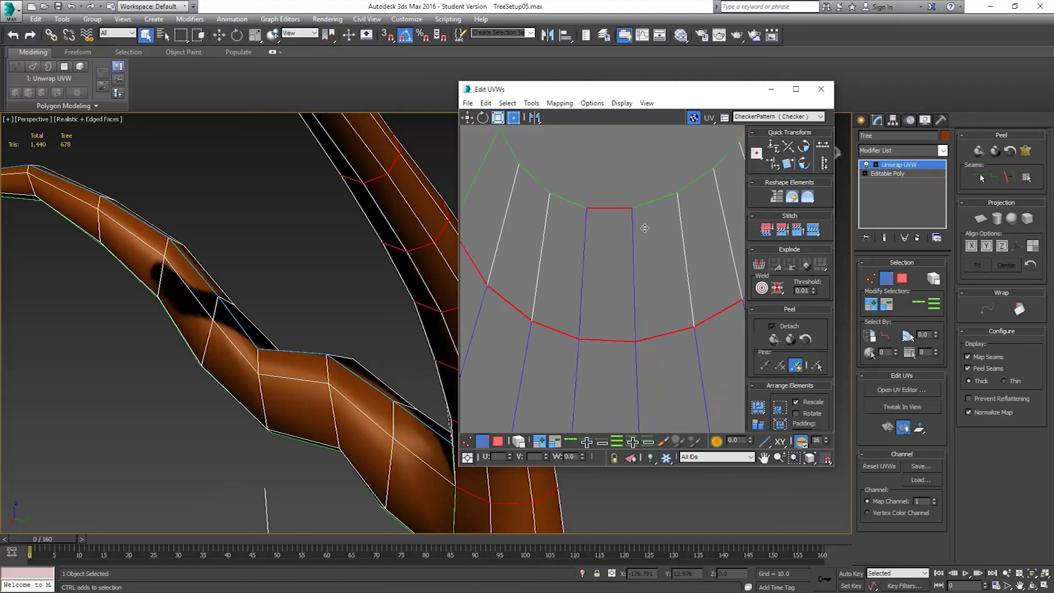
middle_drag(574, 219, 645, 295)
drag(624, 252, 631, 286)
key(ctrl+z)
Add edges along the fan's curved rows, including the edge at its peak.
click(467, 117)
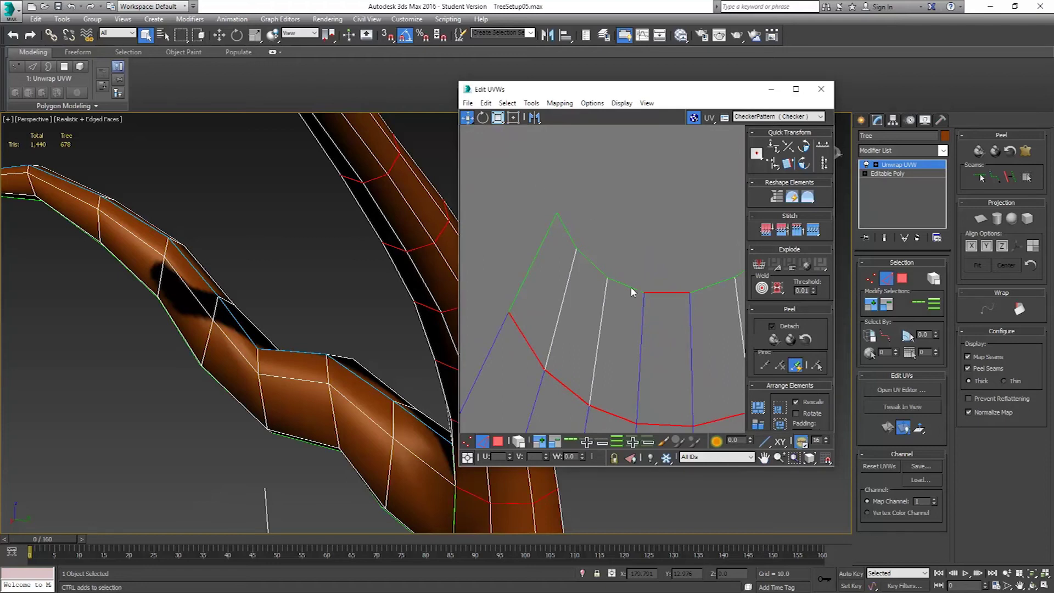
ctrl+click(609, 275)
ctrl+click(576, 245)
ctrl+click(558, 214)
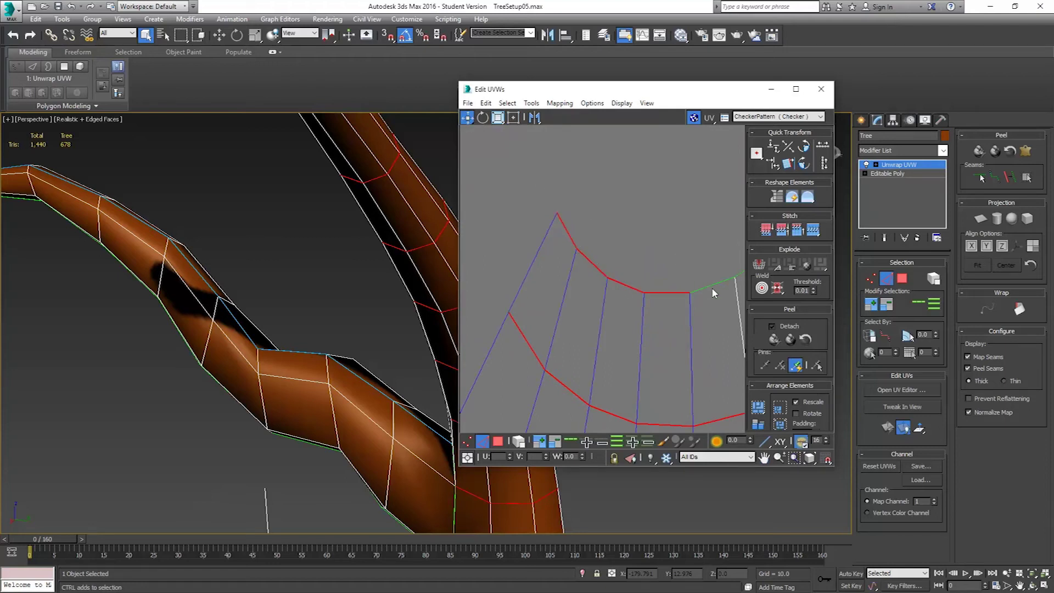
ctrl+click(734, 278)
middle_drag(716, 299, 618, 323)
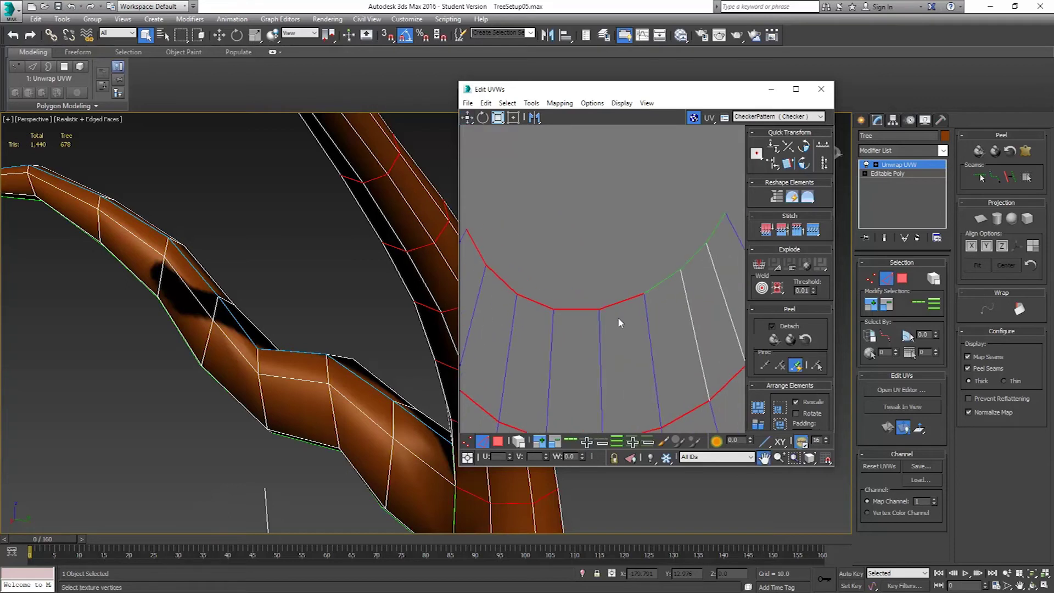
ctrl+click(681, 267)
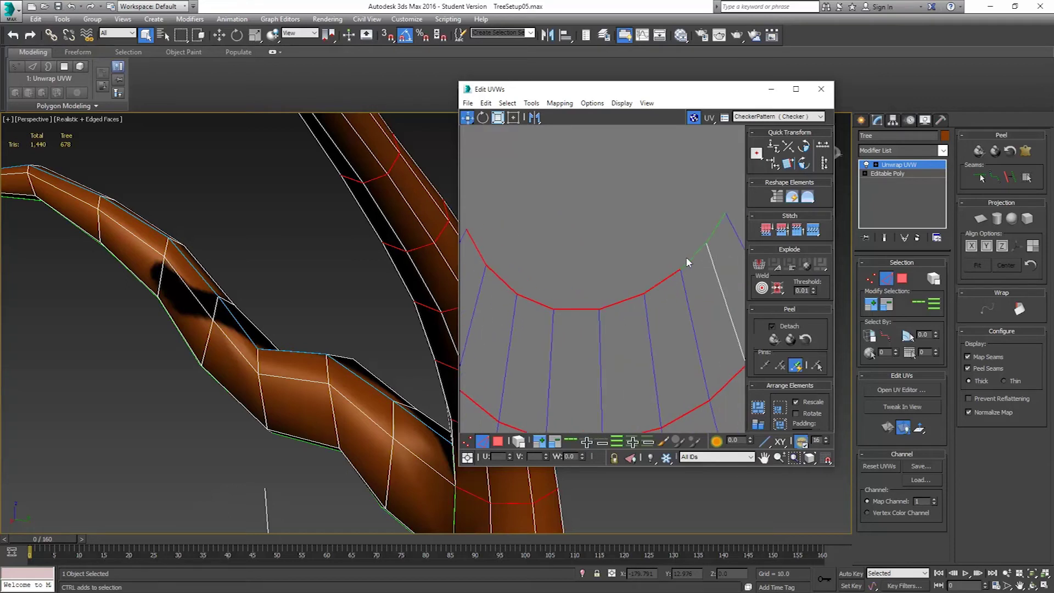
ctrl+click(707, 244)
scroll(659, 318, down, 10)
scroll(641, 320, up, 8)
middle_drag(618, 348, 623, 354)
middle_drag(627, 172, 621, 227)
middle_drag(686, 235, 654, 247)
Add the seam edge and the row edges around the hexagonal opening to the selection.
ctrl+click(671, 279)
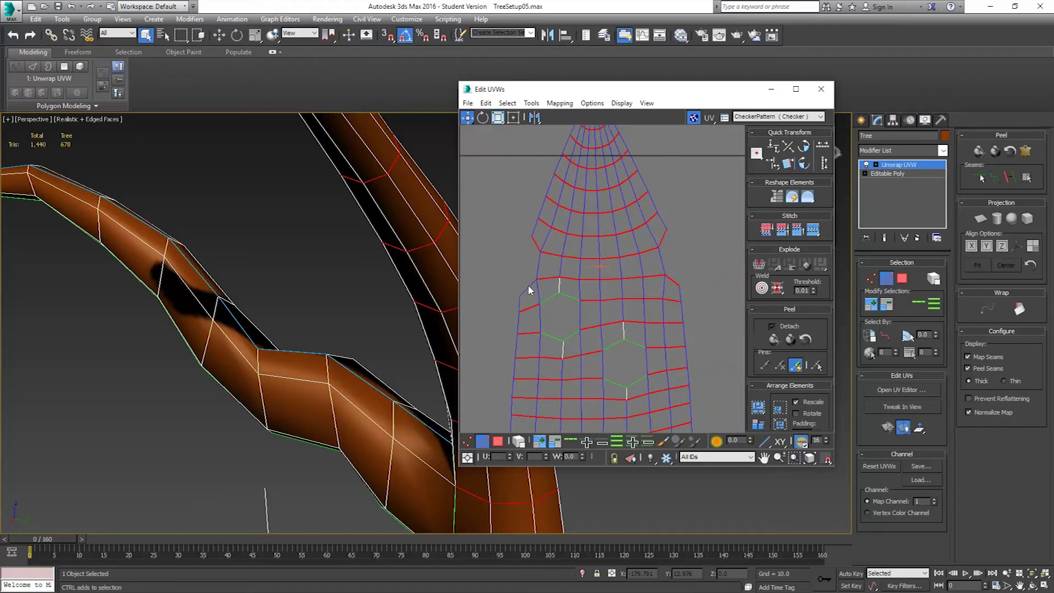
middle_drag(592, 254, 580, 89)
ctrl+click(596, 166)
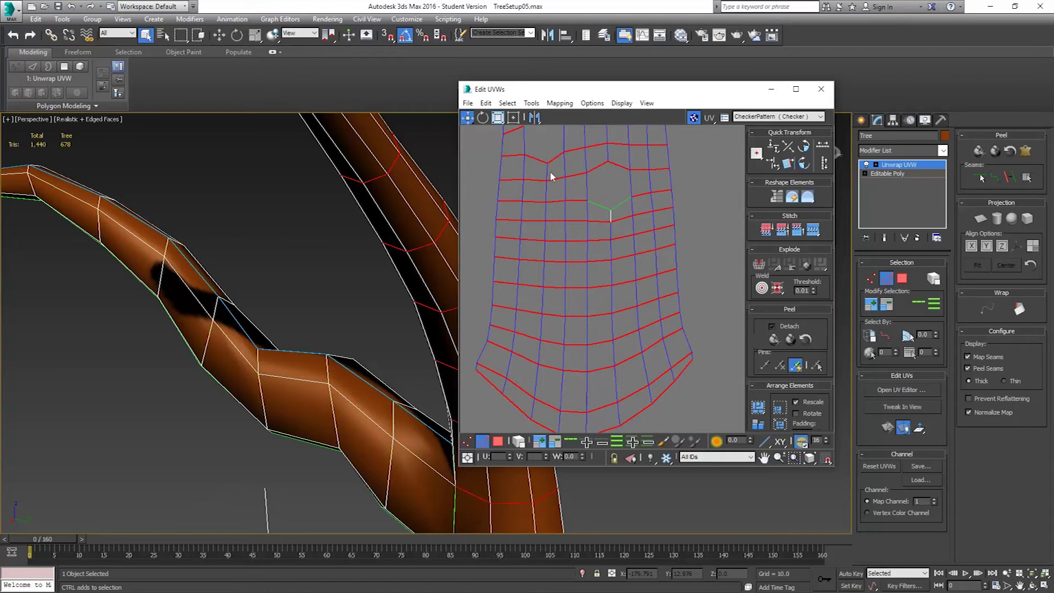
ctrl+click(598, 205)
middle_drag(568, 182, 612, 295)
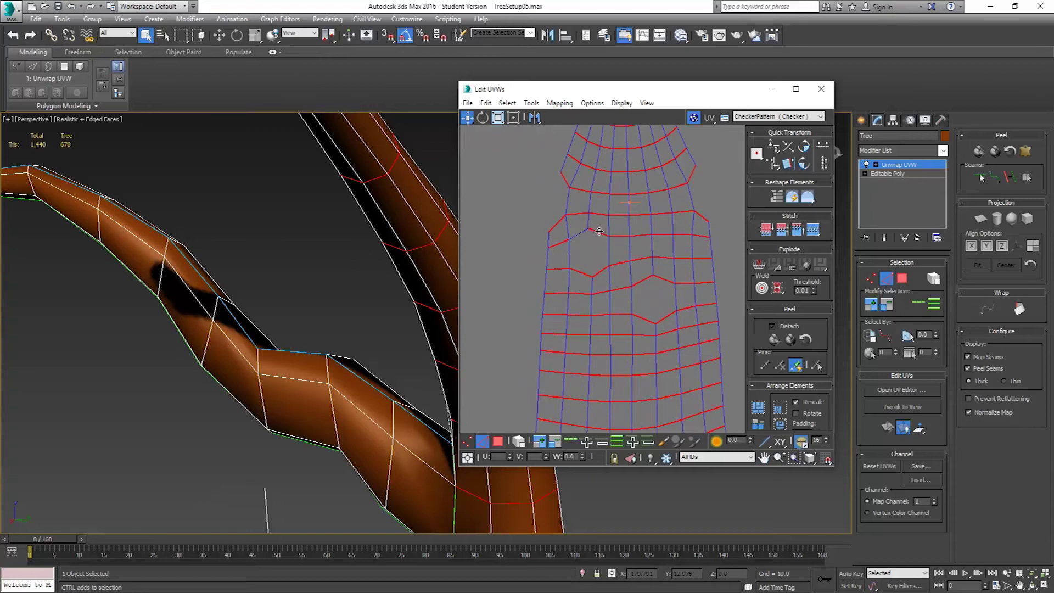
ctrl+click(578, 235)
middle_drag(623, 312, 620, 89)
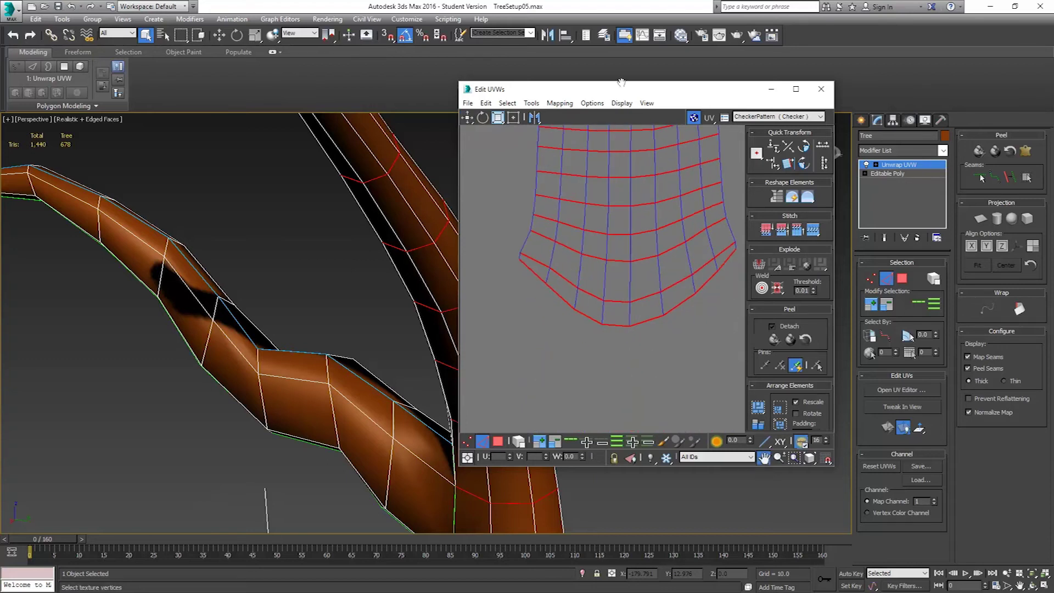
scroll(602, 309, down, 5)
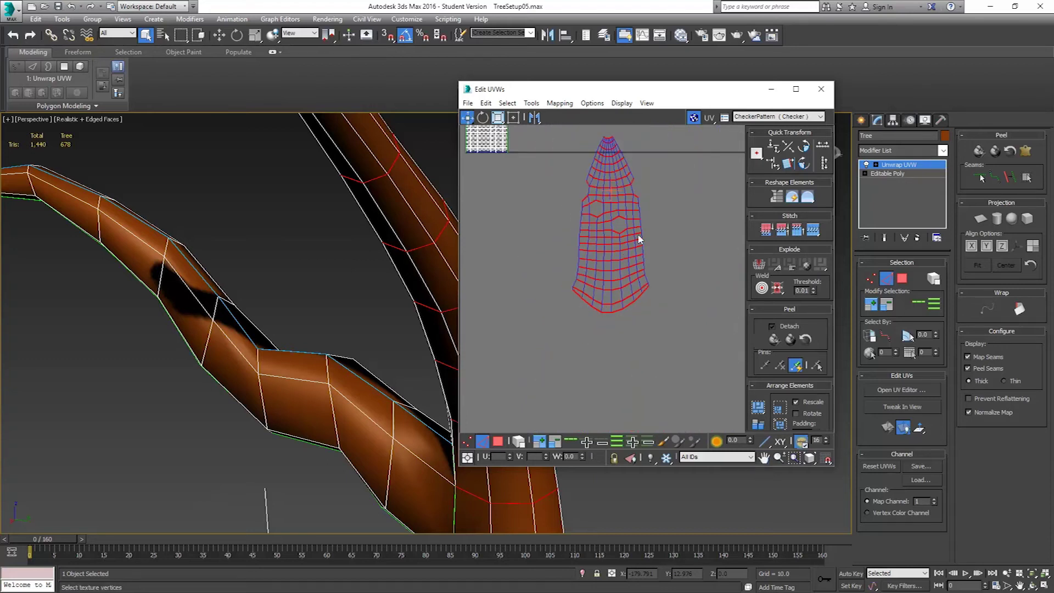
Straighten the trunk island into a grid and loop-select the bottom row's vertical edges.
click(778, 152)
scroll(629, 244, up, 4)
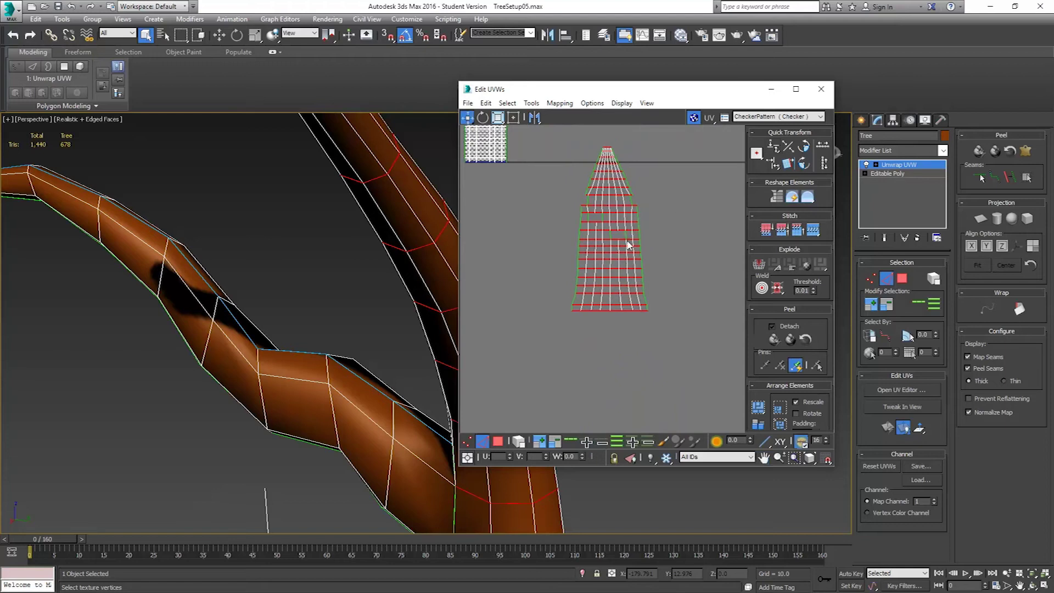
drag(496, 338, 693, 331)
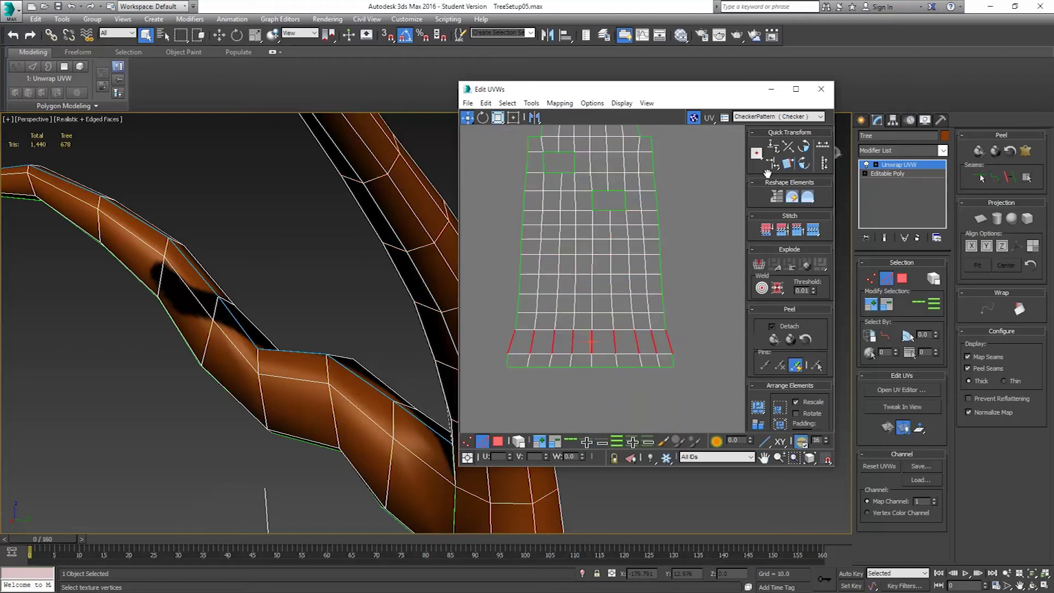
click(918, 305)
Add the upper row's vertical edge loops and align them into parallel columns.
middle_drag(624, 237, 632, 407)
scroll(567, 217, up, 3)
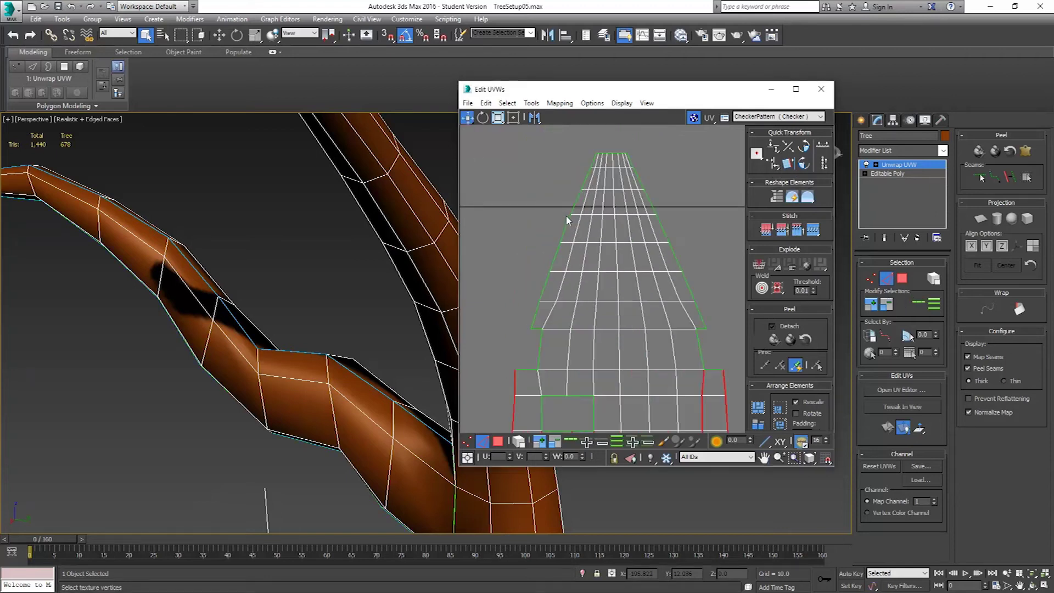
drag(564, 211, 673, 207)
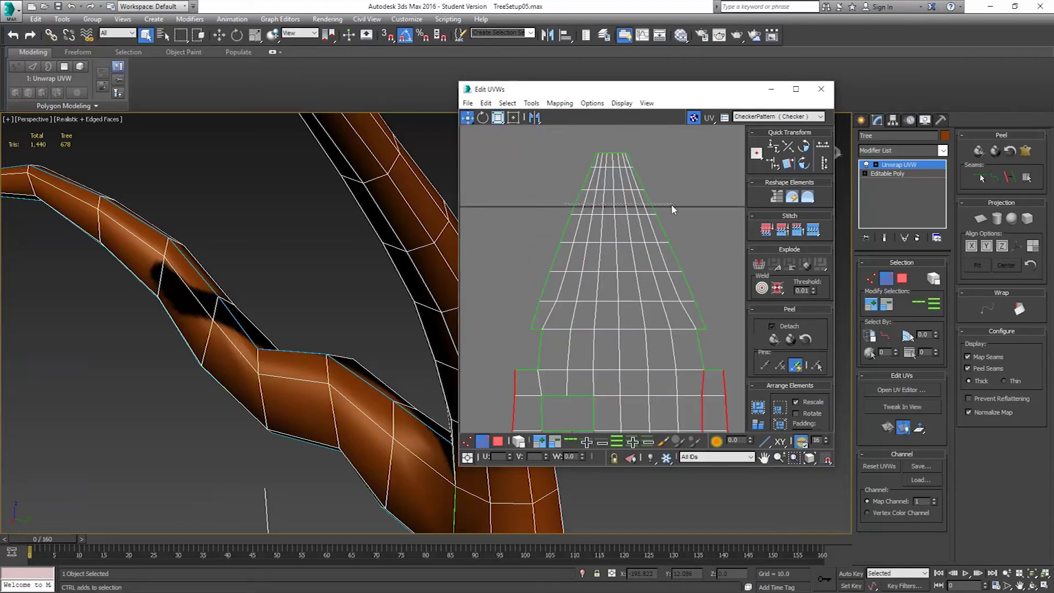
click(934, 304)
scroll(623, 273, up, 3)
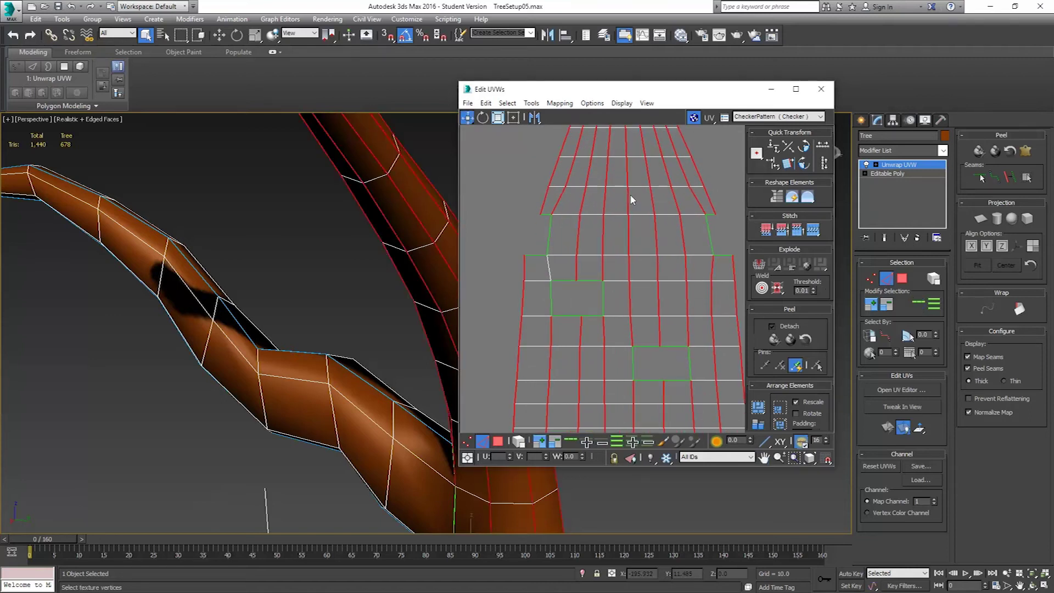
scroll(643, 228, down, 3)
middle_drag(694, 214, 685, 287)
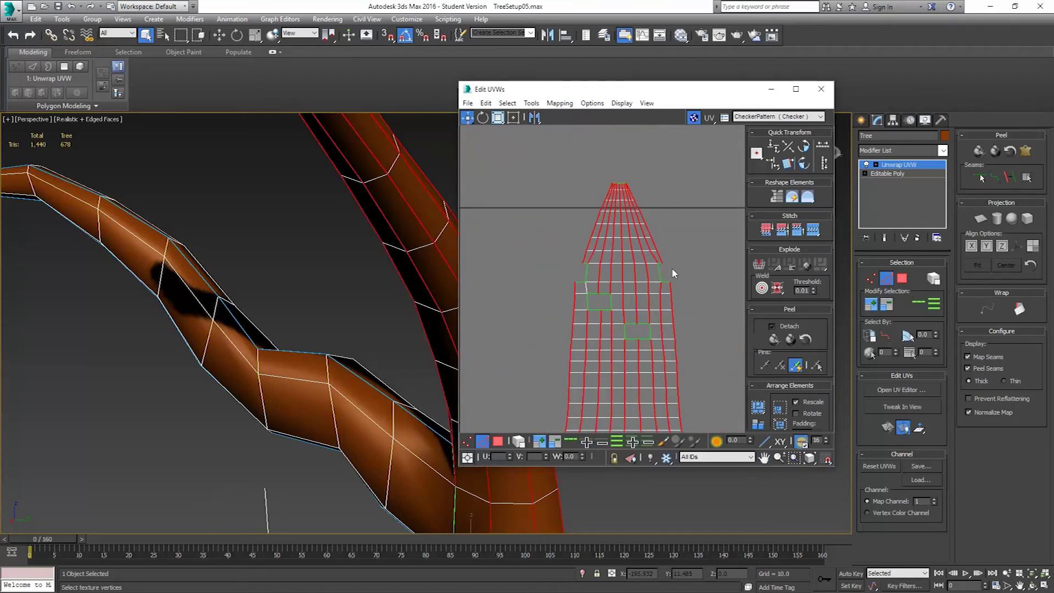
click(775, 165)
scroll(653, 225, up, 4)
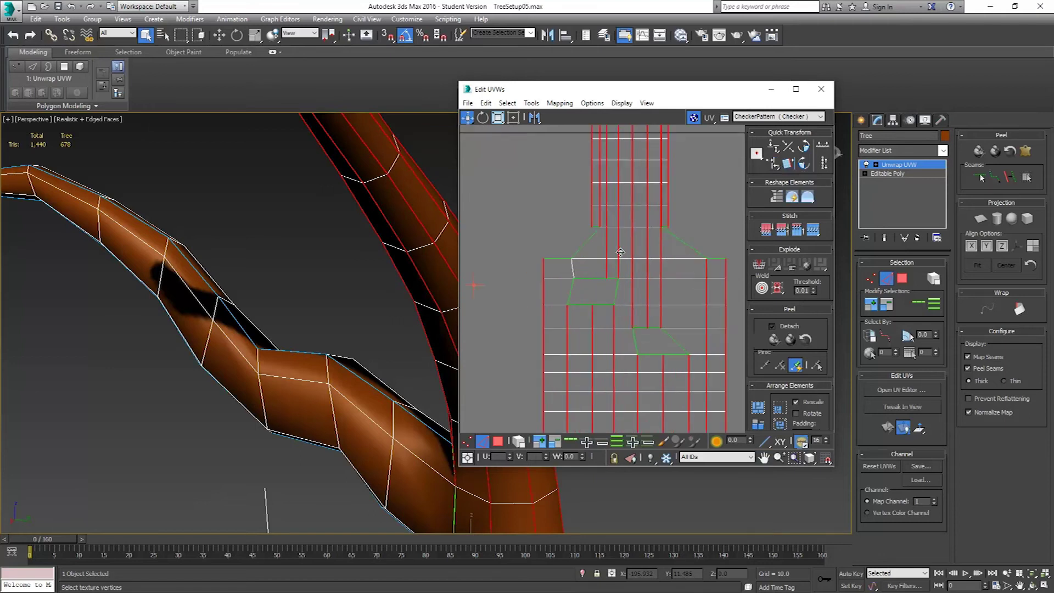
scroll(559, 242, down, 3)
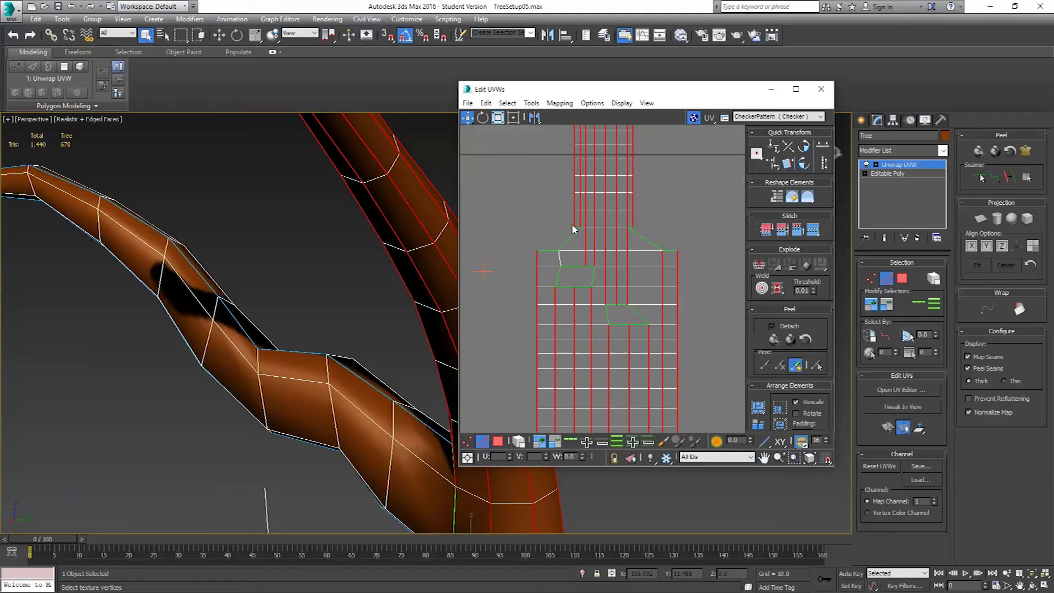
scroll(570, 236, up, 3)
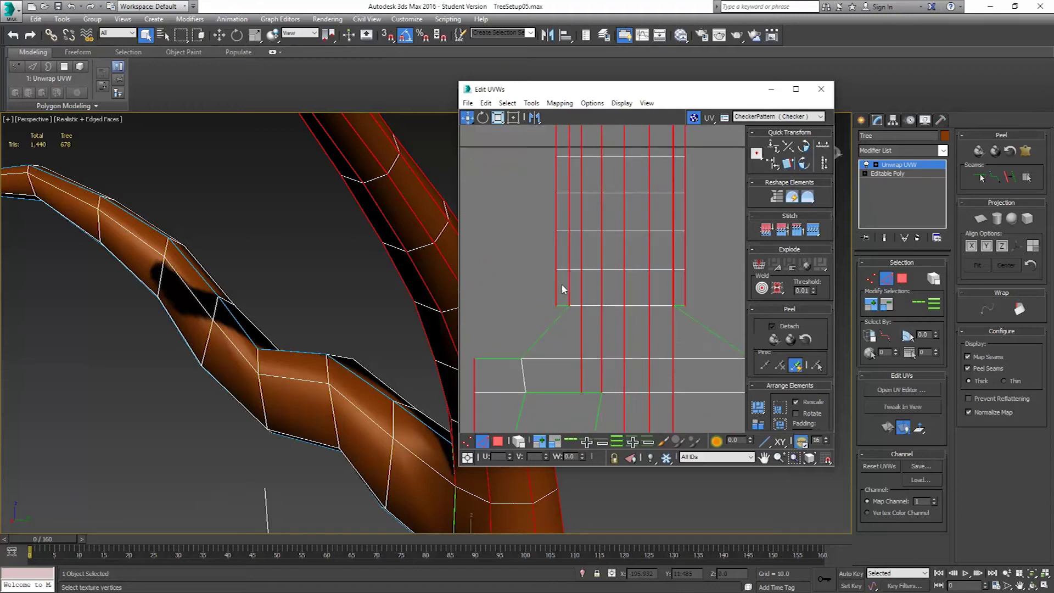
middle_drag(556, 291, 605, 251)
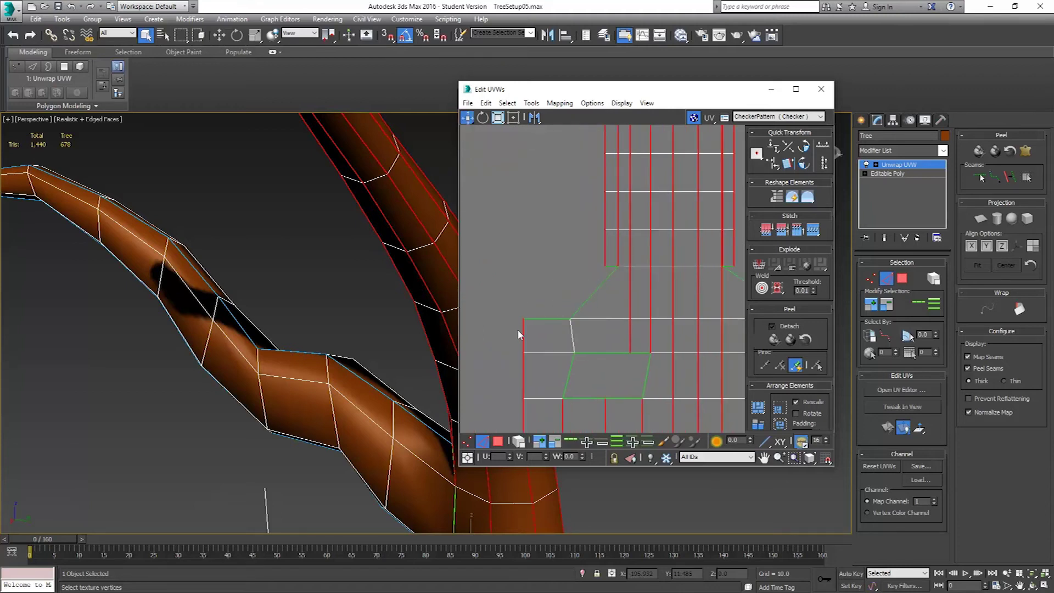
middle_drag(557, 287, 535, 280)
scroll(535, 280, down, 4)
scroll(586, 273, up, 2)
scroll(599, 270, up, 2)
scroll(592, 265, down, 5)
middle_drag(596, 308, 624, 260)
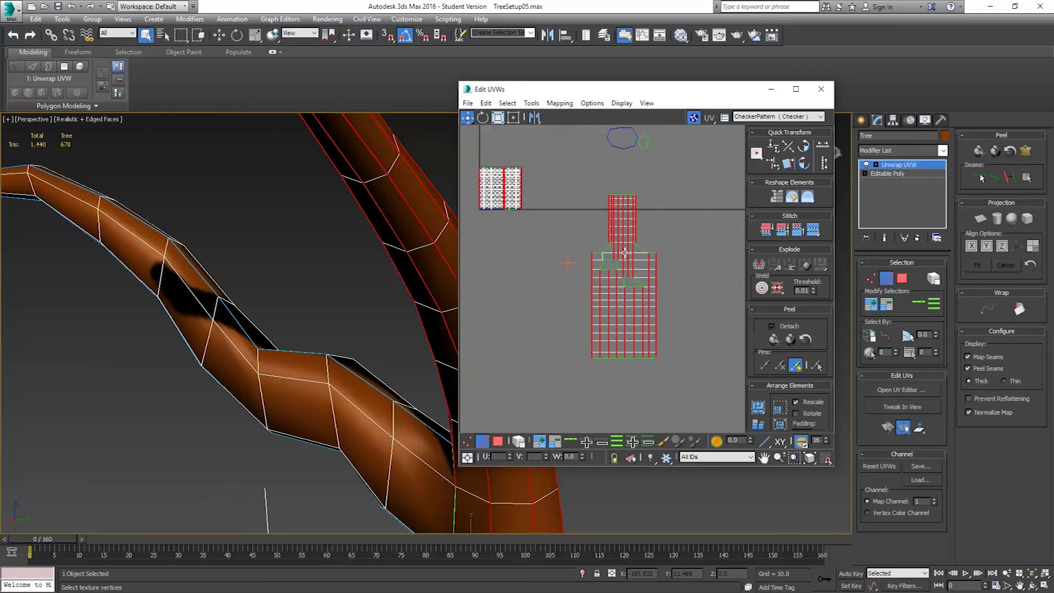
Select the upper narrow strip, then loop-select the island's outer left and right border edges.
scroll(602, 262, up, 3)
middle_drag(604, 207, 589, 256)
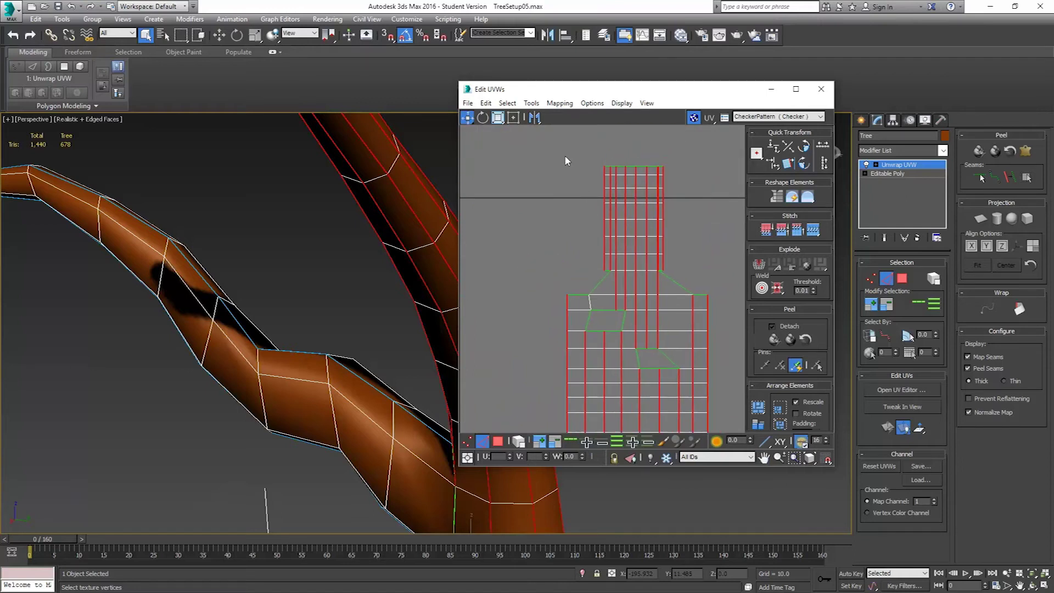
drag(714, 280, 702, 273)
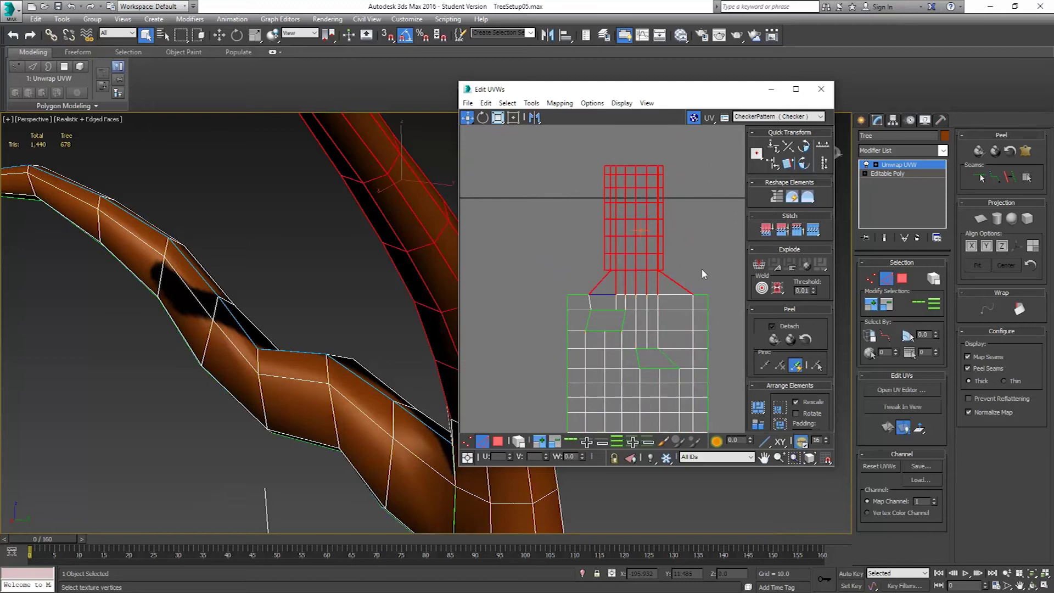
click(870, 278)
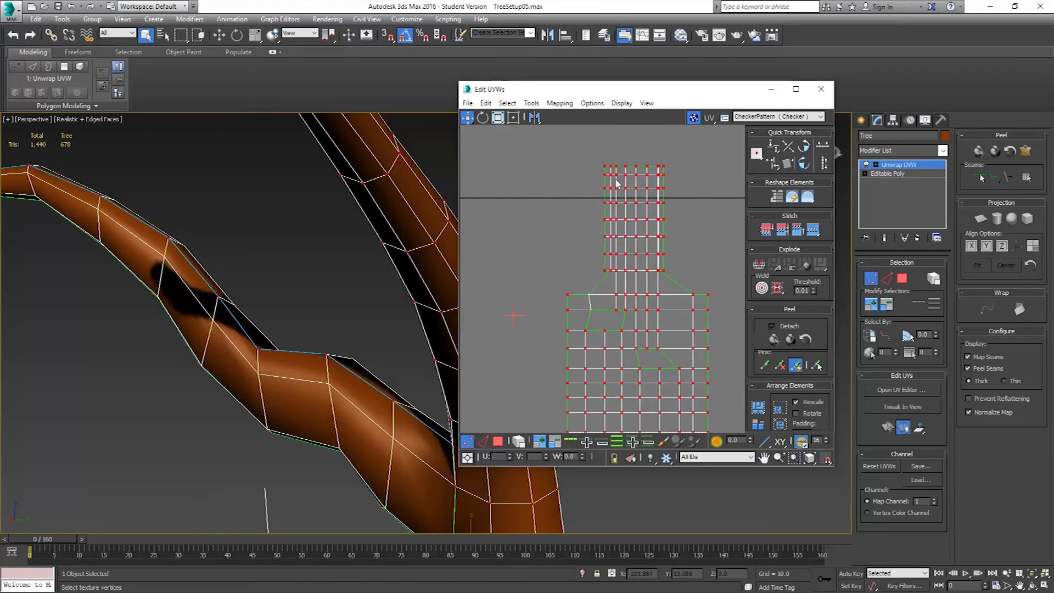
drag(607, 272, 607, 274)
click(889, 278)
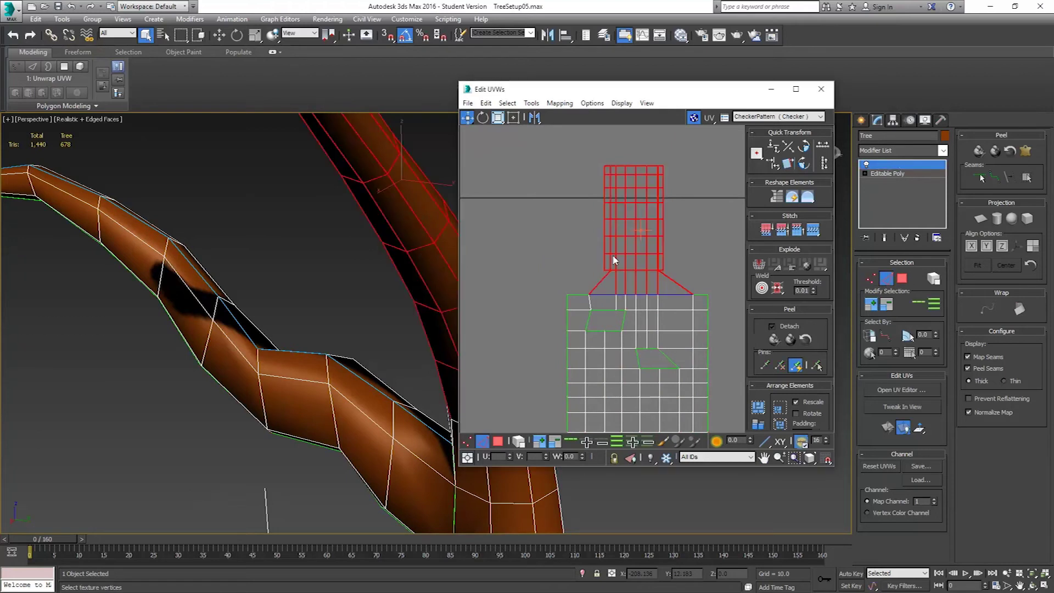
click(602, 261)
click(604, 262)
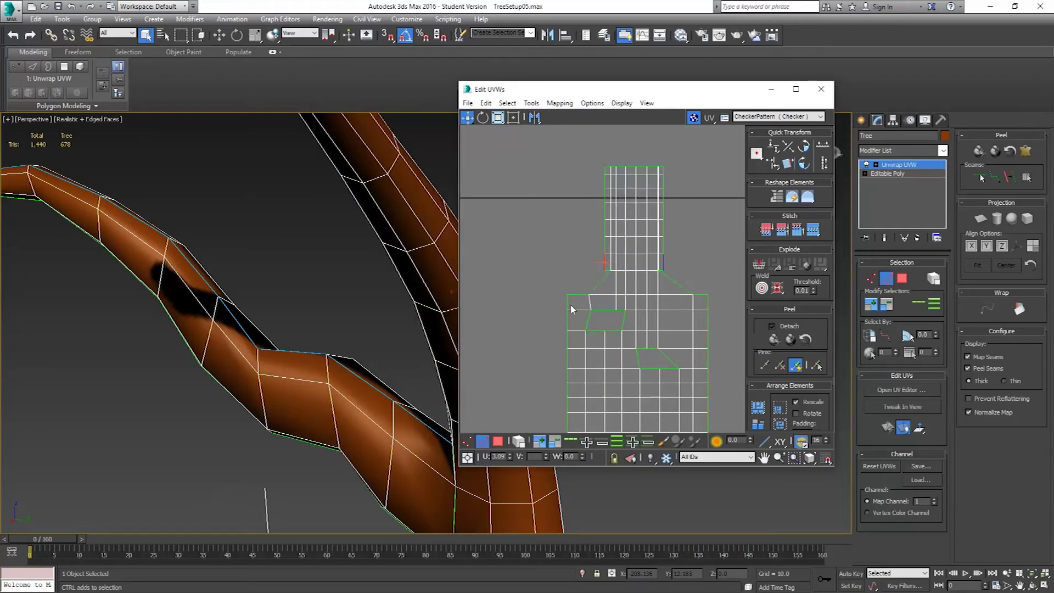
click(918, 303)
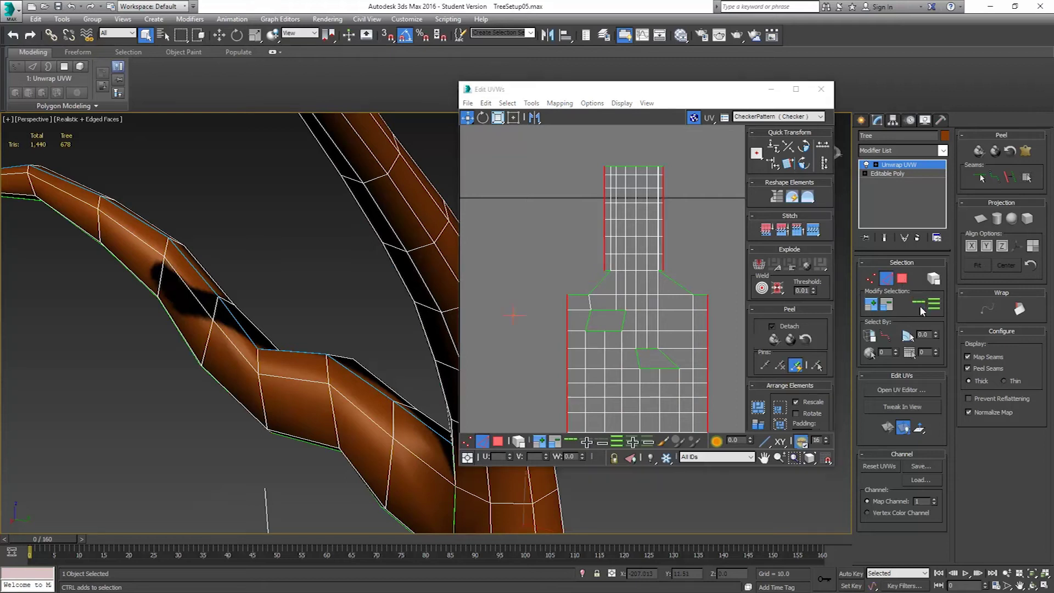
scroll(640, 203, down, 5)
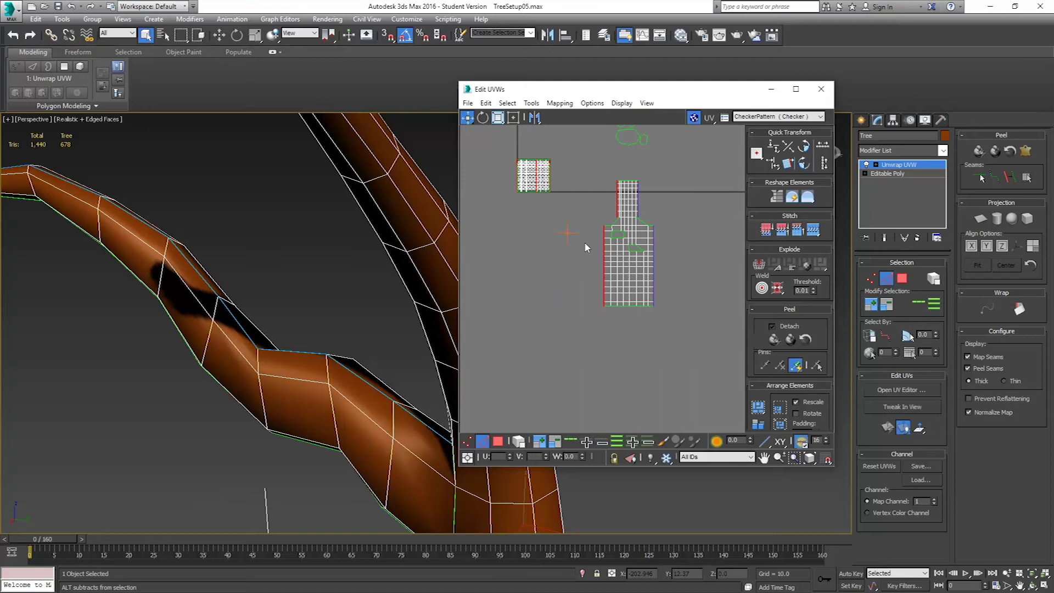
Deselect the checker tile's edges and align the island's left boundary edges vertically.
middle_drag(557, 221, 592, 289)
scroll(586, 255, up, 5)
scroll(586, 255, down, 1)
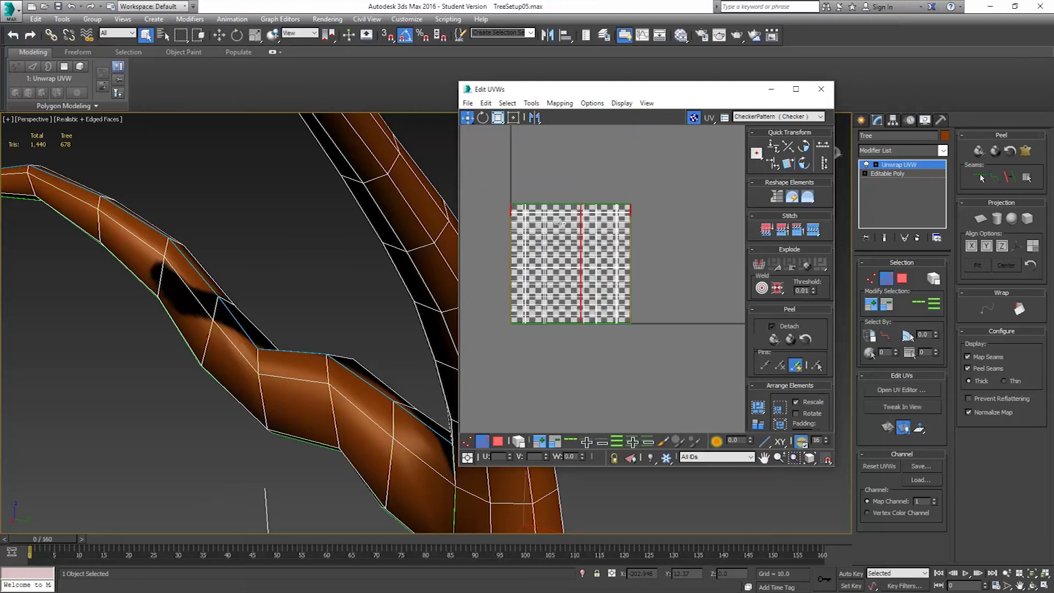
alt+drag(641, 350, 642, 350)
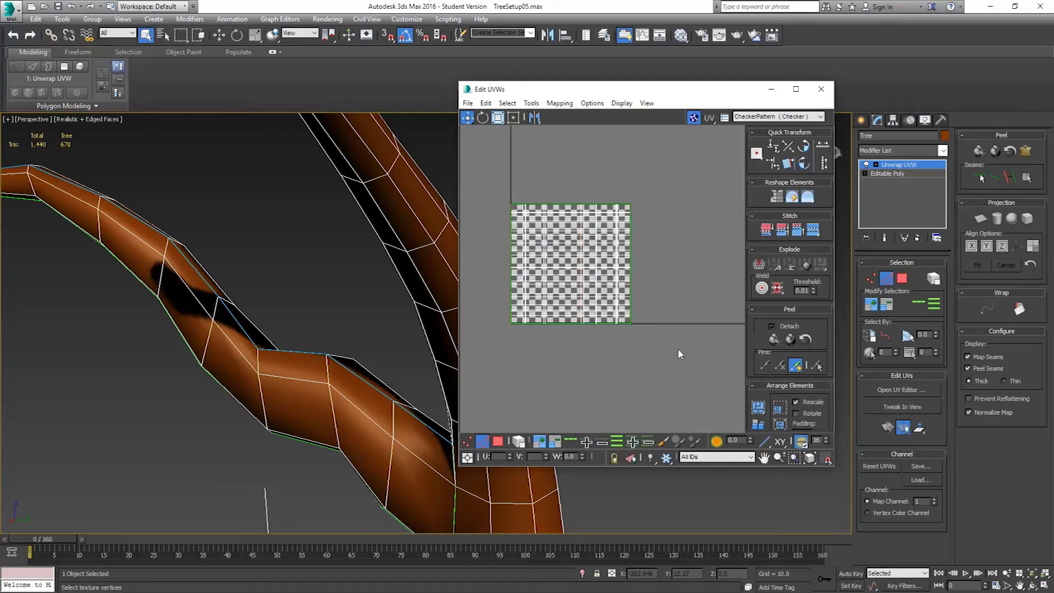
scroll(677, 350, down, 3)
middle_drag(677, 350, 577, 280)
scroll(577, 281, down, 1)
middle_drag(642, 324, 617, 287)
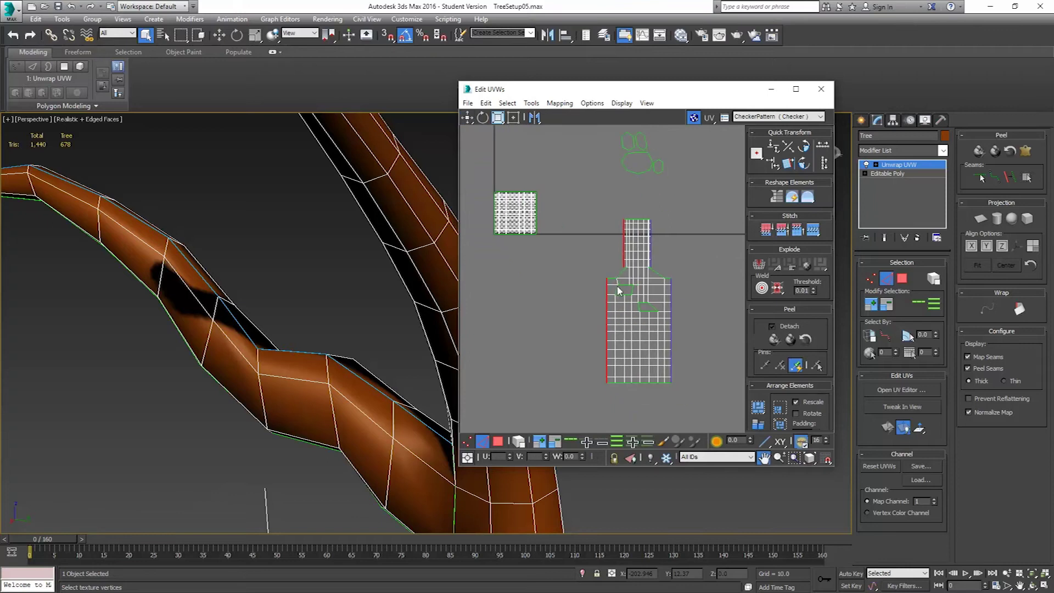
click(773, 163)
drag(773, 162, 773, 146)
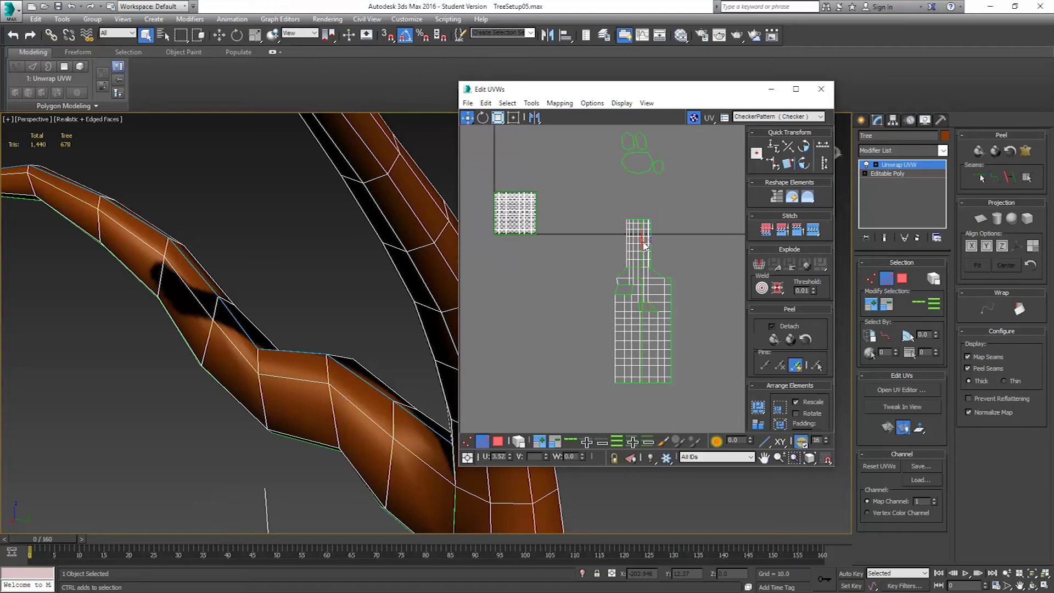
middle_drag(647, 270, 650, 218)
Even out the seam spacing by shifting the vertex column and seam edge loop left.
scroll(645, 286, up, 5)
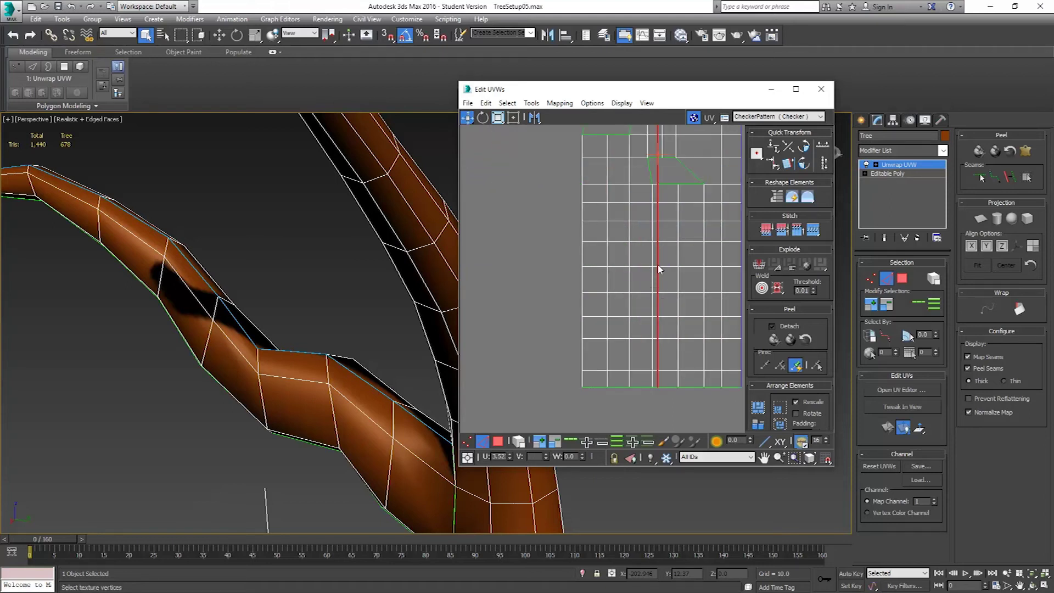
drag(659, 261, 563, 267)
middle_drag(617, 254, 604, 312)
click(600, 181)
click(933, 303)
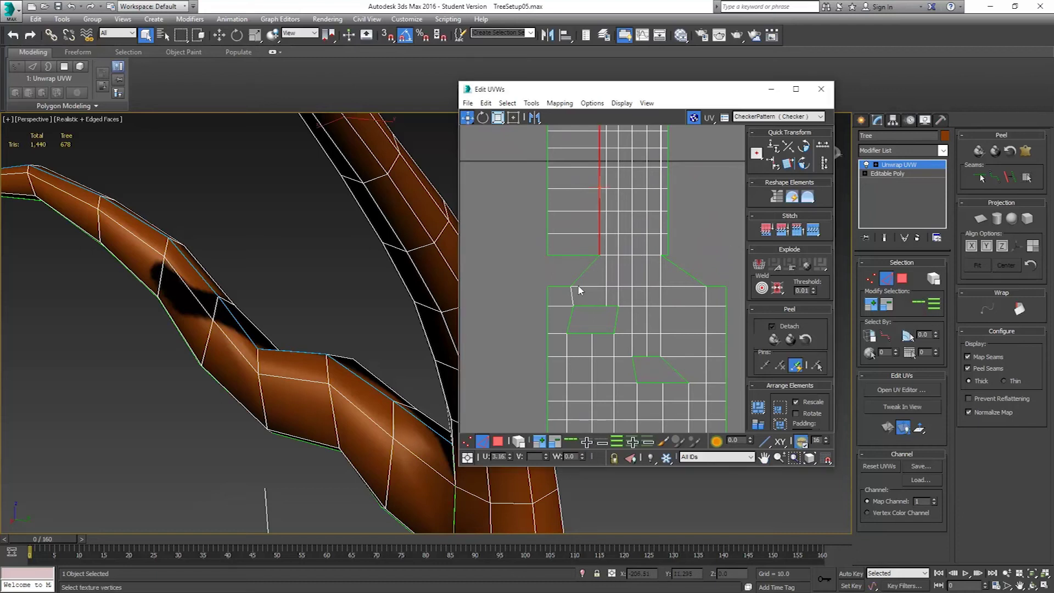
drag(598, 179, 571, 179)
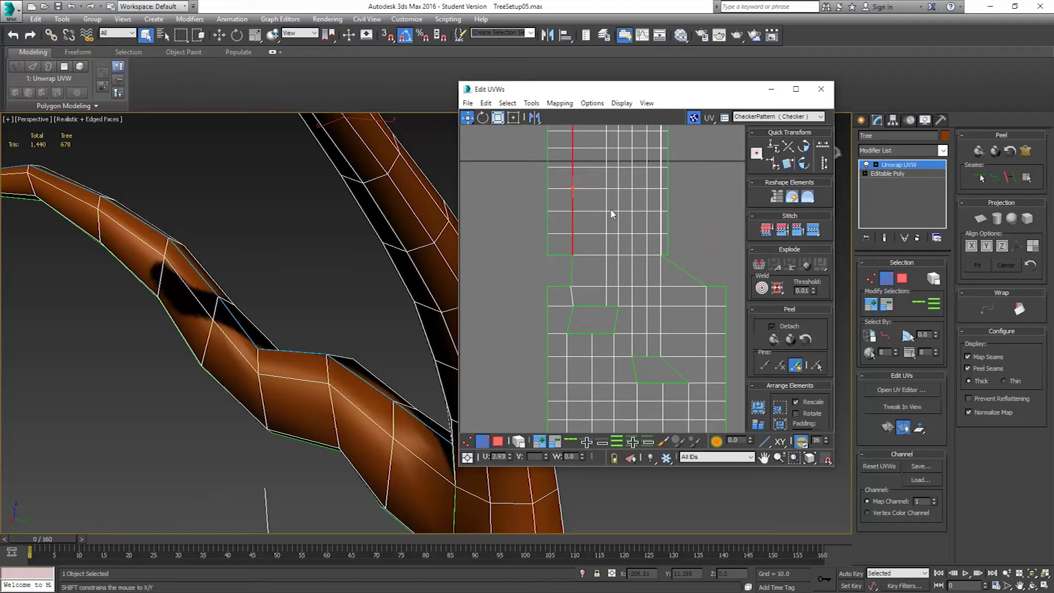
Align the left and right side seam loops into a vertical column and move it right.
click(667, 246)
ctrl+click(725, 296)
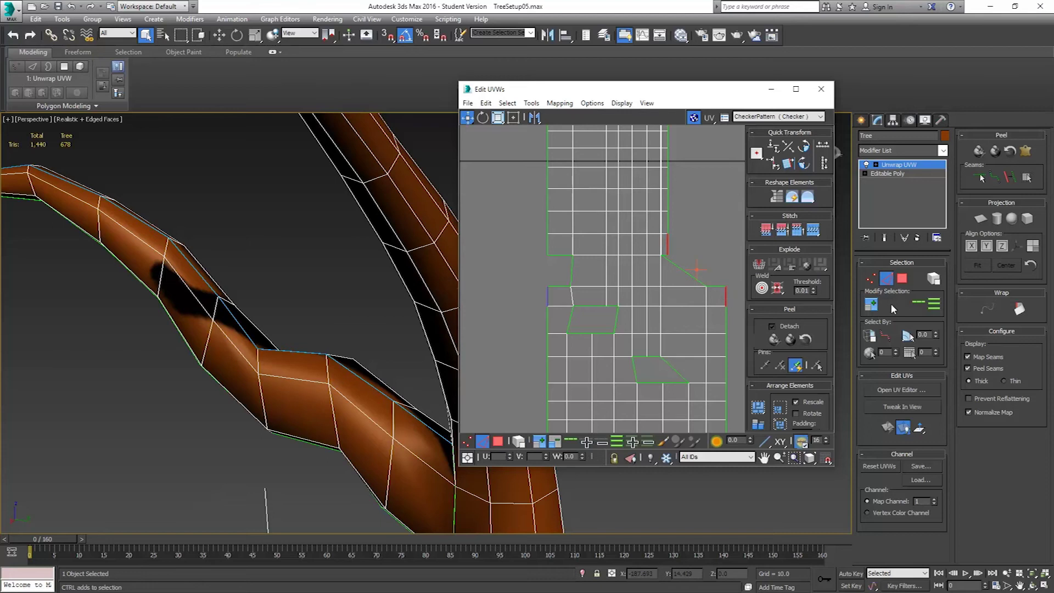
click(917, 303)
scroll(566, 258, down, 5)
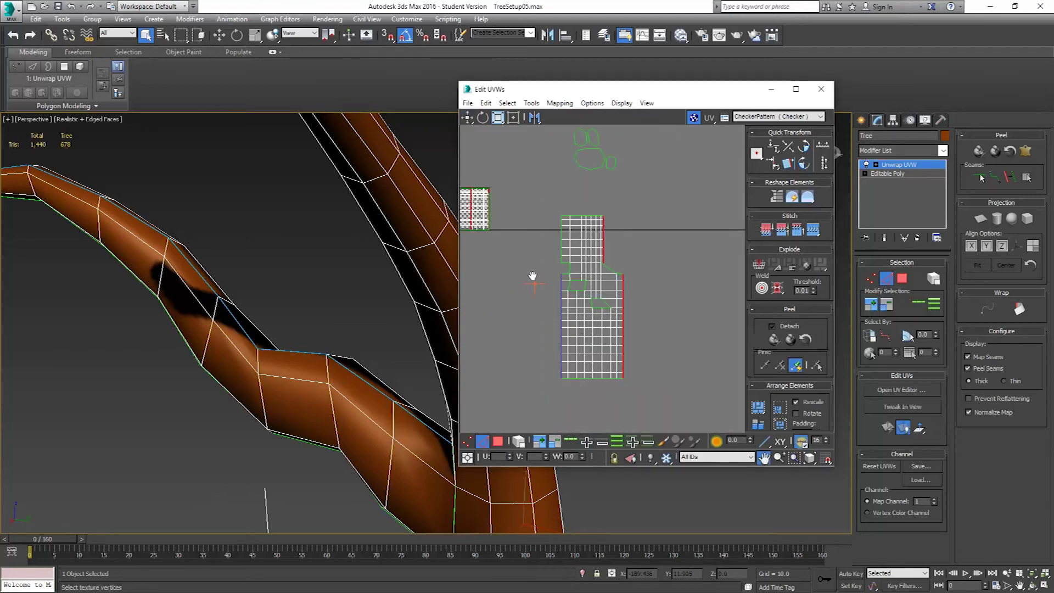
scroll(639, 300, down, 3)
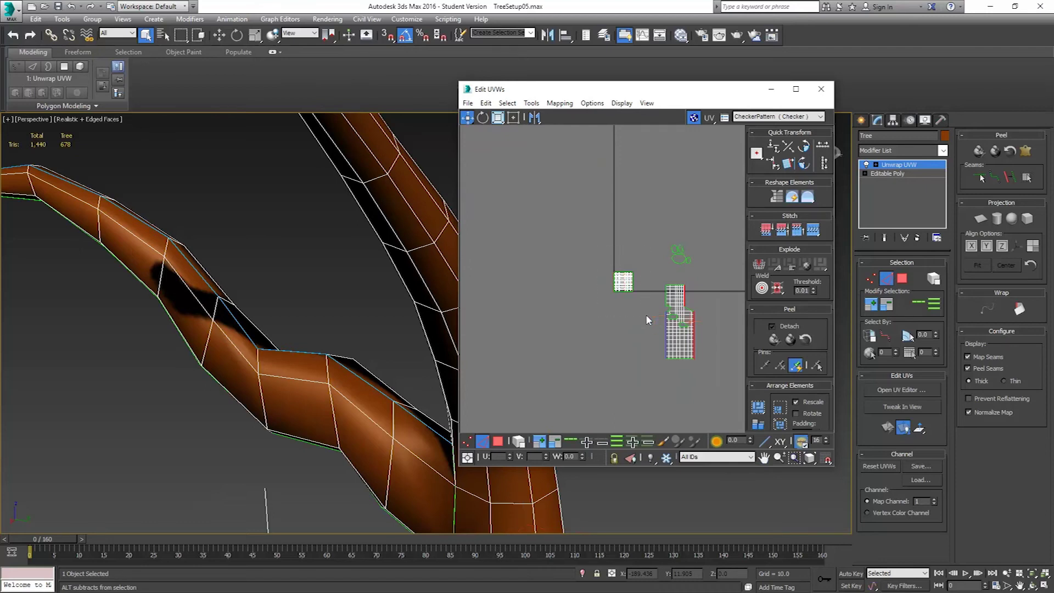
scroll(647, 313, up, 5)
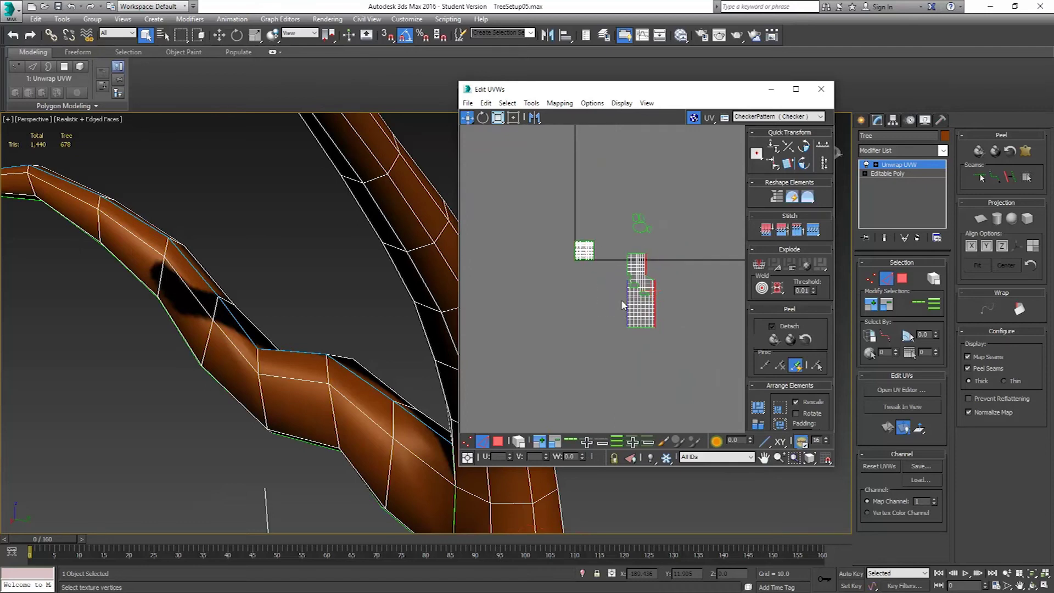
click(773, 164)
scroll(662, 232, up, 3)
drag(639, 185, 672, 198)
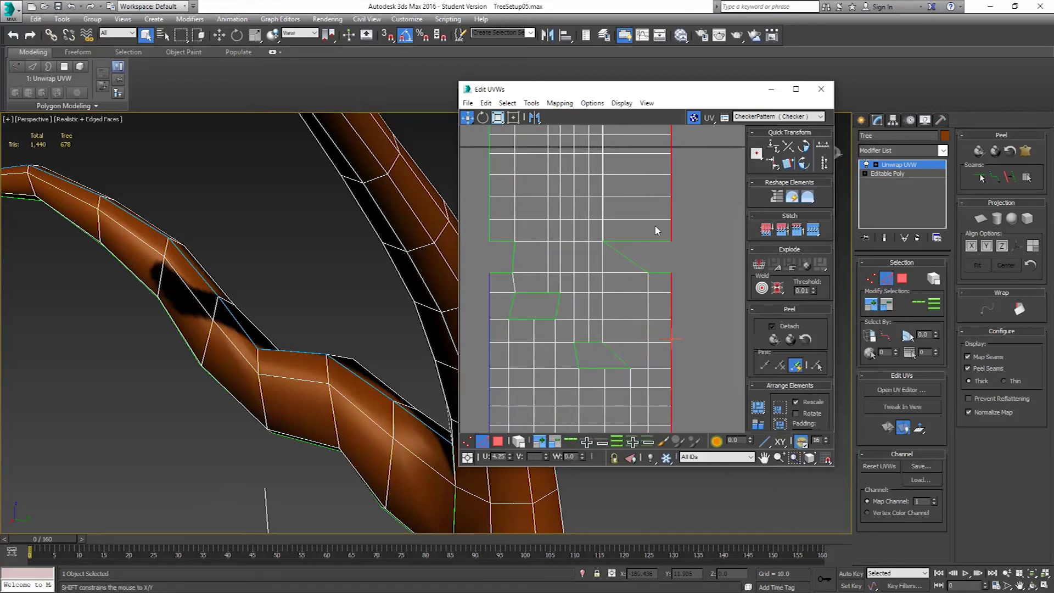
Select the next pair of vertical edge loops on the UV grid.
click(601, 208)
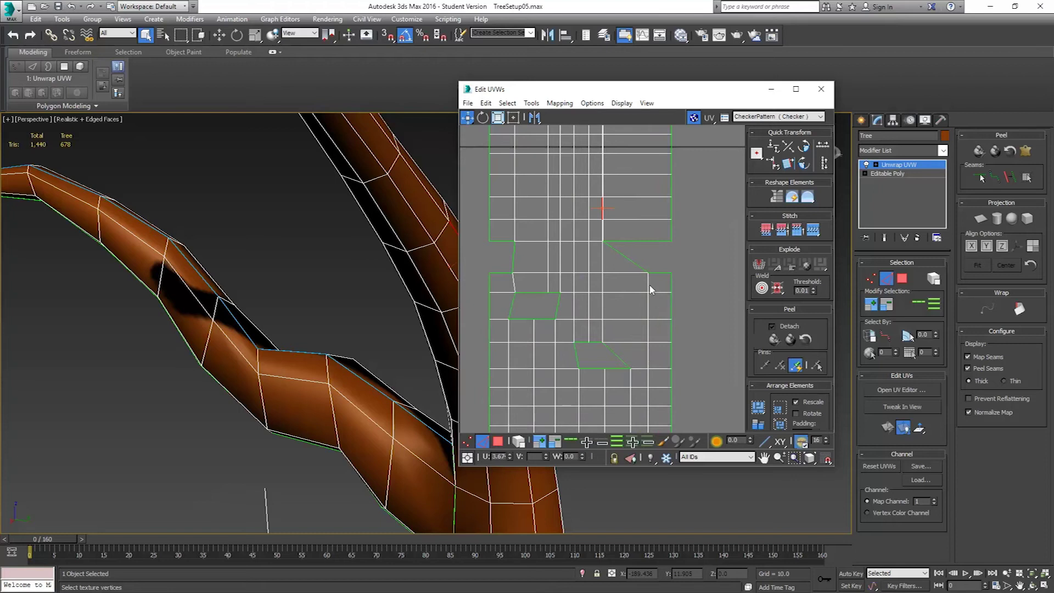
scroll(615, 221, up, 10)
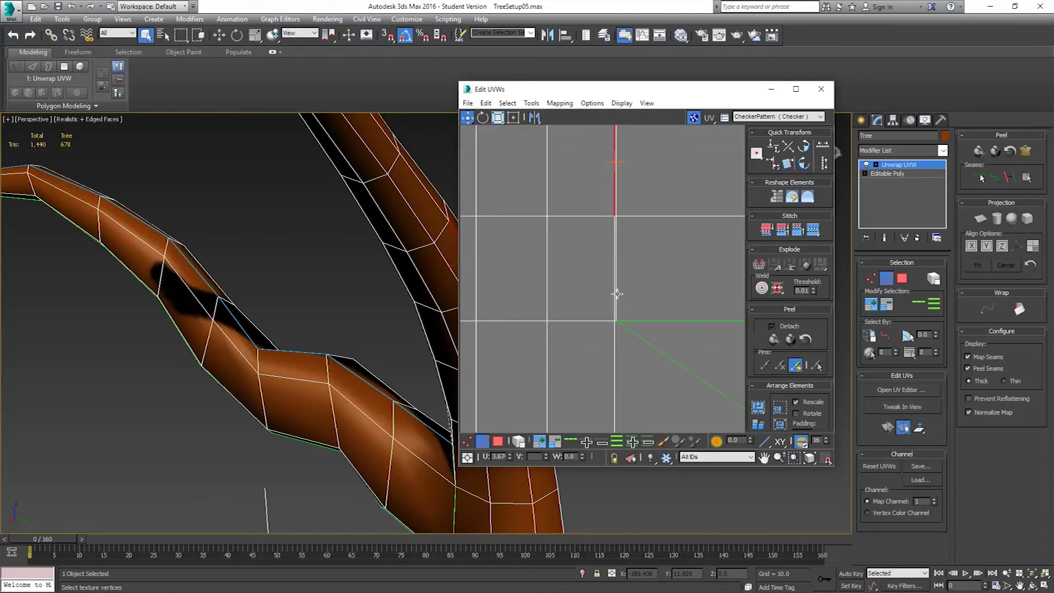
scroll(606, 297, up, 2)
click(605, 291)
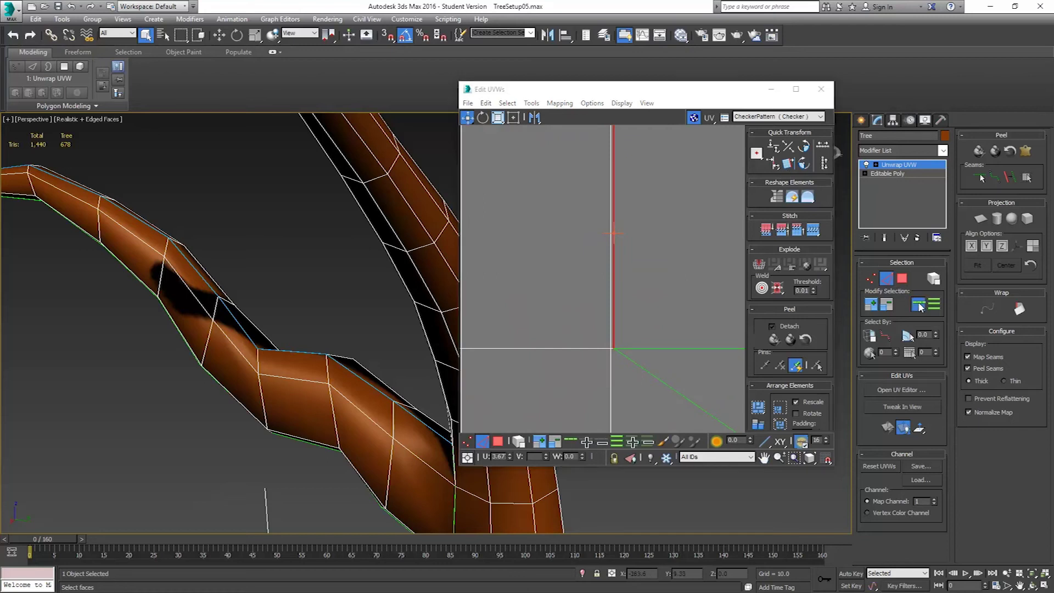
scroll(587, 263, down, 4)
ctrl+click(648, 332)
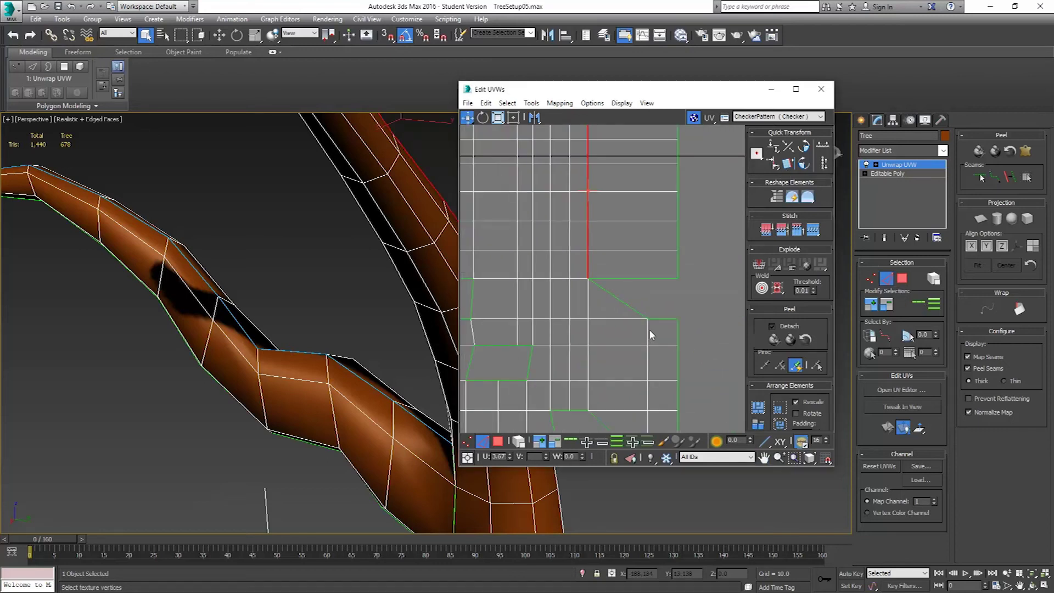
click(933, 305)
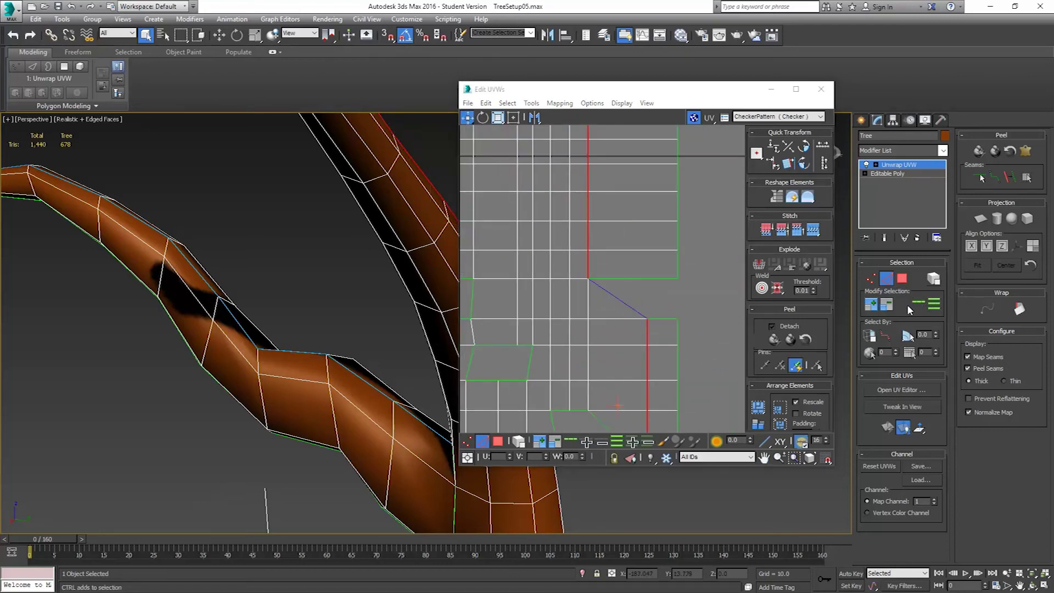
scroll(604, 292, down, 5)
scroll(594, 289, down, 2)
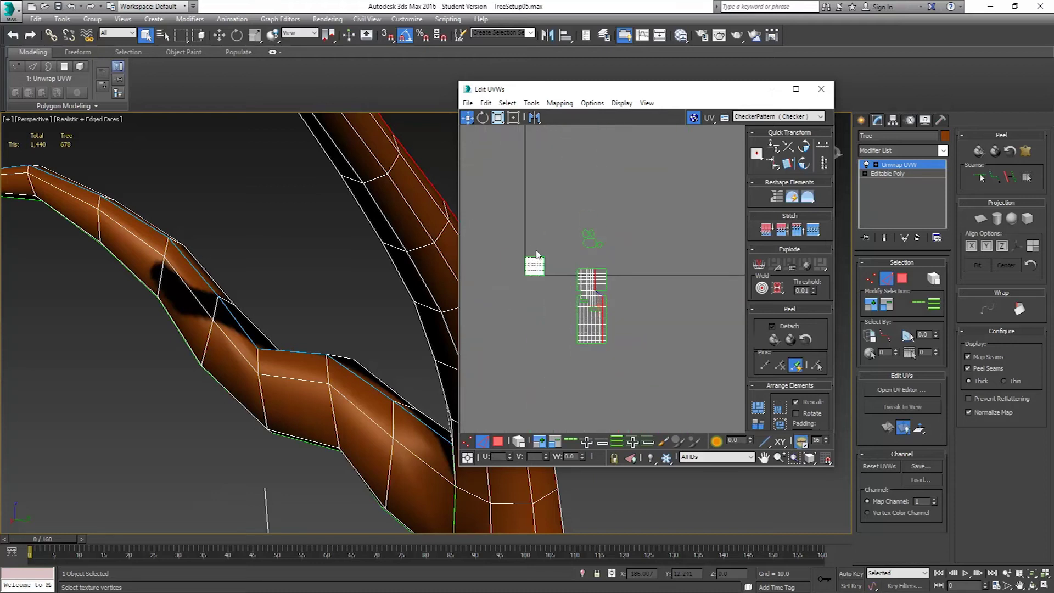
Align the seam vertices into one vertical line and move that column right.
scroll(607, 291, up, 3)
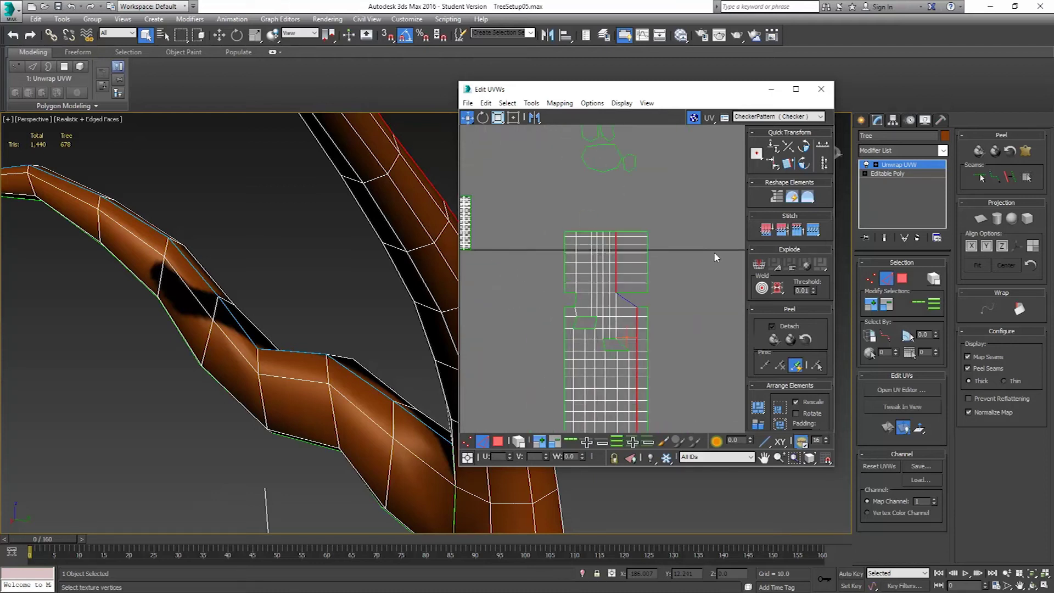
click(774, 164)
scroll(680, 265, up, 3)
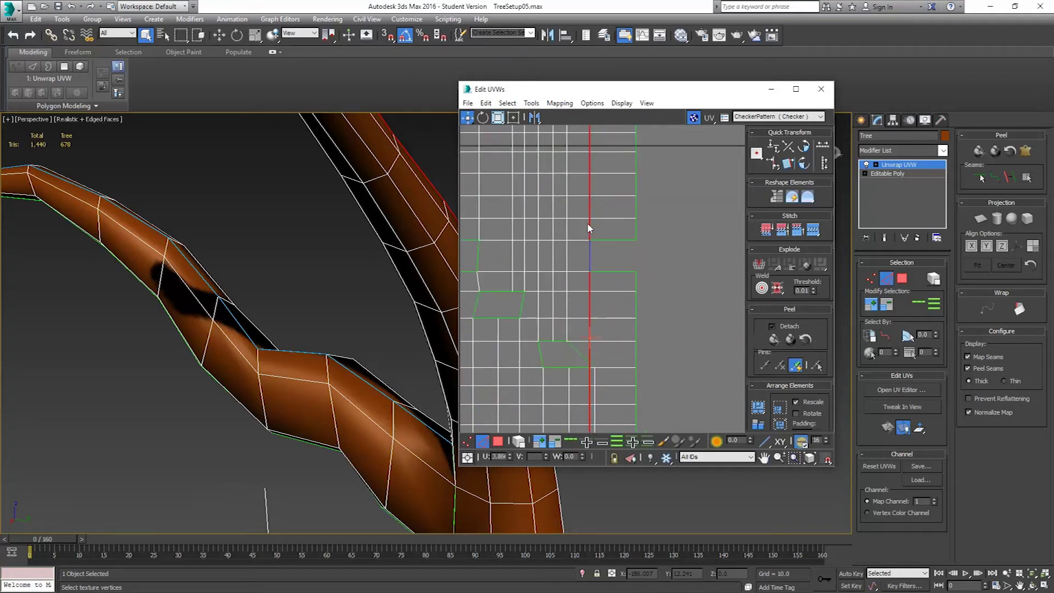
drag(590, 215, 622, 219)
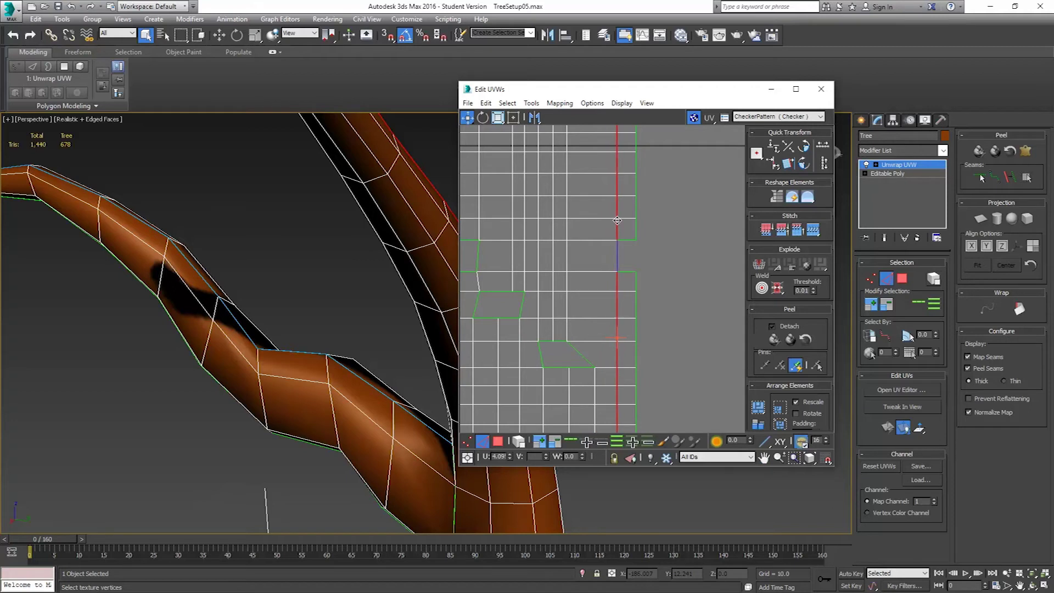
scroll(632, 227, down, 2)
scroll(635, 224, down, 2)
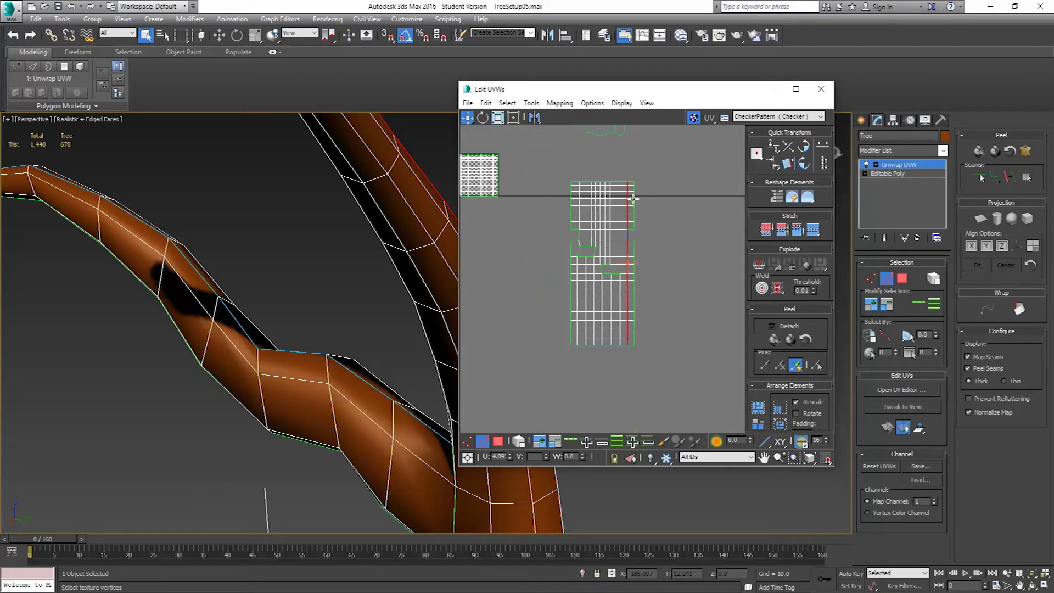
Select the island's right side seam loops and push them slightly outward.
click(634, 196)
ctrl+click(634, 266)
click(915, 301)
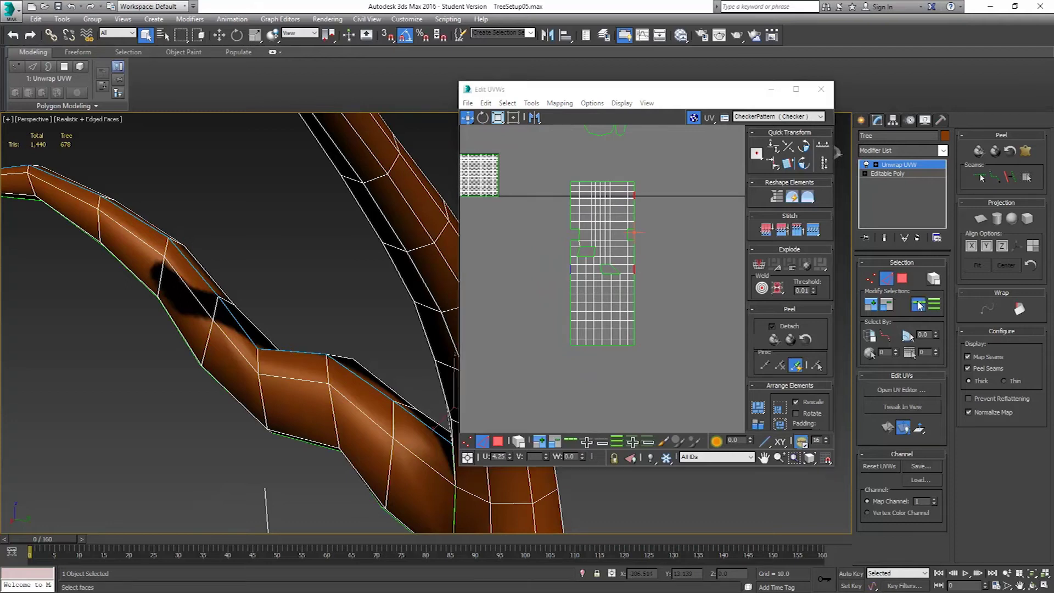
middle_drag(493, 209, 561, 207)
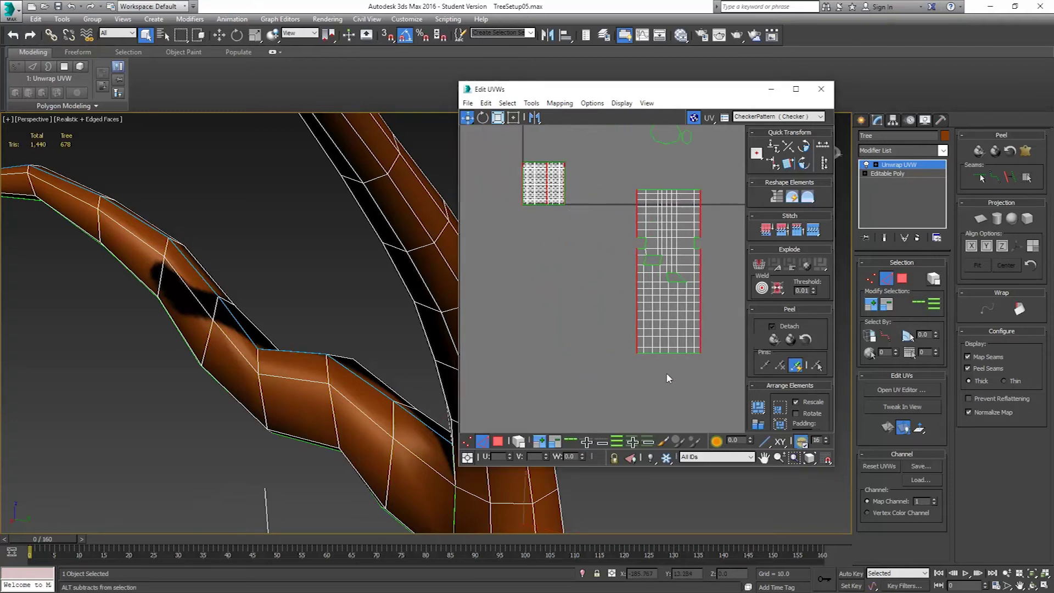
scroll(631, 225, up, 5)
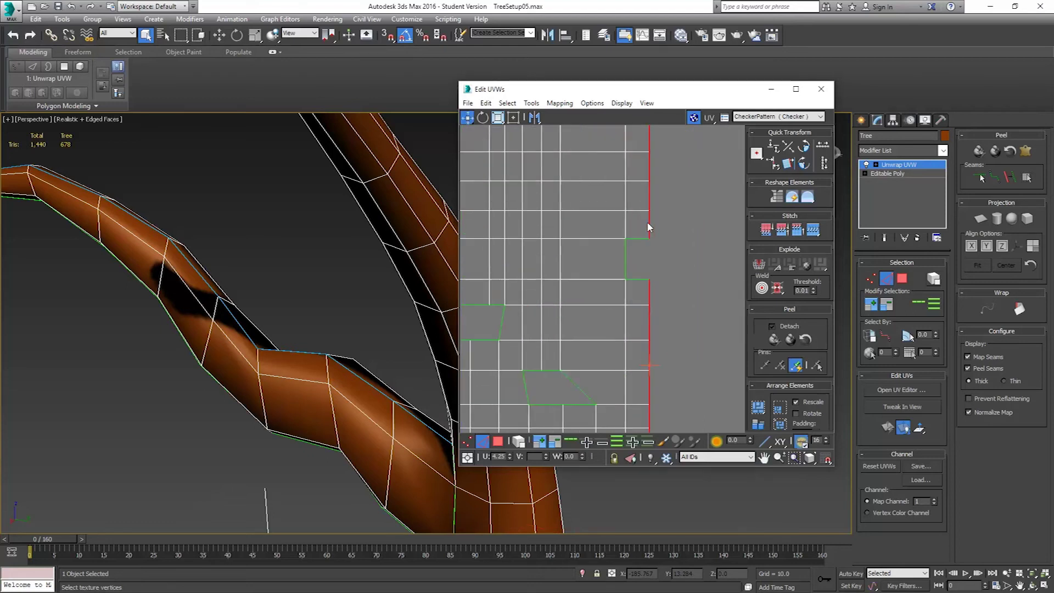
drag(649, 228, 664, 228)
scroll(645, 267, down, 4)
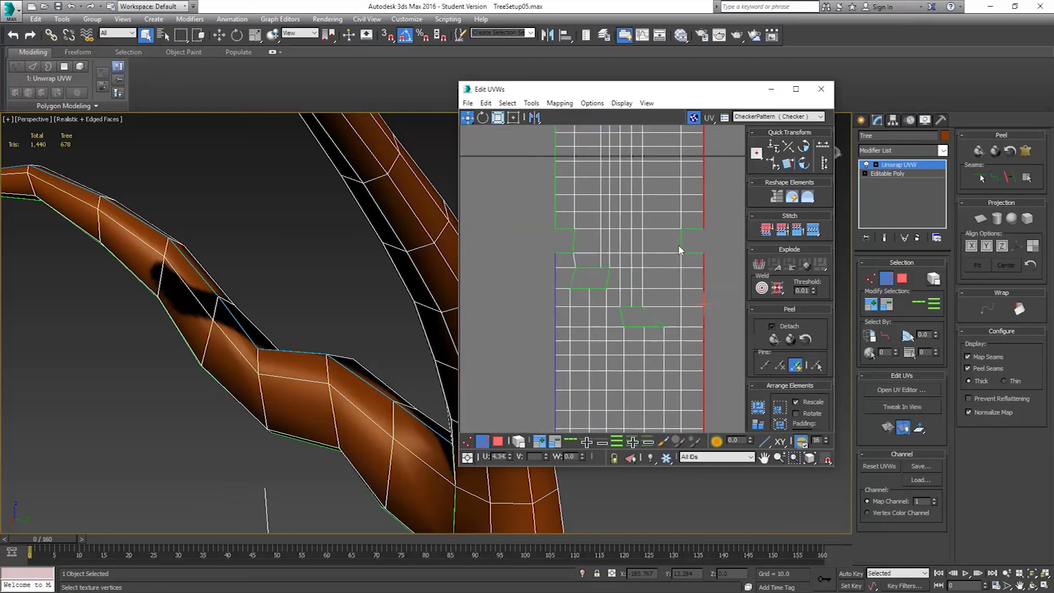
Select the next seam edge loop on the trunk island.
click(650, 284)
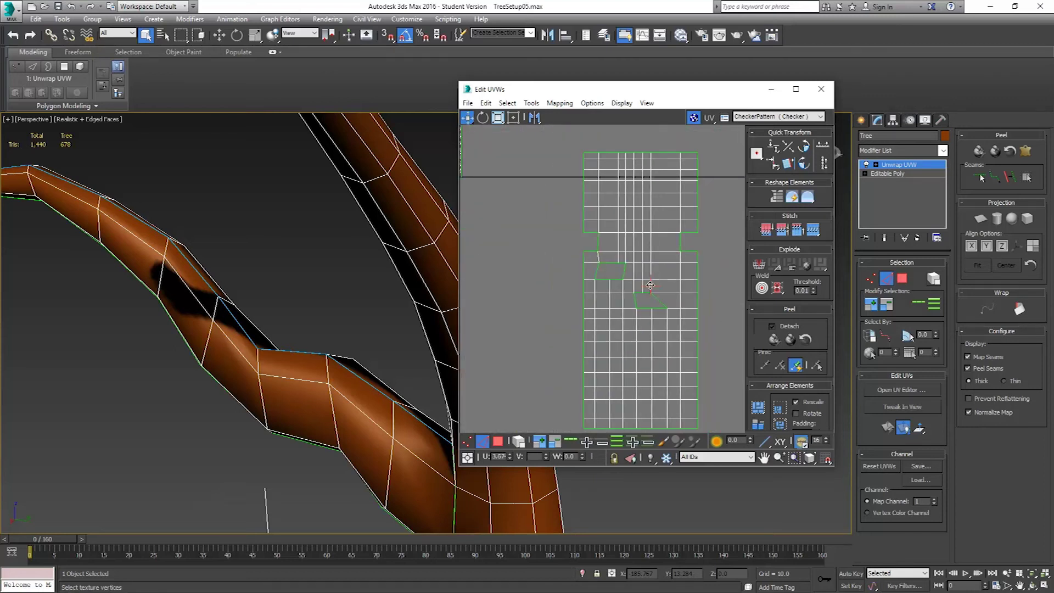
click(667, 316)
click(917, 304)
middle_drag(666, 273, 666, 239)
scroll(666, 241, down, 4)
scroll(620, 223, down, 3)
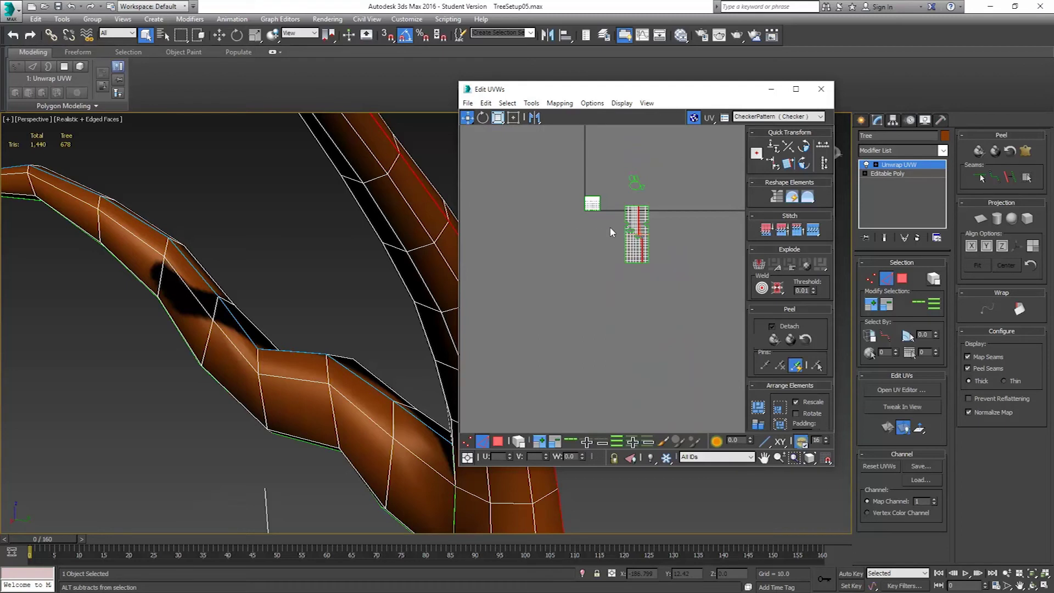
Straighten the jagged seam into one vertical line with Align Vertically.
scroll(637, 234, up, 6)
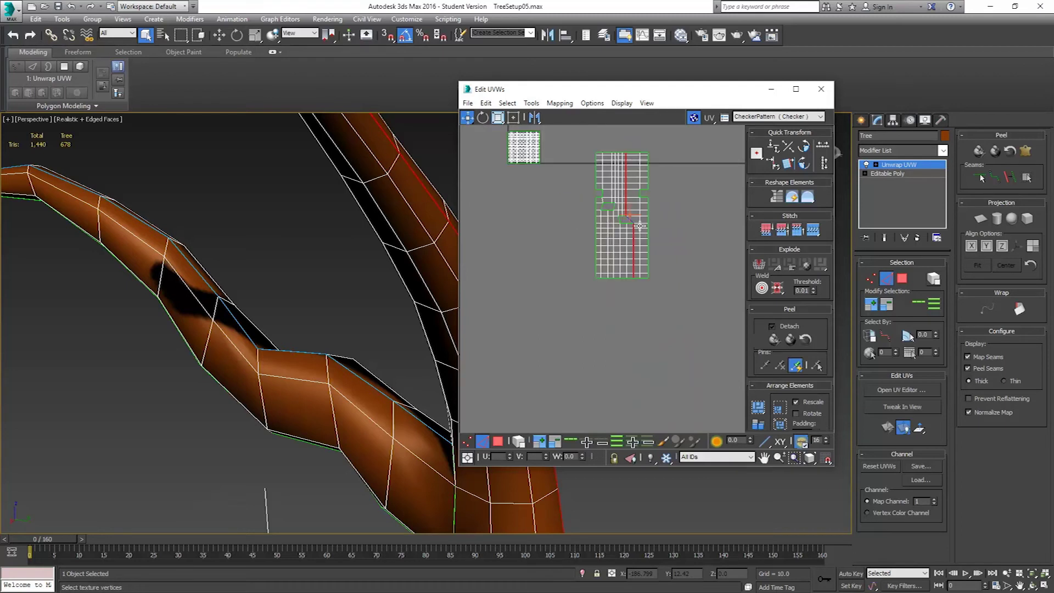
click(789, 163)
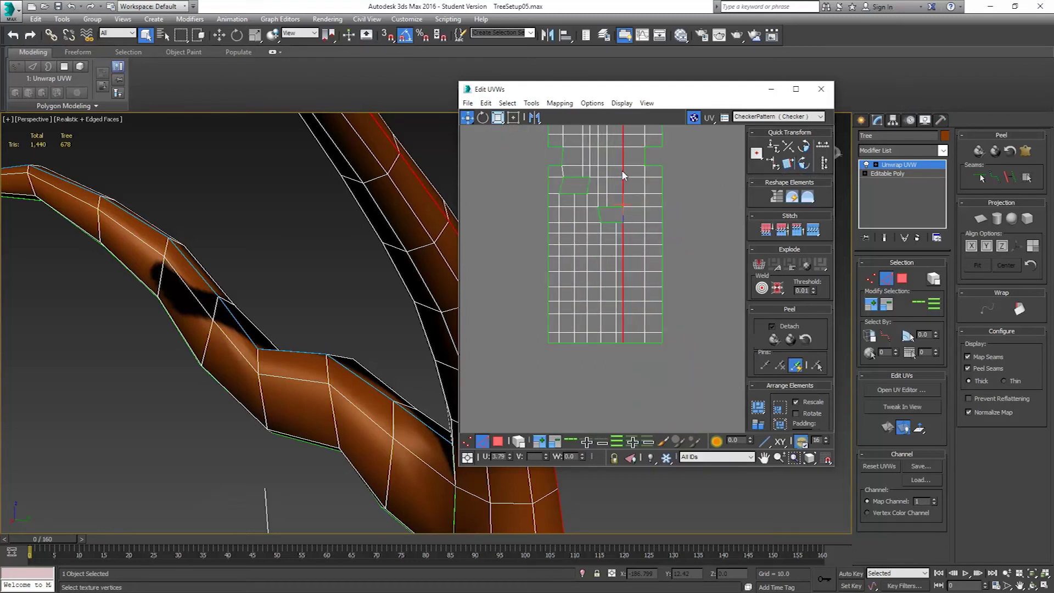
scroll(620, 199, up, 4)
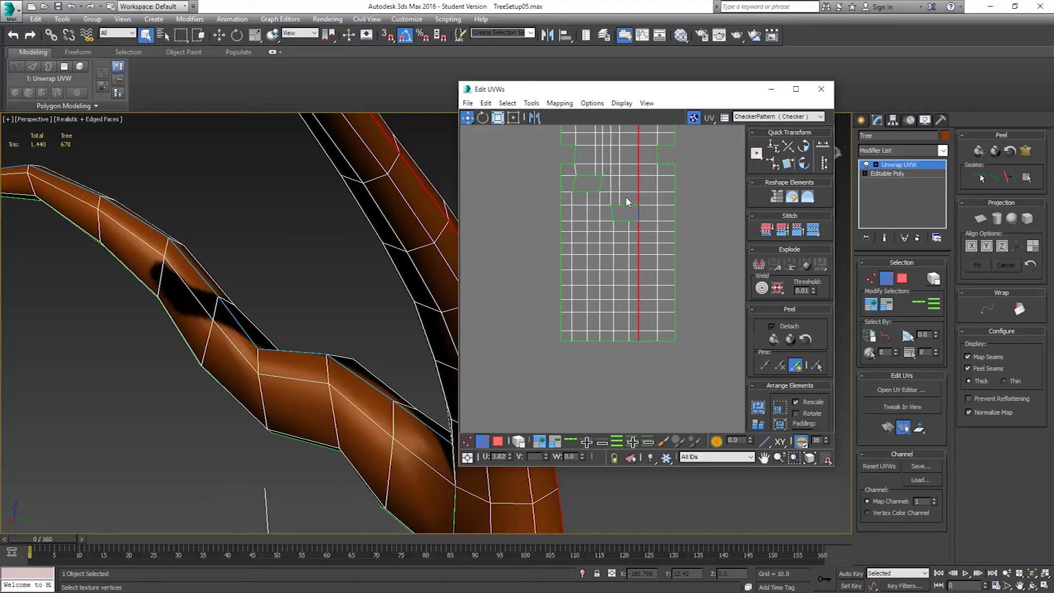
Select an inner vertical edge loop, then clear the selection.
click(611, 199)
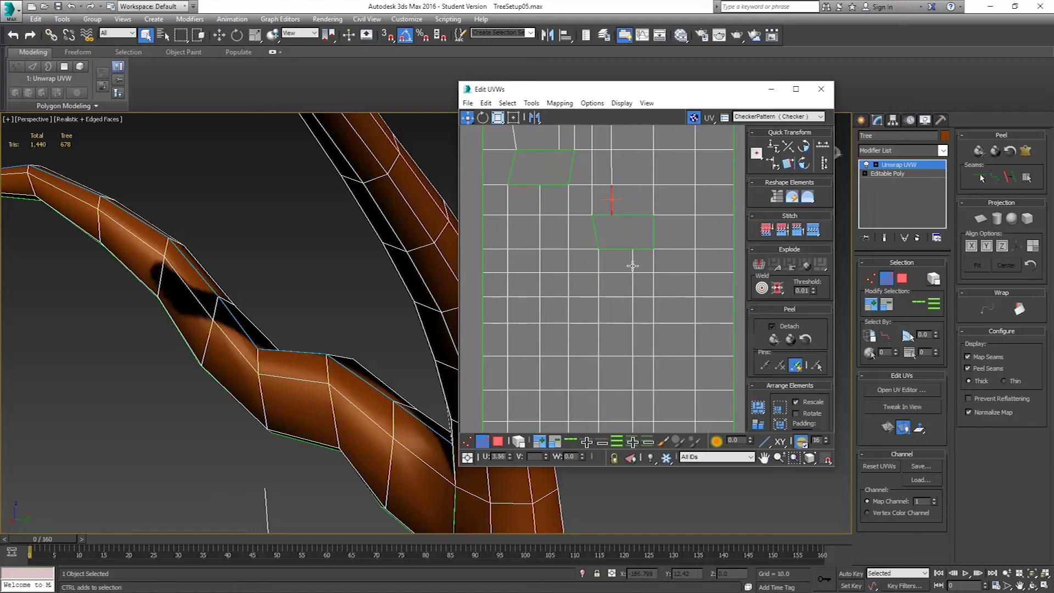
click(918, 304)
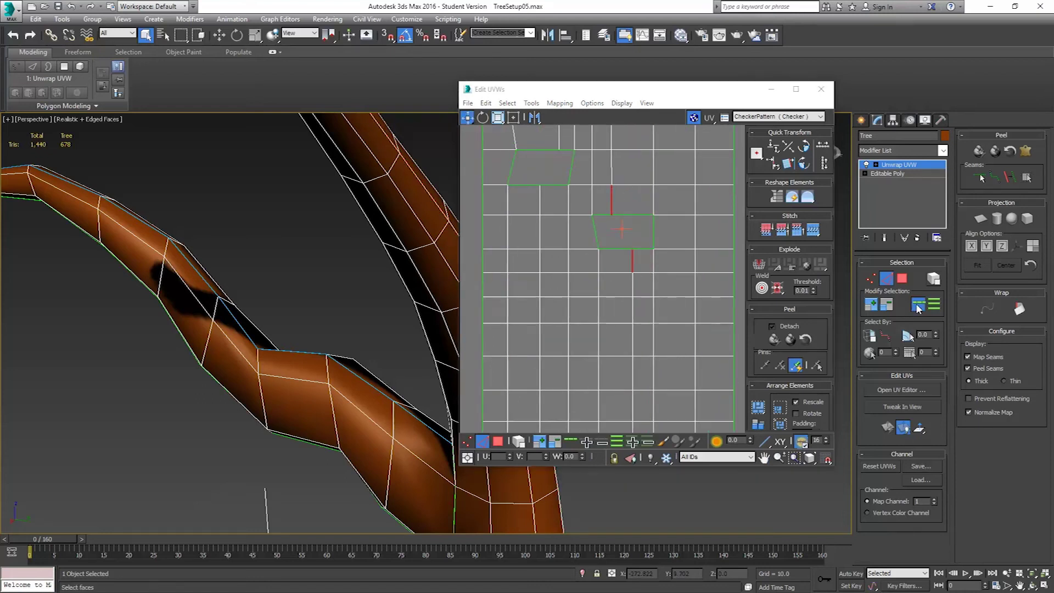
click(635, 217)
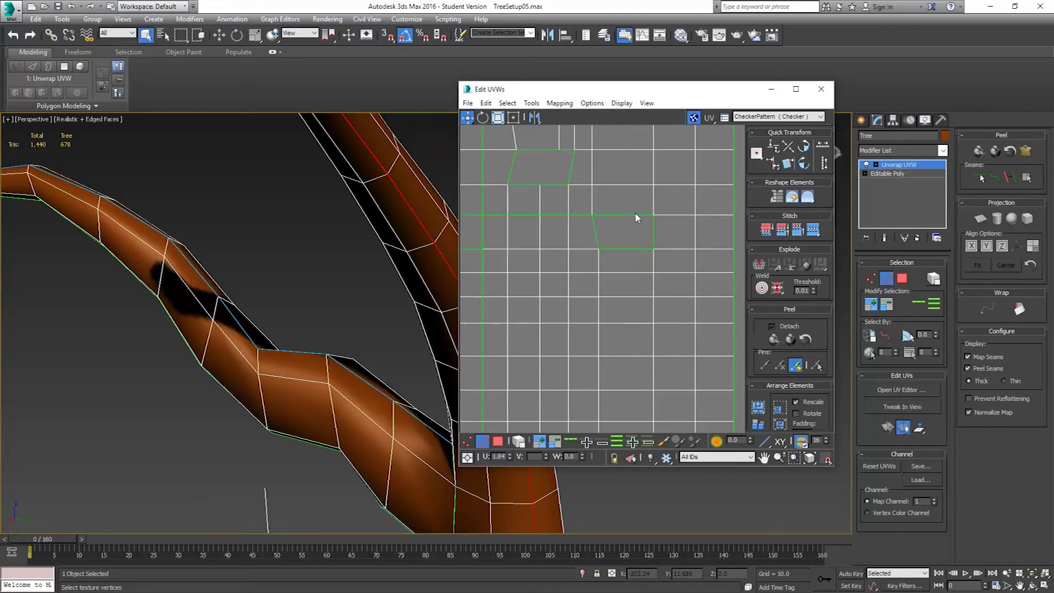
scroll(630, 235, down, 5)
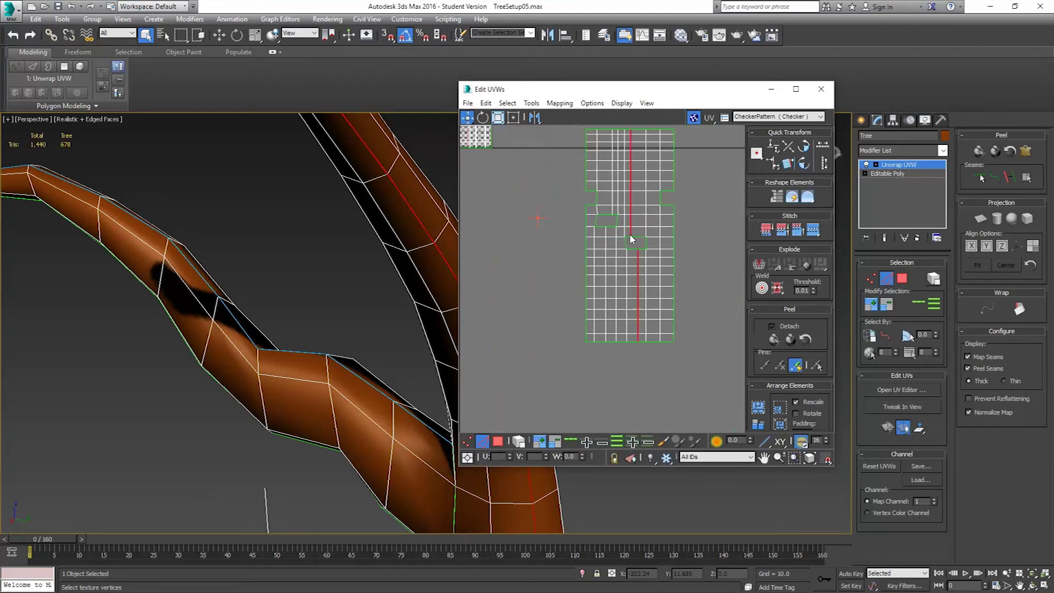
scroll(634, 218, down, 4)
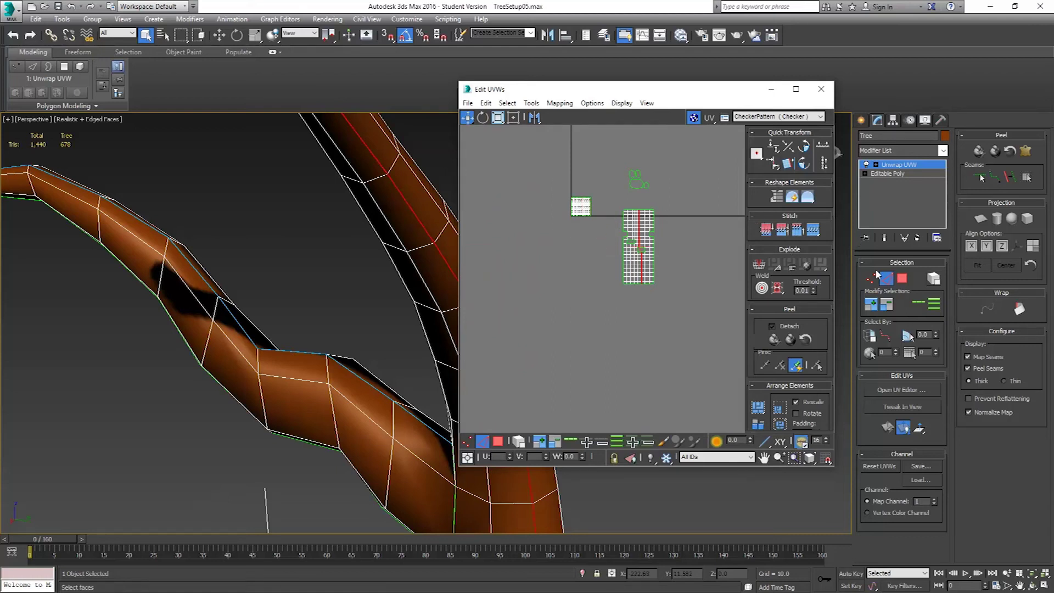
scroll(640, 240, up, 3)
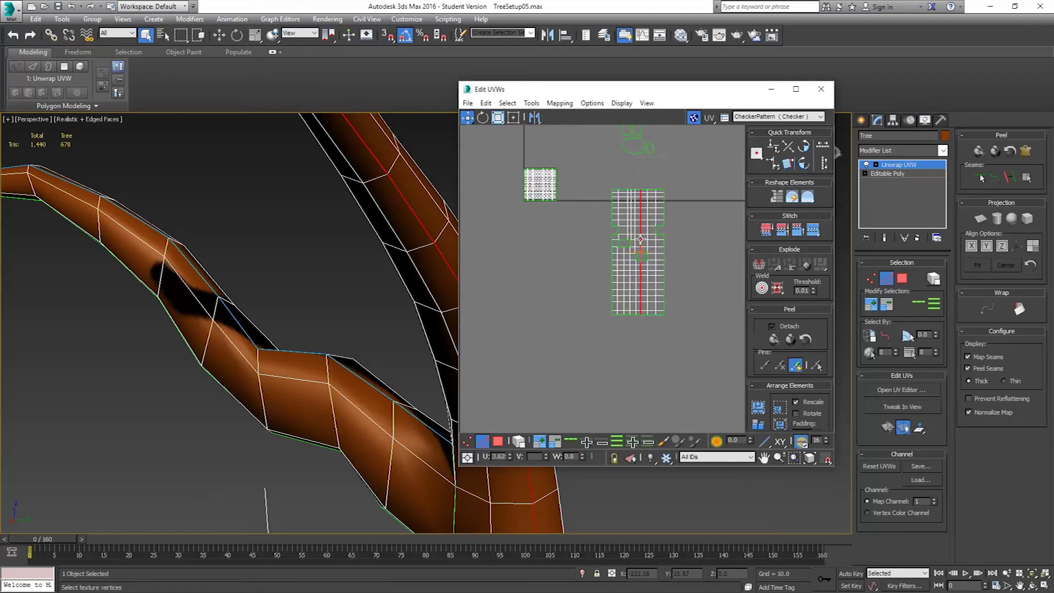
scroll(640, 240, up, 6)
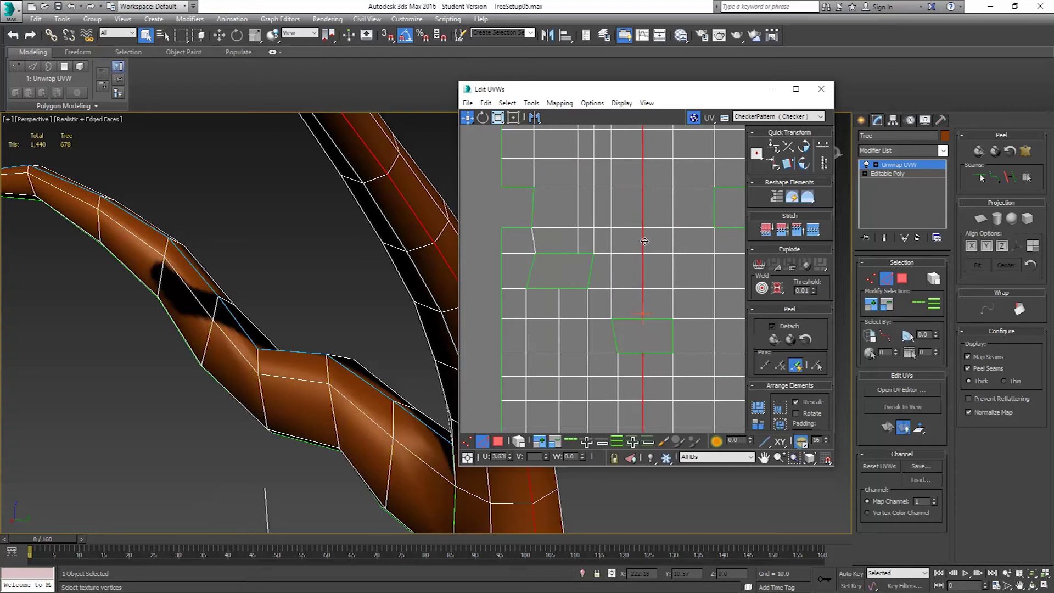
Loop-select another crooked trunk edge column and align it vertically.
click(611, 307)
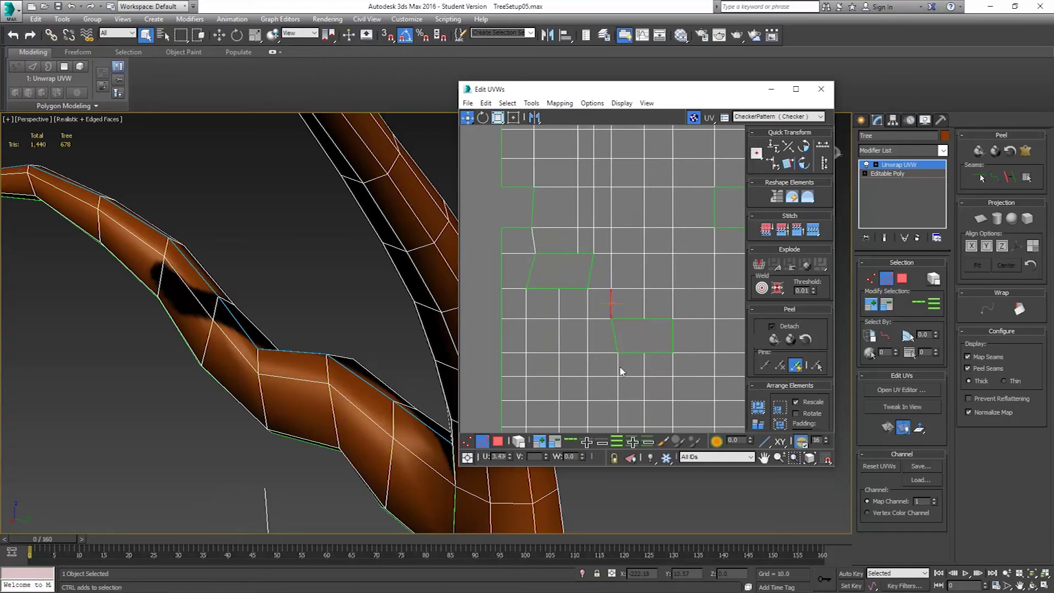
click(918, 303)
scroll(624, 208, down, 1)
scroll(625, 208, down, 6)
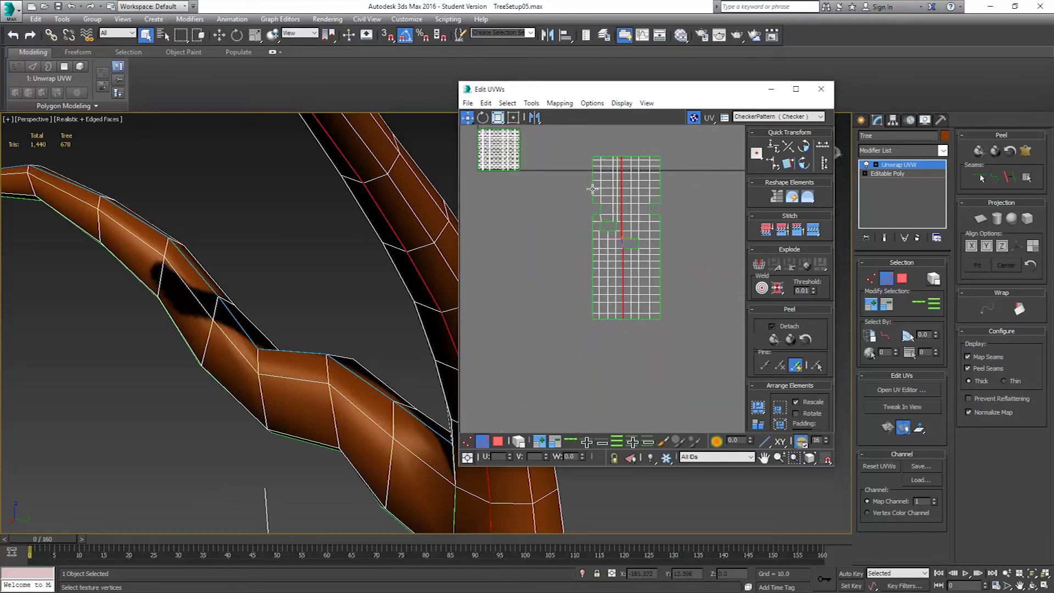
scroll(594, 203, up, 8)
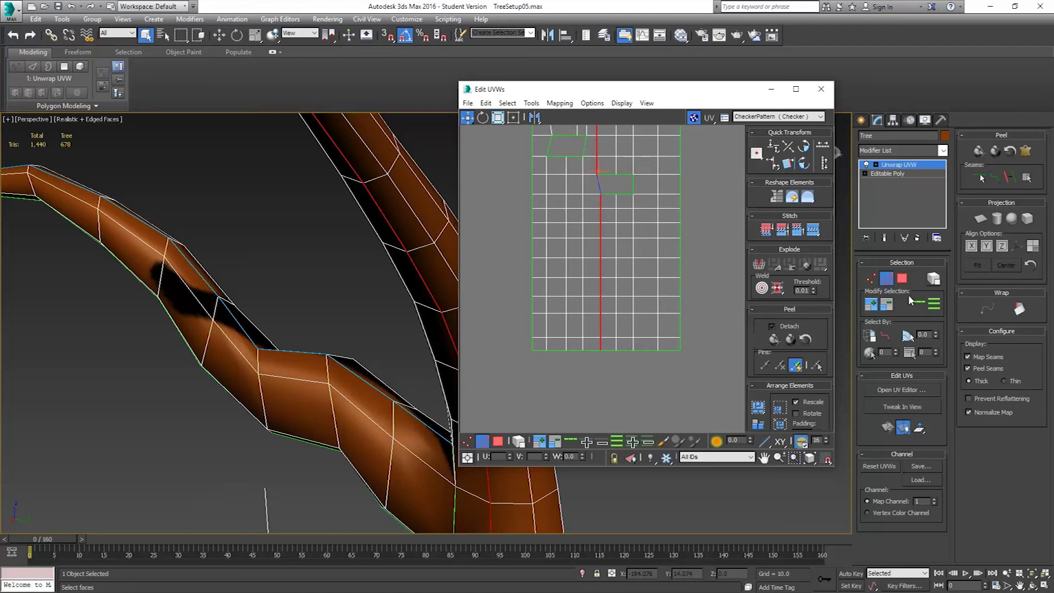
click(773, 165)
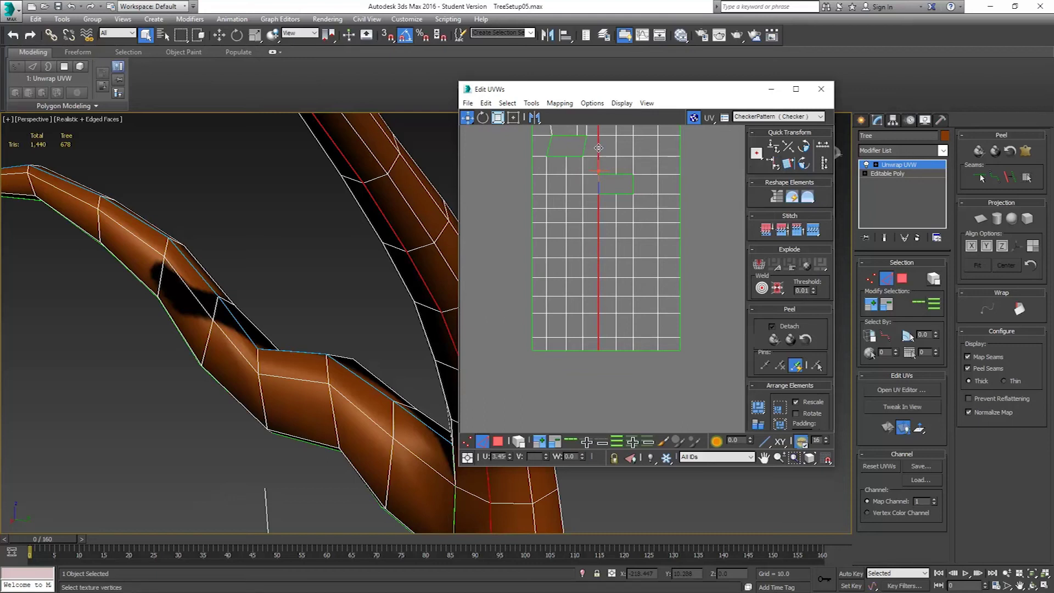
Select the vertical edge loop of the next column up the shell.
middle_drag(596, 171, 618, 208)
click(617, 210)
click(613, 173)
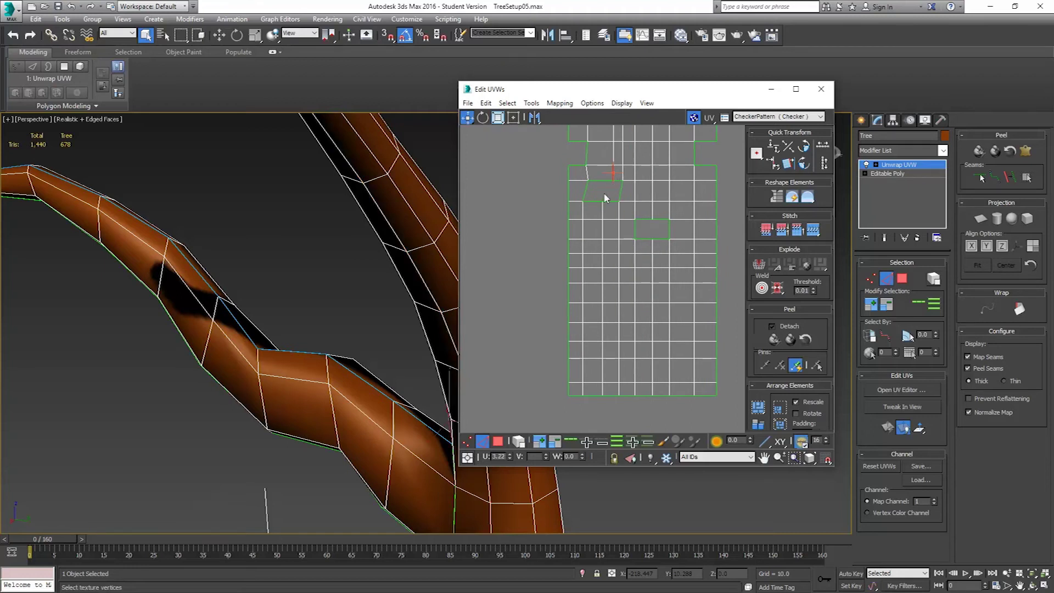
double_click(602, 210)
scroll(667, 251, down, 4)
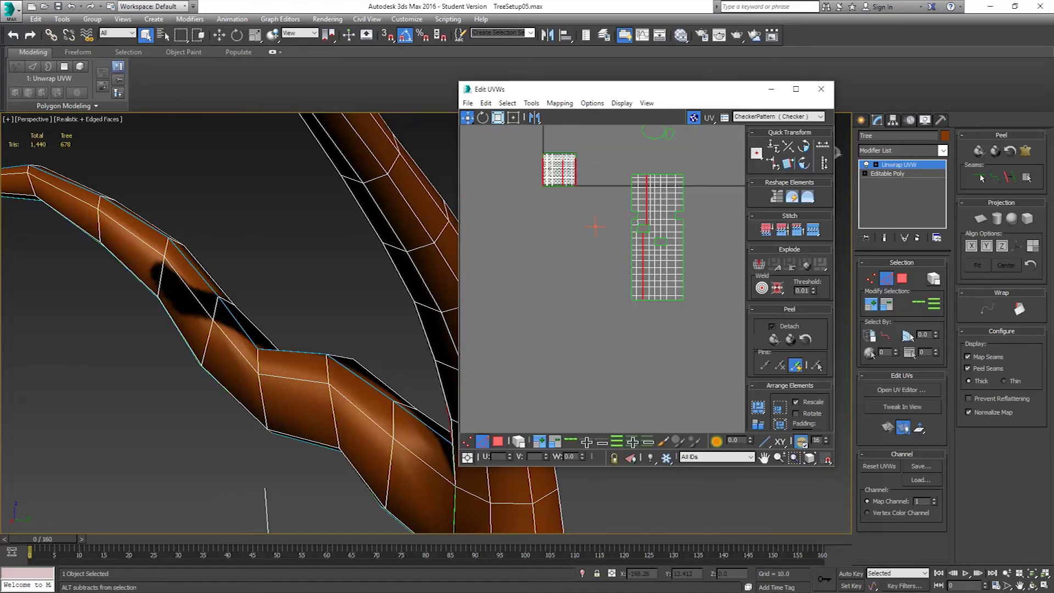
Nudge the edge column slightly left, then loop-select the next crooked column.
click(602, 203)
scroll(627, 239, up, 6)
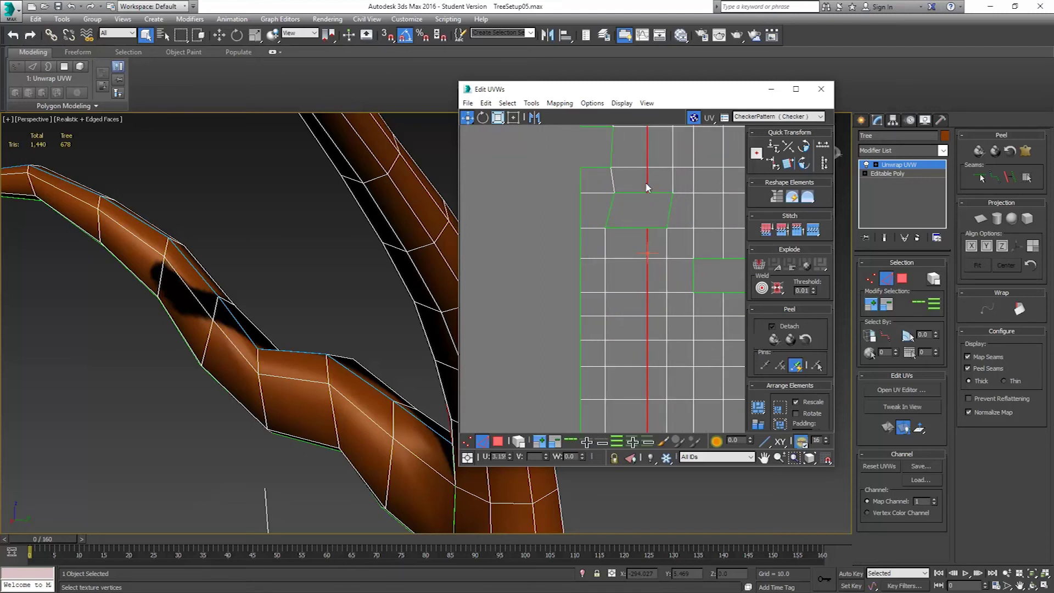
drag(646, 180, 640, 180)
click(675, 188)
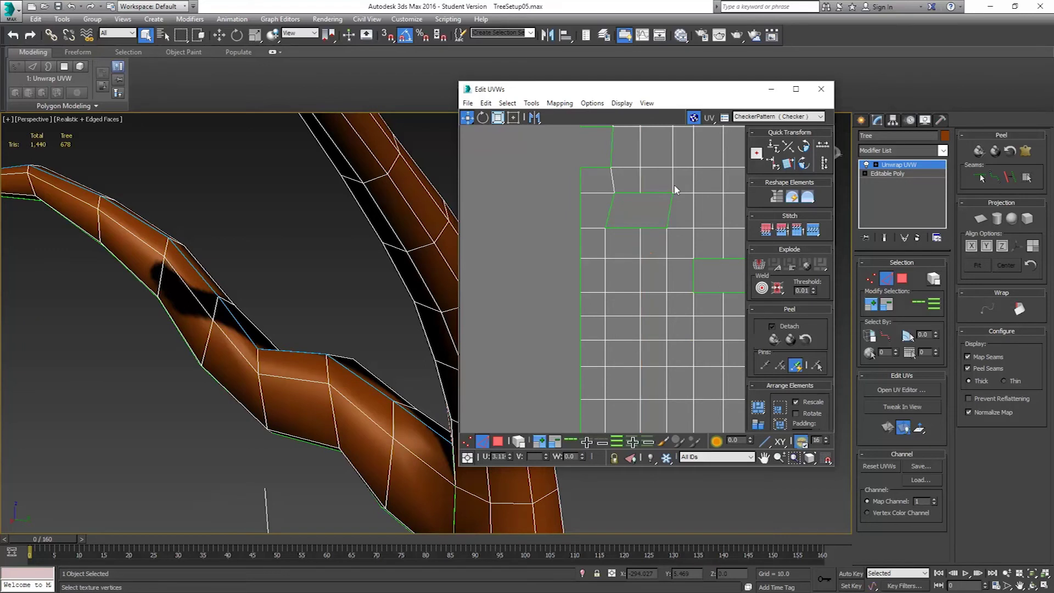
click(673, 182)
ctrl+click(666, 249)
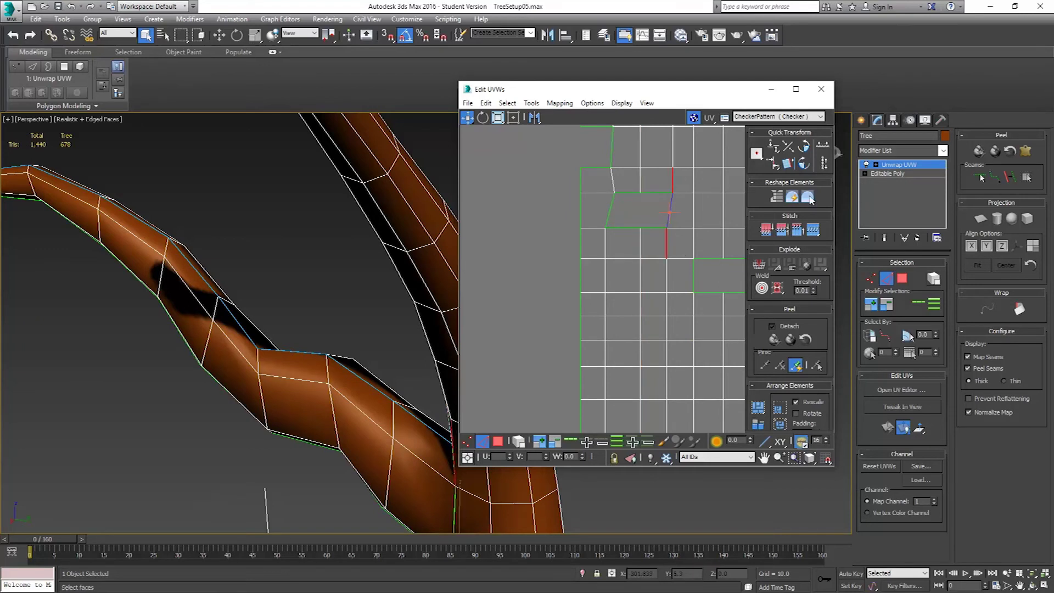
click(921, 304)
Marquee-select the whole trunk UV strip and stretch it larger toward the upper left.
middle_drag(665, 223, 634, 239)
scroll(633, 239, down, 5)
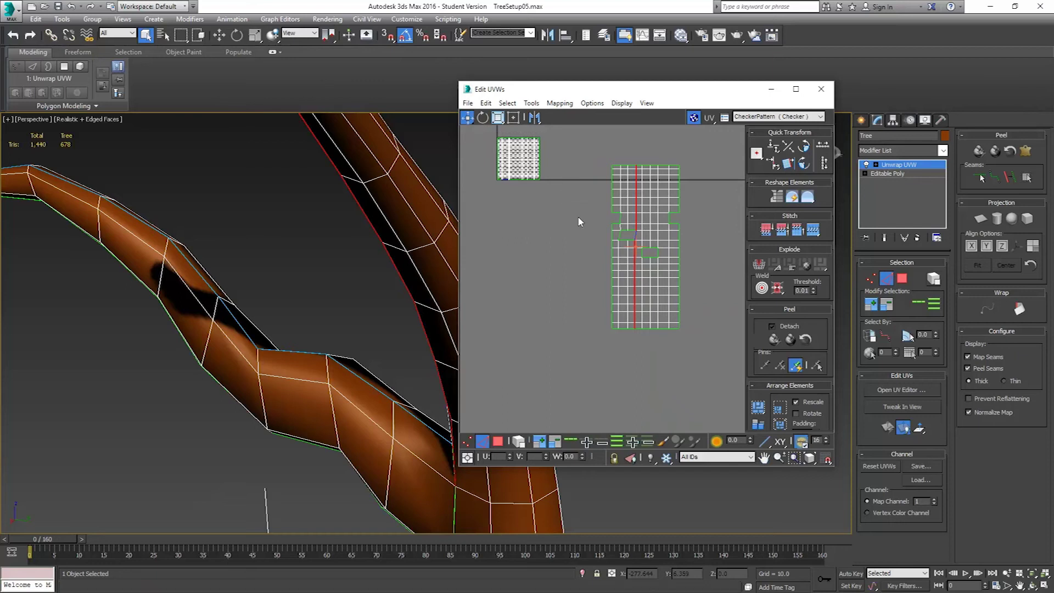
scroll(652, 247, up, 5)
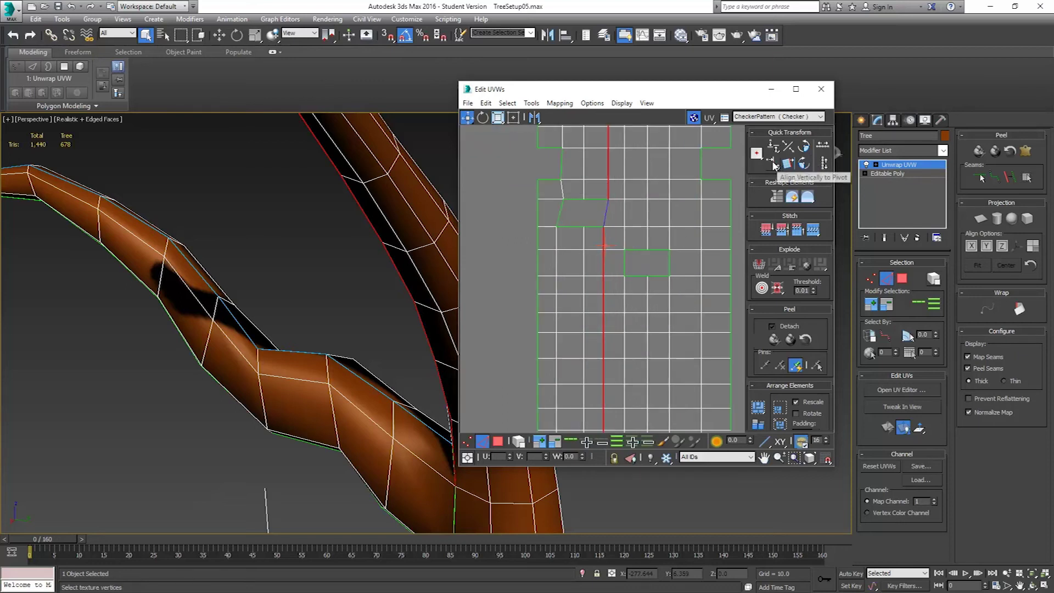
scroll(612, 221, down, 4)
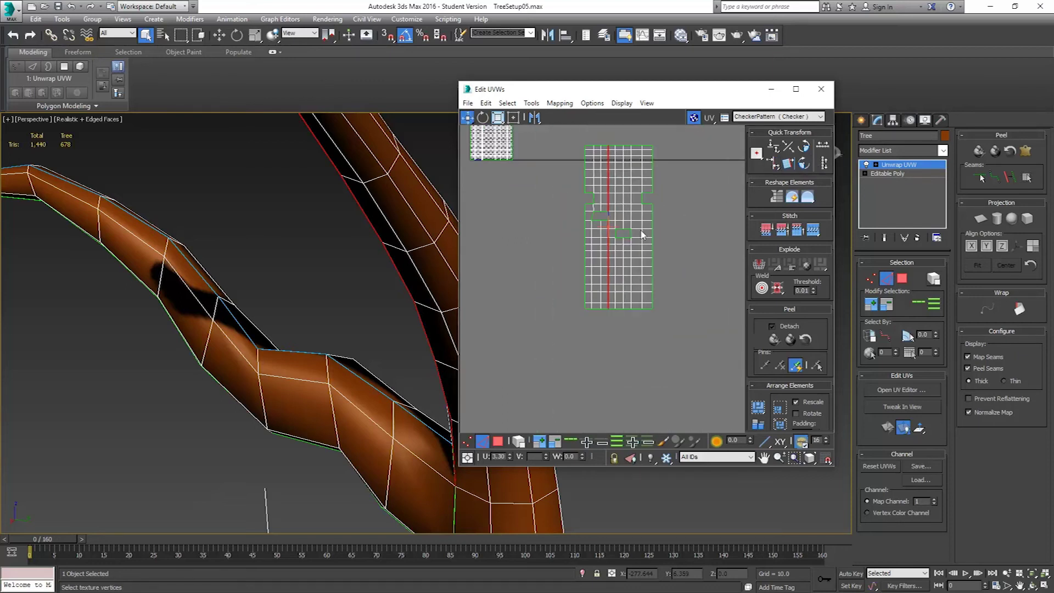
middle_drag(637, 234, 637, 276)
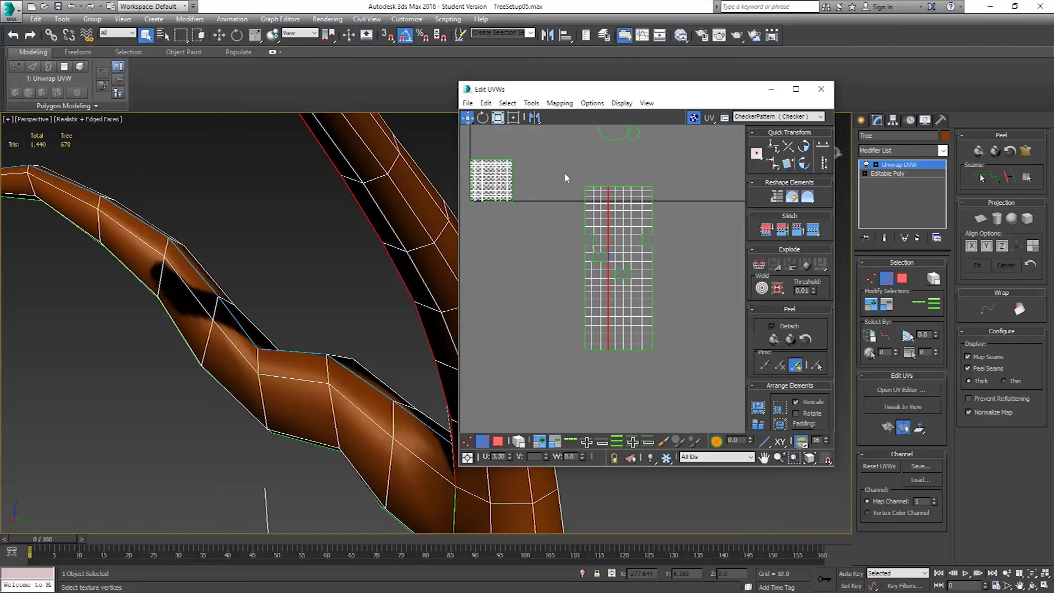
drag(565, 171, 690, 356)
middle_drag(554, 205, 617, 266)
drag(647, 248, 529, 222)
Fit the trunk shell onto the texture tile, lining its left edge up with the tile.
scroll(545, 255, up, 5)
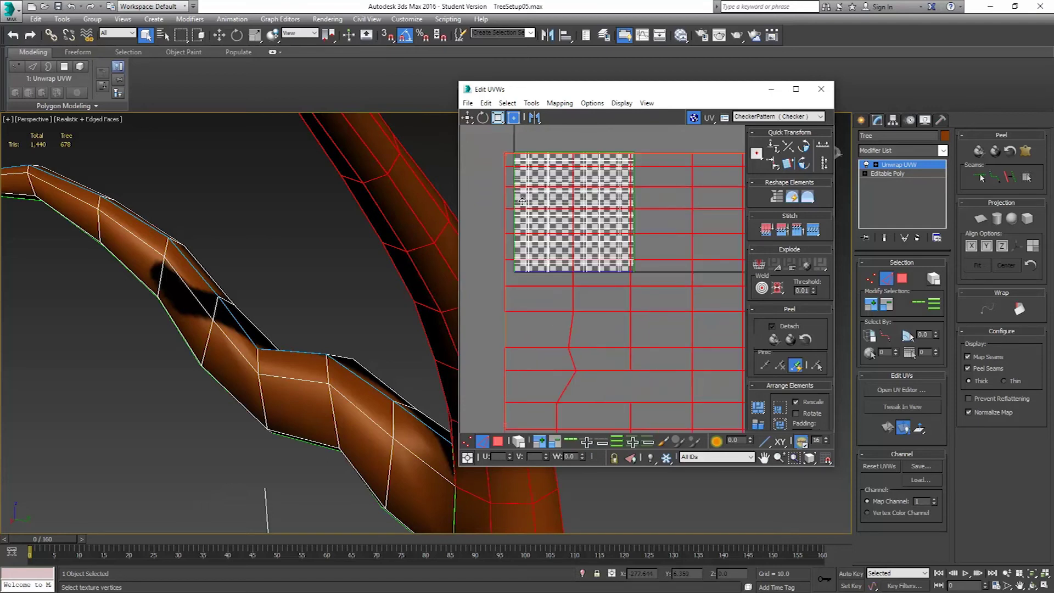
drag(505, 154, 514, 154)
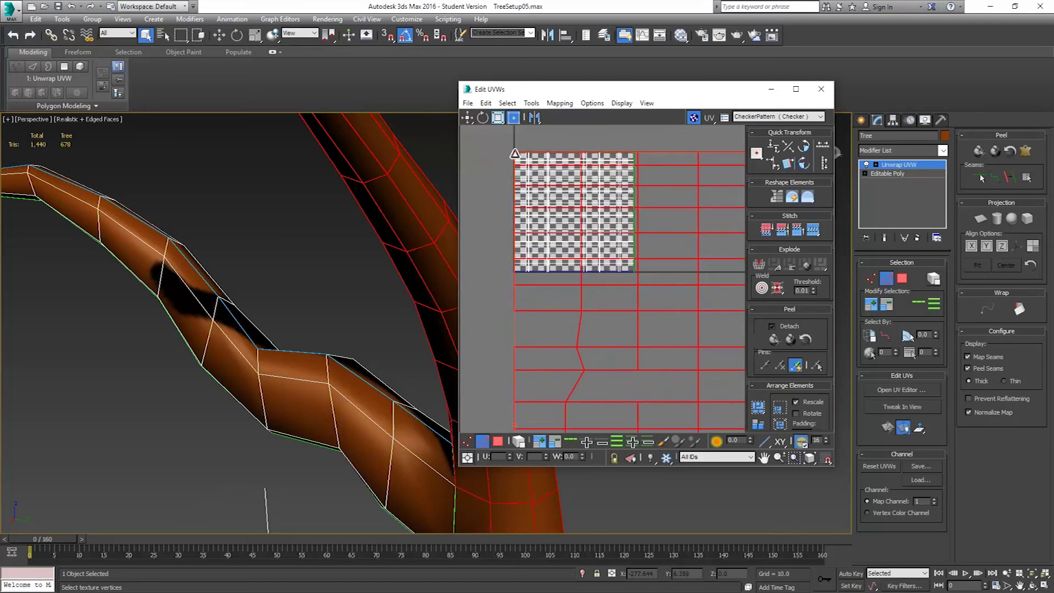
scroll(682, 293, down, 8)
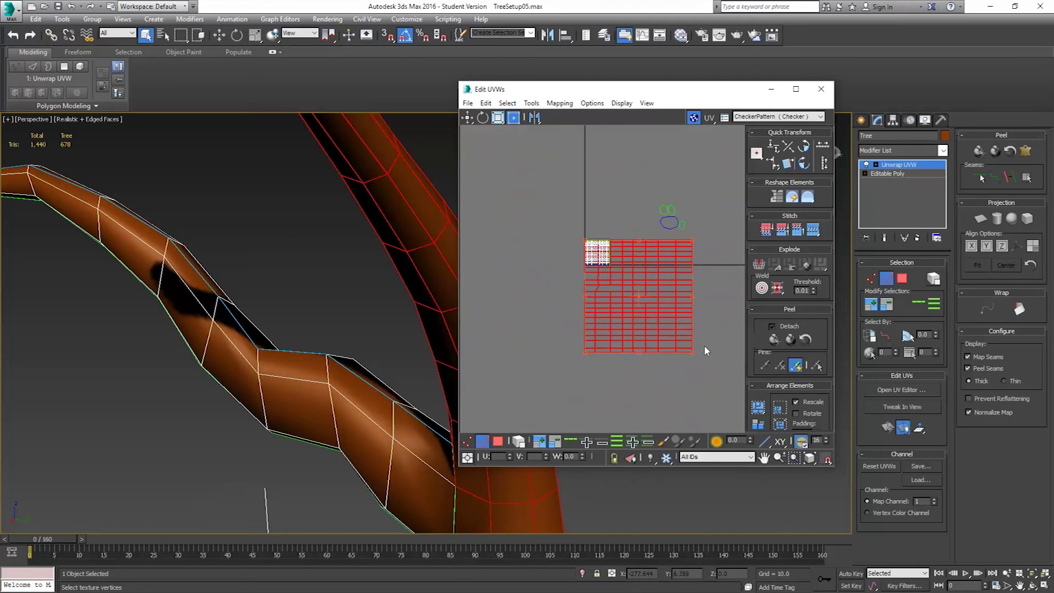
drag(692, 351, 607, 268)
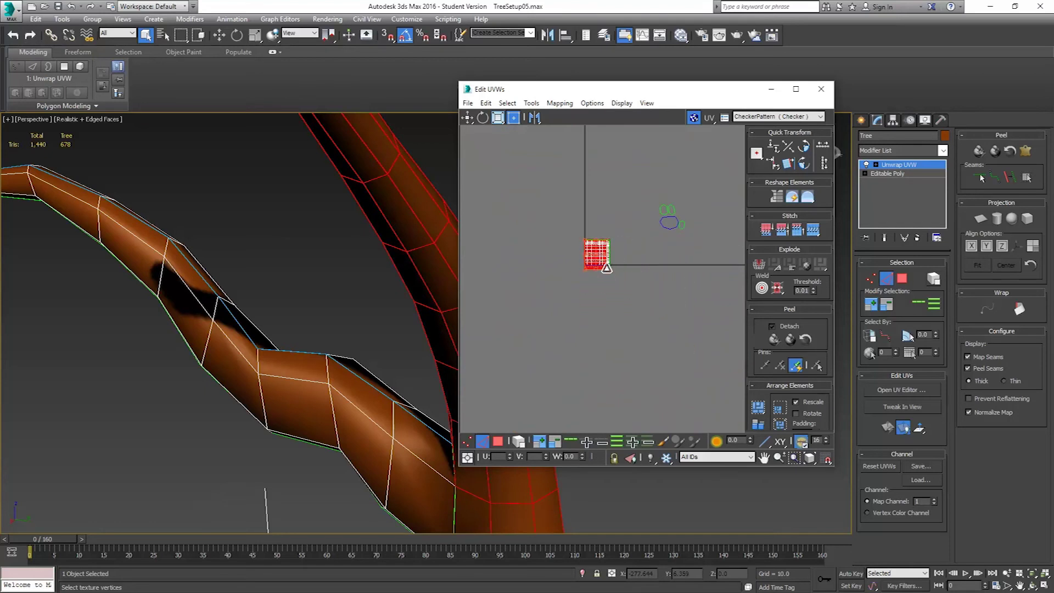
scroll(606, 267, up, 9)
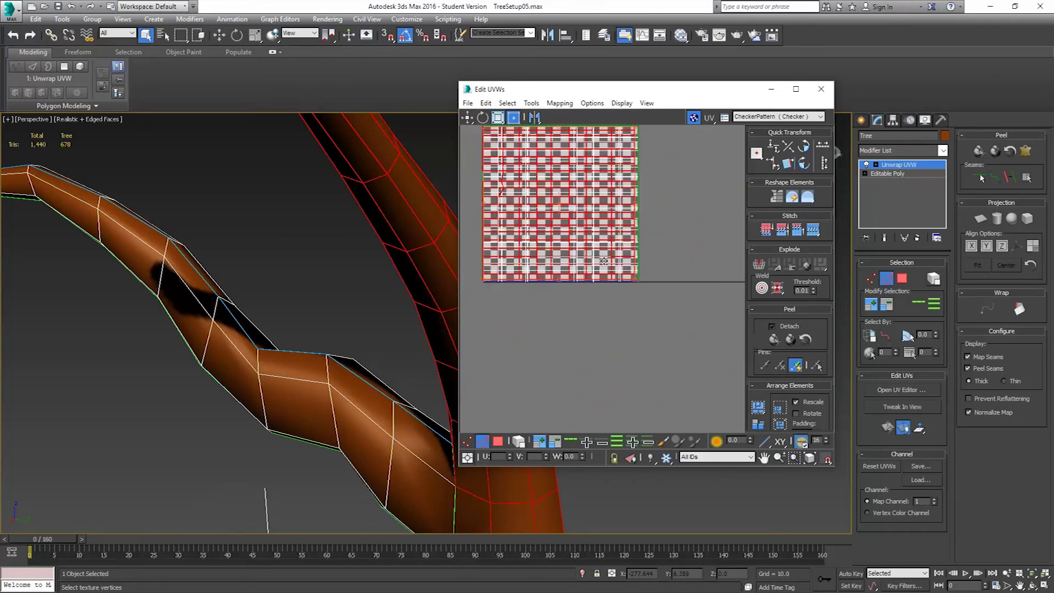
scroll(604, 261, up, 3)
drag(657, 294, 660, 297)
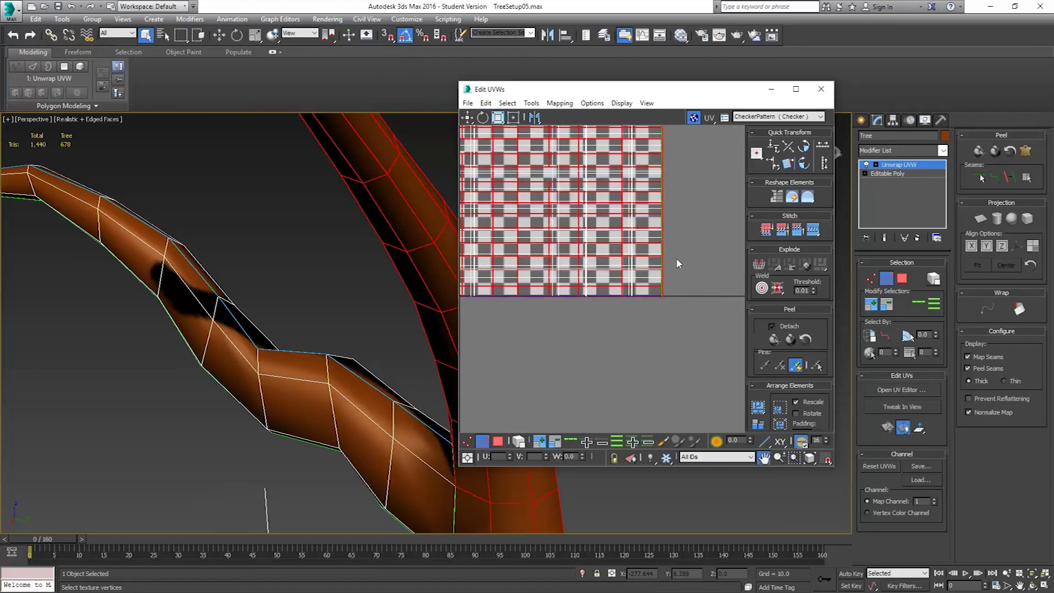
scroll(676, 258, down, 4)
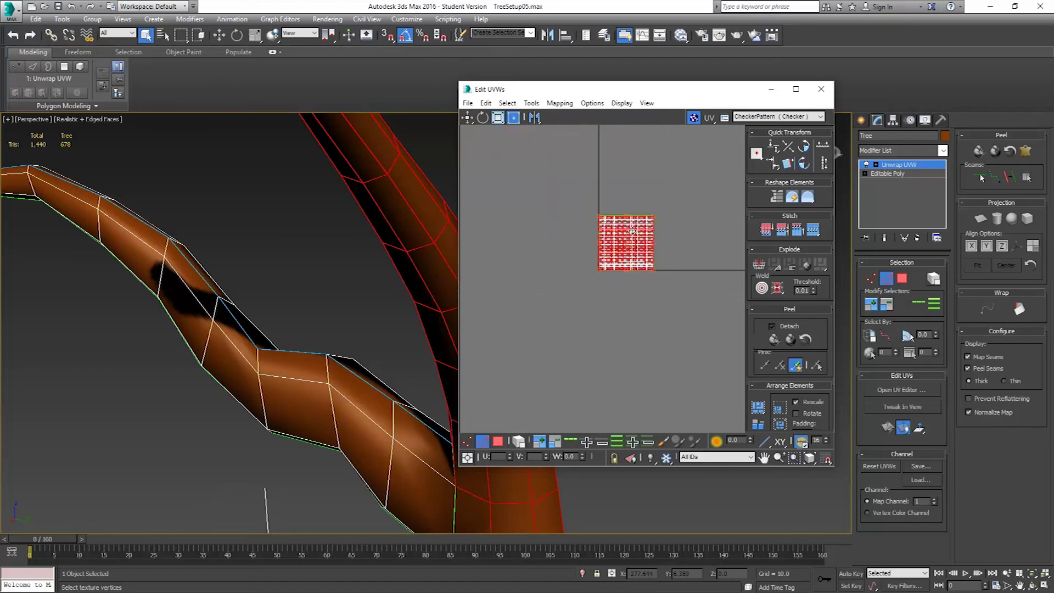
Select the whole trunk element and scale it up uniformly around its centre.
click(498, 117)
click(623, 229)
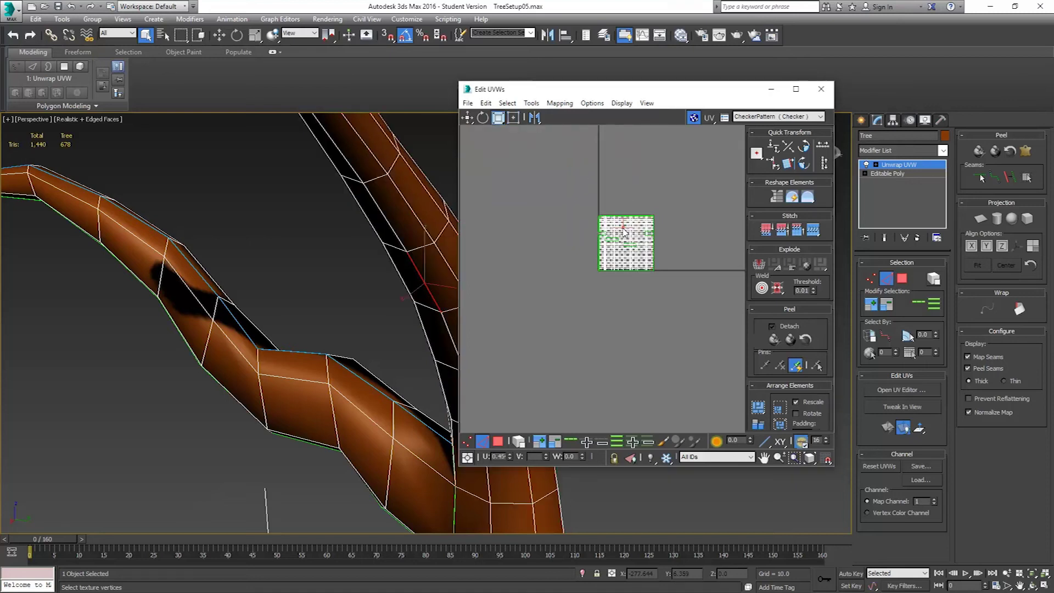
double_click(623, 229)
click(623, 230)
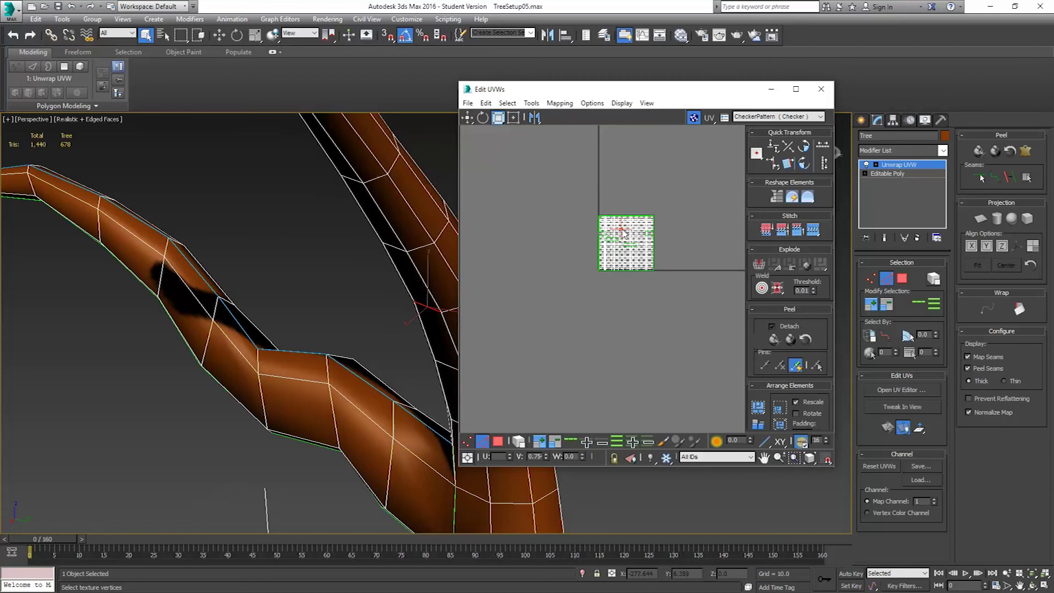
double_click(622, 230)
drag(621, 227, 621, 193)
drag(620, 184, 622, 183)
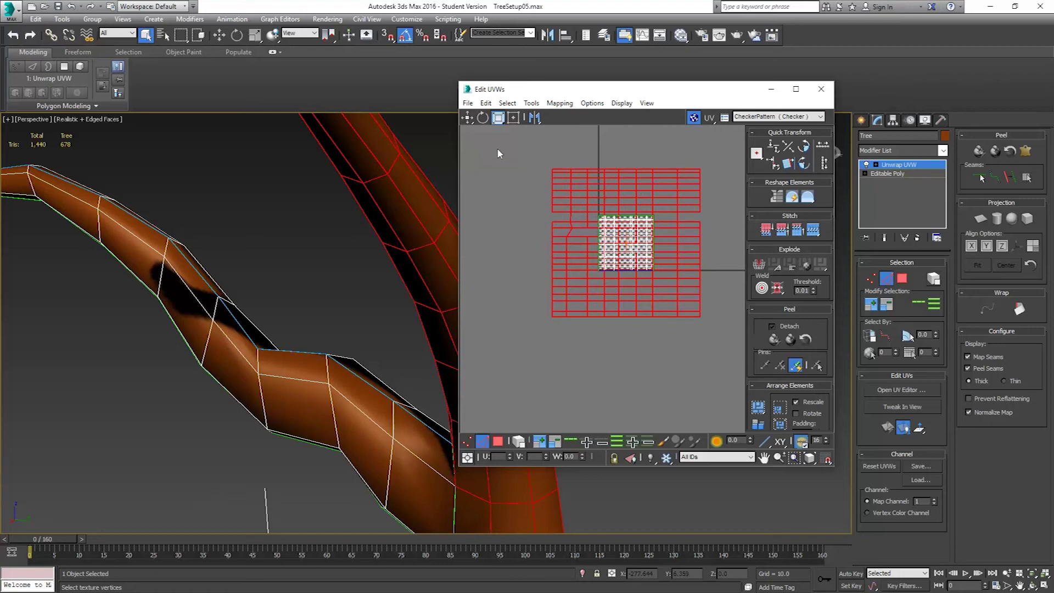
click(467, 118)
Pack the small ring-shaped UV islands into the tile centre with Pack Custom.
scroll(625, 281, down, 4)
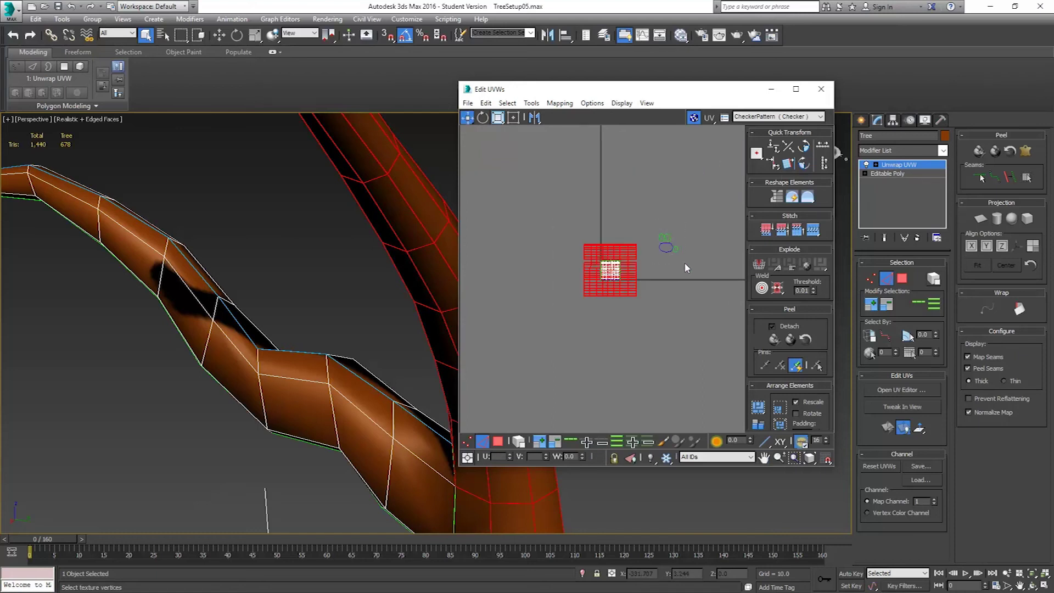
drag(684, 264, 693, 274)
click(758, 407)
scroll(619, 278, up, 3)
scroll(591, 247, up, 3)
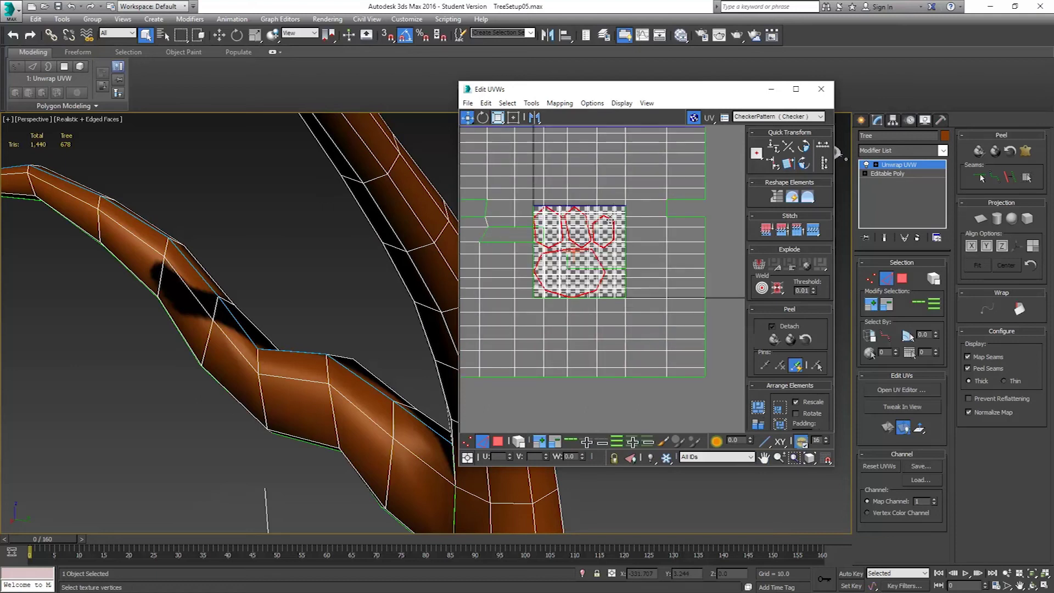
click(889, 173)
click(599, 237)
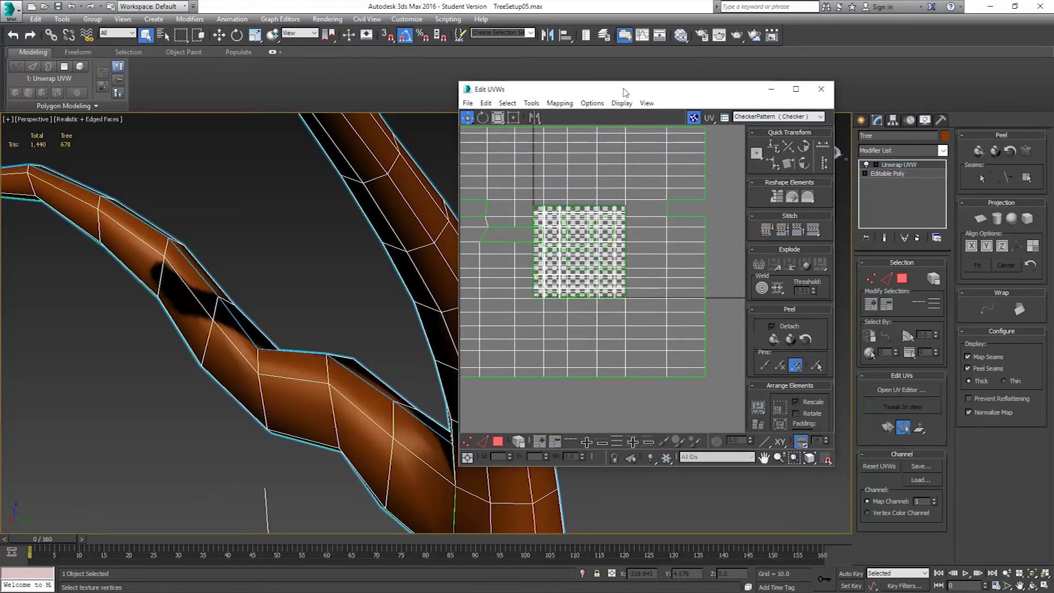
Add a Standard material node in the Slate Material Editor and name it TreeBark.
scroll(362, 211, down, 5)
alt+middle_drag(375, 294, 292, 296)
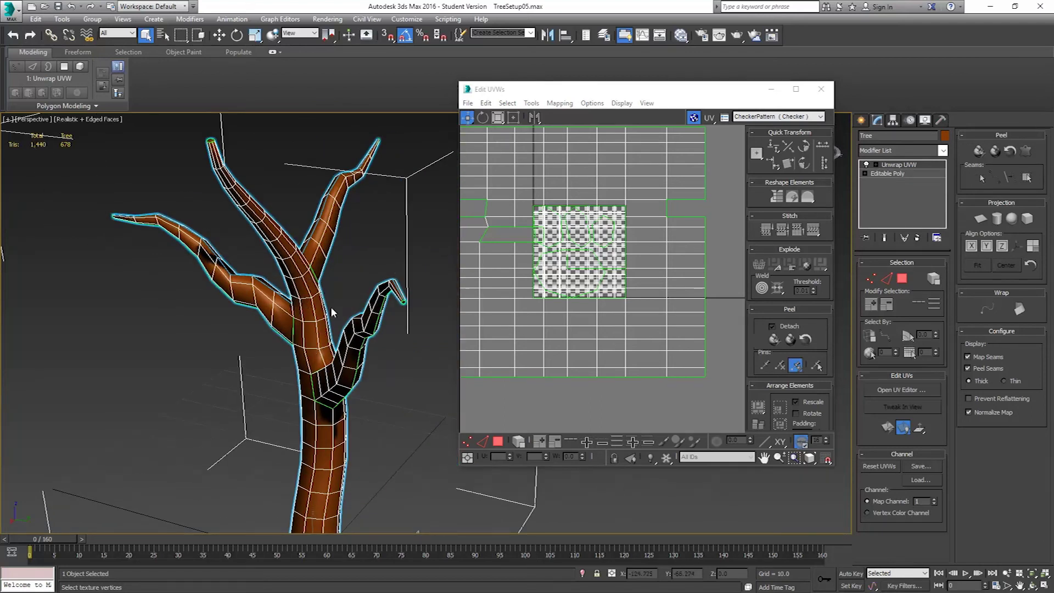
scroll(330, 306, down, 5)
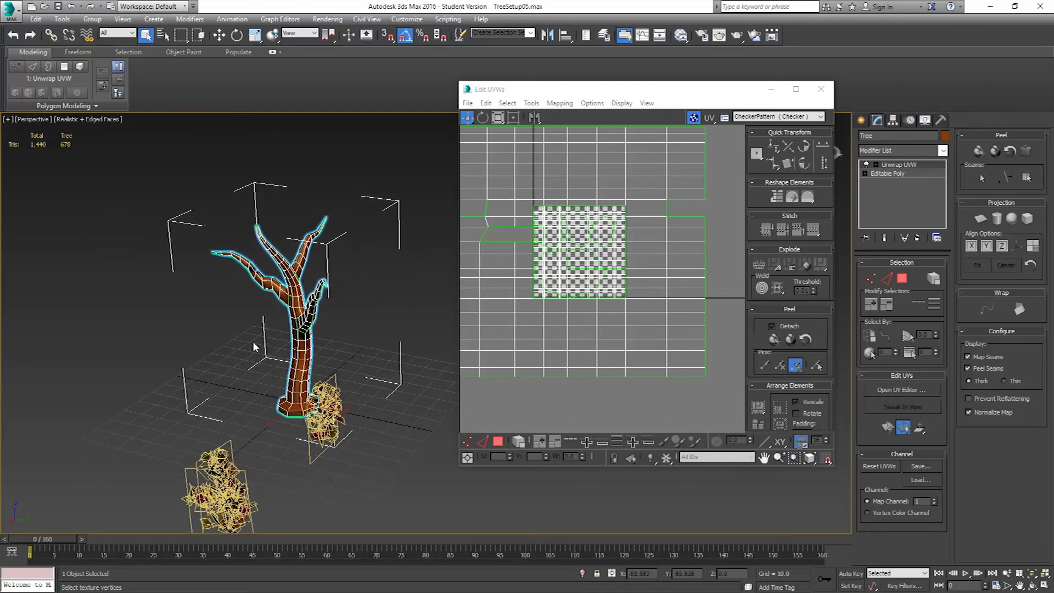
click(681, 37)
middle_drag(661, 385, 661, 245)
drag(433, 306, 612, 319)
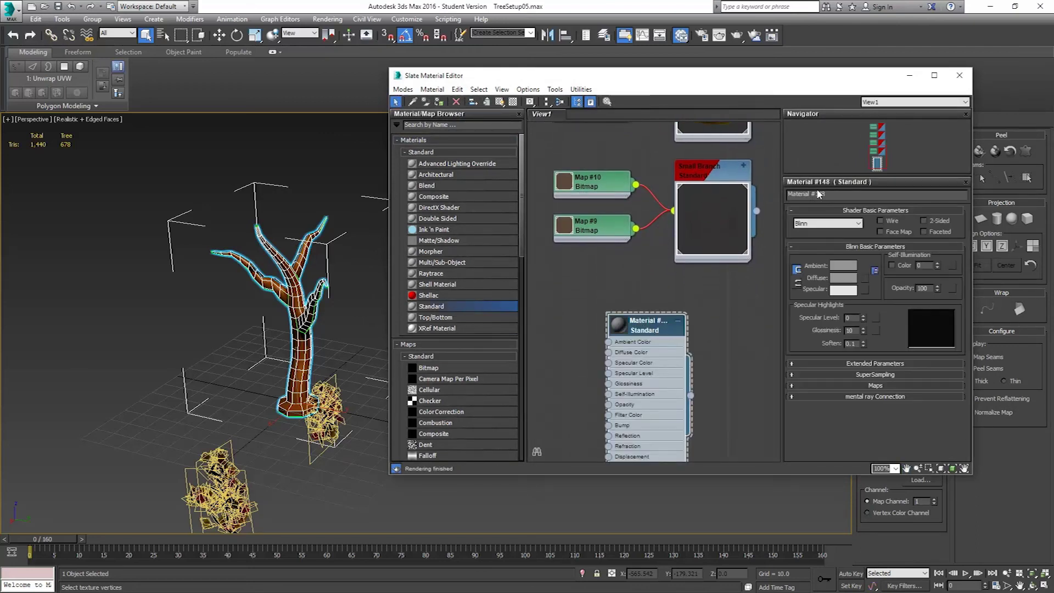
click(836, 193)
text(TreeBark)
Load TiledTreeBark.jpg from Leafy Tree > References as a bitmap and wire it into TreeBark's Diffuse Color.
click(433, 368)
drag(558, 332, 571, 358)
click(237, 27)
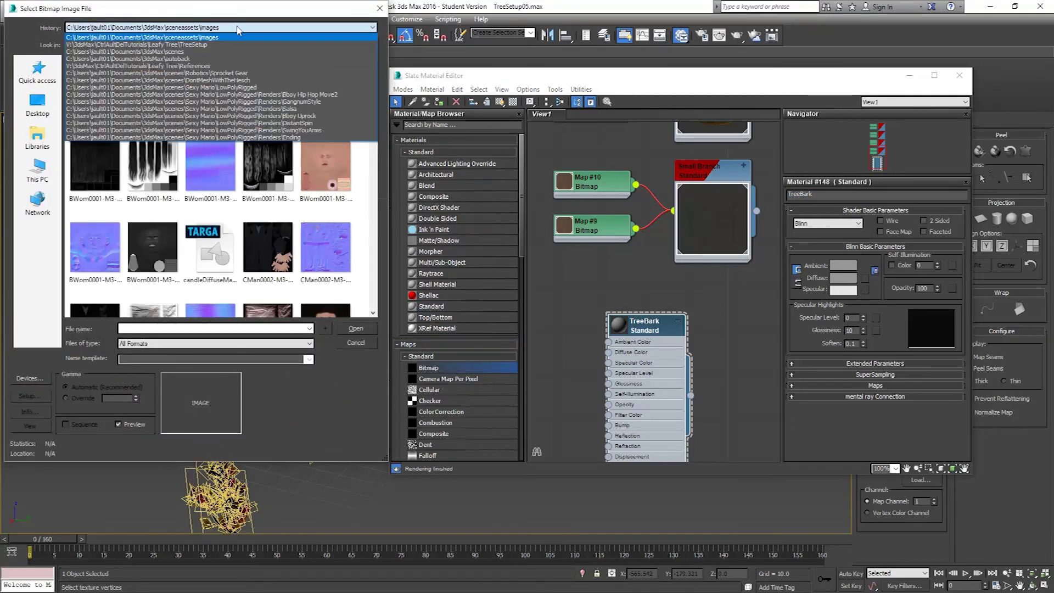
click(233, 44)
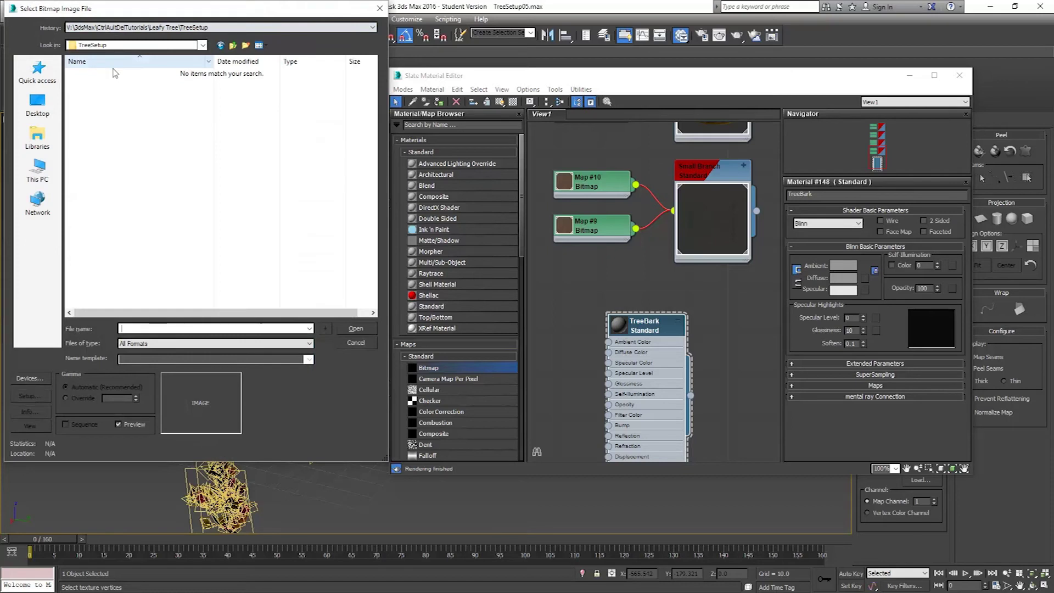
click(233, 45)
double_click(83, 73)
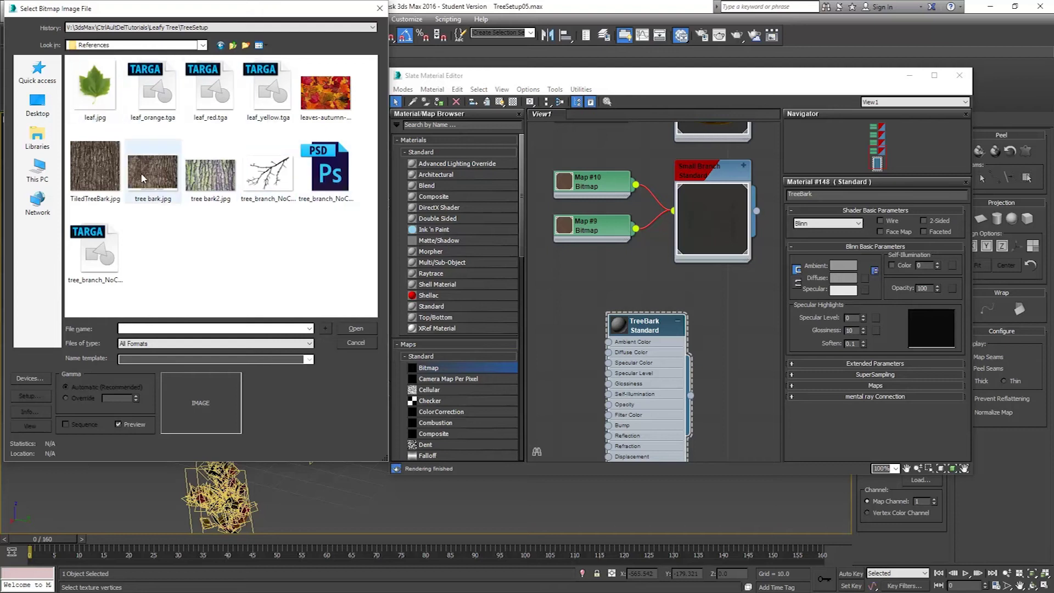
click(94, 166)
click(369, 328)
drag(576, 342, 608, 351)
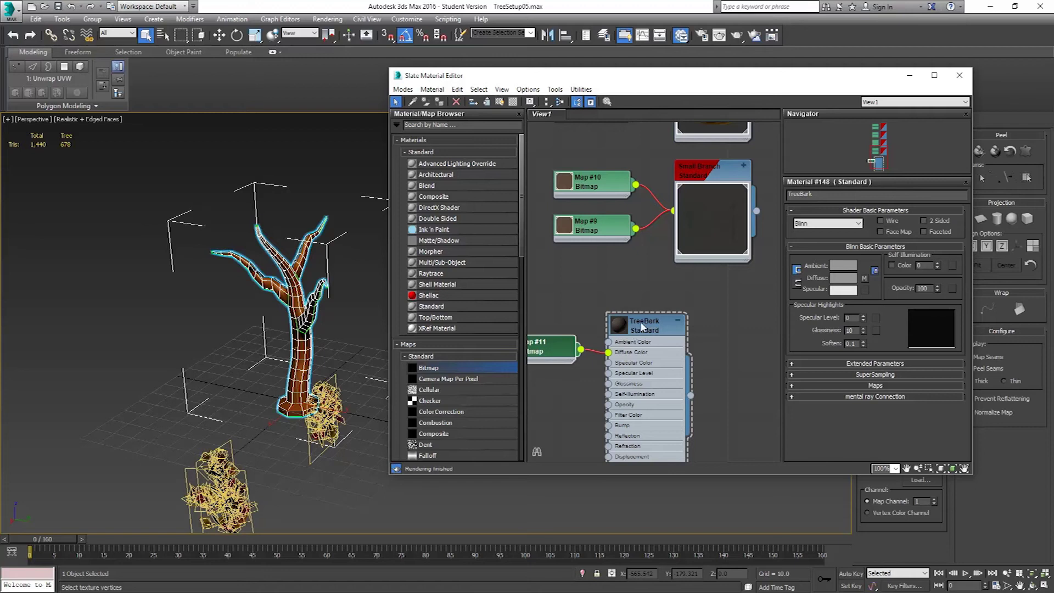
Assign TreeBark to the tree with its map shown in the viewport, inspect the trunk, and close the editor.
click(500, 103)
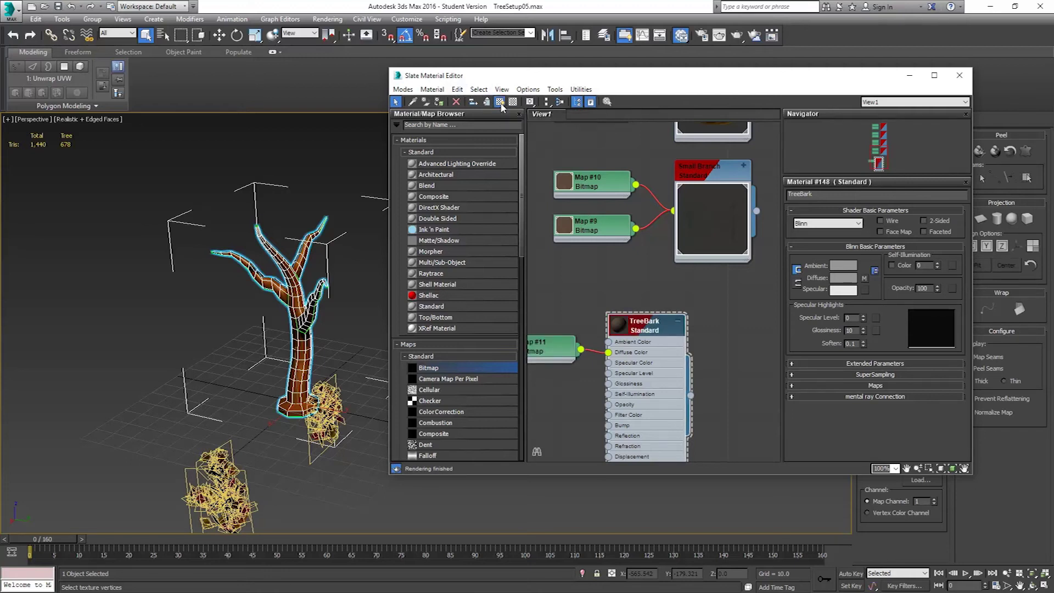
click(439, 102)
key(F4)
mouse_move(330, 269)
middle_down()
mouse_move(333, 282)
mouse_move(345, 279)
middle_up()
scroll(326, 349, up, 4)
scroll(328, 351, up, 3)
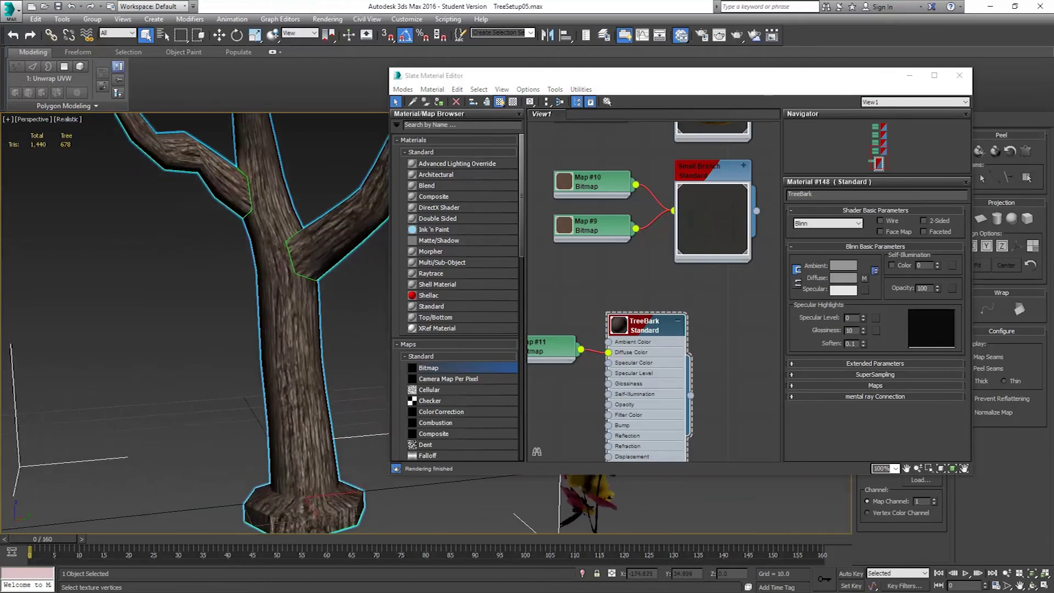
middle_drag(255, 226, 127, 298)
scroll(161, 306, down, 3)
scroll(188, 360, down, 2)
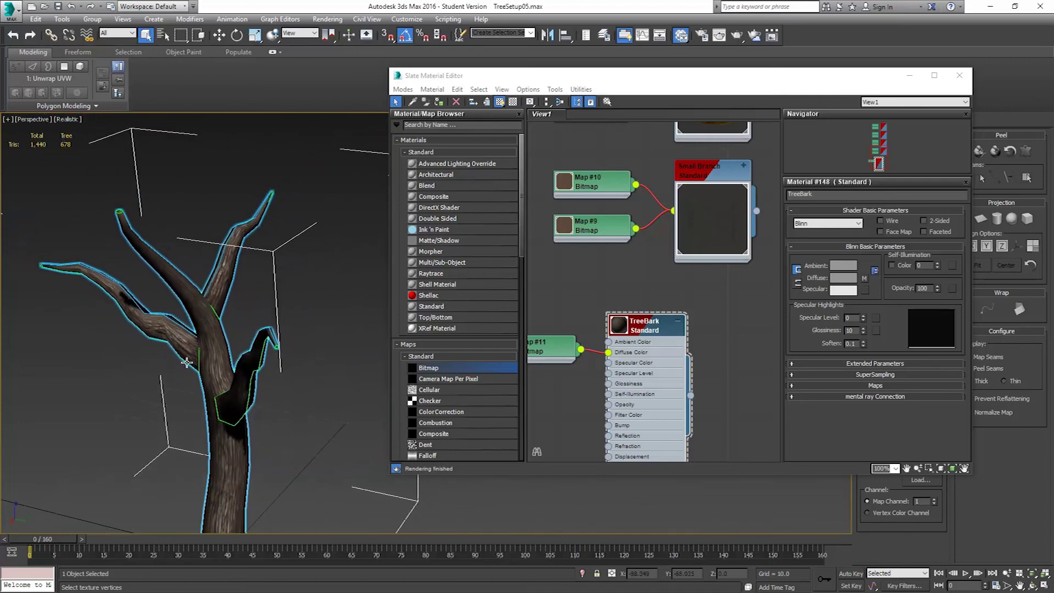
middle_drag(188, 361, 202, 271)
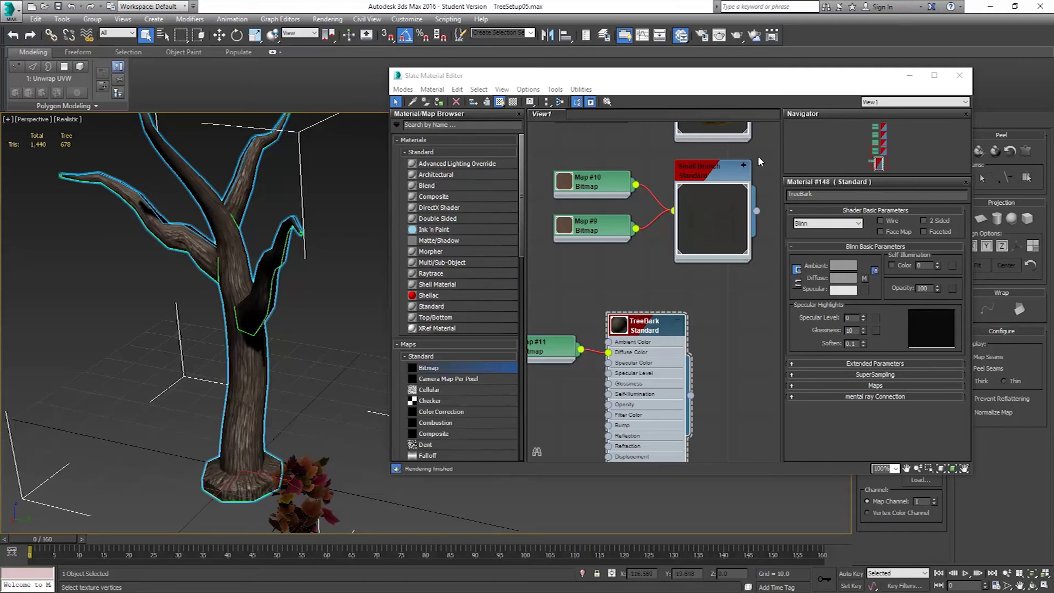
click(959, 75)
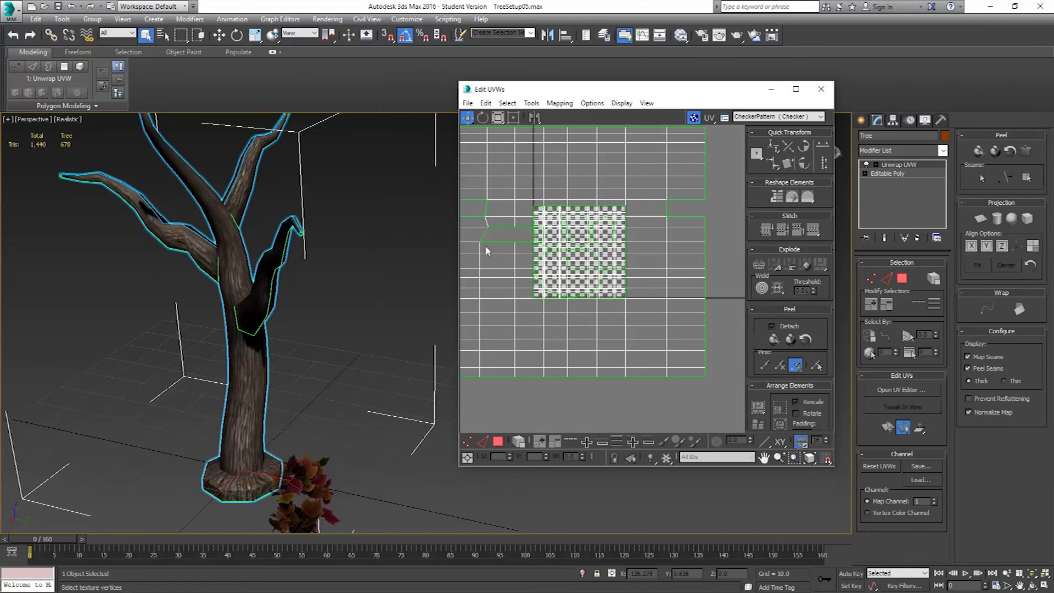
Close the Edit UVWs window and save an incremented copy as TreeSetup06.max.
click(821, 88)
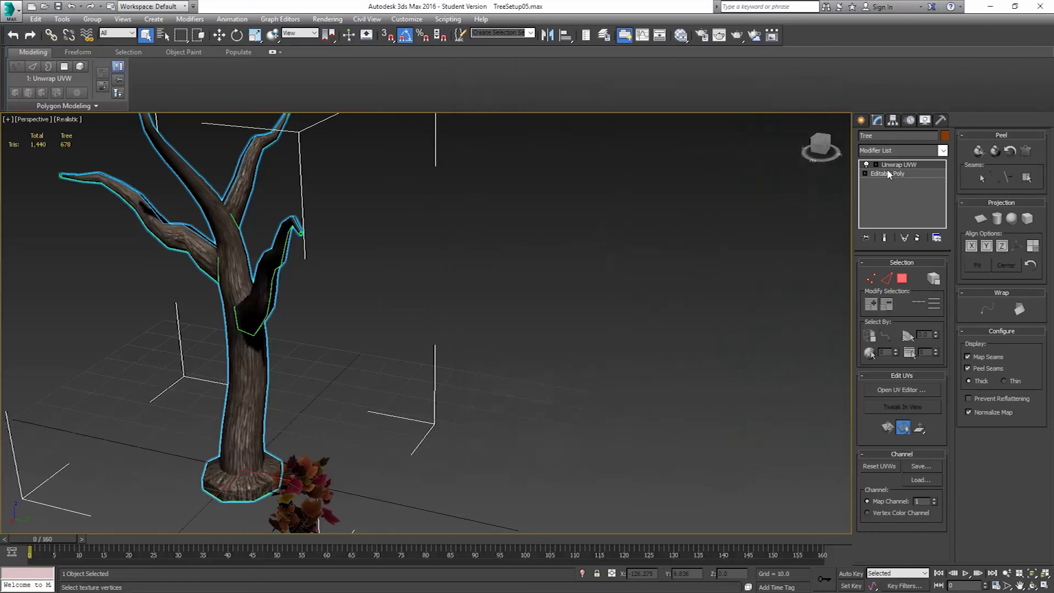
click(12, 15)
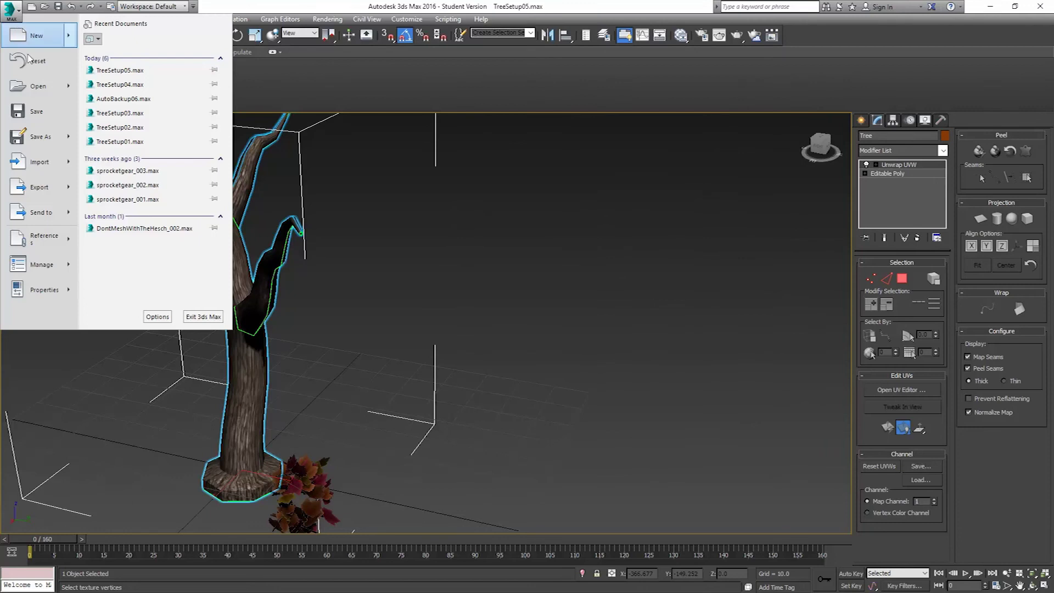
click(212, 167)
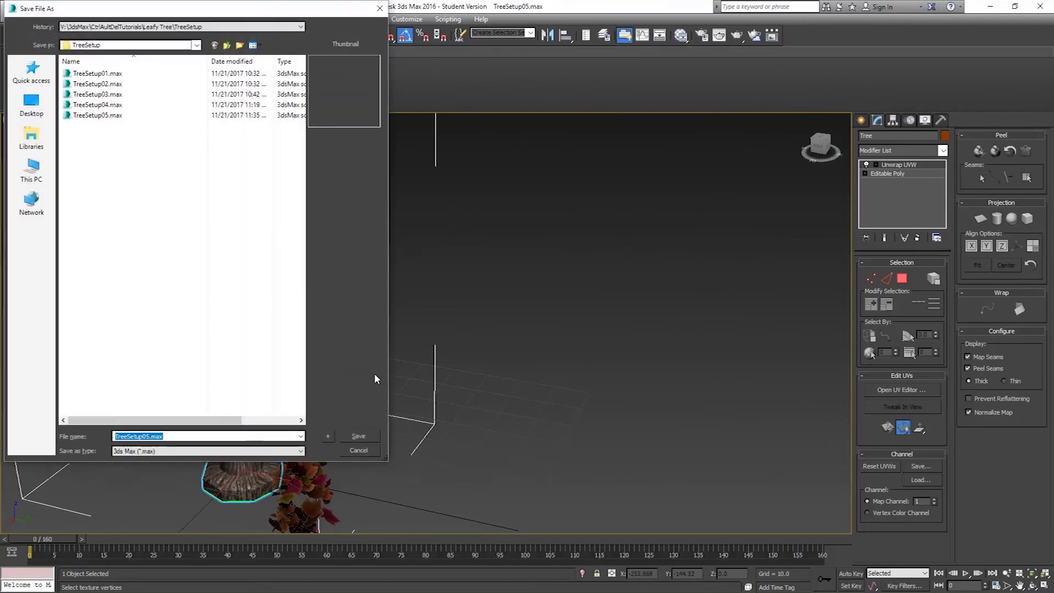
click(356, 435)
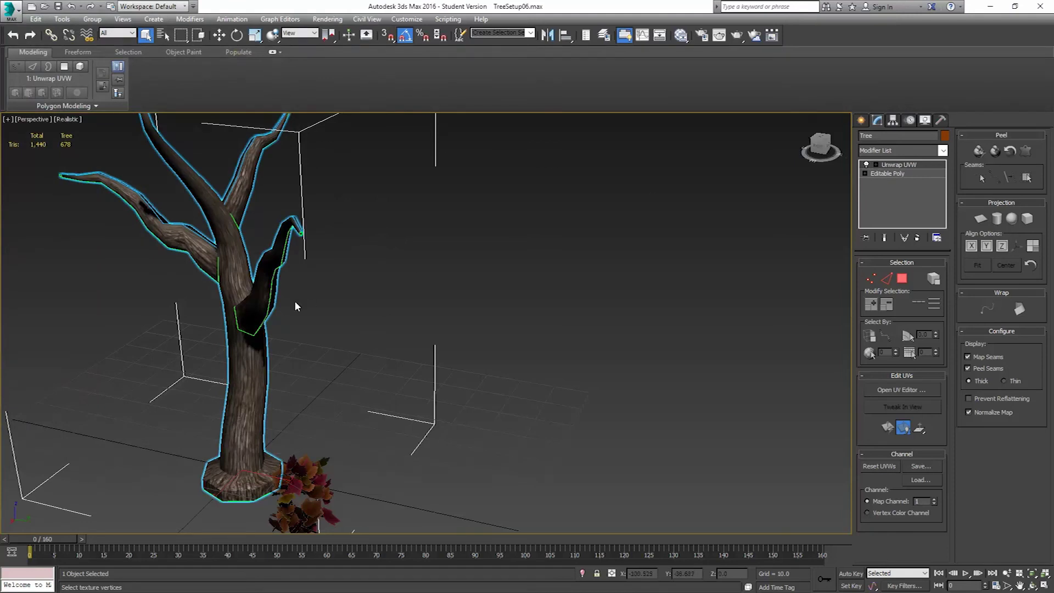
Convert the bark-textured tree to an Editable Poly.
right_click(250, 315)
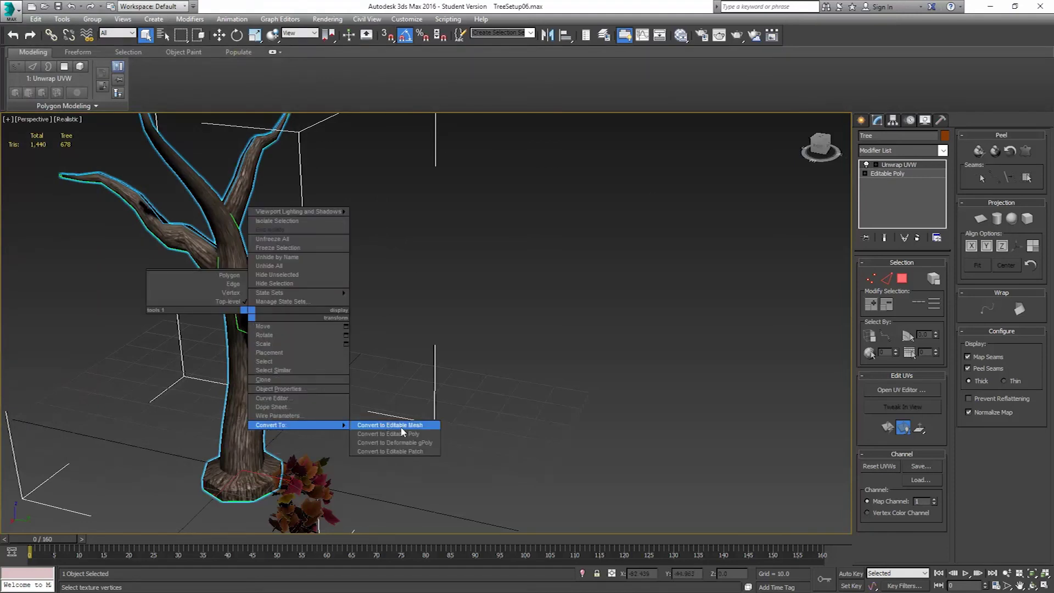
click(407, 427)
middle_drag(325, 322, 421, 319)
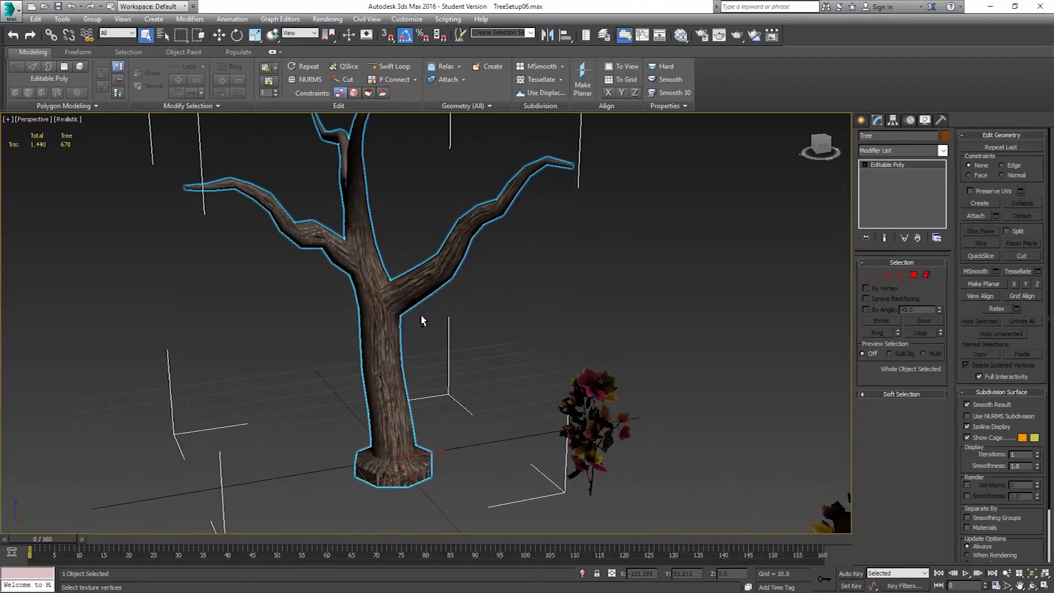
Show Edged Faces, deselect the tree, and frame it with both leafy branch clusters.
key(F4)
click(463, 322)
mouse_move(454, 360)
alt+middle_down()
mouse_move(408, 351)
mouse_move(461, 344)
alt+middle_up()
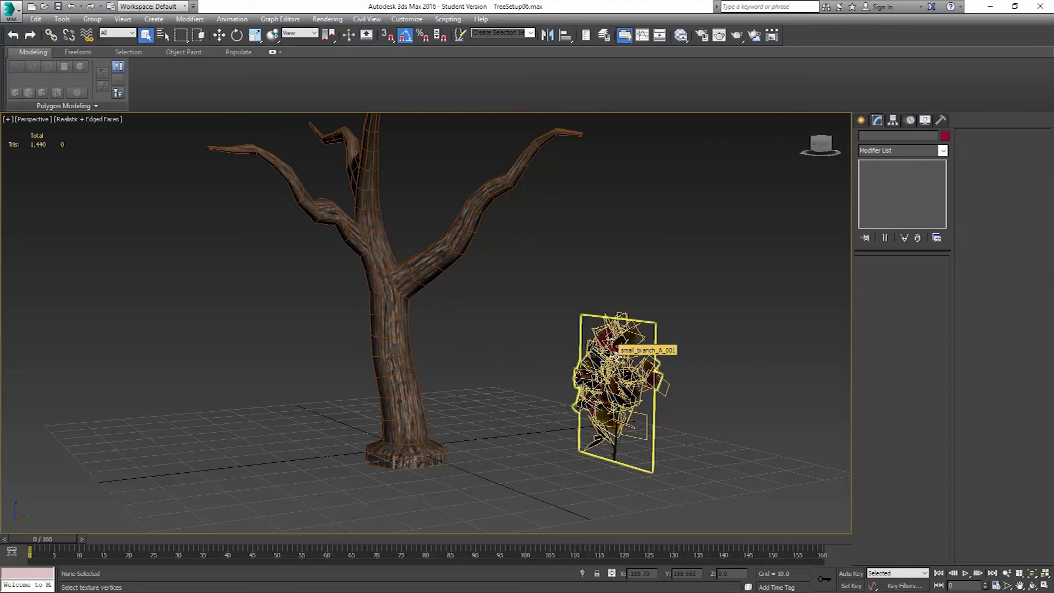
scroll(475, 270, down, 4)
middle_drag(428, 275, 445, 317)
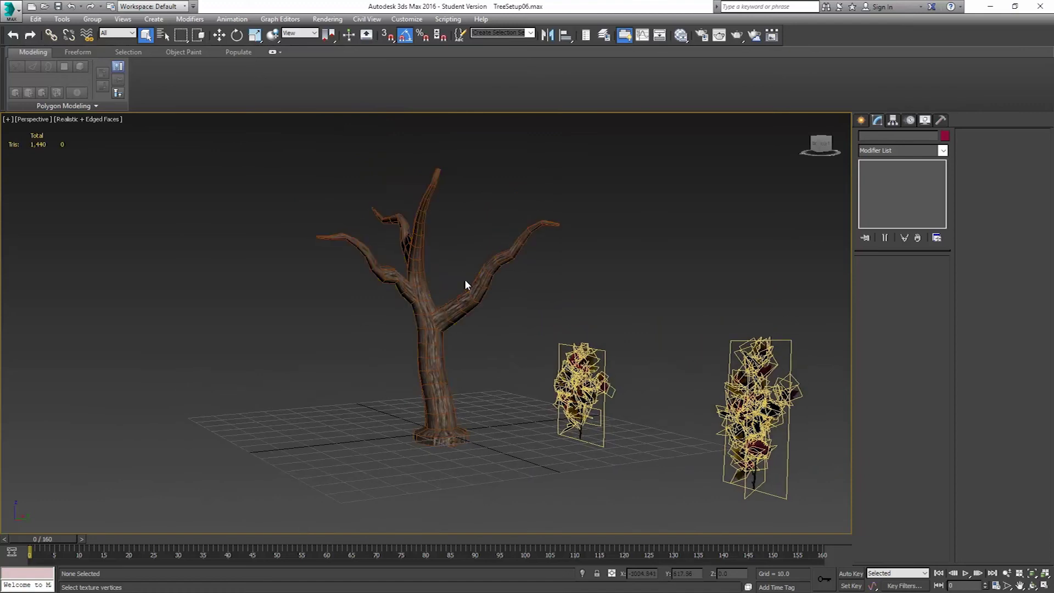
alt+middle_drag(465, 280, 487, 297)
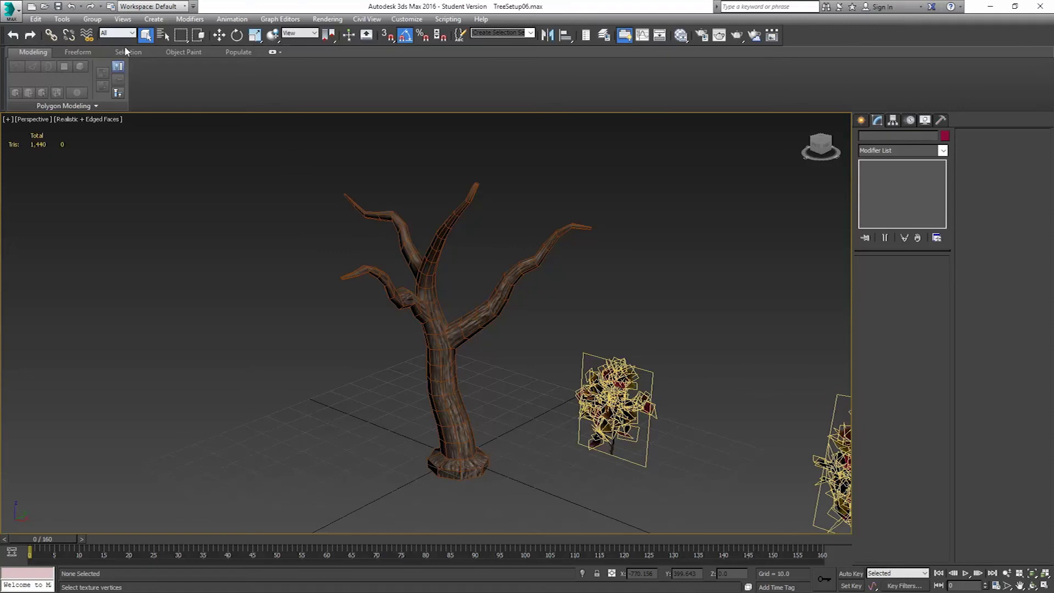
Add the three selected leafy branch objects to the Object Paint object list.
click(183, 51)
click(426, 283)
middle_drag(545, 327, 446, 294)
scroll(425, 299, down, 5)
mouse_move(389, 285)
mouse_down()
mouse_move(518, 330)
mouse_move(623, 345)
mouse_up()
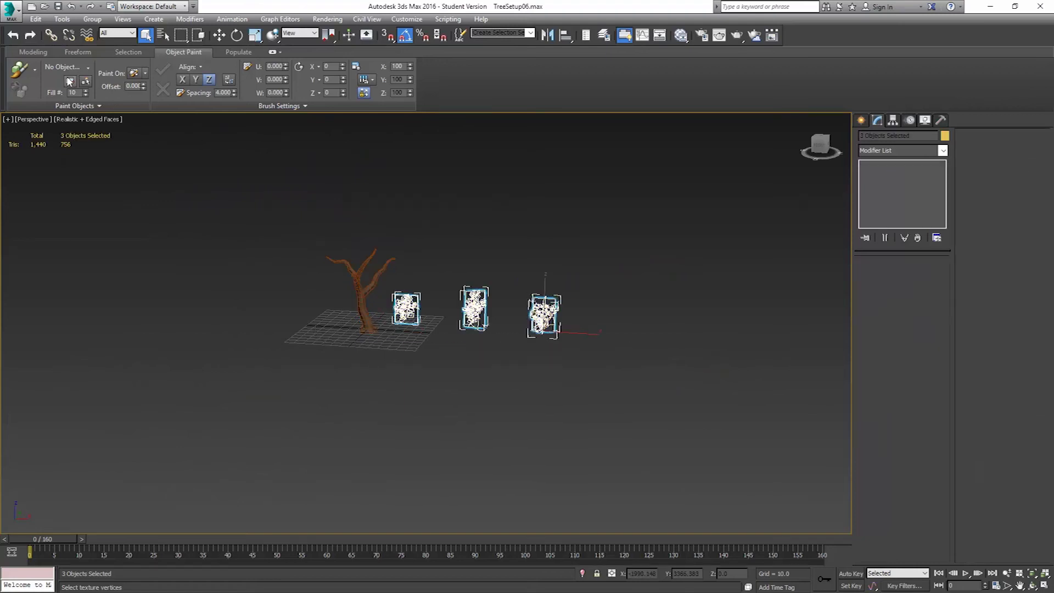
click(71, 82)
click(505, 370)
click(572, 218)
Set Object Paint to paint all listed objects randomly, with random scaling.
click(87, 67)
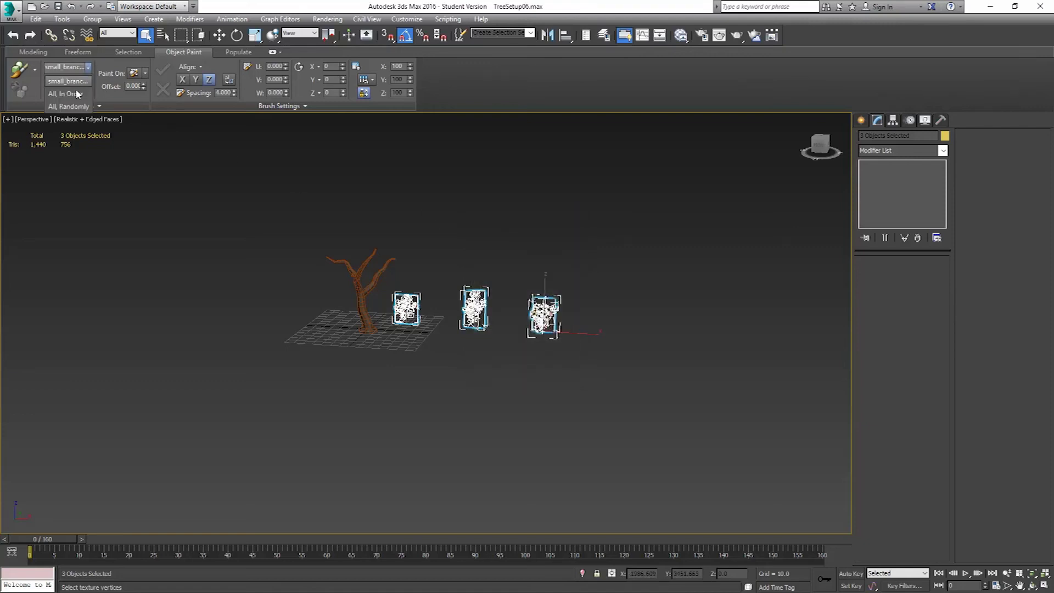
click(69, 107)
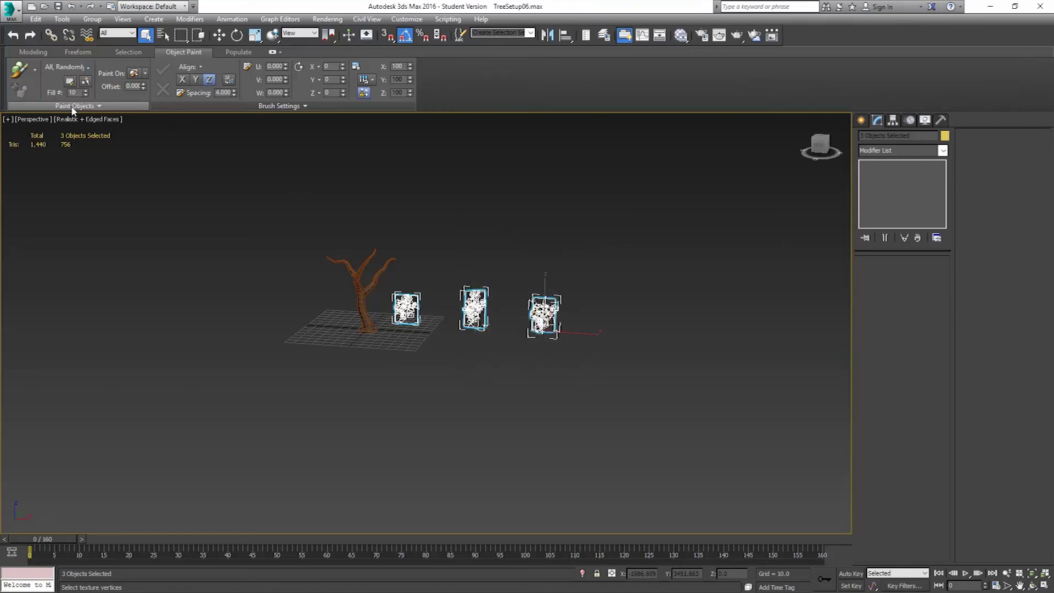
click(35, 66)
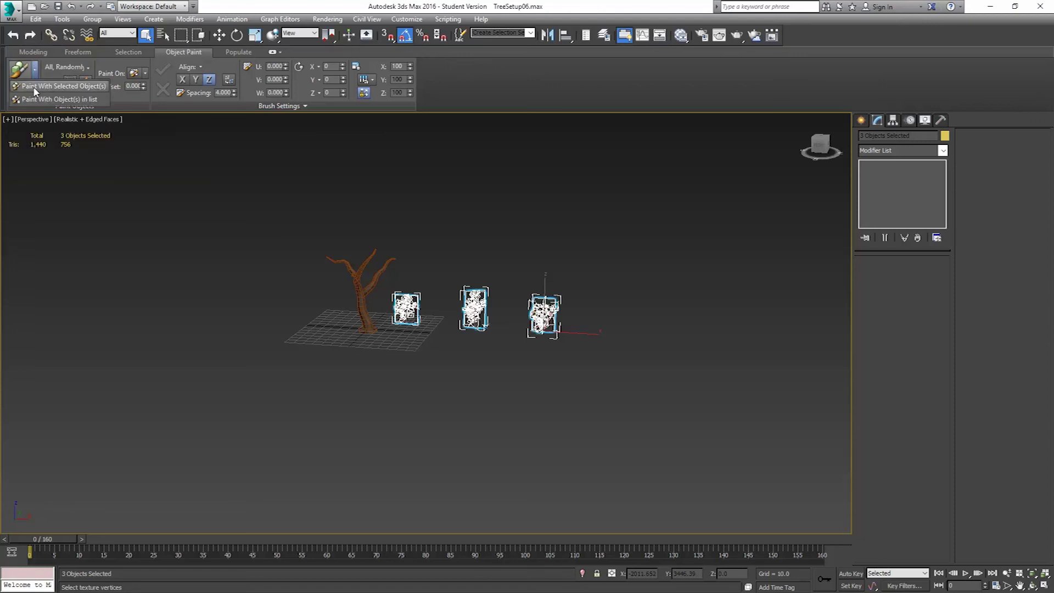
click(49, 100)
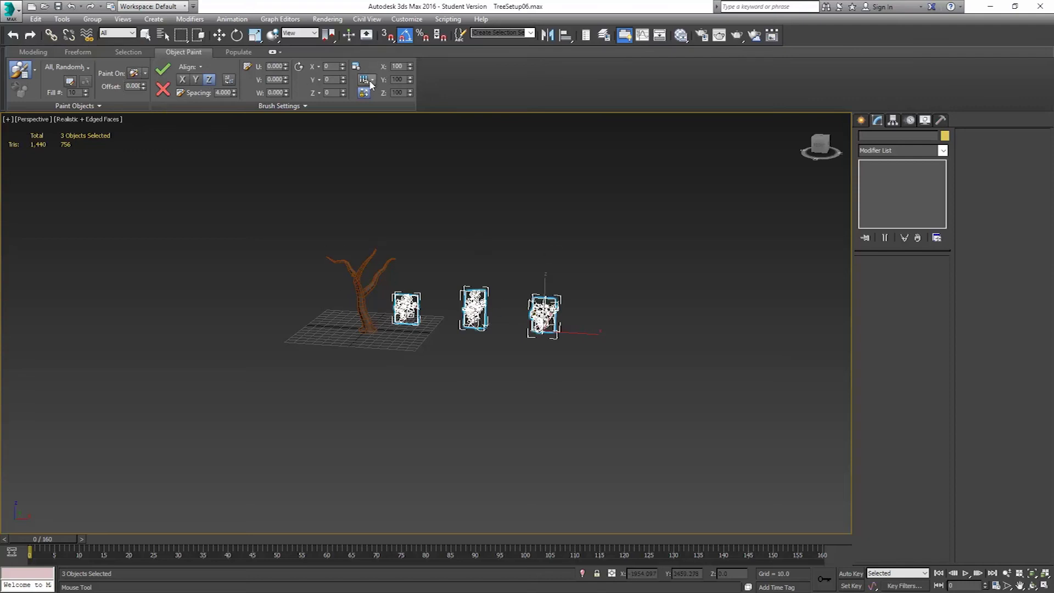
drag(366, 79, 383, 118)
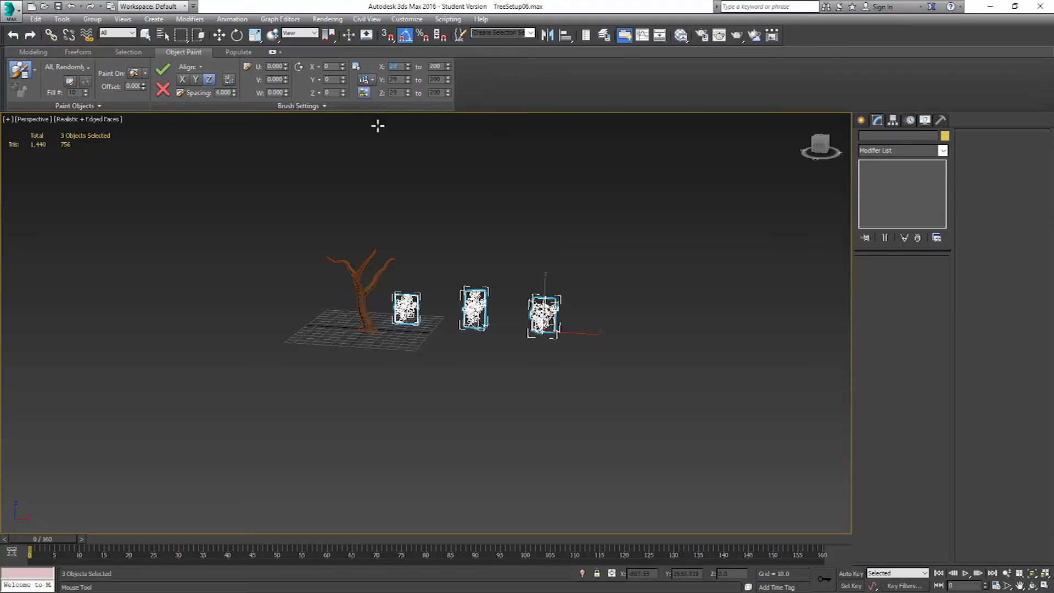
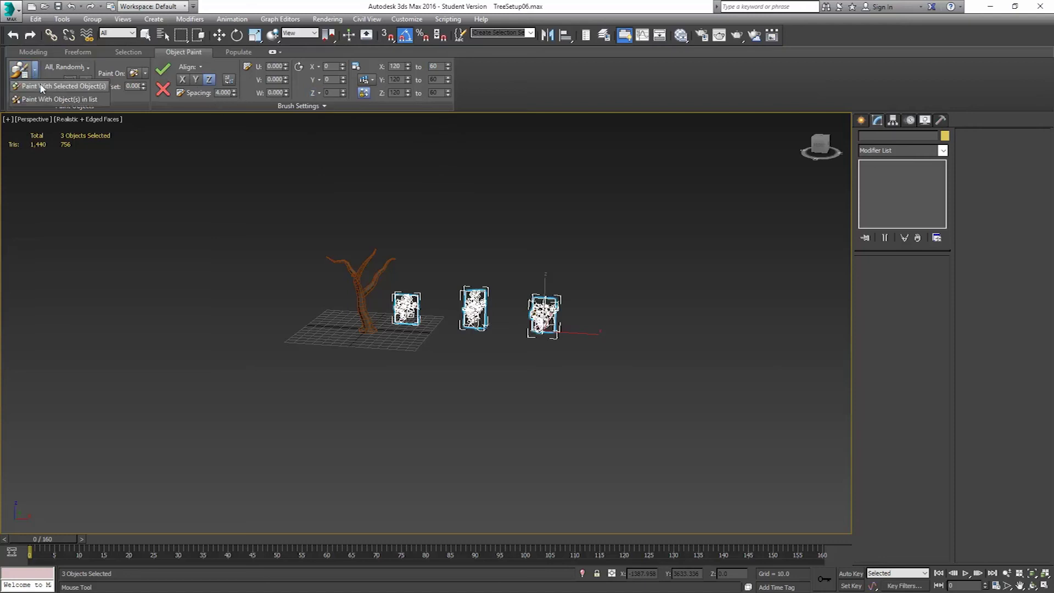
Select the bare Tree trunk as the painting surface and resume Object Paint.
click(45, 99)
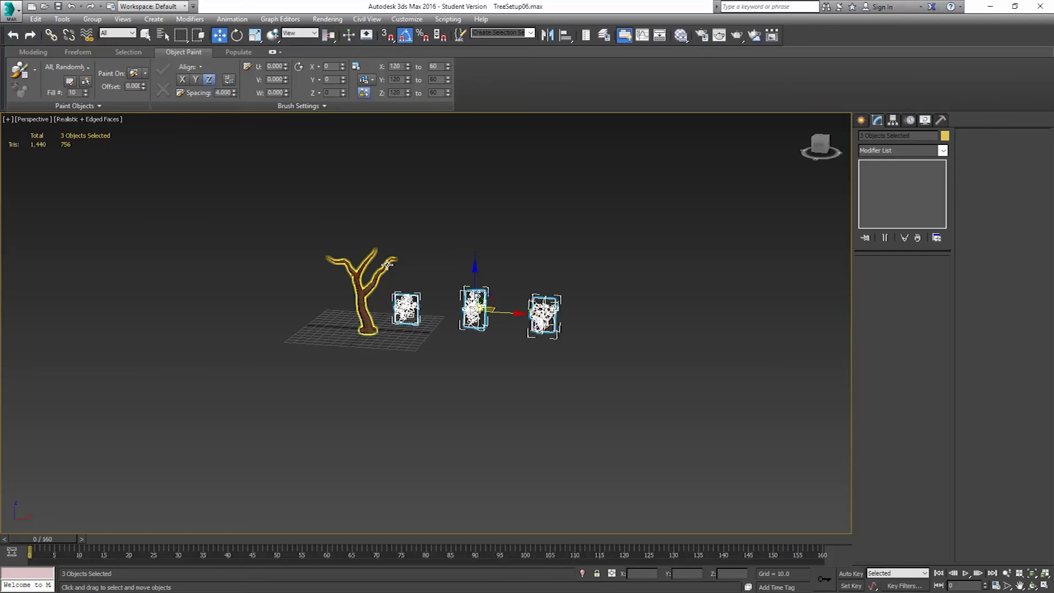
scroll(396, 236, up, 8)
alt+middle_drag(396, 232, 365, 242)
middle_drag(442, 236, 400, 320)
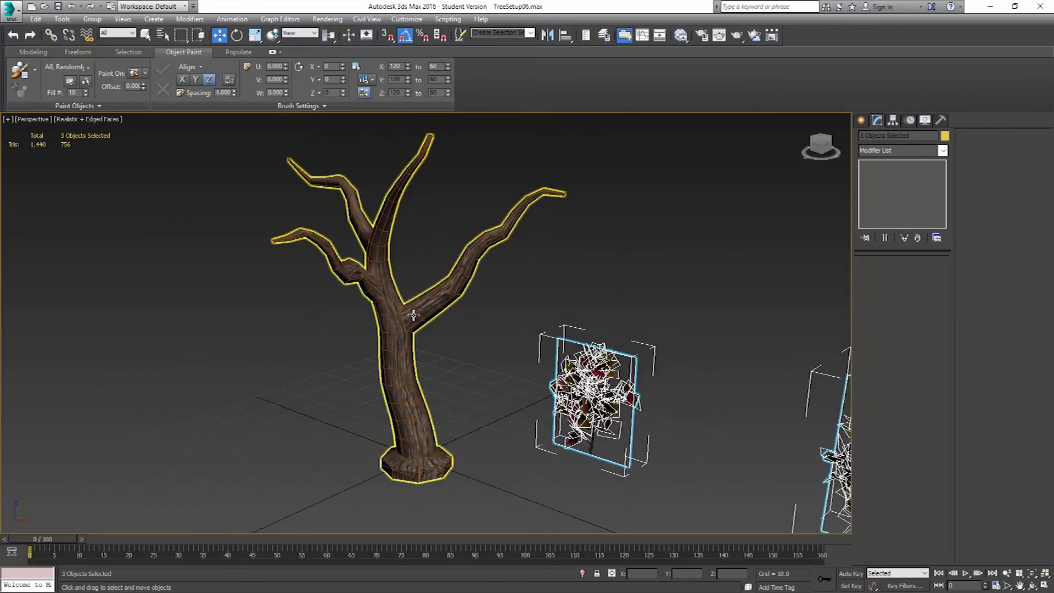
click(413, 315)
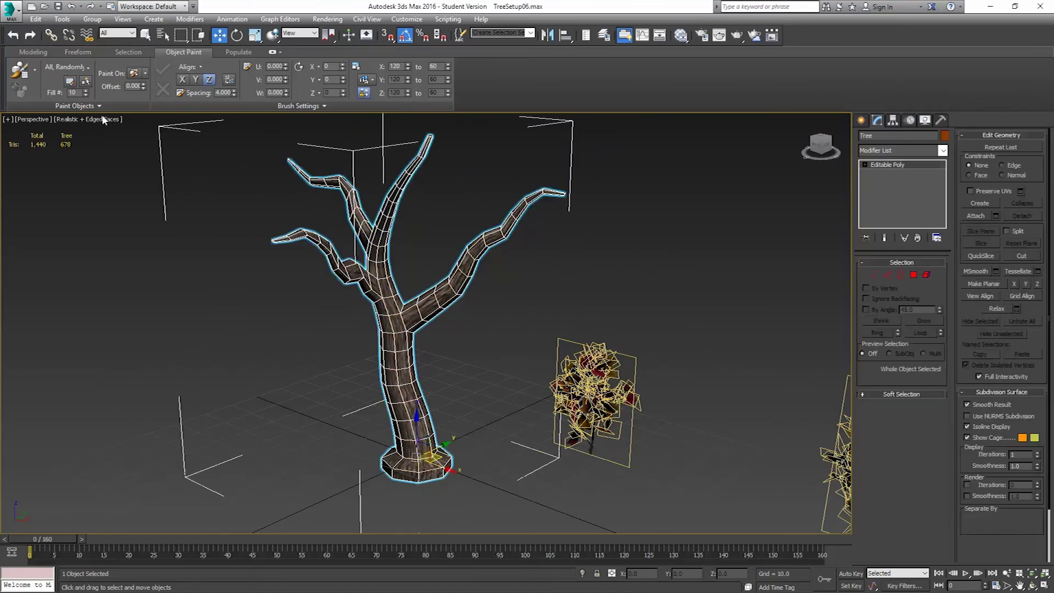
click(19, 70)
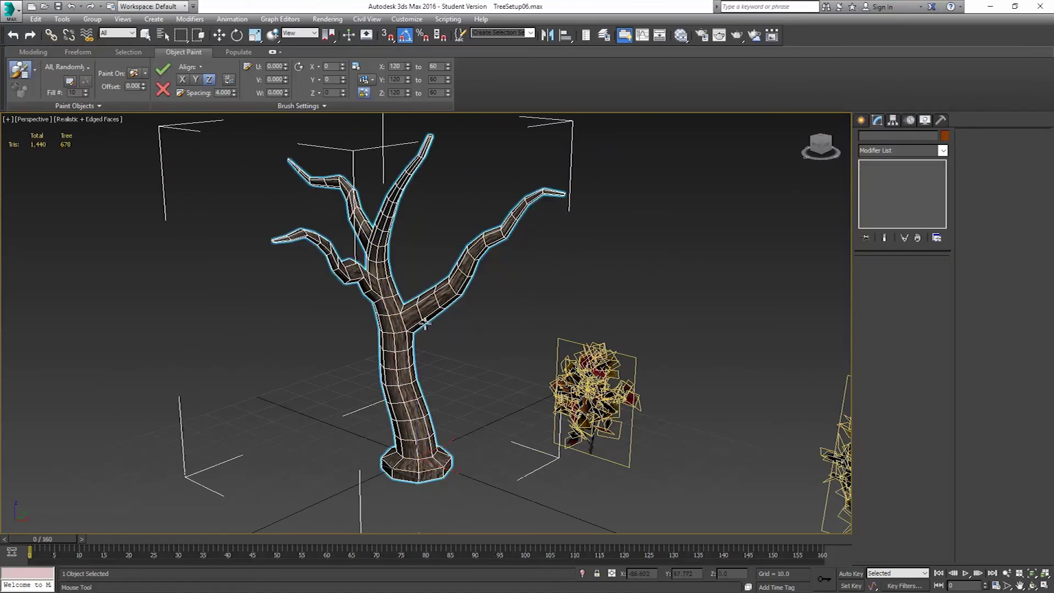
Paint onto selected objects, laying leaf clusters along the trunk and right branch, shown in Realistic shading.
click(146, 74)
mouse_move(409, 313)
mouse_down()
mouse_move(470, 244)
mouse_move(502, 230)
mouse_move(520, 199)
mouse_move(561, 193)
mouse_up()
alt+middle_drag(561, 193, 542, 222)
key(F4)
alt+middle_drag(493, 252, 365, 254)
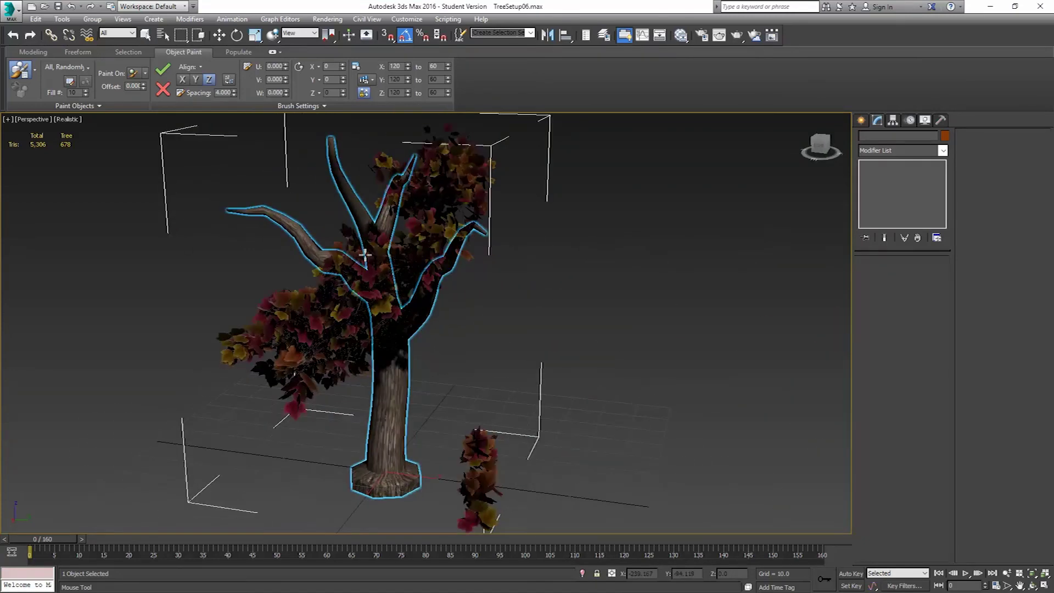
scroll(365, 253, up, 1)
Tilt the painted leaves in U and V, rotate them around Y, and set spacing to 5.000.
drag(285, 68, 281, 53)
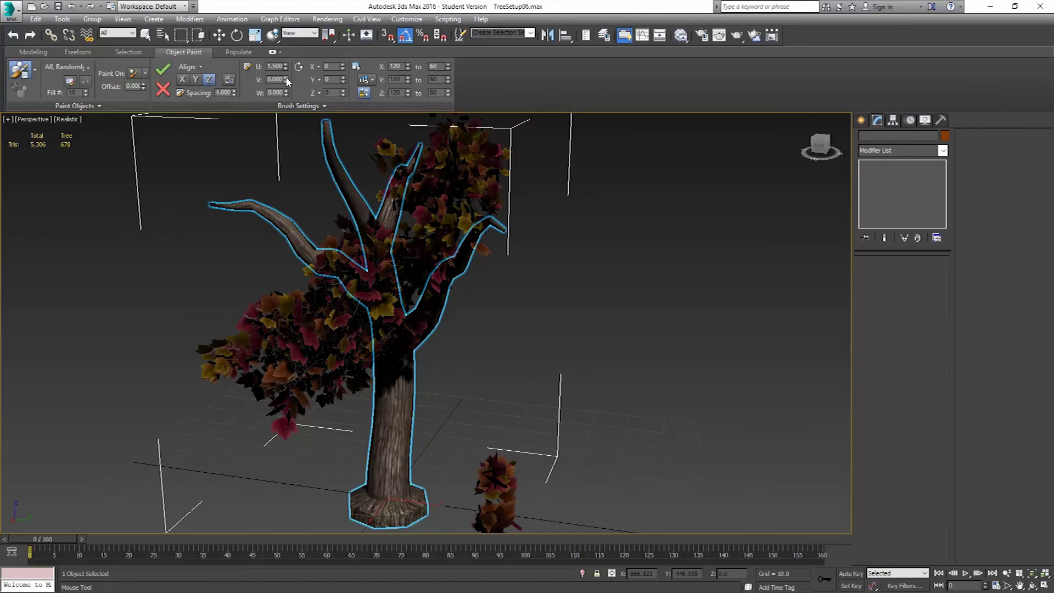
drag(287, 80, 285, 67)
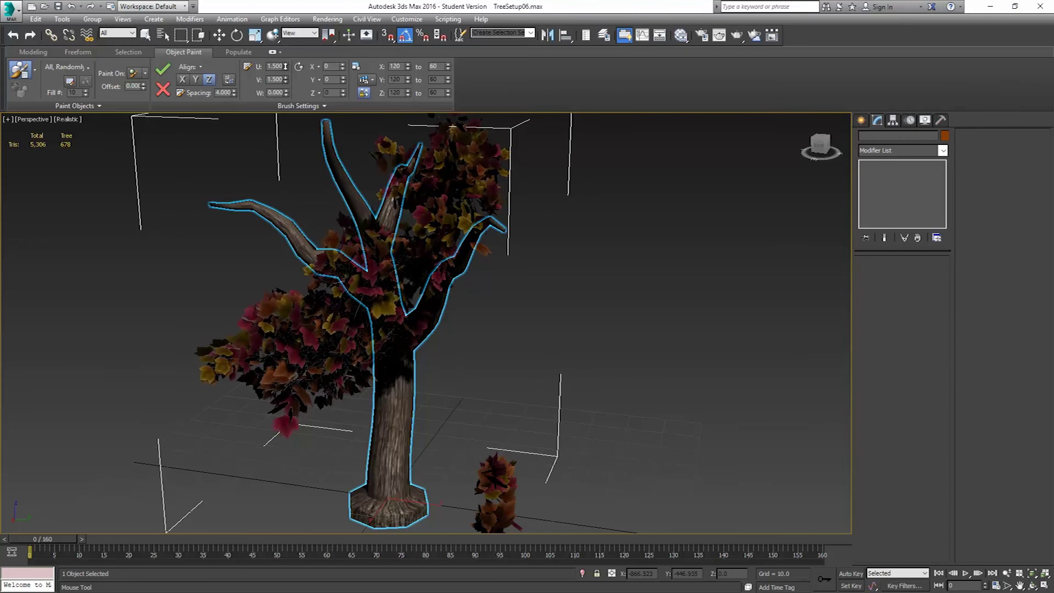
alt+middle_drag(289, 251, 381, 225)
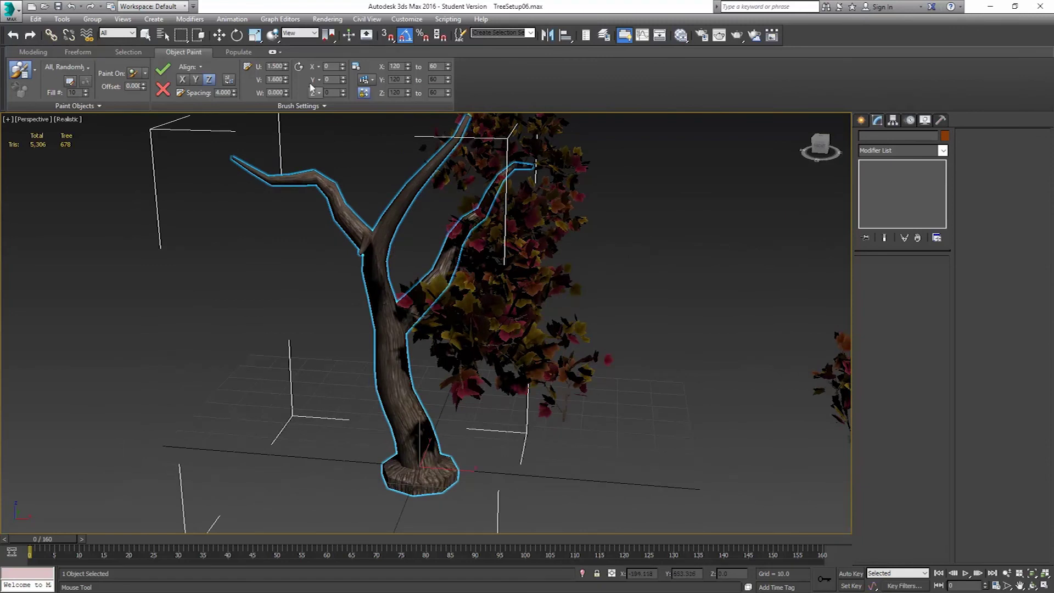
drag(341, 67, 334, 39)
right_click(335, 39)
drag(342, 80, 351, 89)
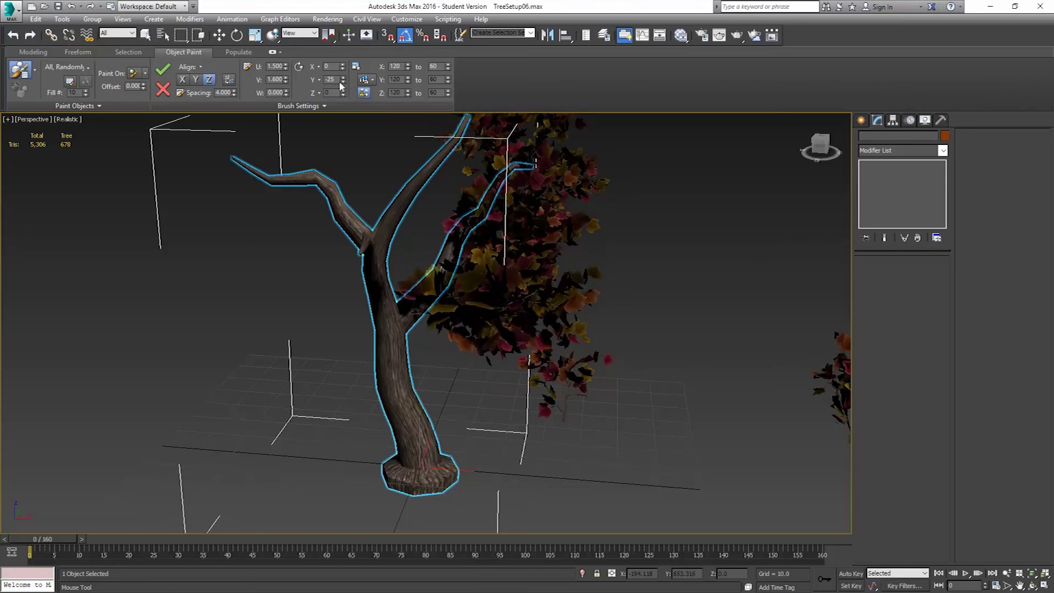
alt+middle_drag(534, 226, 483, 230)
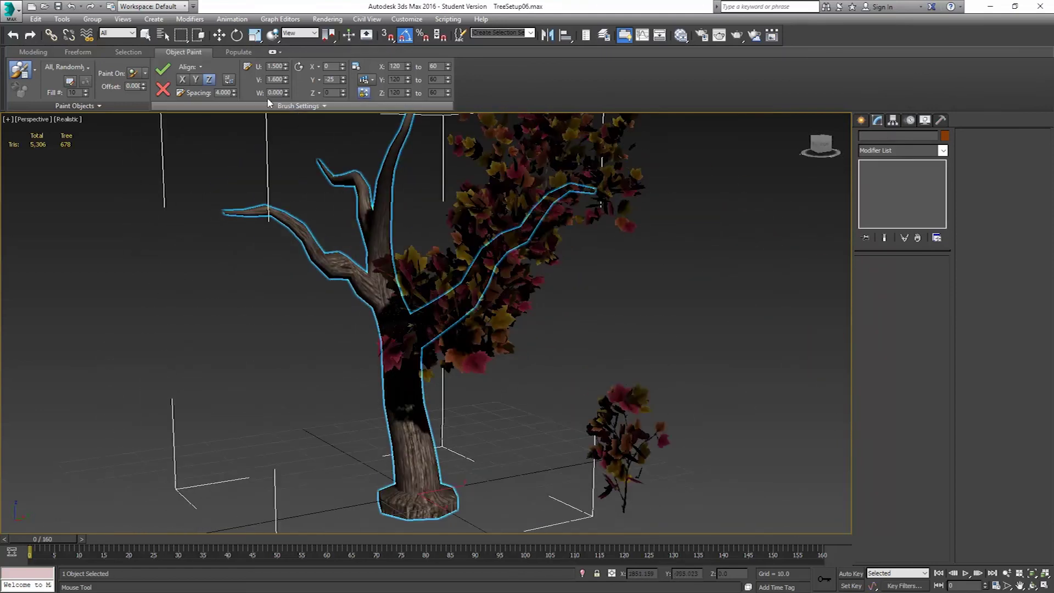
mouse_move(232, 93)
mouse_down()
mouse_move(235, 26)
mouse_move(234, 576)
mouse_move(233, 17)
mouse_up()
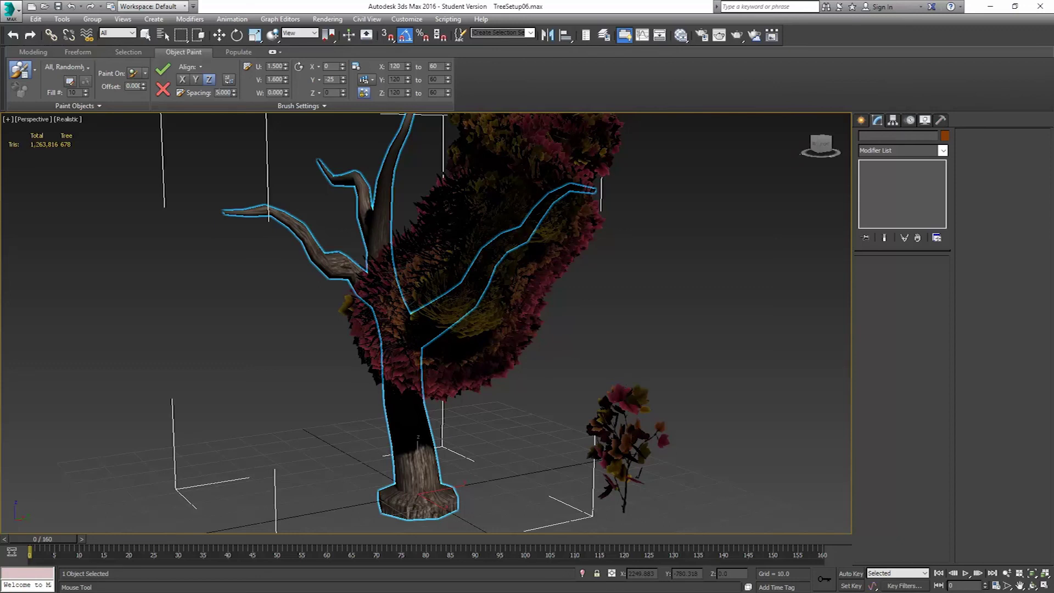
key(Return)
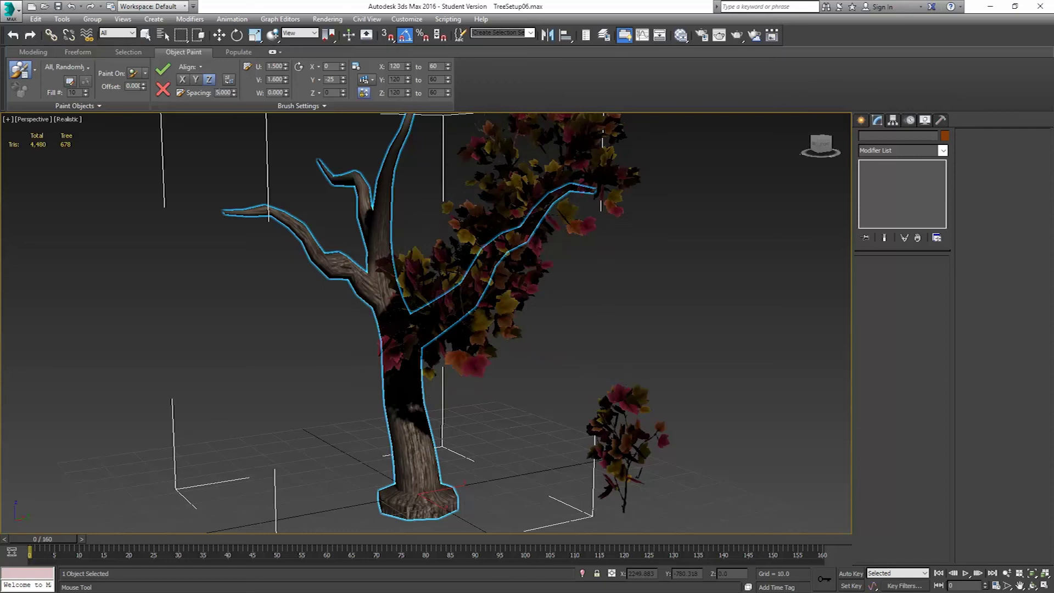
Raise brush spacing to 6.570 and Y rotation to -37.
alt+middle_drag(432, 295, 541, 312)
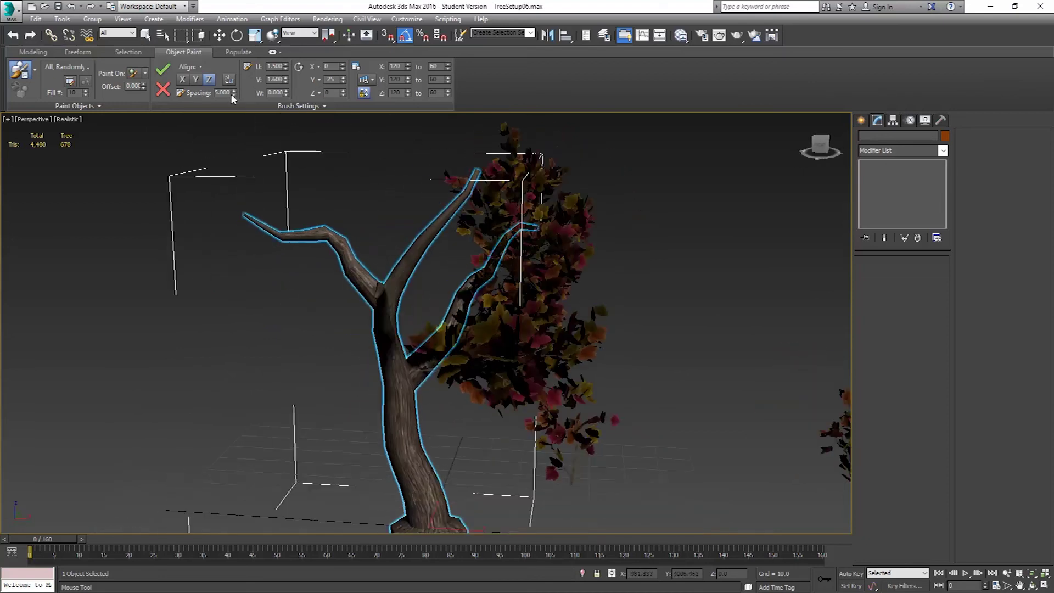
mouse_move(234, 92)
mouse_down()
mouse_move(235, 6)
mouse_move(235, 582)
mouse_move(236, 3)
mouse_up()
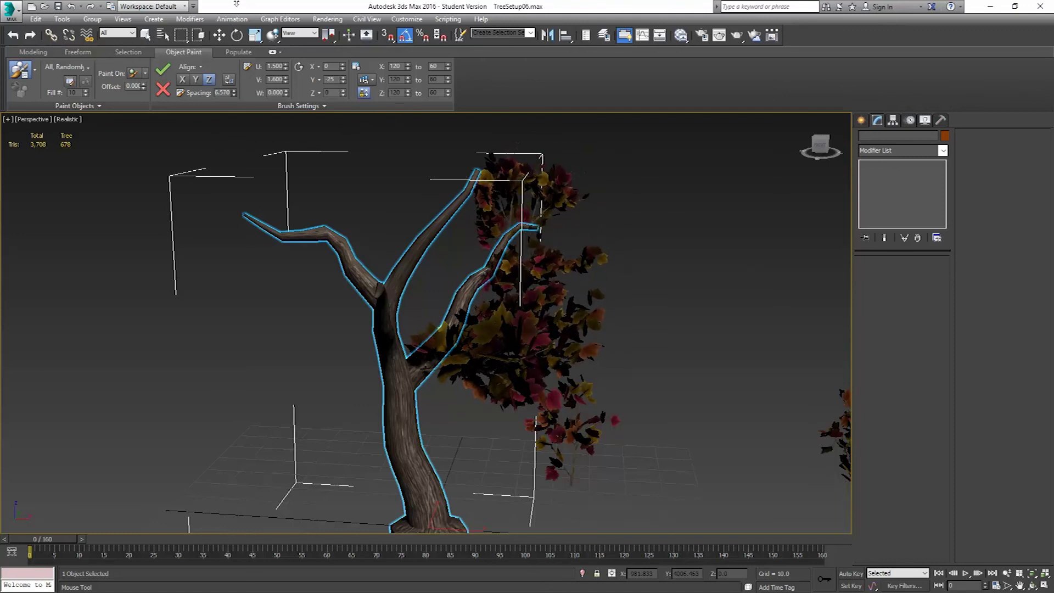
alt+middle_drag(489, 310, 556, 315)
alt+middle_drag(447, 333, 392, 358)
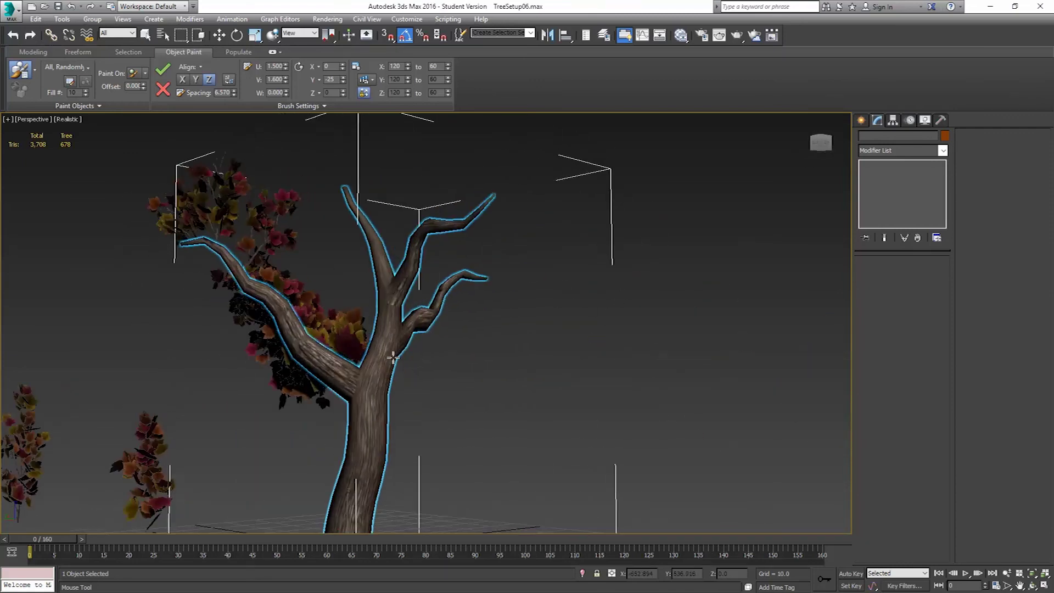
alt+middle_drag(301, 330, 119, 344)
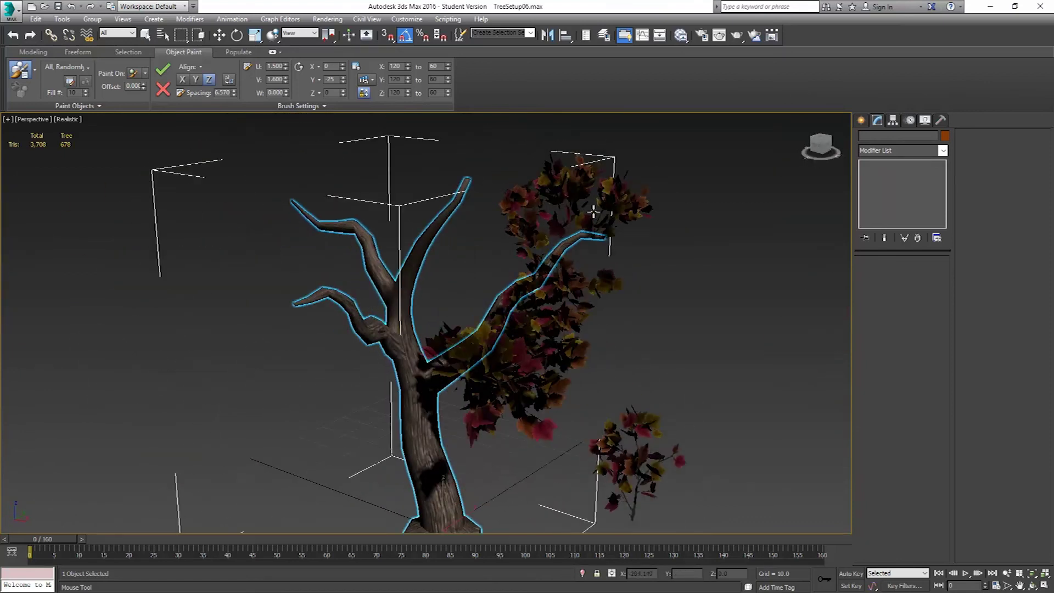
drag(344, 81, 343, 80)
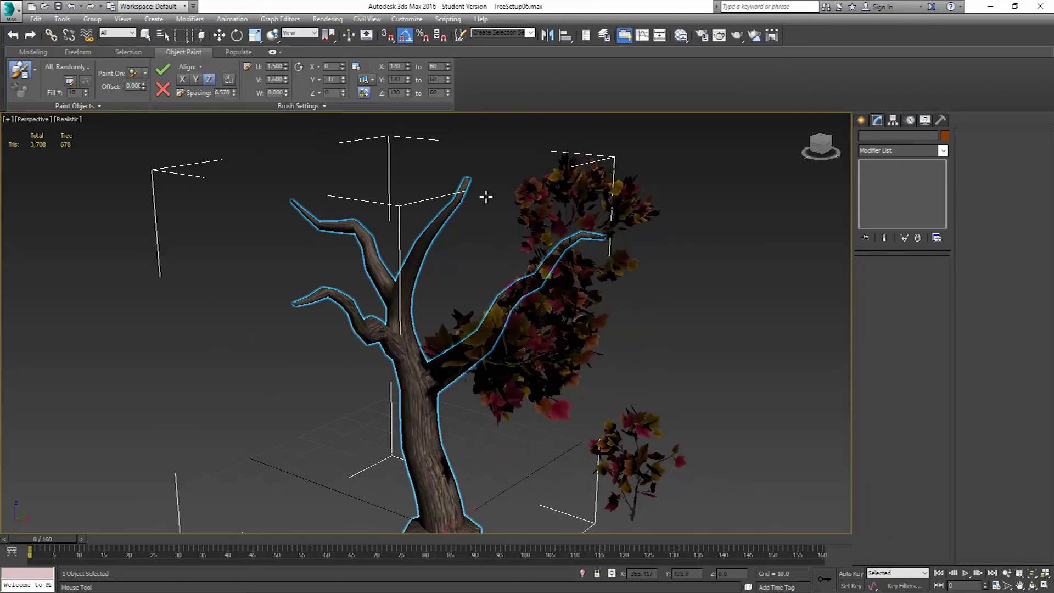
alt+middle_drag(541, 304, 388, 344)
Paint leaf clusters up the left branch, its tip, and the right branch.
mouse_move(368, 368)
mouse_down()
mouse_move(265, 188)
mouse_move(238, 179)
mouse_up()
mouse_move(348, 226)
alt+middle_down()
mouse_move(266, 320)
mouse_move(270, 295)
alt+middle_up()
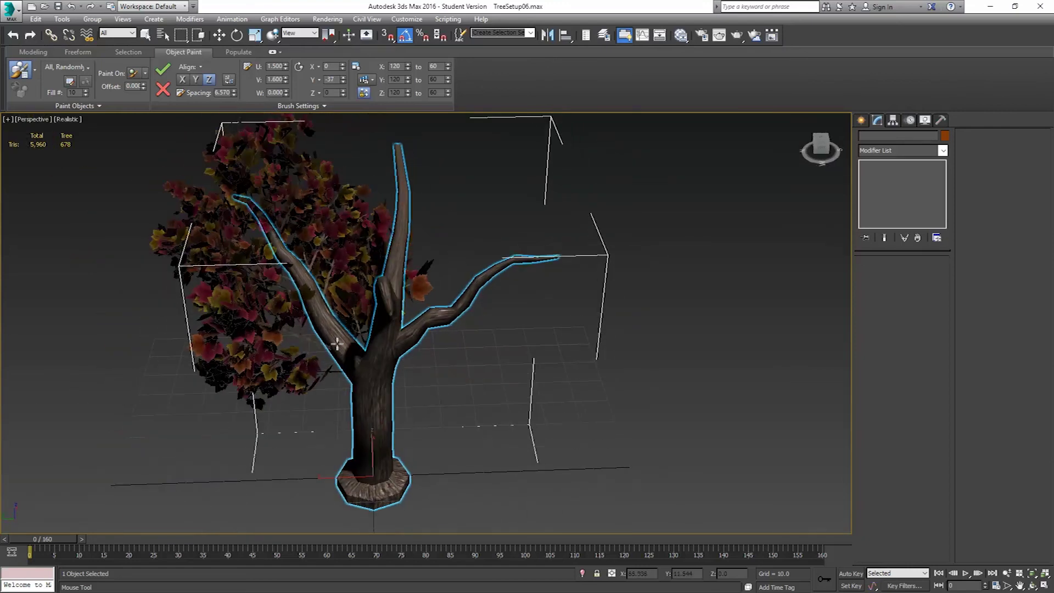
mouse_move(343, 354)
mouse_down()
mouse_move(300, 272)
mouse_move(236, 198)
mouse_up()
scroll(355, 373, up, 2)
mouse_move(356, 373)
alt+middle_down()
mouse_move(383, 336)
mouse_move(442, 329)
mouse_move(414, 323)
mouse_move(433, 341)
alt+middle_up()
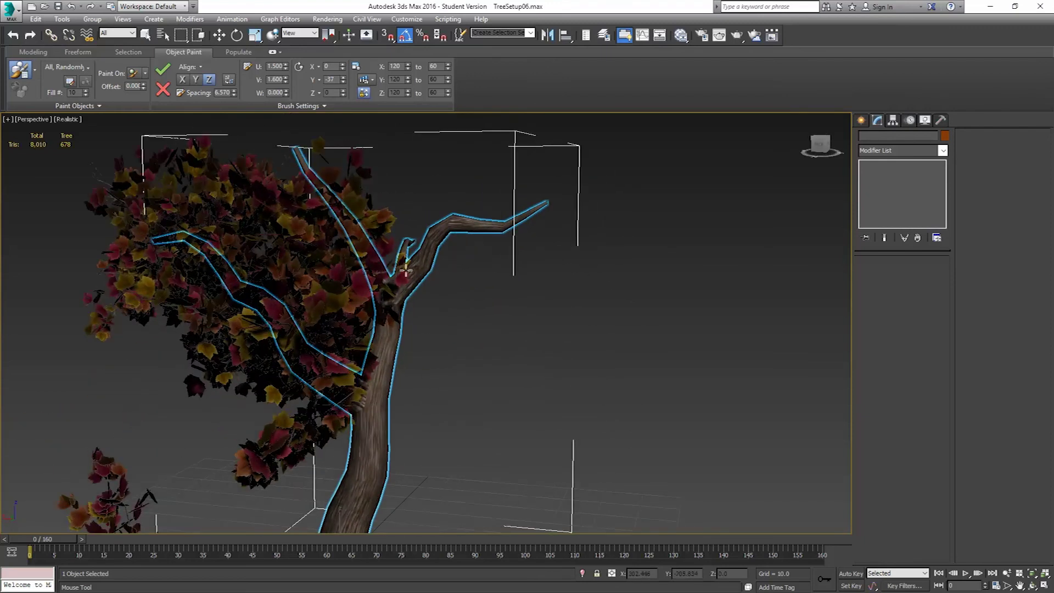
mouse_move(403, 287)
mouse_down()
mouse_move(441, 230)
mouse_move(499, 227)
mouse_move(546, 202)
mouse_up()
alt+middle_drag(549, 202, 422, 284)
mouse_move(379, 288)
mouse_down()
mouse_move(332, 225)
mouse_move(295, 212)
mouse_up()
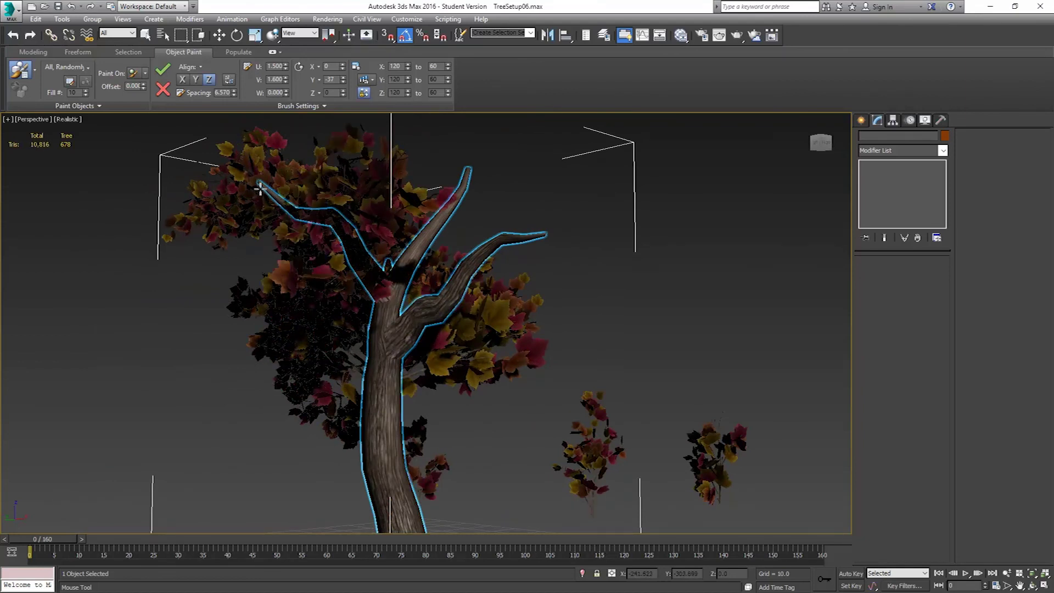
drag(260, 187, 259, 183)
alt+middle_drag(260, 182, 280, 308)
Paint more leaves along the upper and right branches and the trunk's left side.
mouse_move(379, 299)
mouse_down()
mouse_move(335, 226)
mouse_move(269, 175)
mouse_up()
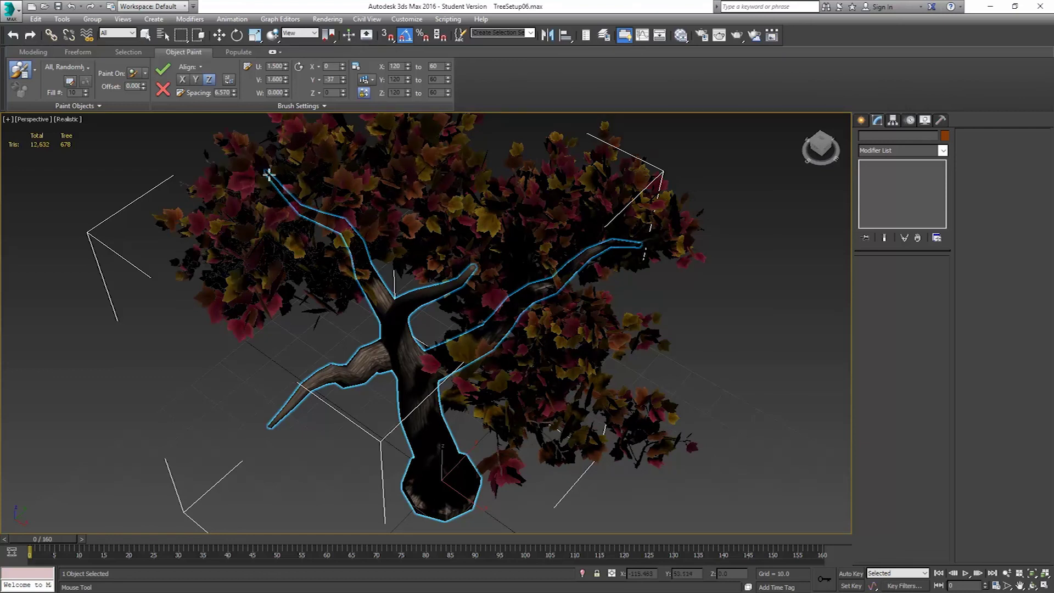
mouse_move(371, 338)
alt+middle_down()
mouse_move(423, 282)
mouse_move(489, 261)
alt+middle_up()
mouse_move(406, 342)
mouse_down()
mouse_move(512, 252)
mouse_move(564, 243)
mouse_up()
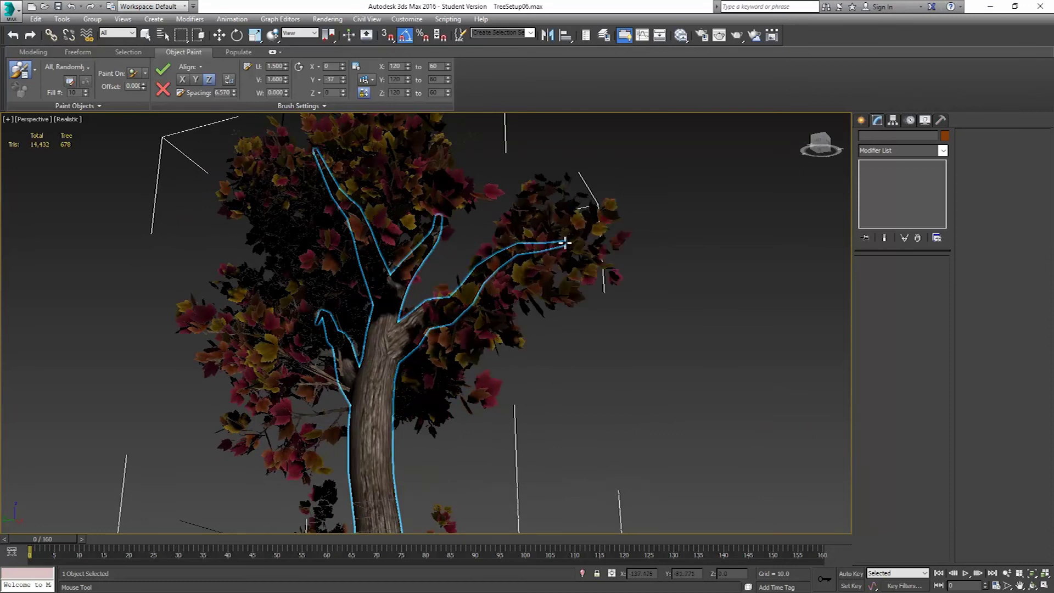
alt+middle_drag(470, 306, 387, 356)
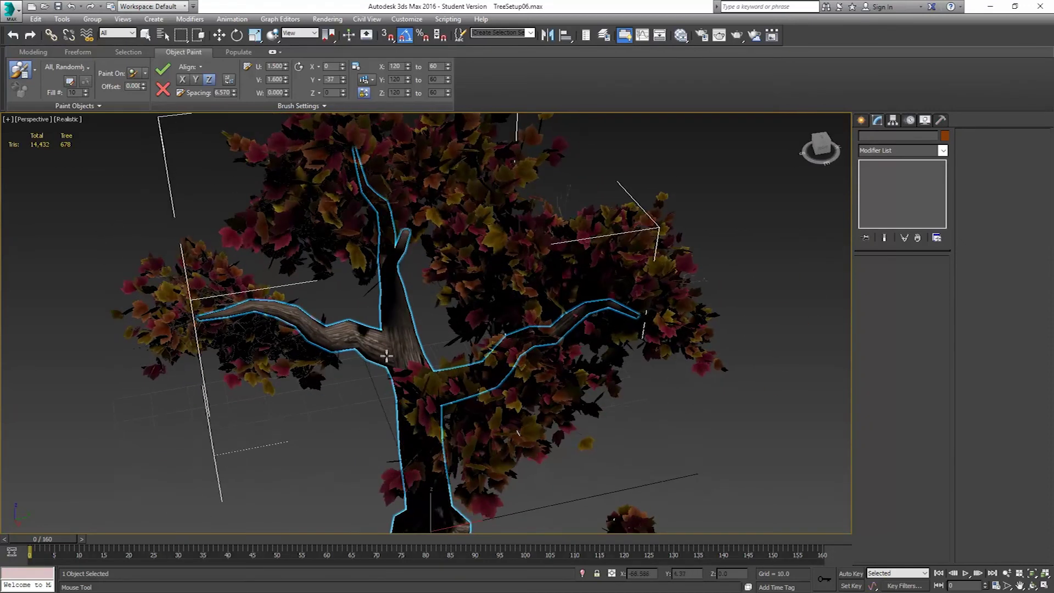
mouse_move(387, 356)
mouse_down()
mouse_move(373, 332)
mouse_move(331, 338)
mouse_move(305, 319)
mouse_move(248, 305)
mouse_move(217, 316)
mouse_up()
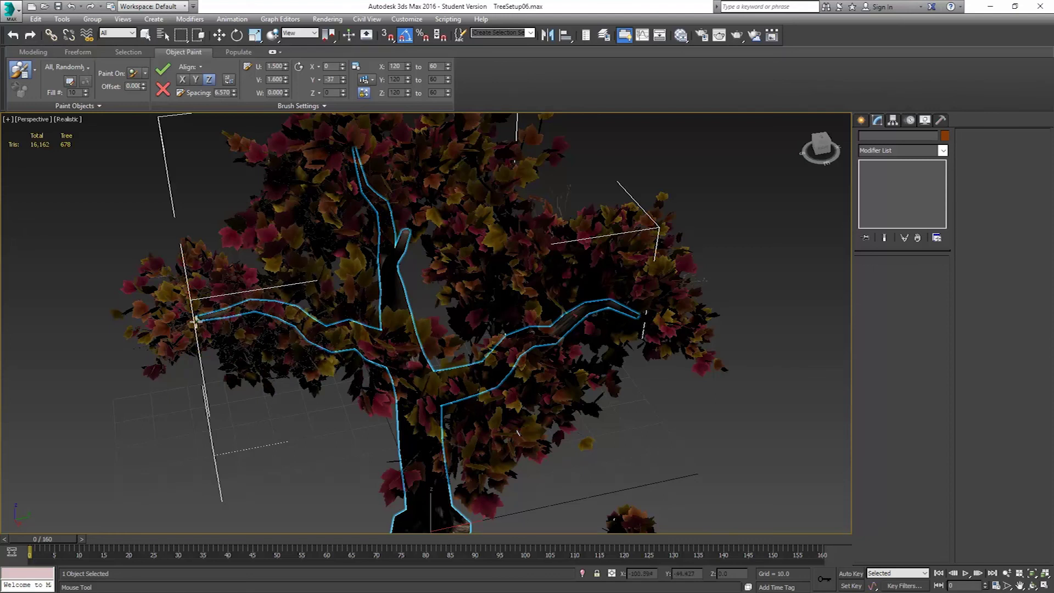
mouse_move(312, 391)
alt+middle_down()
mouse_move(348, 347)
mouse_move(411, 359)
mouse_move(383, 370)
mouse_move(393, 318)
alt+middle_up()
drag(403, 280, 496, 146)
alt+middle_drag(541, 222, 387, 273)
Add leaves toward the upper-left branch and along the trunk and branches.
mouse_move(377, 307)
mouse_down()
mouse_move(349, 245)
mouse_move(271, 165)
mouse_up()
alt+middle_drag(388, 290, 356, 283)
alt+middle_drag(445, 351, 345, 264)
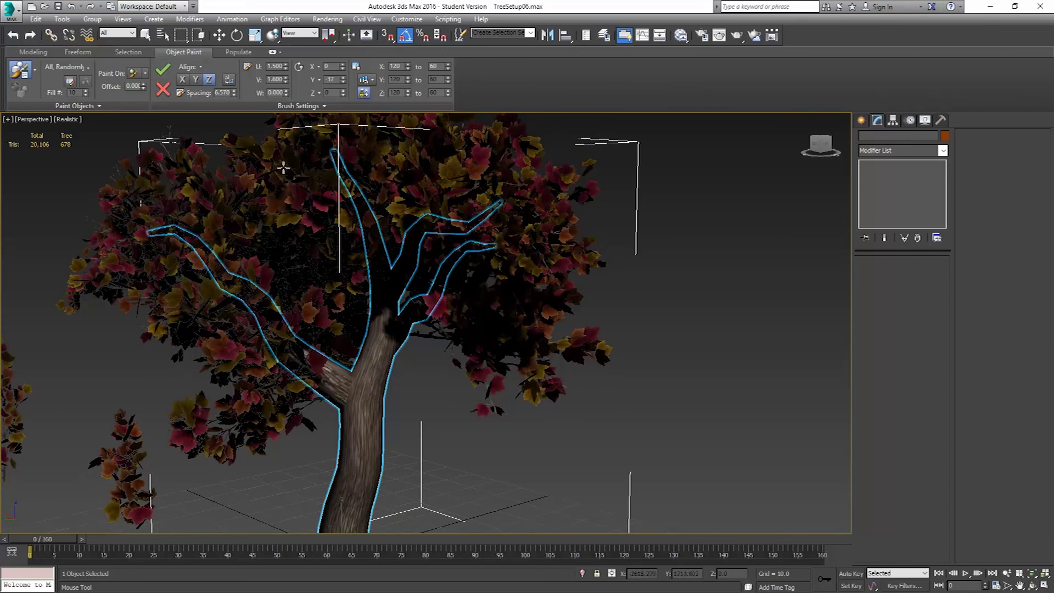
middle_drag(405, 400, 427, 327)
alt+middle_drag(382, 387, 374, 338)
mouse_move(367, 343)
mouse_down()
mouse_move(405, 263)
mouse_move(378, 181)
mouse_move(409, 276)
mouse_up()
alt+middle_drag(409, 276, 441, 210)
Enlarge new leaf clusters to scale 144 and fill in around the trunk's fork.
mouse_move(407, 66)
mouse_down()
mouse_move(407, 50)
mouse_move(449, 64)
mouse_move(448, 47)
mouse_up()
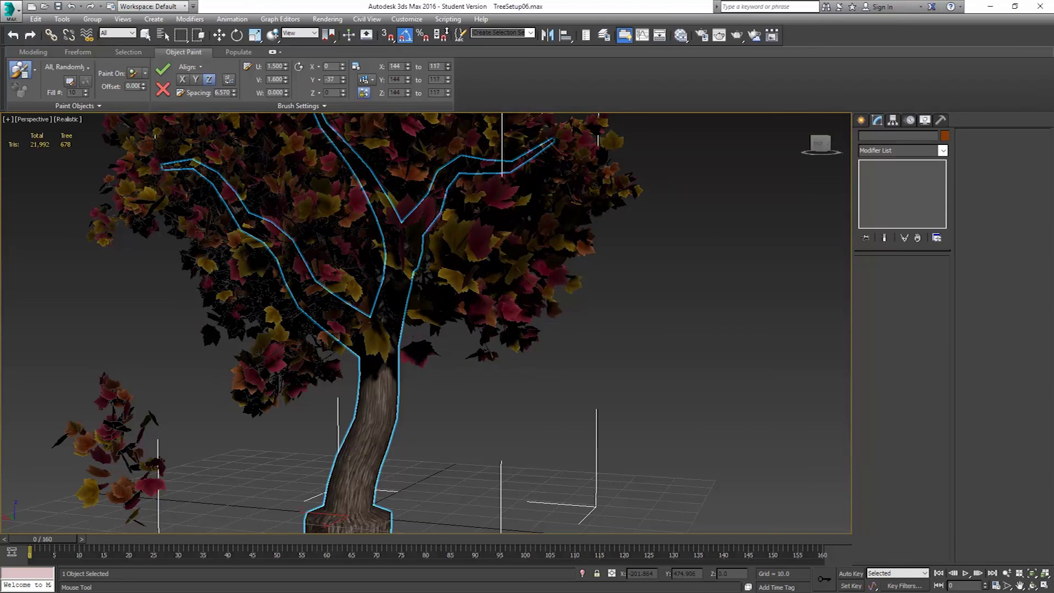
alt+middle_drag(433, 214, 299, 216)
alt+middle_drag(395, 239, 438, 238)
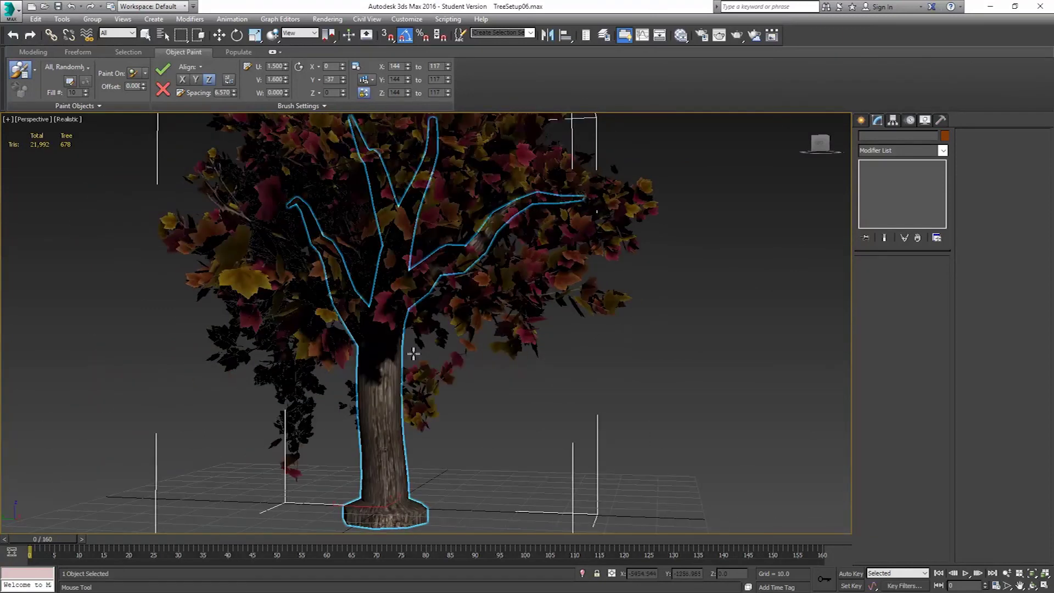
drag(387, 352, 377, 310)
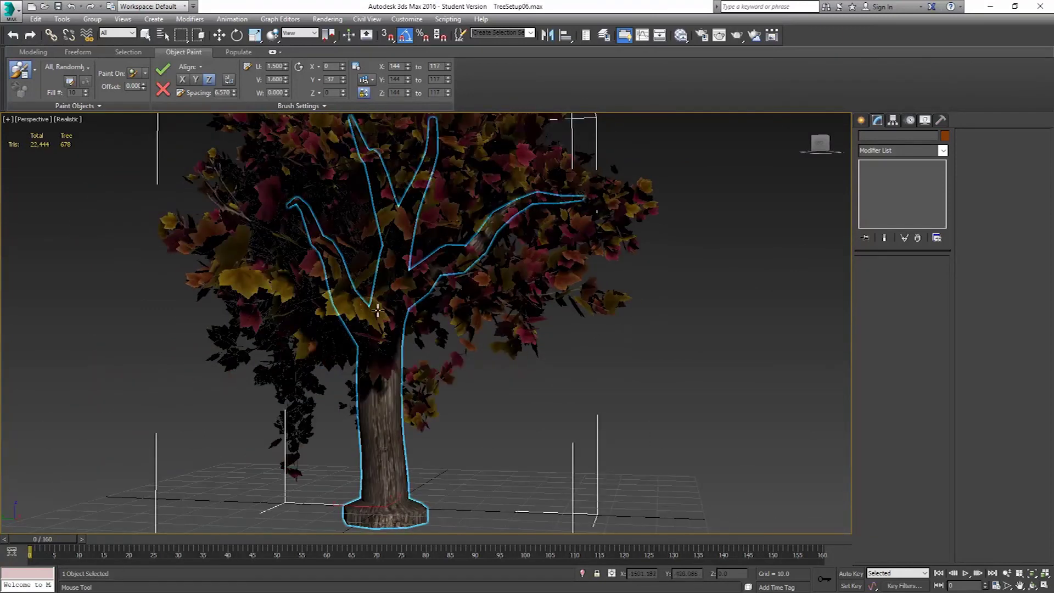
alt+middle_drag(380, 316, 336, 341)
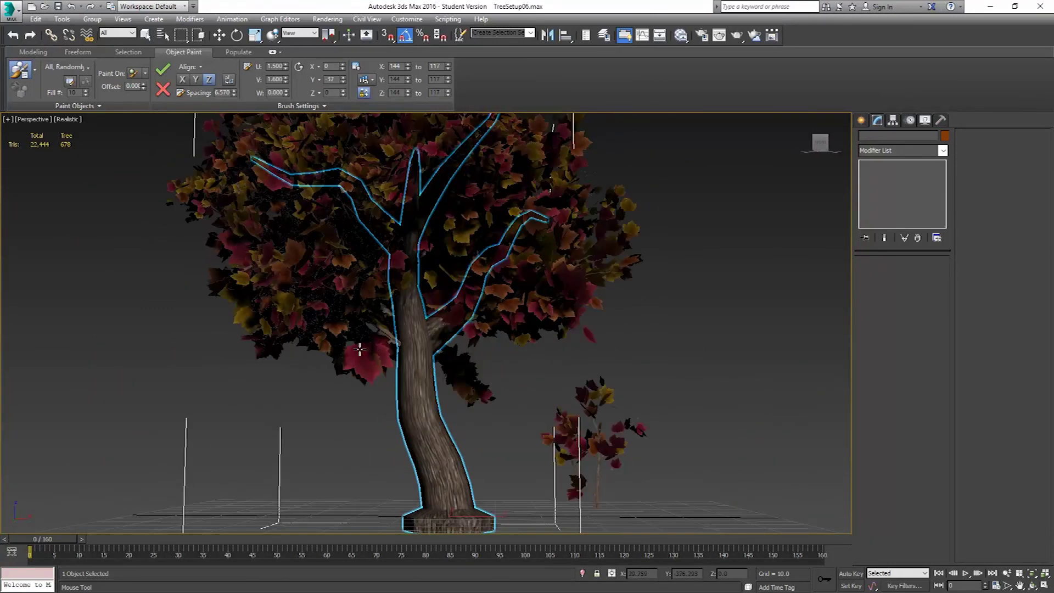
scroll(357, 353, up, 1)
mouse_move(391, 352)
mouse_down()
mouse_move(413, 322)
mouse_move(415, 298)
mouse_up()
mouse_move(473, 331)
alt+middle_down()
mouse_move(400, 351)
mouse_move(519, 334)
mouse_move(605, 294)
alt+middle_up()
scroll(448, 344, down, 5)
Hide the three loose source branch clusters beside the tree.
key(w)
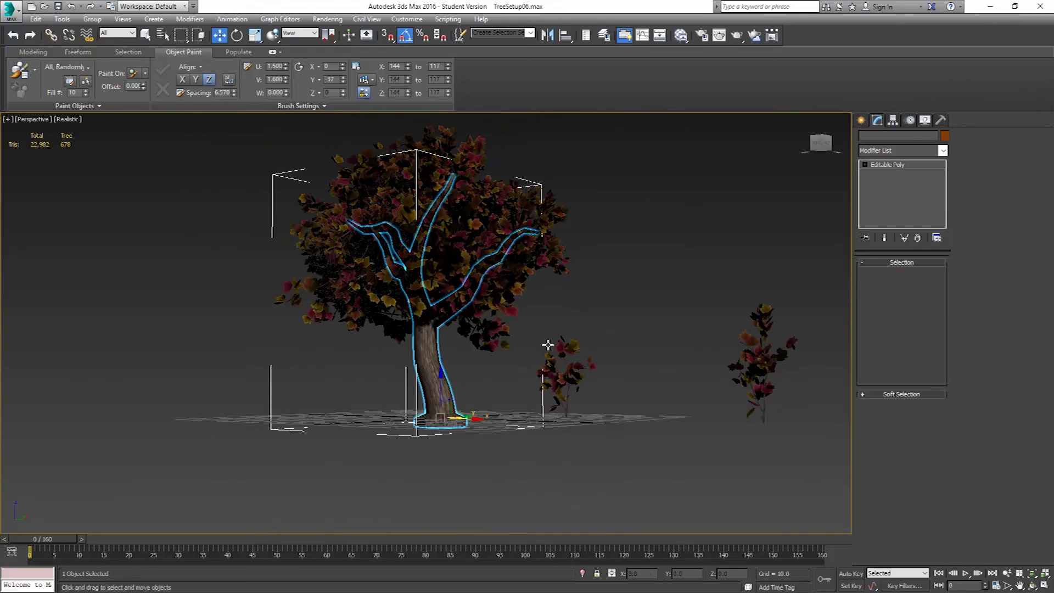
click(564, 364)
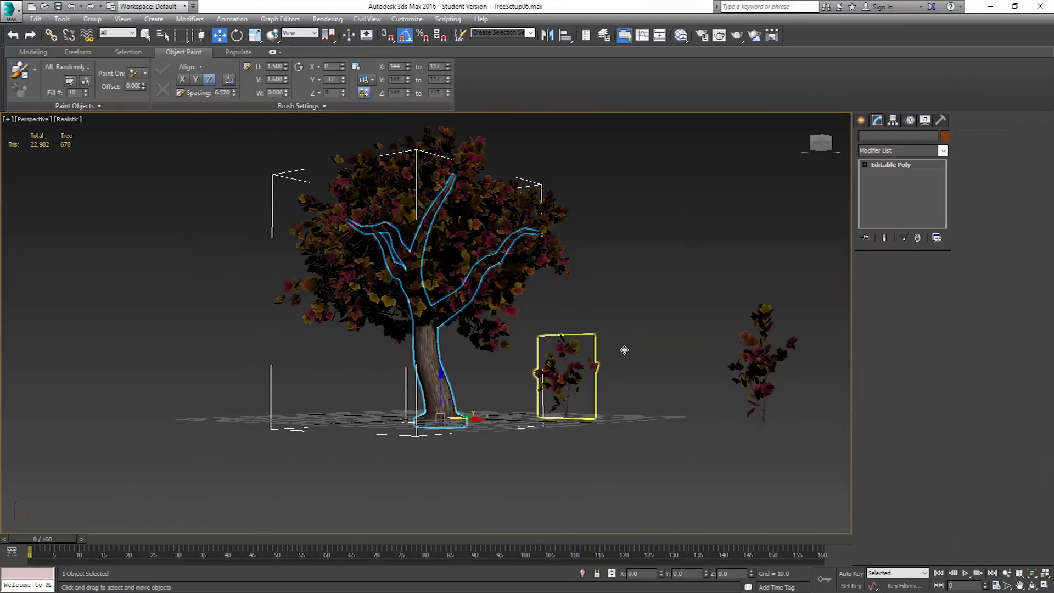
middle_drag(623, 350, 537, 365)
ctrl+drag(599, 287, 733, 440)
middle_drag(698, 394, 545, 394)
ctrl+drag(803, 444, 790, 428)
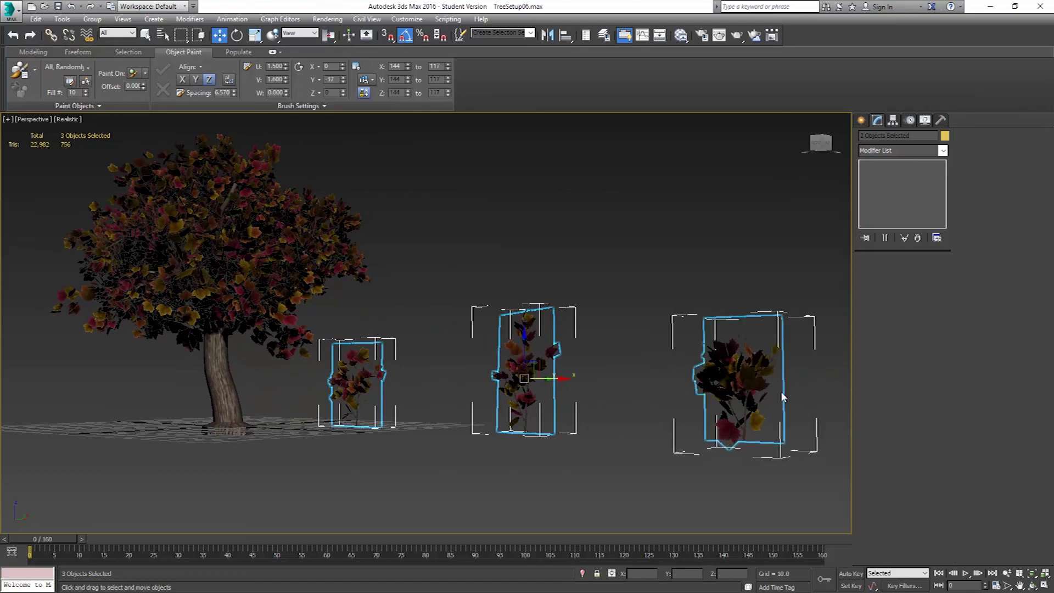
right_click(750, 376)
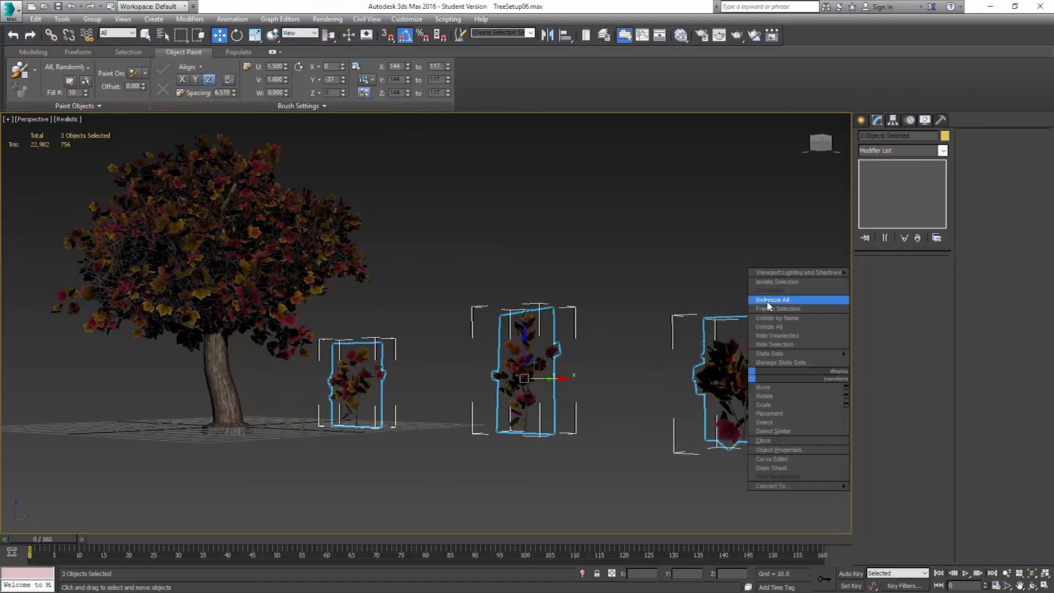
click(774, 344)
Check the leafed tree from several angles and select the Tree trunk object.
middle_drag(443, 353, 674, 383)
alt+middle_drag(441, 380, 518, 389)
alt+middle_drag(233, 398, 294, 437)
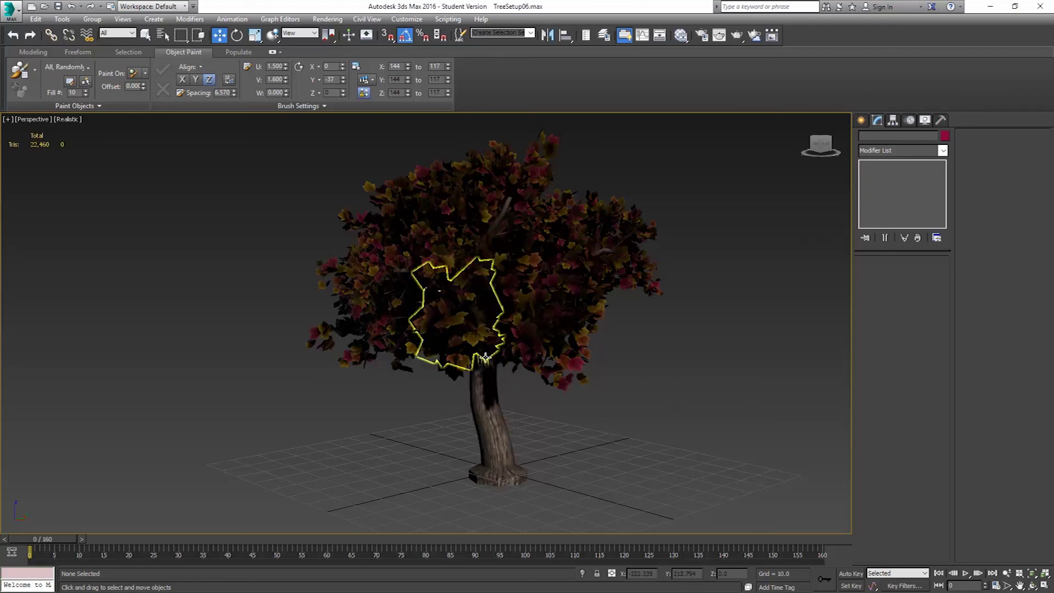
alt+middle_drag(499, 411, 520, 410)
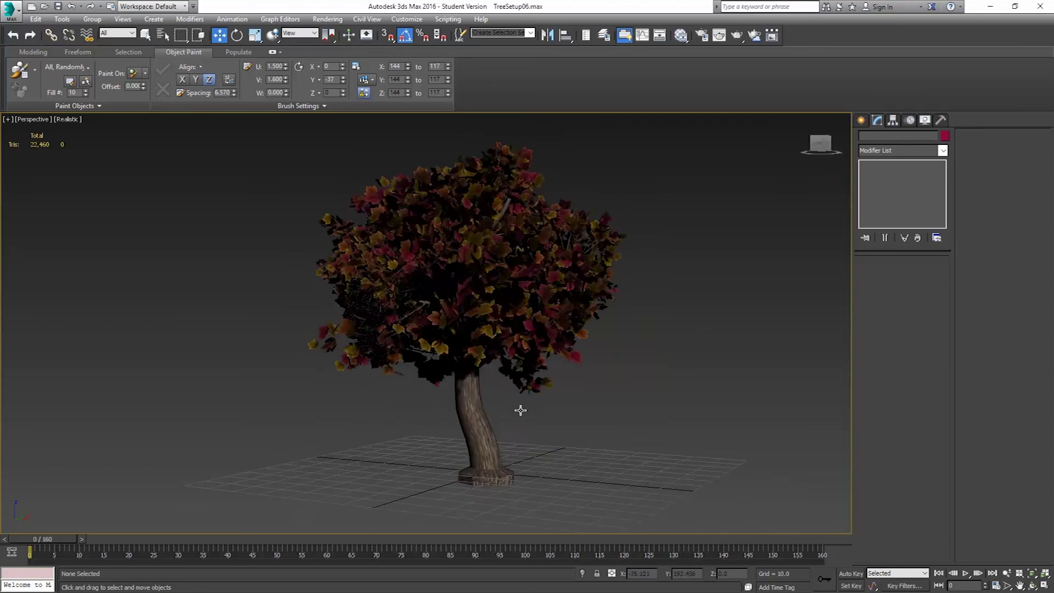
key(F4)
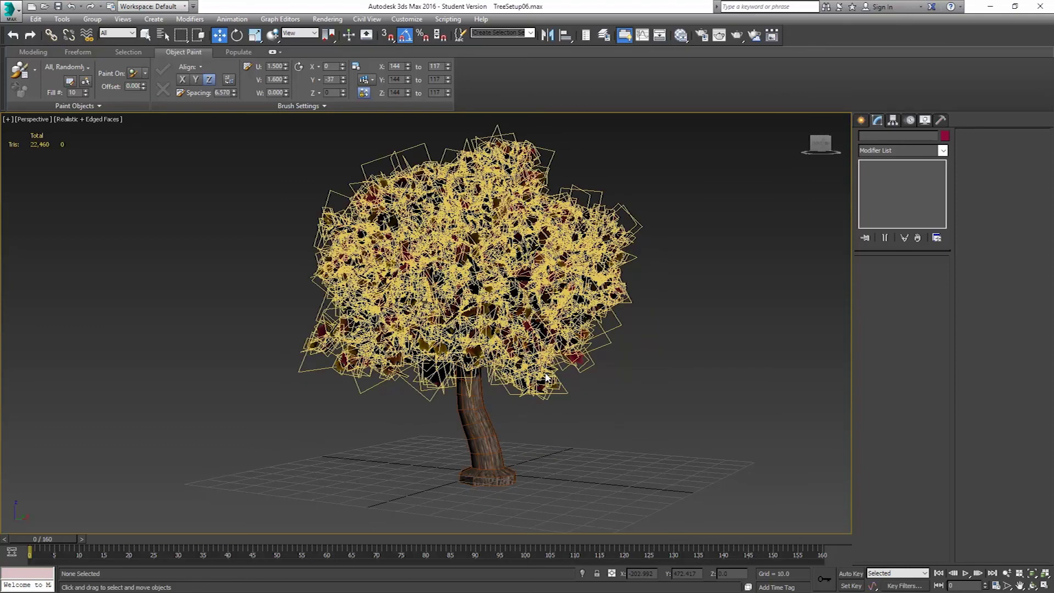
key(F4)
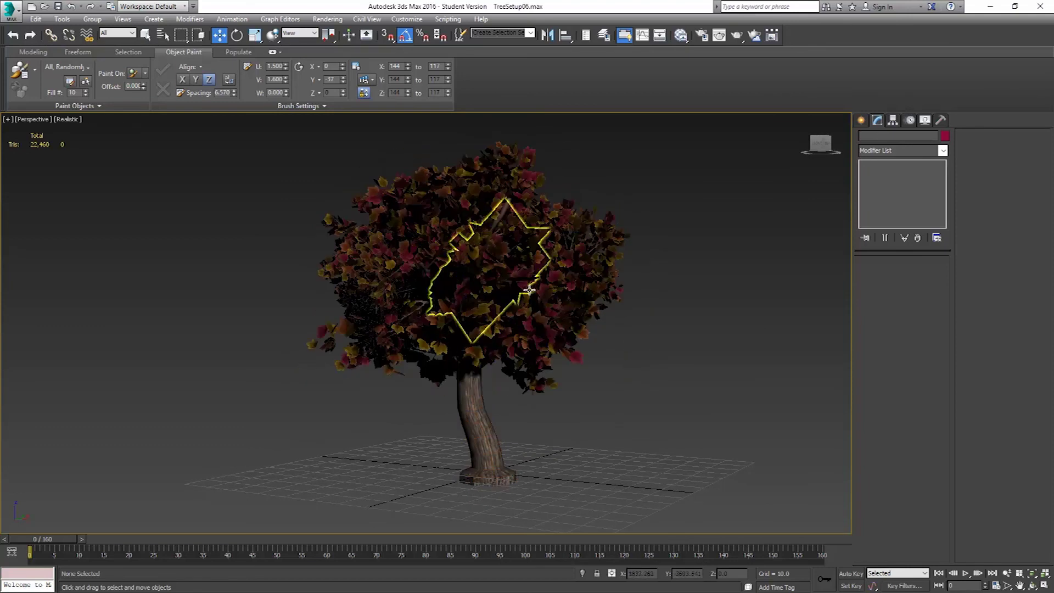
click(478, 412)
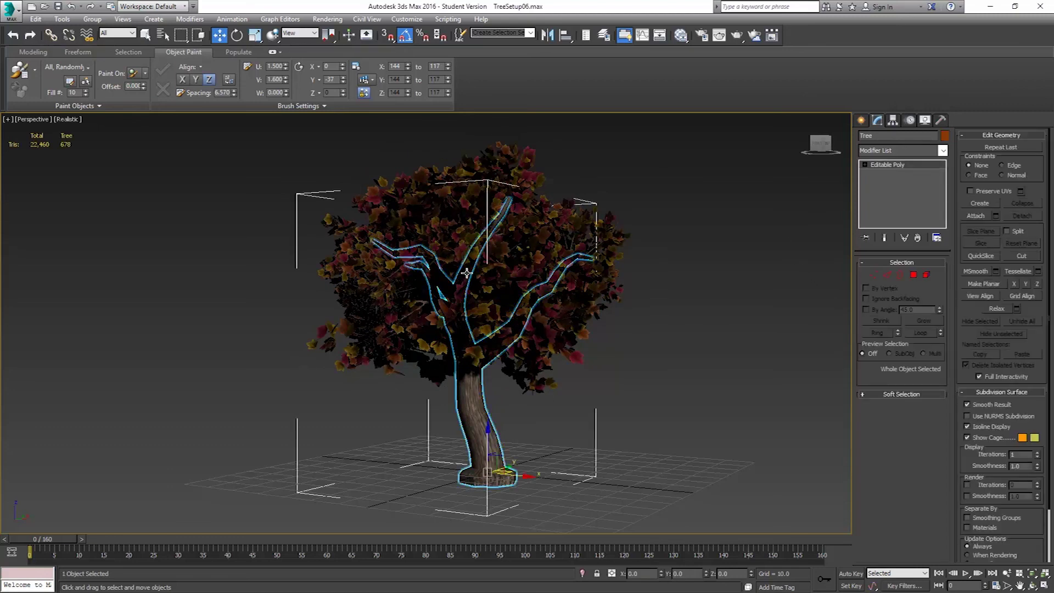
Save the scene as the next version, TreeSetup07.max.
click(14, 14)
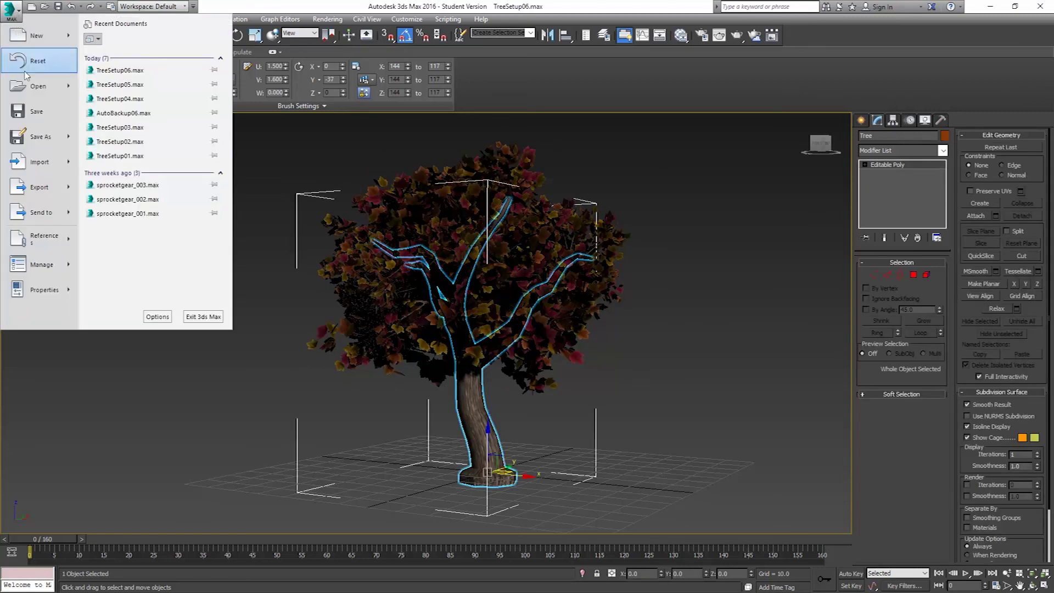
click(41, 137)
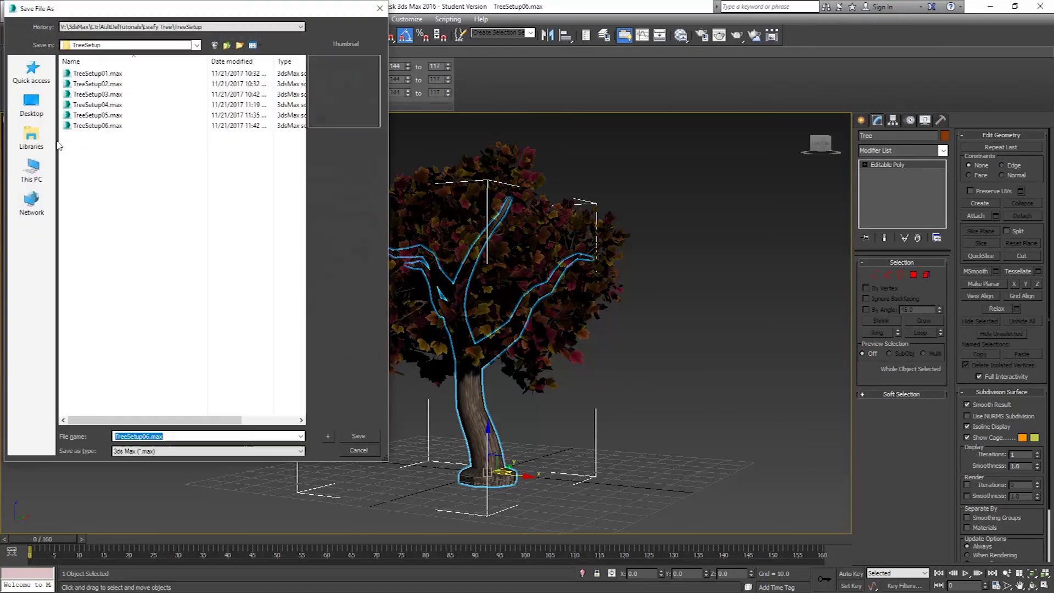
click(329, 435)
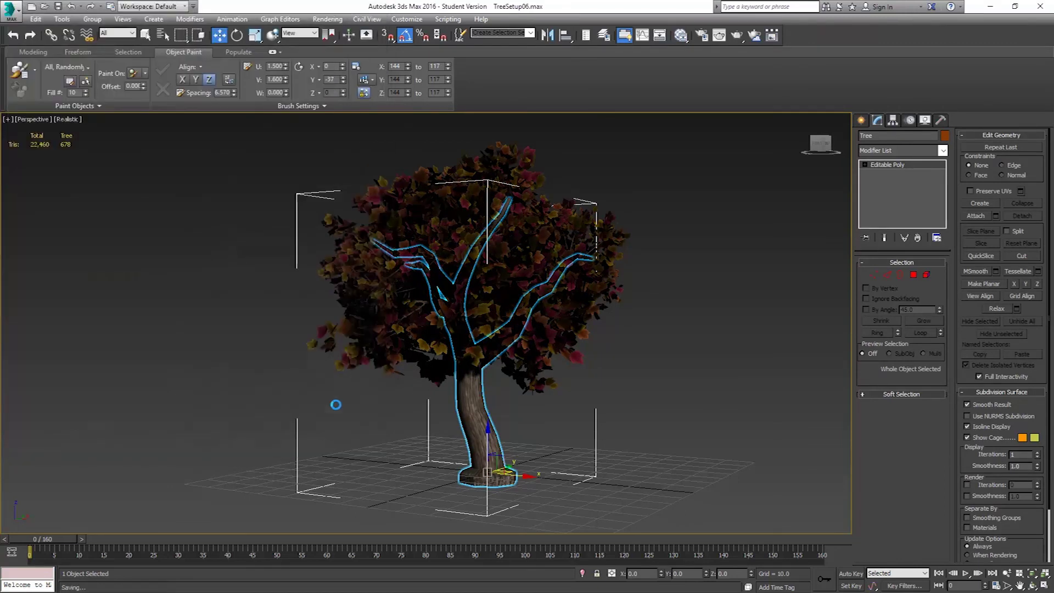
Open the Scene Explorer and dock it on the left edge of the viewport.
click(63, 21)
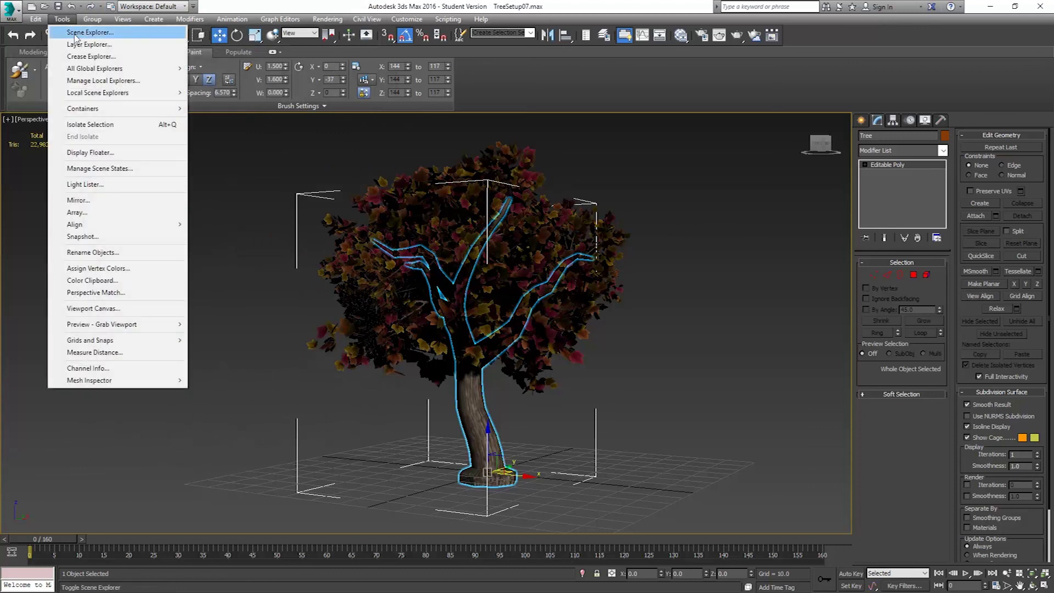
click(75, 34)
drag(1053, 144, 24, 123)
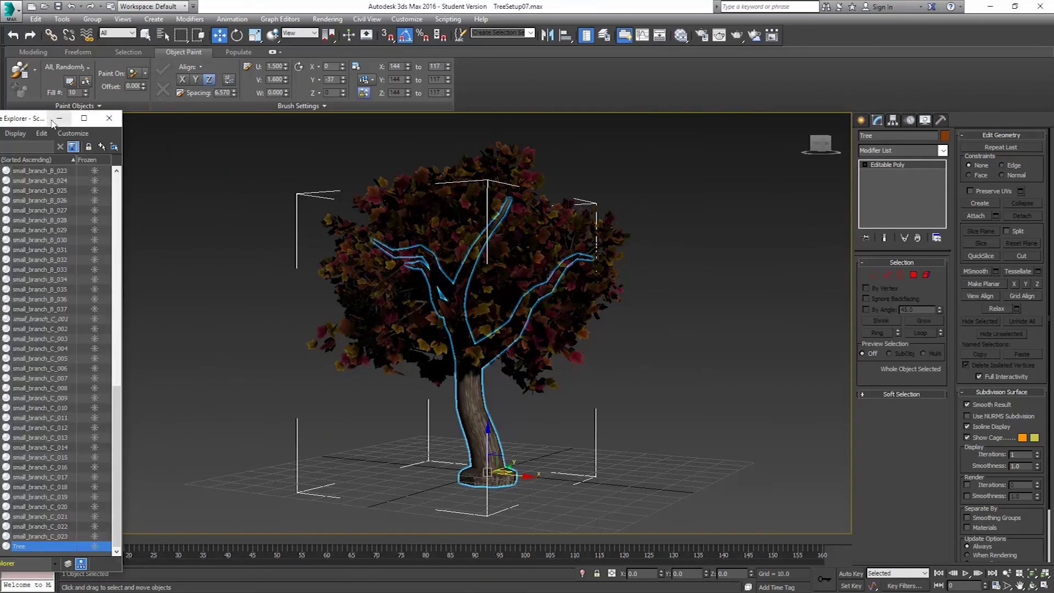
double_click(38, 114)
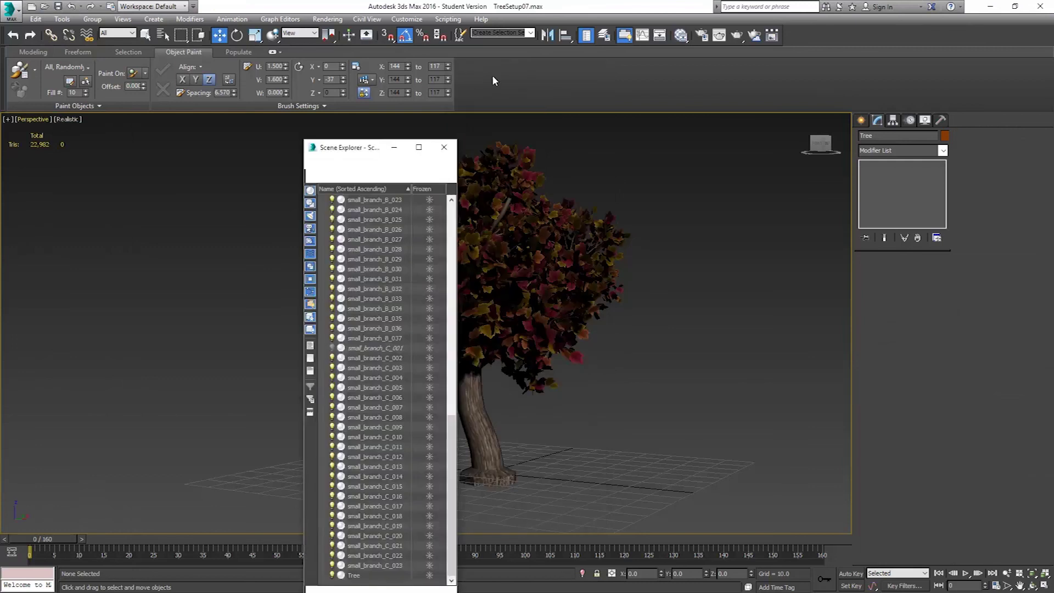
drag(510, 77, 4, 161)
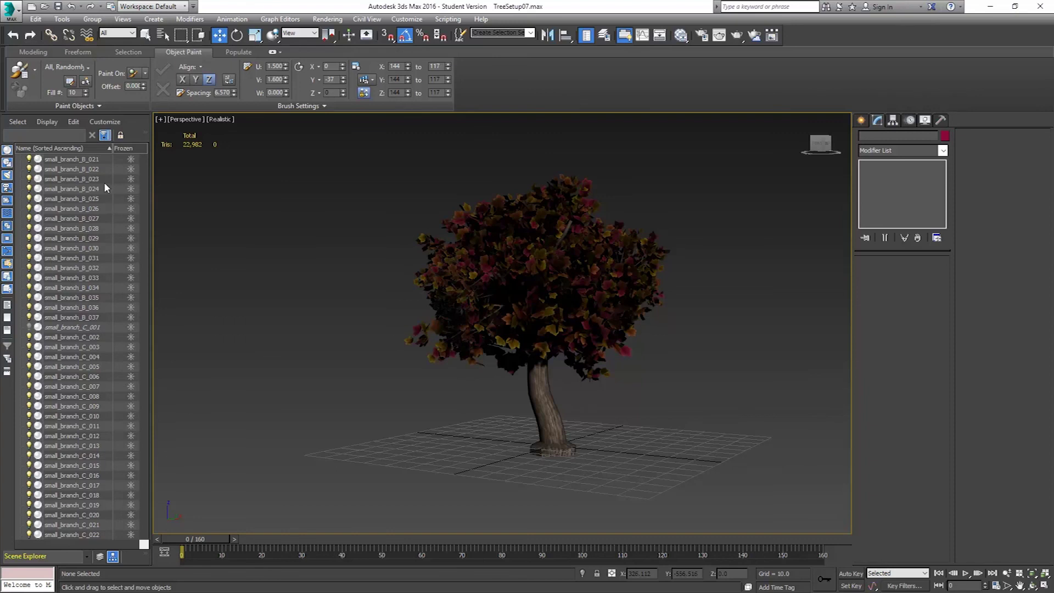
scroll(74, 272, up, 12)
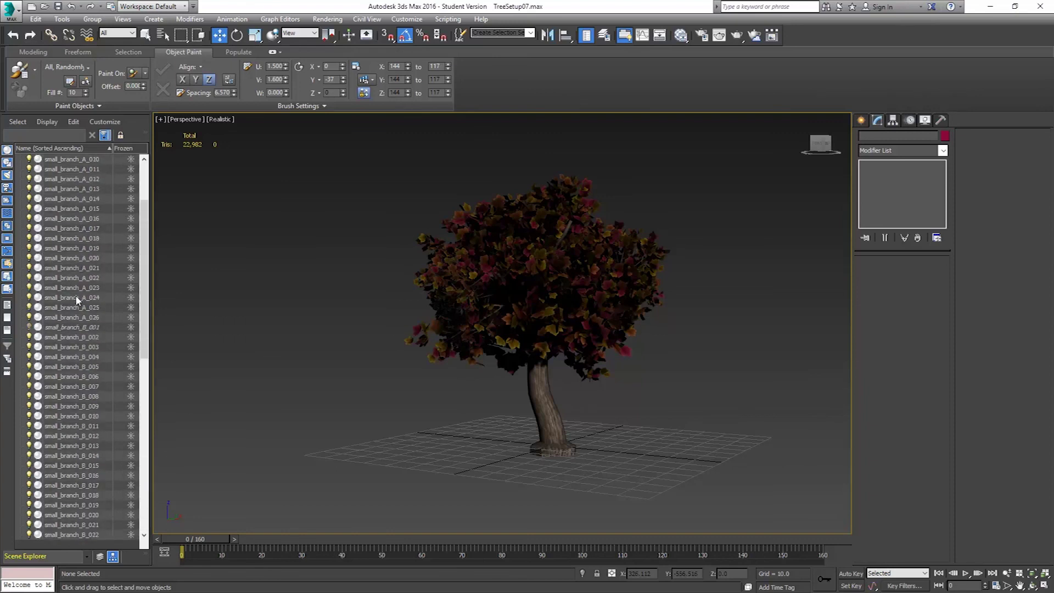
scroll(74, 294, up, 1)
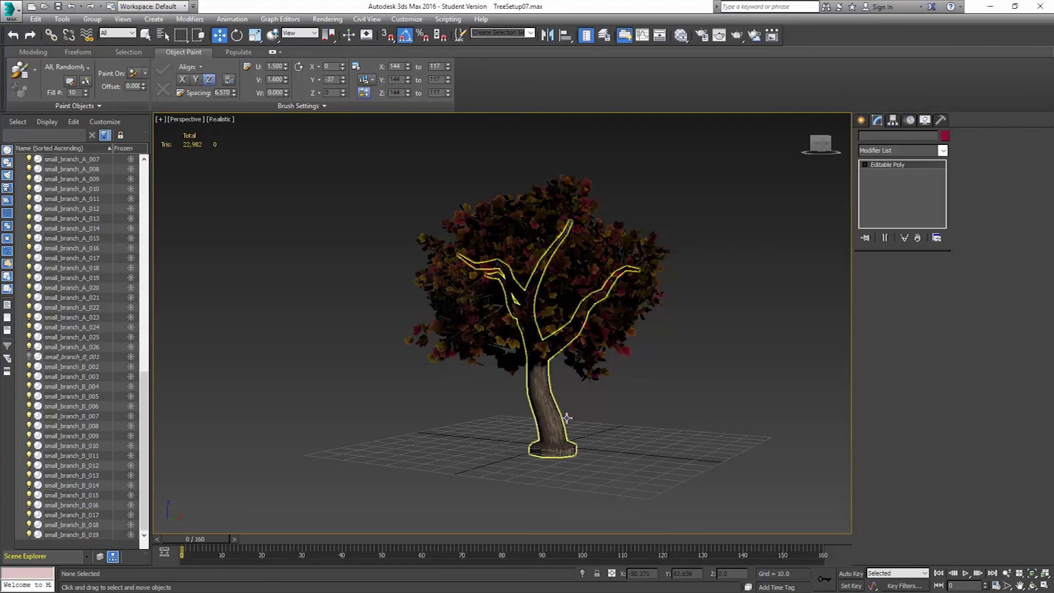
Attach every painted small_branch object from the Attach List into the Tree mesh.
click(535, 423)
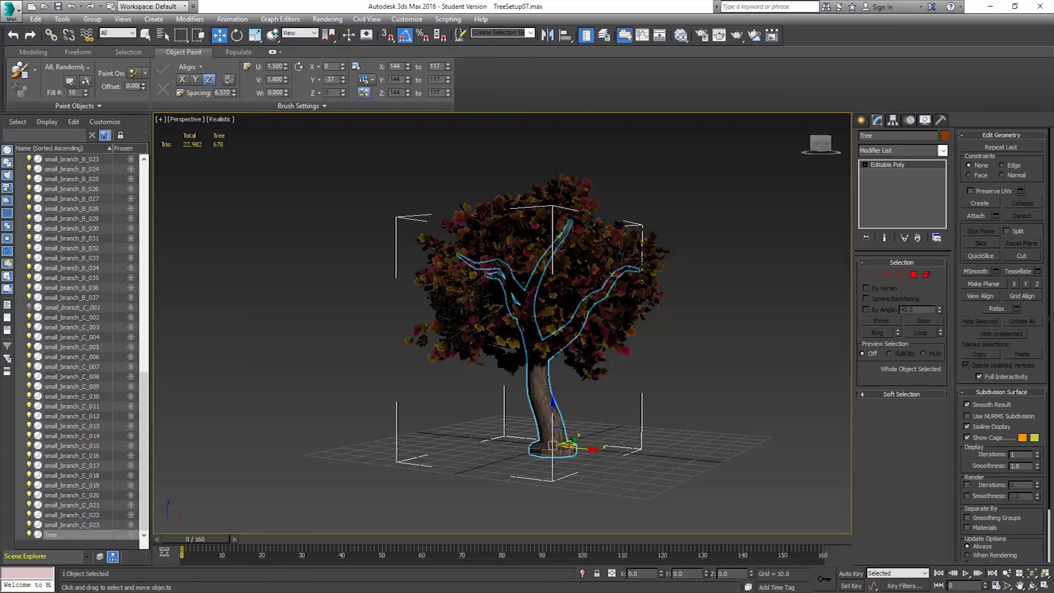
click(996, 216)
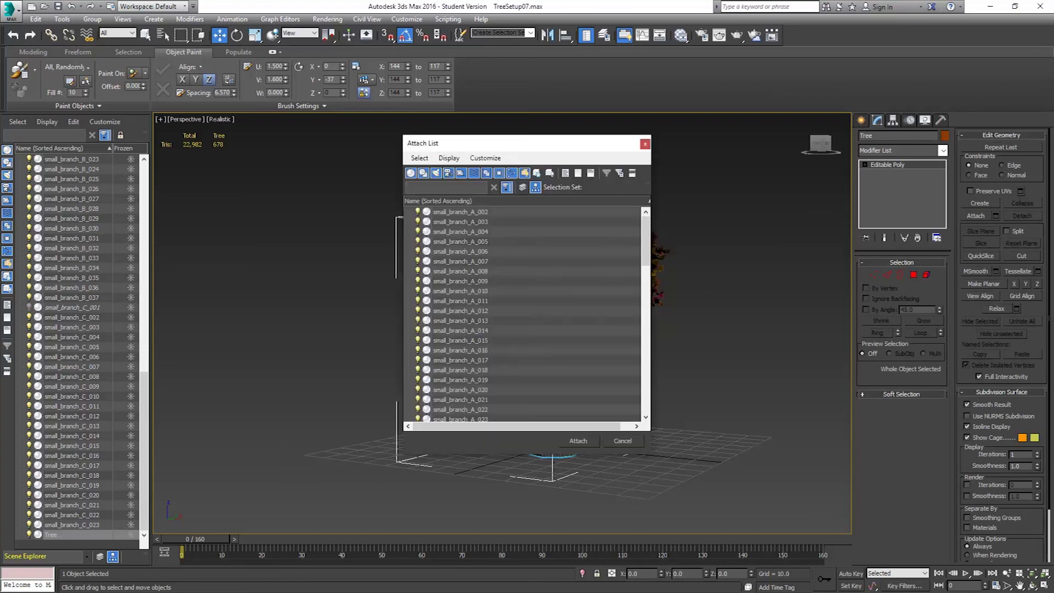
click(447, 214)
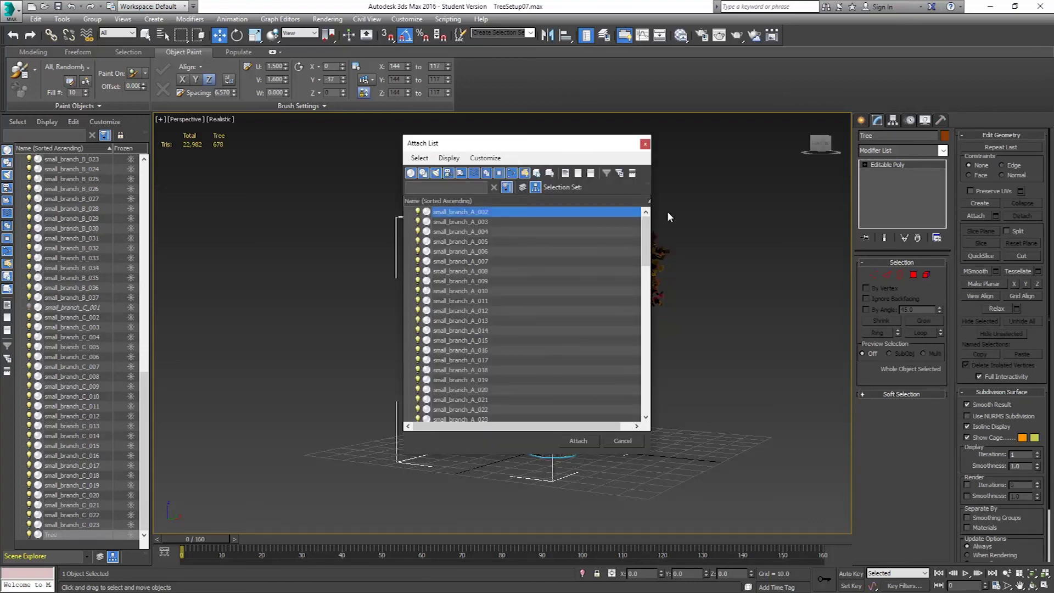
drag(646, 258, 643, 409)
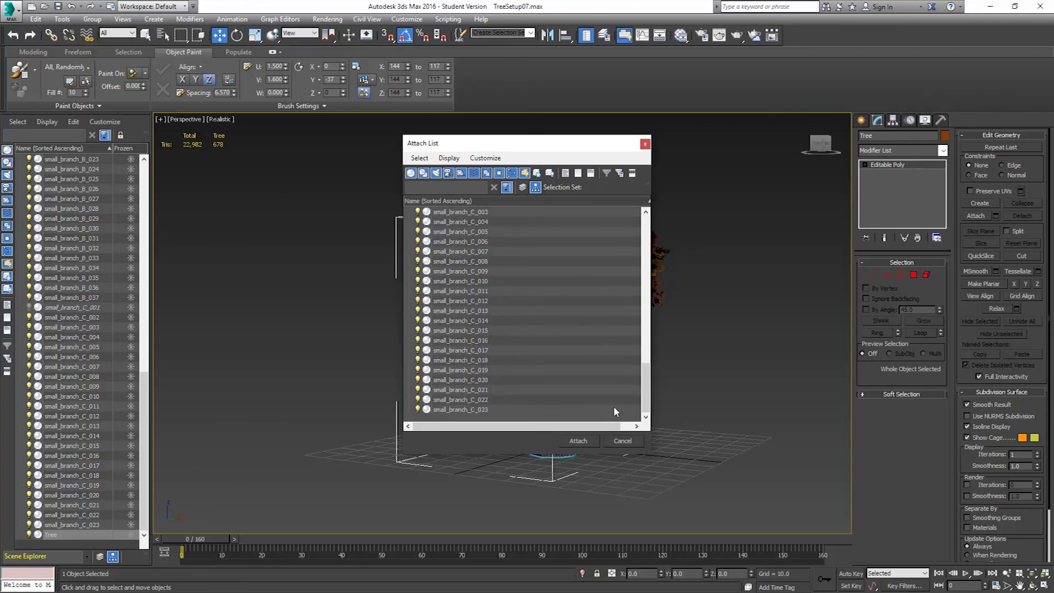
shift+click(451, 410)
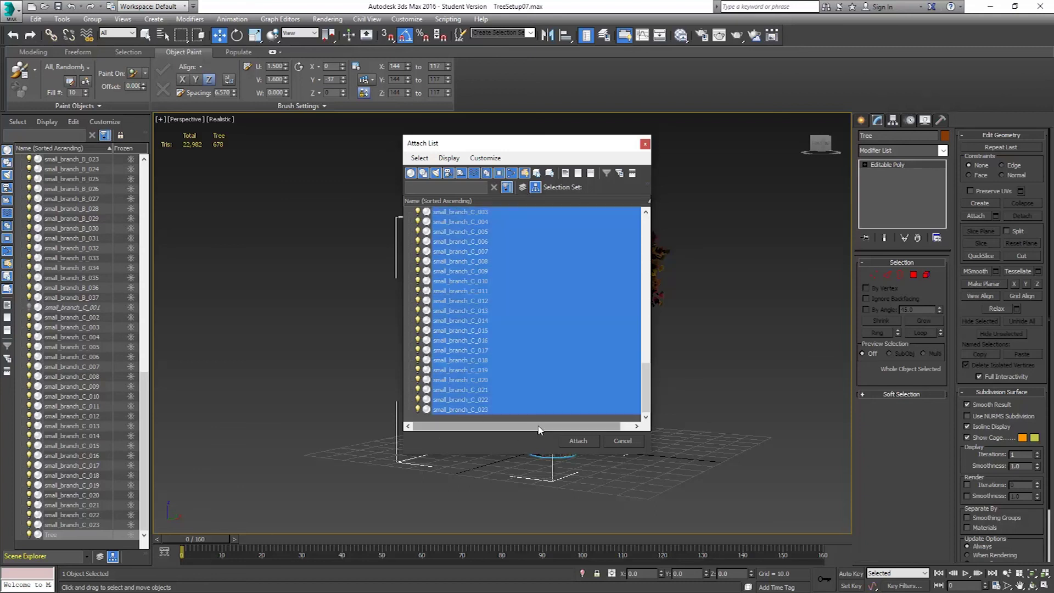
click(577, 440)
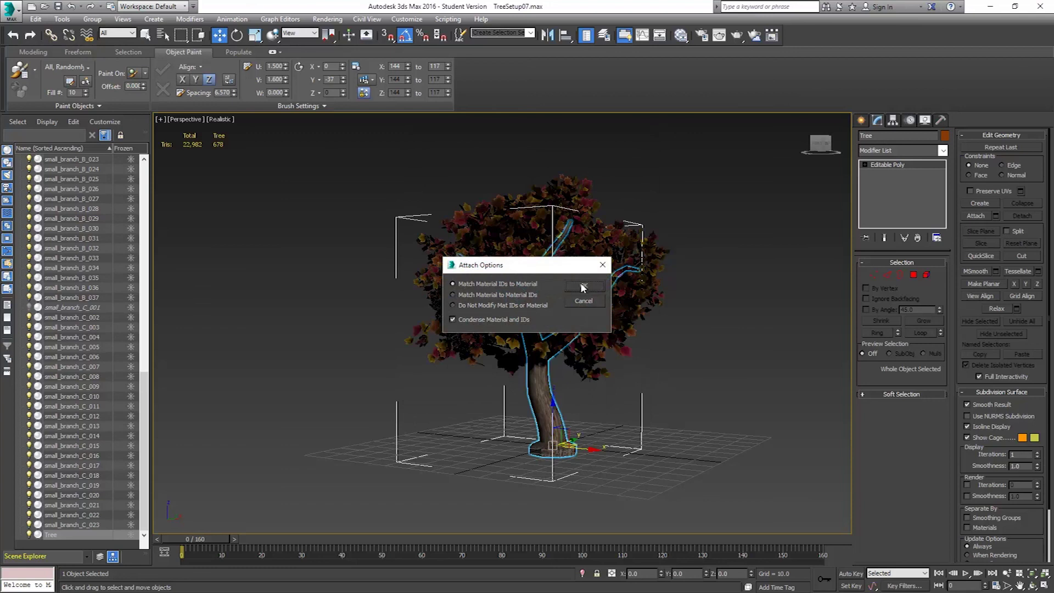
click(582, 286)
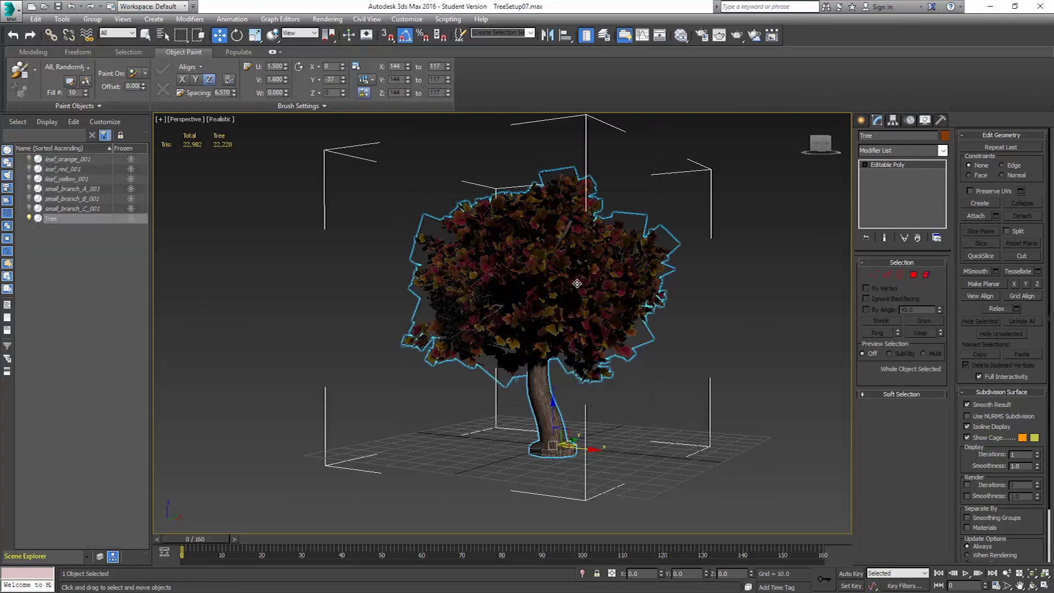
click(752, 378)
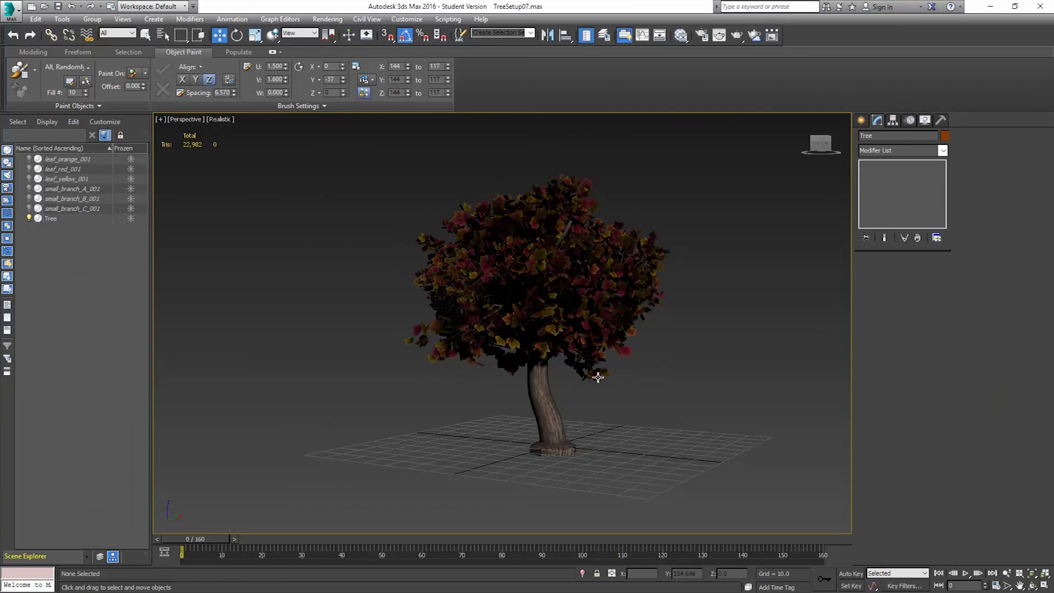
Add a standard Skylight, Sky001, beside the tree with Cast Shadows enabled.
click(541, 404)
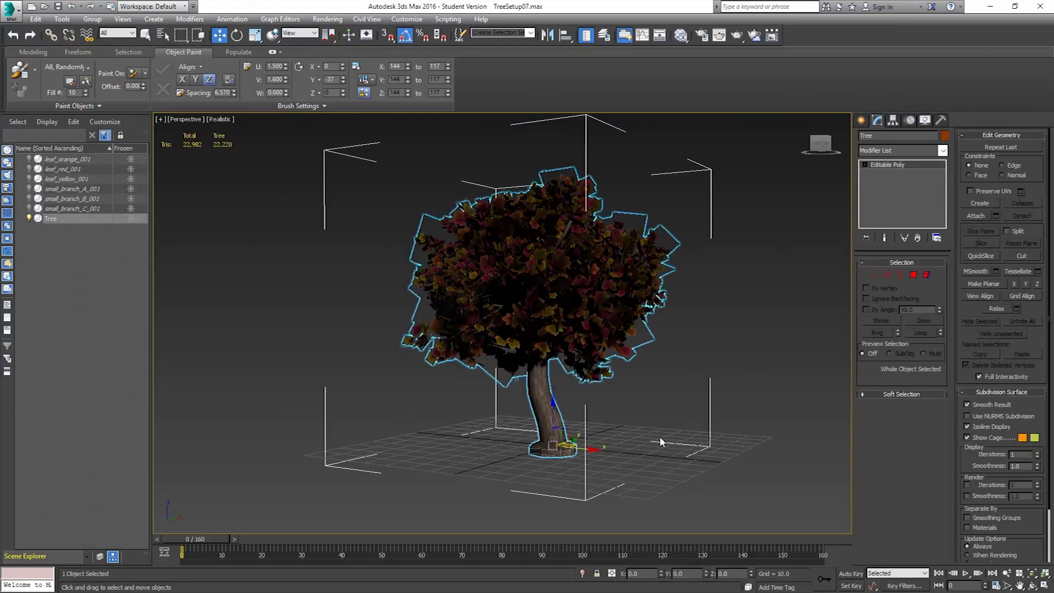
key(F4)
key(F4)
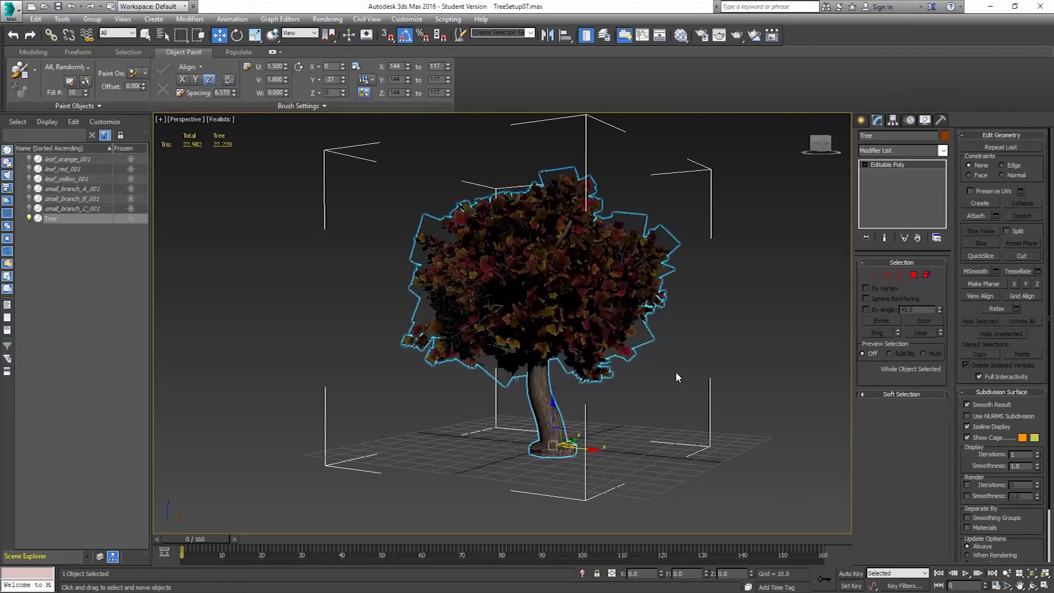
alt+middle_drag(675, 371, 684, 377)
click(860, 120)
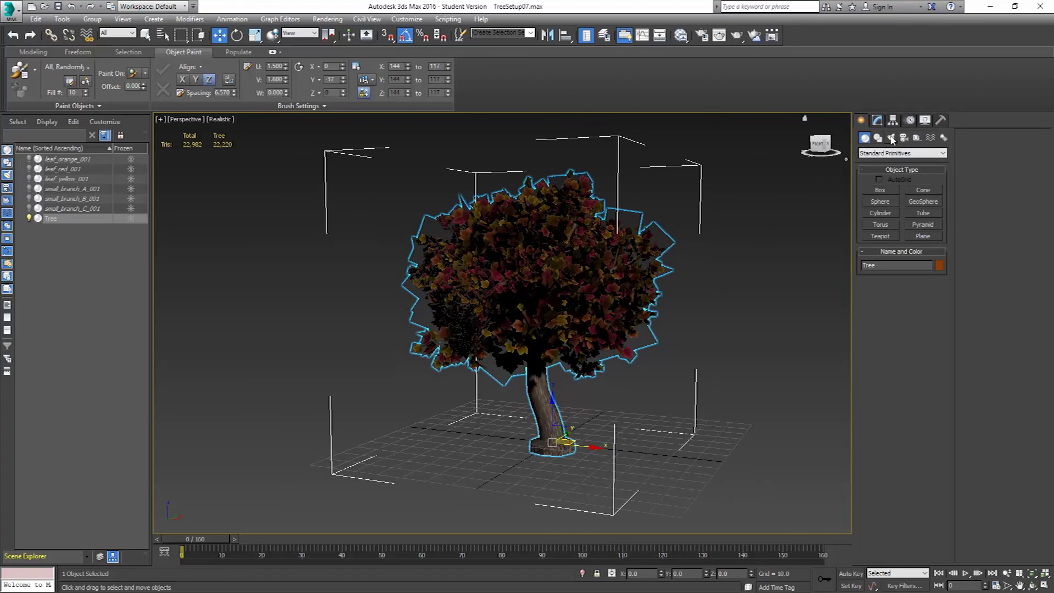
click(890, 138)
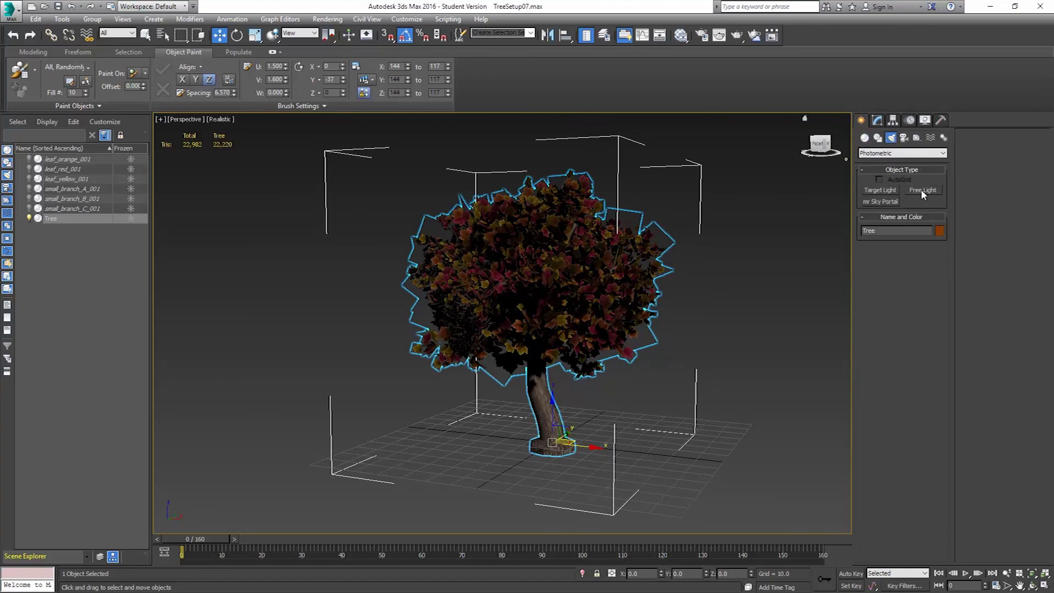
click(881, 154)
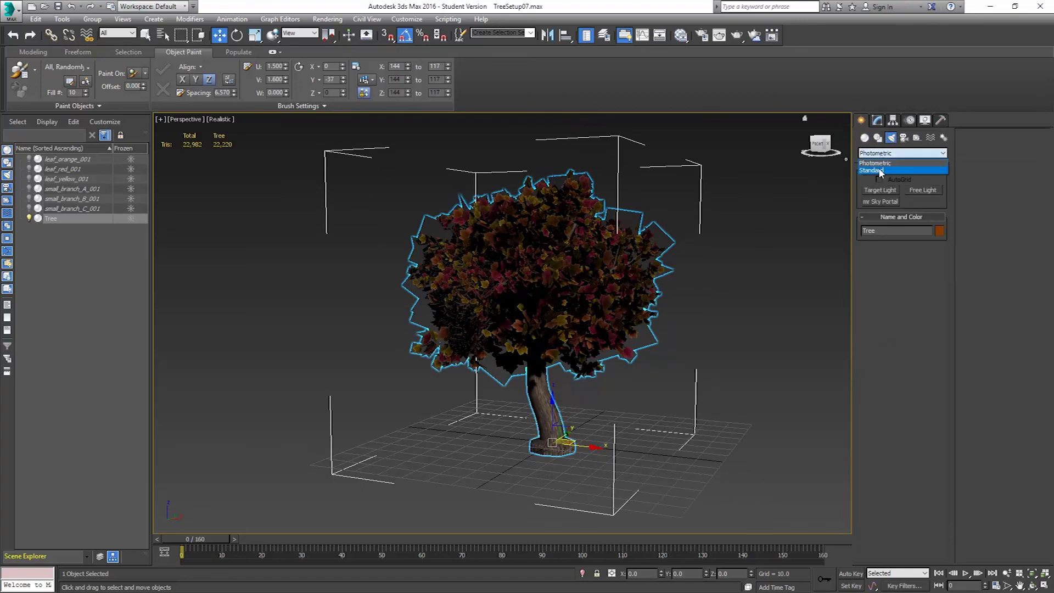
click(878, 170)
click(920, 212)
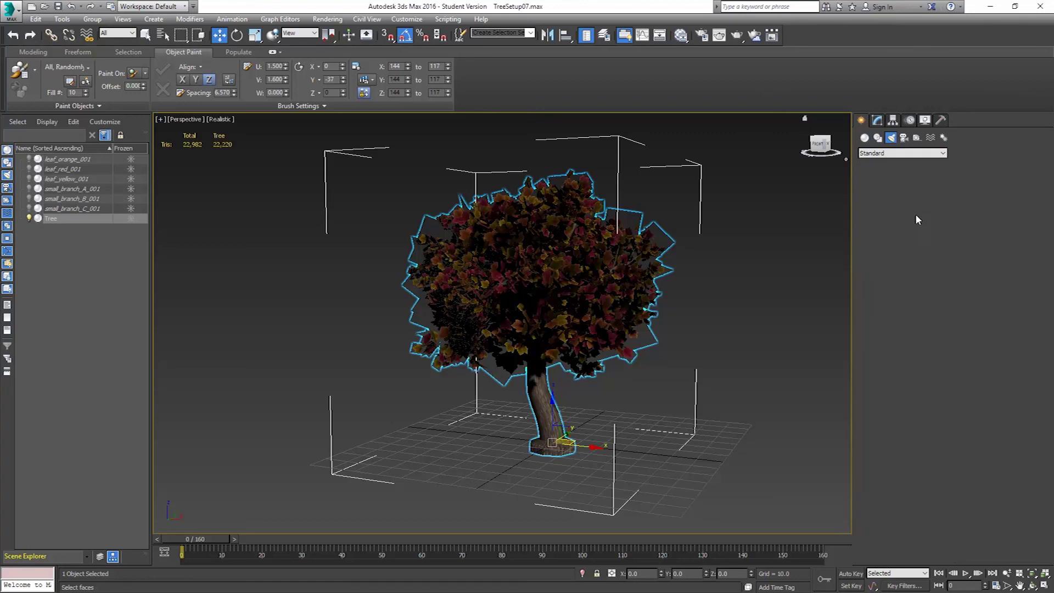
click(750, 424)
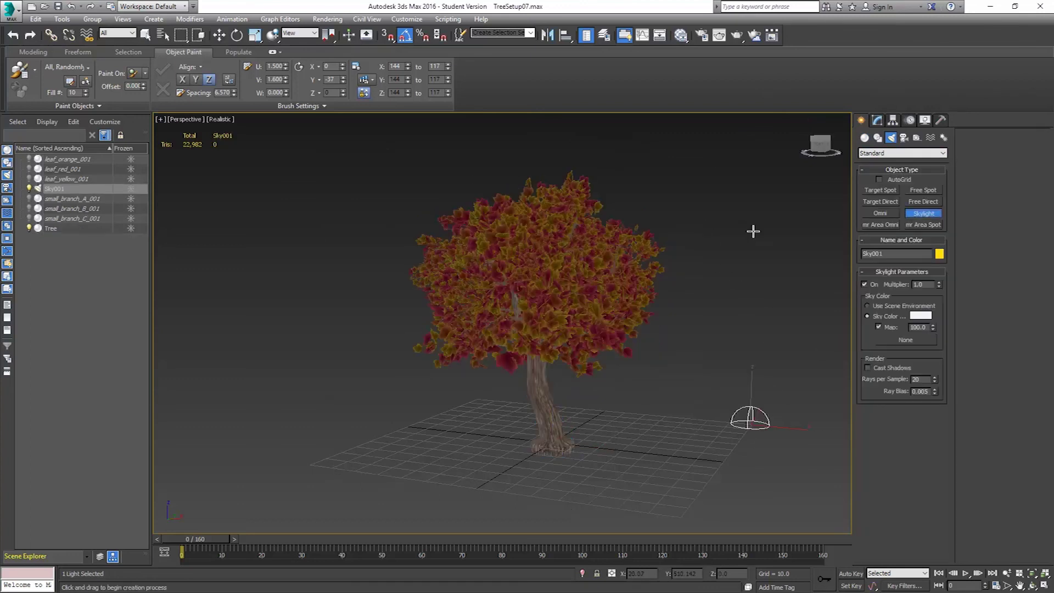
click(891, 368)
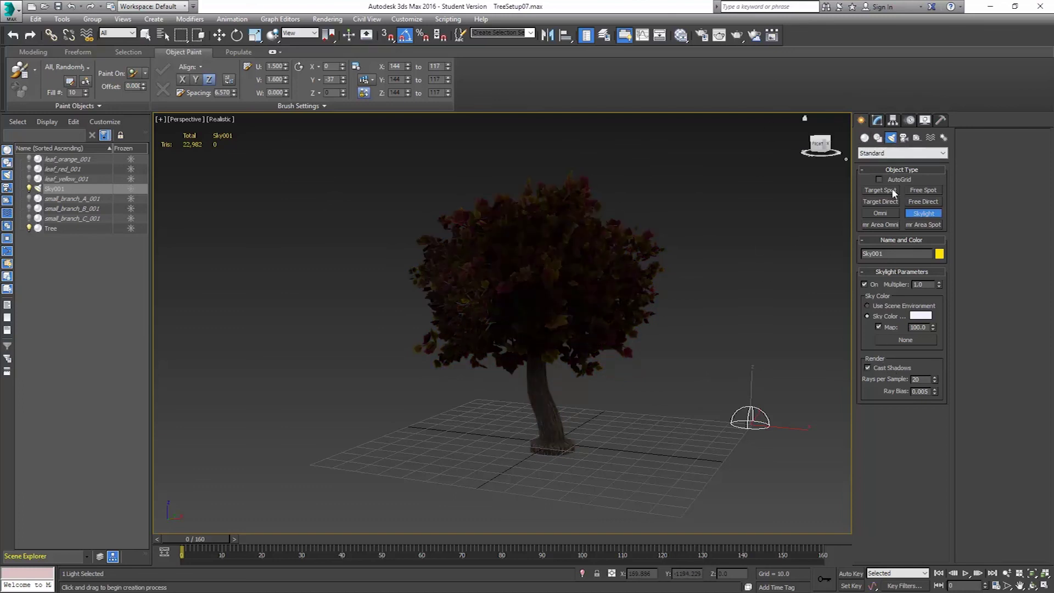
Switch to the Front view and frame the tree for placing an omni light.
click(880, 213)
key(f)
middle_drag(746, 184, 785, 293)
scroll(746, 253, up, 4)
scroll(669, 256, down, 6)
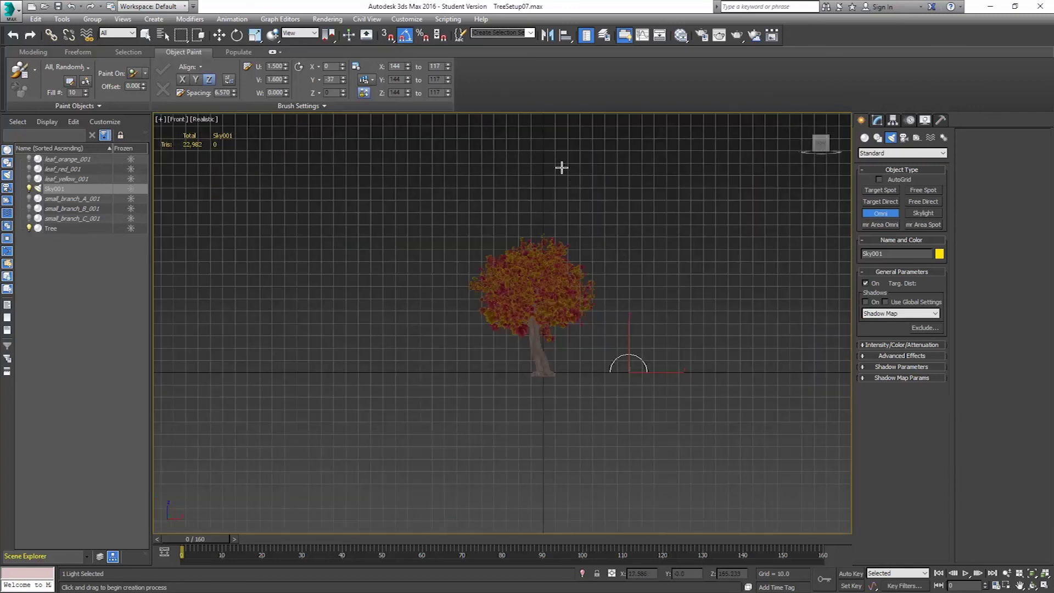
Place Omni001 above the tree with shadows on and Far Attenuation enabled.
click(535, 134)
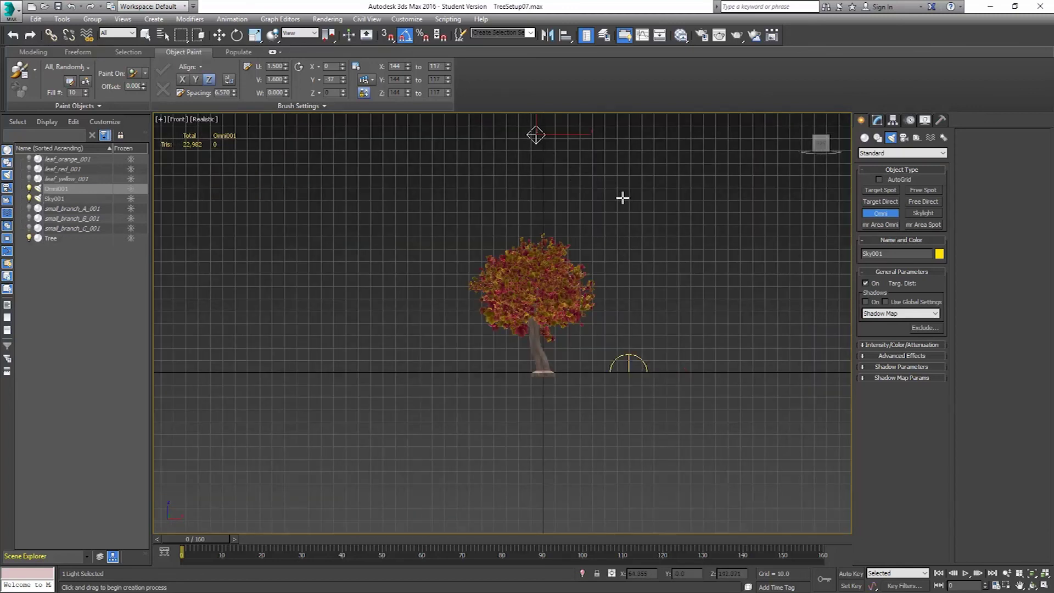
click(865, 301)
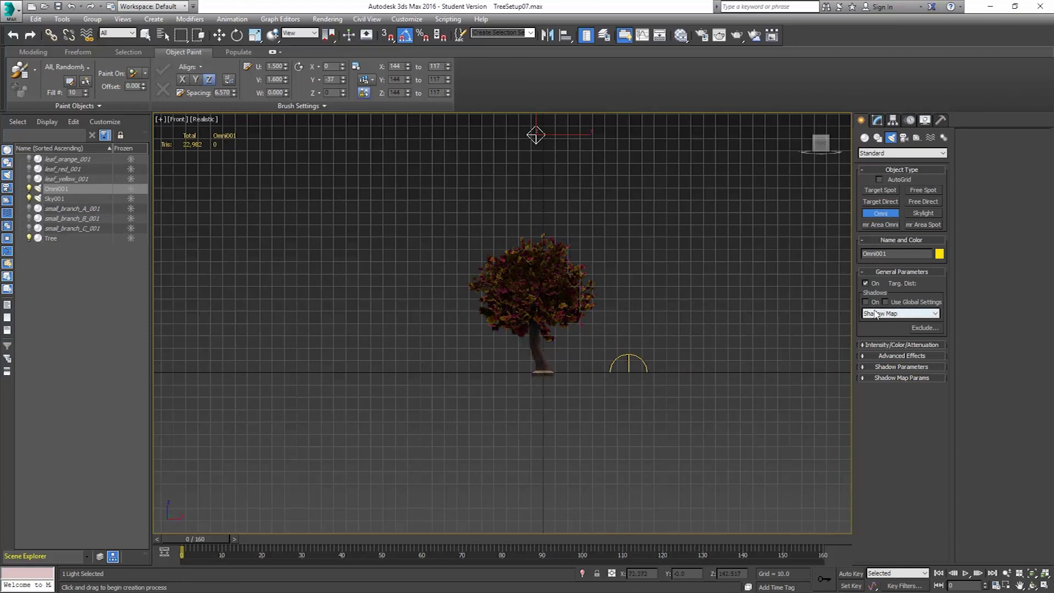
click(881, 346)
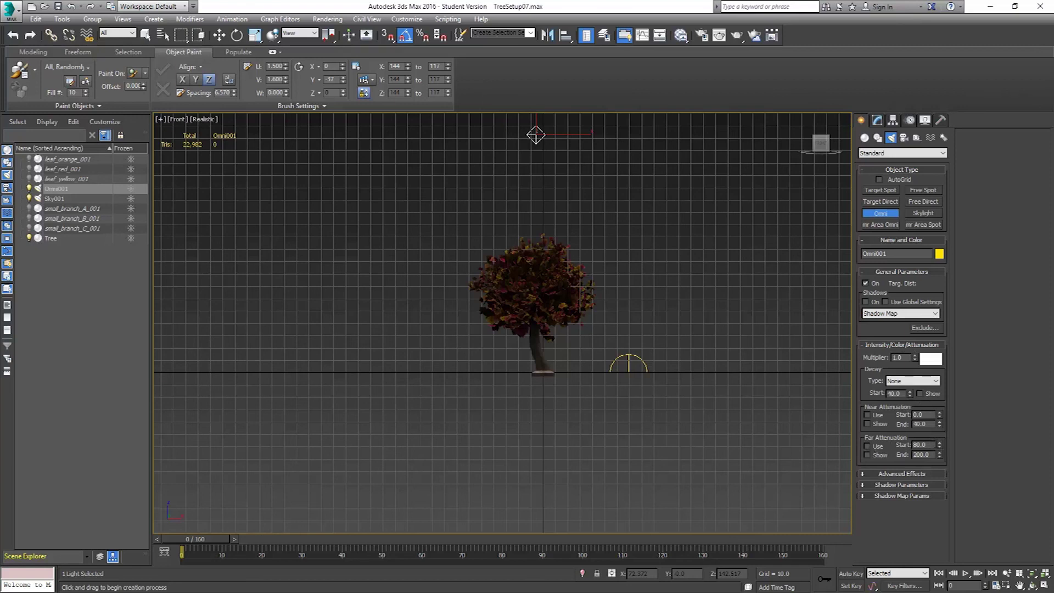
drag(940, 446, 933, 405)
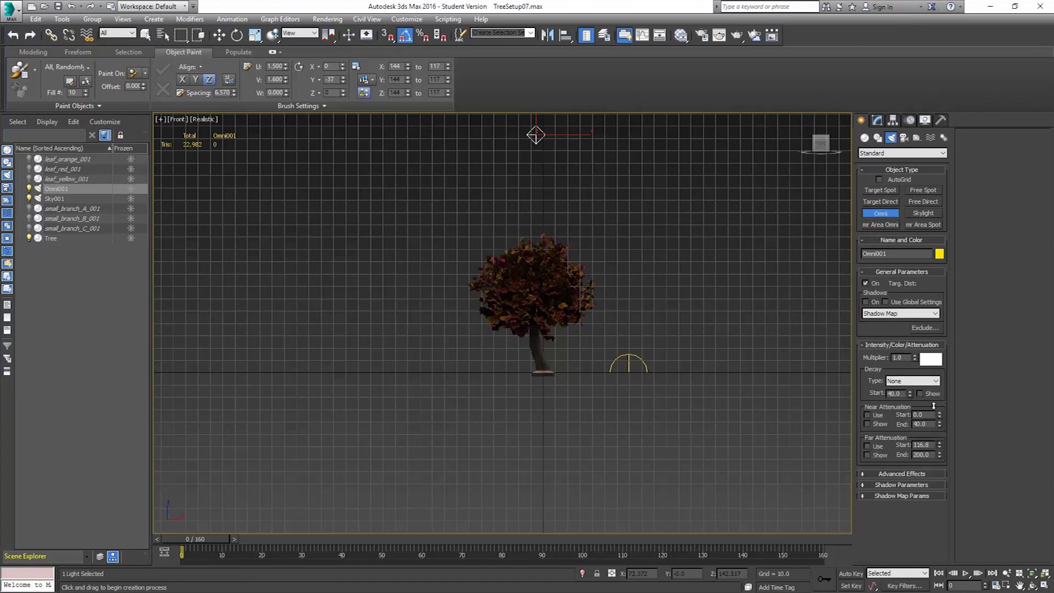
click(874, 447)
drag(940, 447, 941, 447)
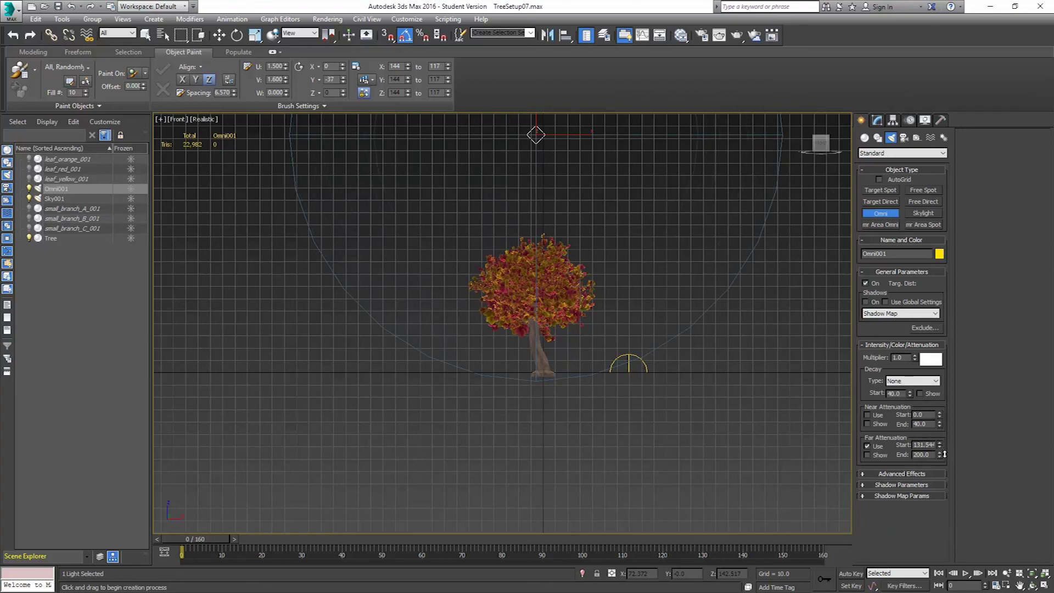
middle_drag(708, 311, 578, 356)
key(p)
scroll(611, 363, up, 2)
scroll(595, 376, up, 5)
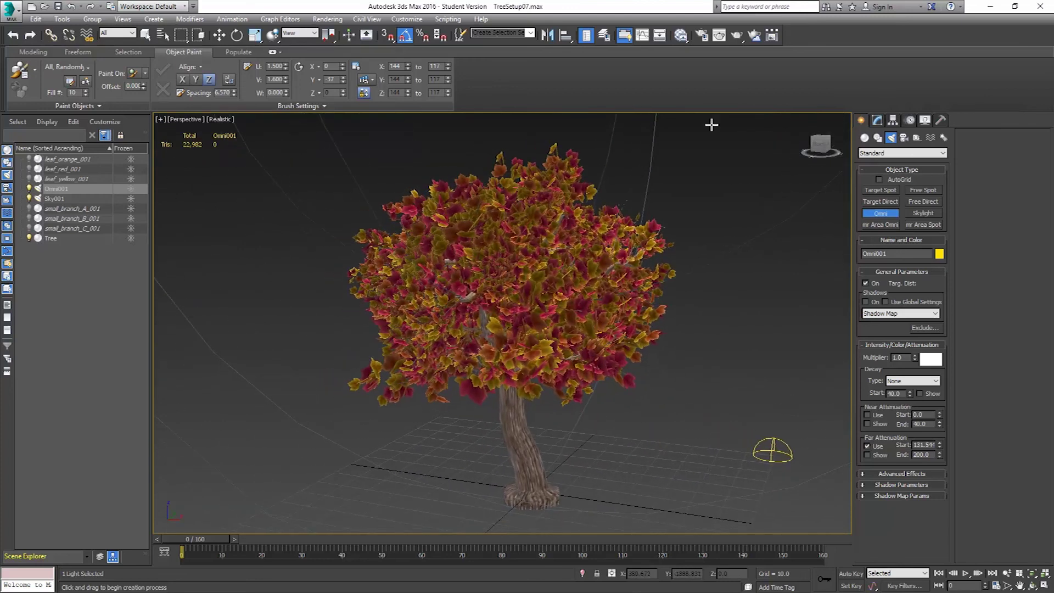
click(736, 35)
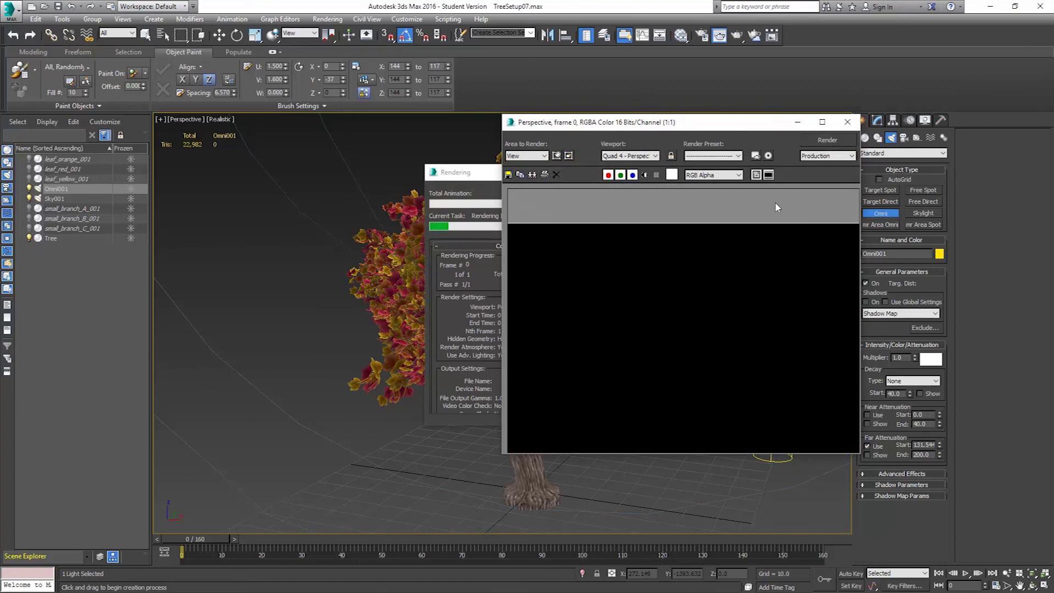
click(846, 121)
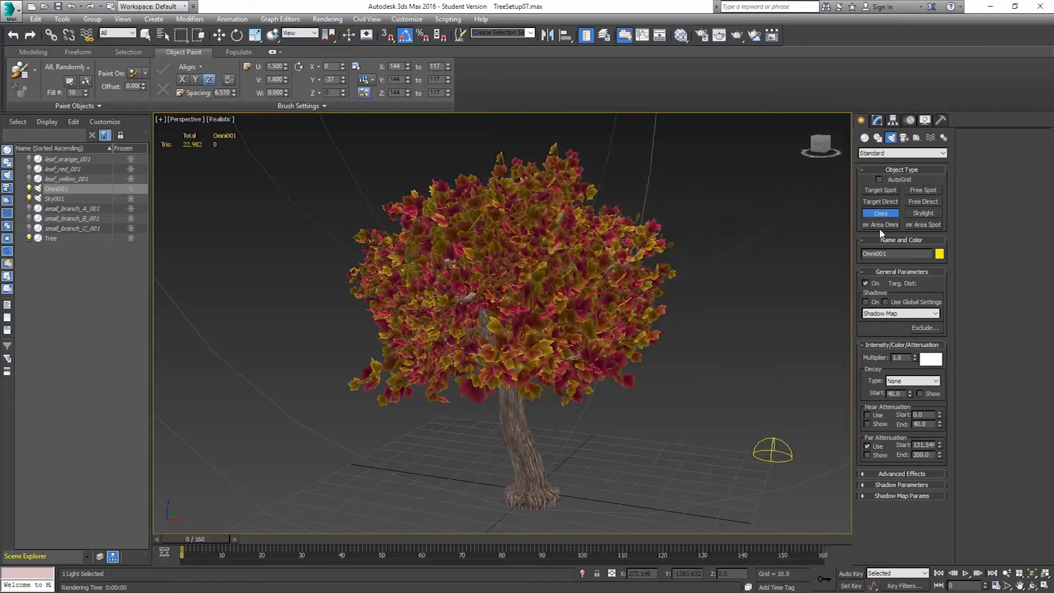
key(w)
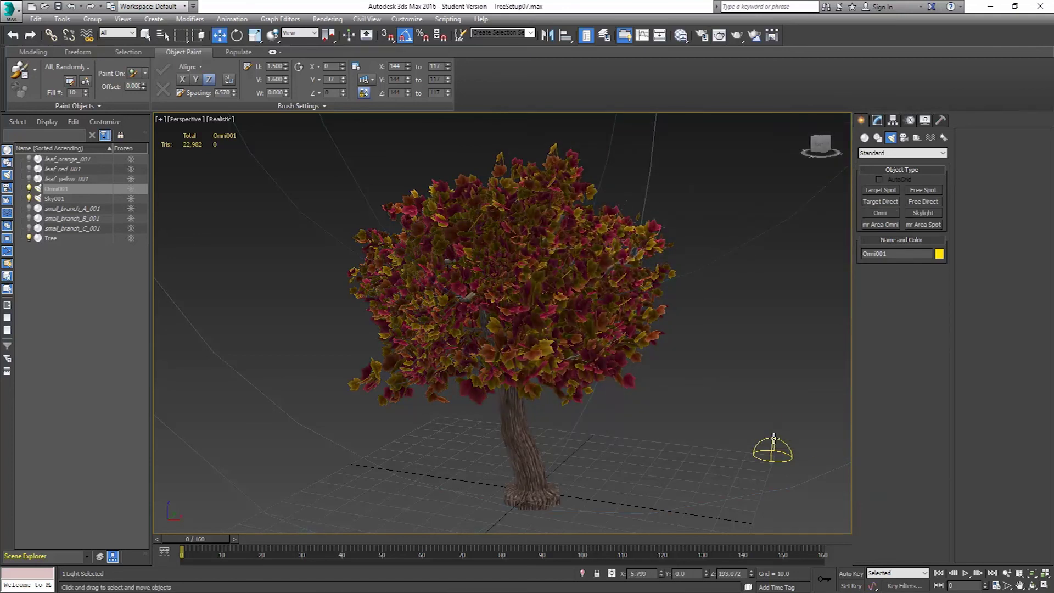
click(773, 439)
click(876, 120)
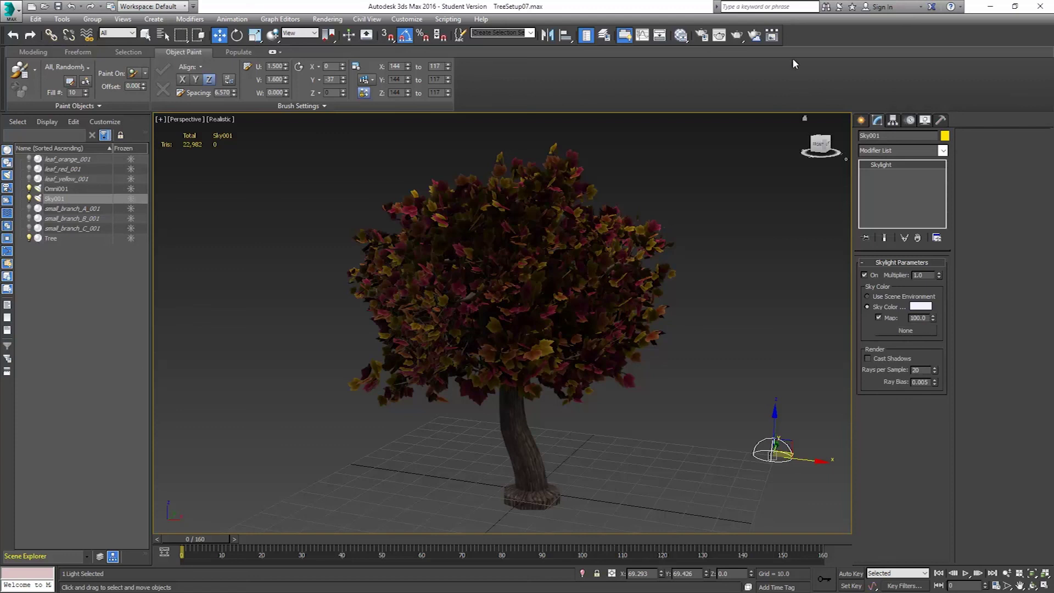
click(736, 38)
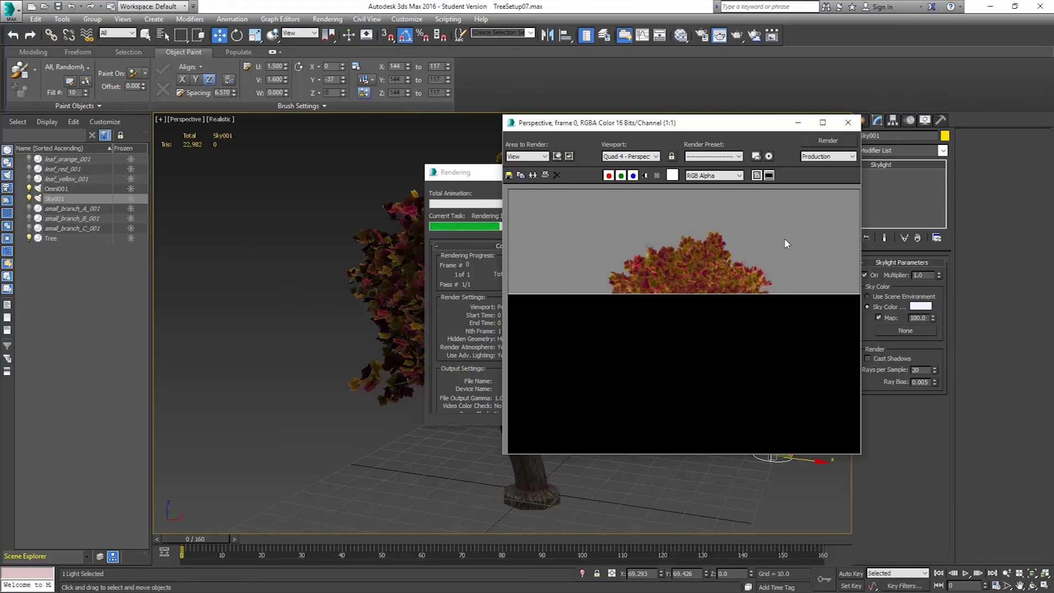
click(848, 122)
click(847, 123)
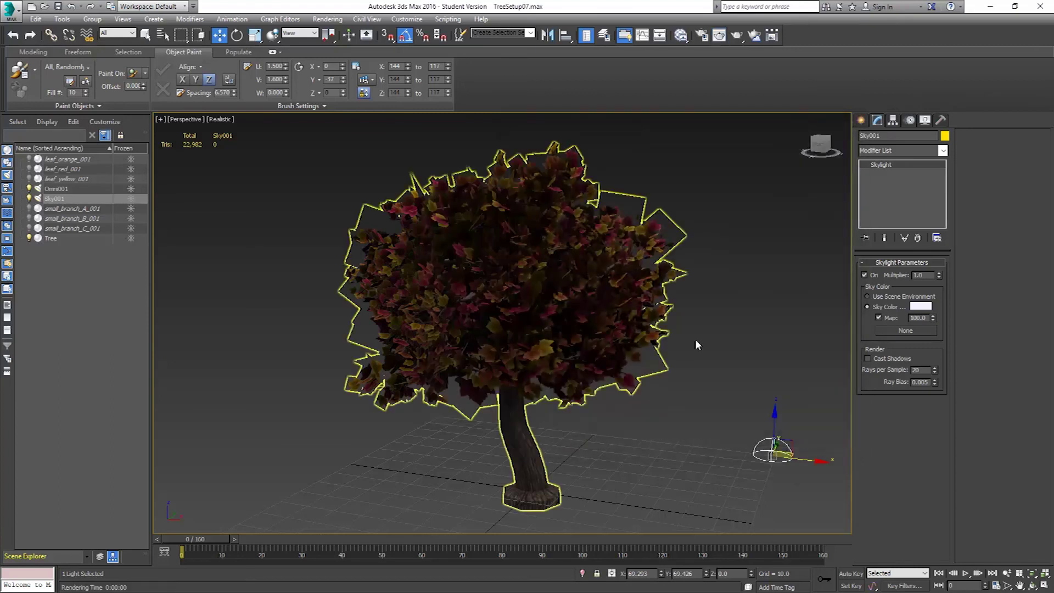
click(860, 119)
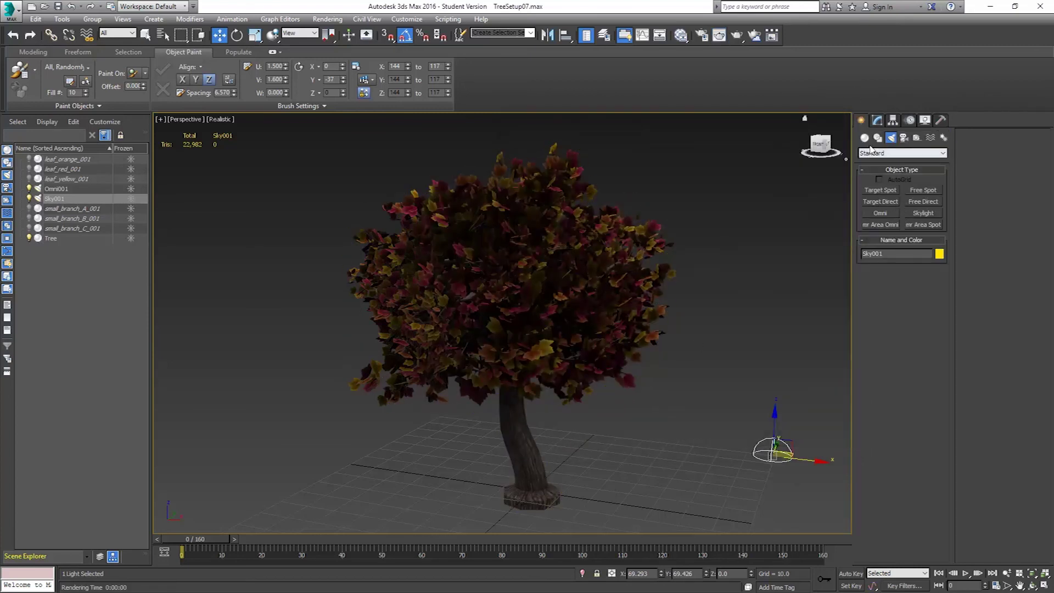
click(865, 138)
Draw Plane001, about 176.5 by 170.7 units, under the tree, then reselect the tree.
click(923, 236)
alt+middle_drag(667, 286, 647, 291)
scroll(652, 333, down, 3)
drag(476, 283, 697, 467)
middle_drag(680, 422, 593, 285)
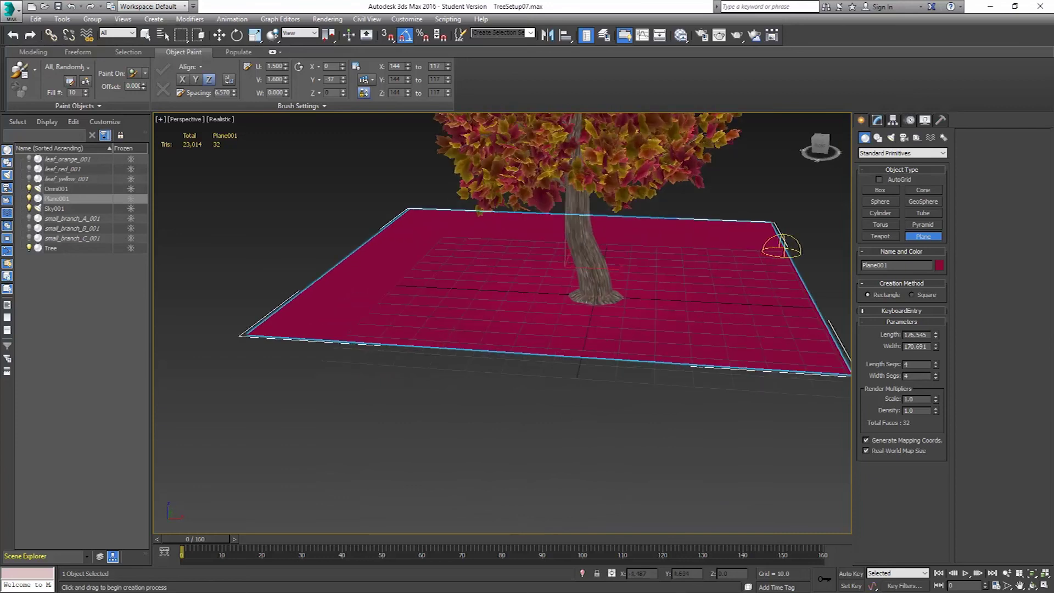
scroll(615, 307, up, 4)
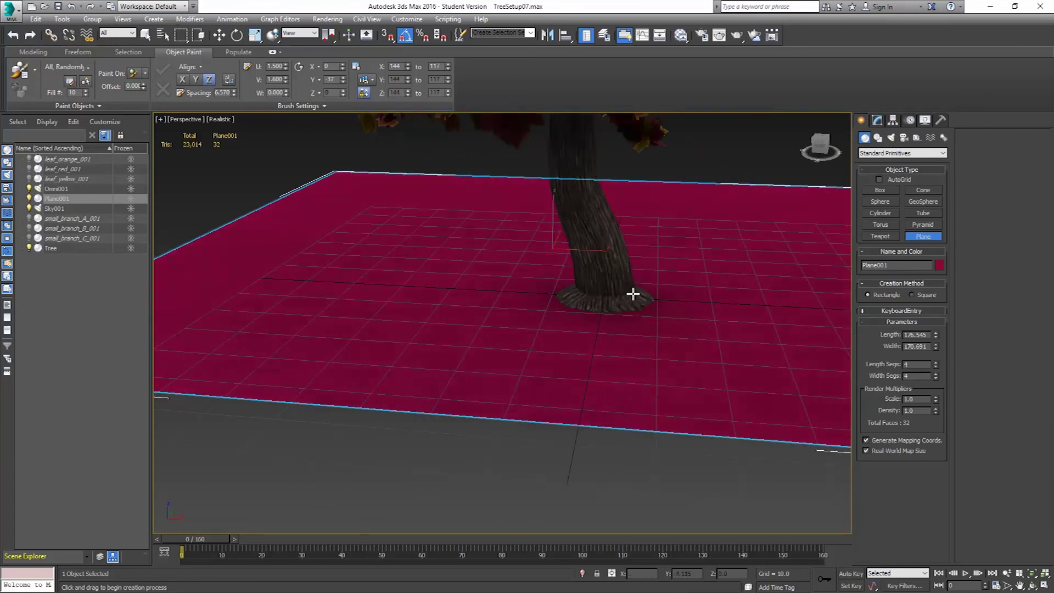
click(876, 122)
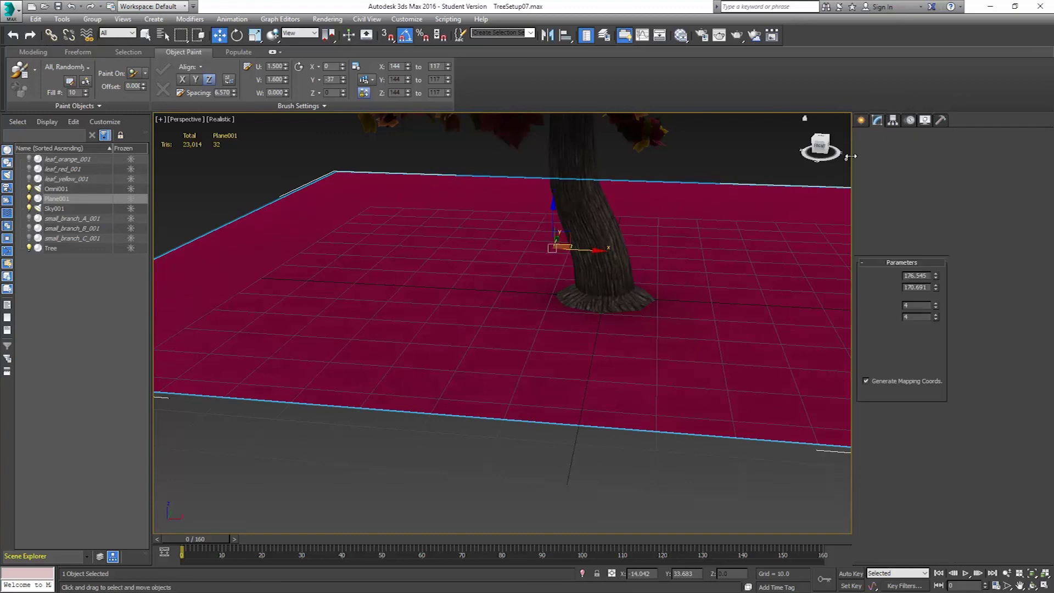
click(606, 297)
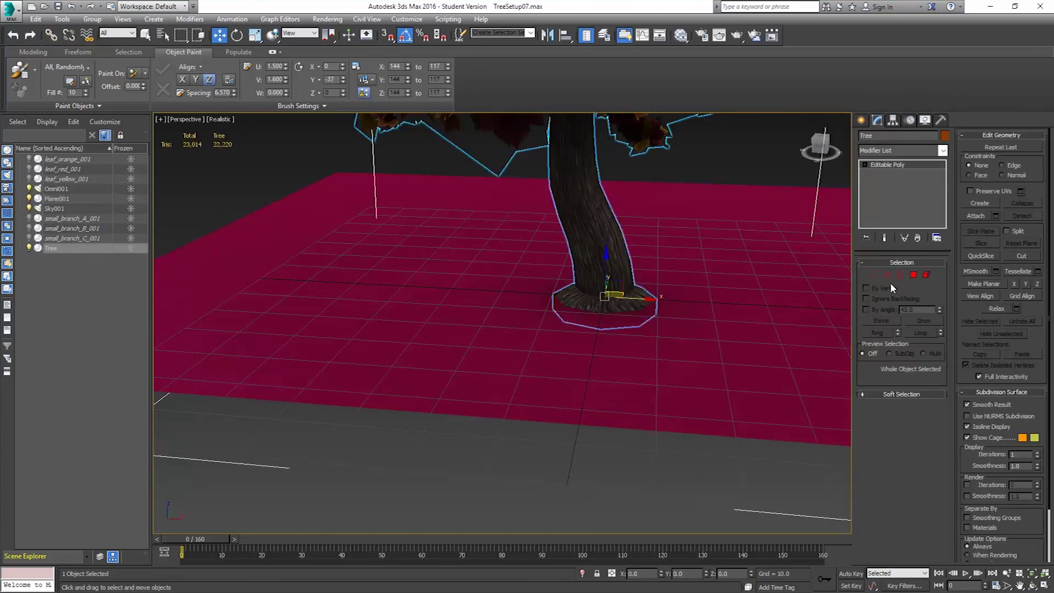
Select the edge loop around the trunk base and apply Smooth, then leave Edge mode and deselect the tree.
click(887, 277)
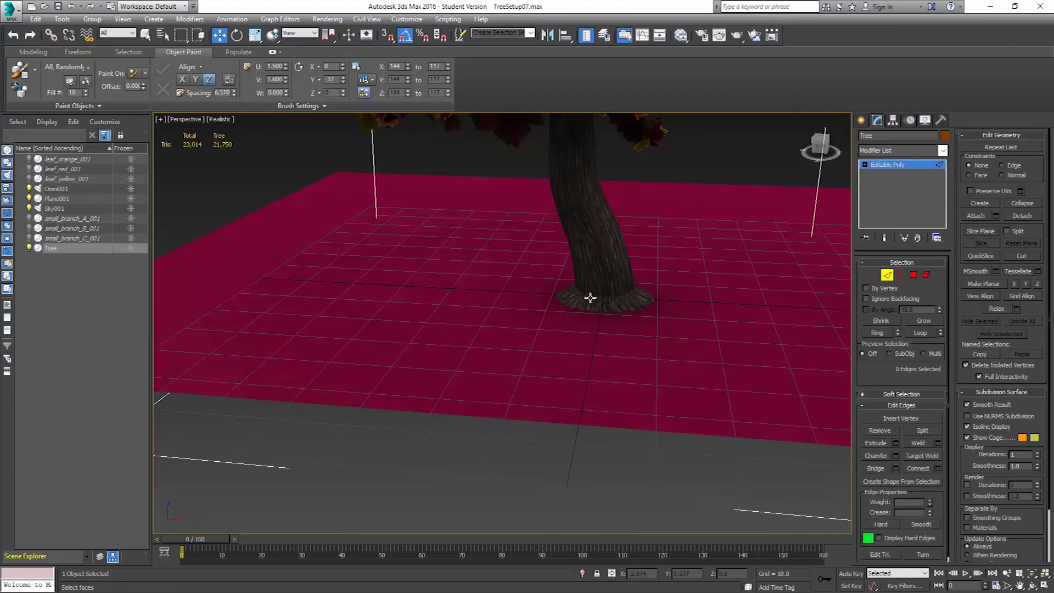
key(F4)
click(599, 295)
double_click(599, 294)
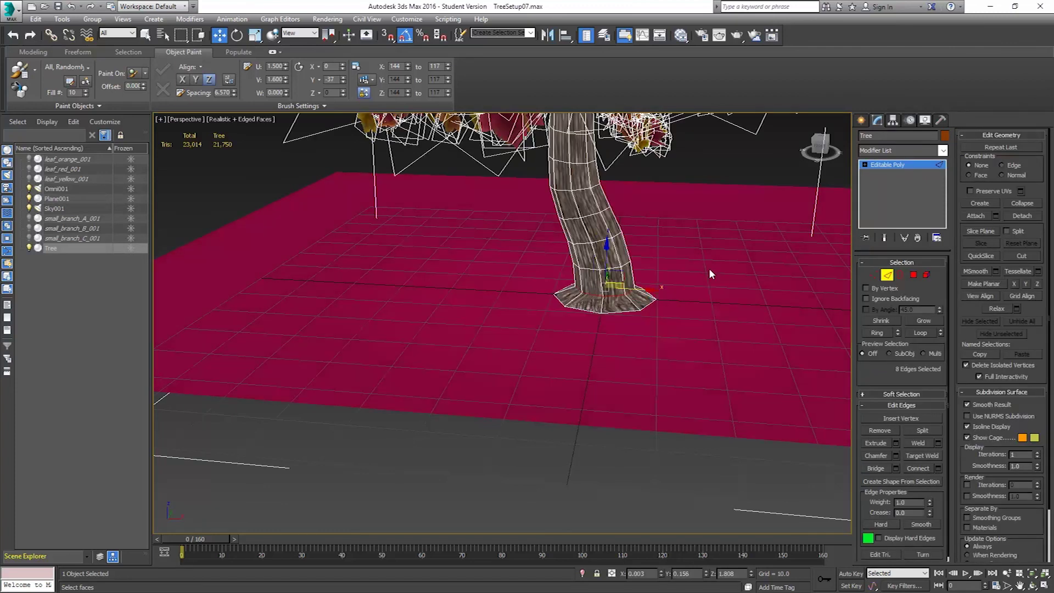
key(F4)
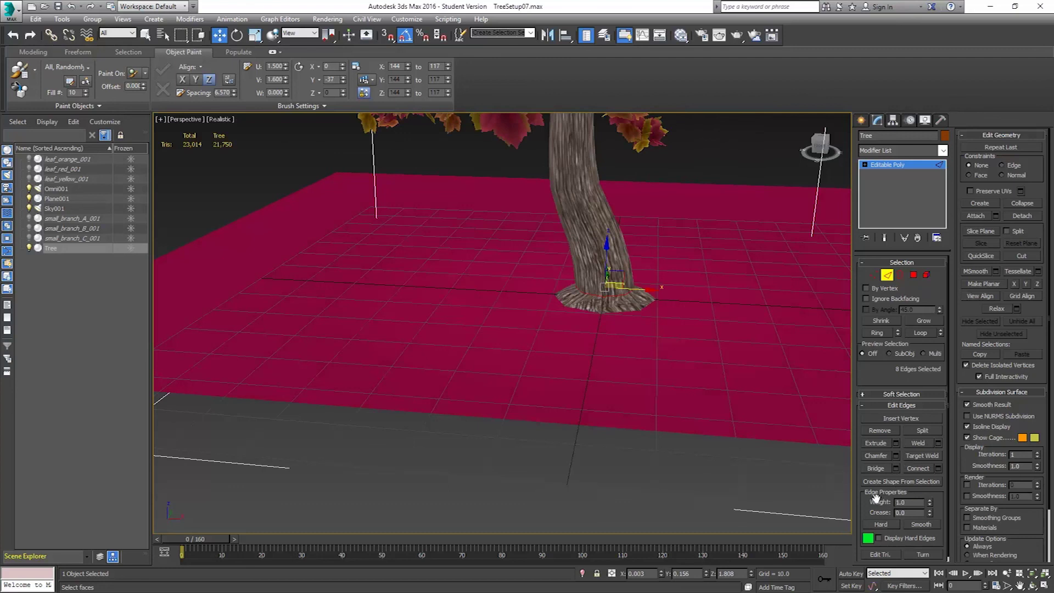
click(923, 523)
click(887, 274)
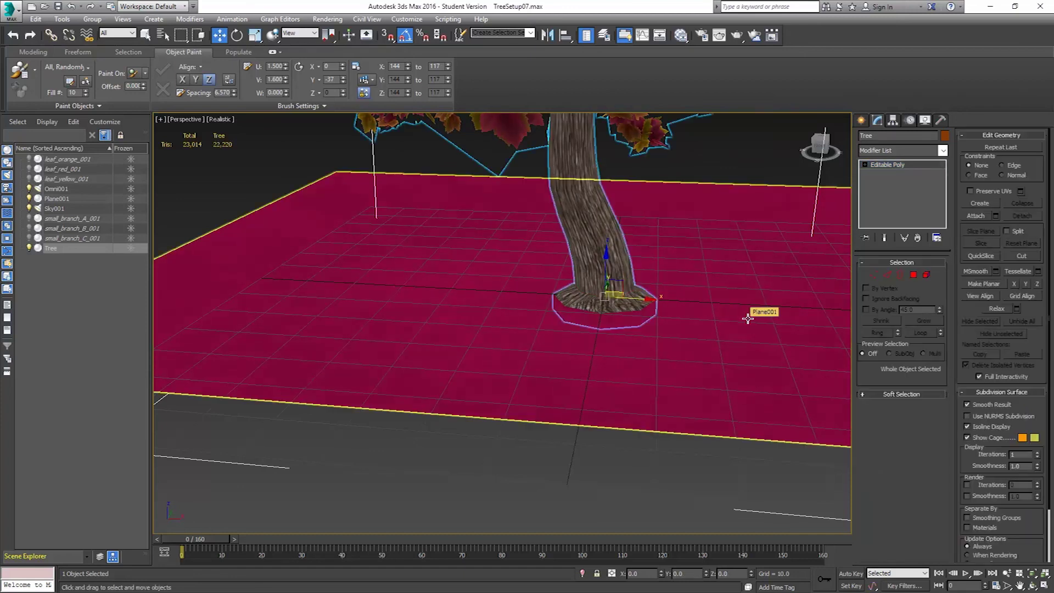
key(F4)
click(714, 159)
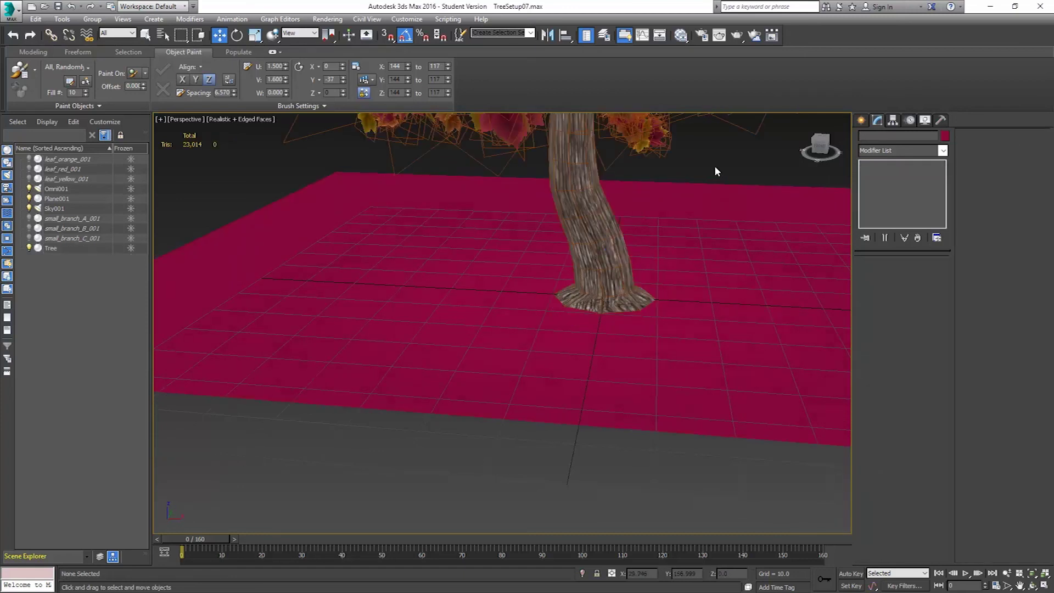
key(F4)
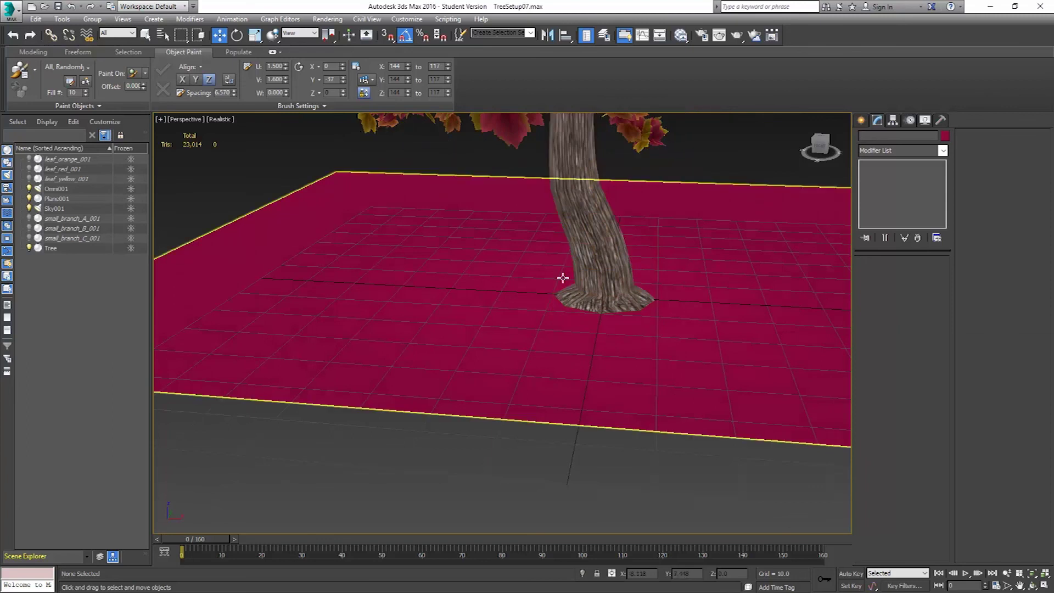
Give the ground plane Plane001 a dark green object colour.
alt+middle_drag(663, 289, 849, 228)
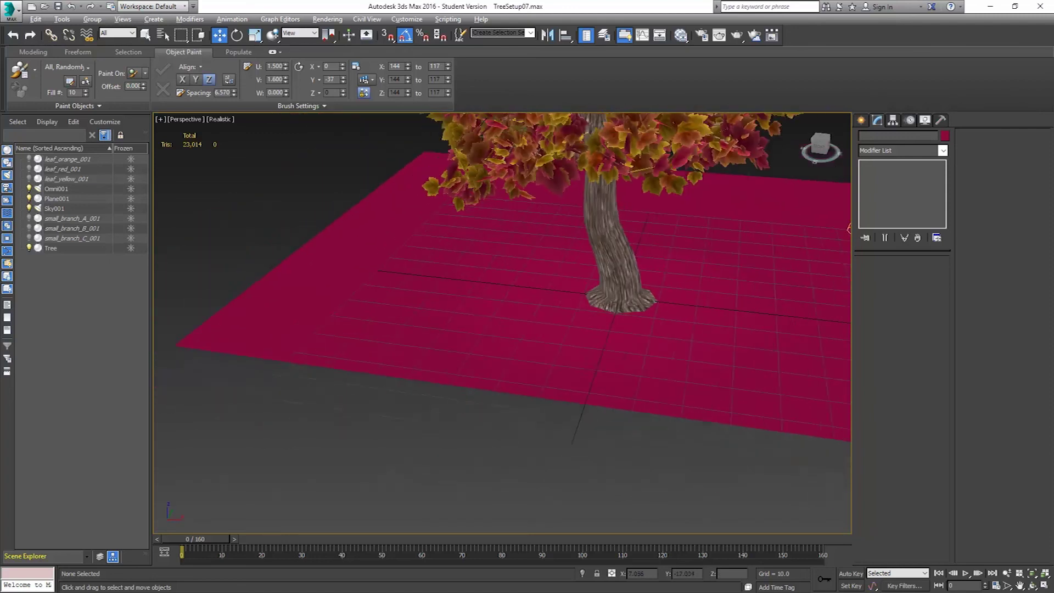
scroll(652, 304, down, 1)
middle_drag(652, 304, 631, 333)
click(688, 289)
click(947, 136)
click(493, 295)
click(581, 361)
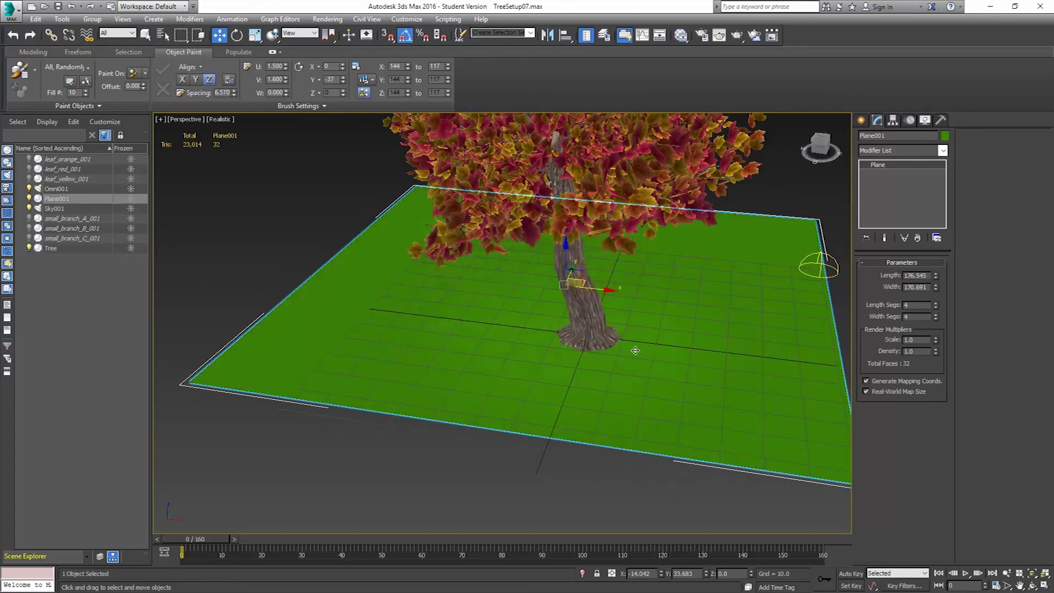
Set the plane's X and Y position to 0 so it sits under the tree, then deselect it.
alt+middle_drag(635, 350, 628, 336)
middle_drag(710, 296, 688, 373)
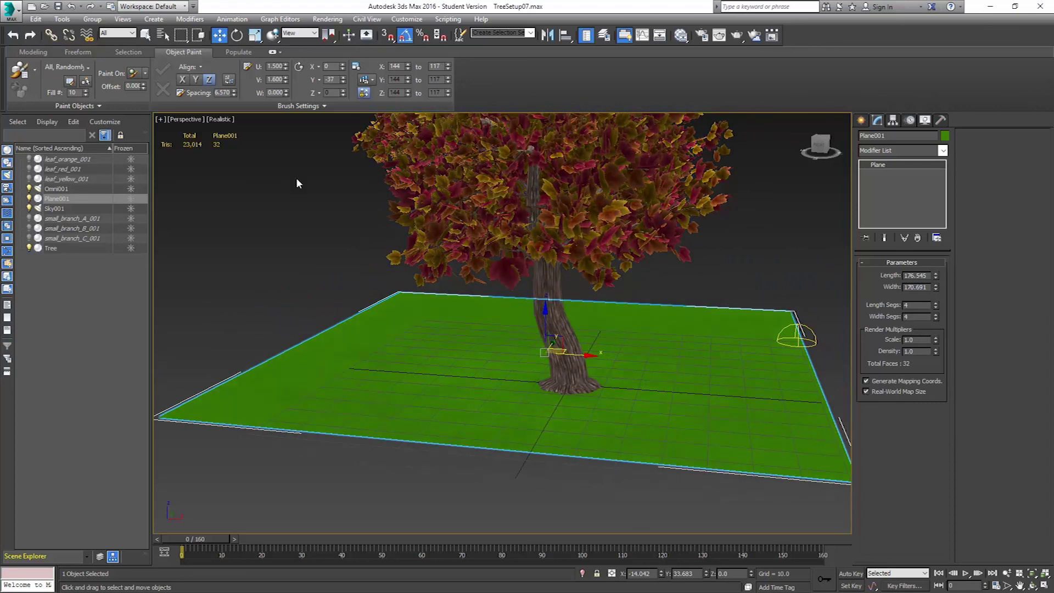
right_click(661, 574)
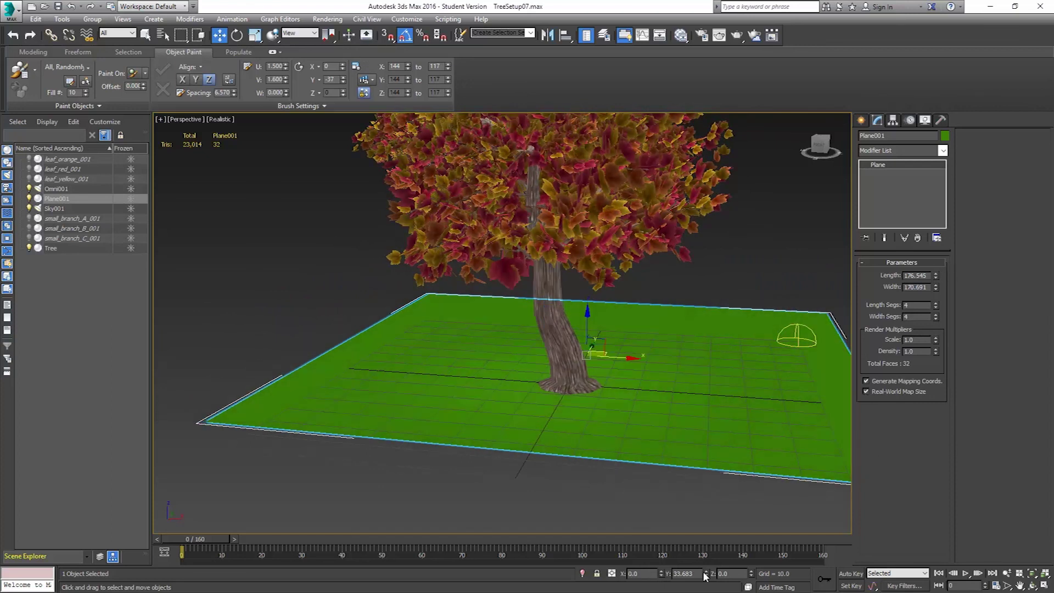
right_click(706, 574)
alt+middle_drag(614, 306, 495, 402)
scroll(495, 402, down, 3)
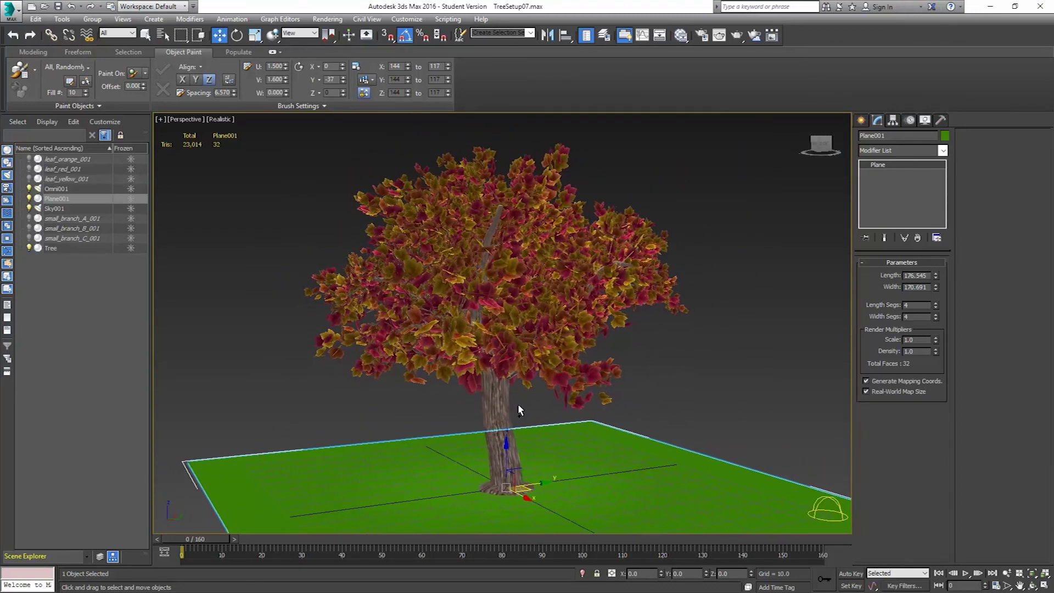
scroll(518, 403, up, 2)
middle_drag(525, 390, 529, 393)
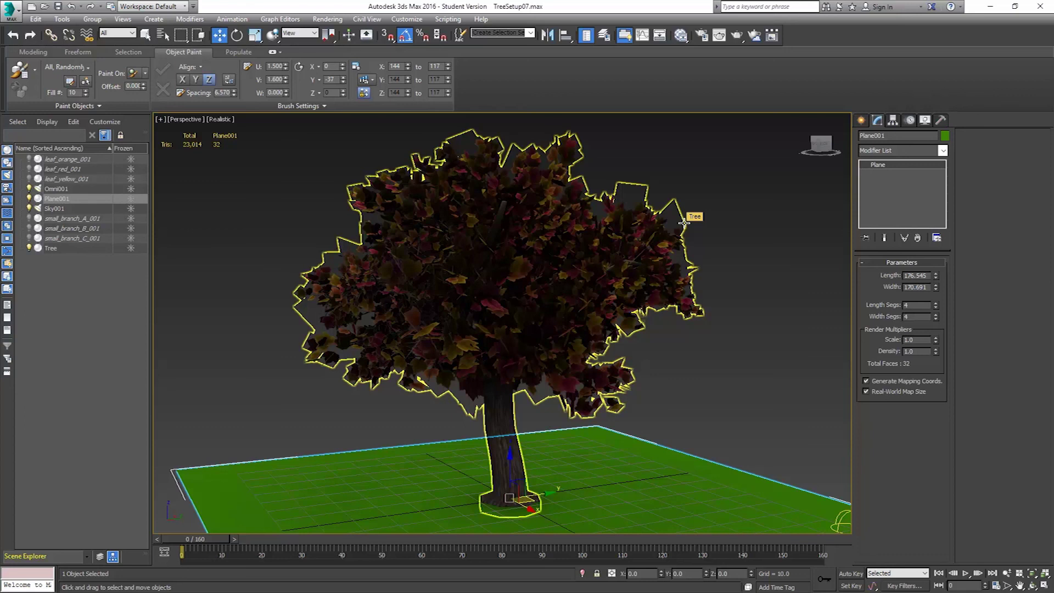
click(741, 233)
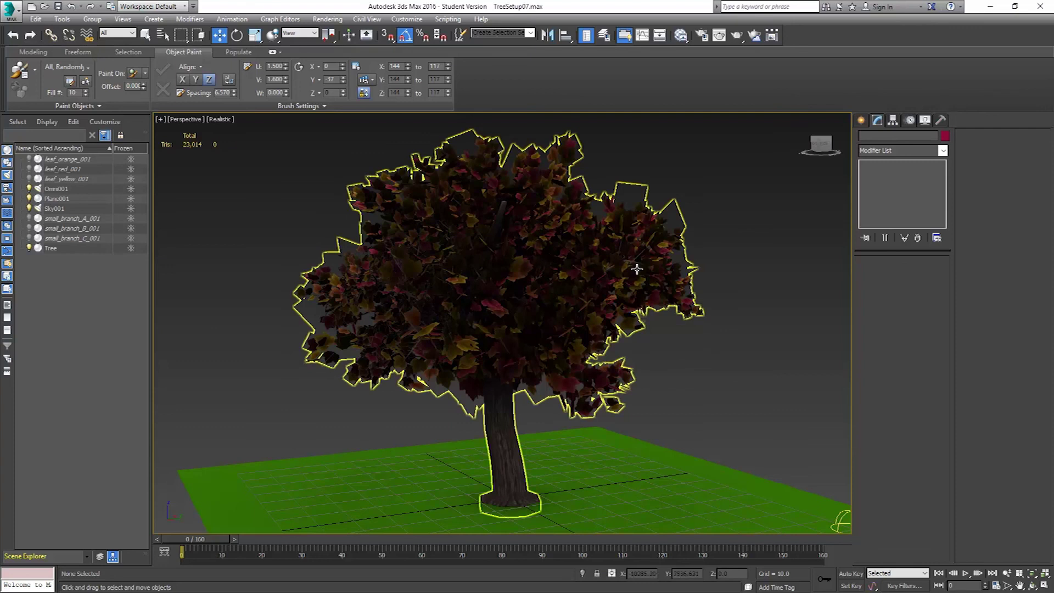